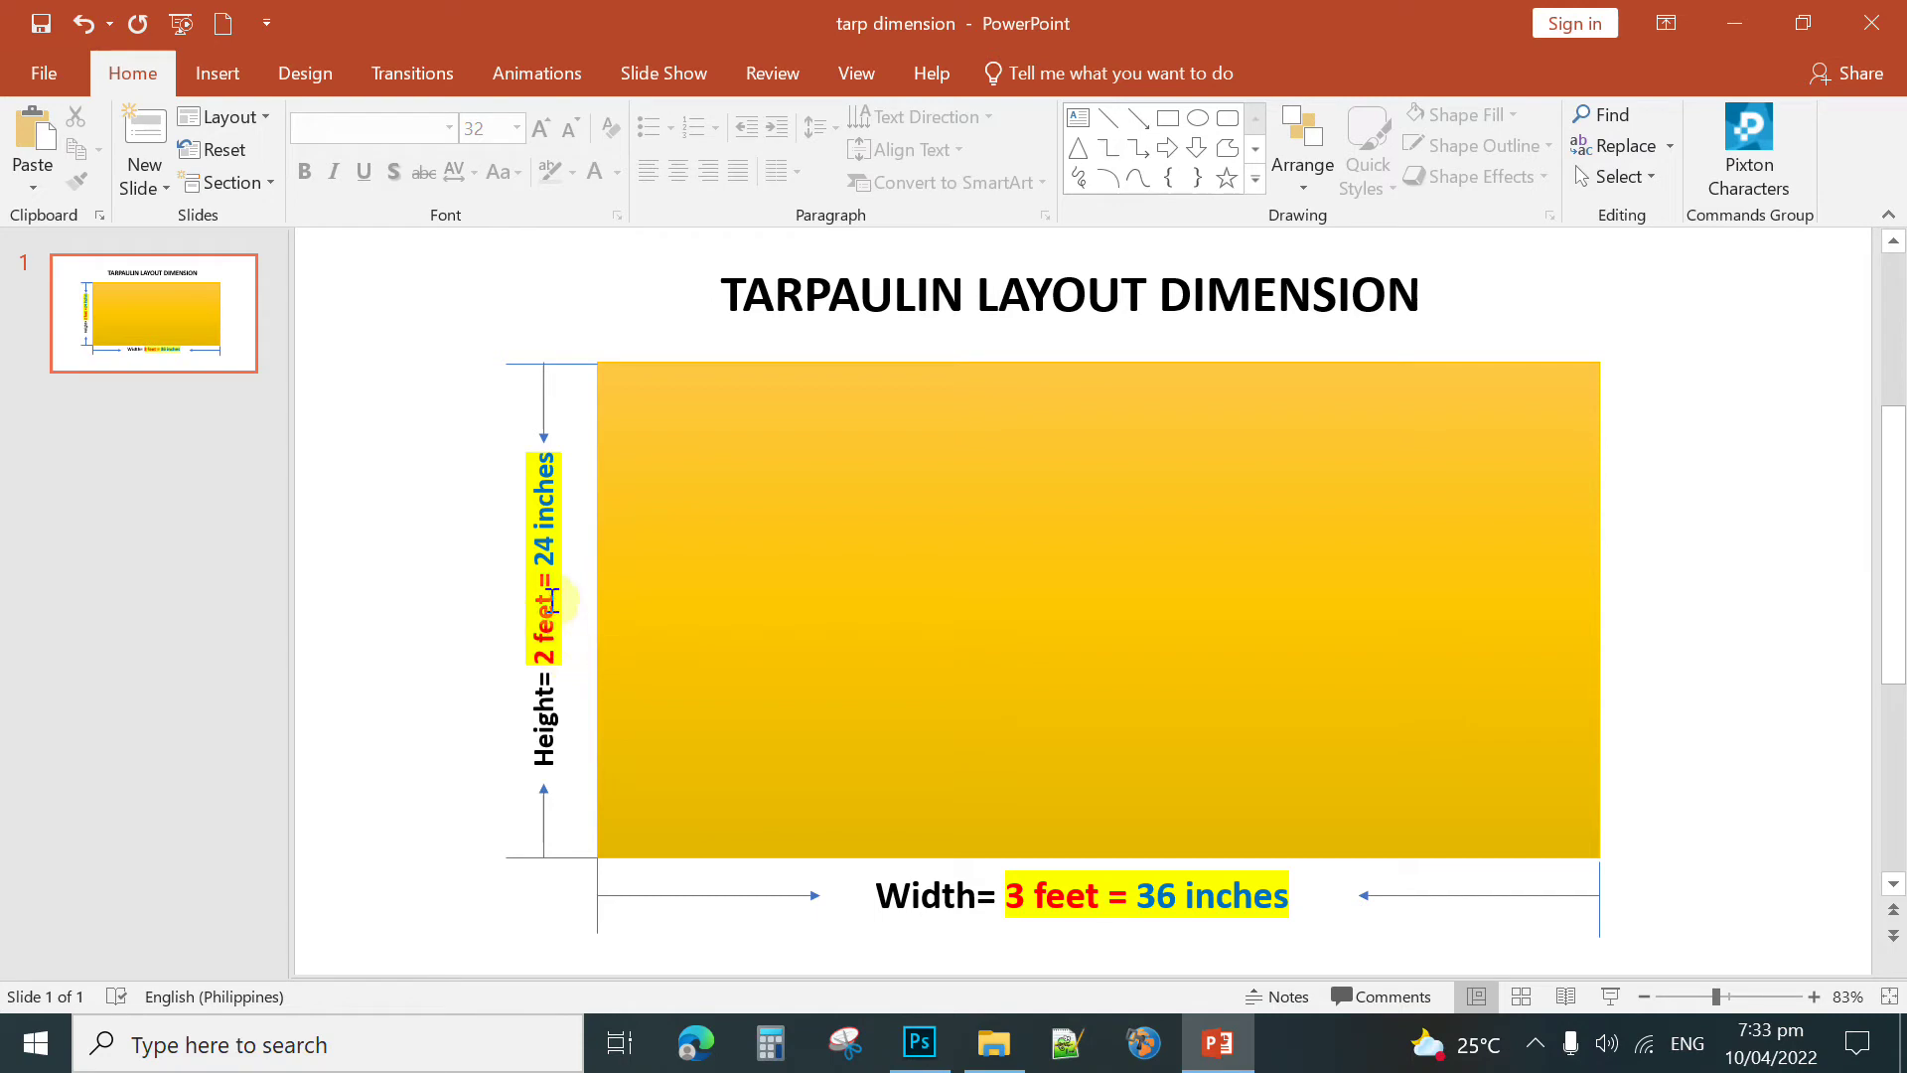
Step: Switch to Photoshop and start setting up a new document
double_click(559, 547)
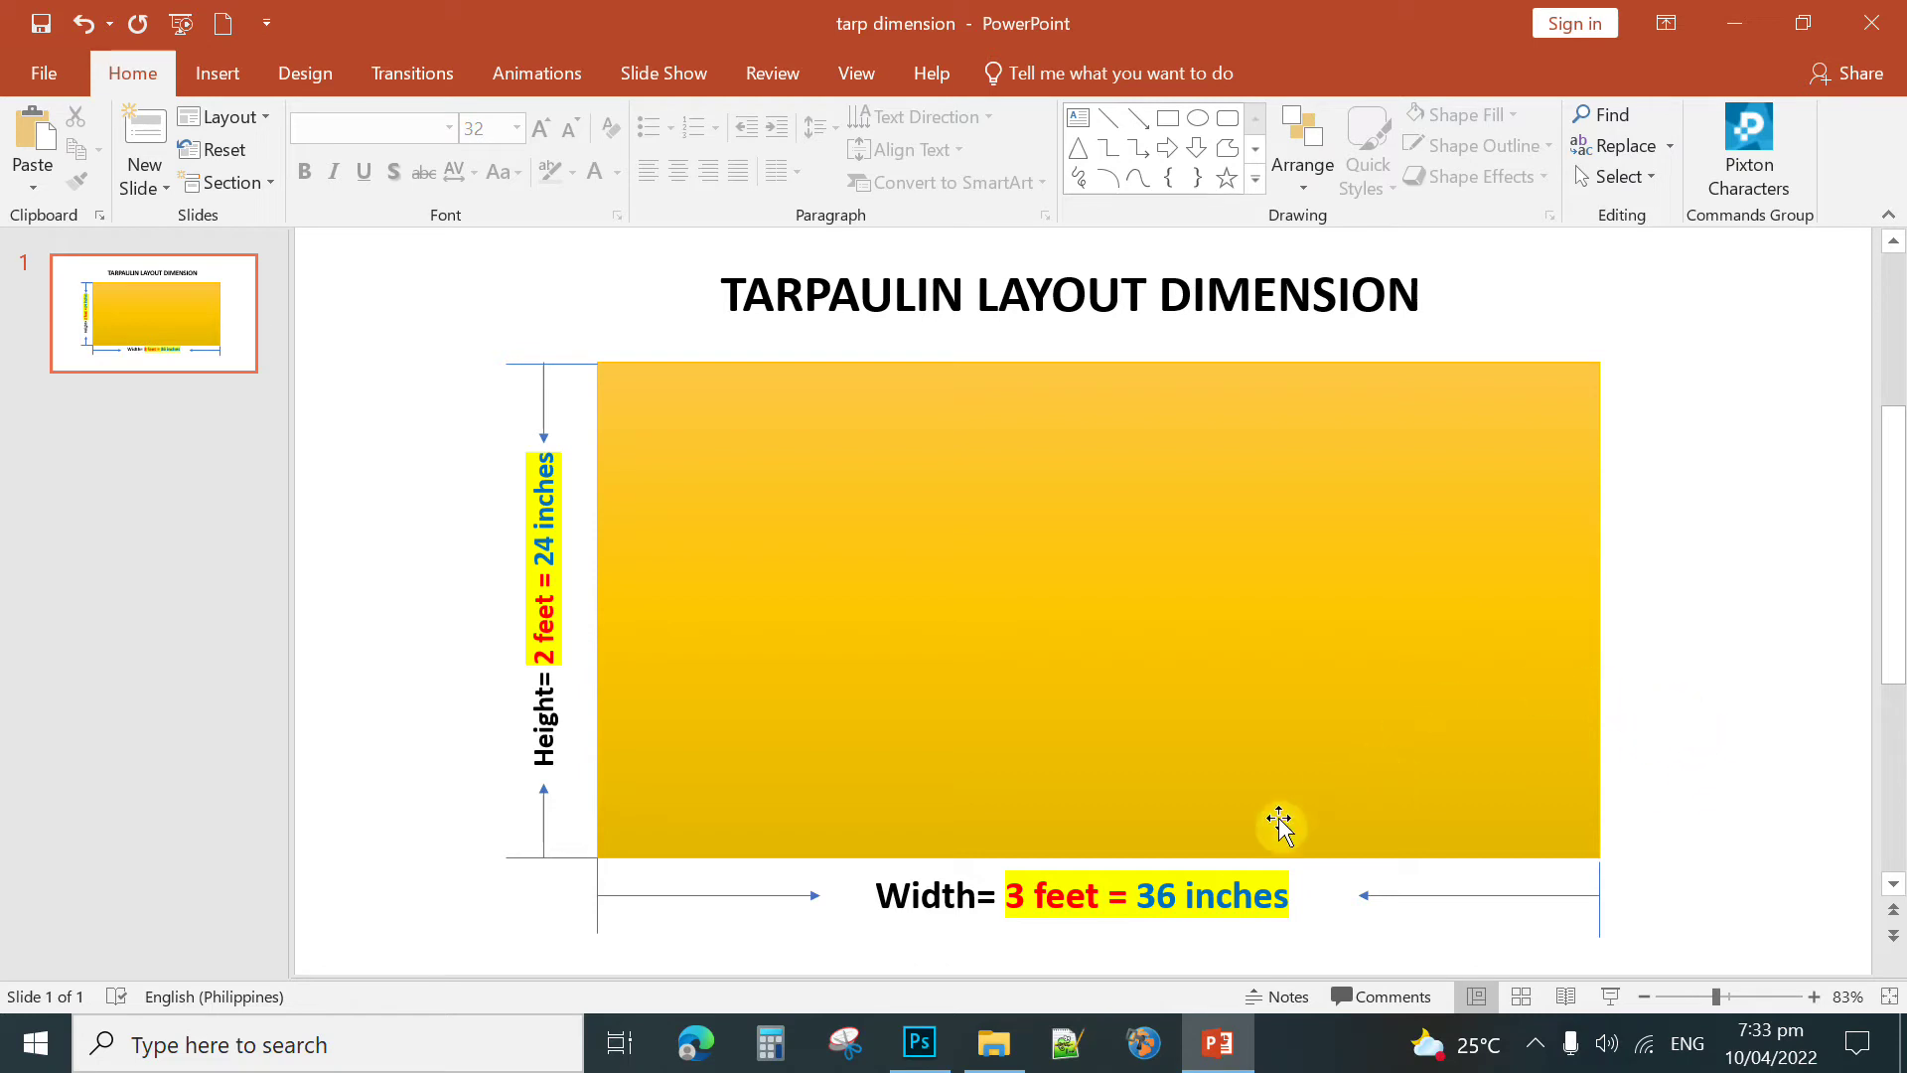
click(921, 1045)
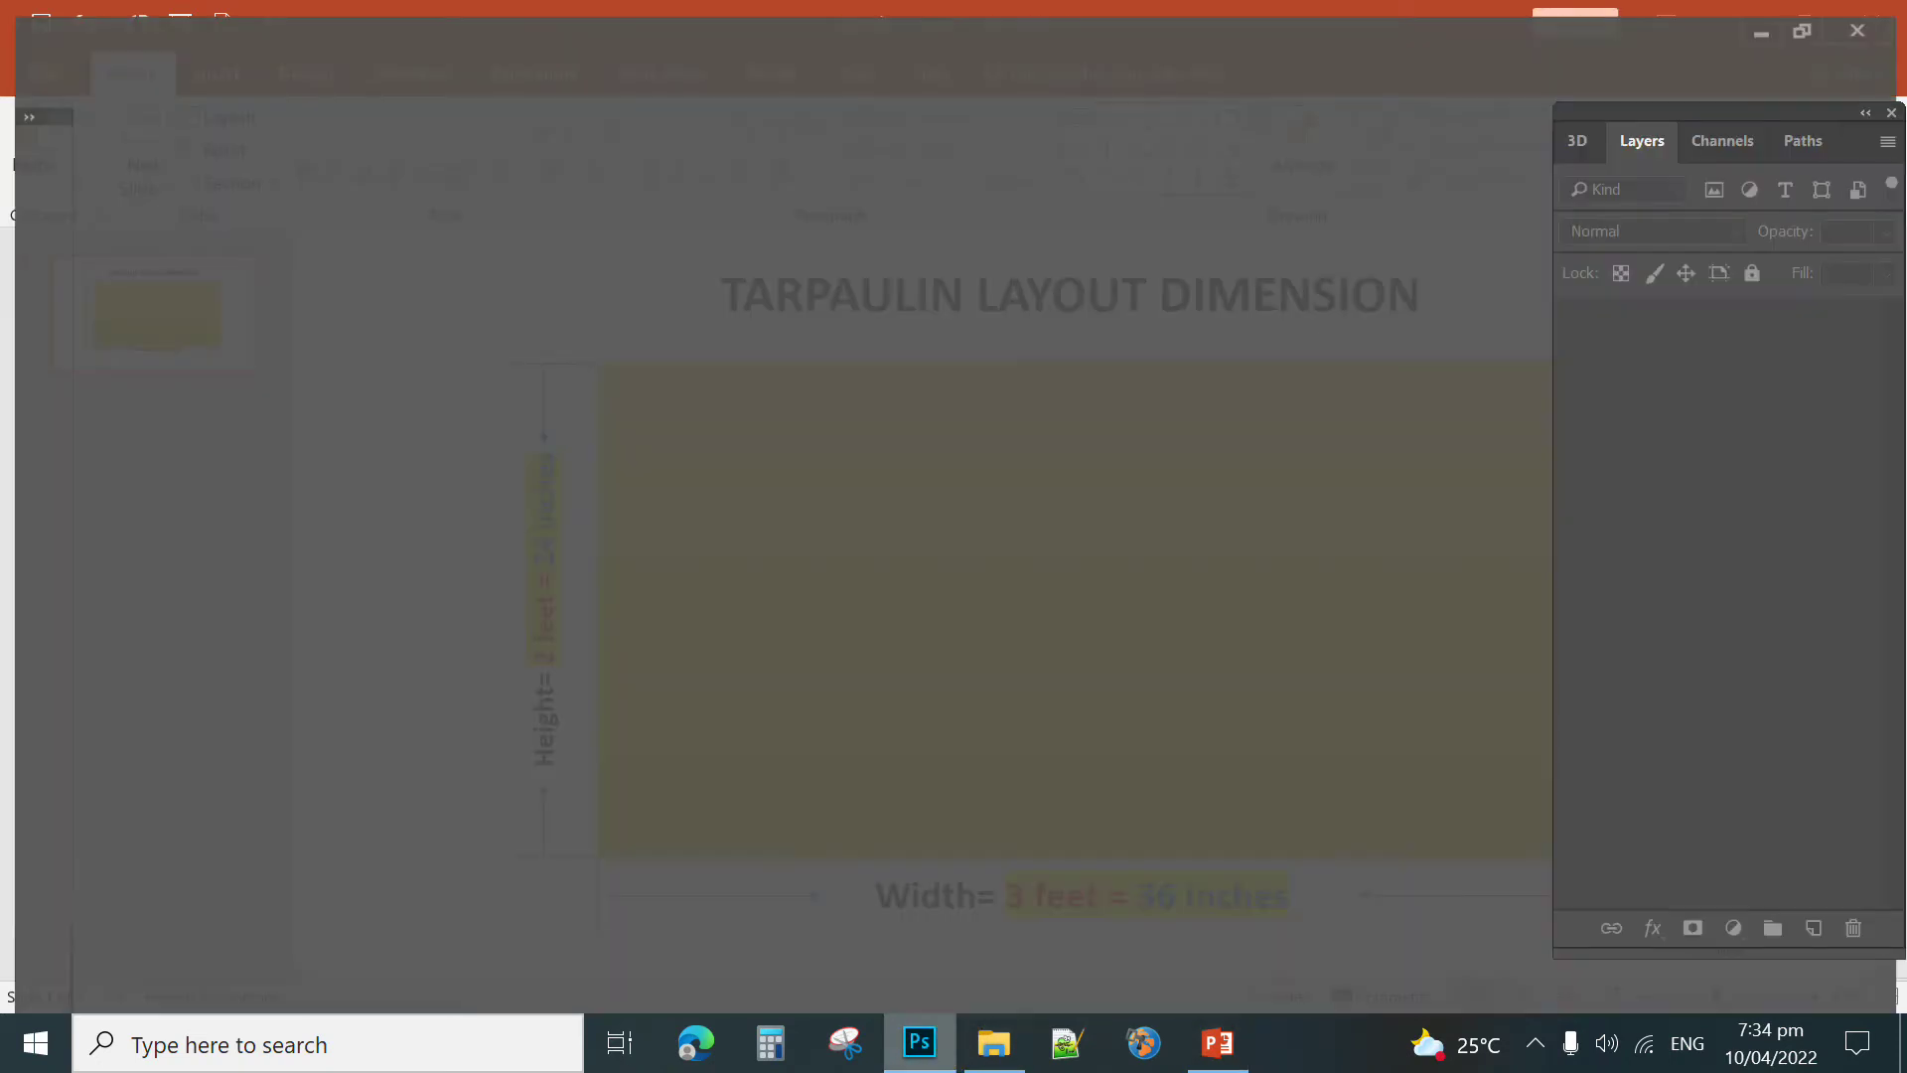
click(917, 1041)
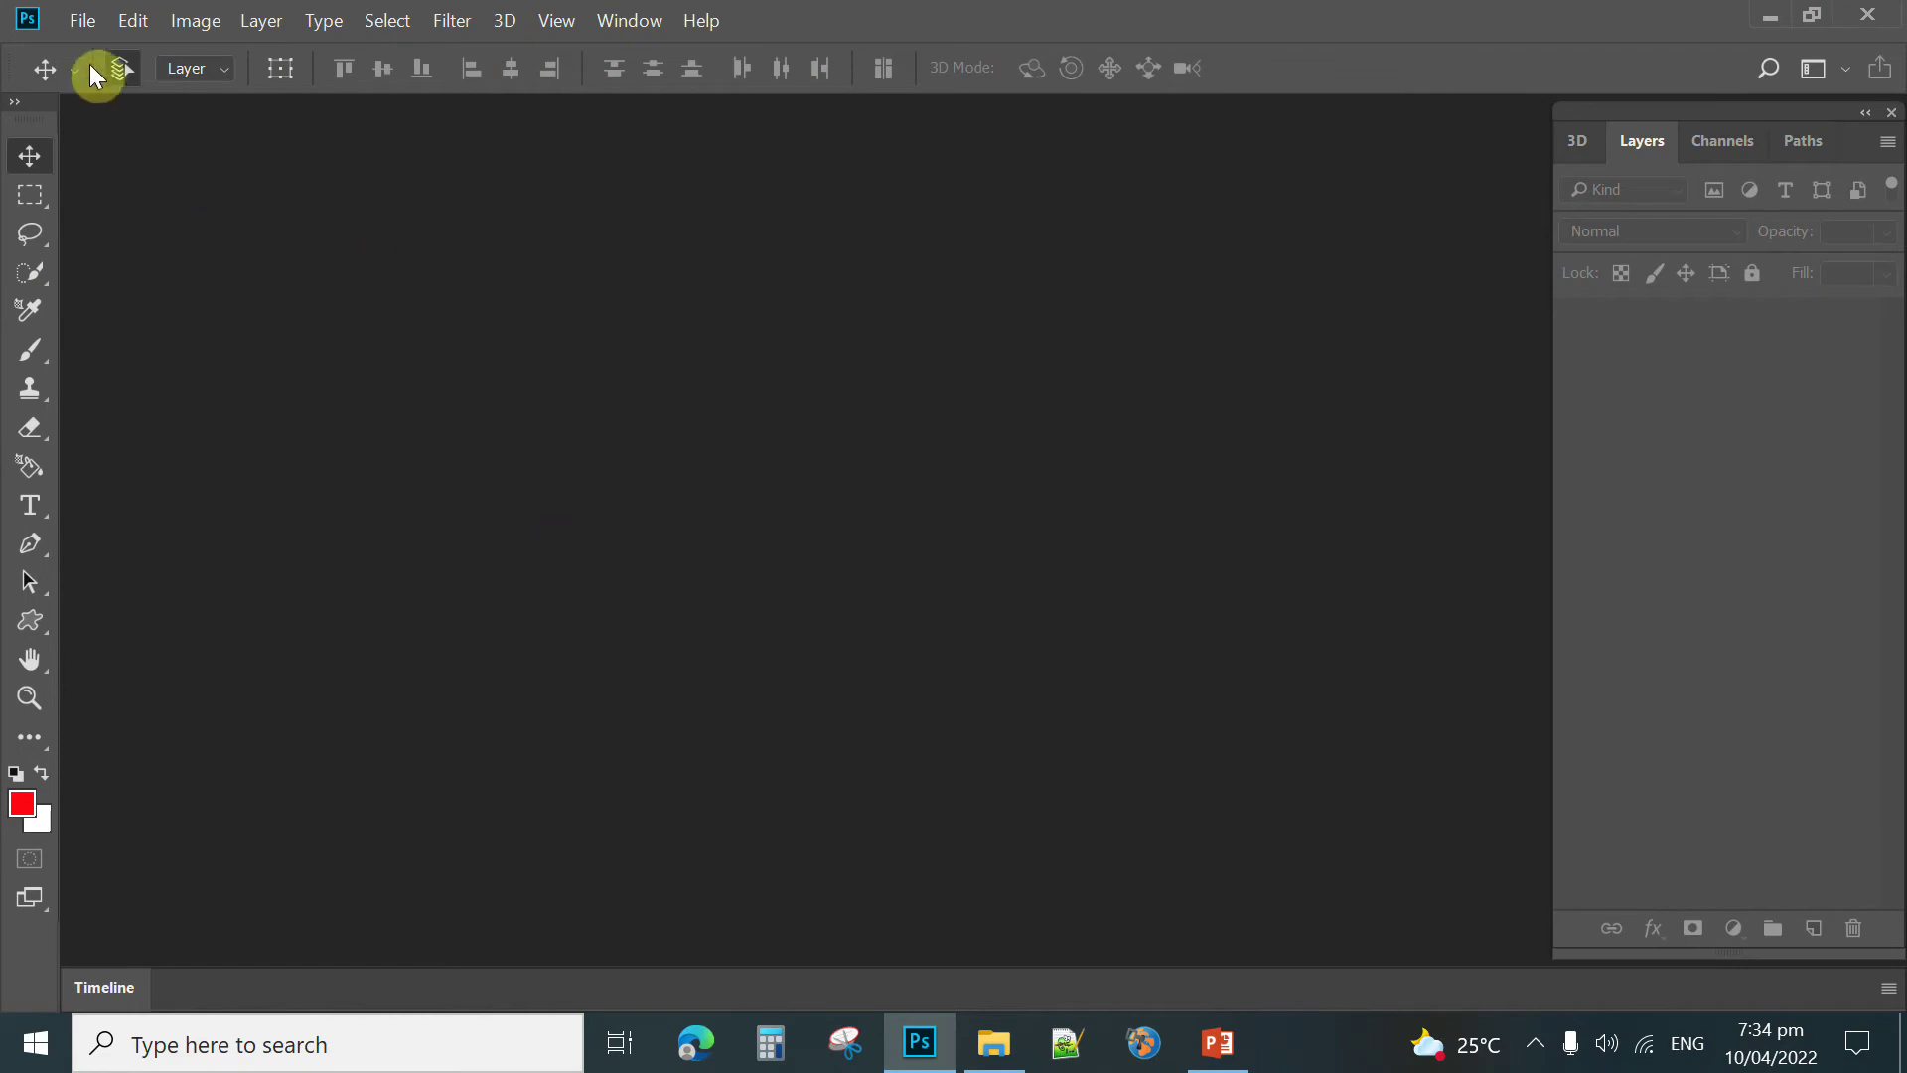
click(82, 32)
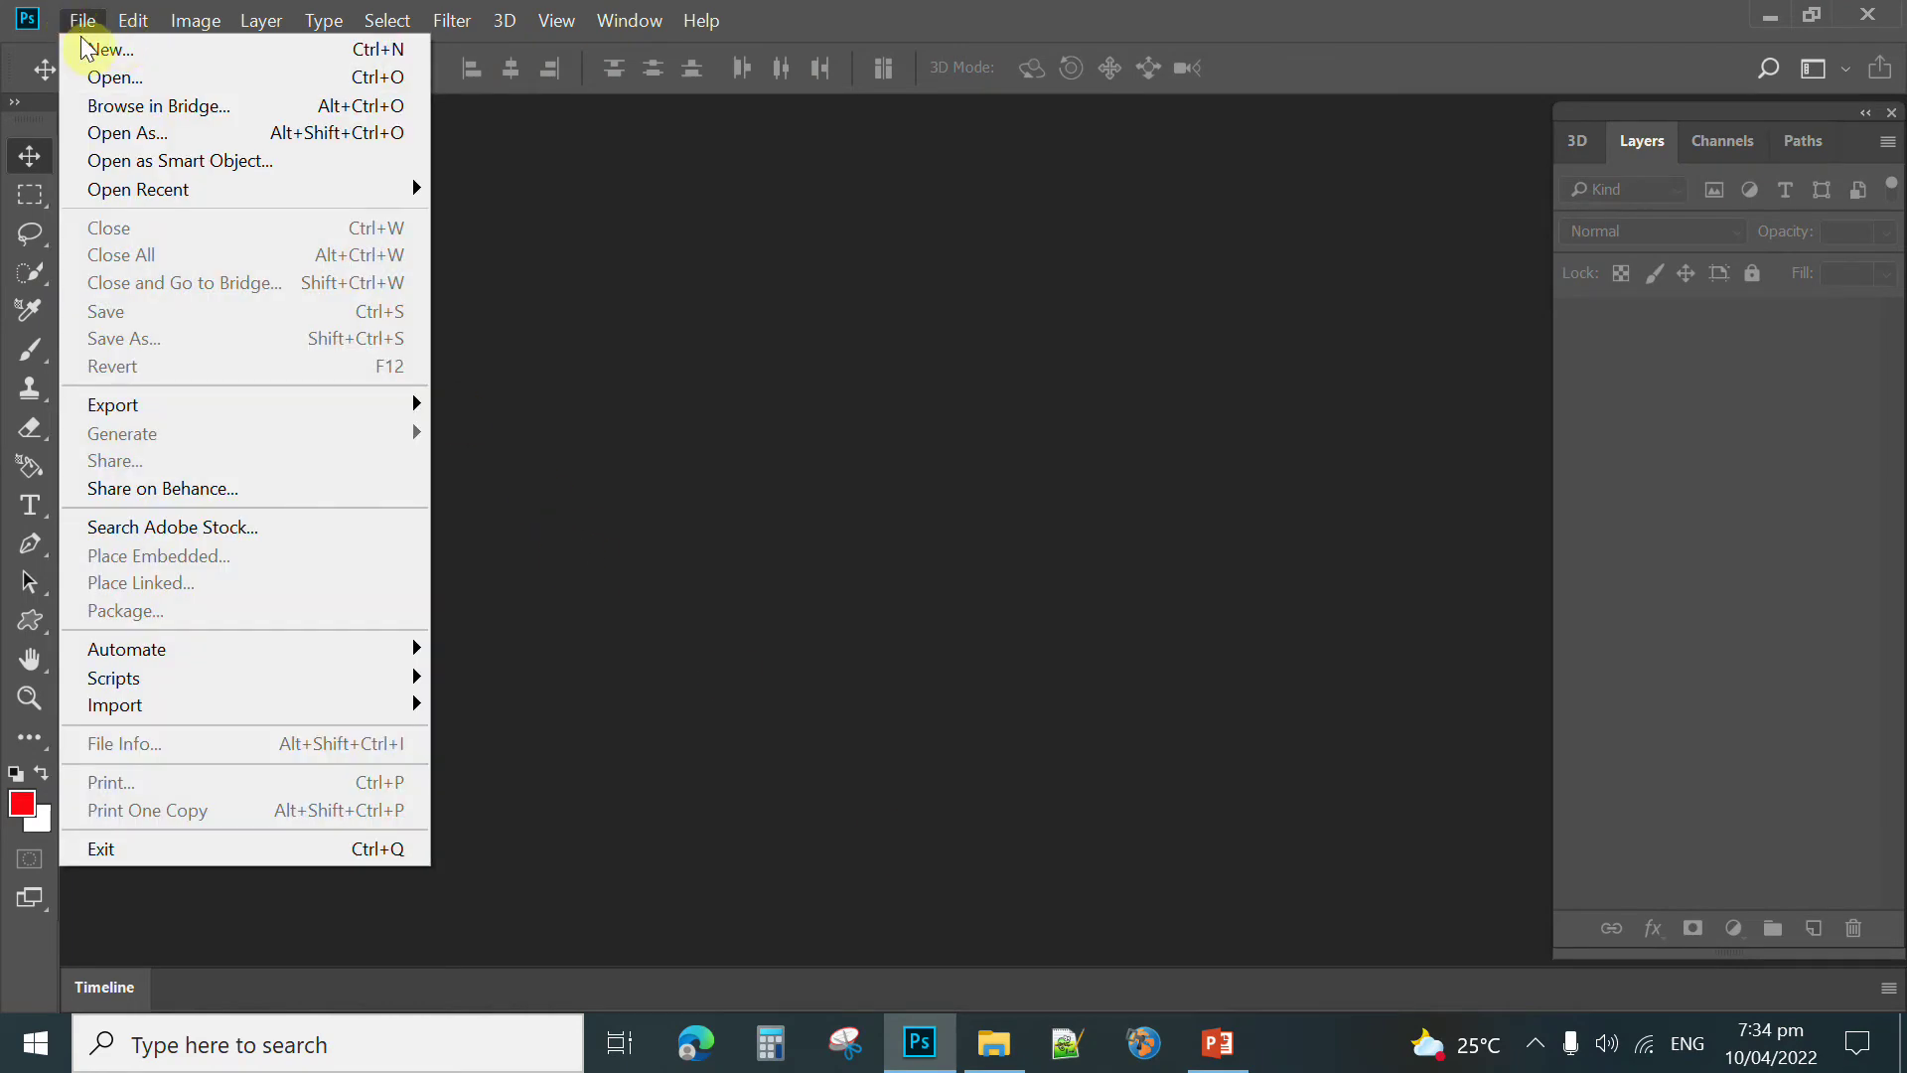
click(147, 61)
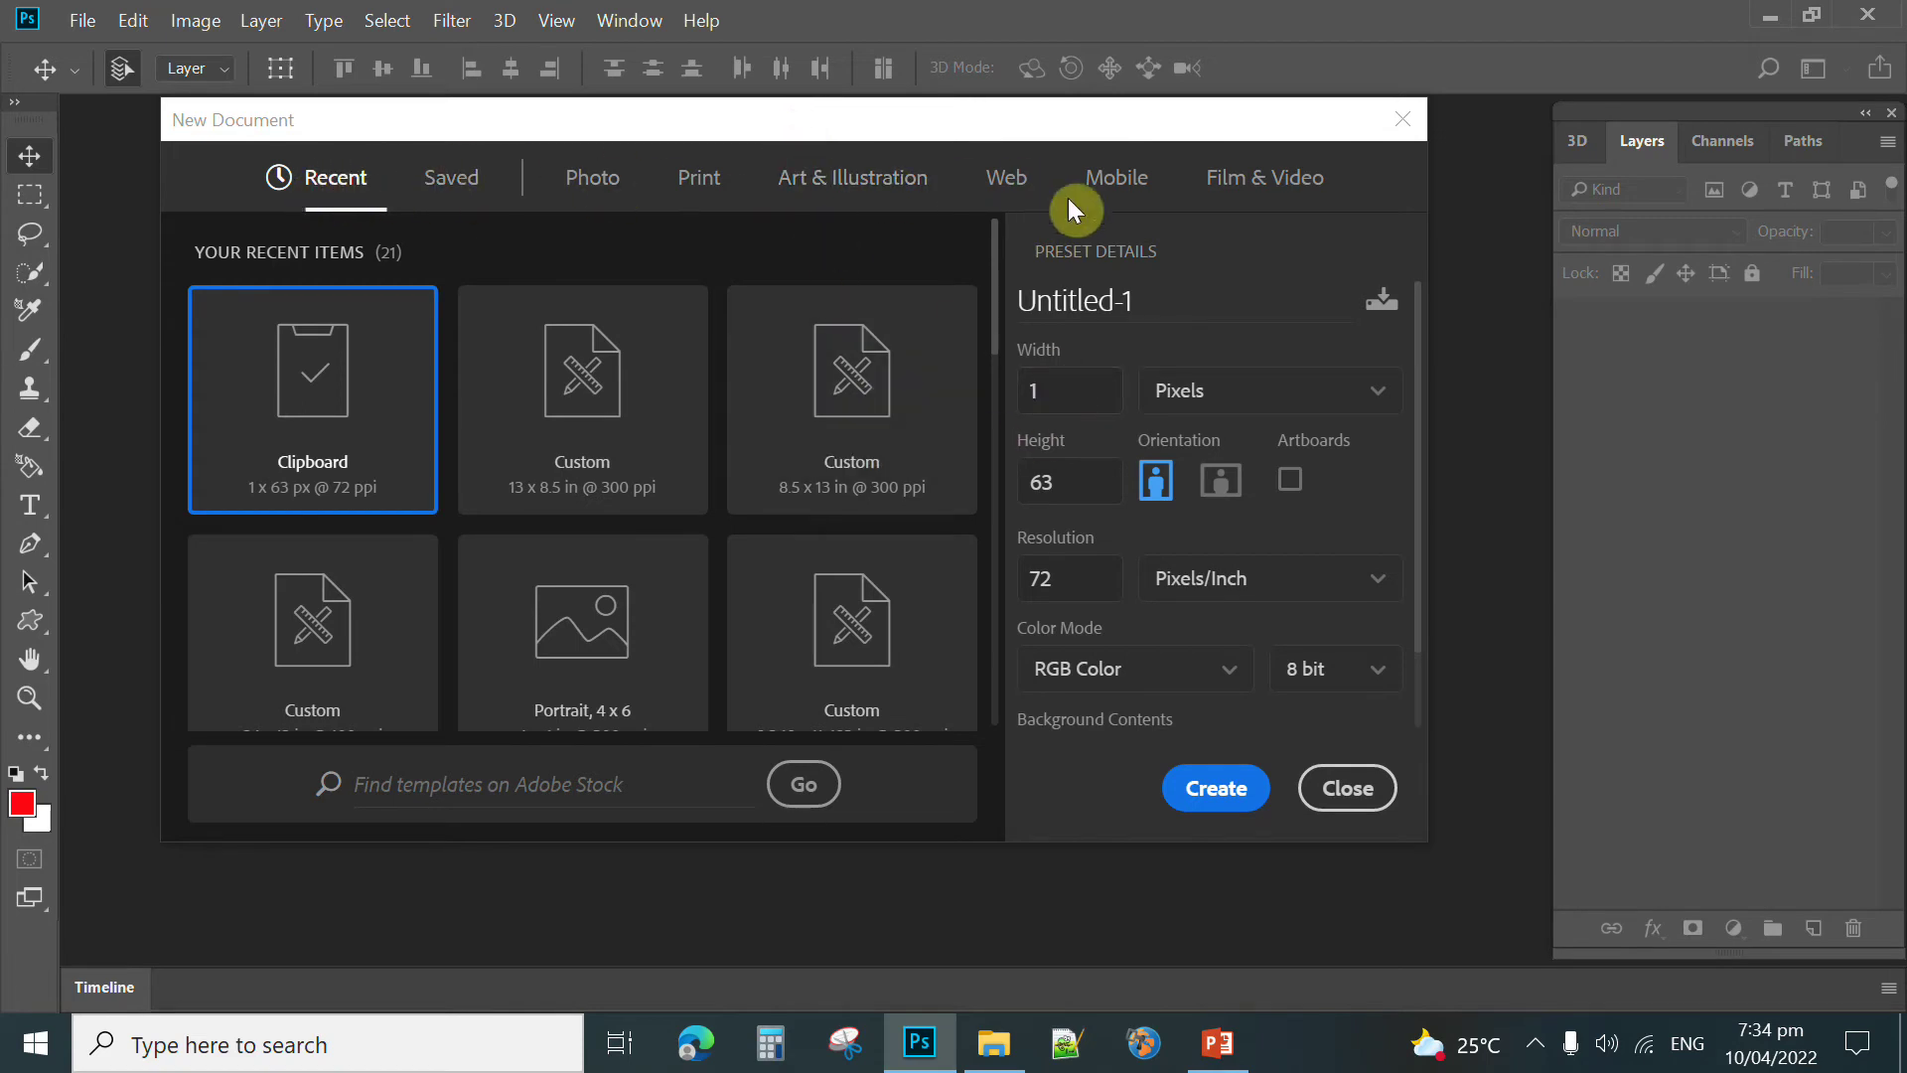
Step: Set the new document's units to inches and its size to 36 wide by 24 high
click(1073, 388)
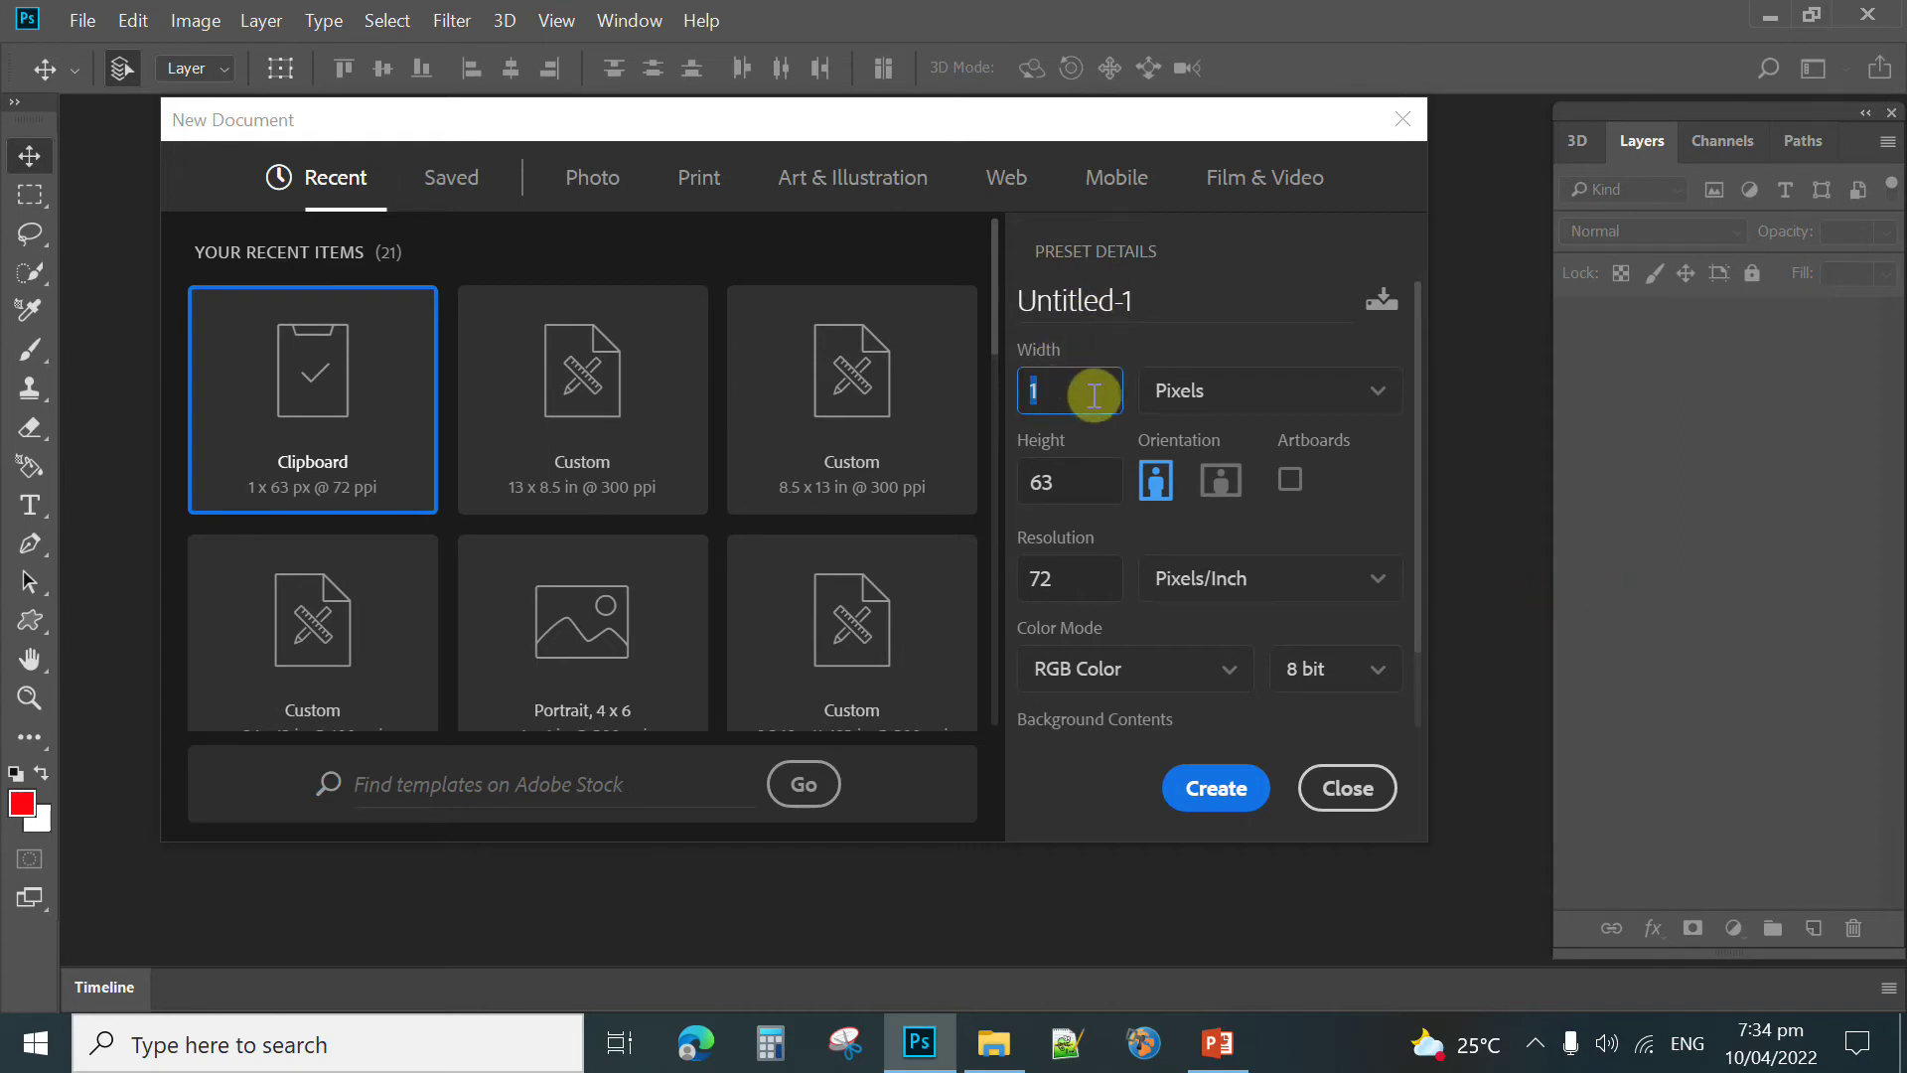
double_click(1064, 387)
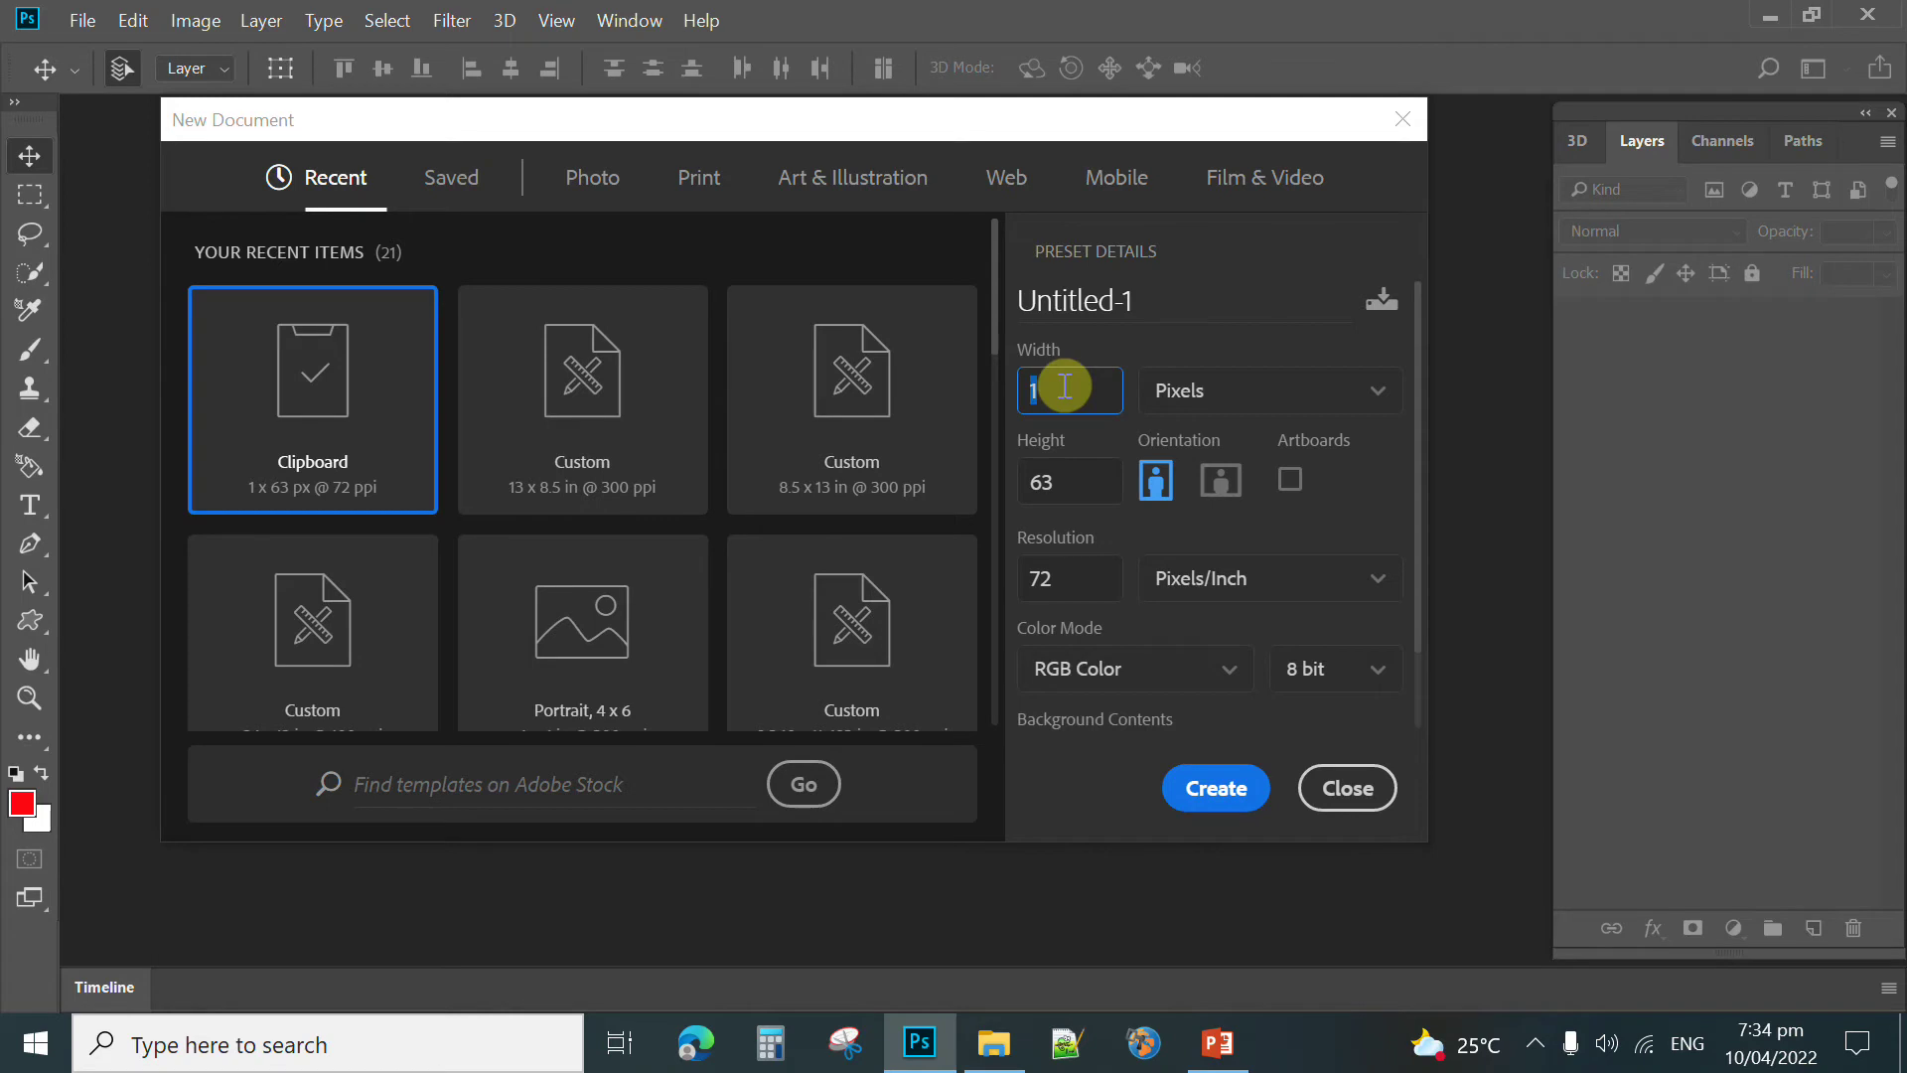
click(1388, 402)
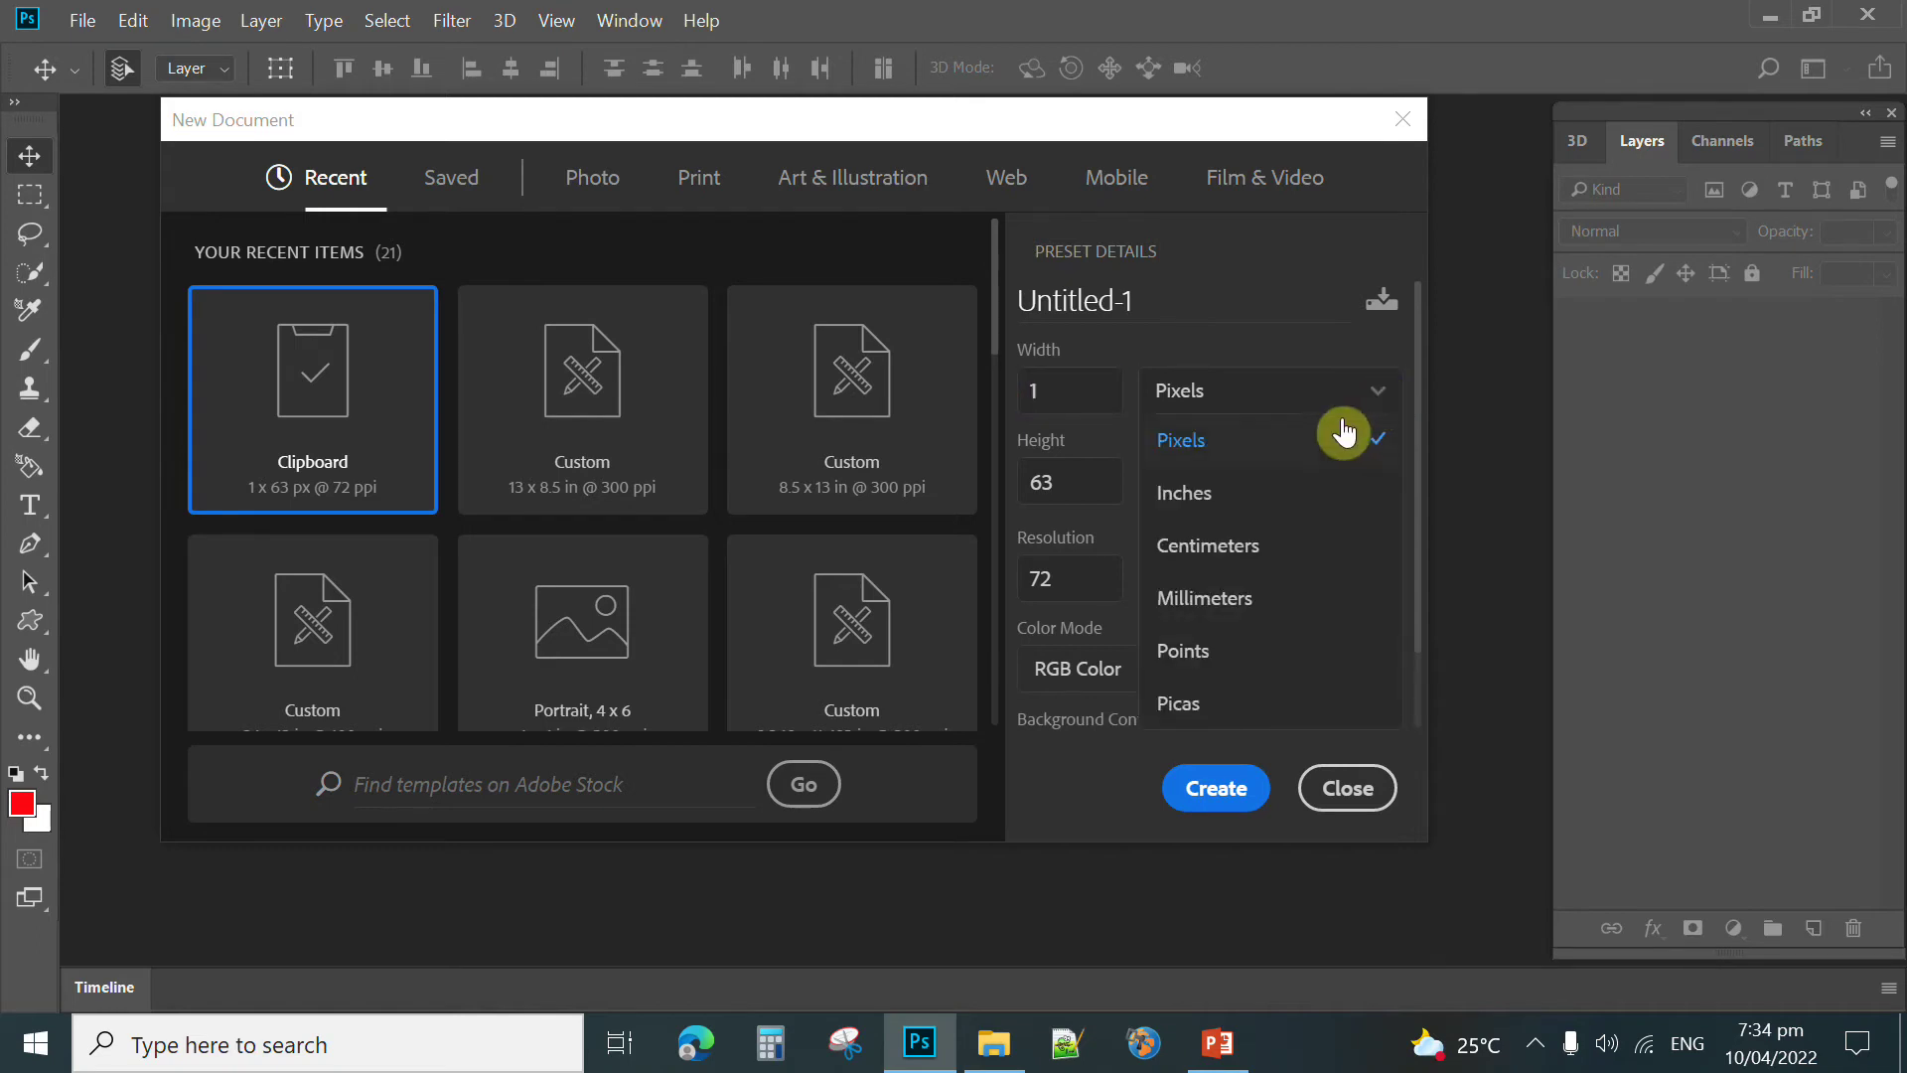
click(1204, 497)
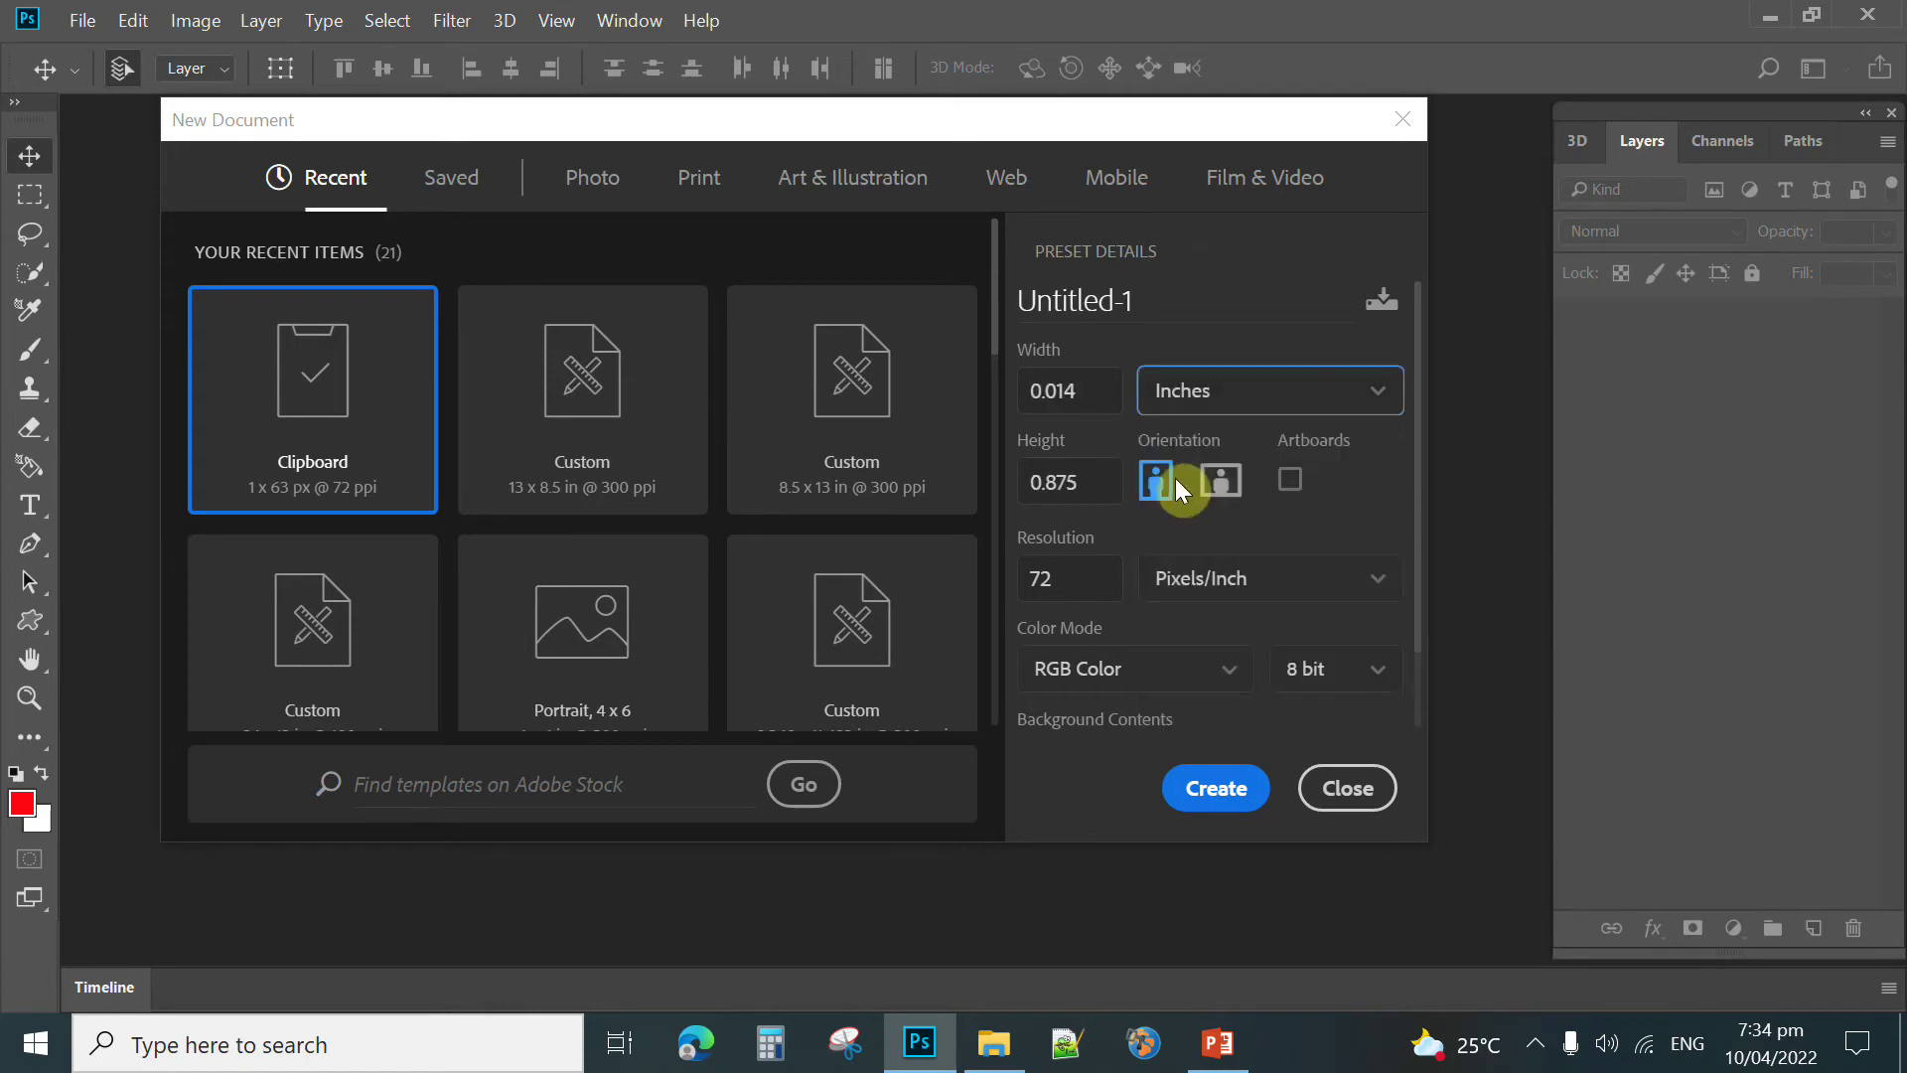
click(1093, 393)
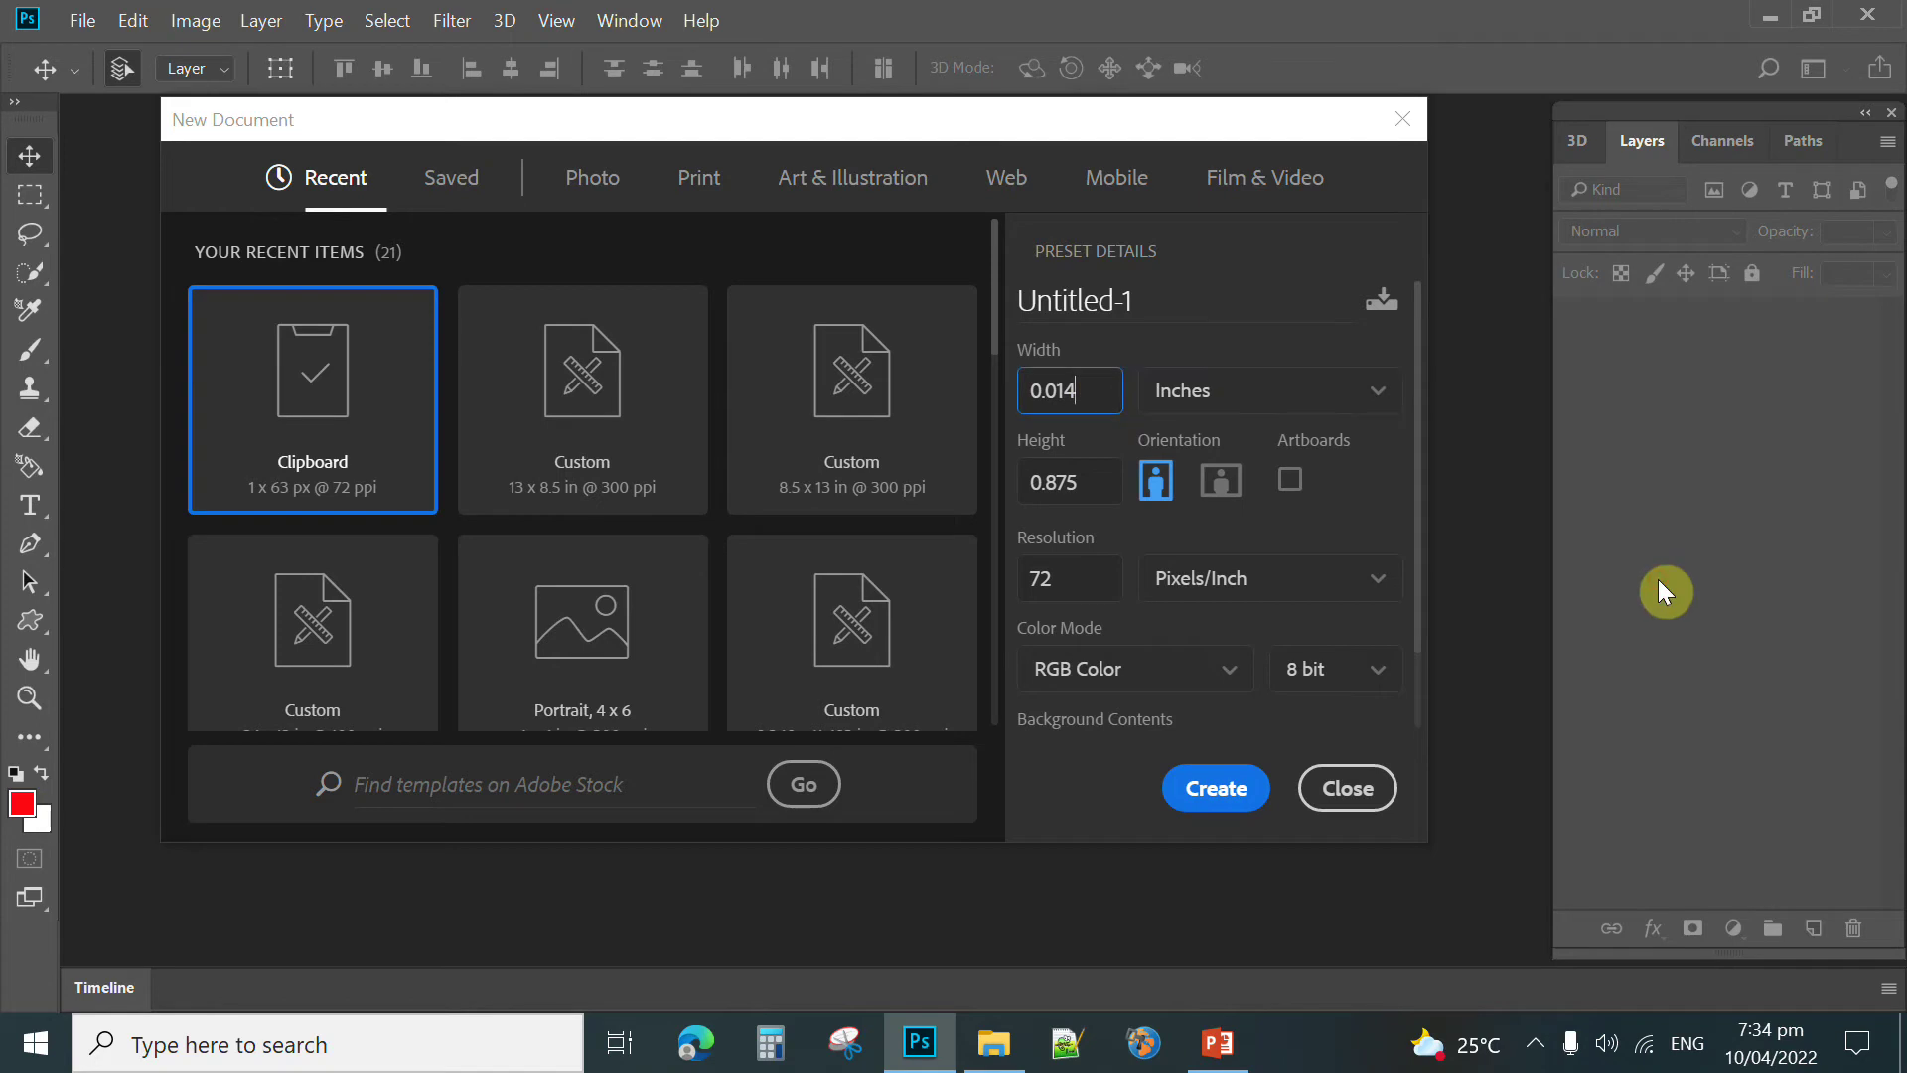
double_click(1110, 387)
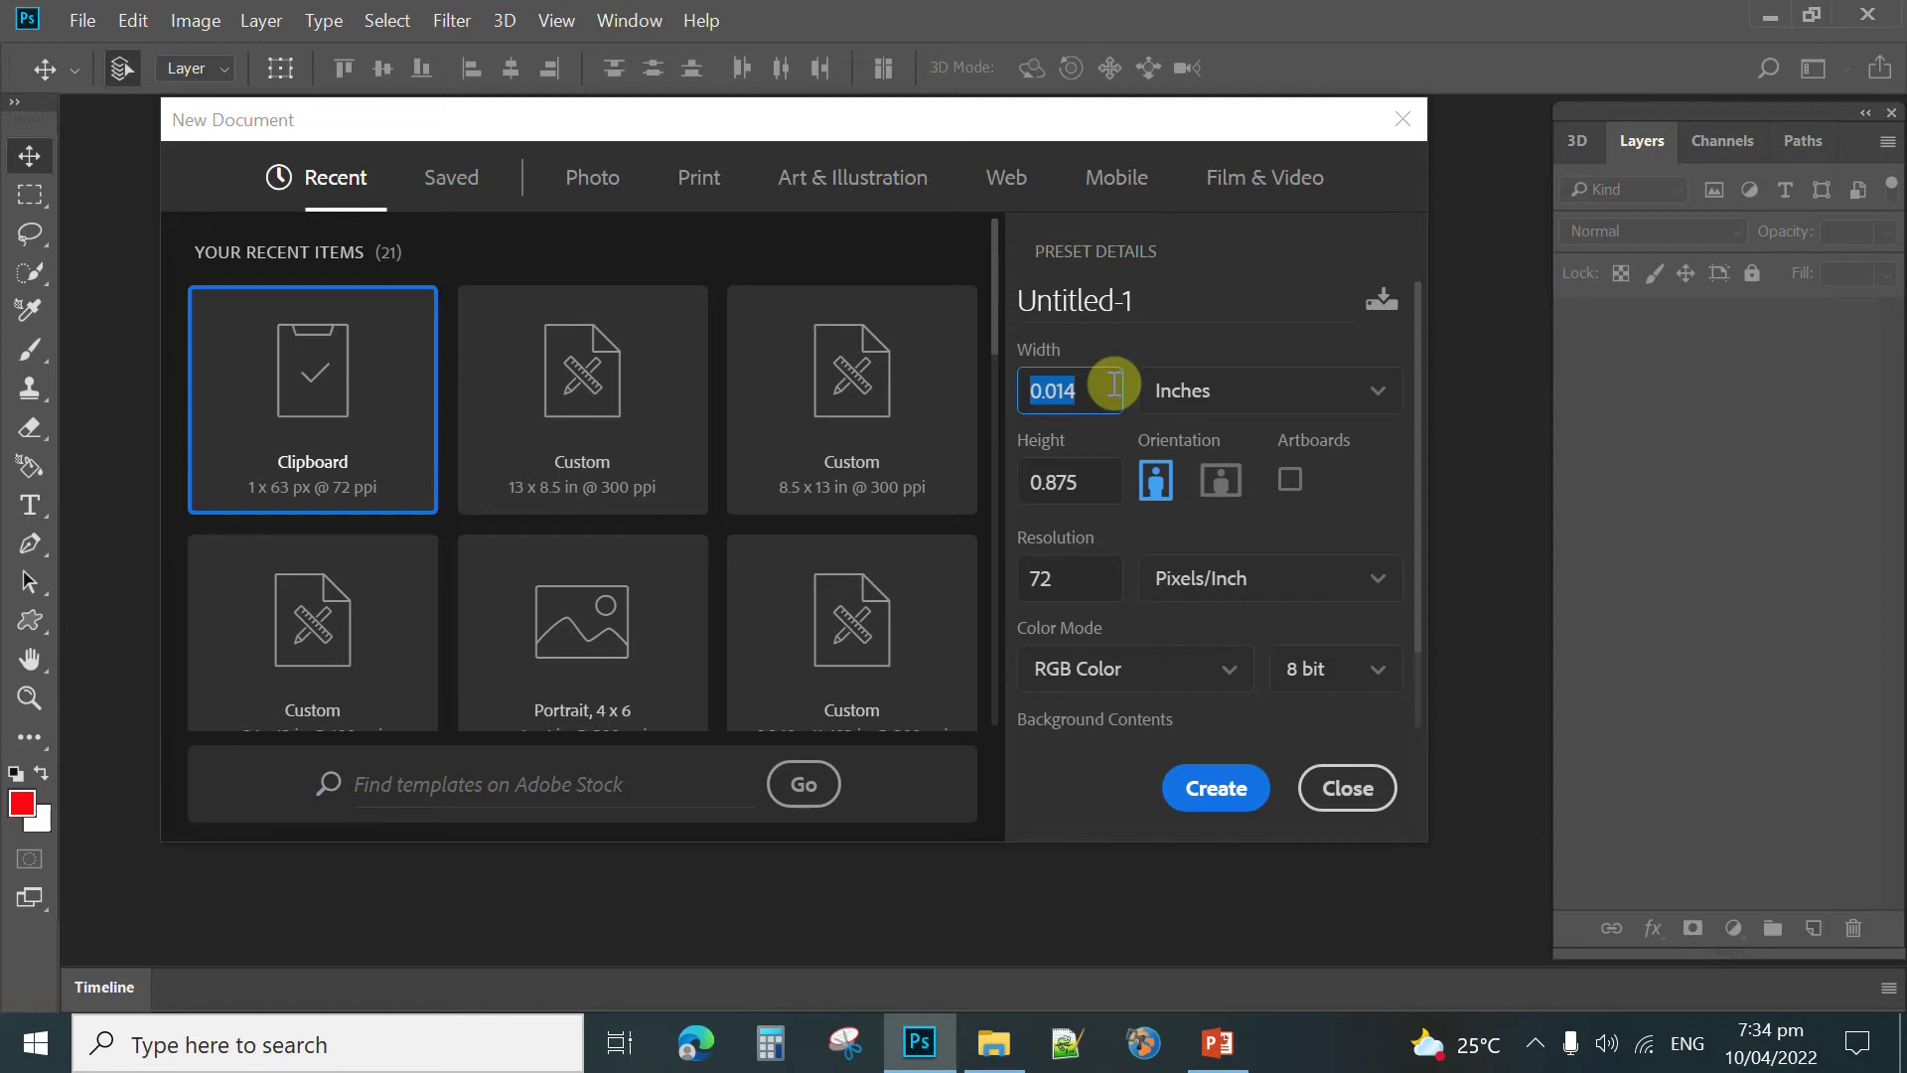
text(36)
key(Tab)
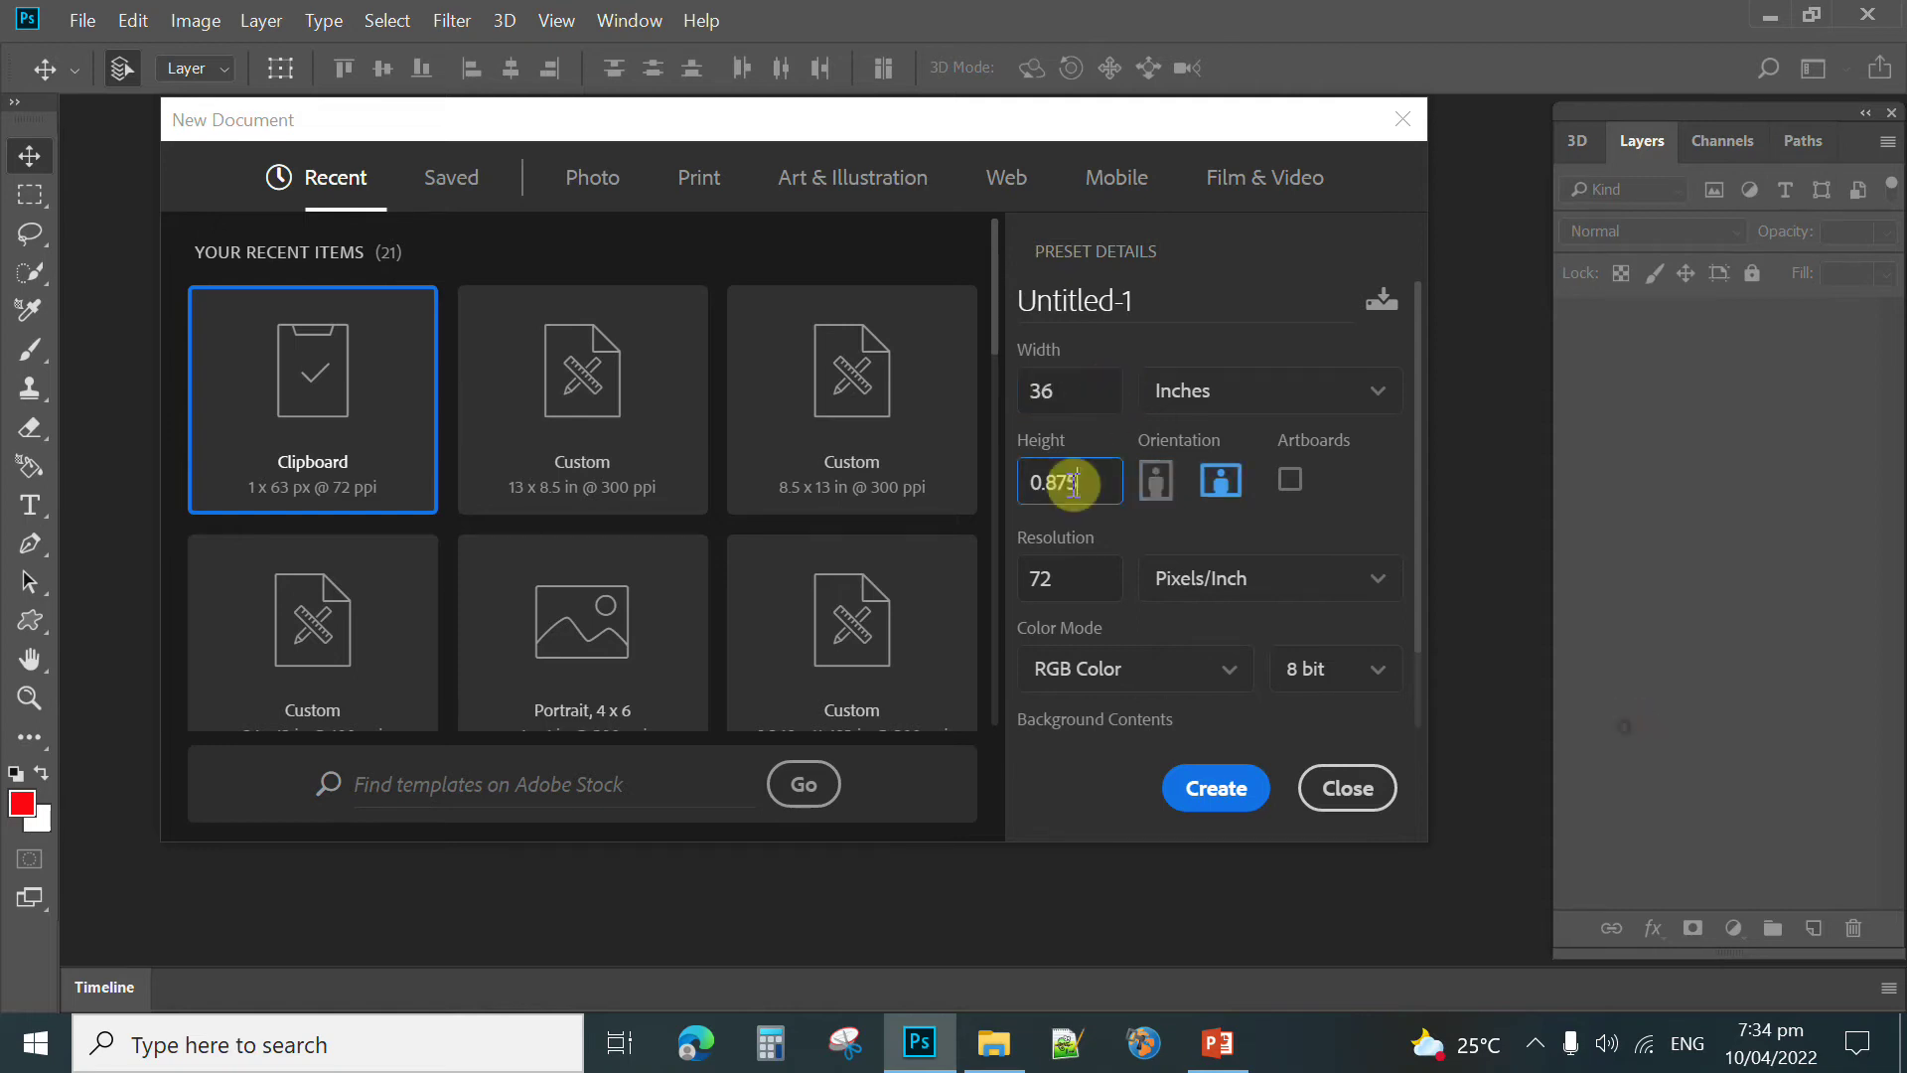
text(24)
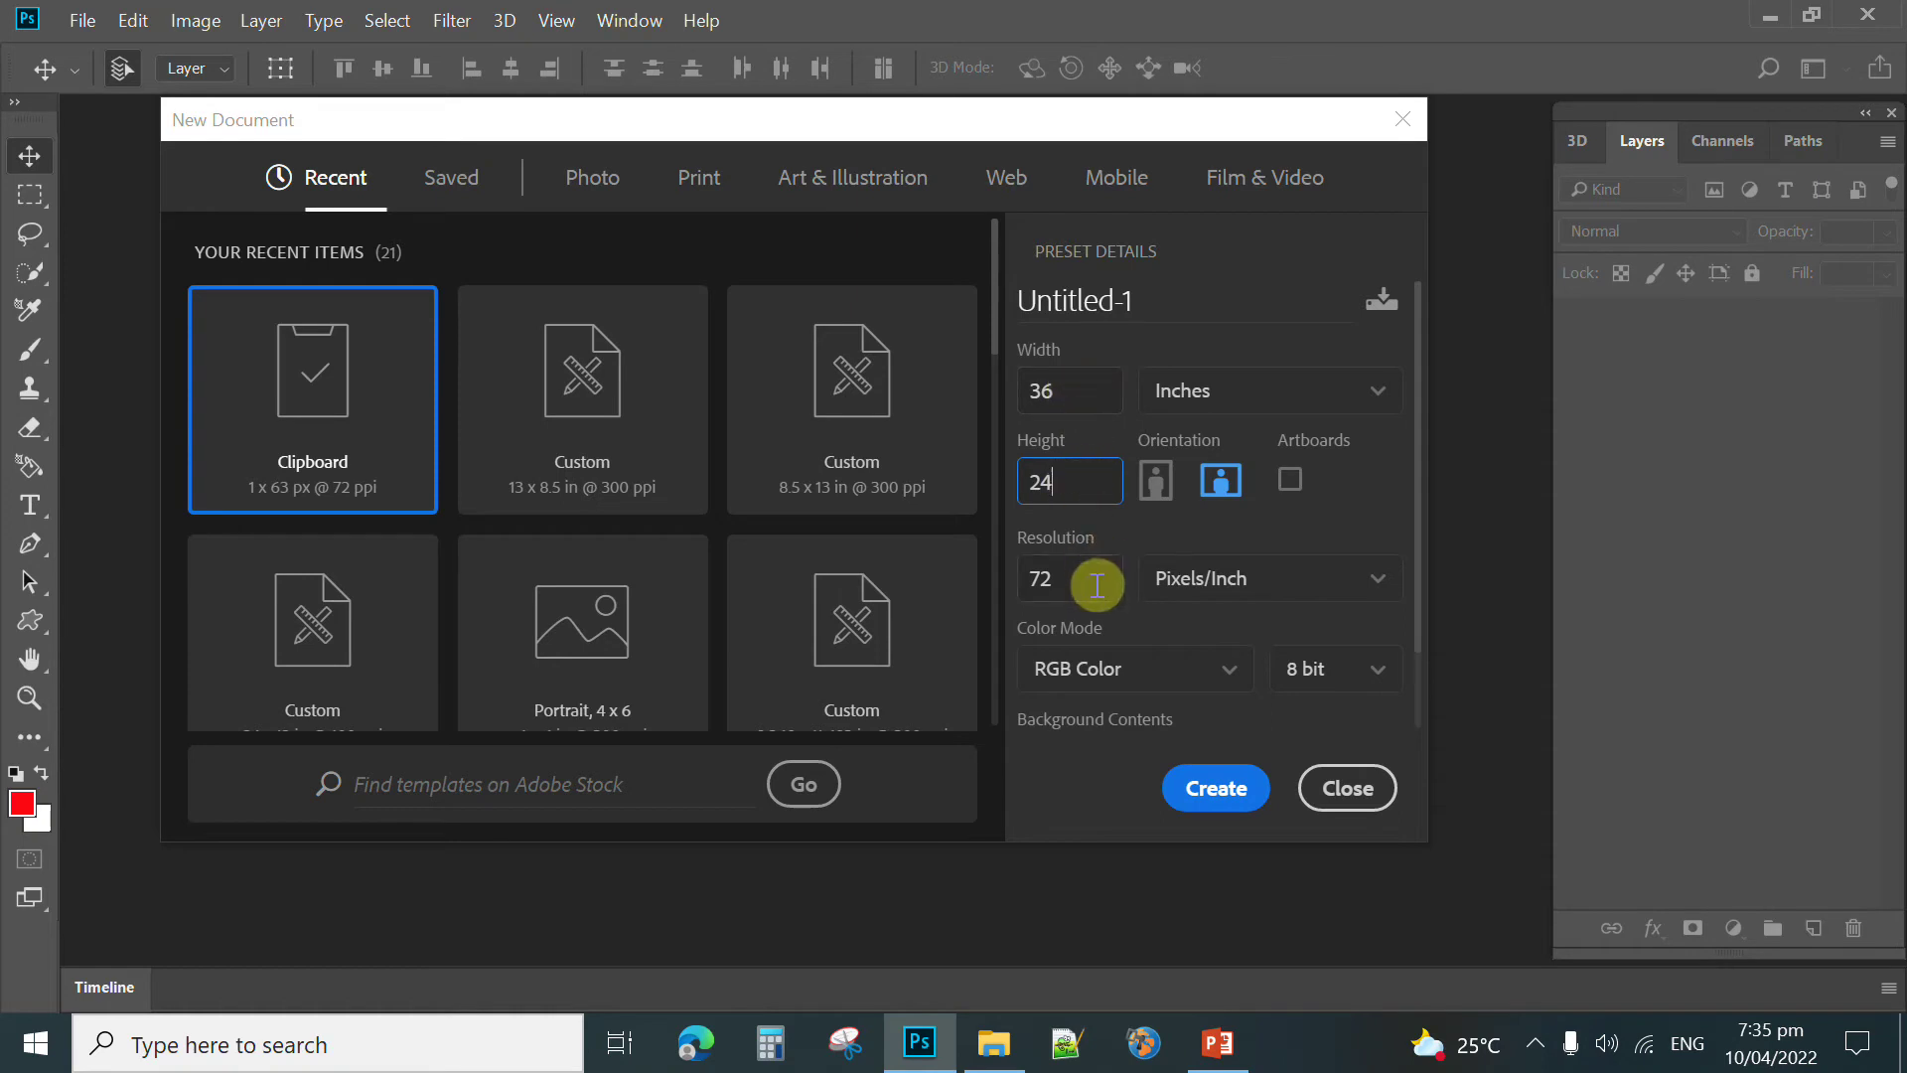
Step: Set the new document's resolution to 100 pixels per inch
drag(1099, 584, 1030, 591)
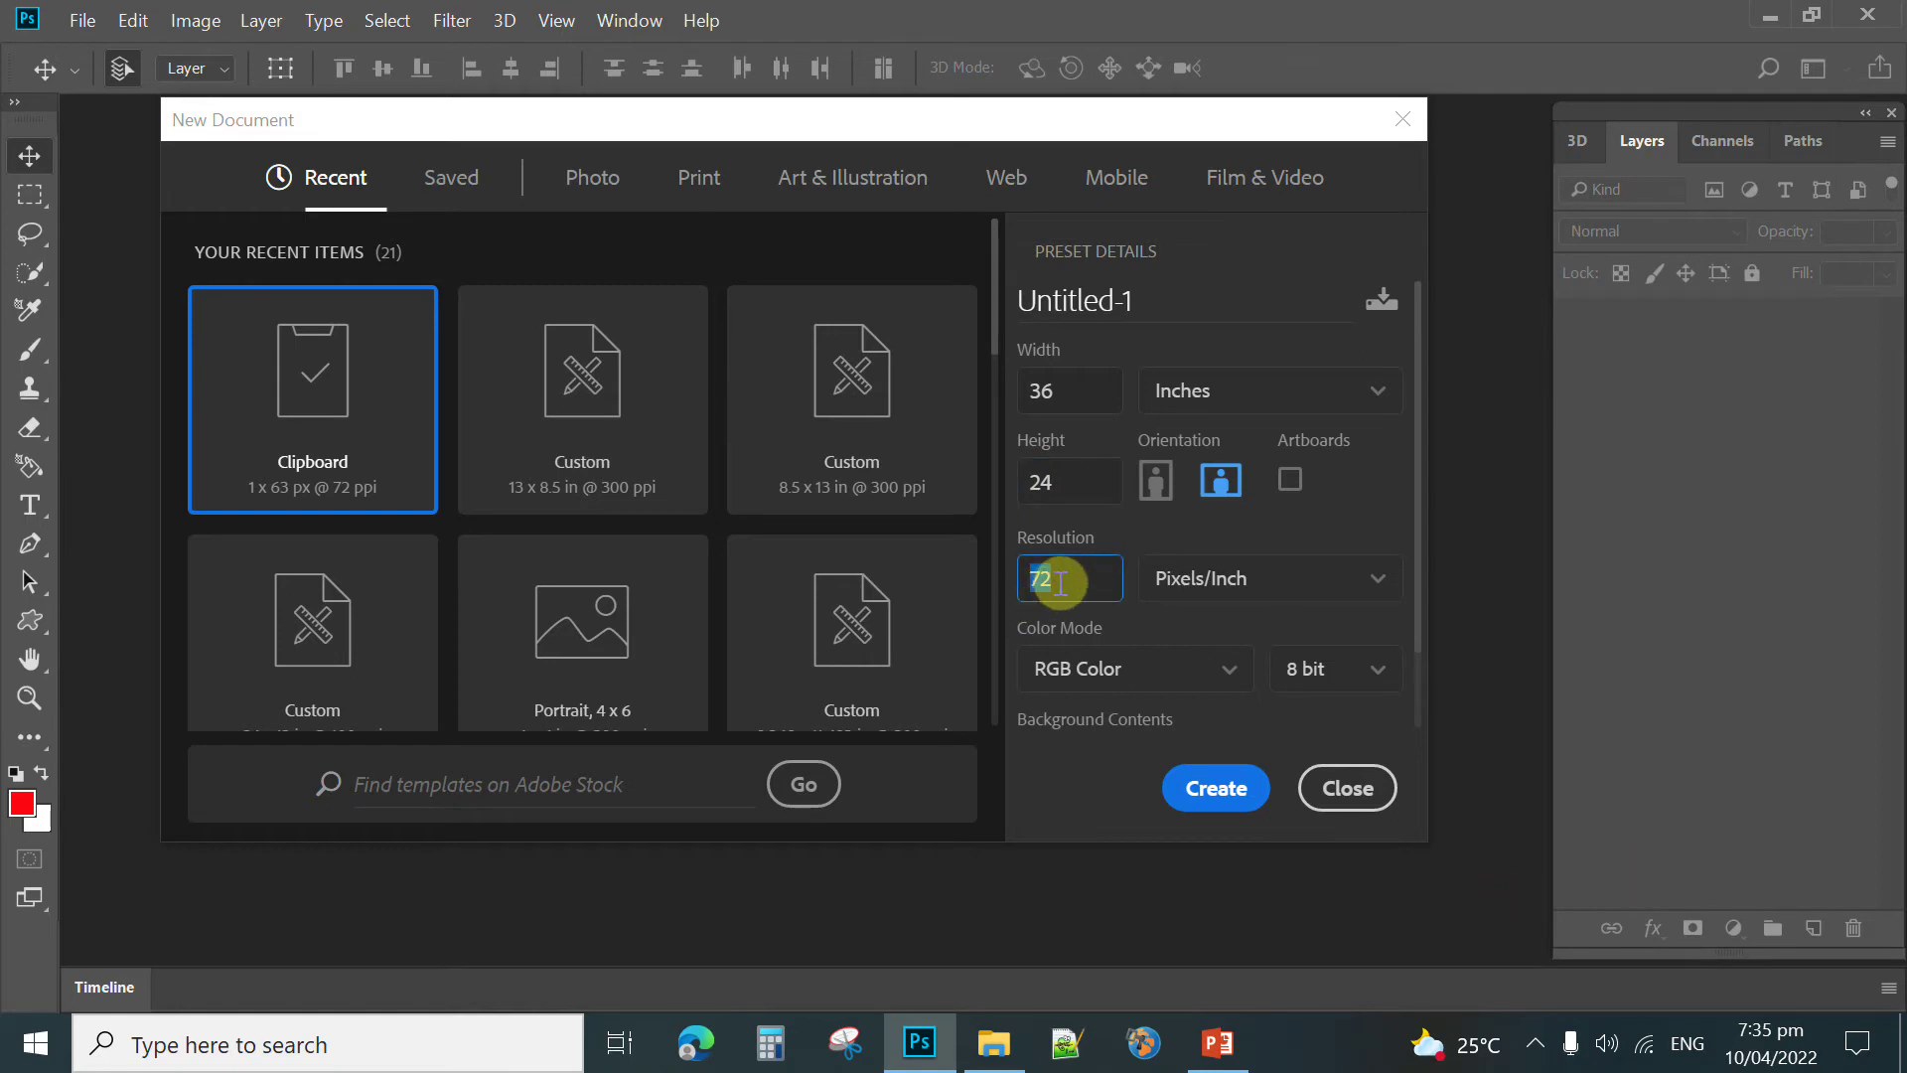
text(100)
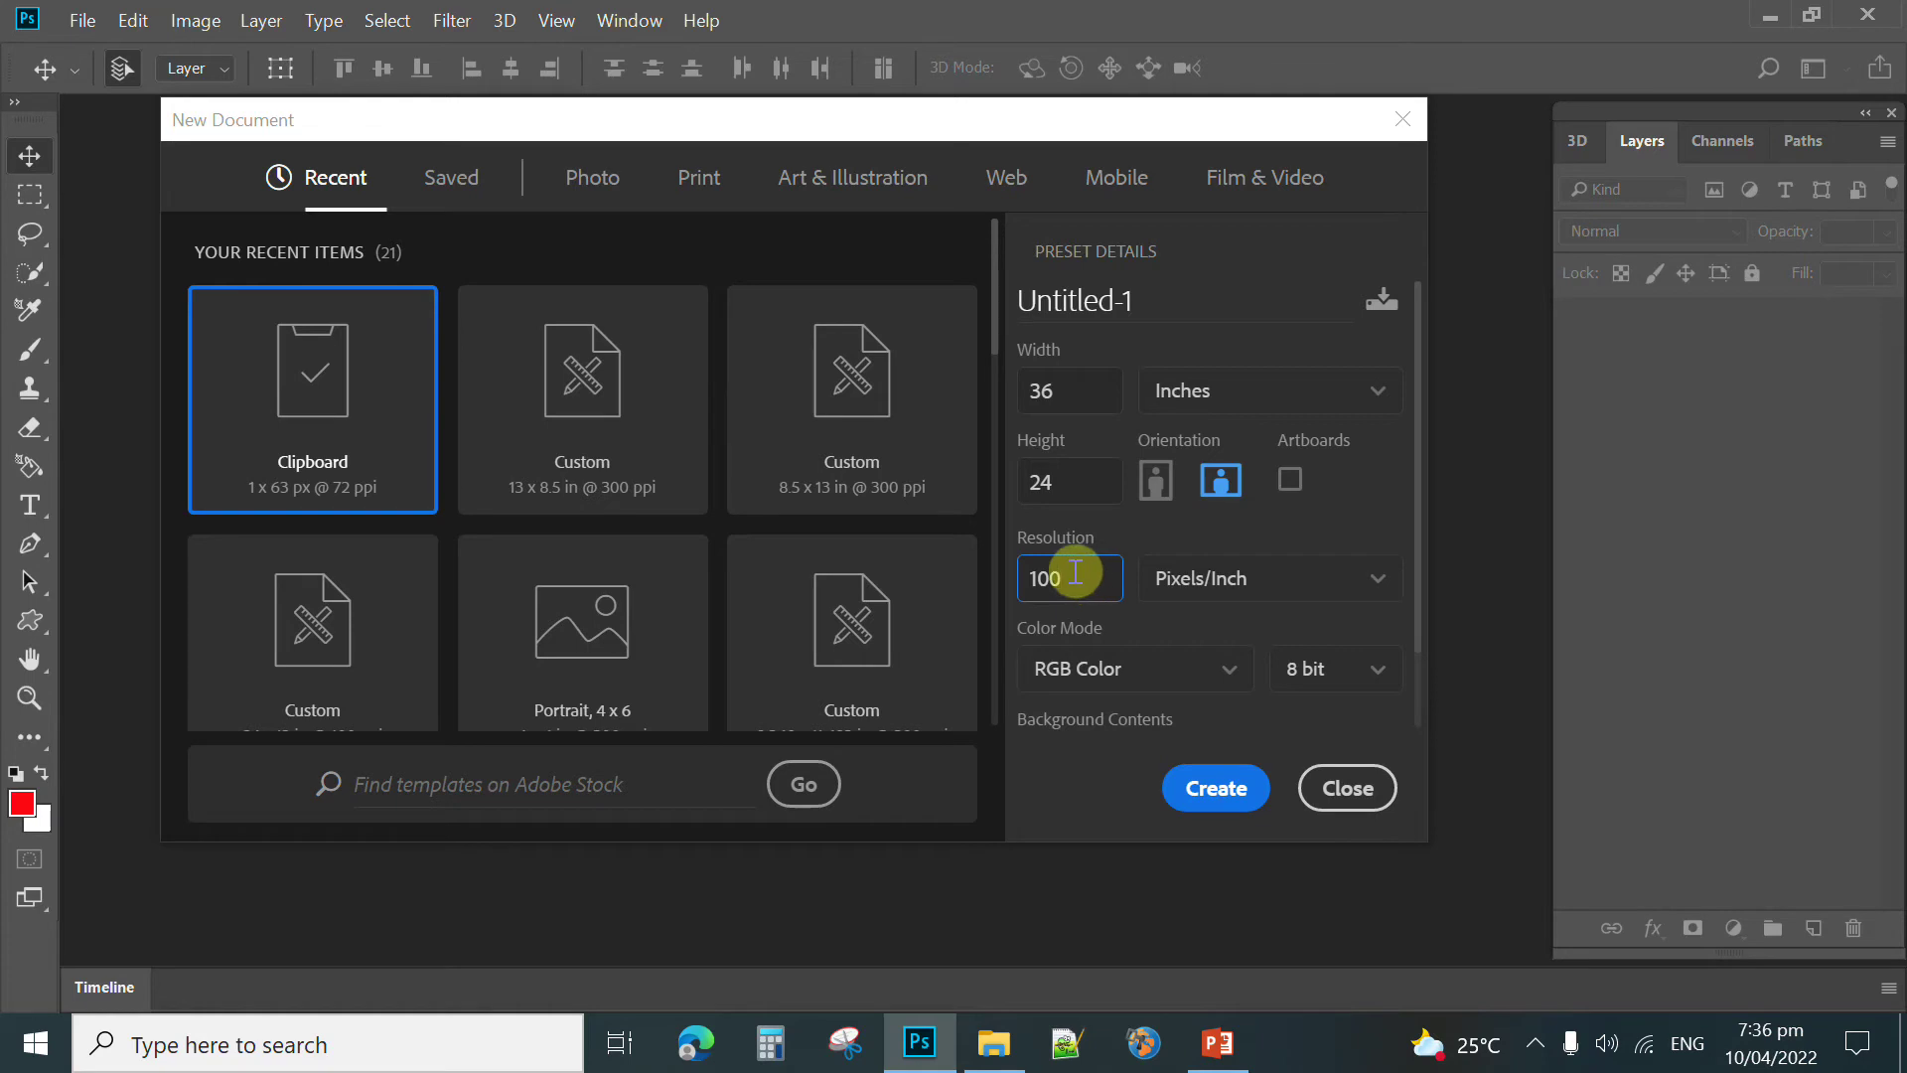
double_click(1086, 580)
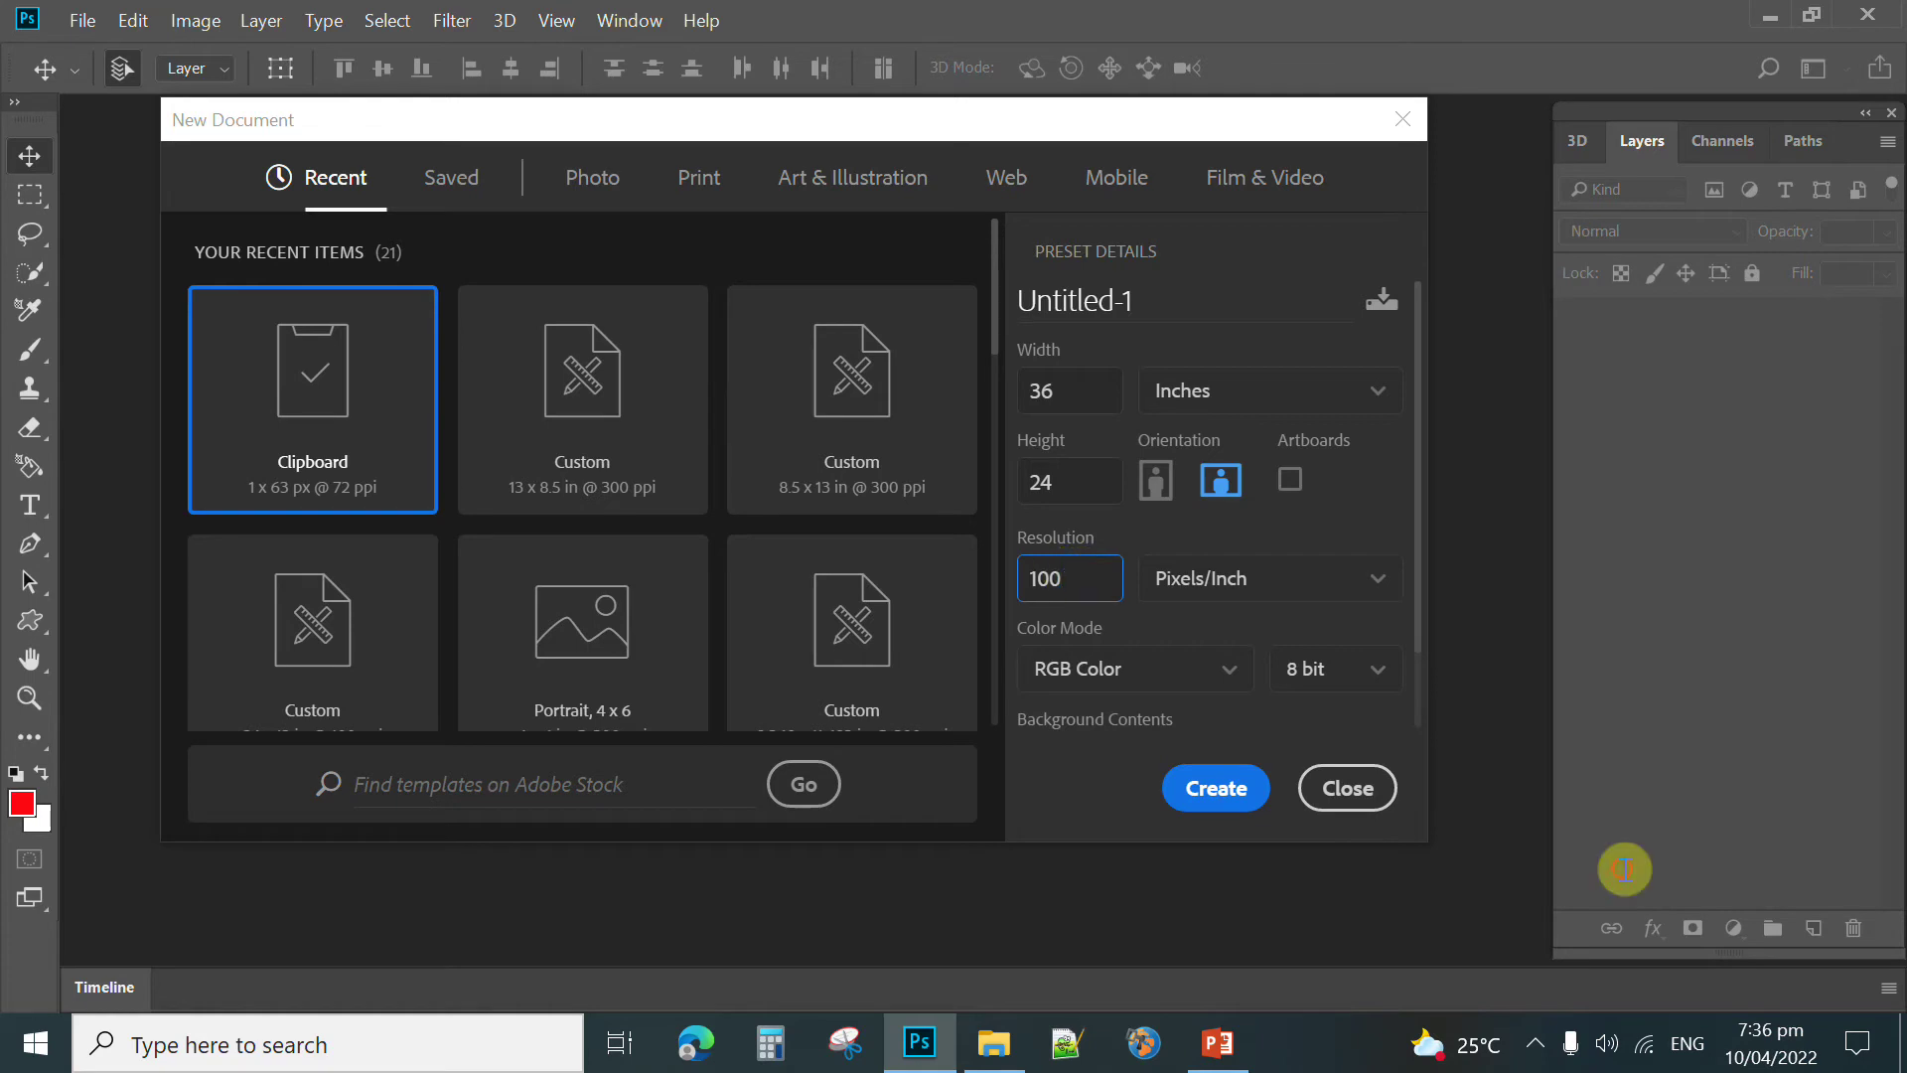
text(100)
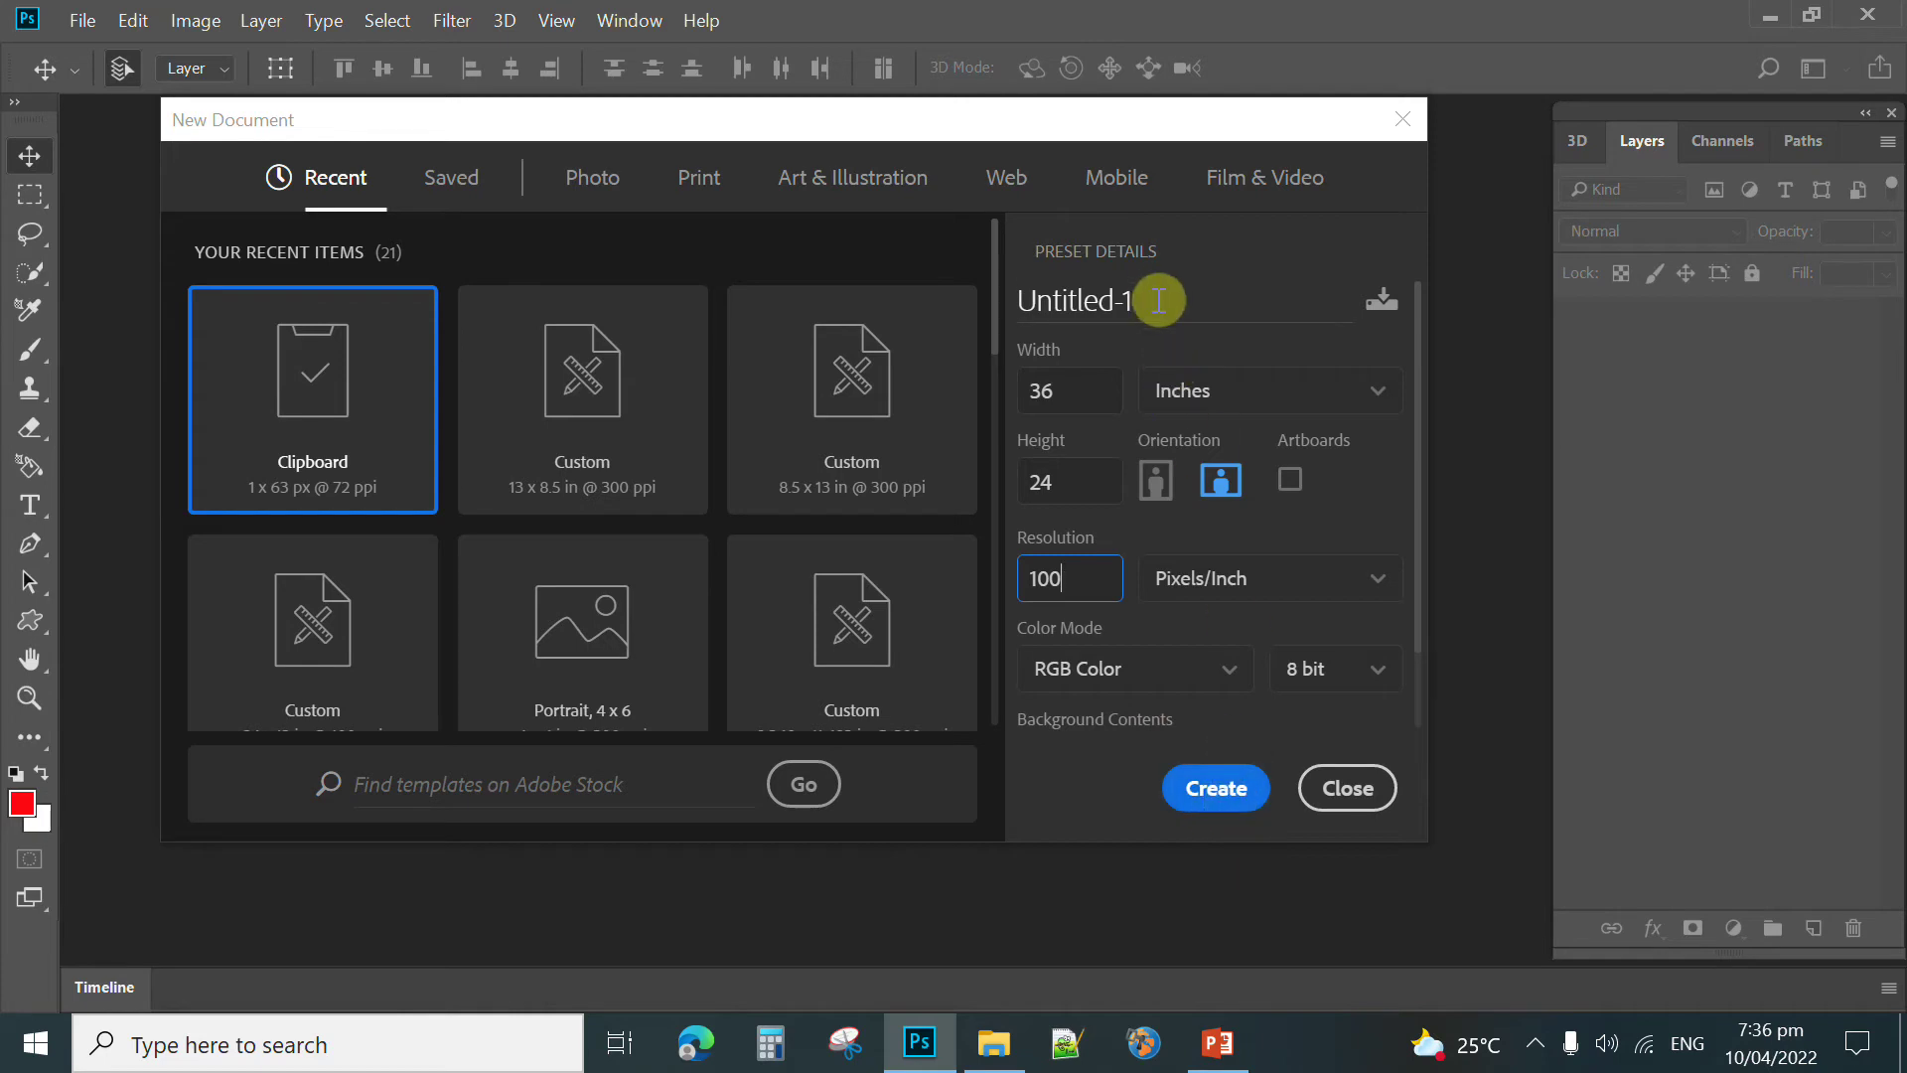
Step: Name the document "tarp" and create it
drag(1025, 296, 1159, 295)
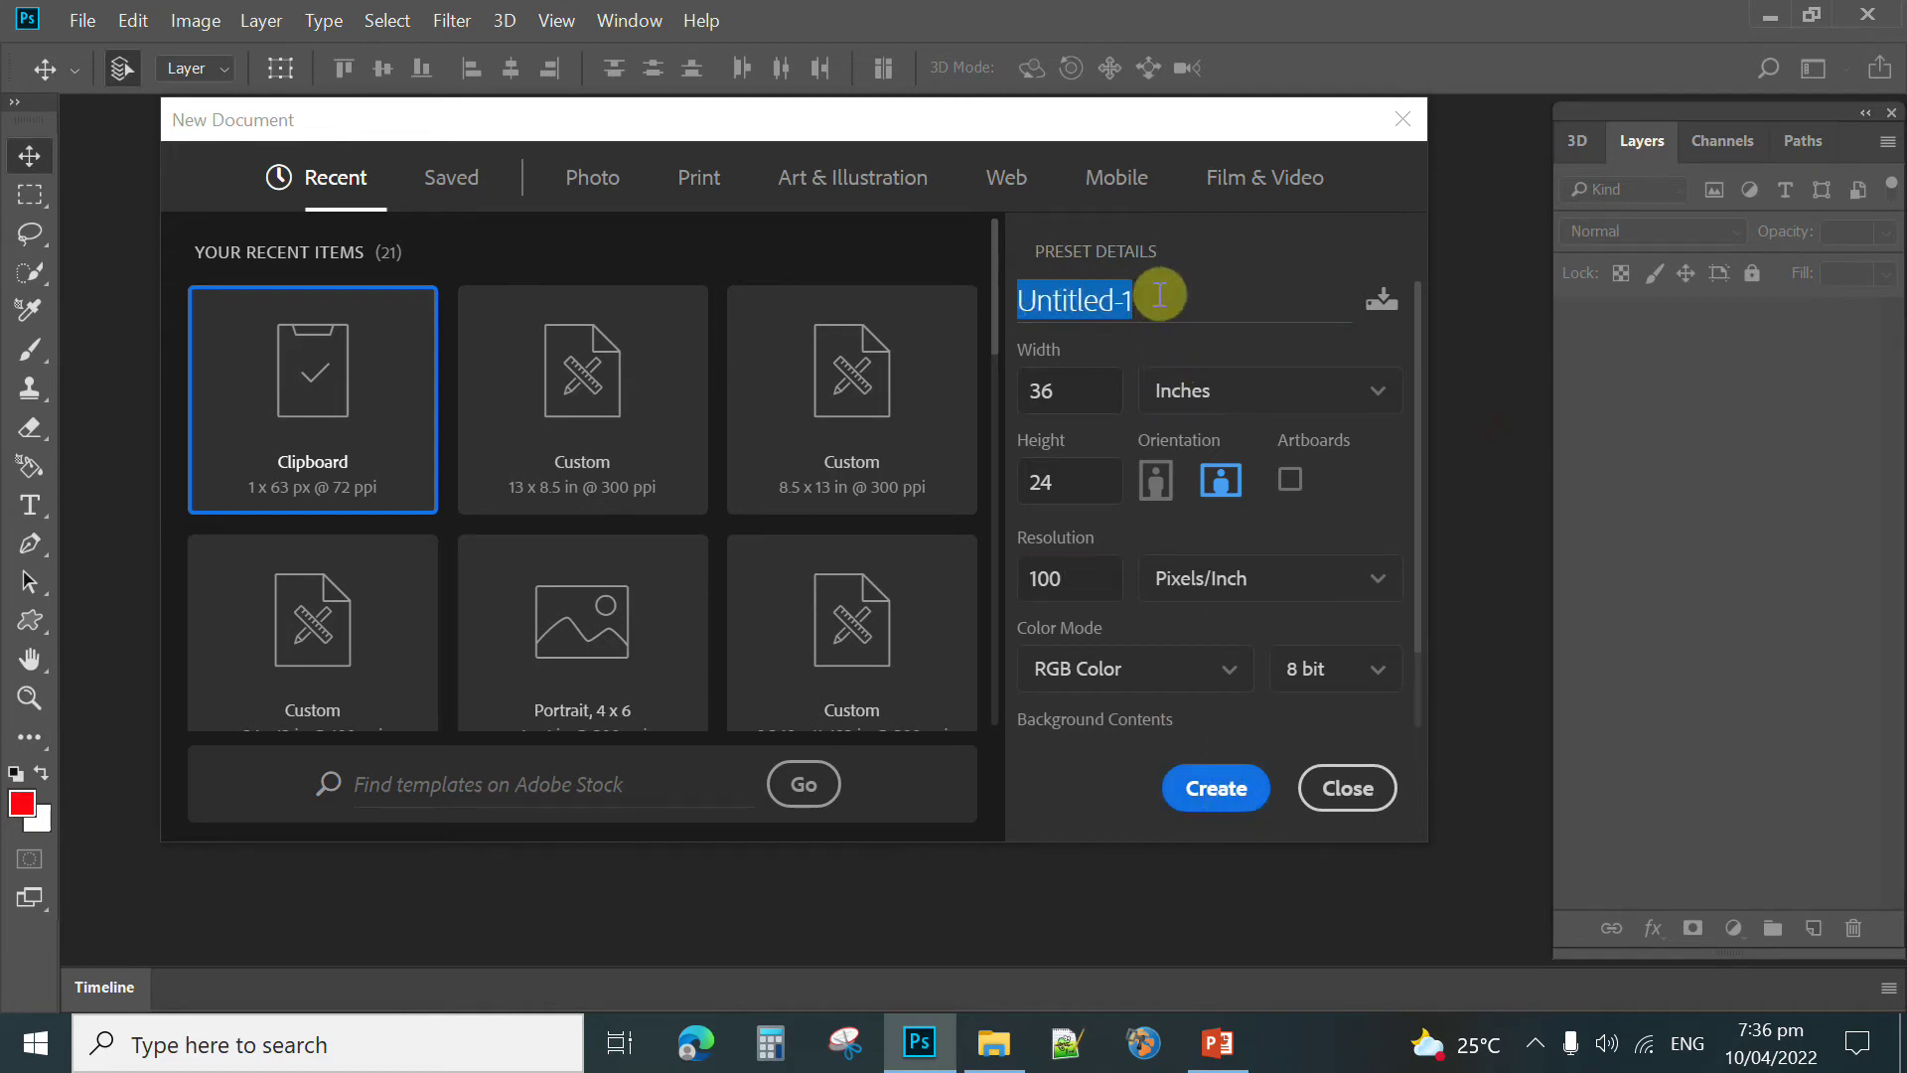
text(tarp)
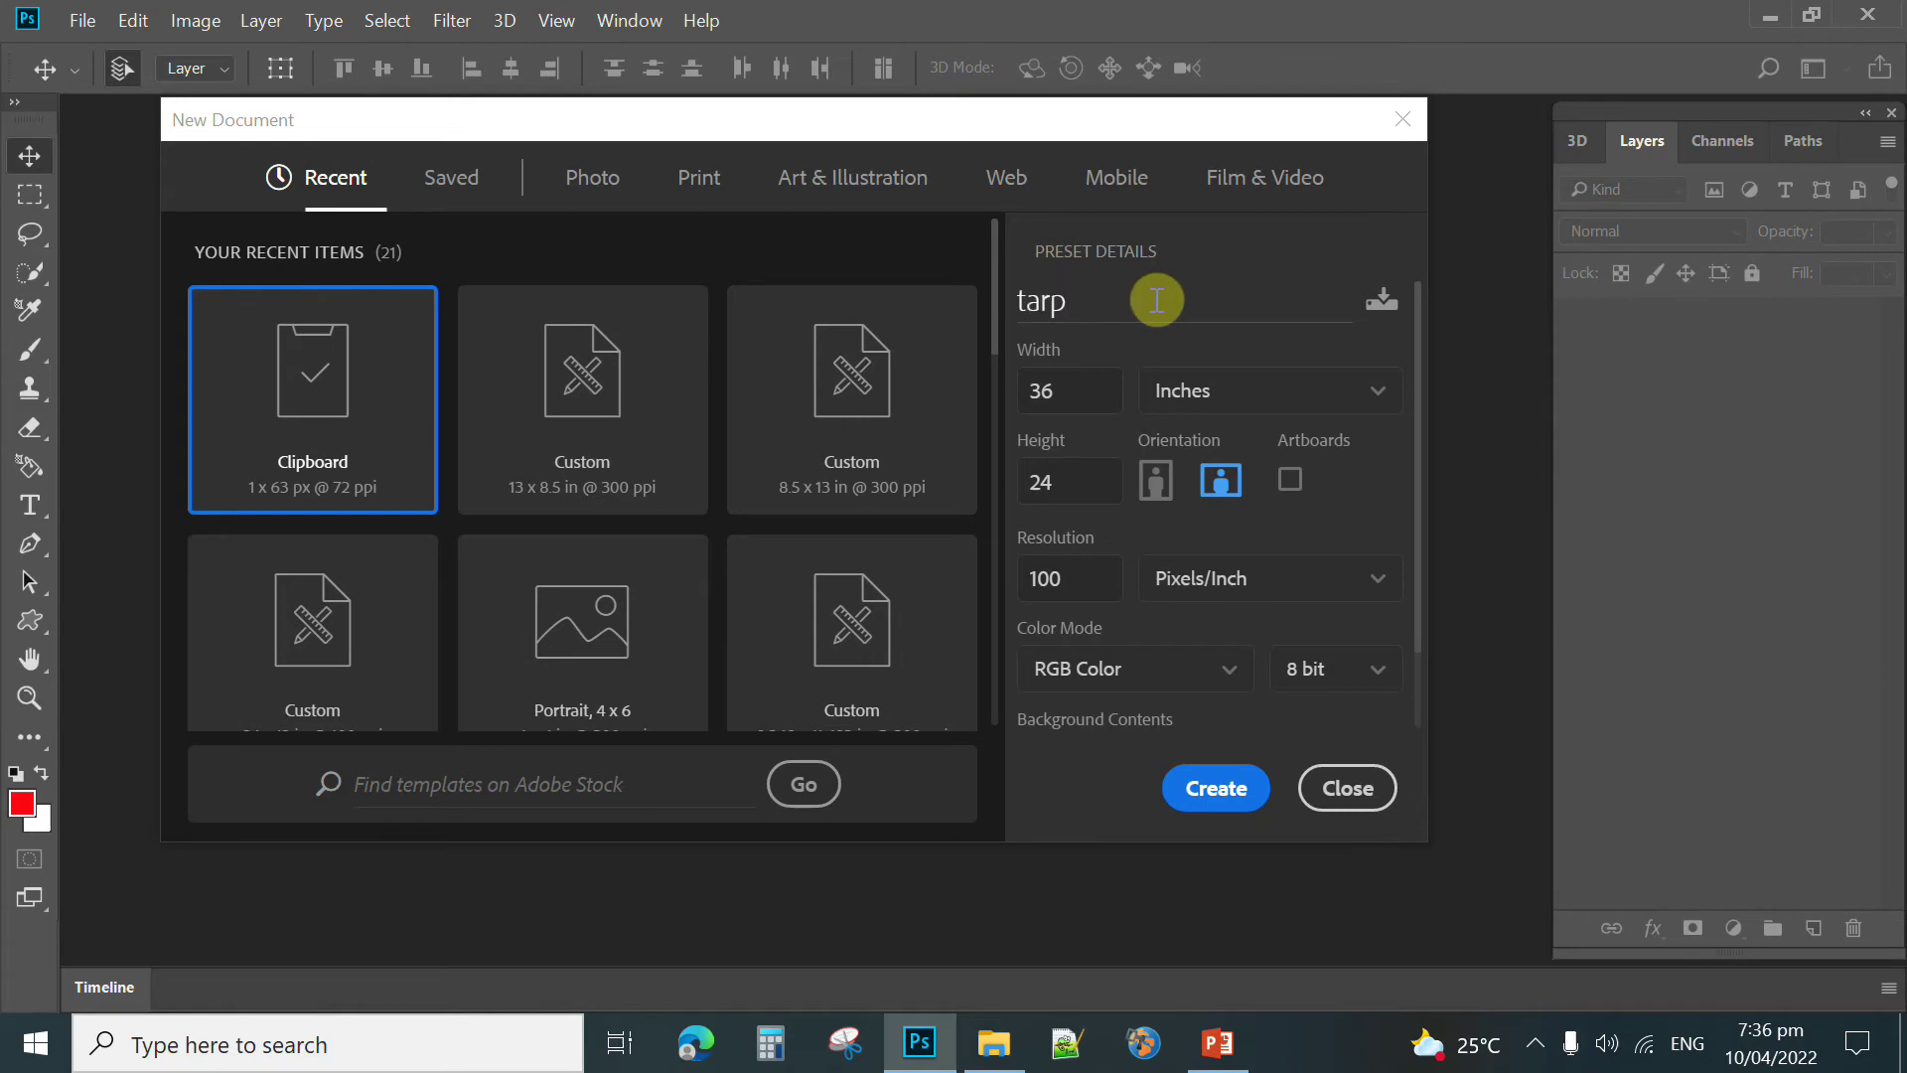
click(1157, 300)
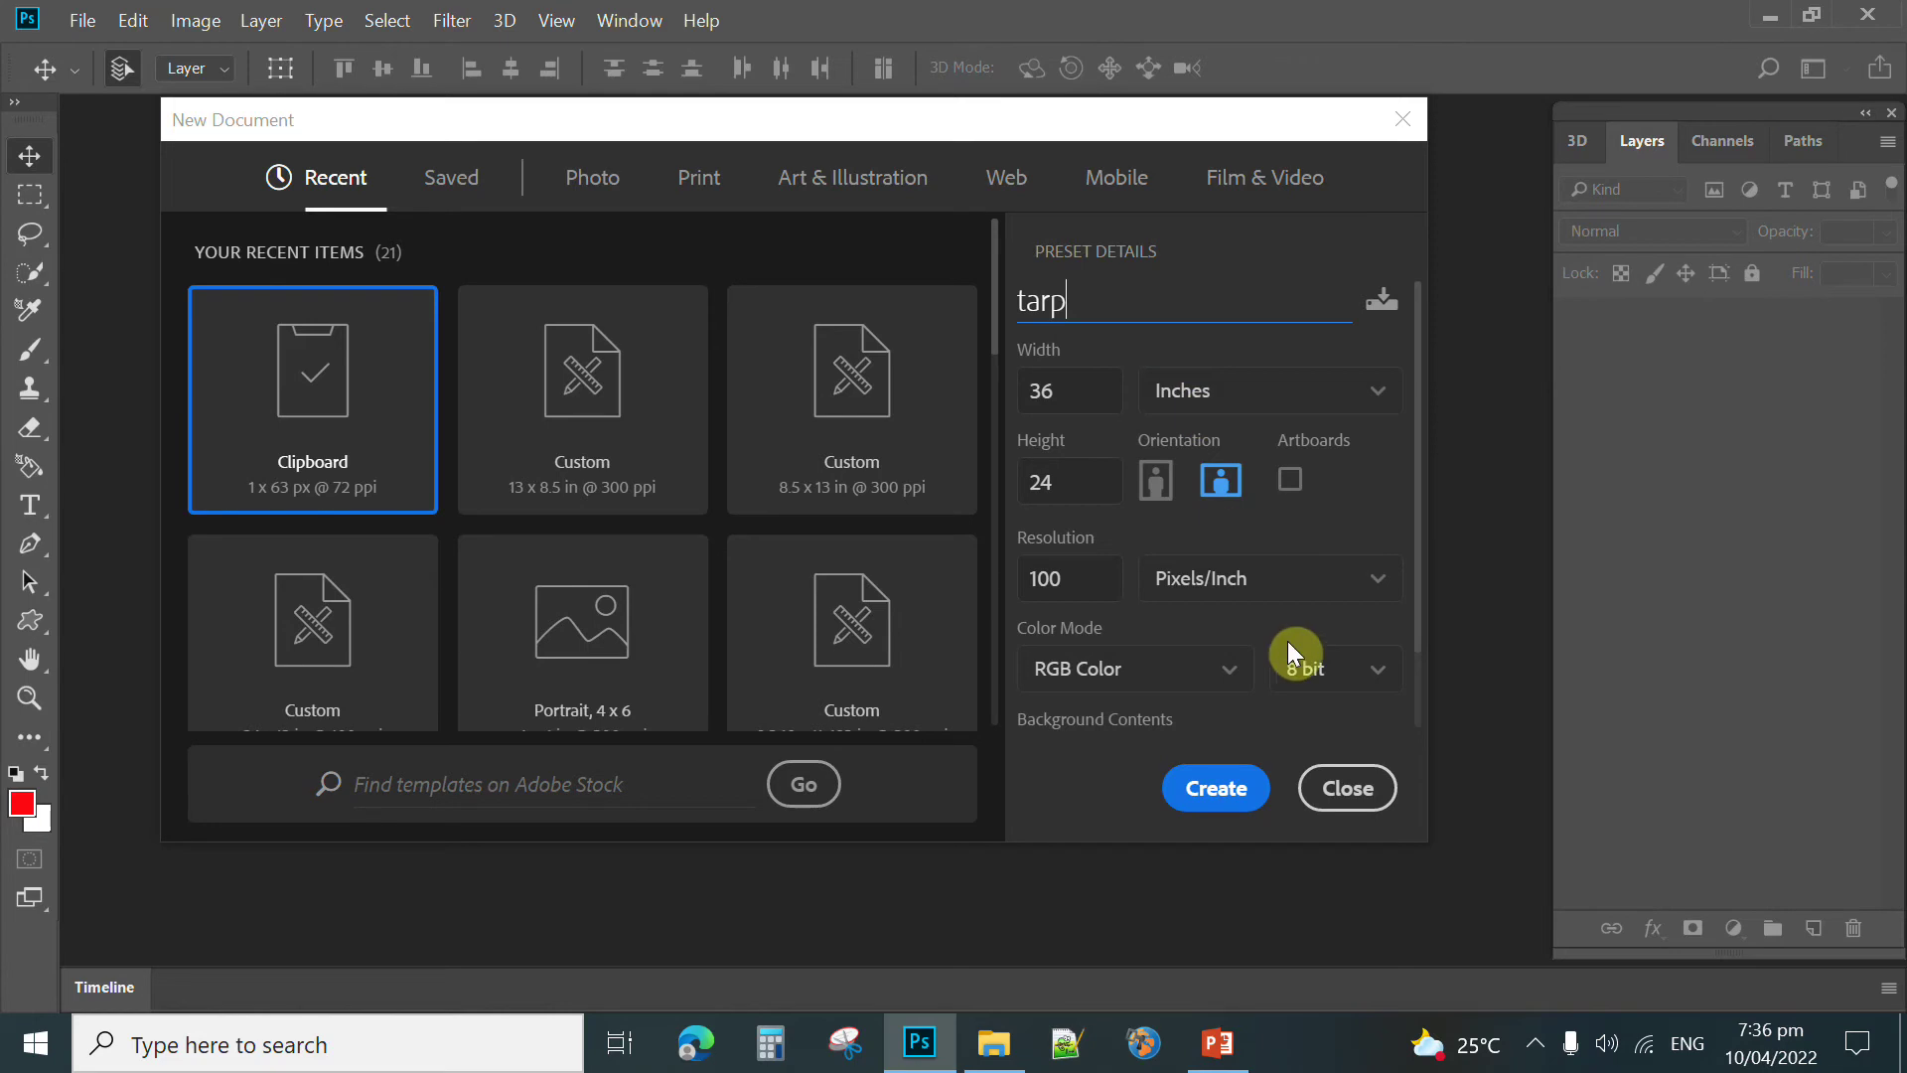
click(1222, 795)
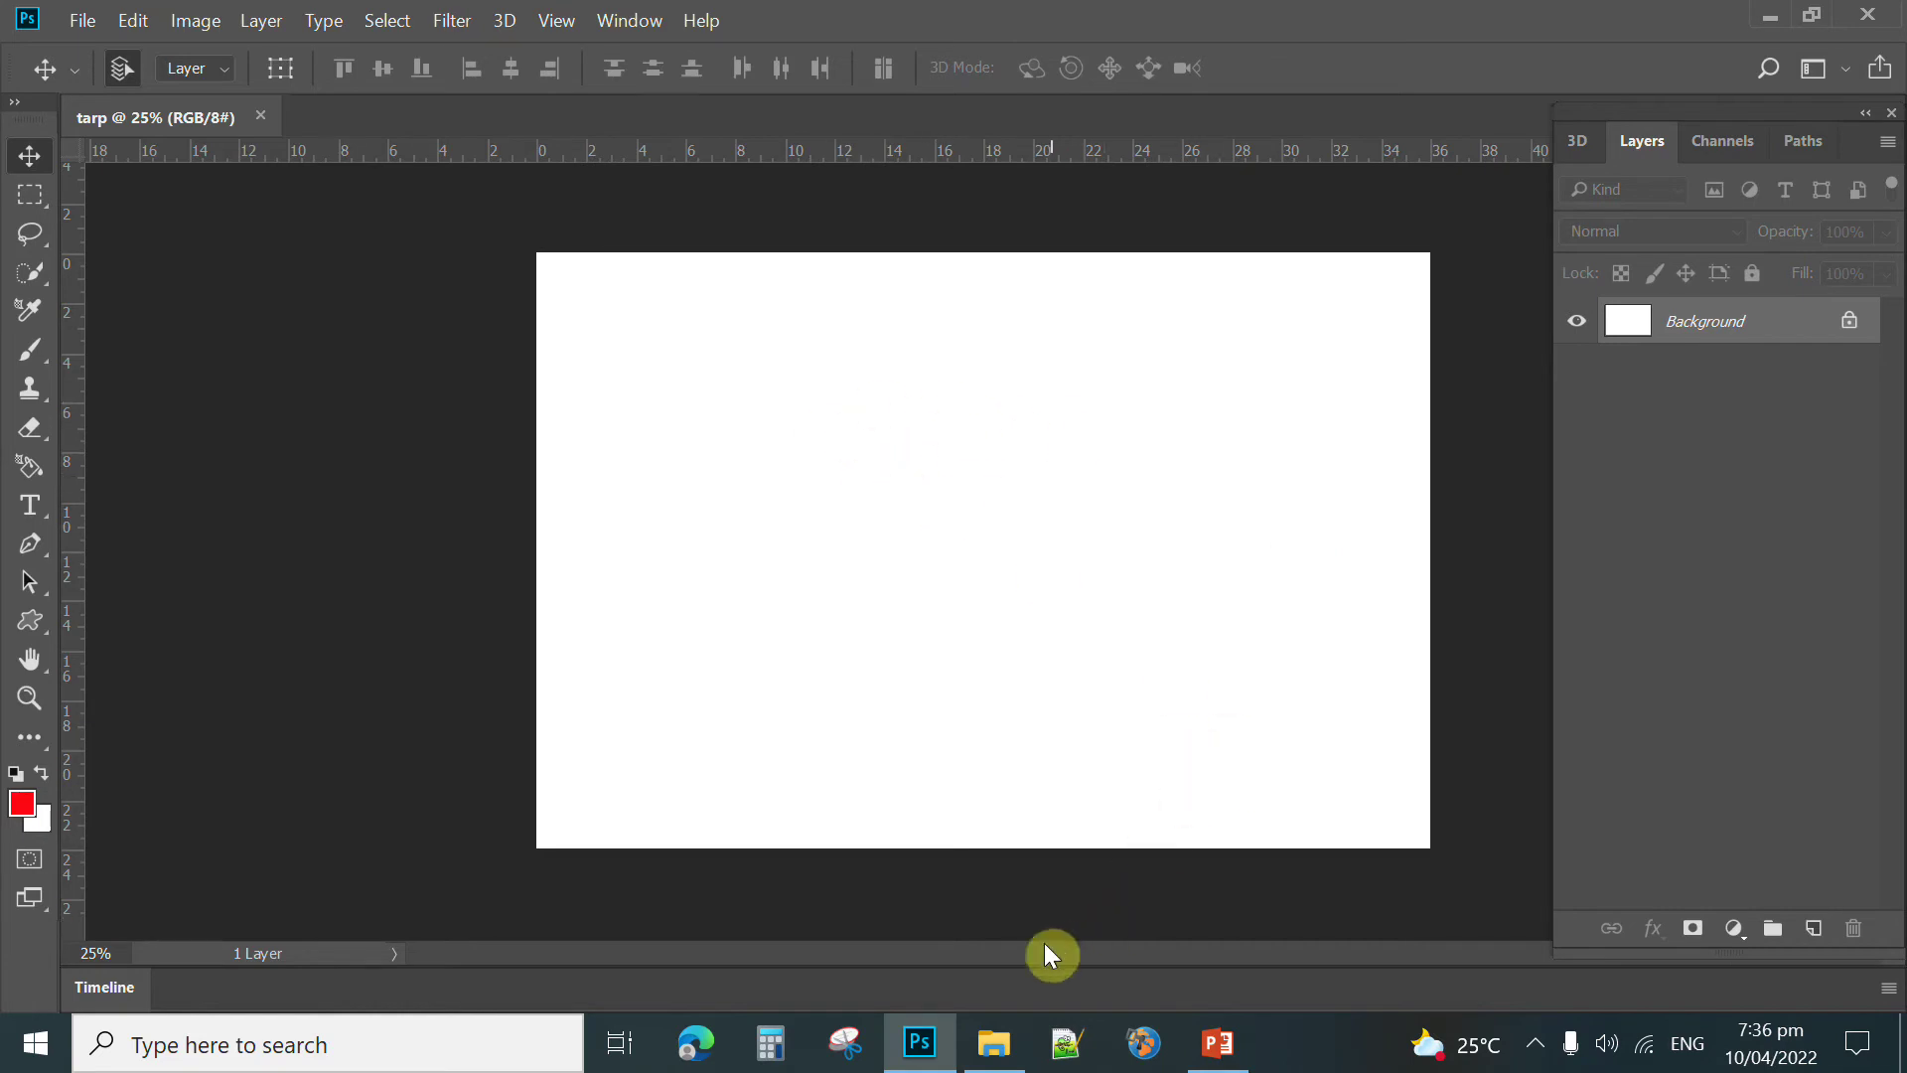
Step: Place the BIRTHDAY bg image from the tarp tutor folder in File Explorer into the tarp document
mouse_move(995, 1061)
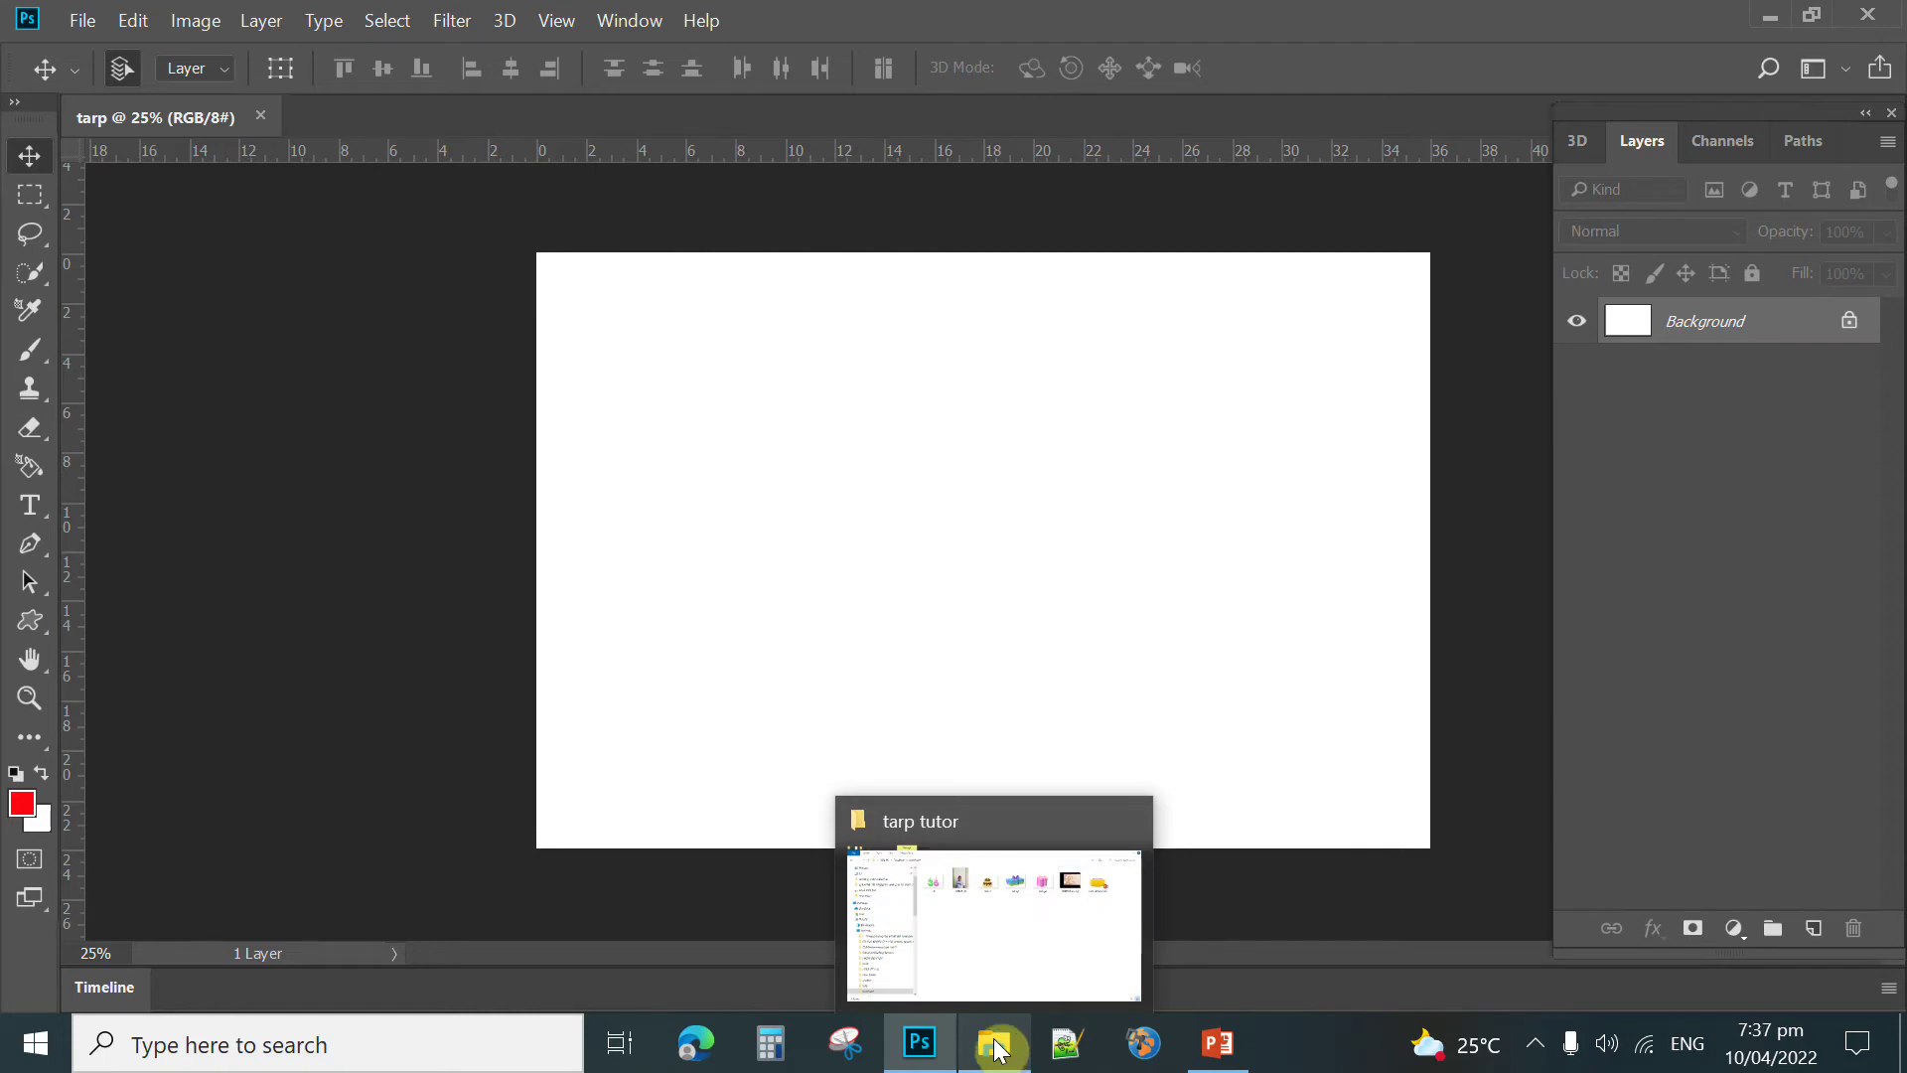
click(998, 1048)
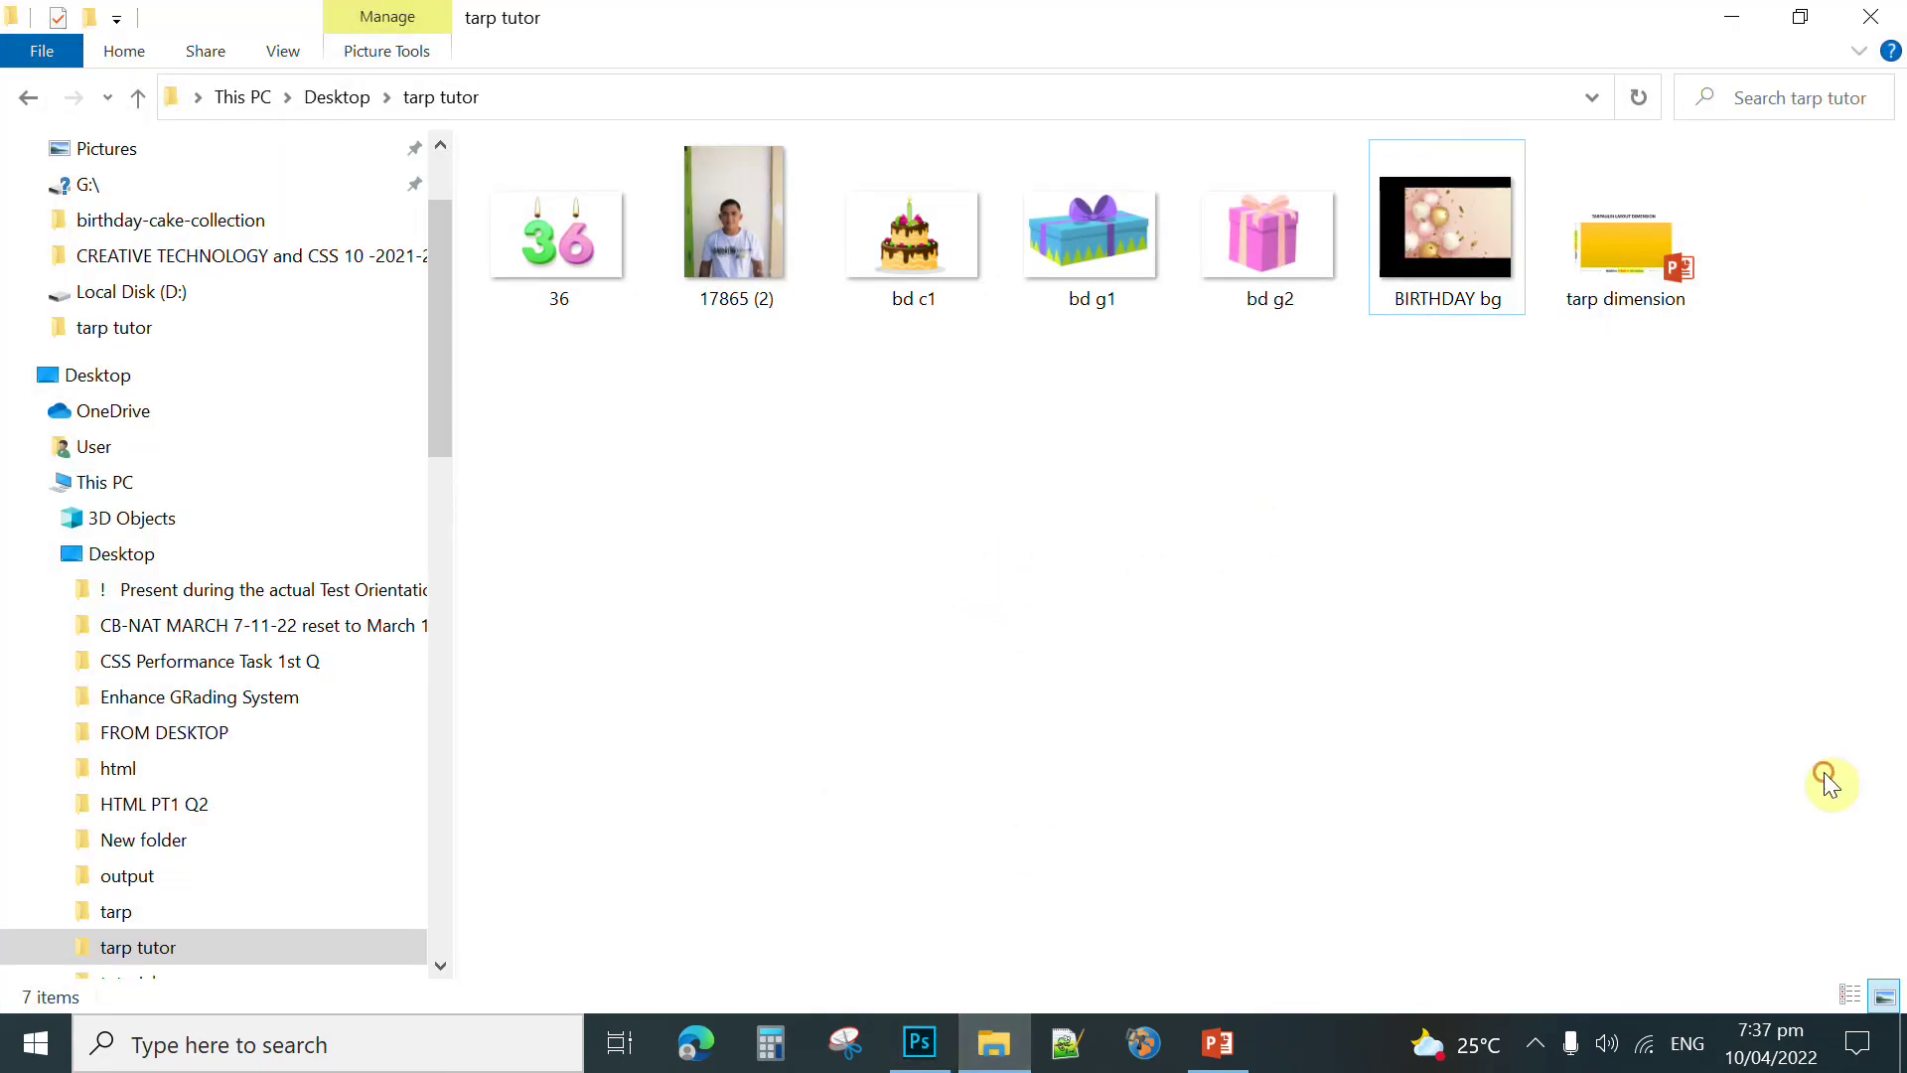
click(1453, 224)
drag(1453, 223, 1279, 551)
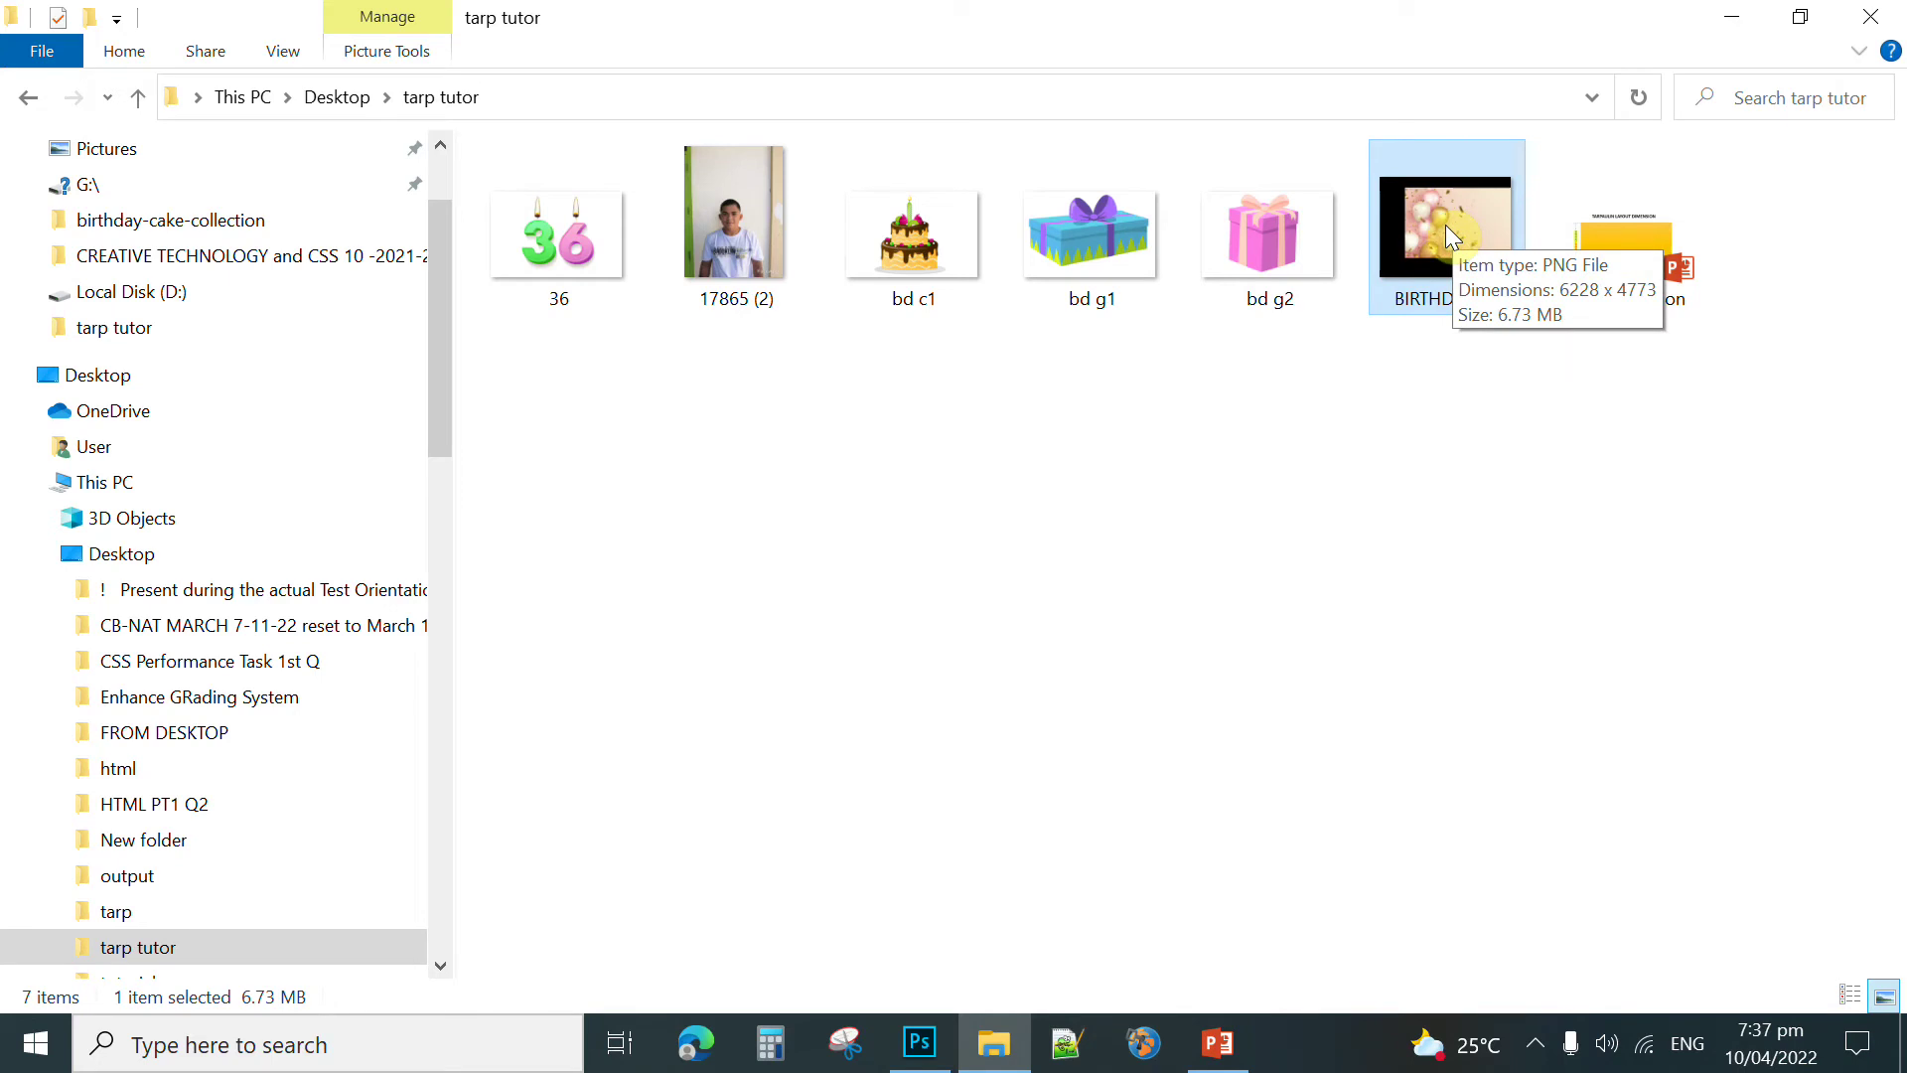
drag(1448, 232, 904, 526)
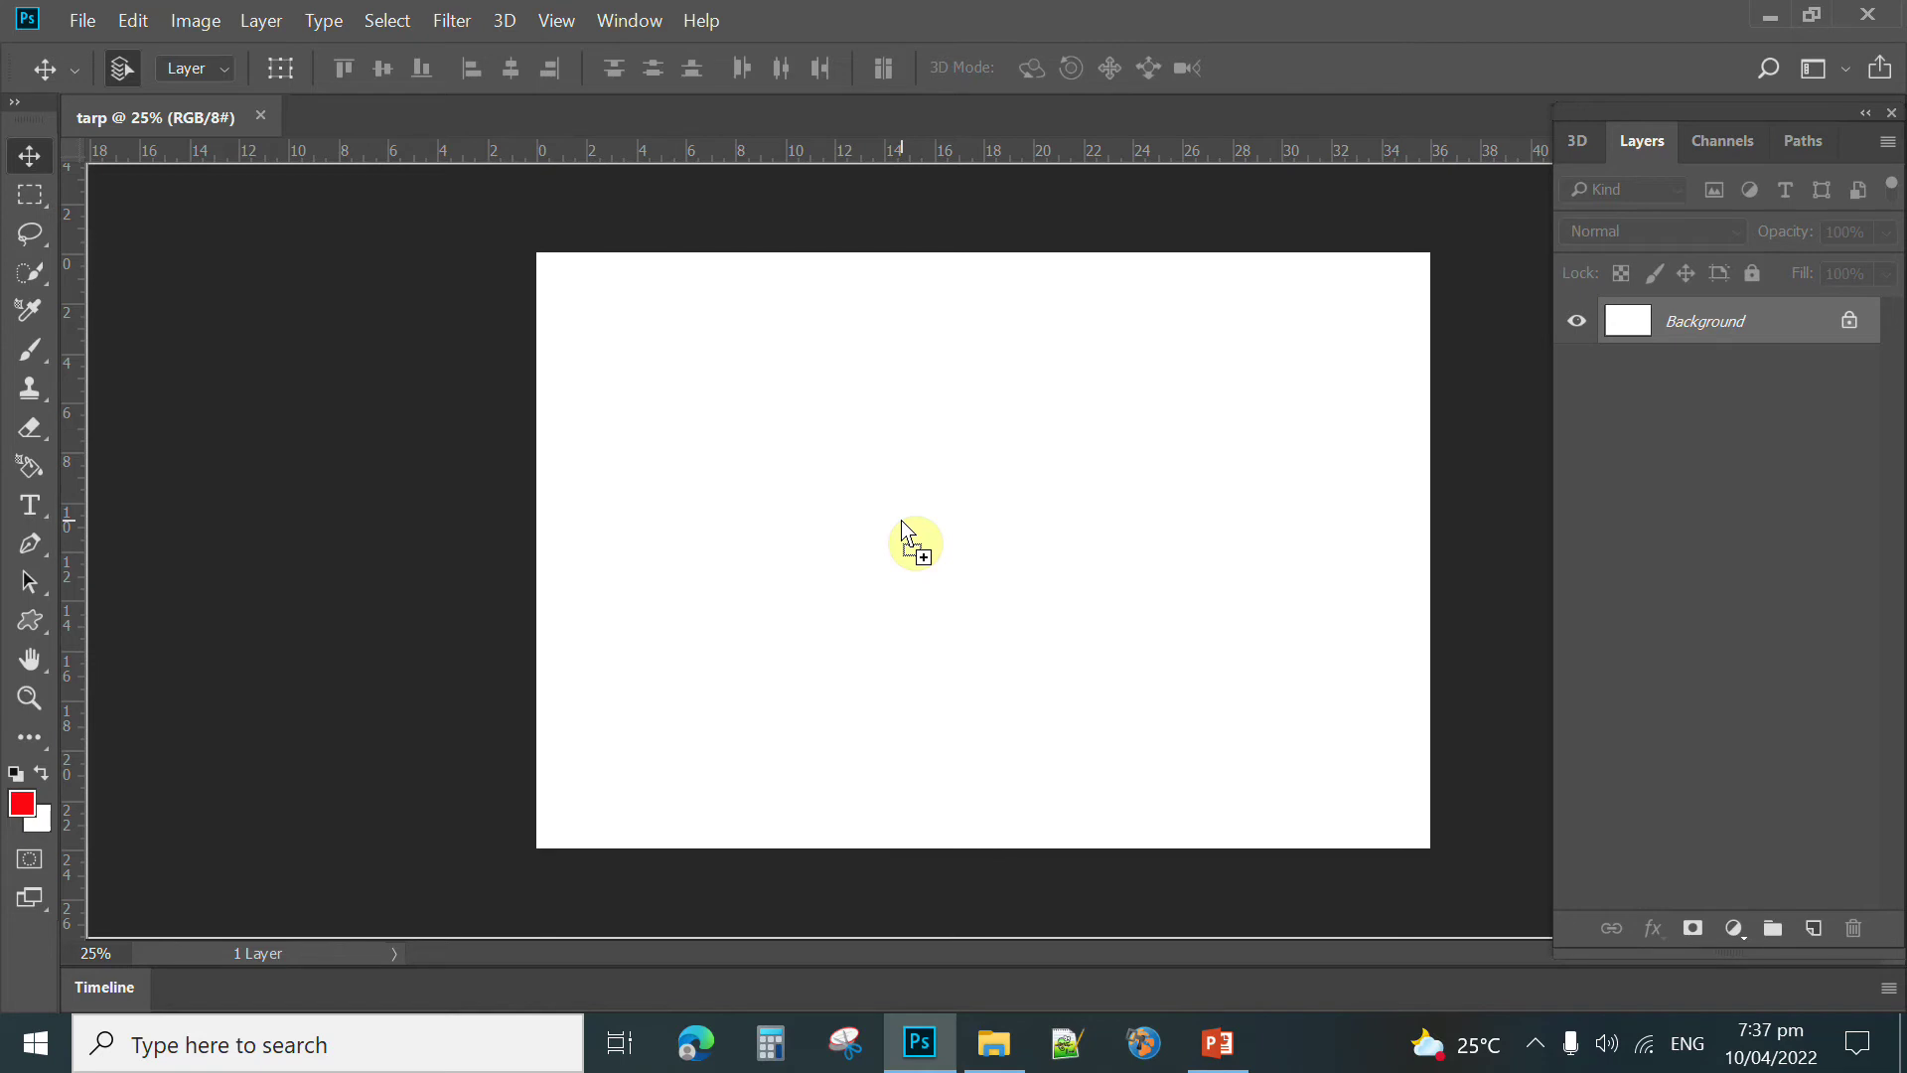
drag(901, 520, 899, 517)
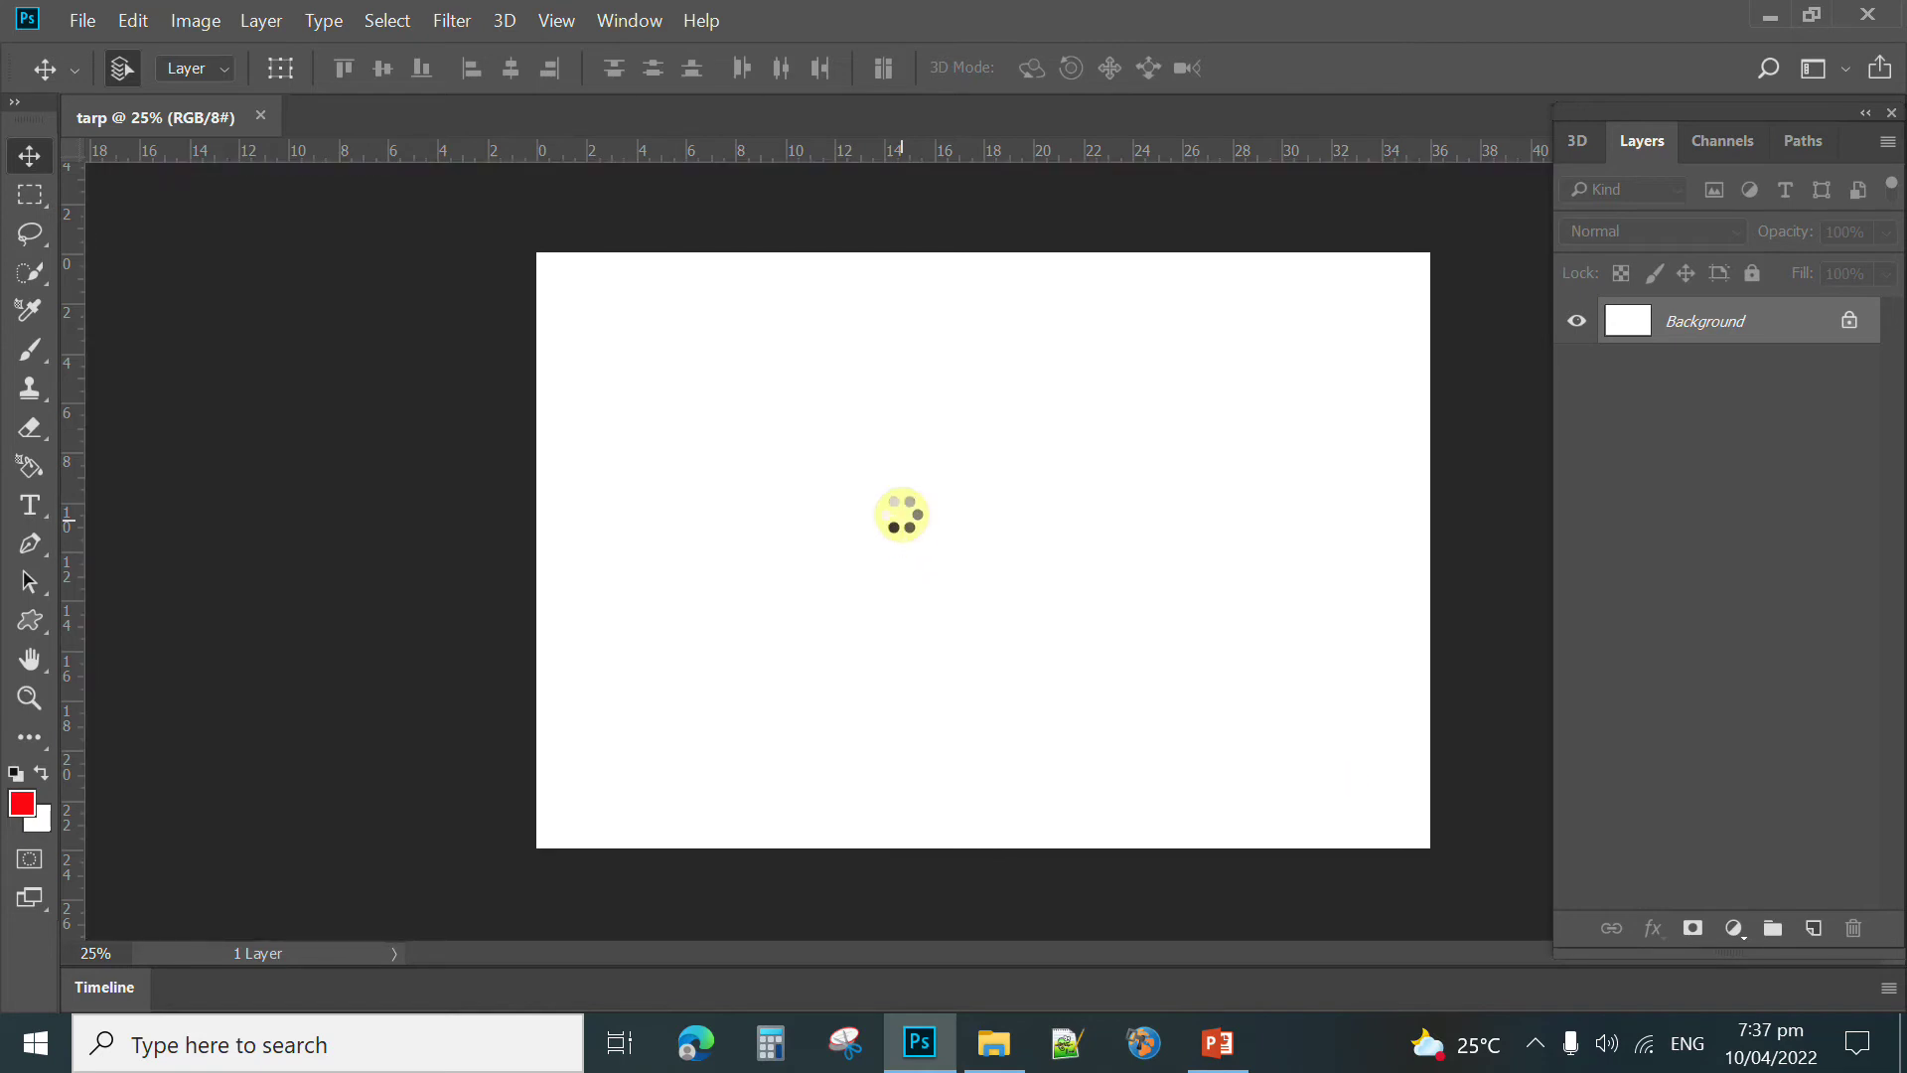
Step: Enlarge the placed BIRTHDAY bg image to about 219% wide by 215% high, position it over the canvas and commit the placement
drag(1140, 584, 1089, 573)
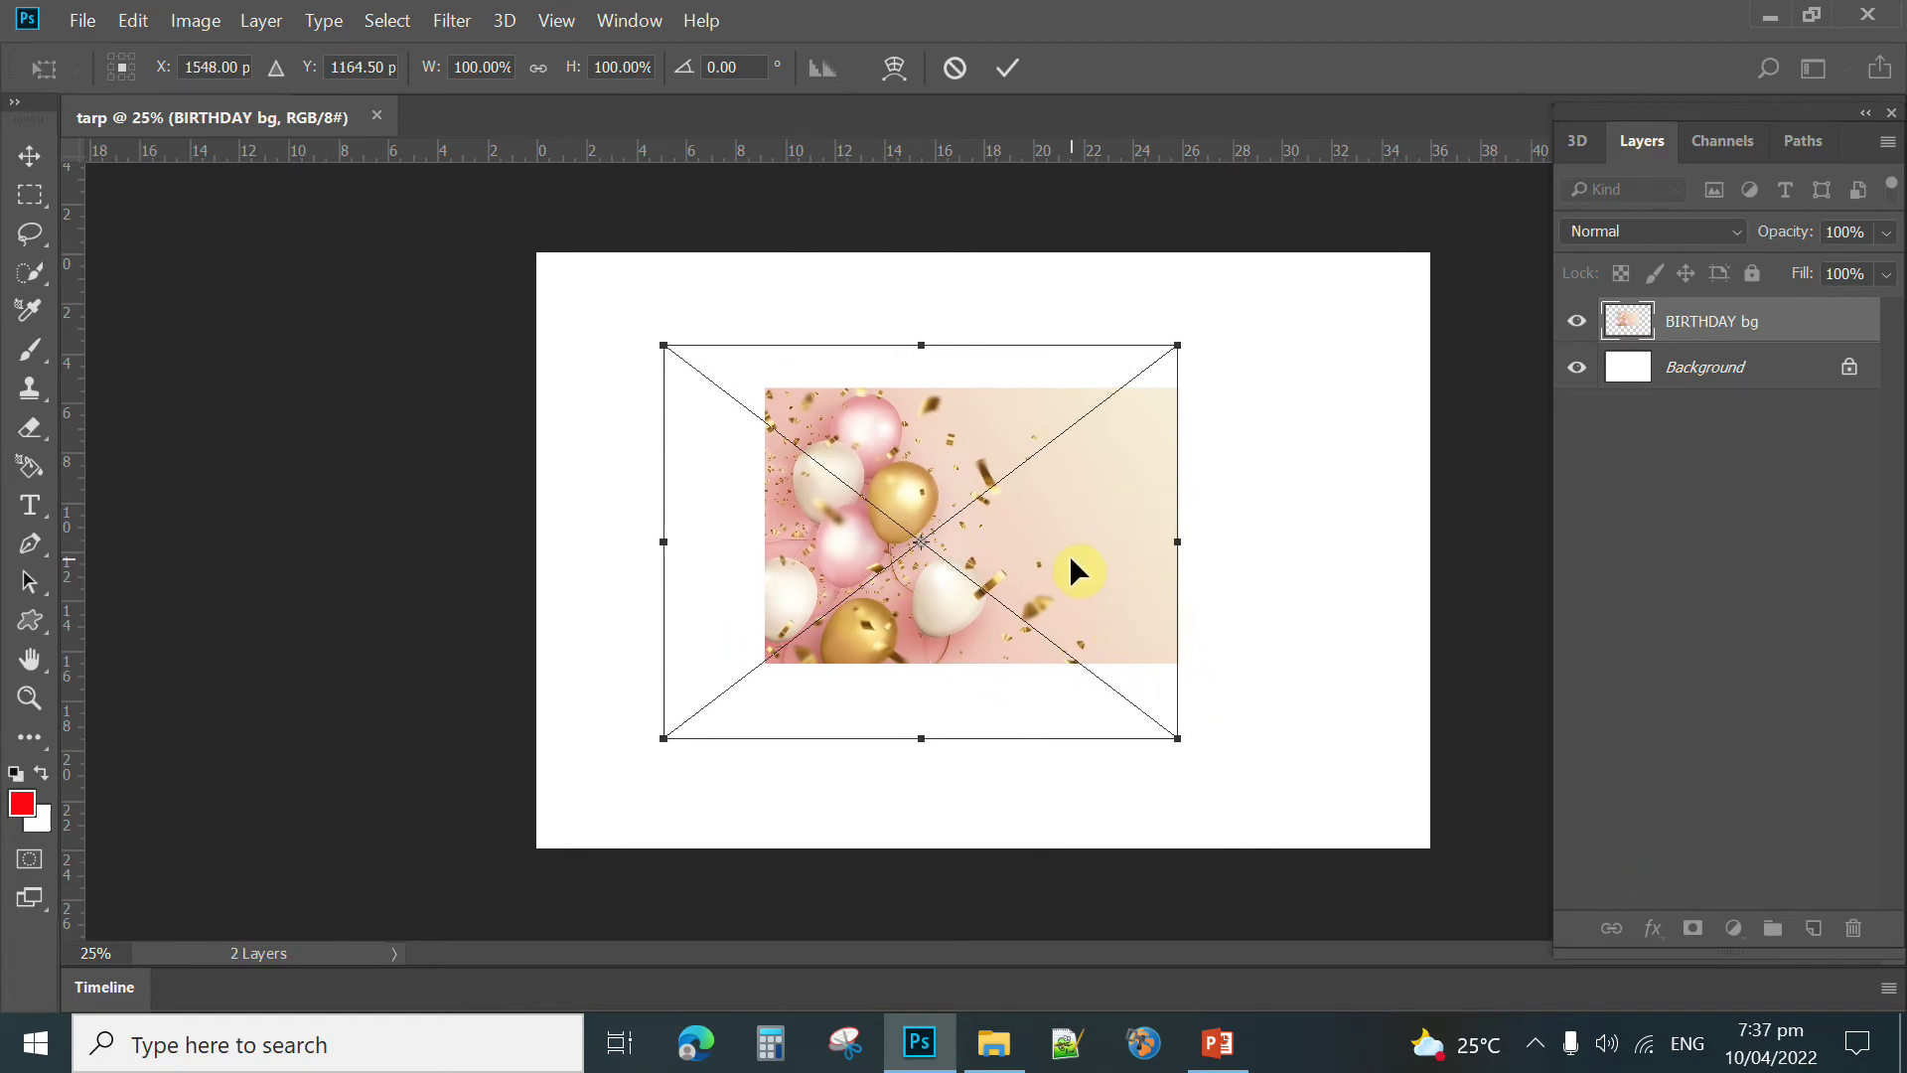
drag(1071, 560, 1006, 505)
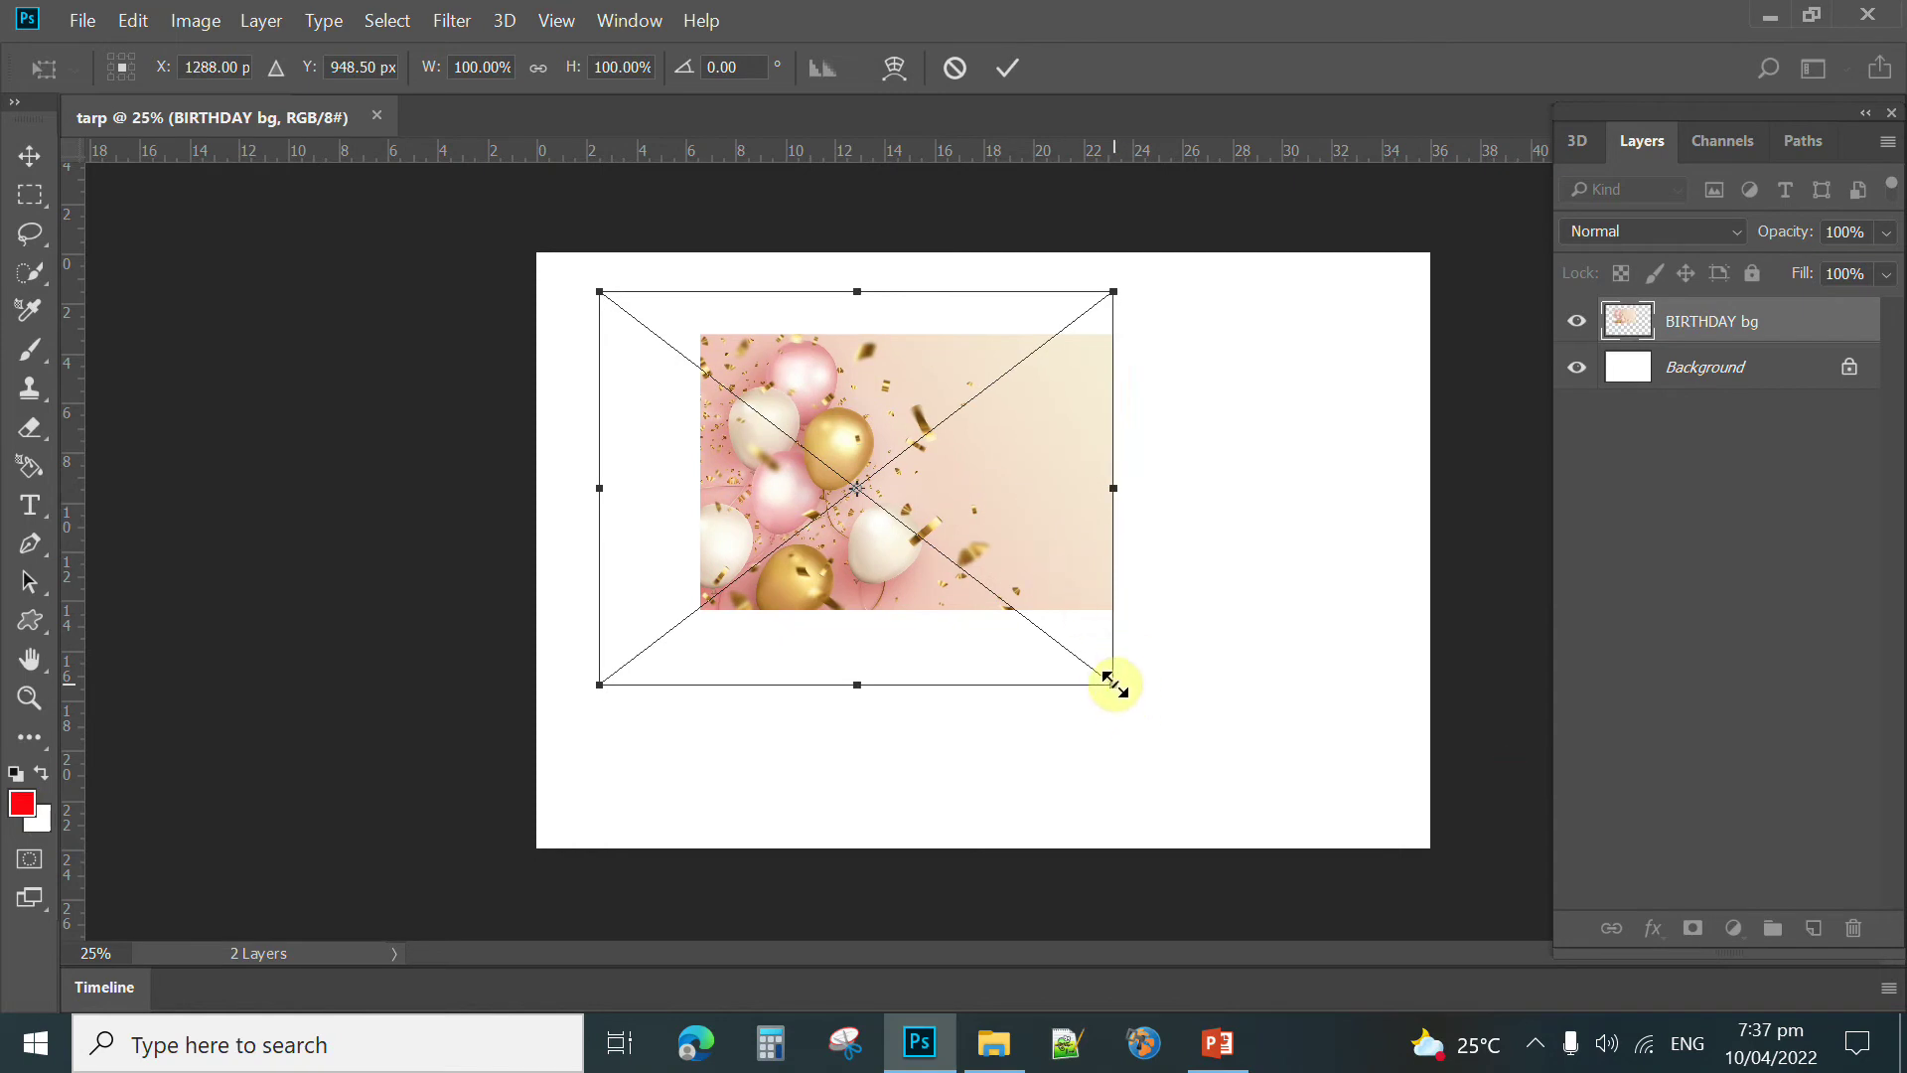
drag(1110, 689, 1213, 772)
drag(1209, 534, 1269, 536)
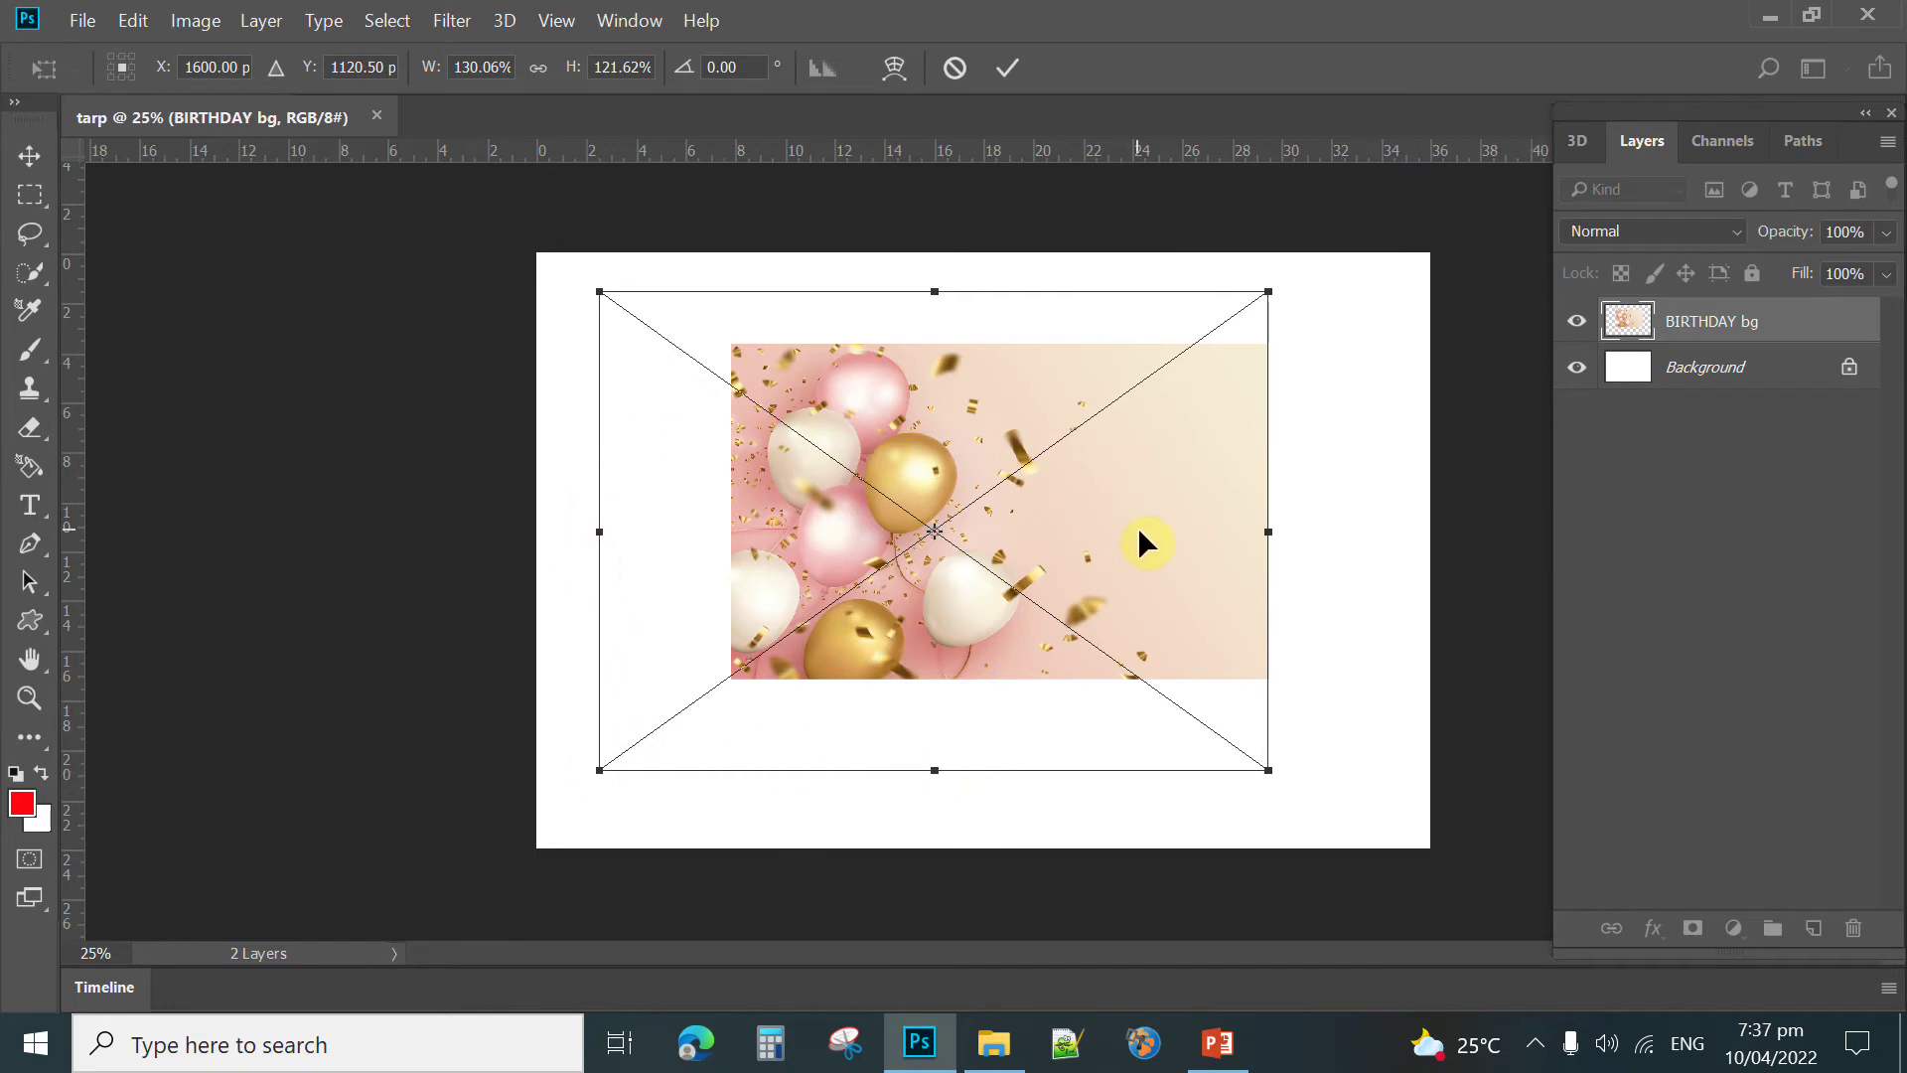
drag(1147, 531, 962, 449)
drag(1075, 680, 1434, 996)
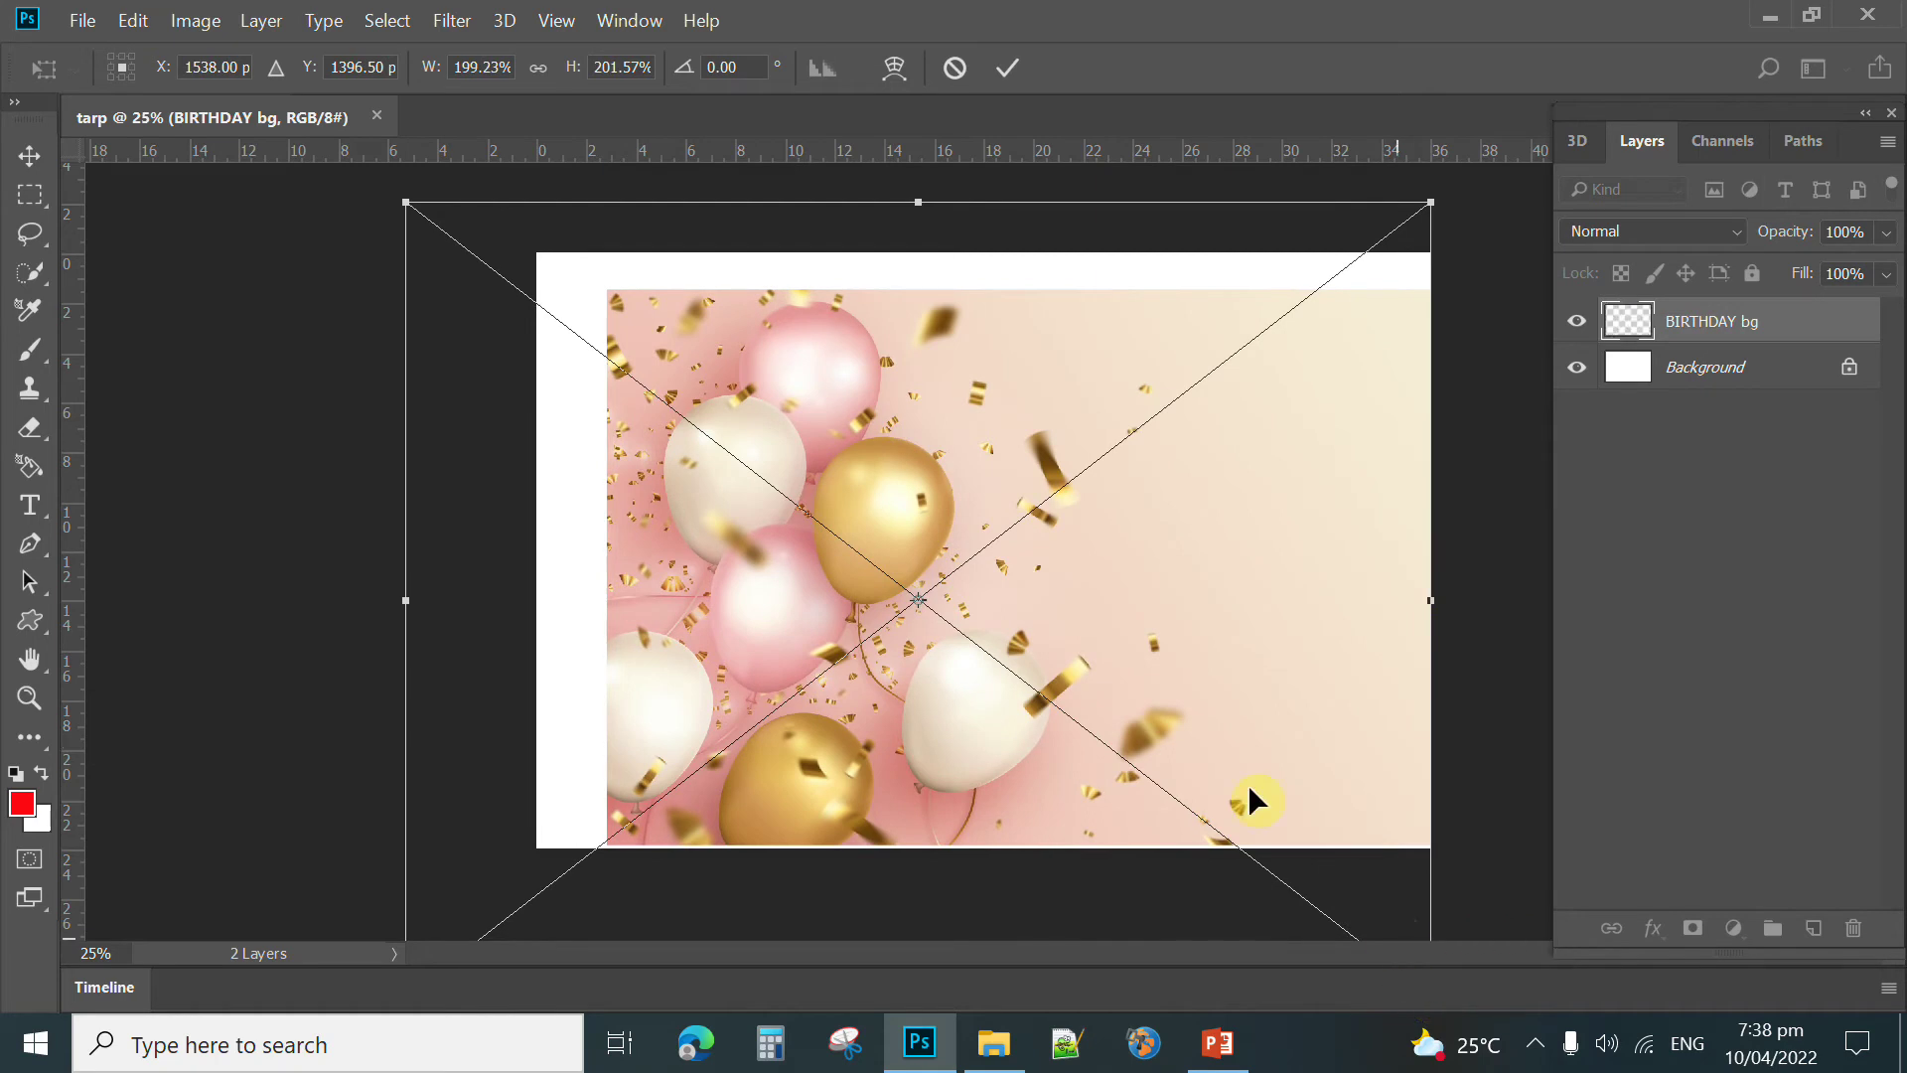
drag(401, 203, 306, 154)
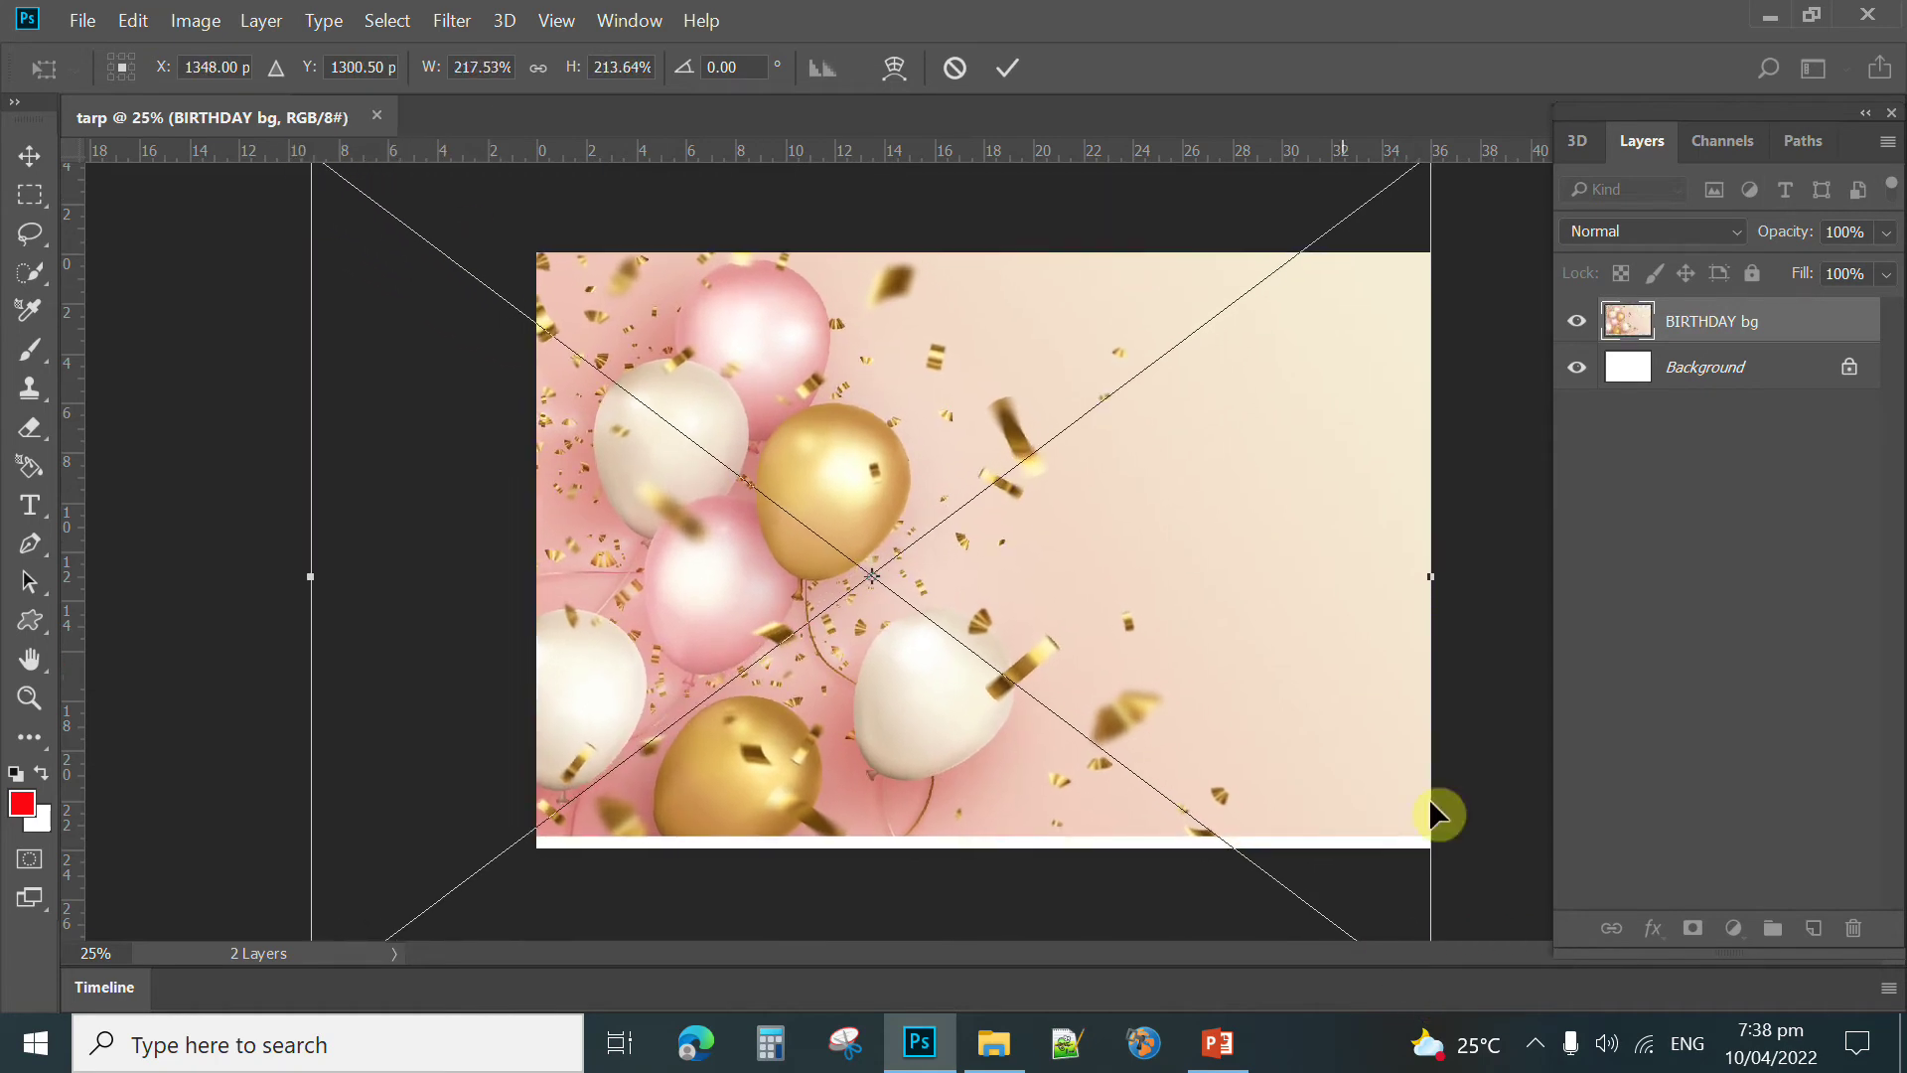
drag(1282, 611, 1303, 586)
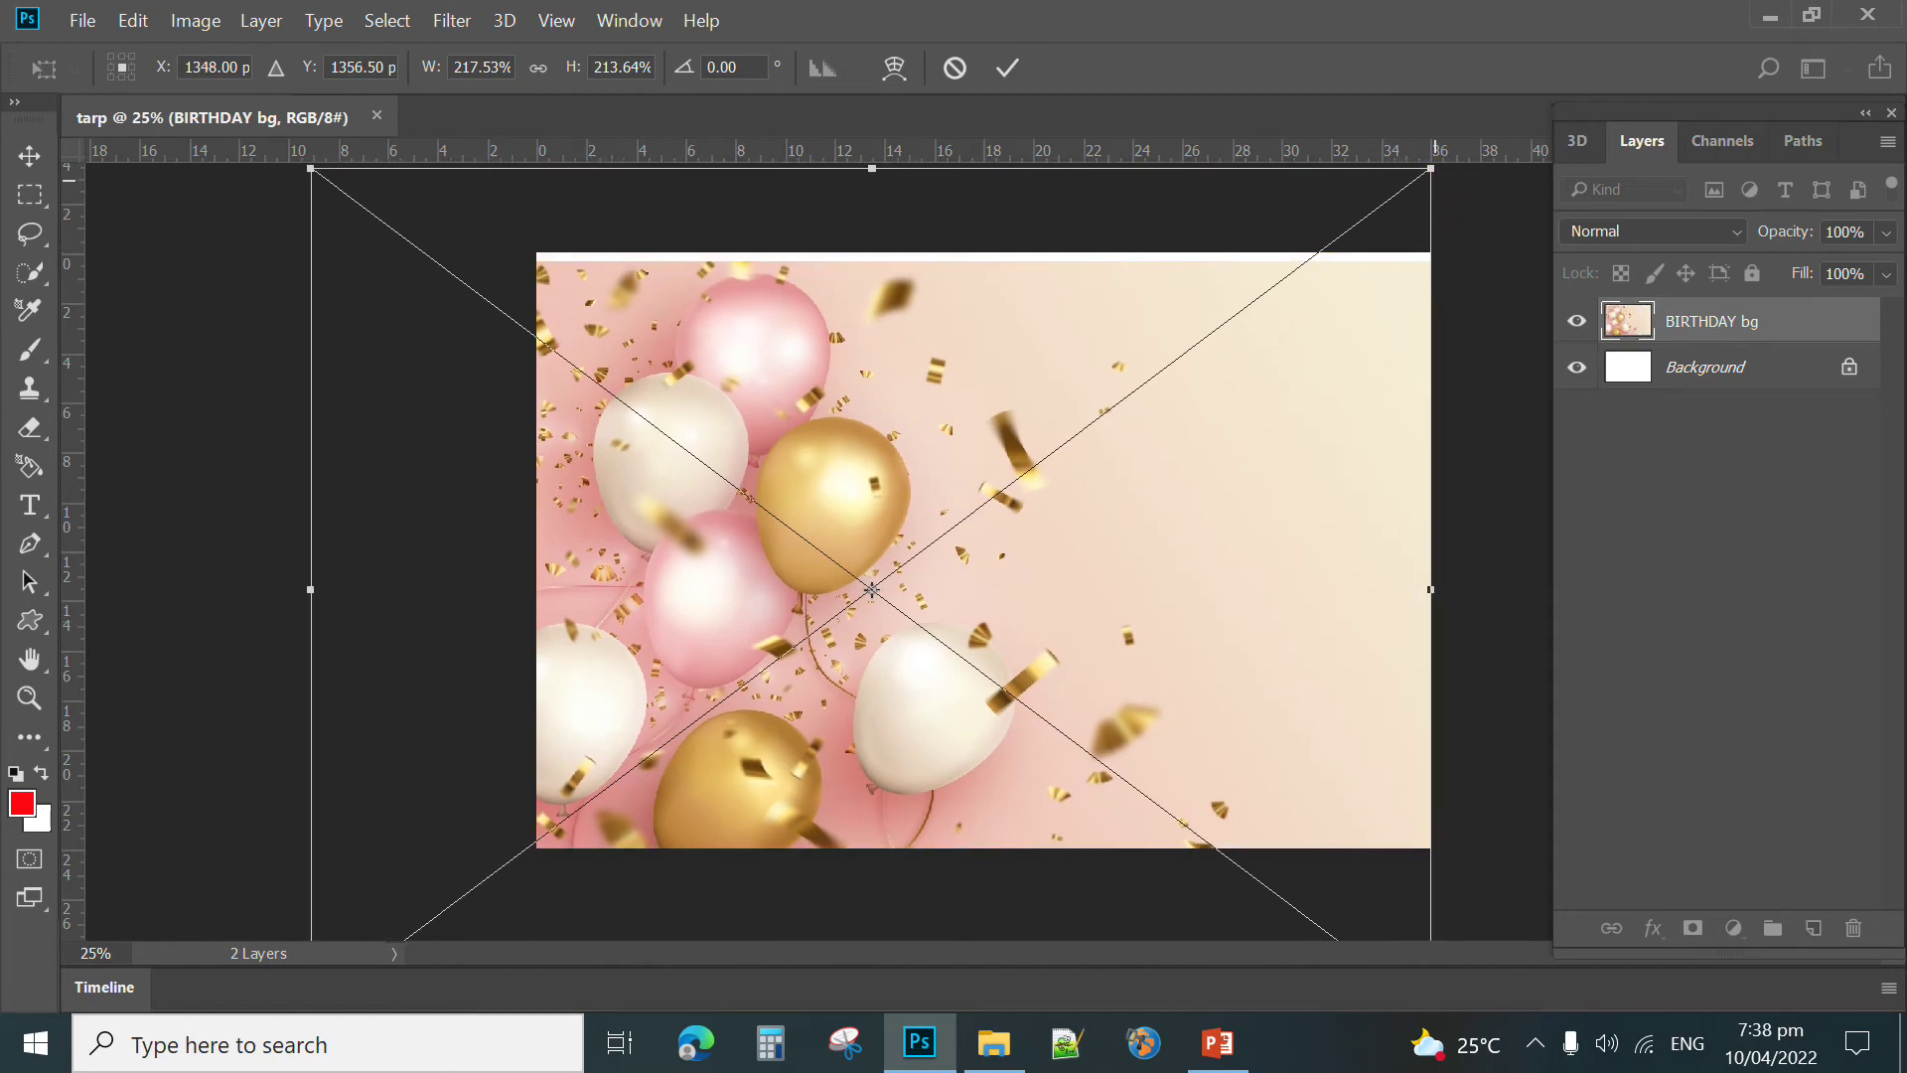
drag(1433, 173, 1441, 167)
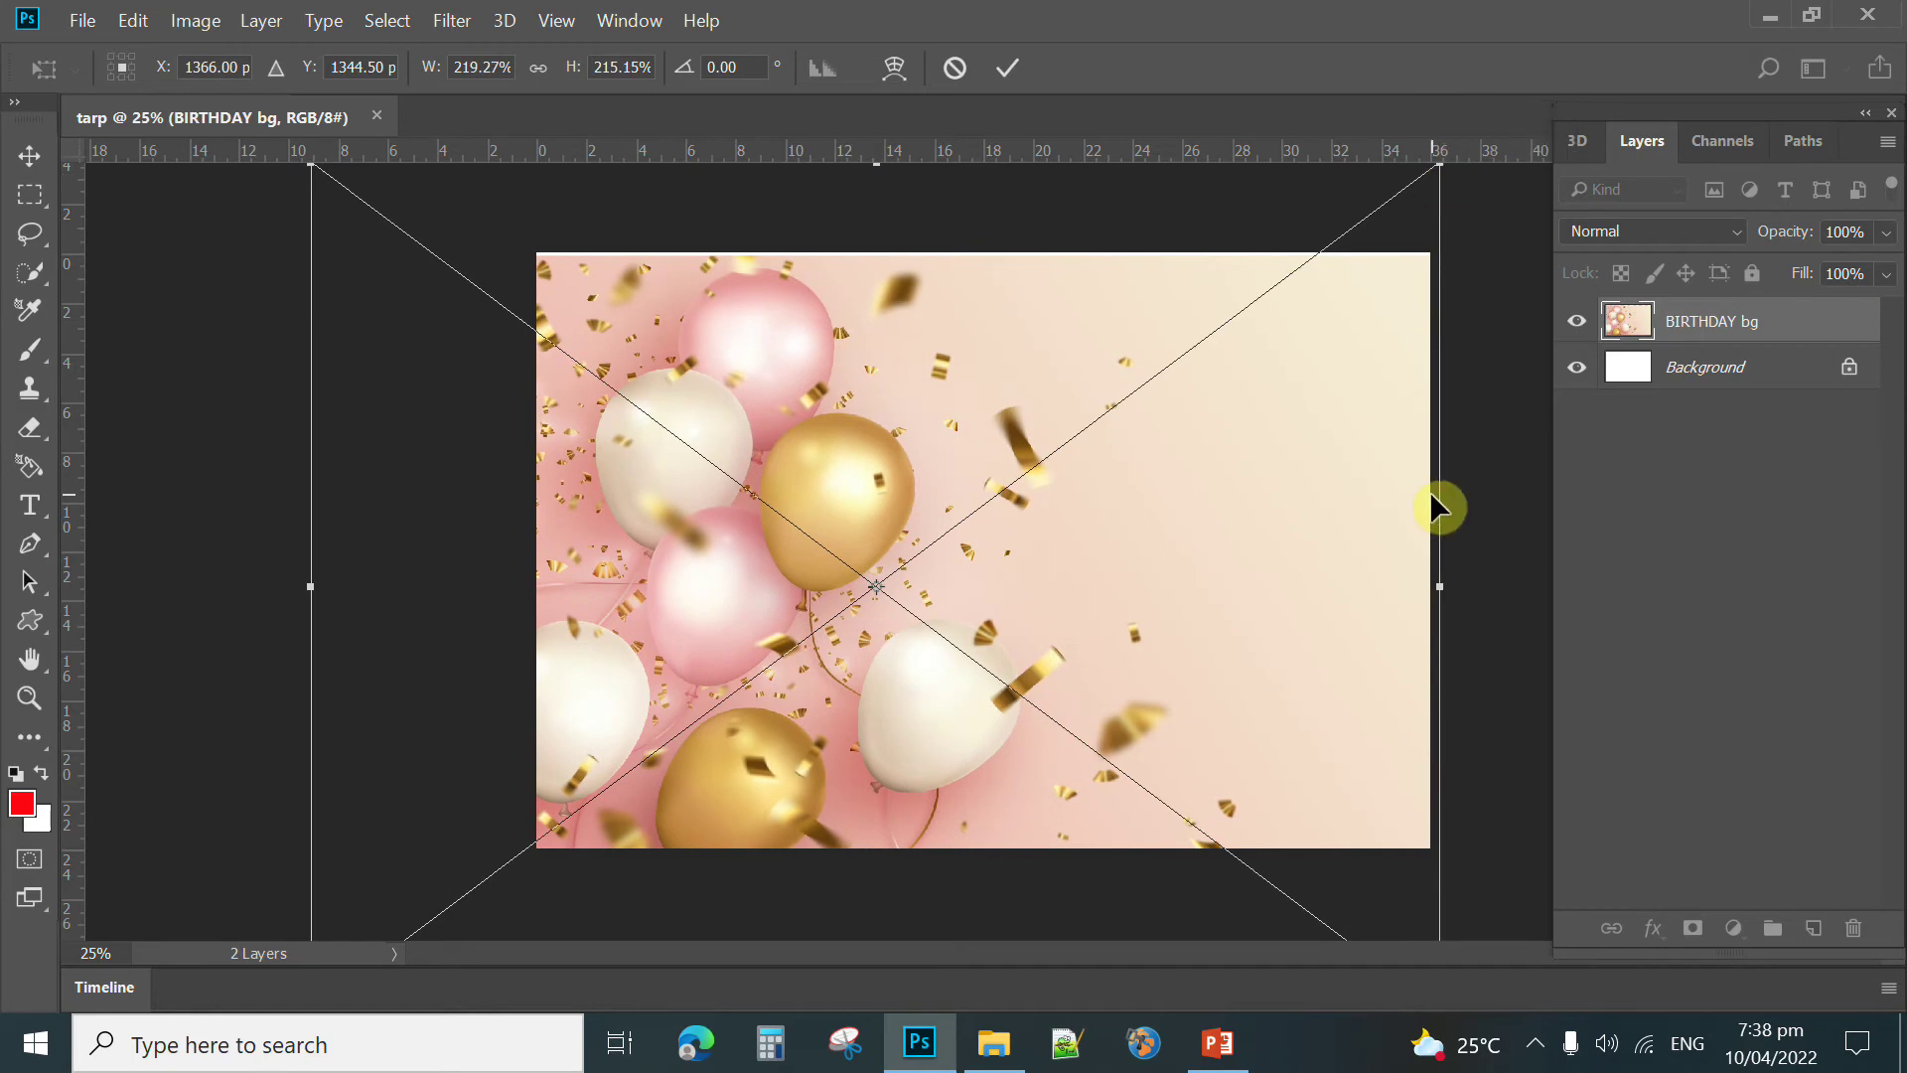
key(Return)
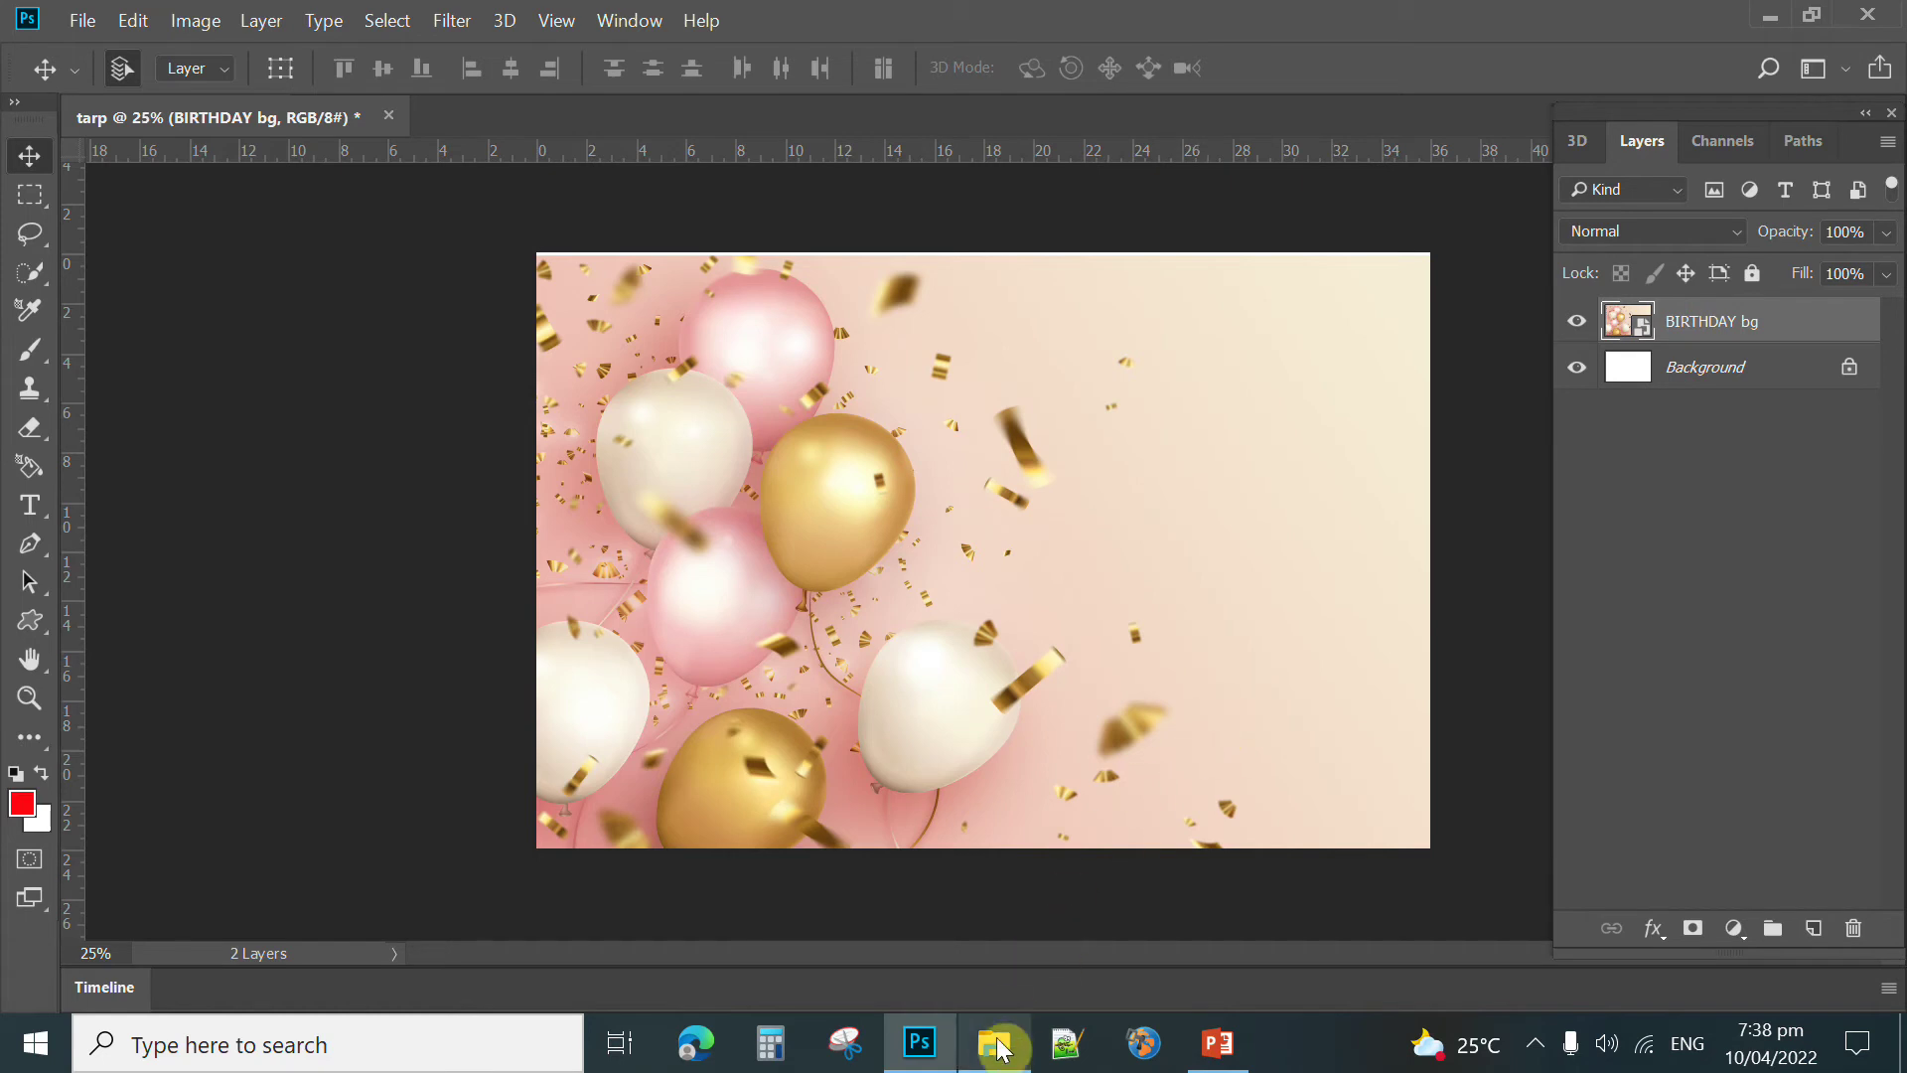
Step: Place the 17865 (2) photo from the tarp tutor folder in File Explorer into the tarp document, at the canvas's upper right
click(1068, 879)
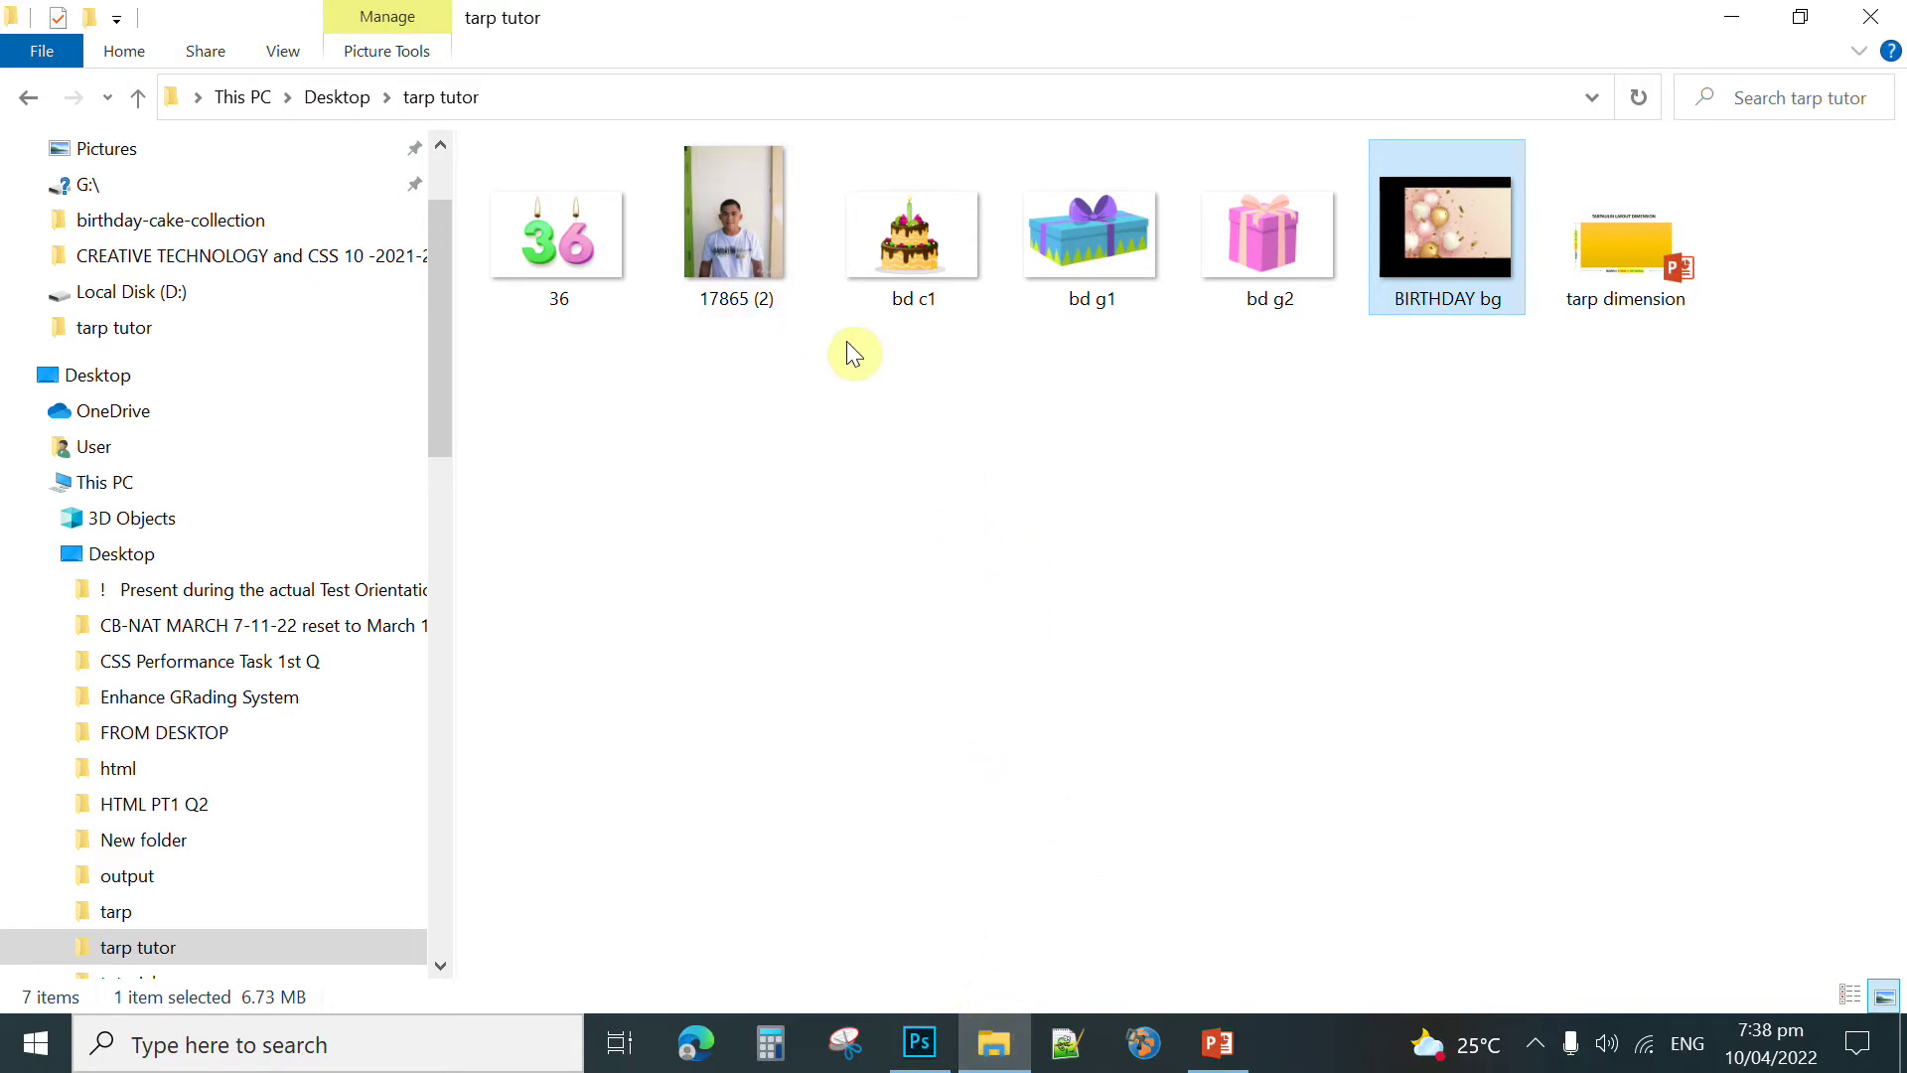
click(735, 229)
drag(745, 311, 958, 882)
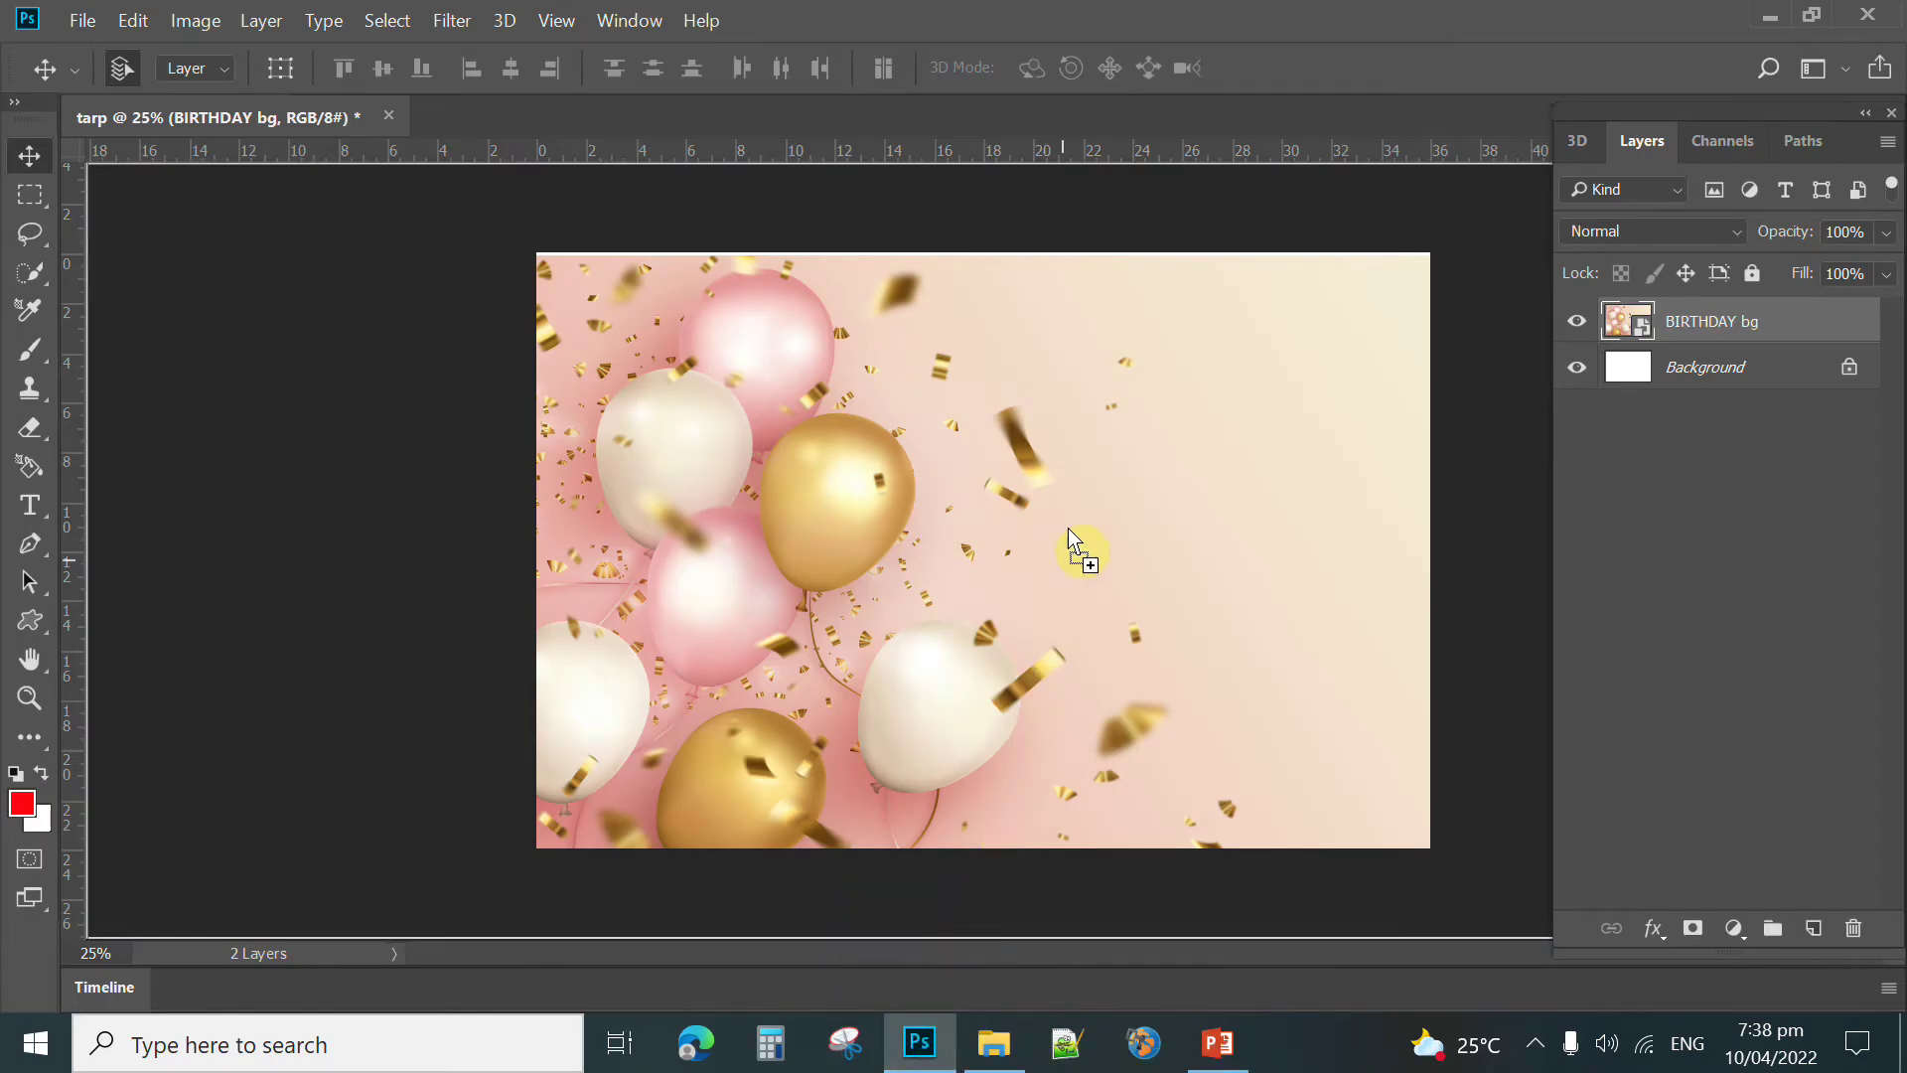
drag(1077, 461, 1305, 452)
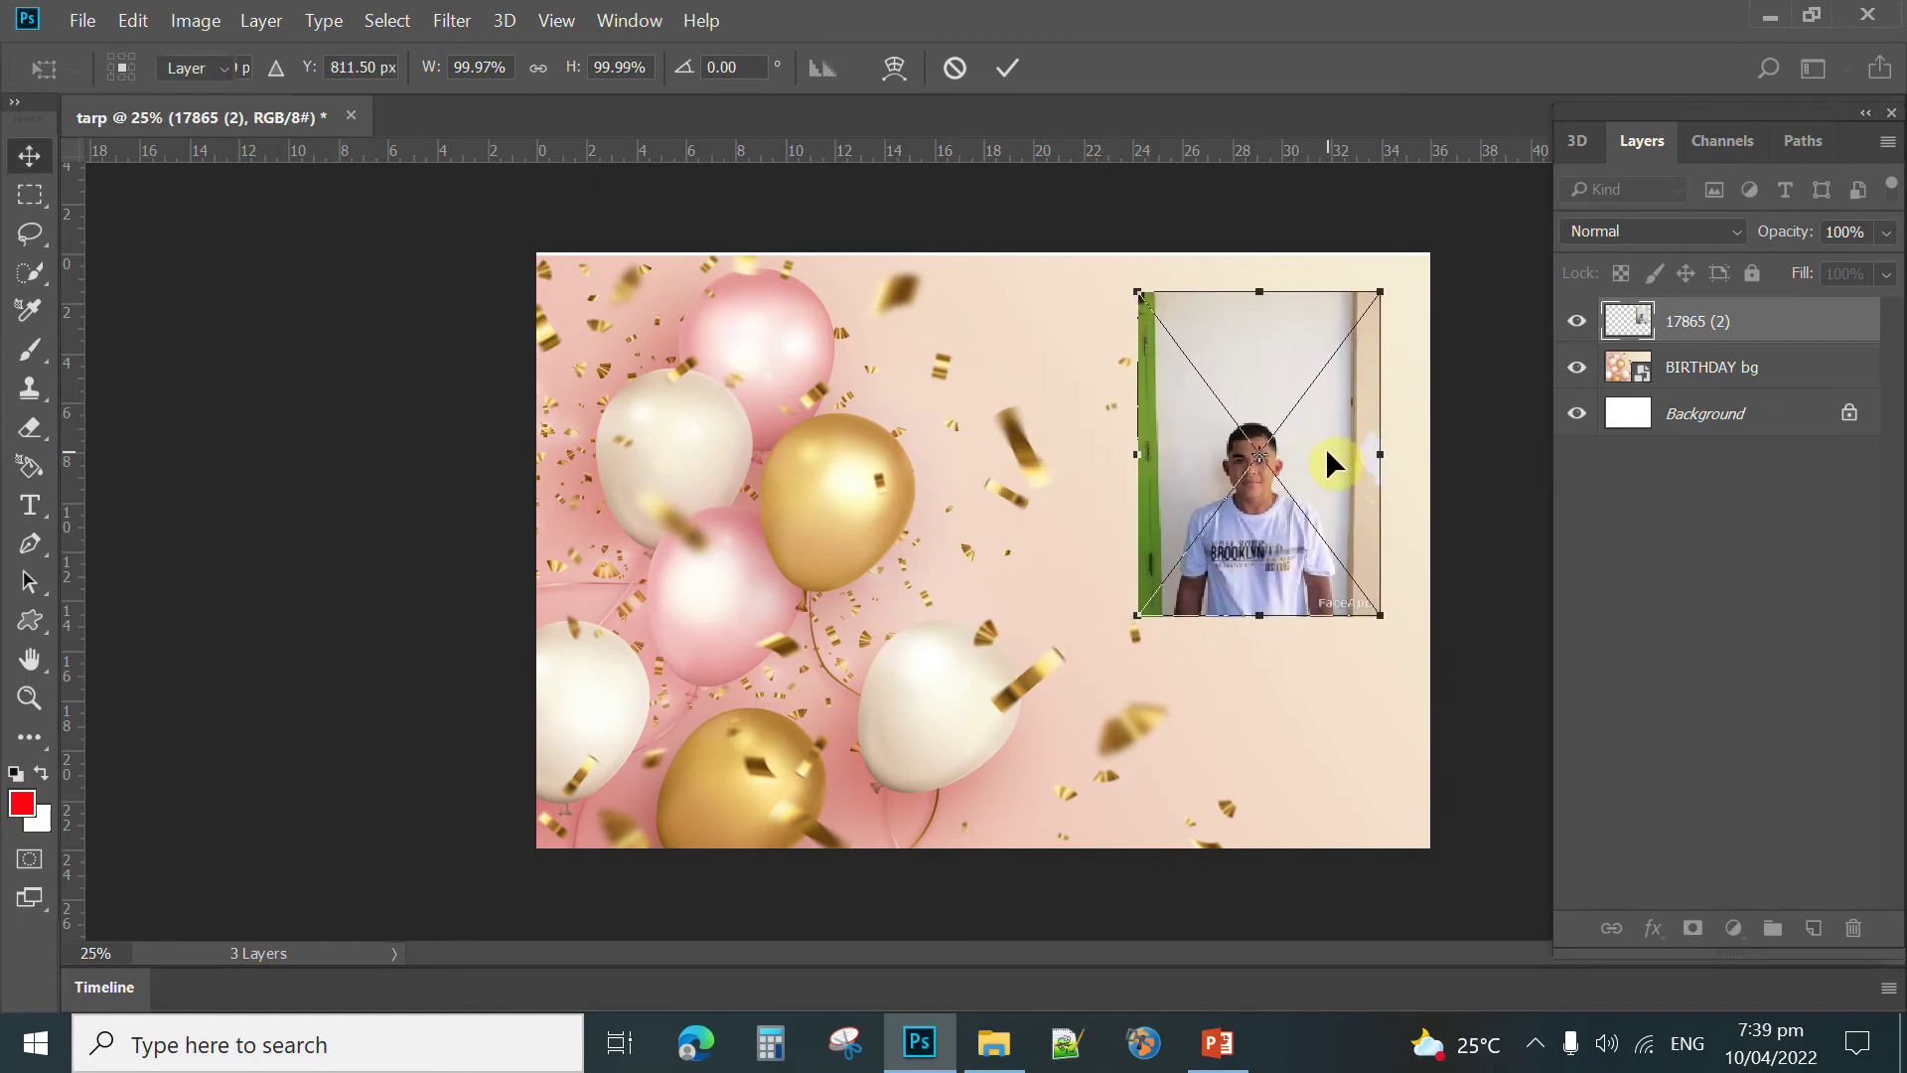
key(Return)
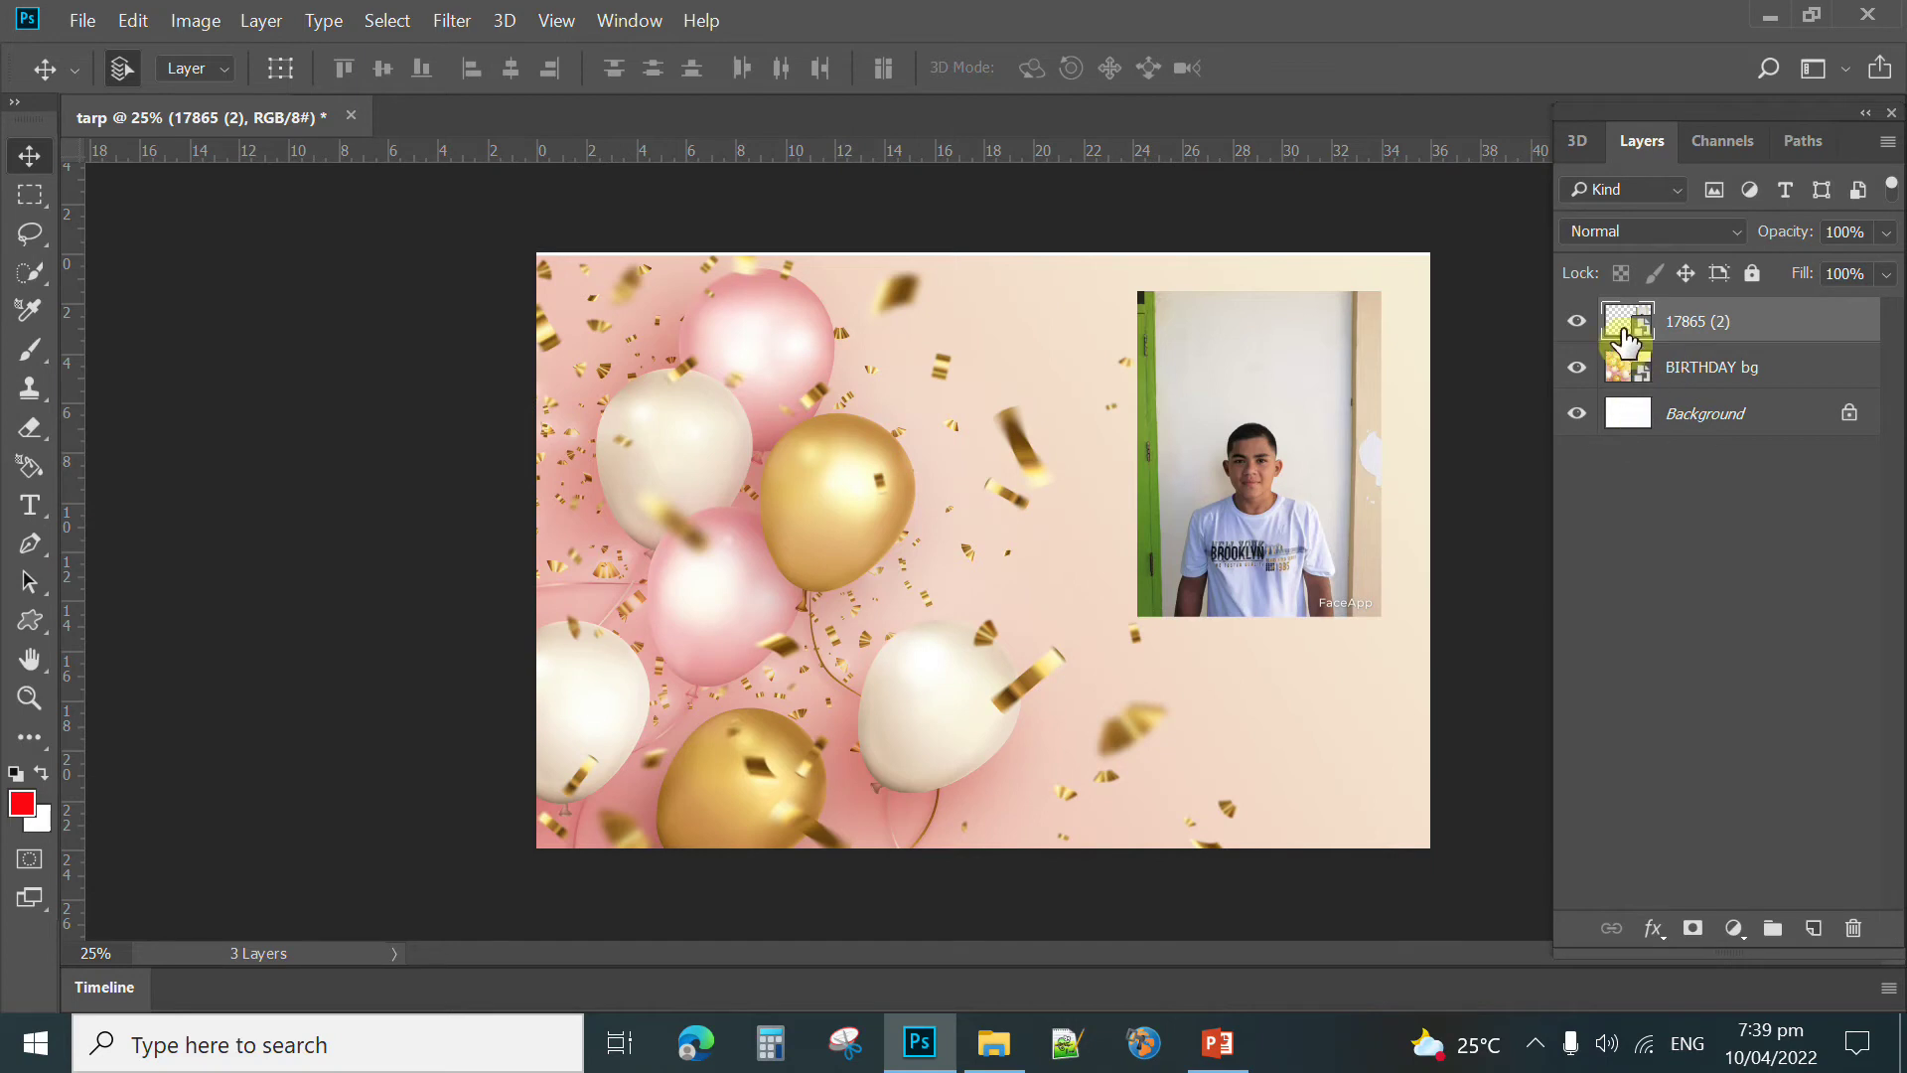
Step: Place the bd c1 cake image from the tarp tutor folder and position it over the lower balloons
click(997, 1056)
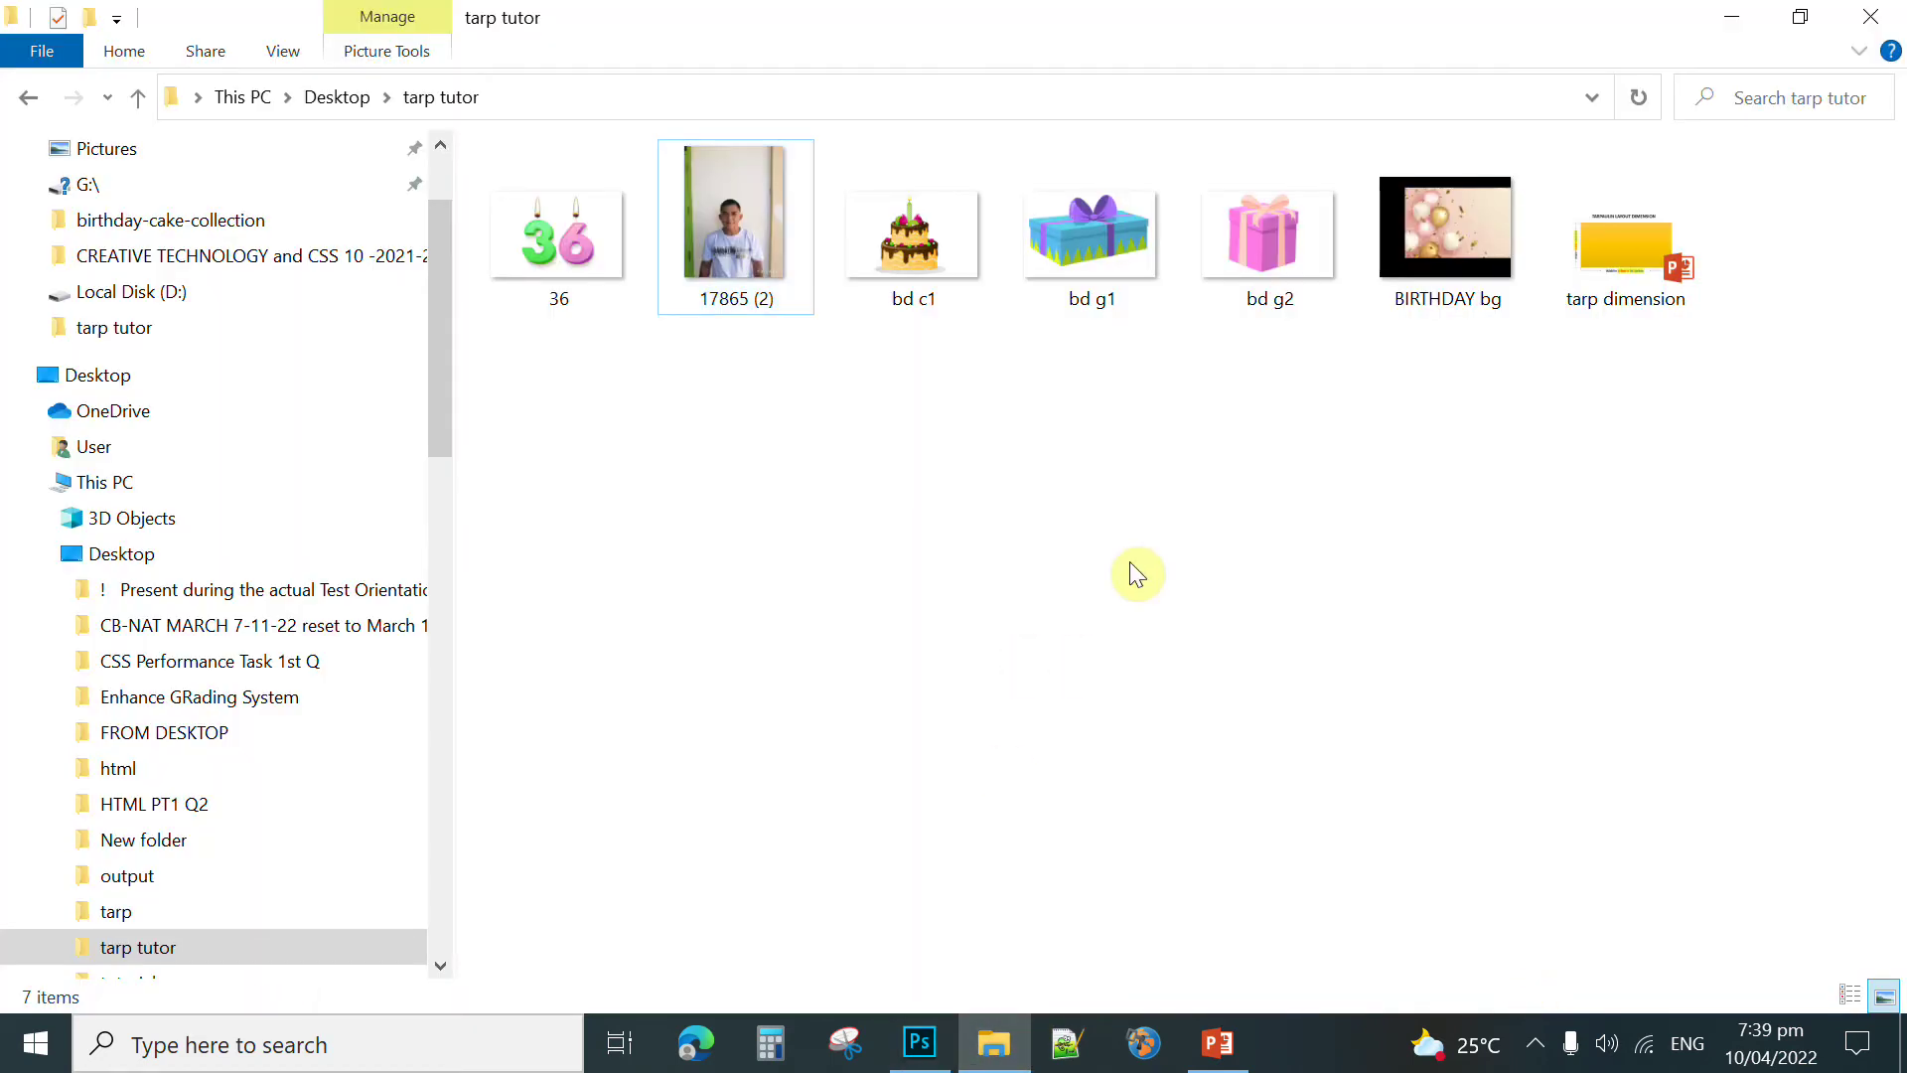
drag(912, 248, 931, 749)
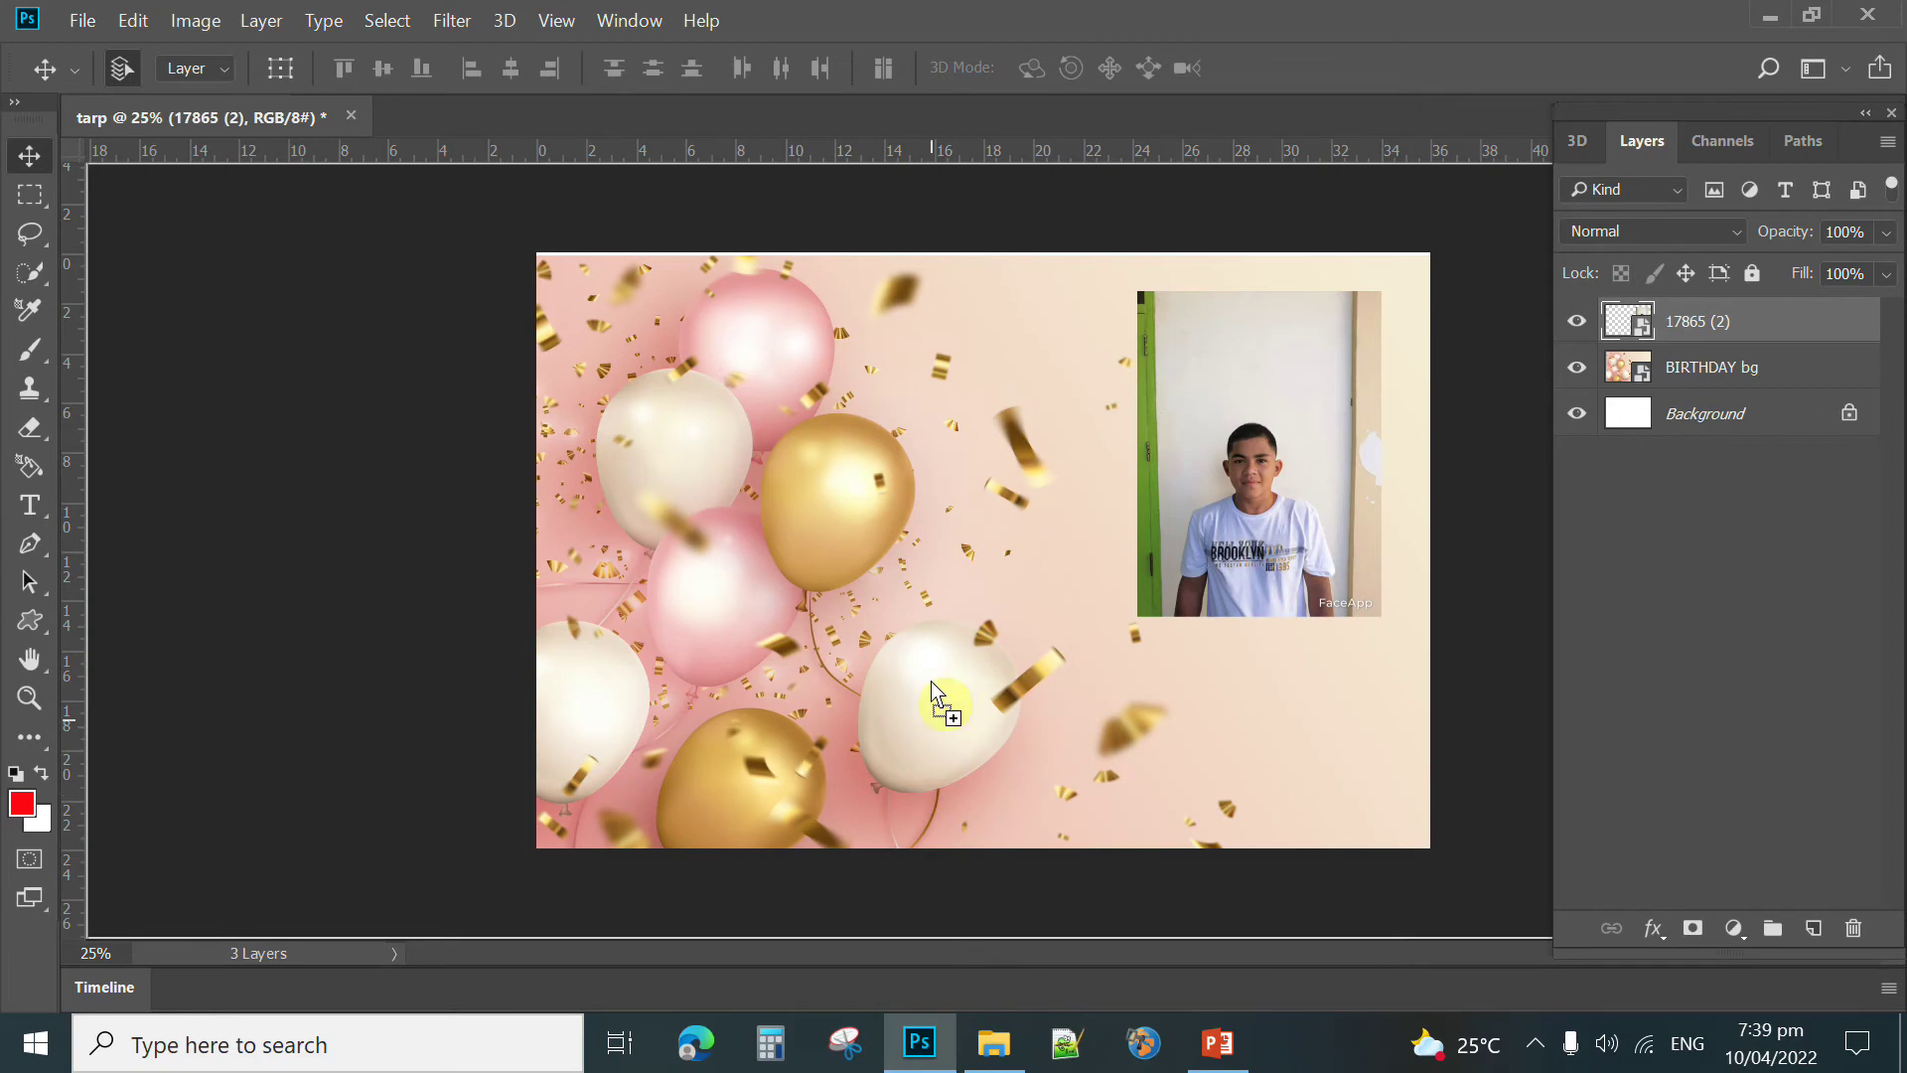
drag(1398, 920, 1397, 916)
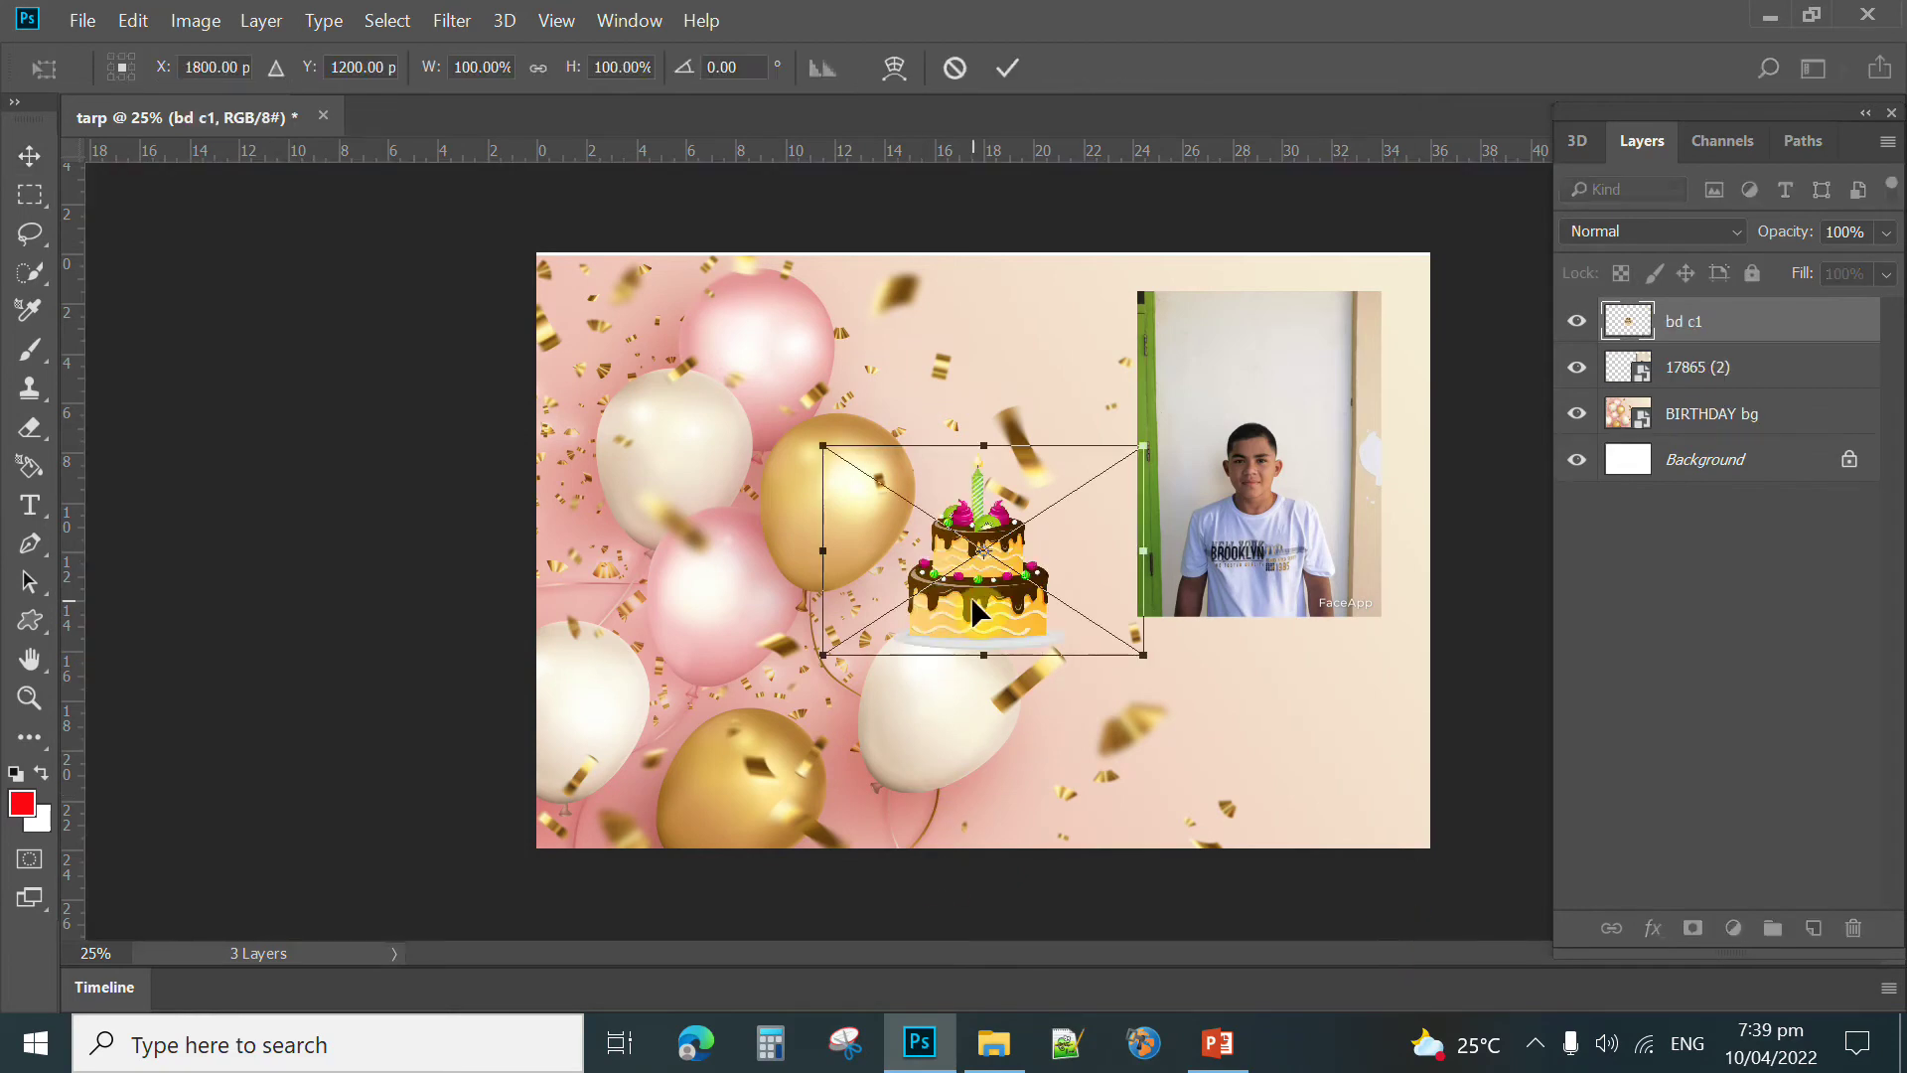
drag(976, 611, 809, 727)
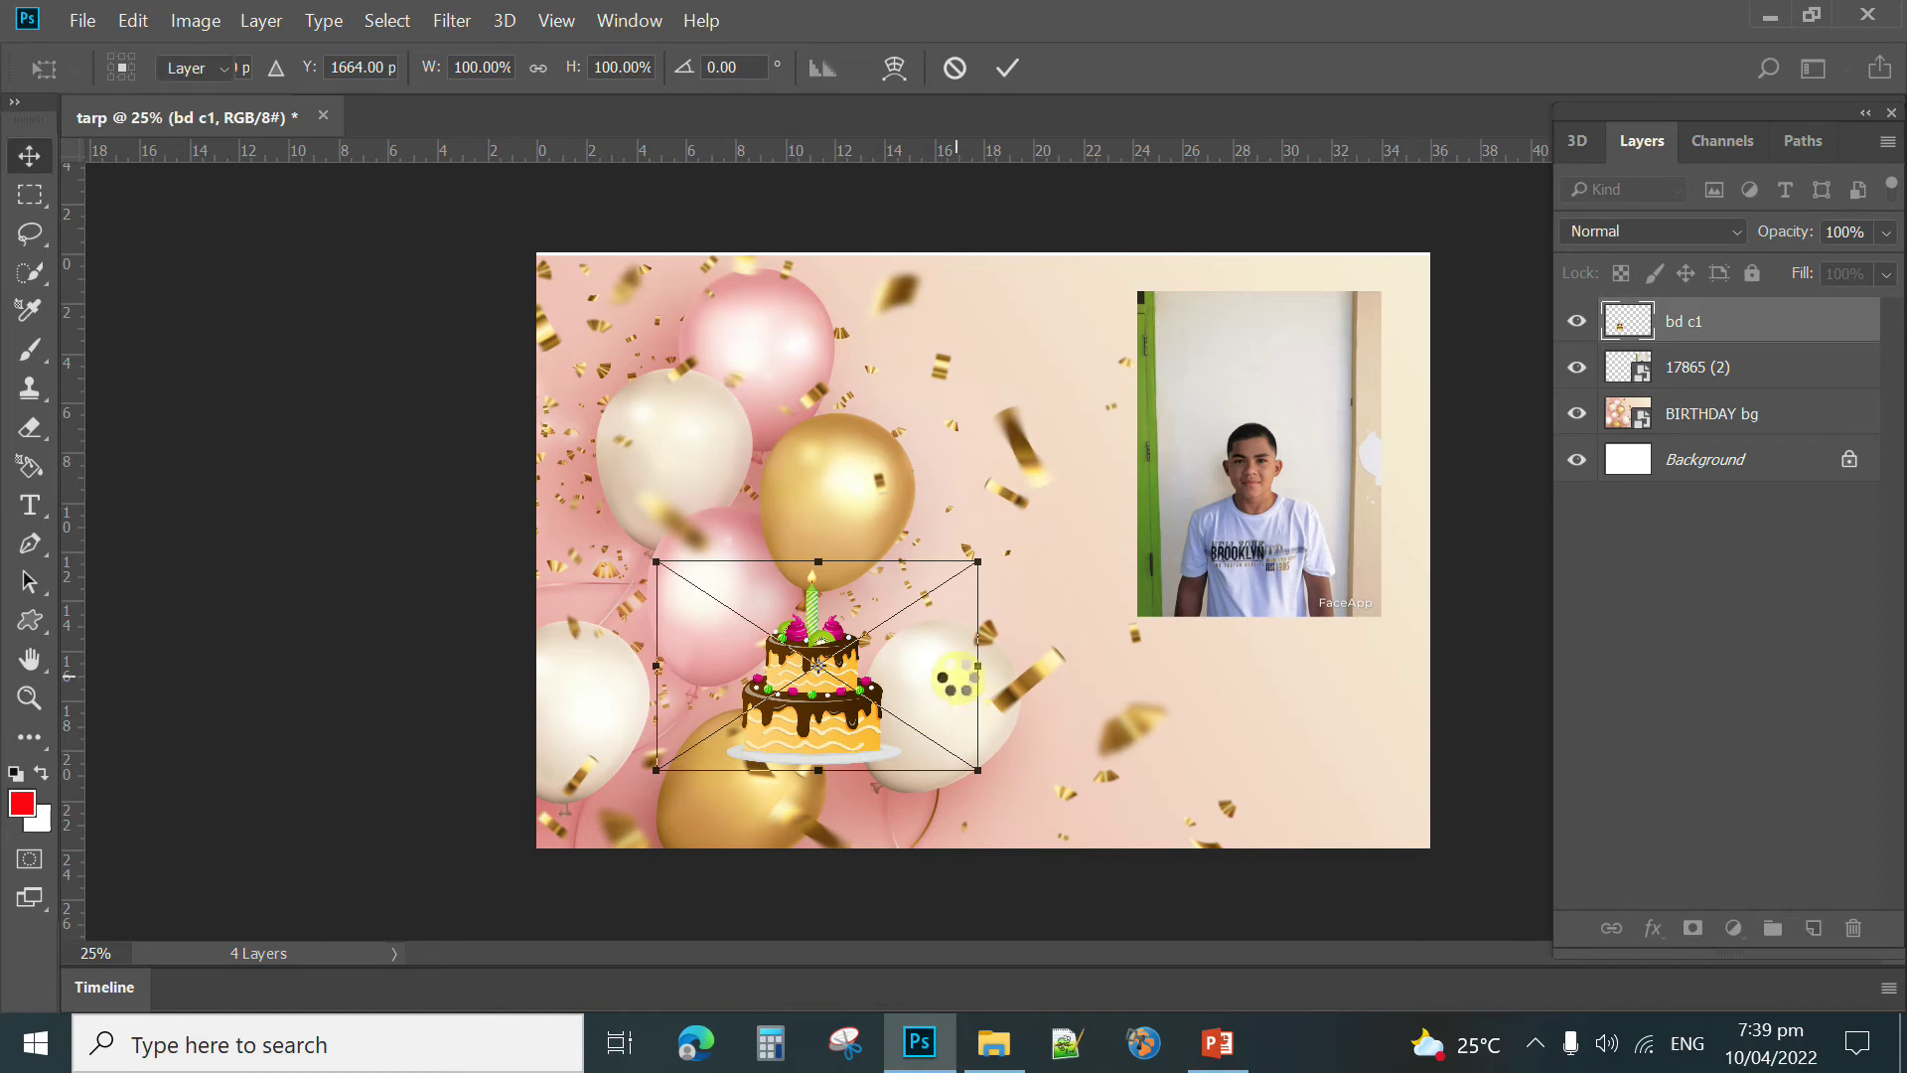
key(Return)
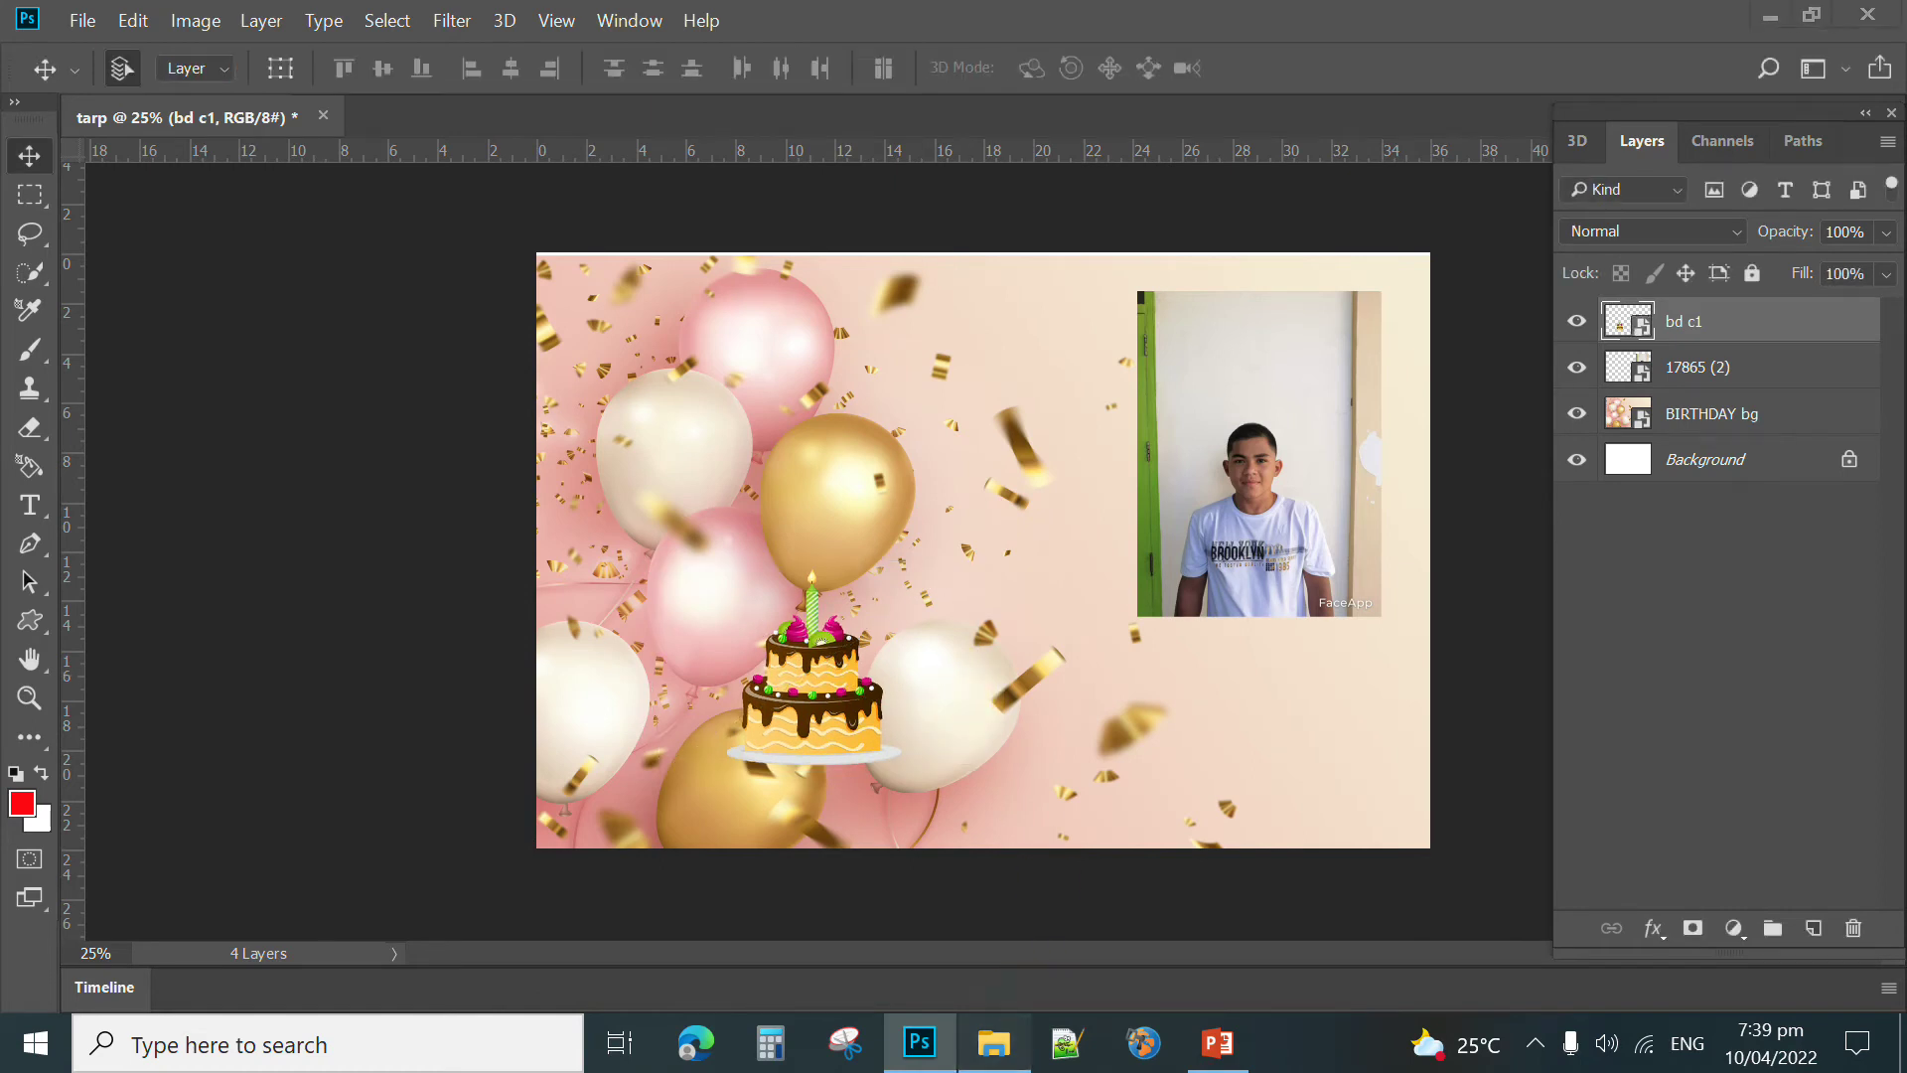
Step: Place the bd g1 blue gift image from the tarp tutor folder at the centre of the canvas
click(994, 1039)
click(1701, 838)
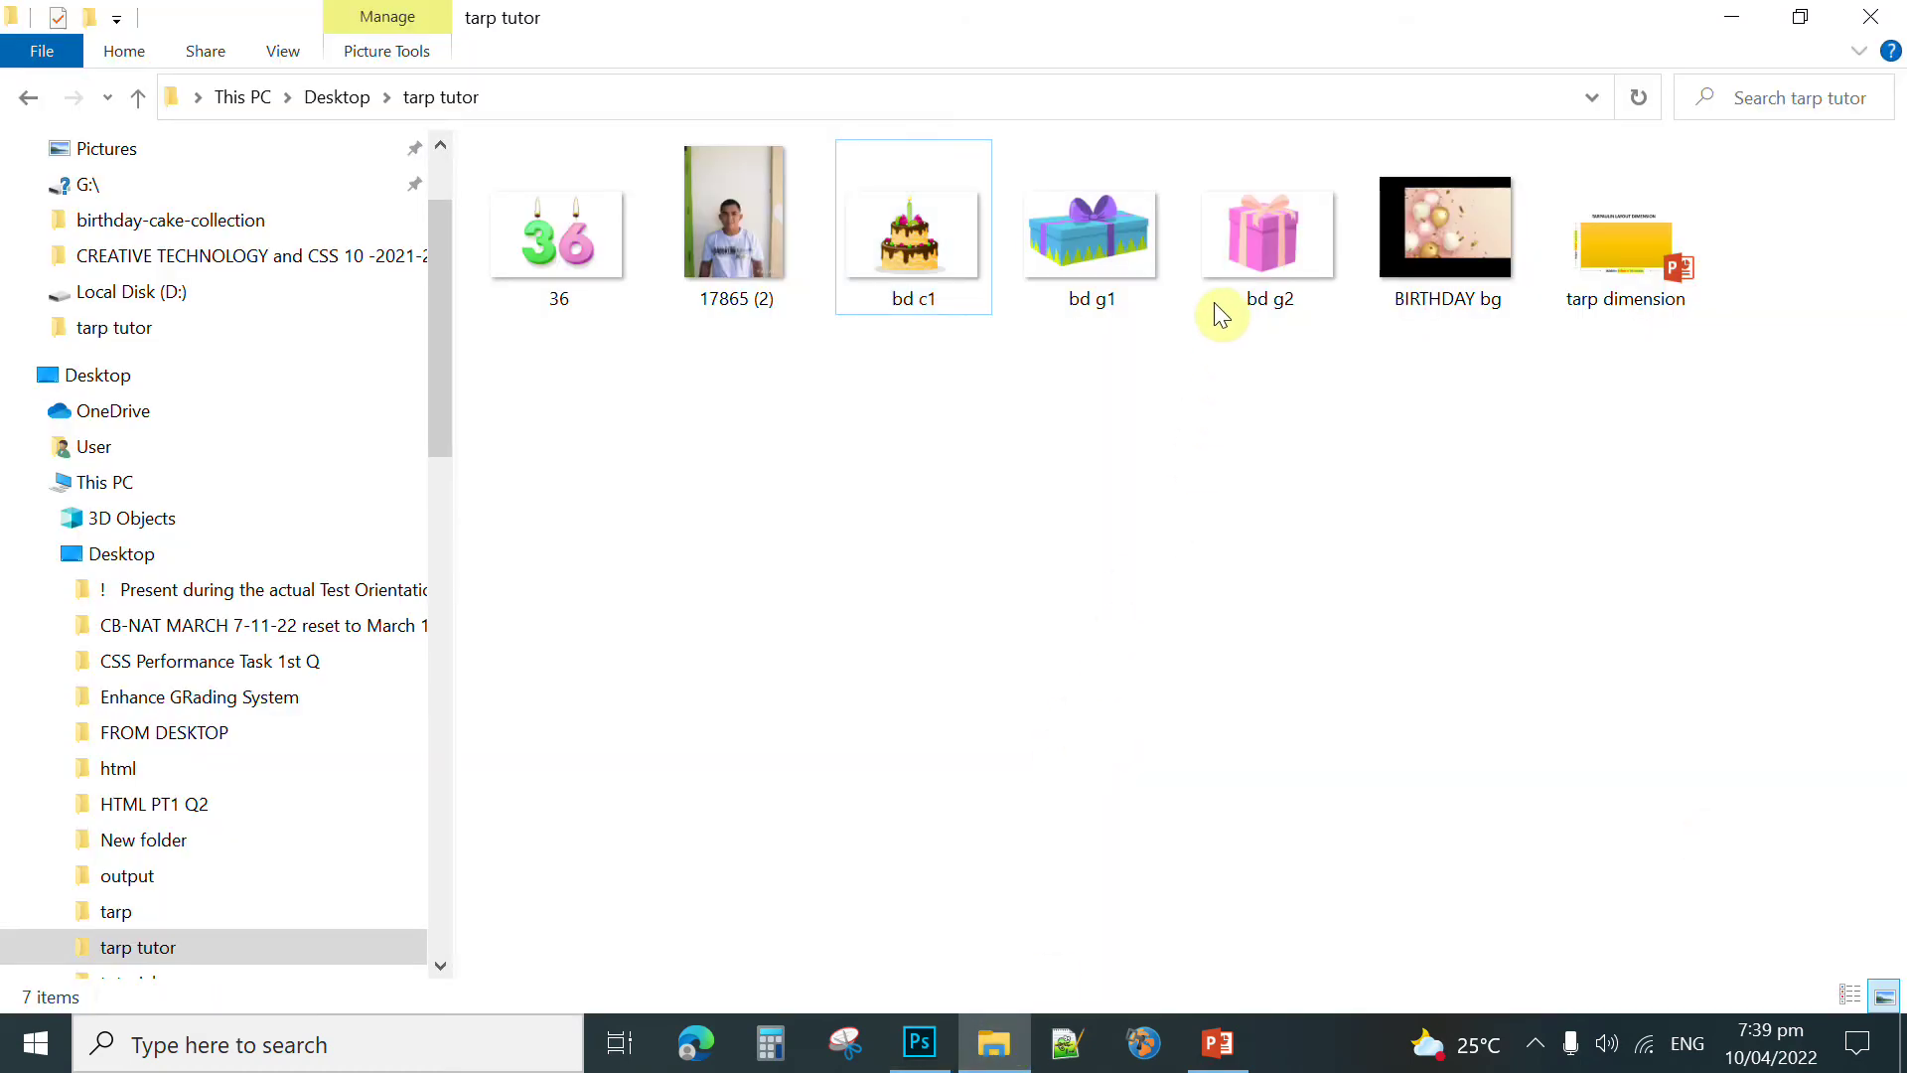
drag(1108, 239, 983, 551)
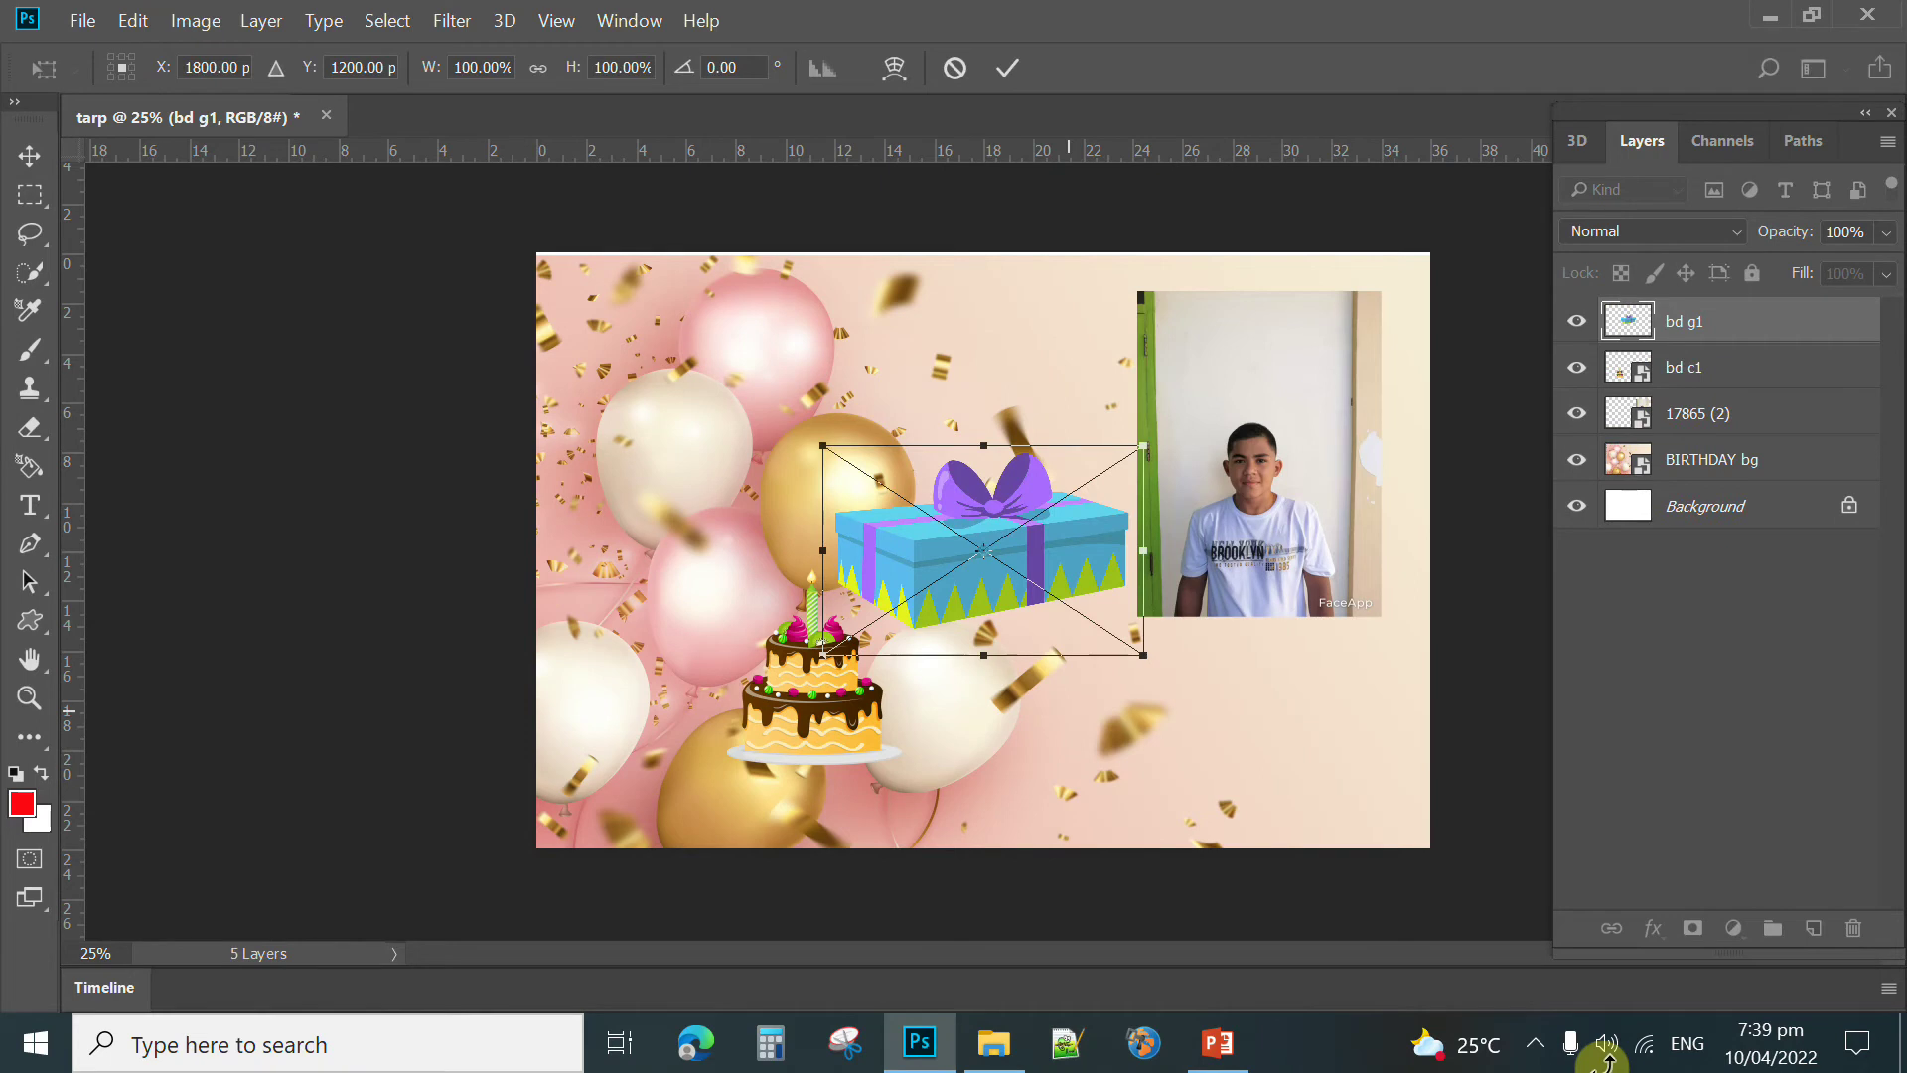
key(Return)
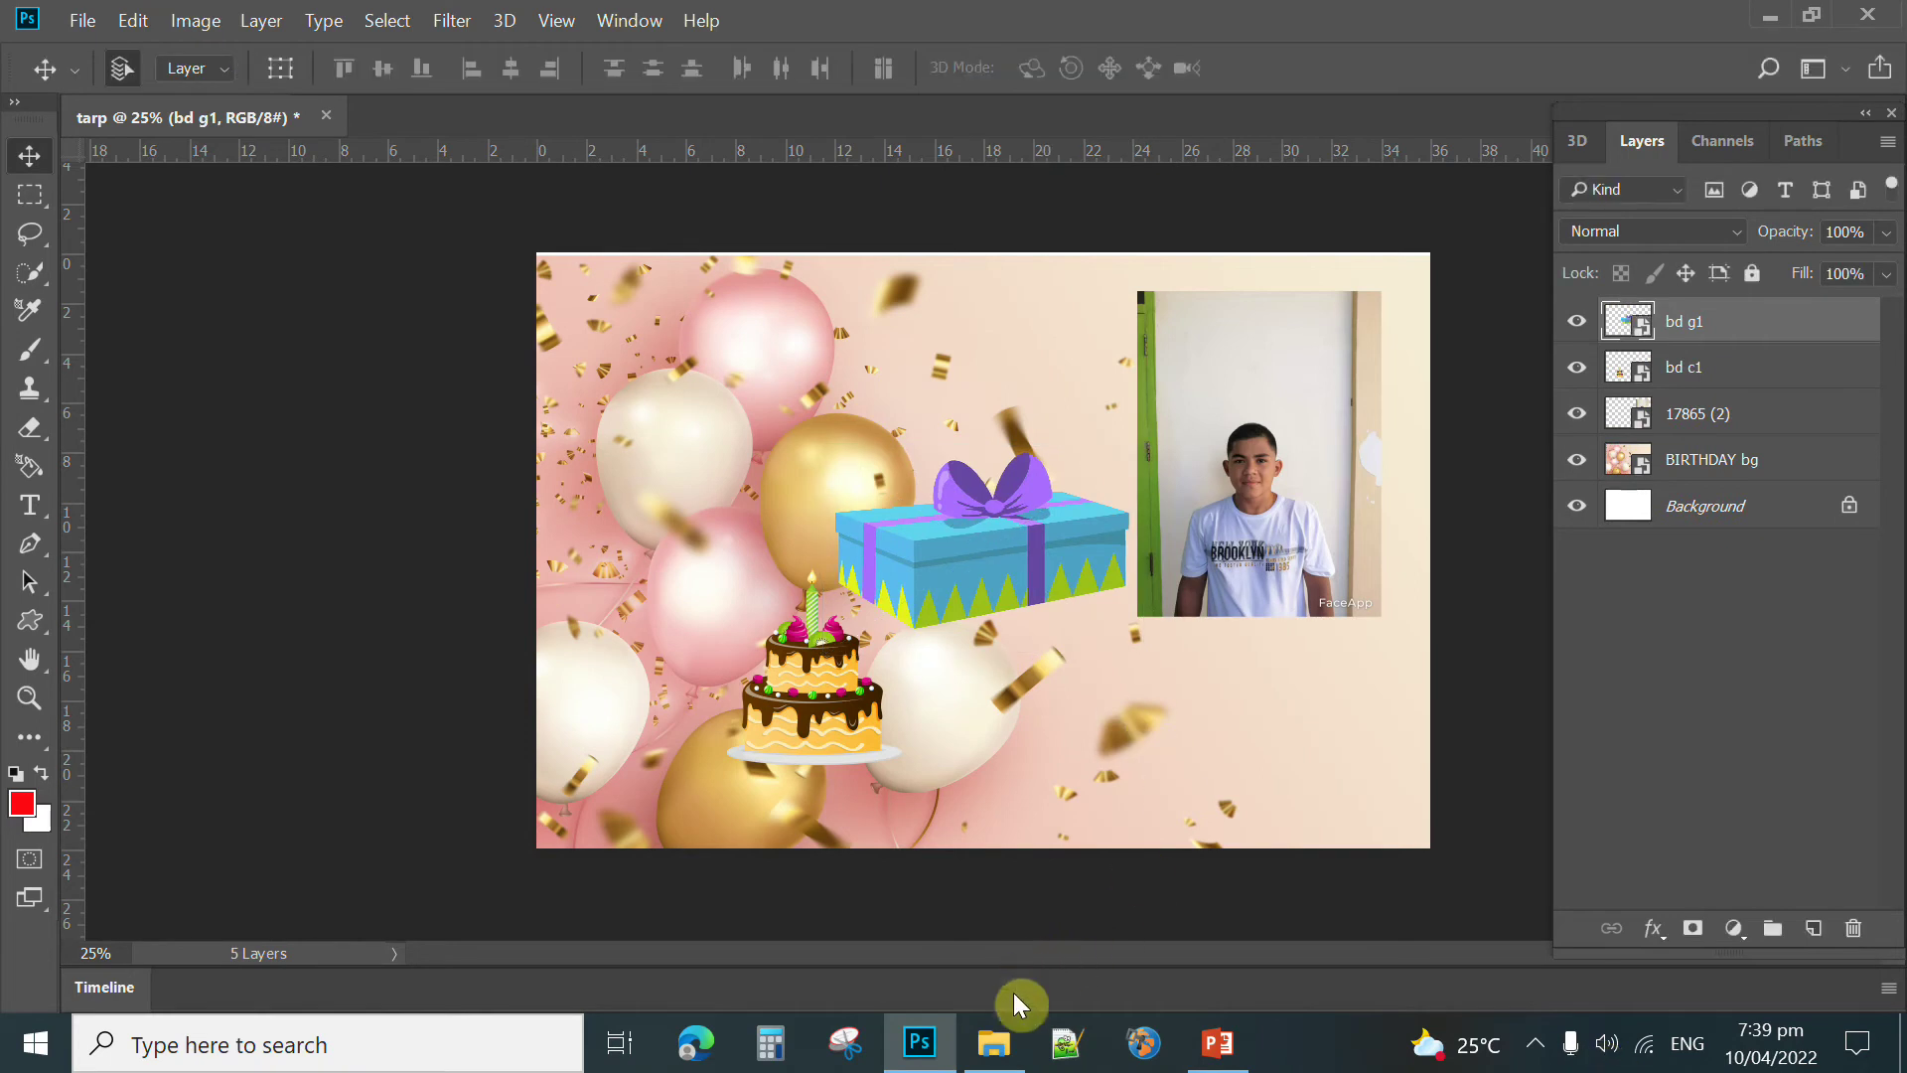
Step: Place the bd g2 pink gift image from the tarp tutor folder and position it just below the blue gift
click(994, 1042)
drag(1263, 237, 1081, 785)
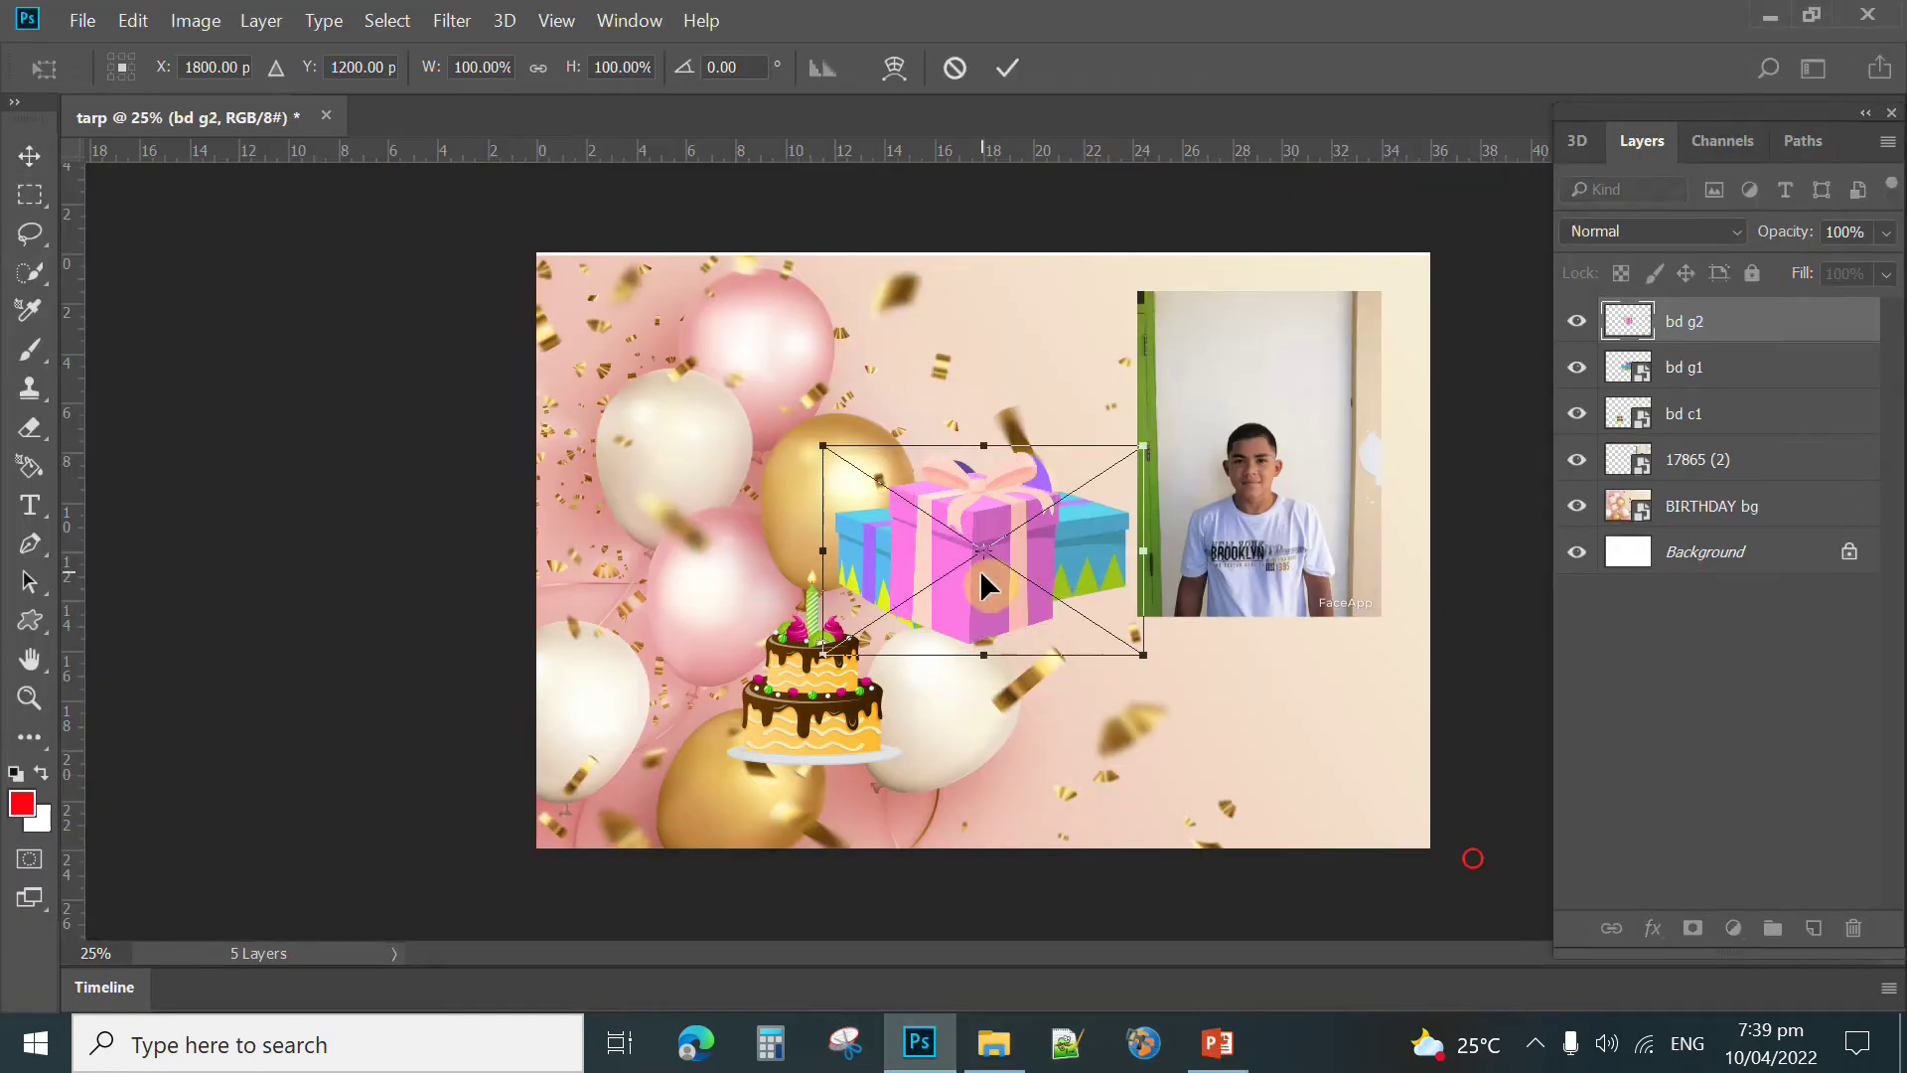
drag(979, 568, 1057, 709)
key(Return)
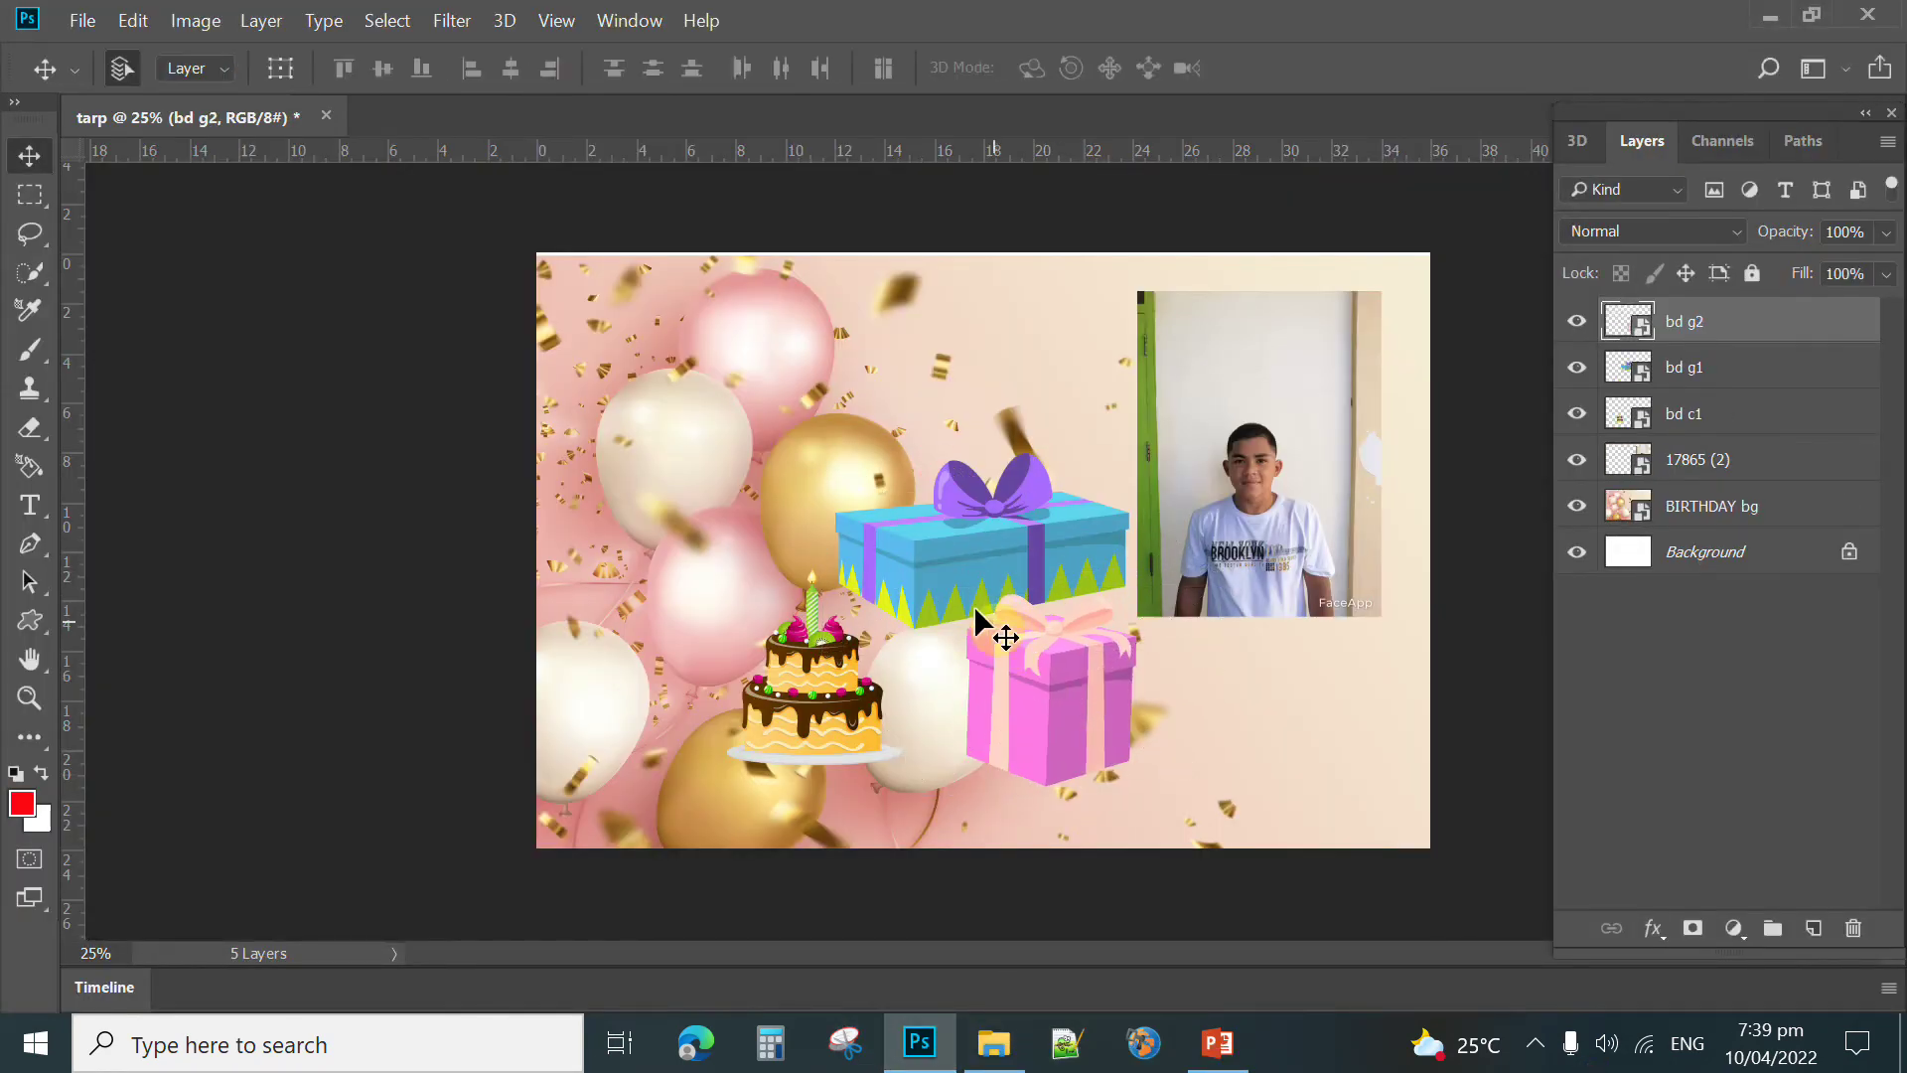
Step: Place the 36 candle image from the tarp tutor folder and position it below the photo
click(990, 1051)
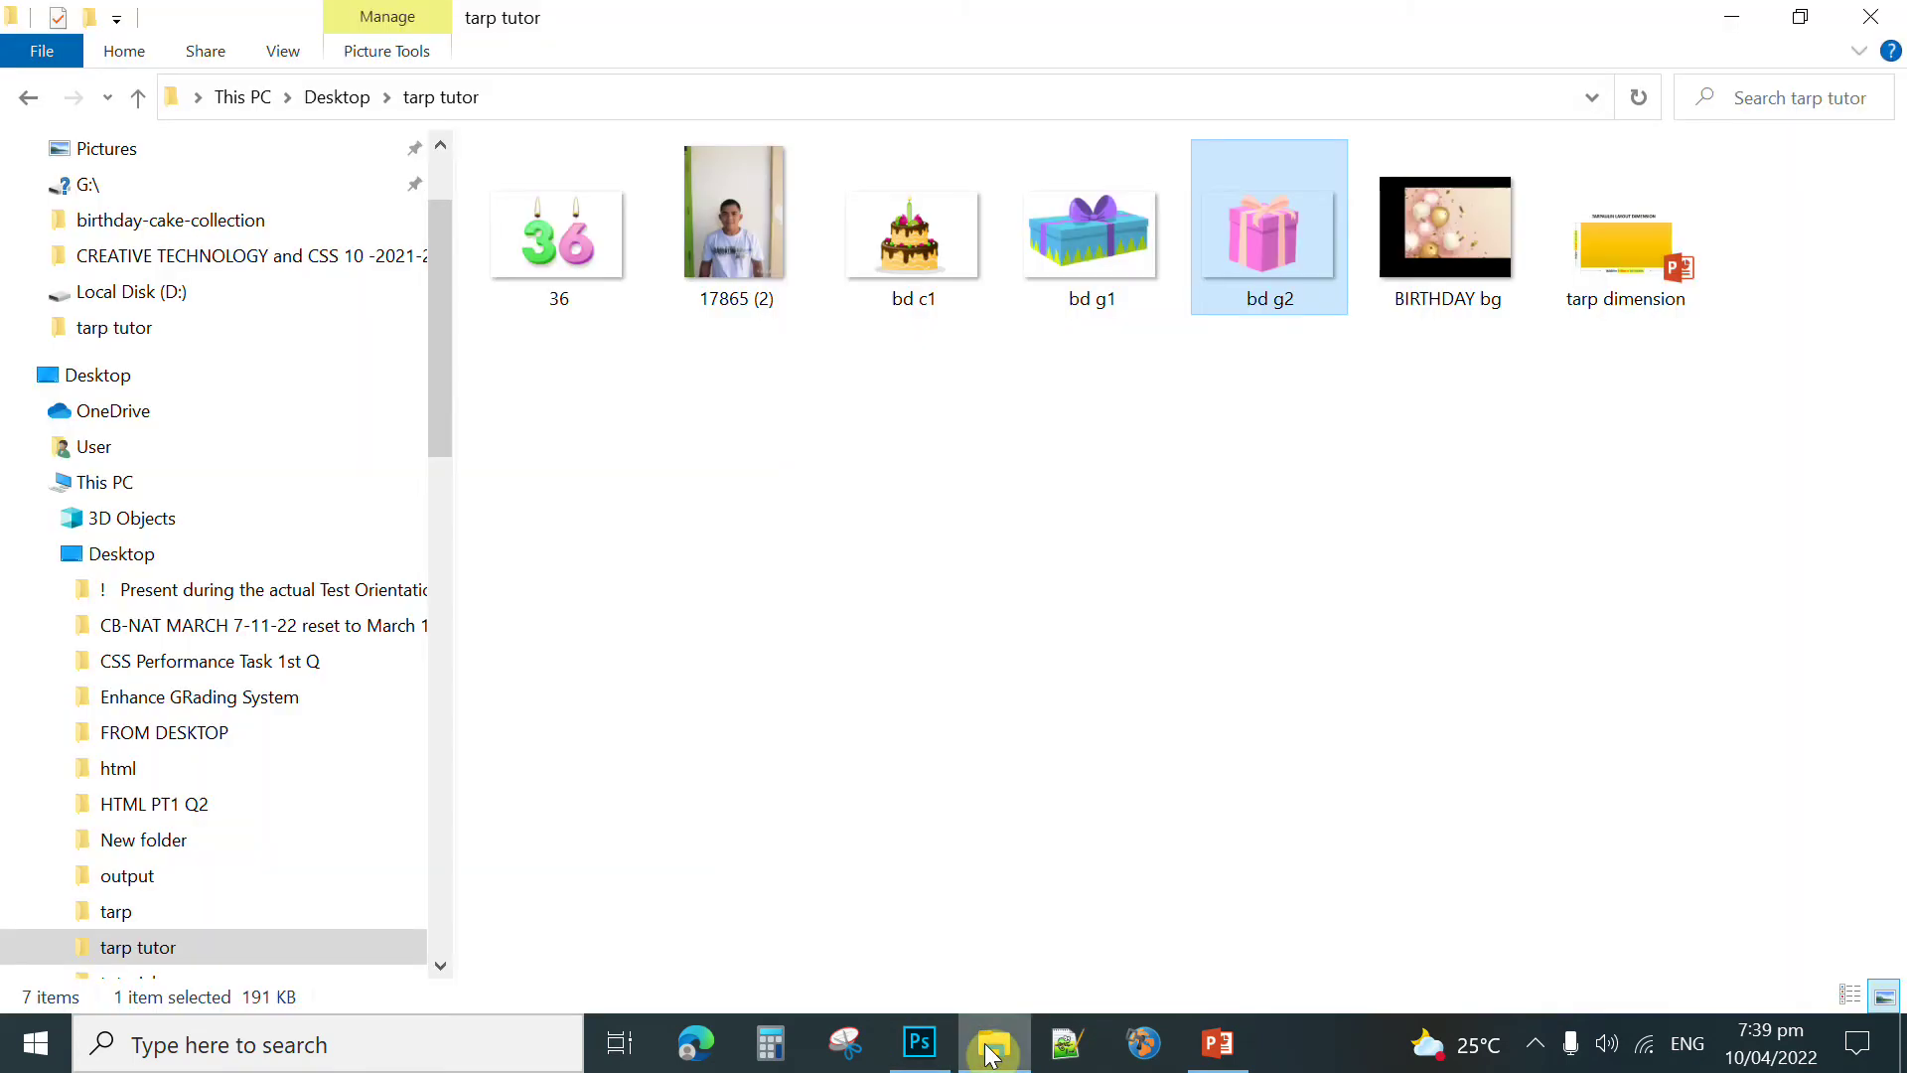
click(1249, 534)
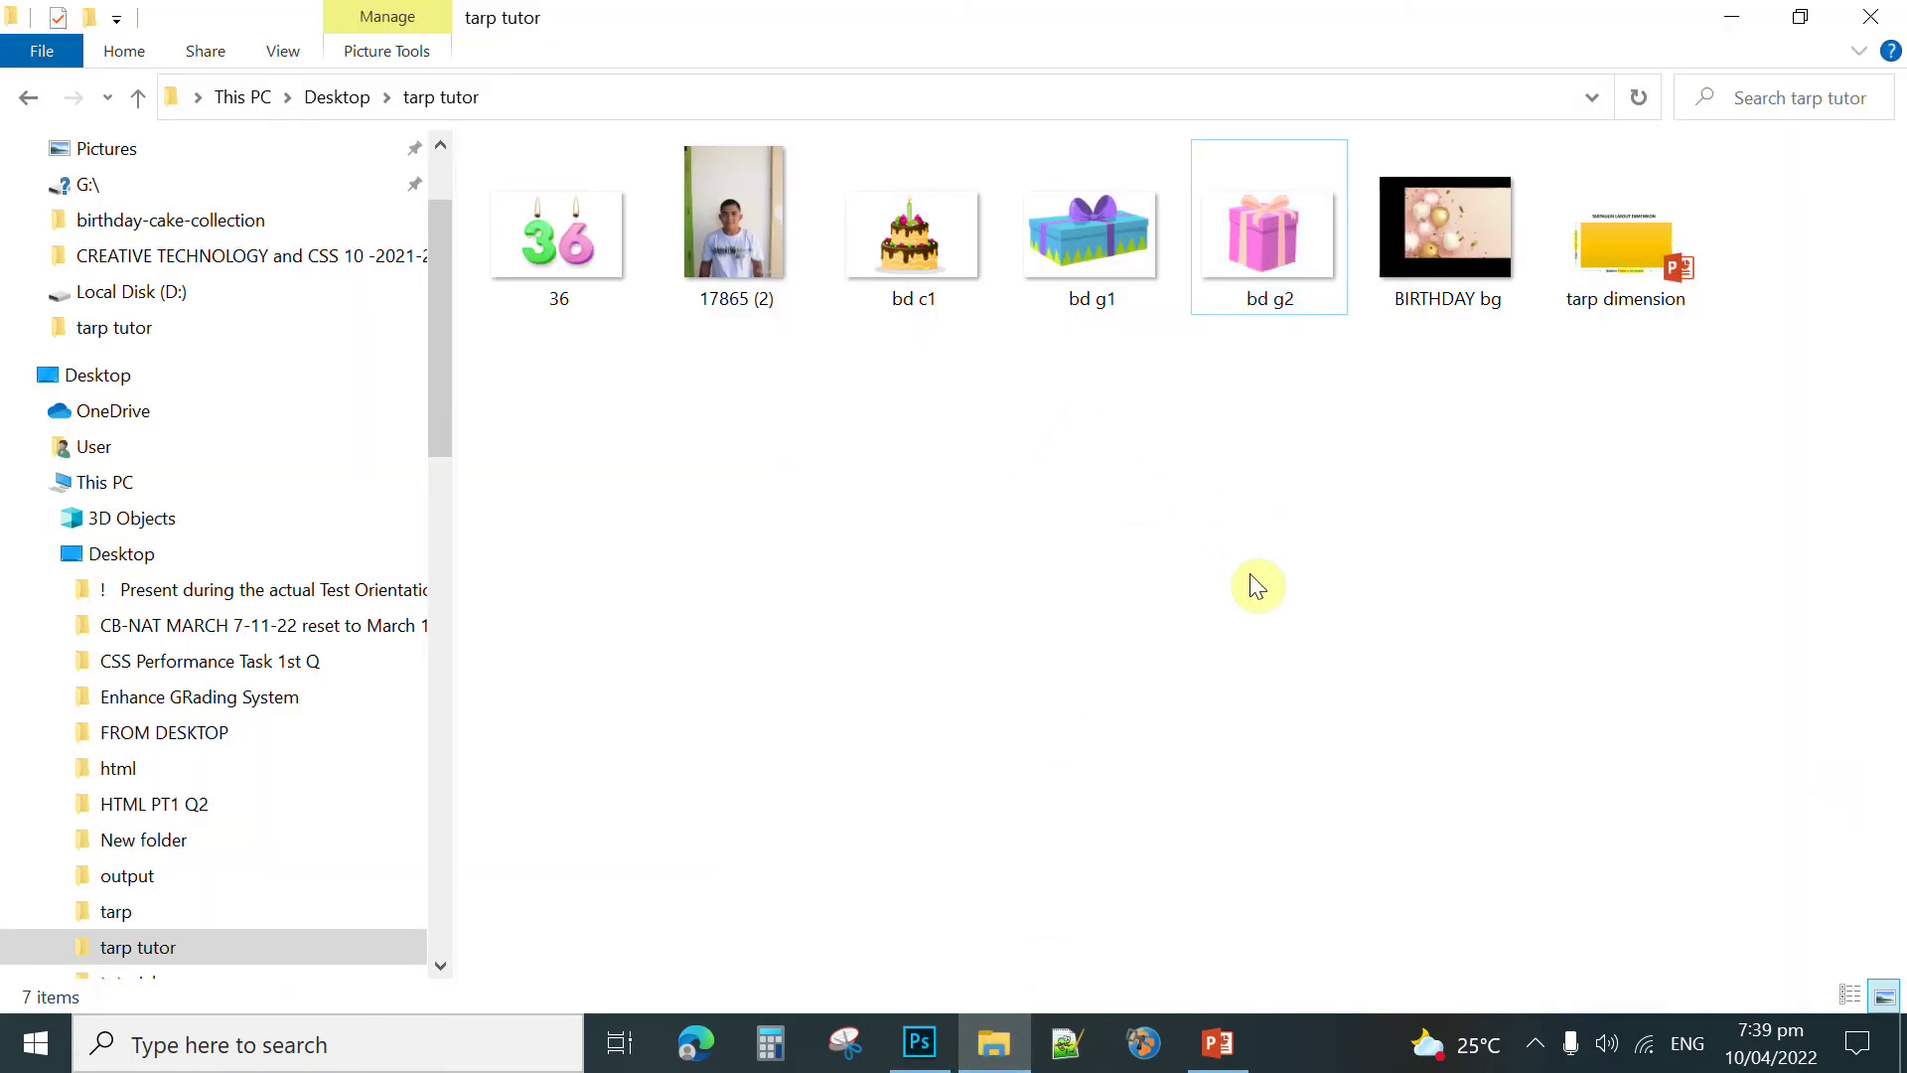
click(572, 270)
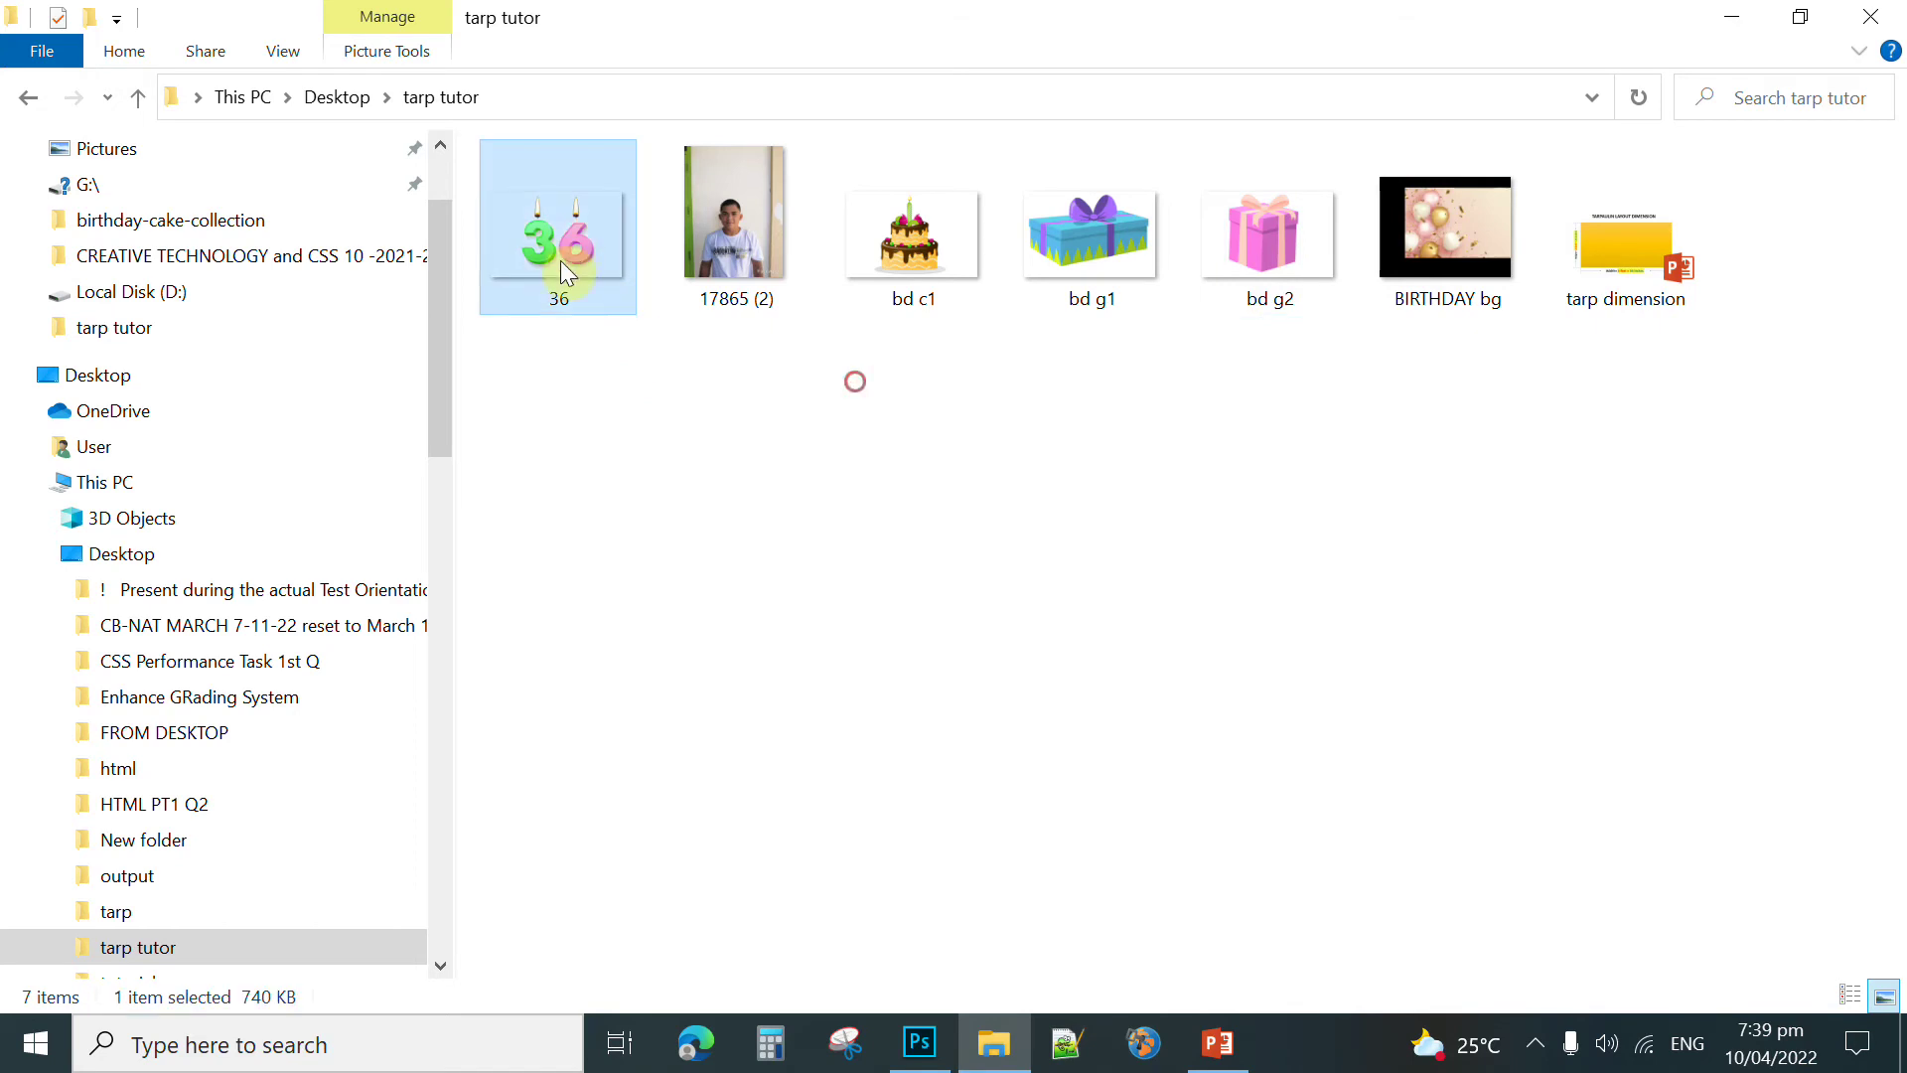
drag(562, 231, 743, 569)
drag(1021, 579, 1298, 739)
key(Return)
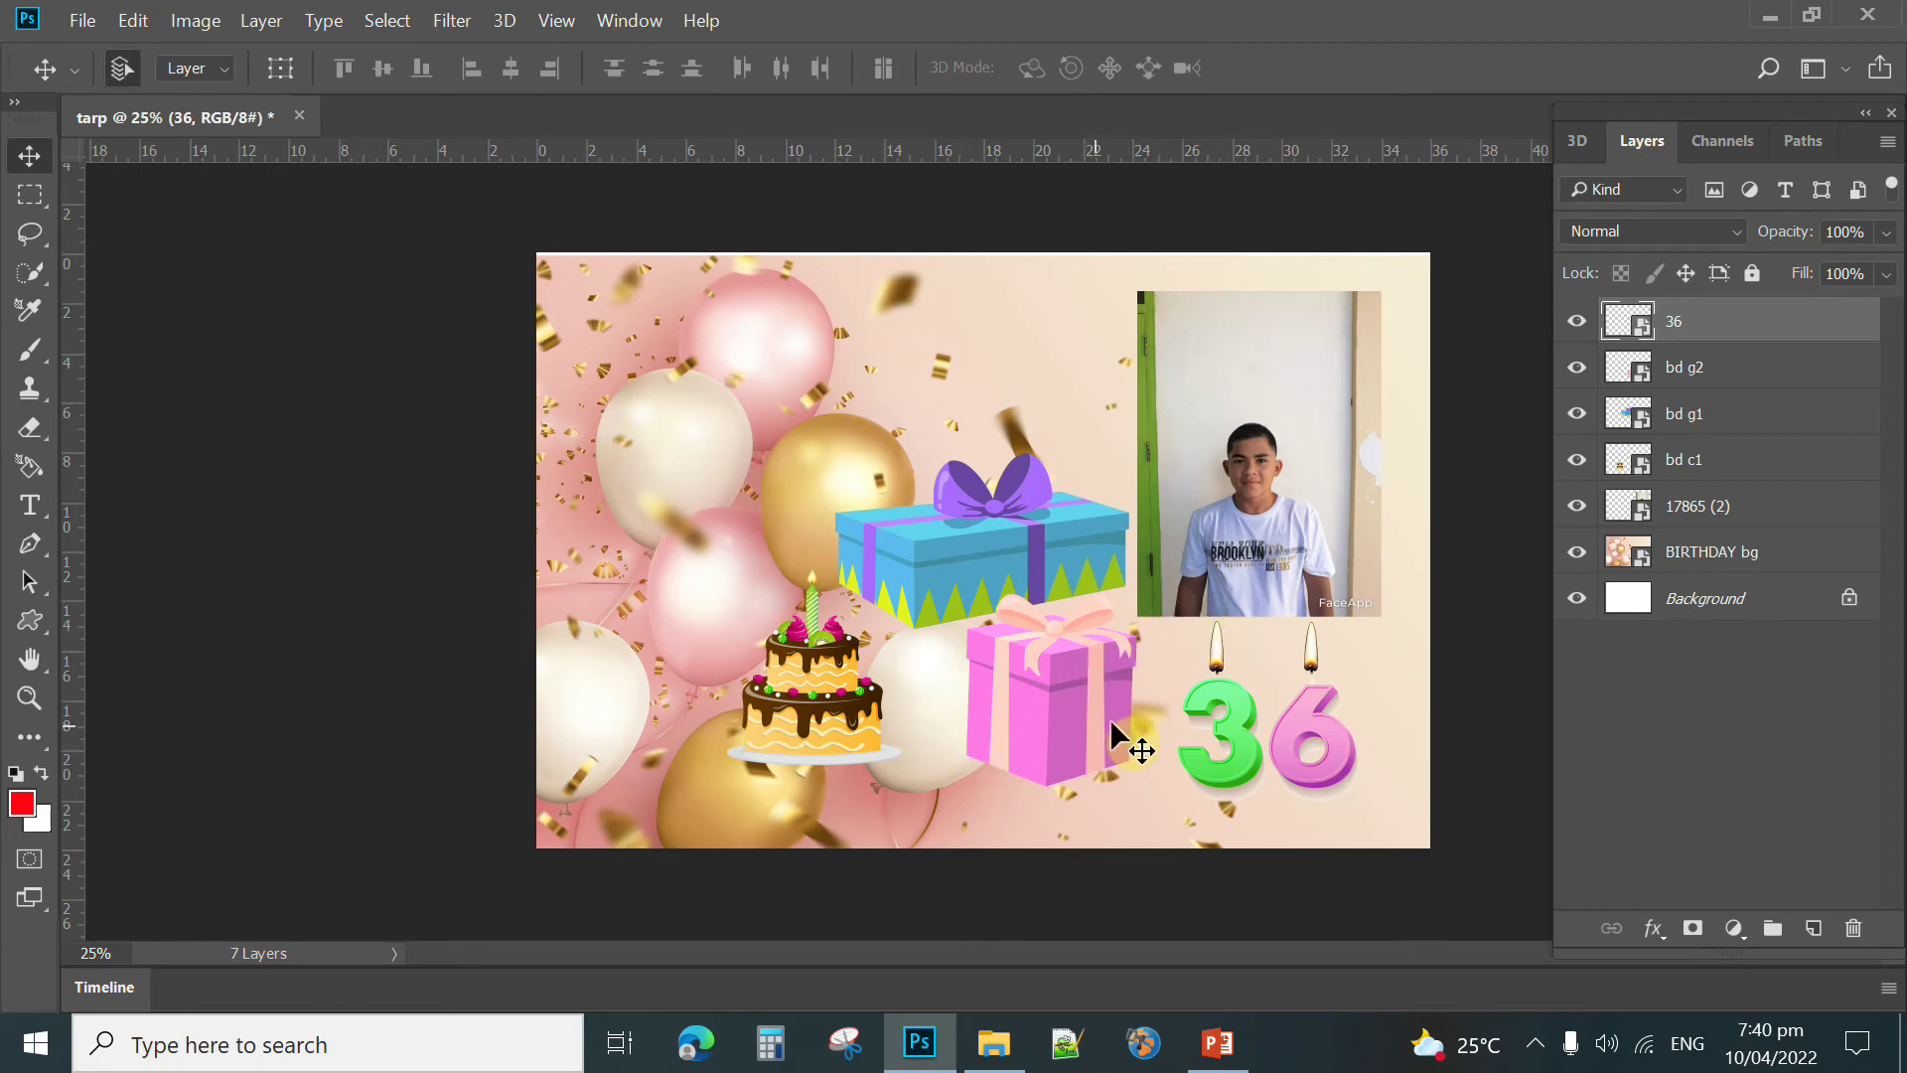
Step: Arrange the pink gift, cake, blue gift and 36 candles in a row from left to right along the canvas's bottom edge
drag(1101, 715, 747, 760)
drag(863, 695, 899, 768)
drag(1022, 567, 1092, 770)
drag(1224, 723, 1244, 740)
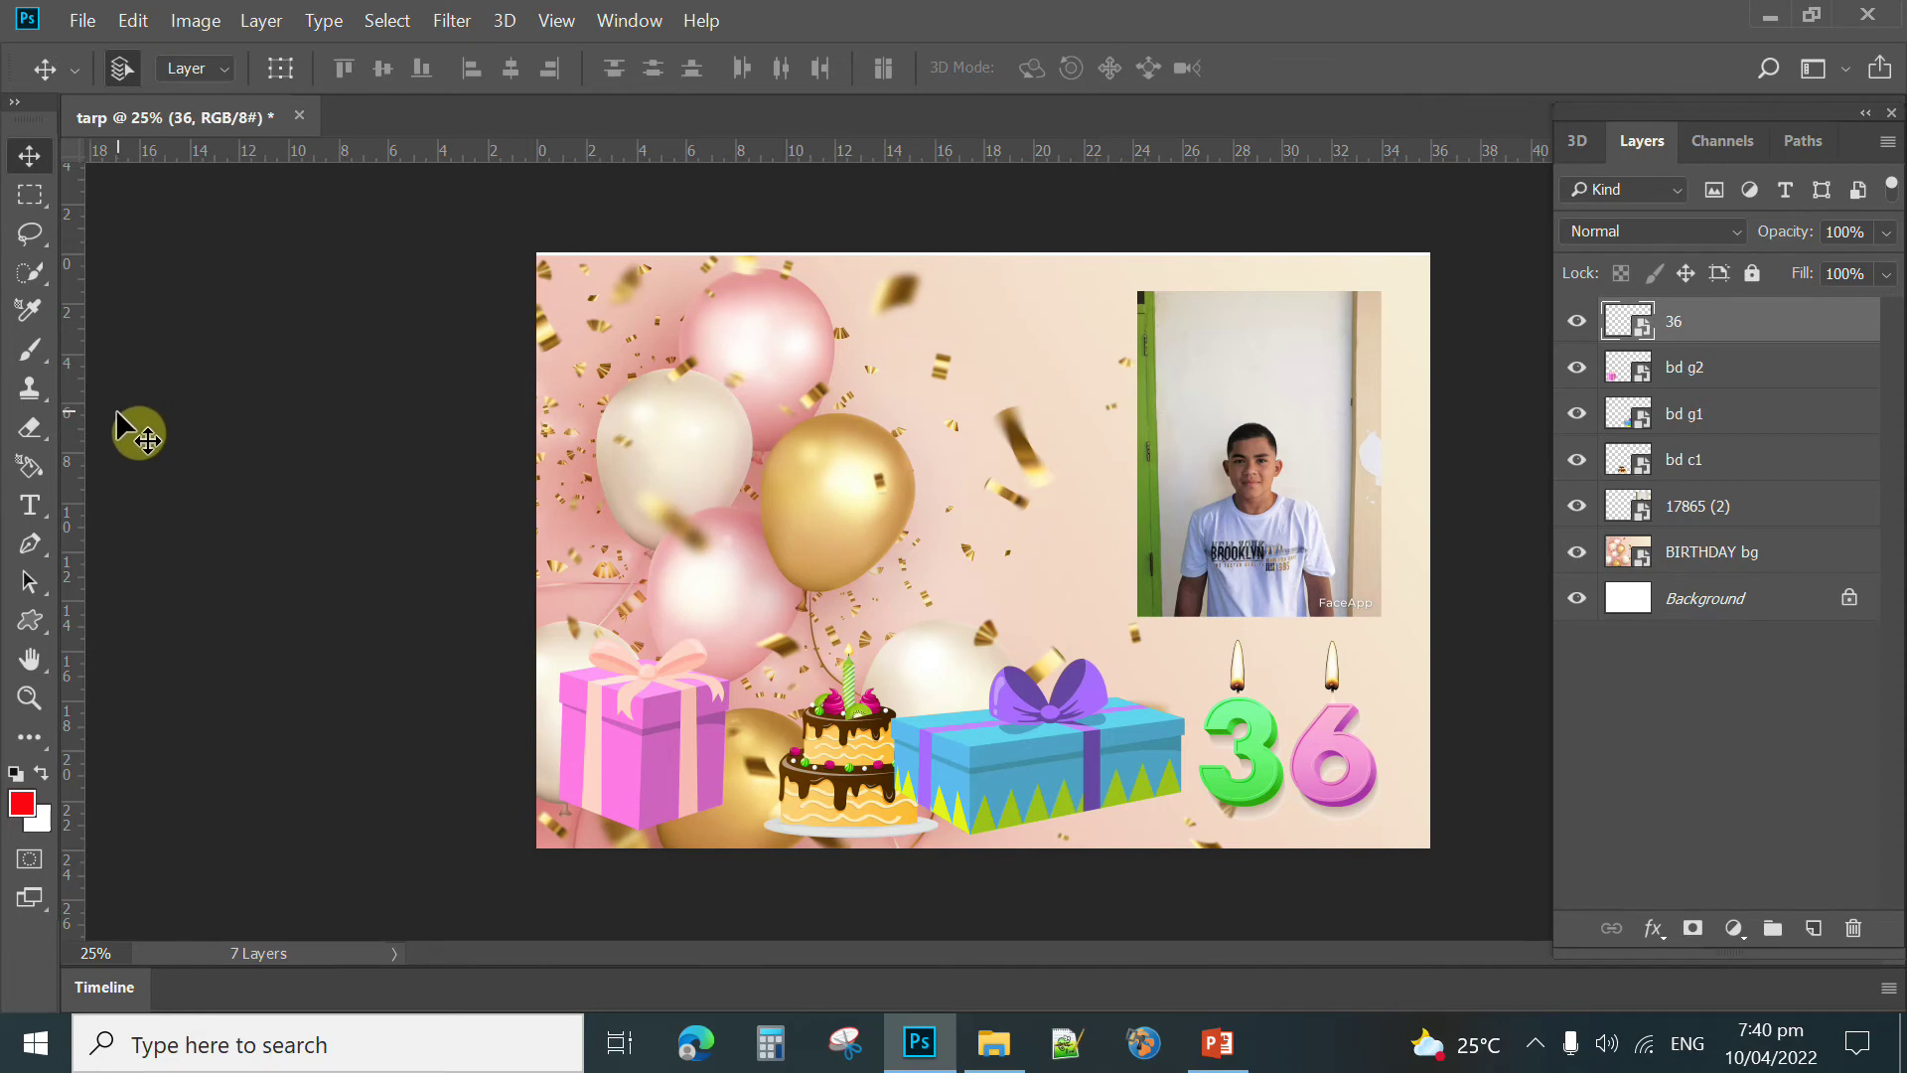
Step: Add the text "HAPPY BIRTHDAY" in red 150 pt Bookman Old Style Bold across the top of the canvas
click(28, 507)
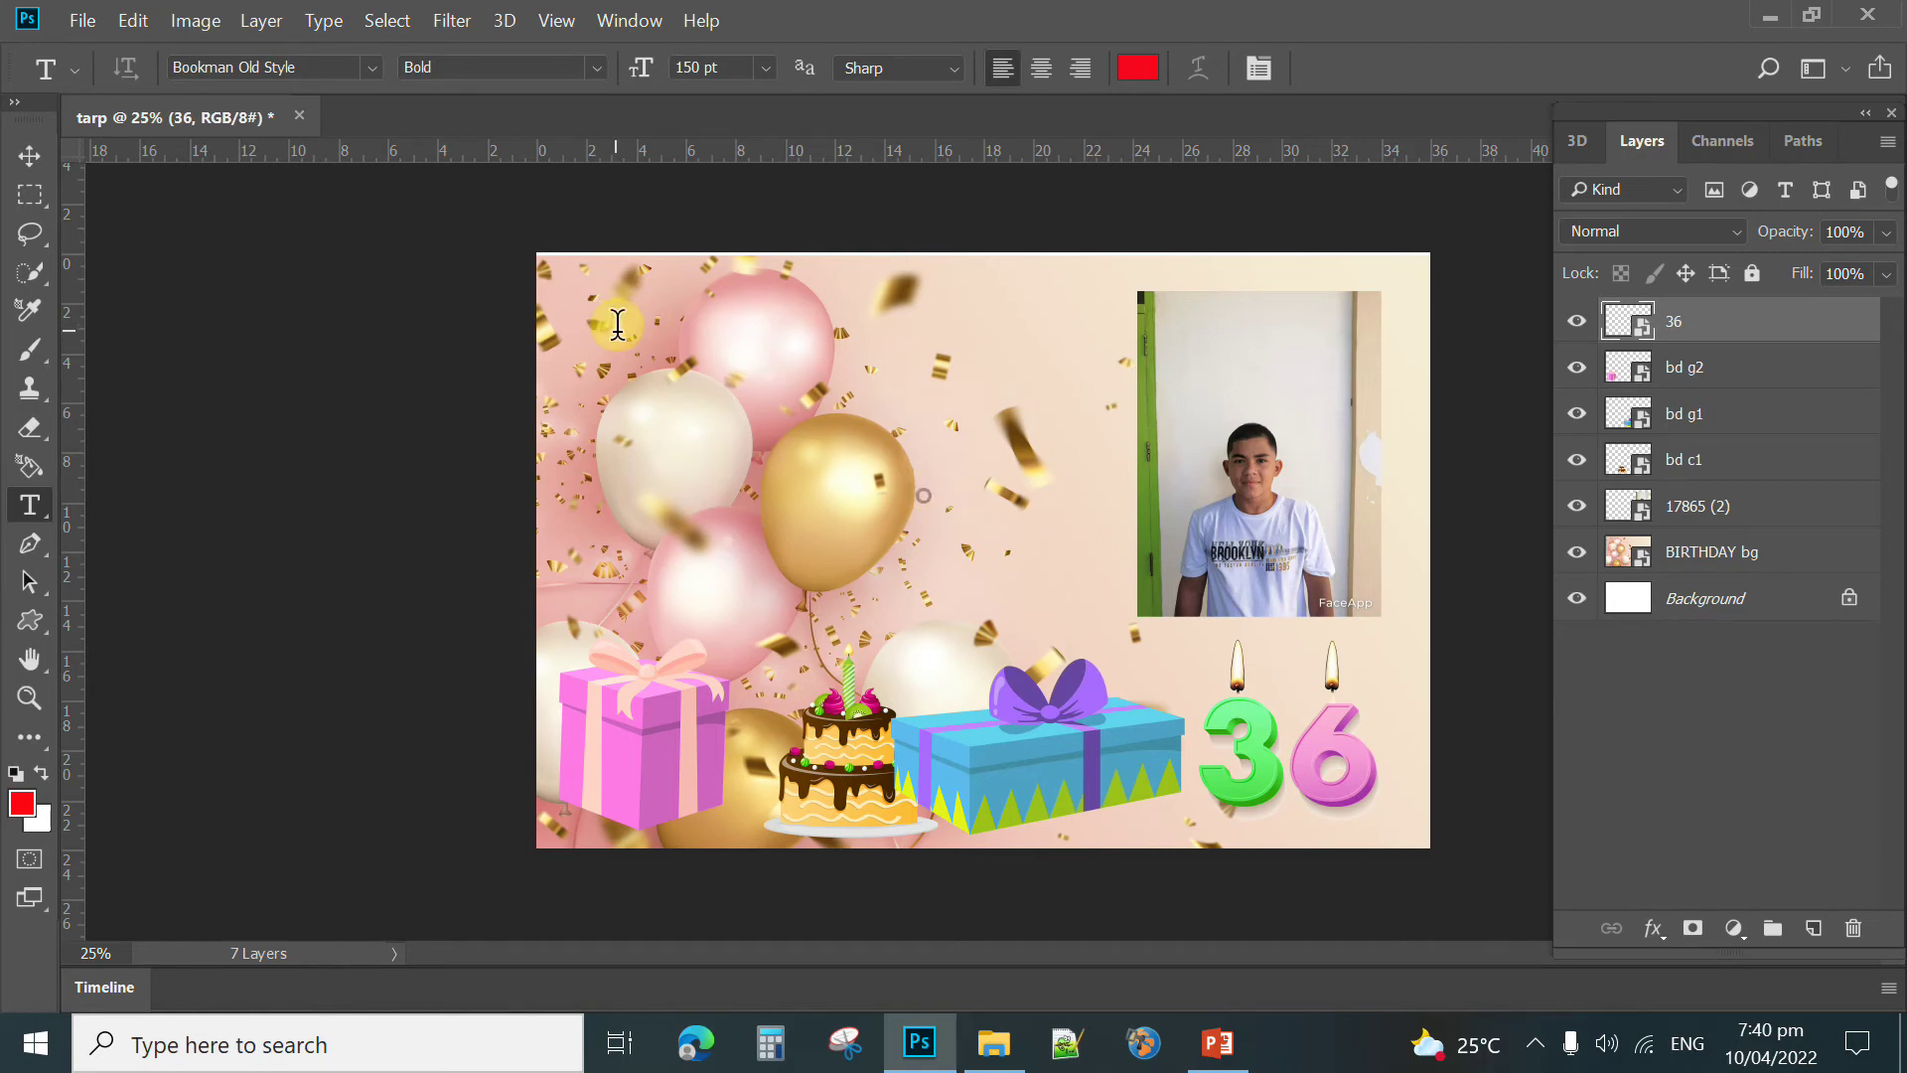
click(616, 322)
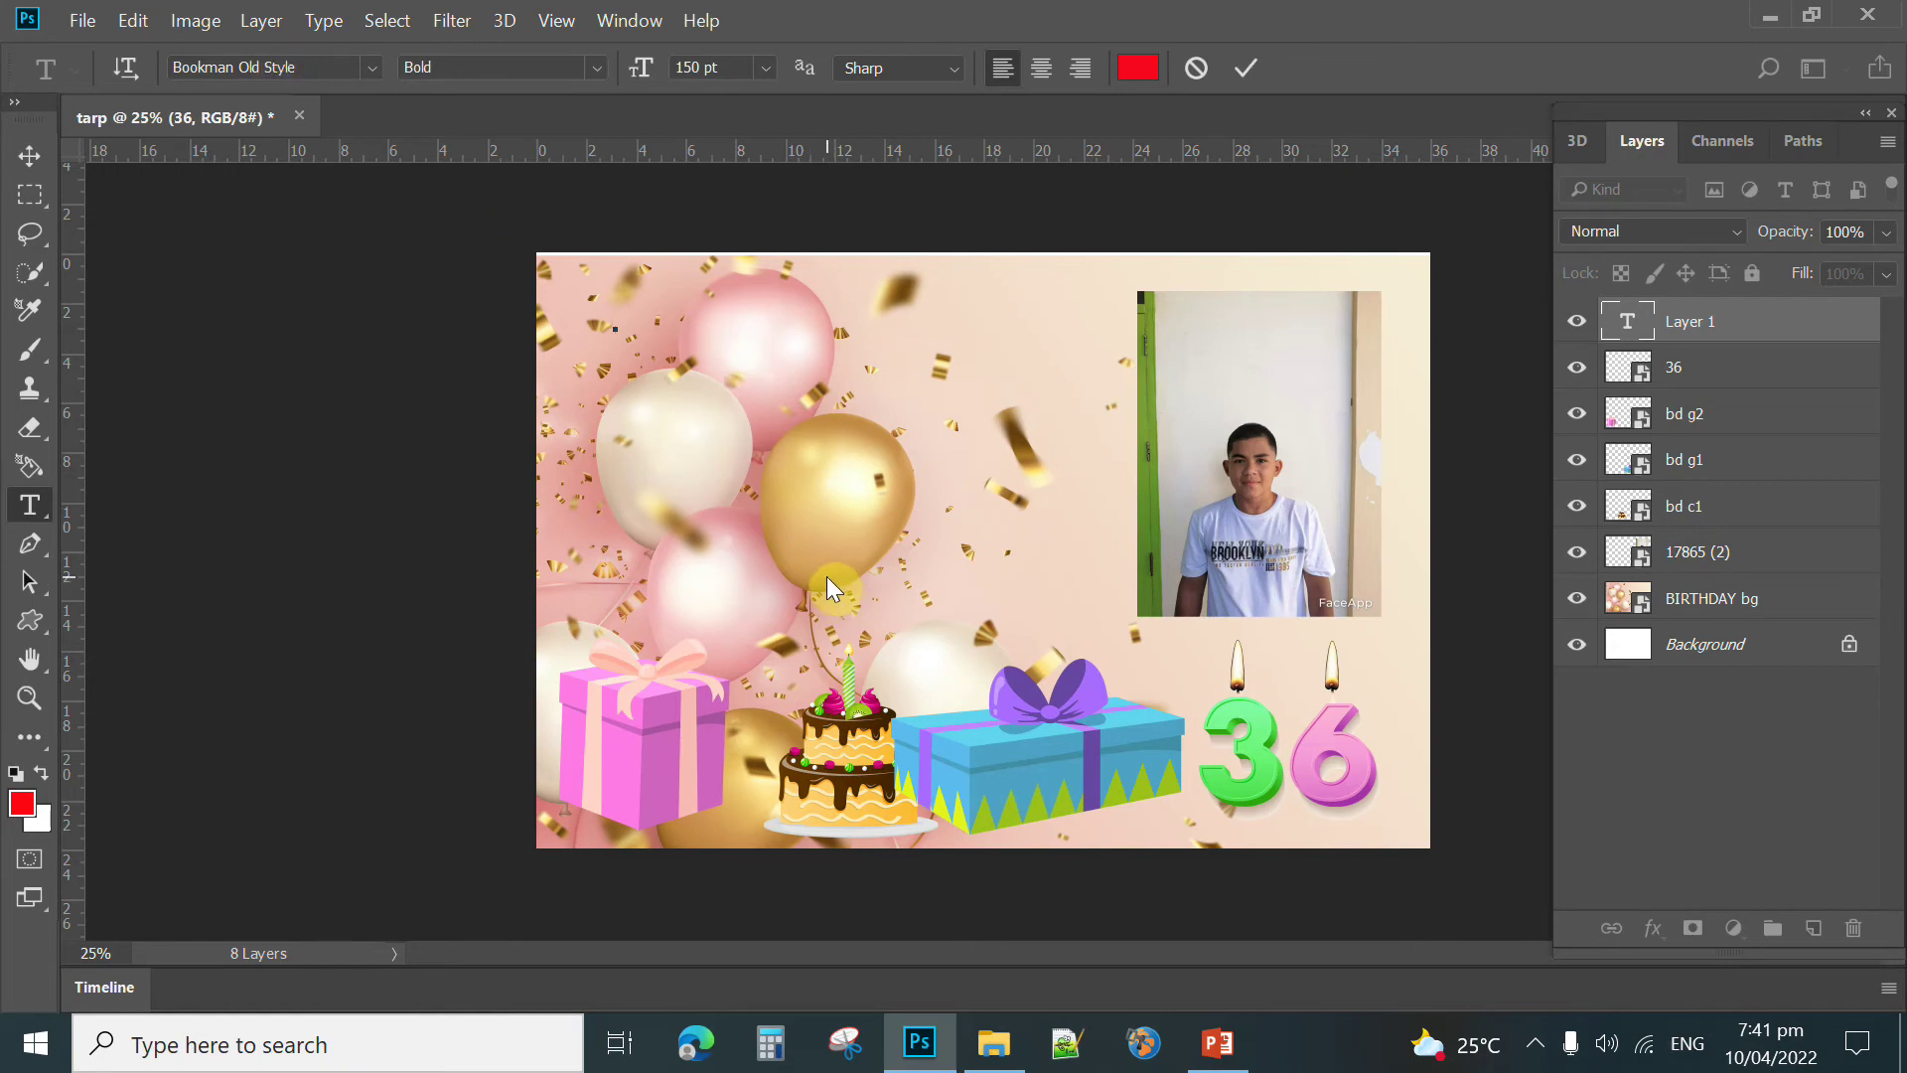
text(HAPPY)
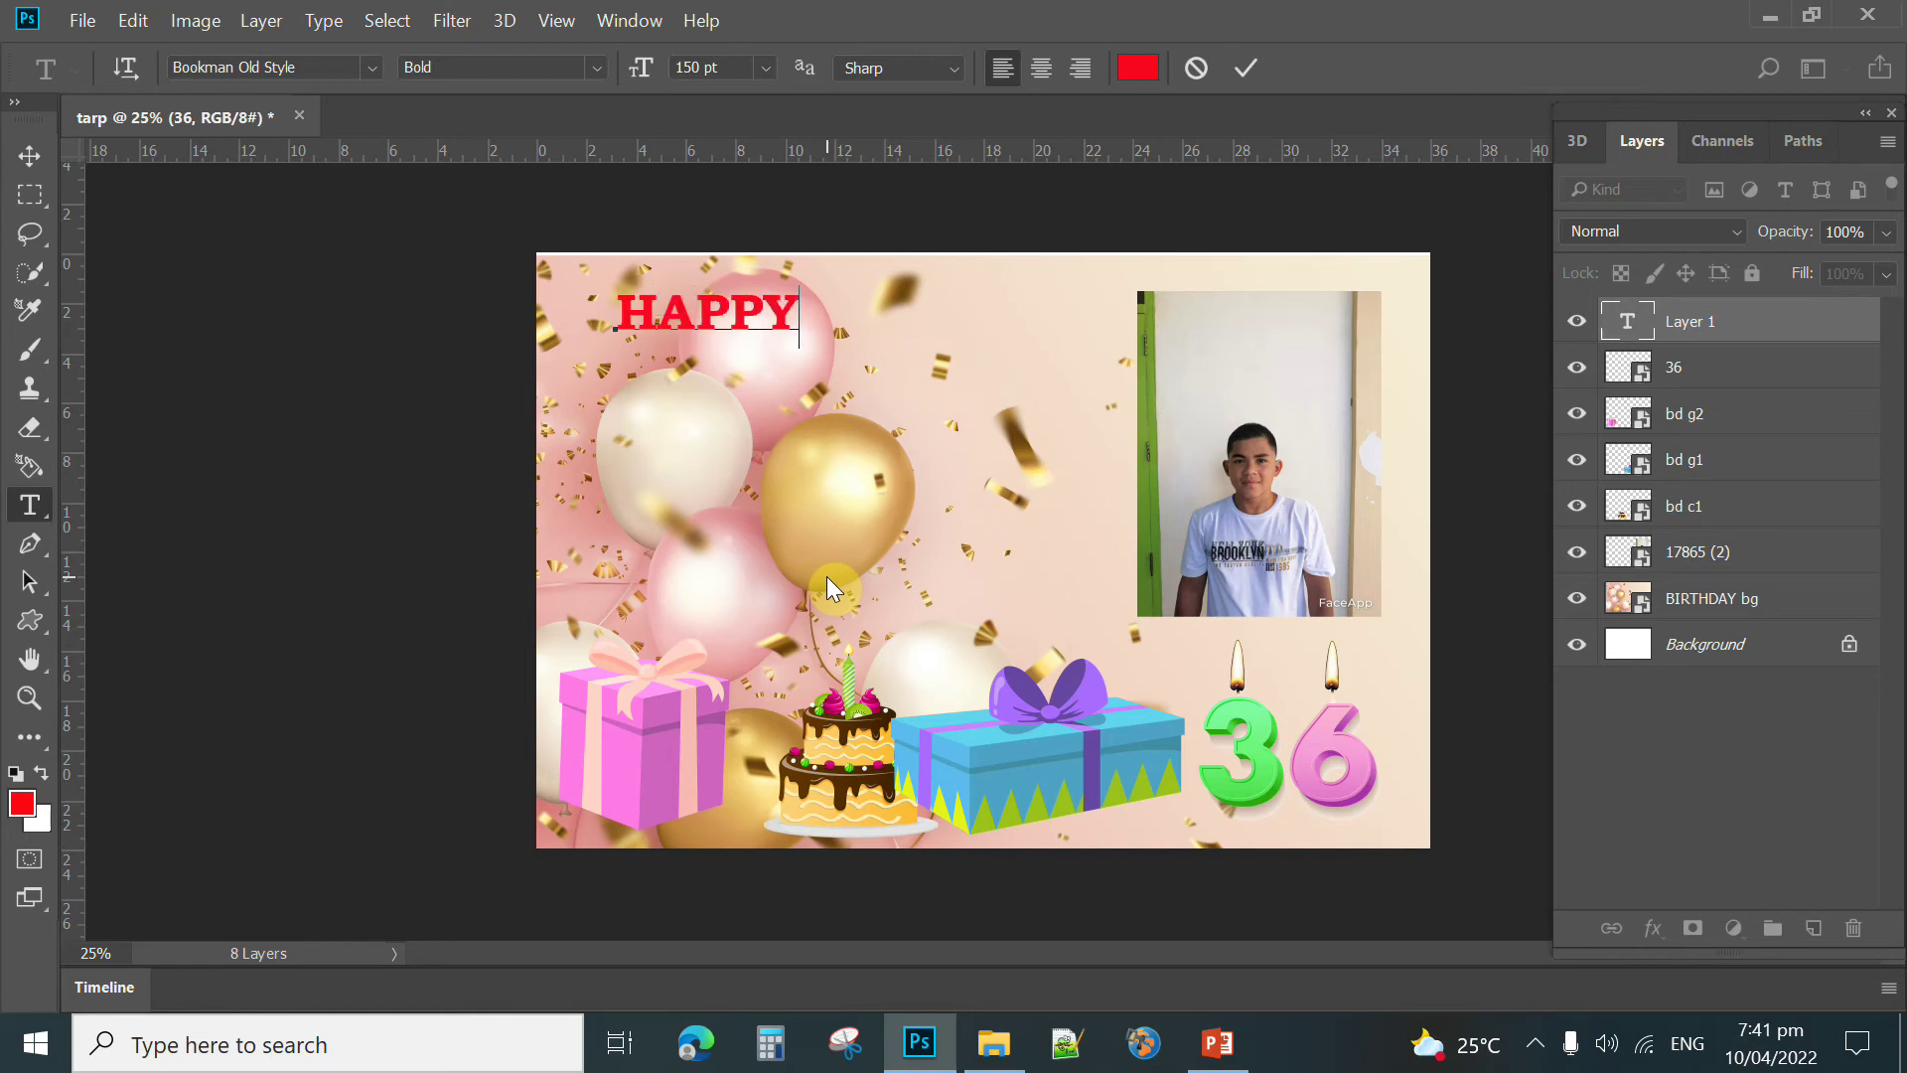
text( BIRTHDAY)
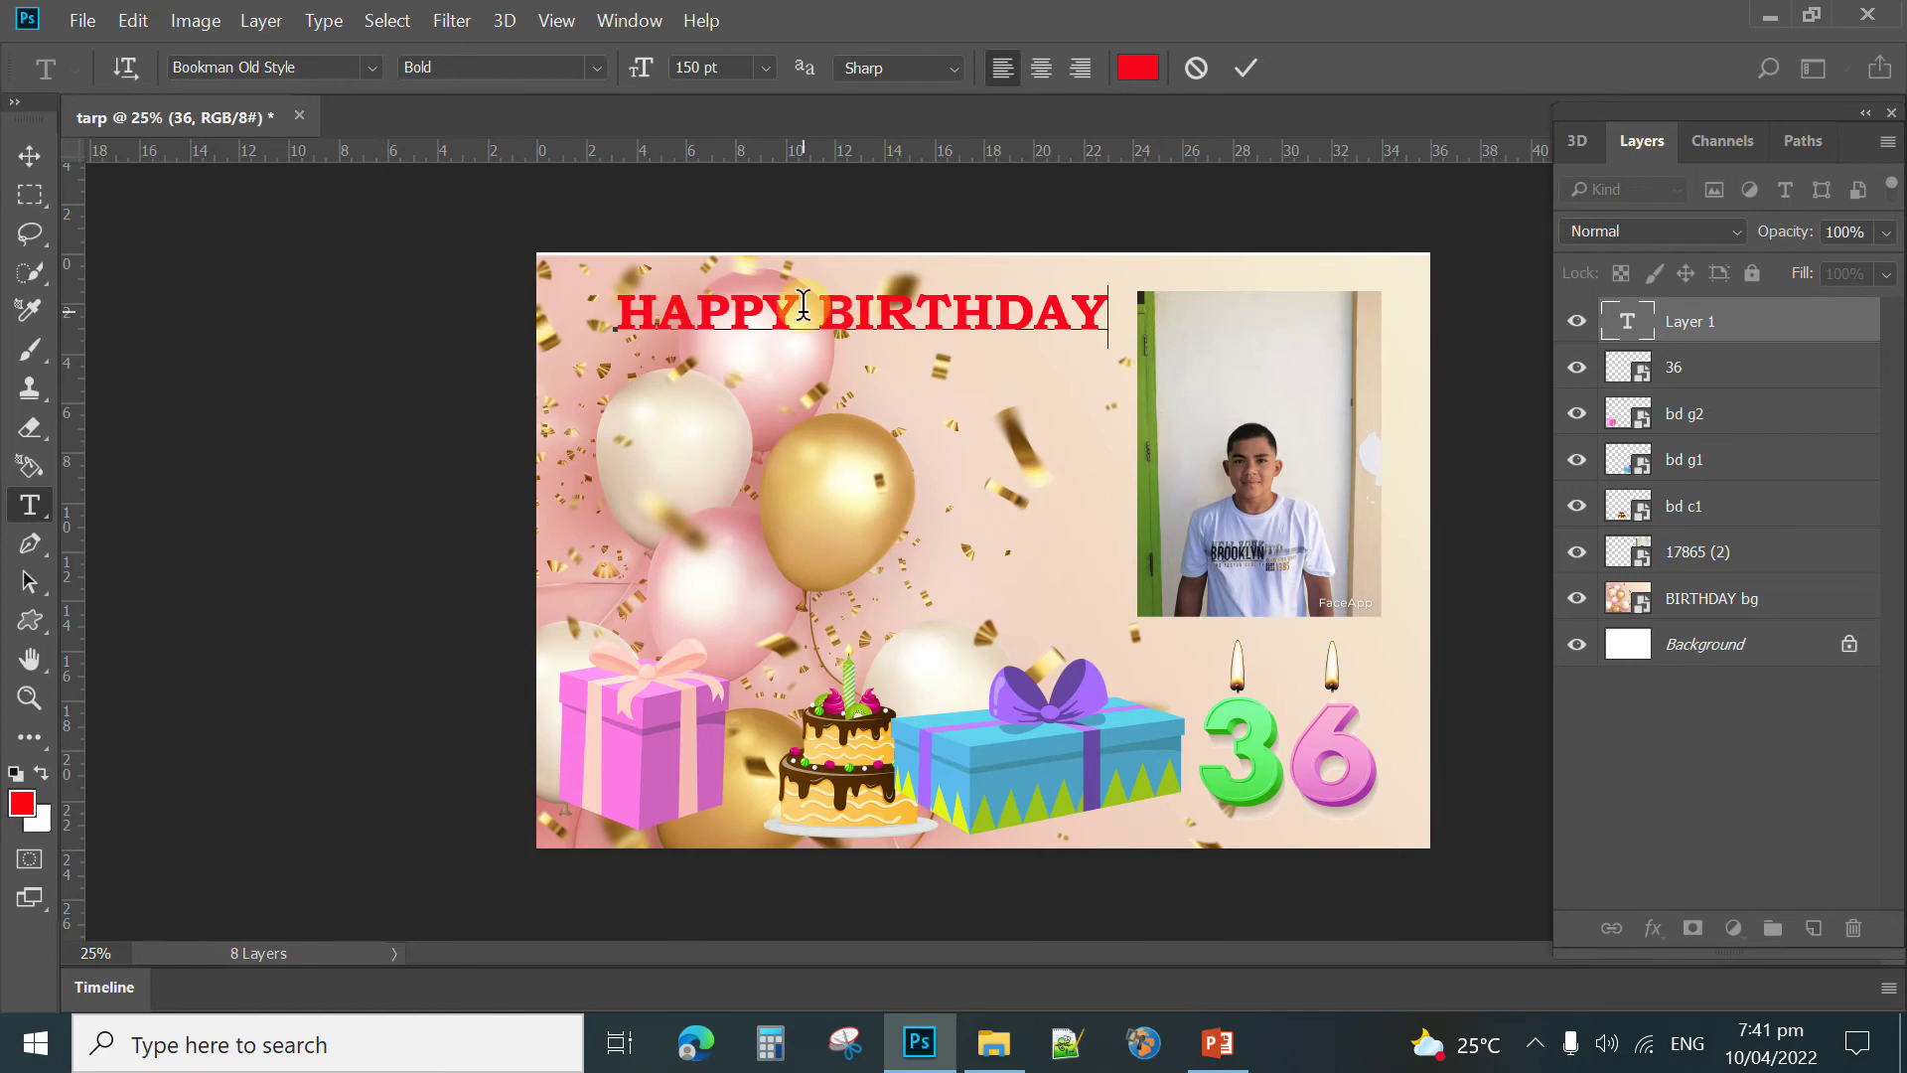
click(1249, 64)
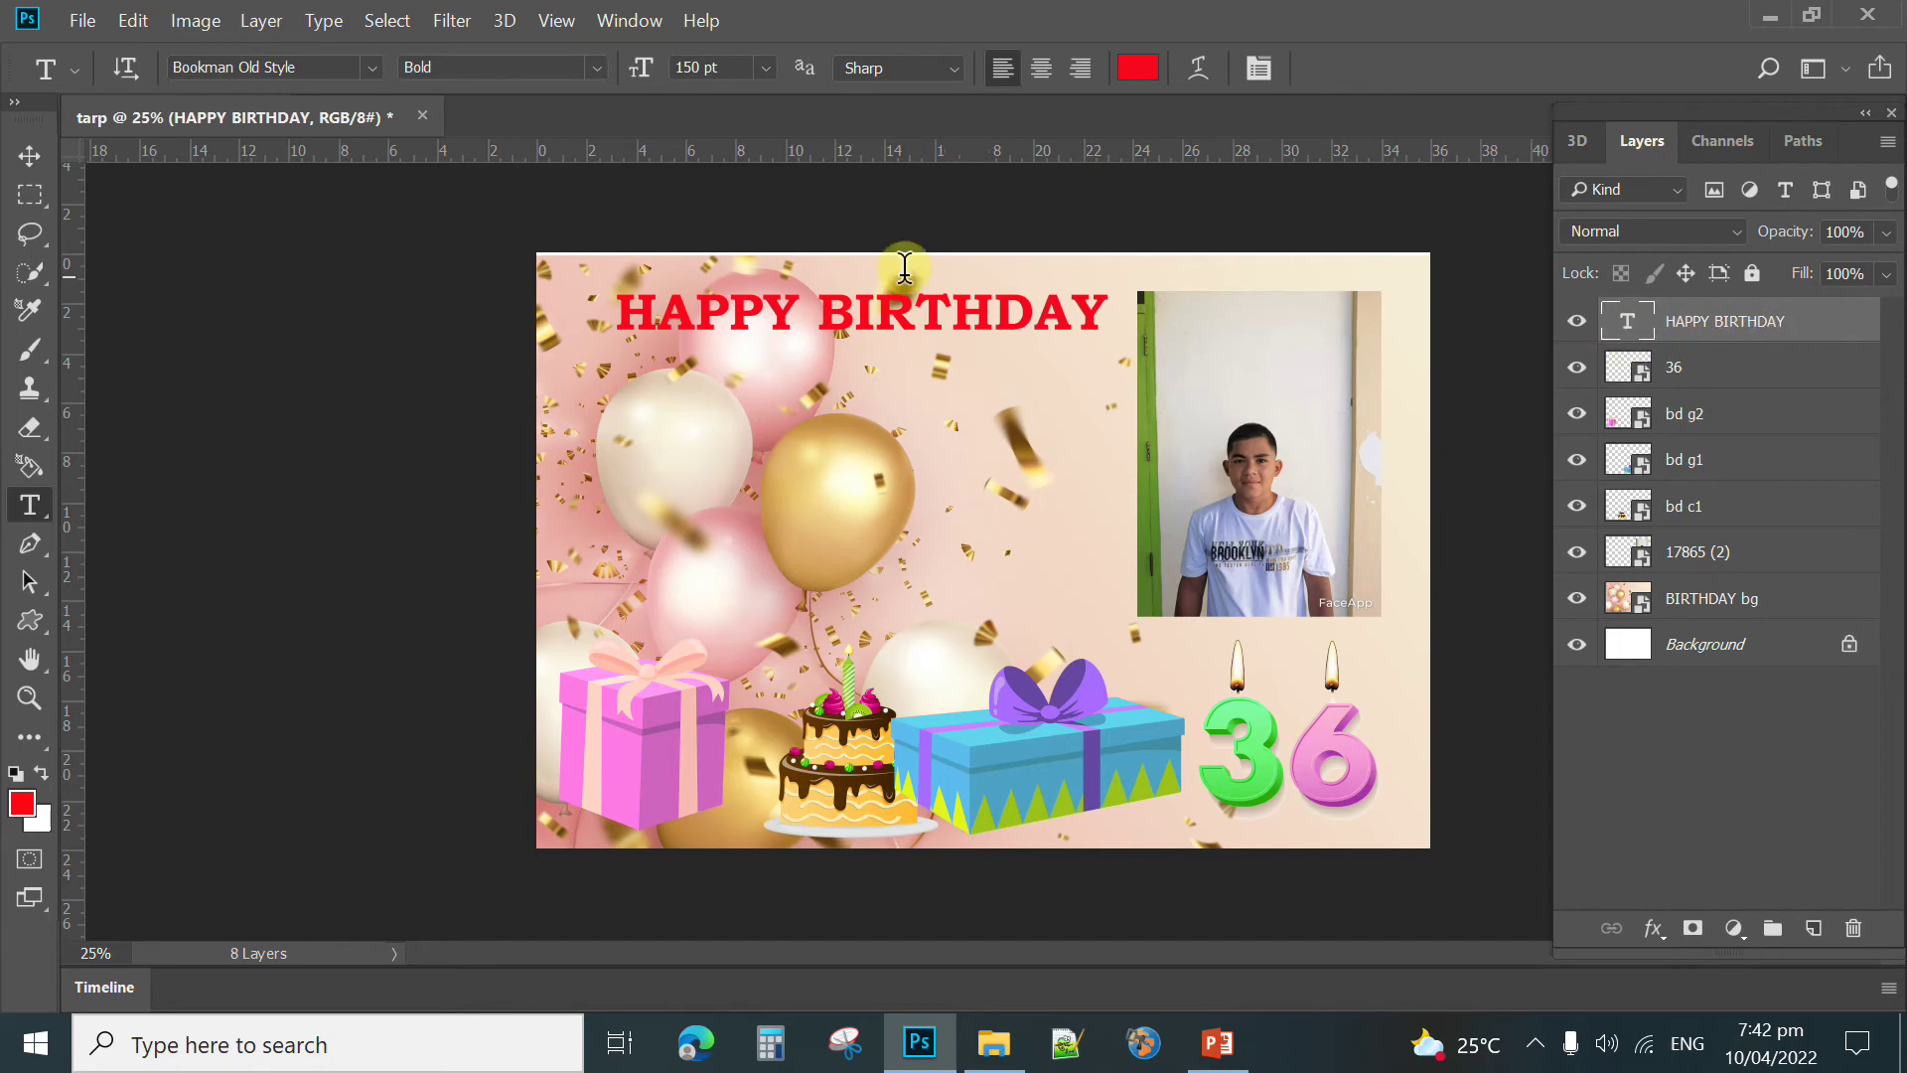
Step: Stretch the HAPPY BIRTHDAY text to about 113% wide by 177% high and position it between the canvas's left edge and the photo
click(30, 157)
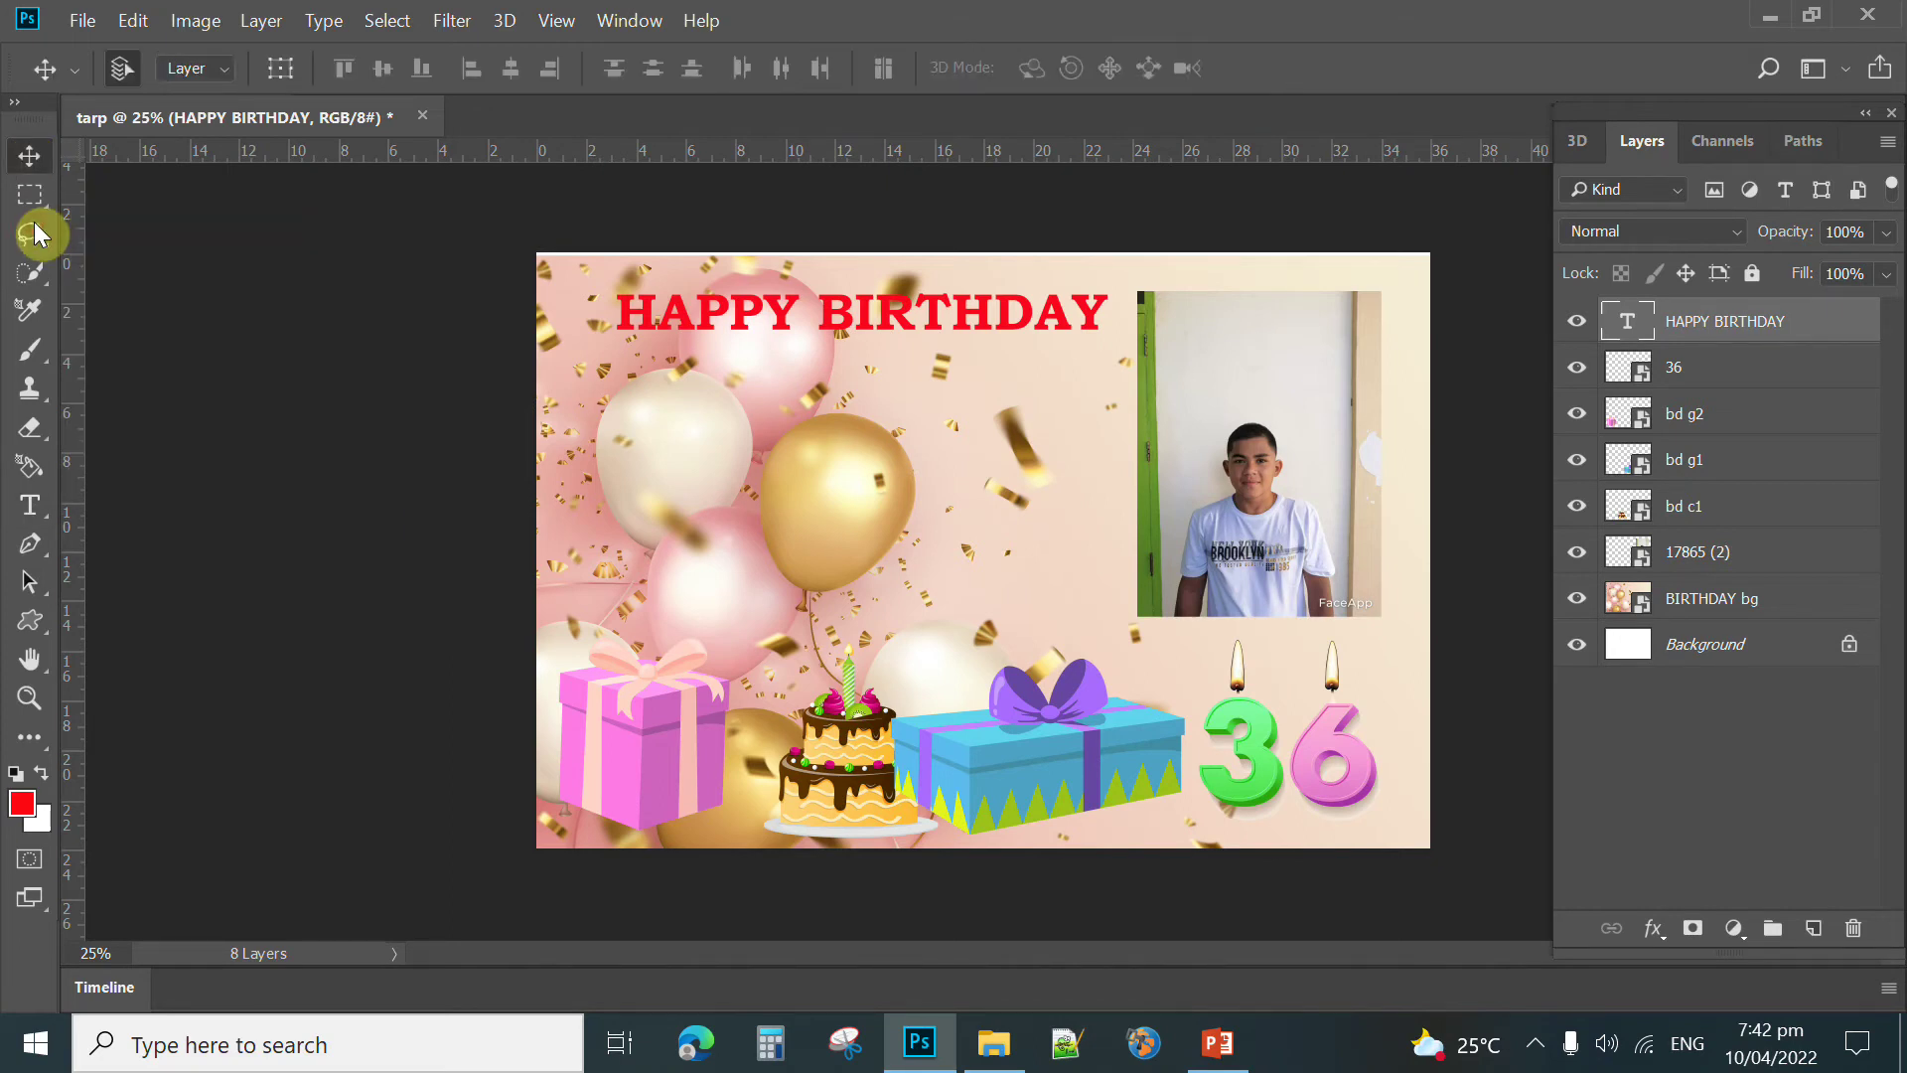
mouse_move(735, 317)
mouse_down()
mouse_move(687, 364)
mouse_move(707, 304)
mouse_up()
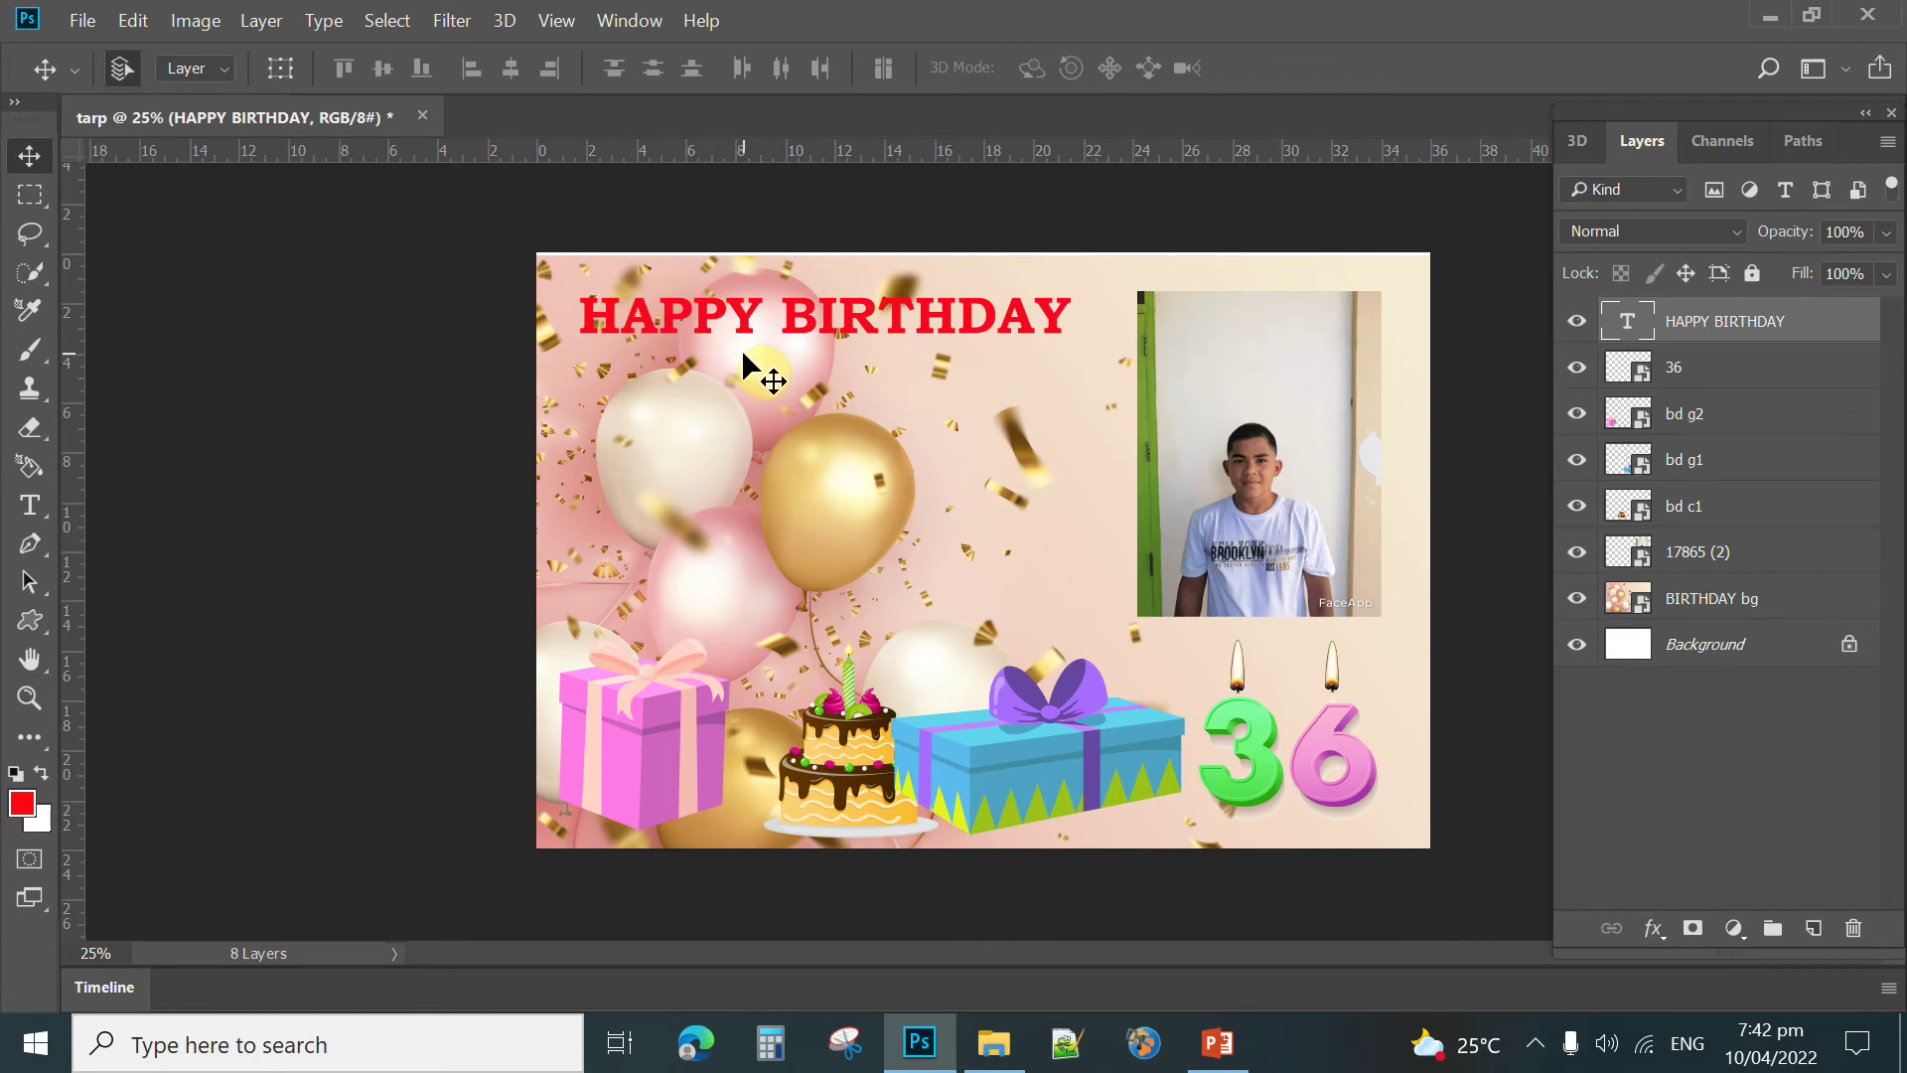
key(ctrl+t)
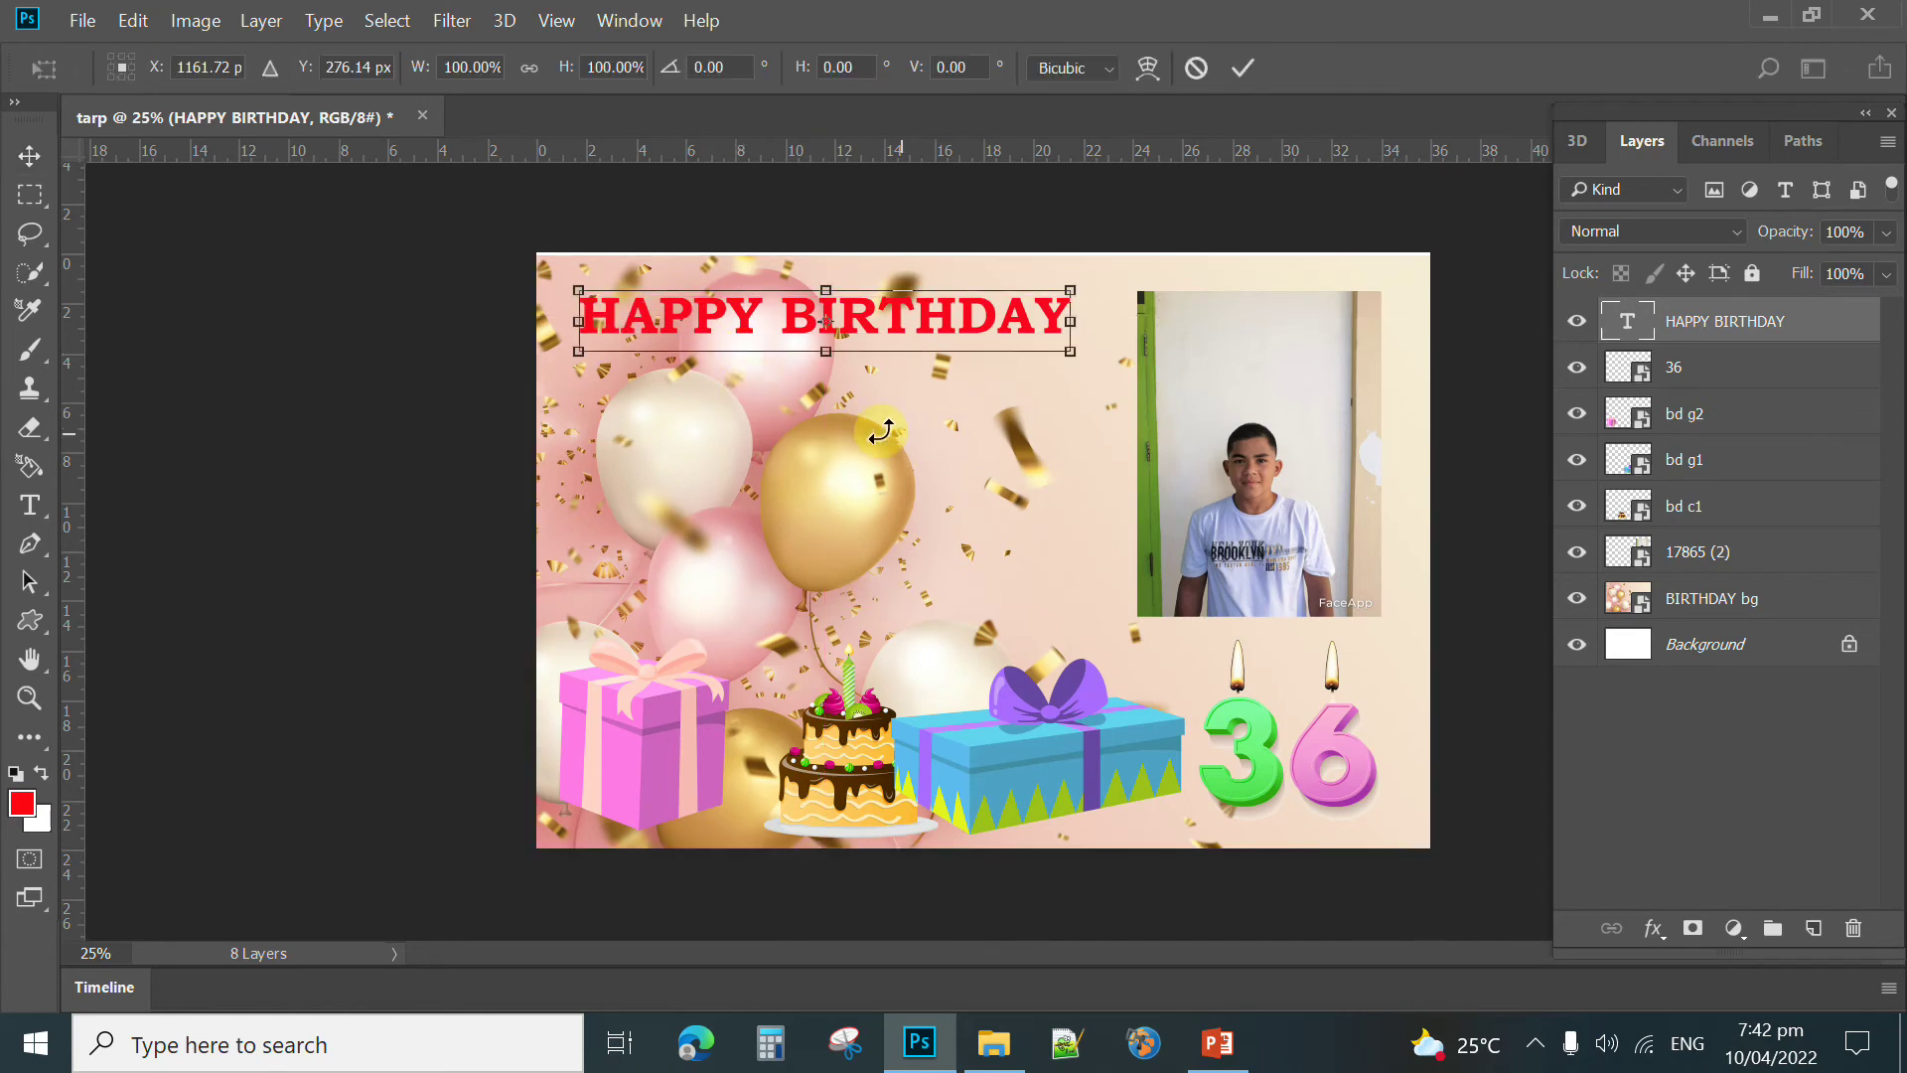
drag(827, 353, 833, 404)
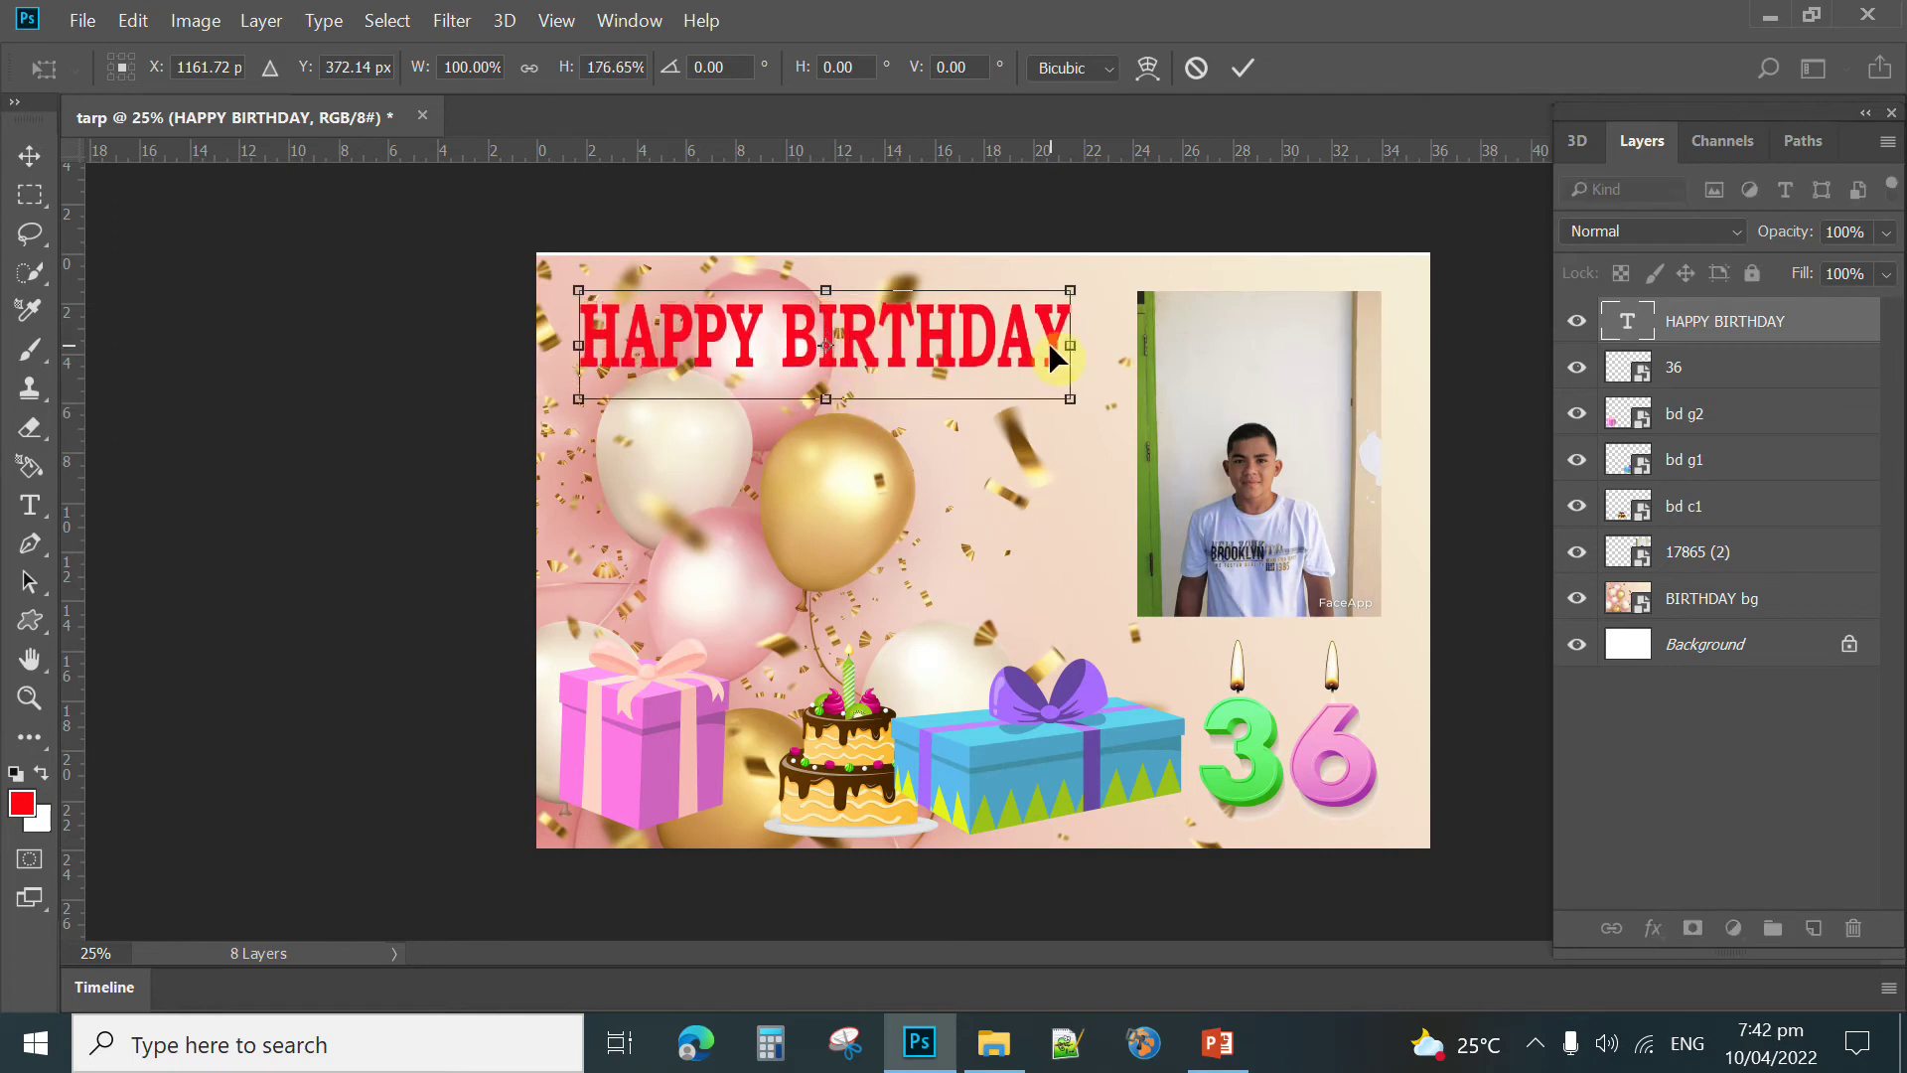
drag(1070, 345, 1115, 346)
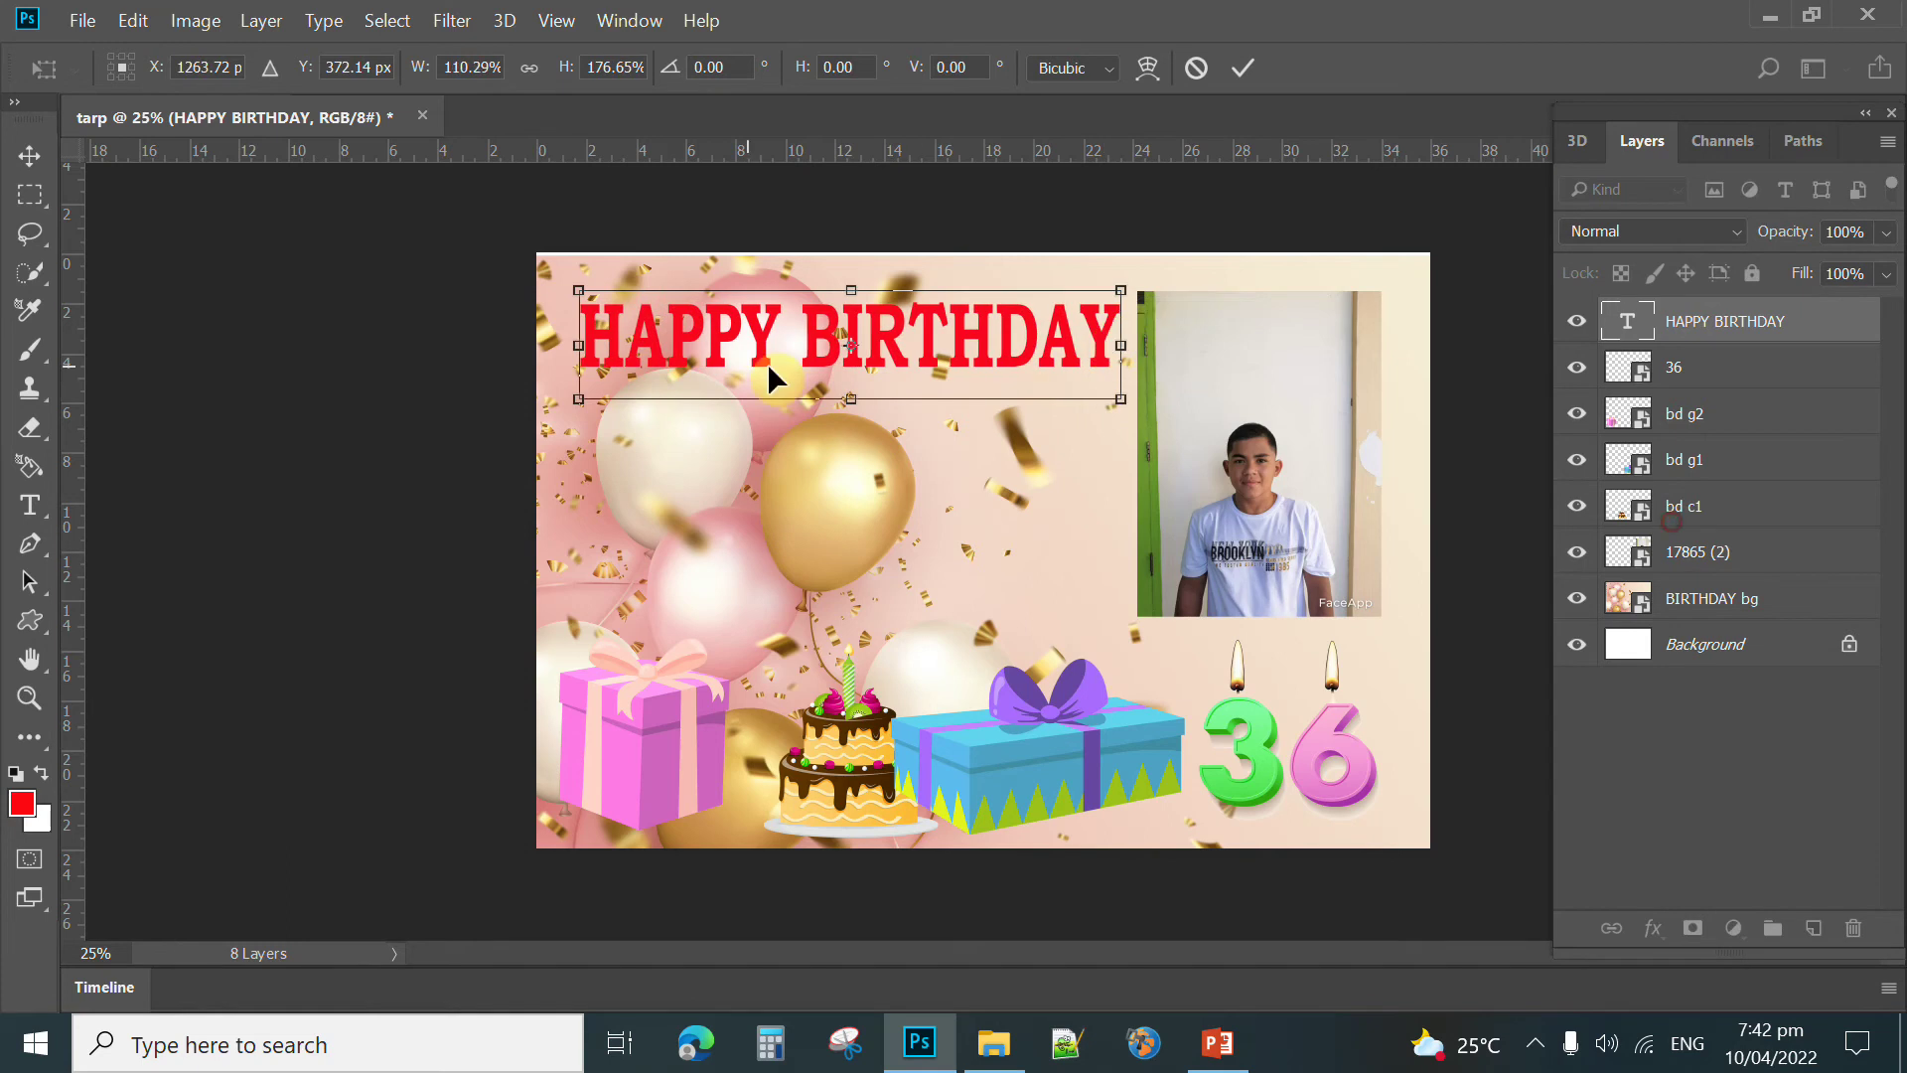
drag(582, 345, 568, 345)
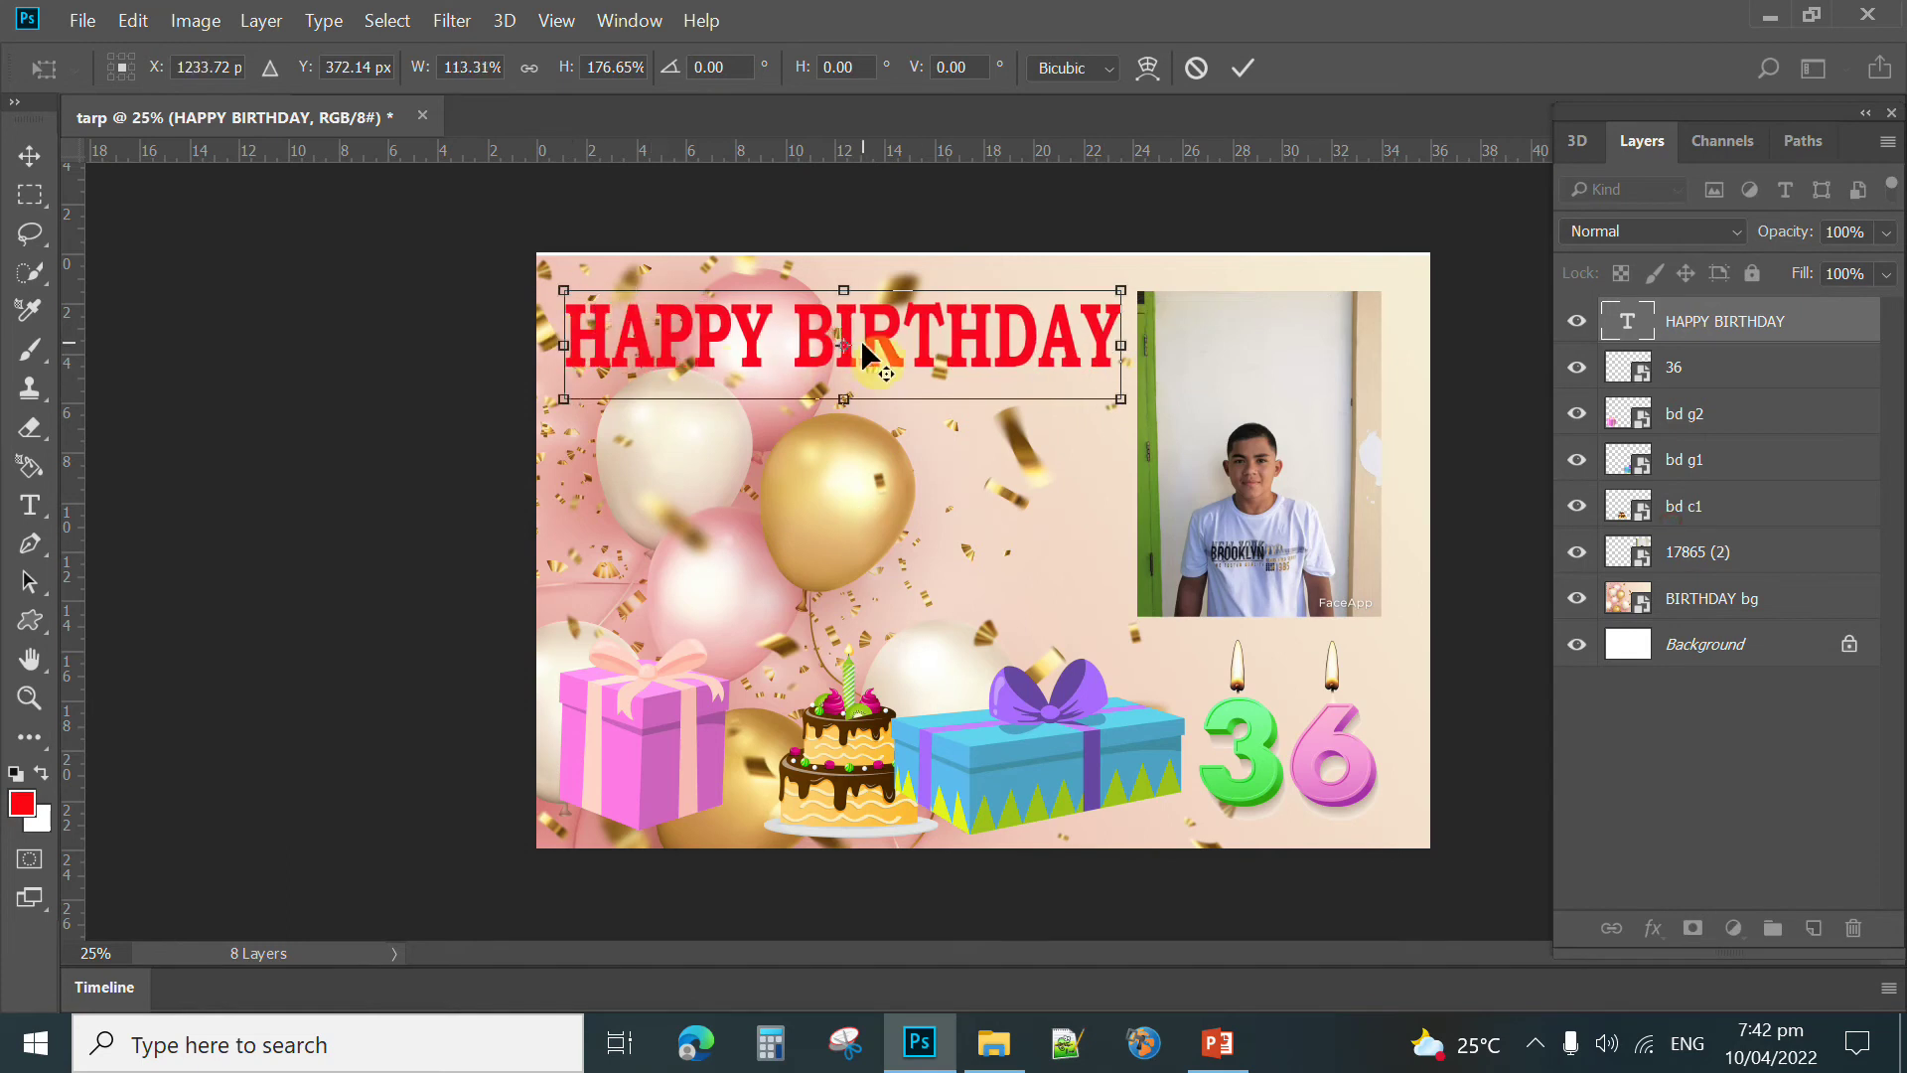
drag(885, 349, 887, 354)
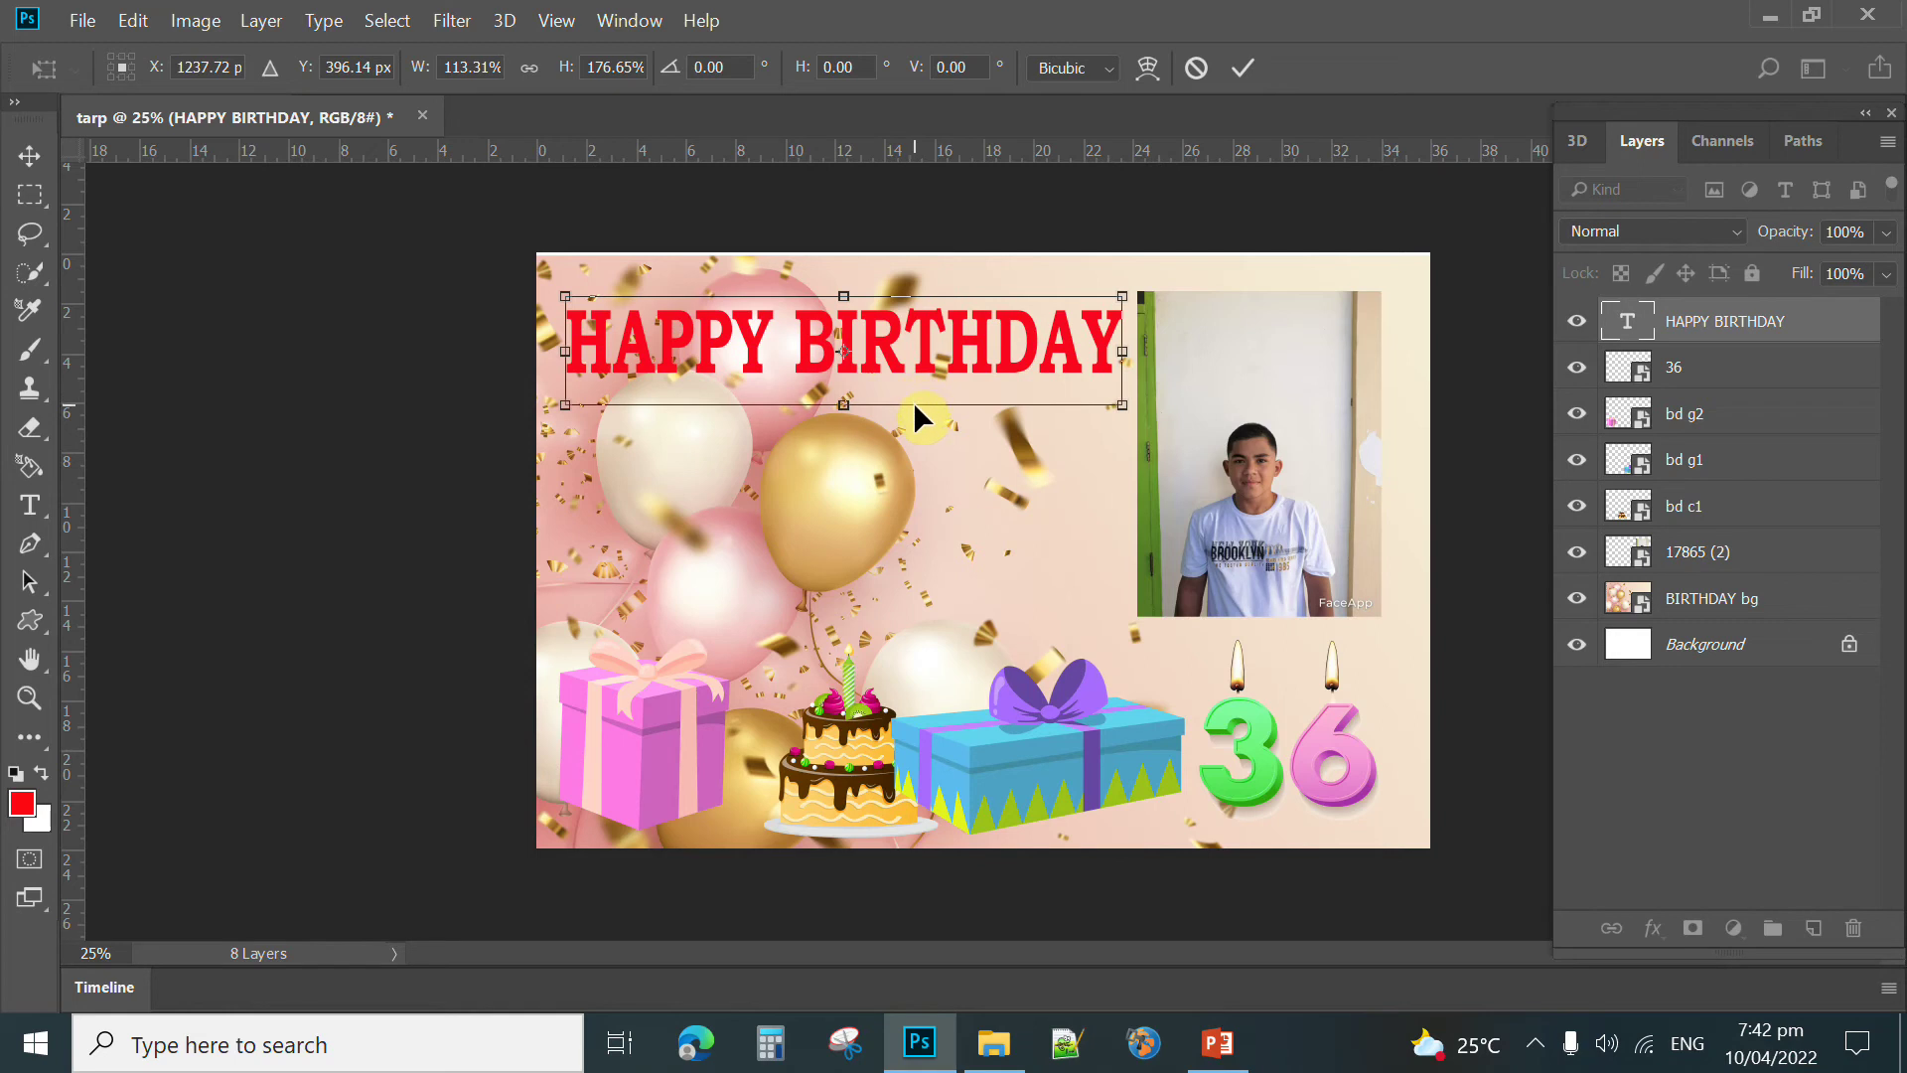
key(Return)
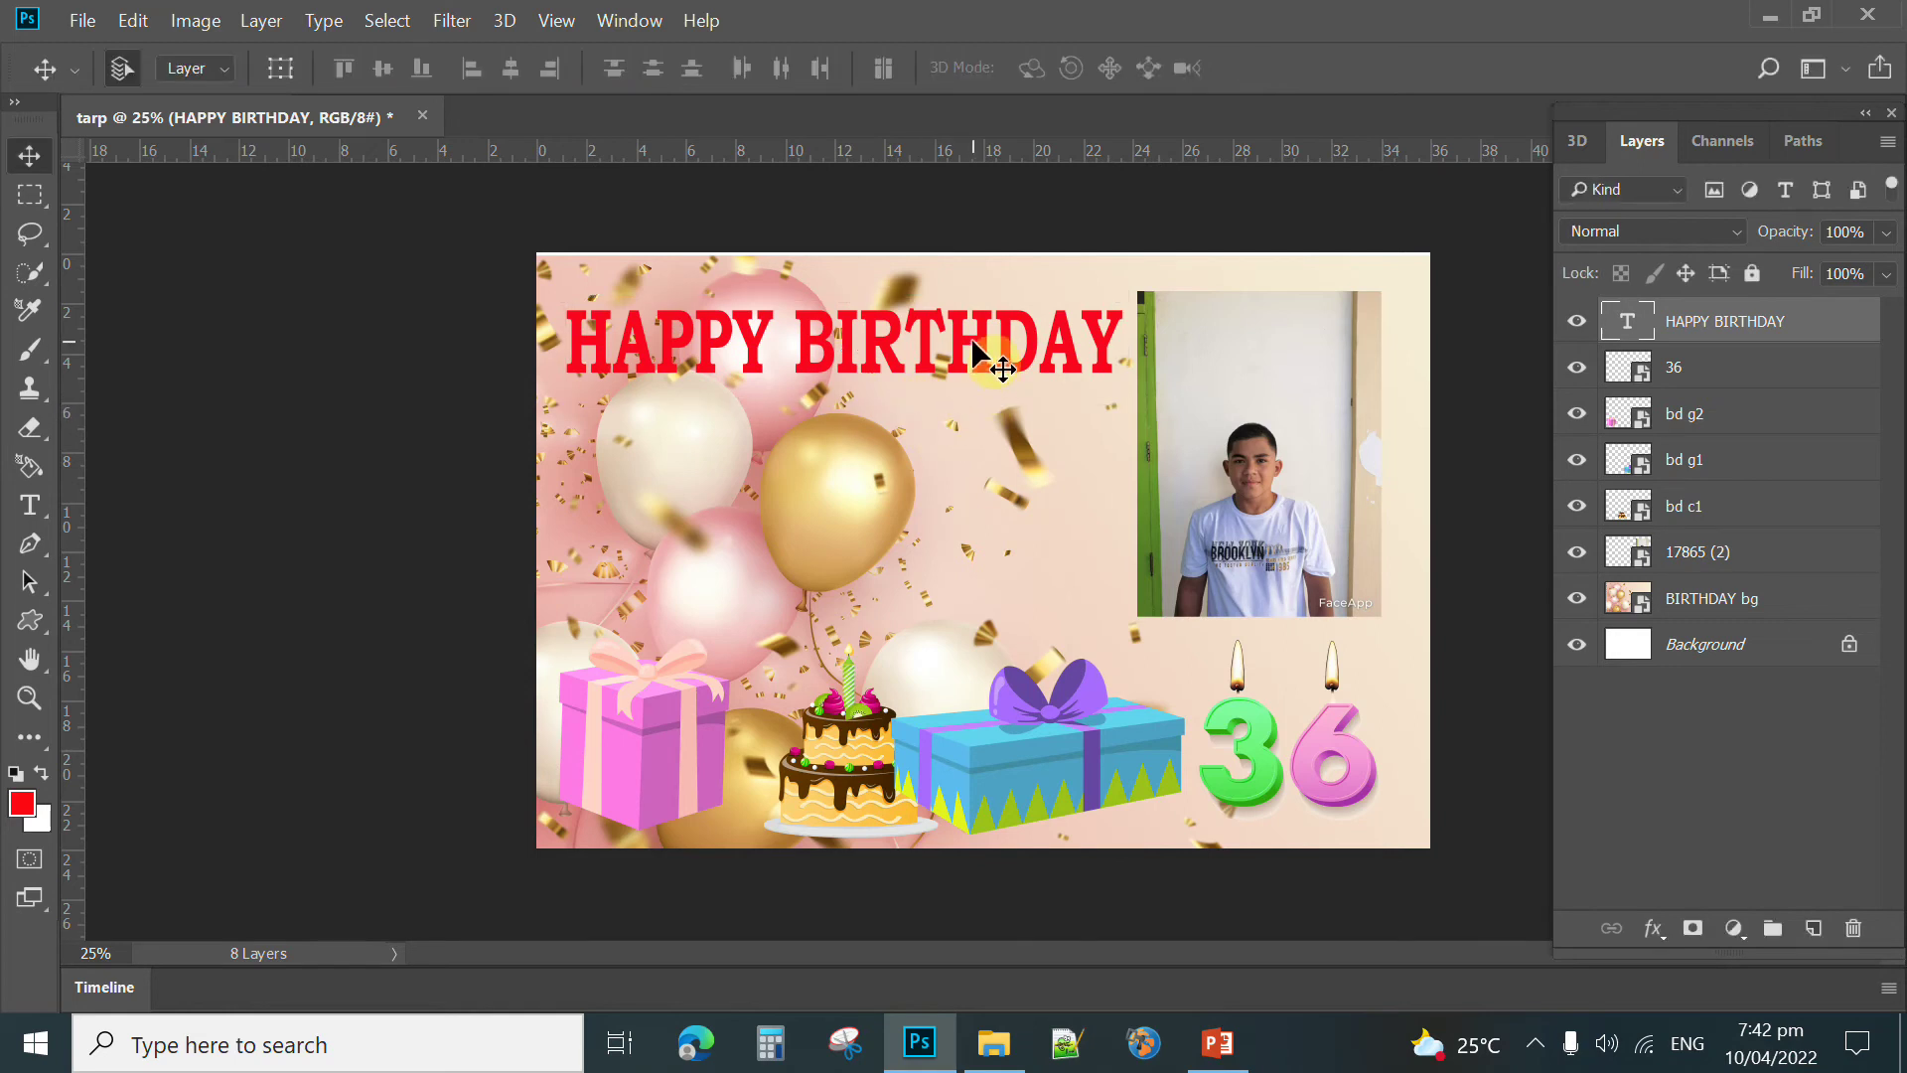
drag(970, 339, 962, 339)
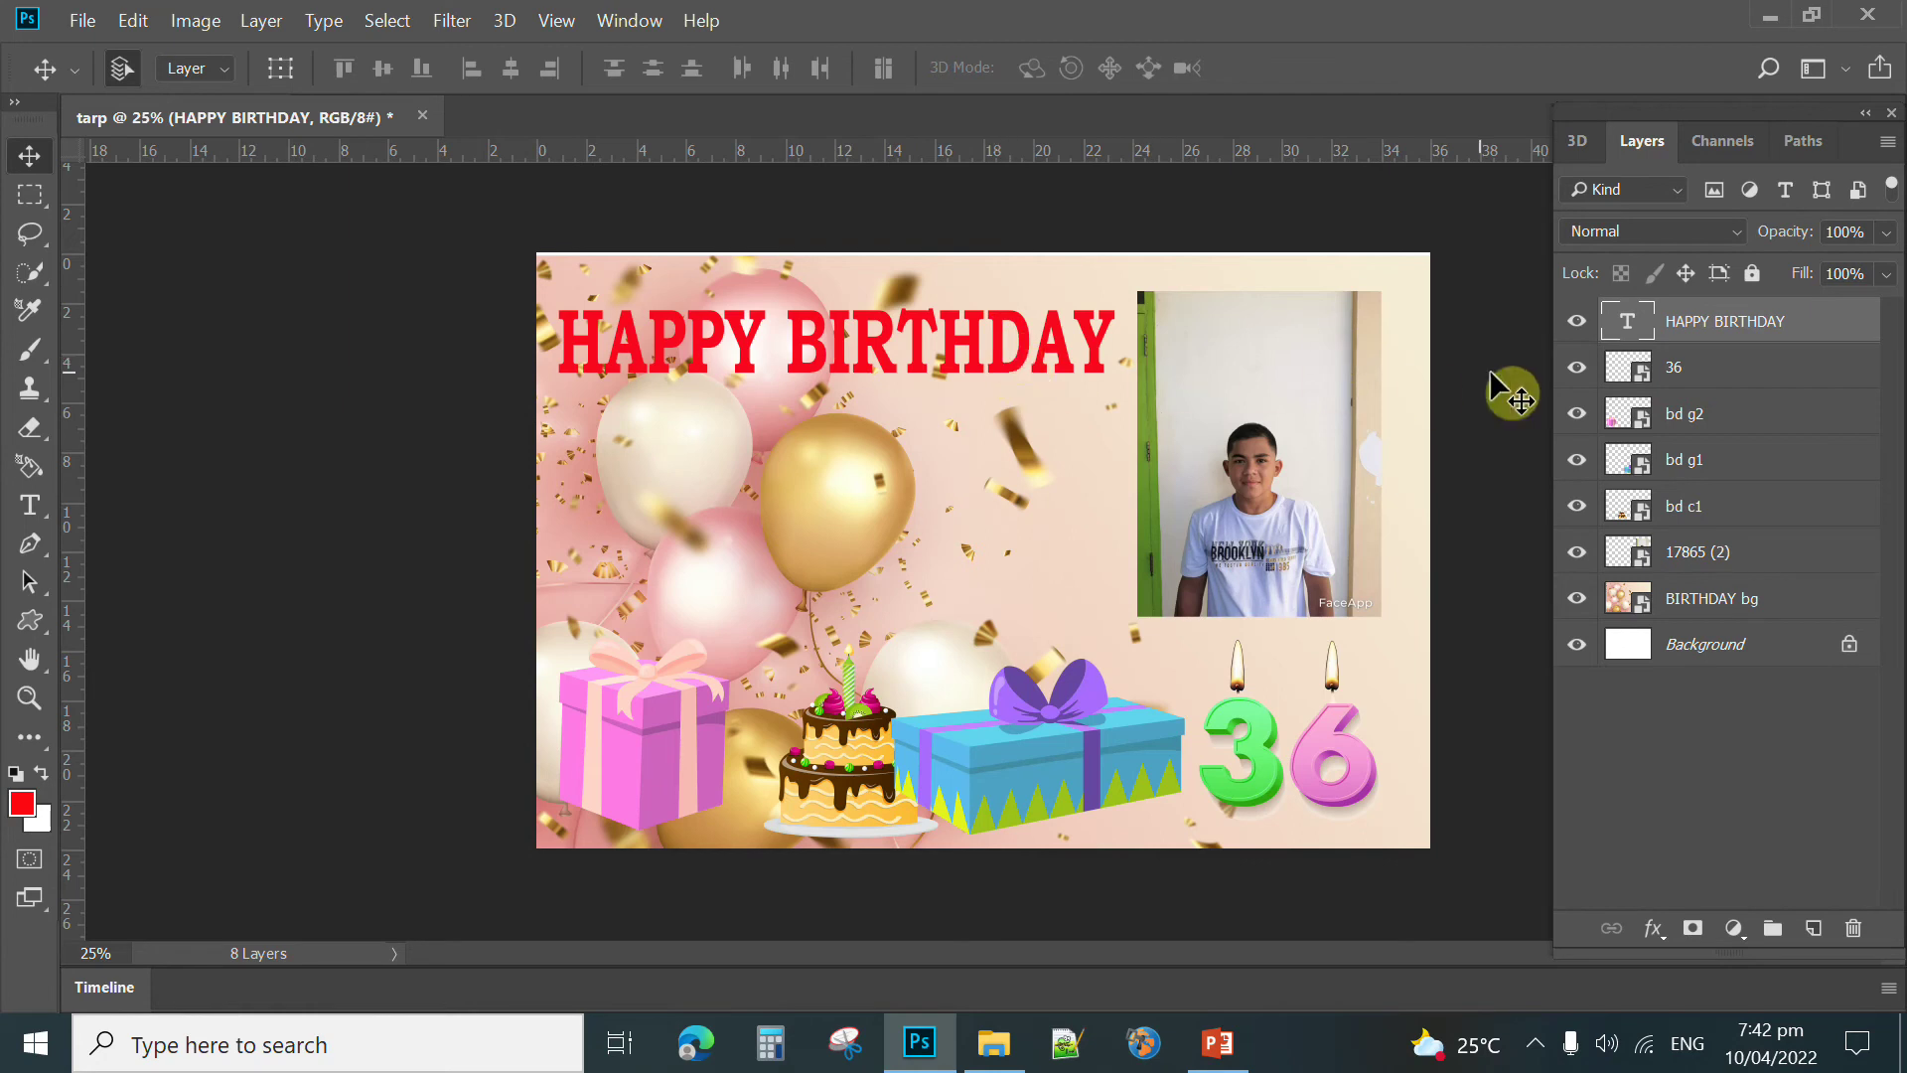
Step: Change the HAPPY BIRTHDAY text's font to Cooper Black
double_click(1630, 323)
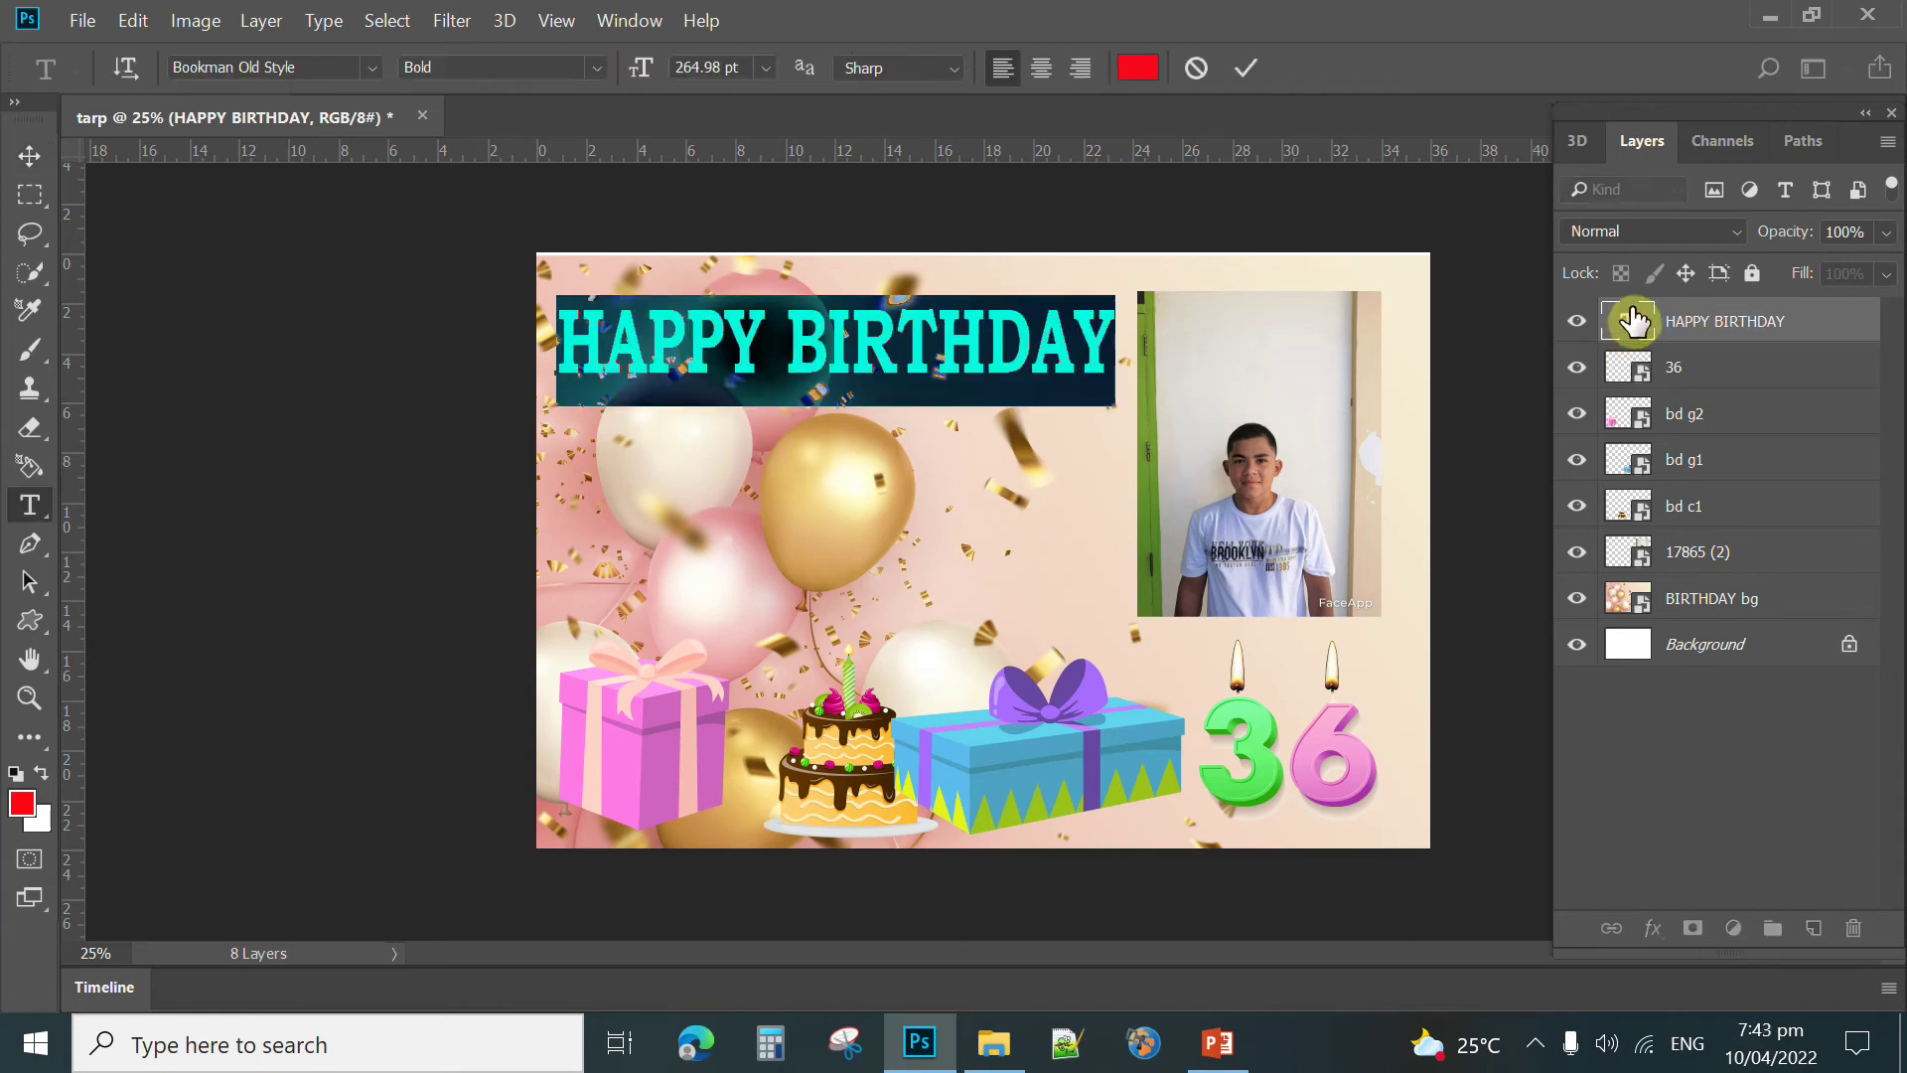
click(374, 66)
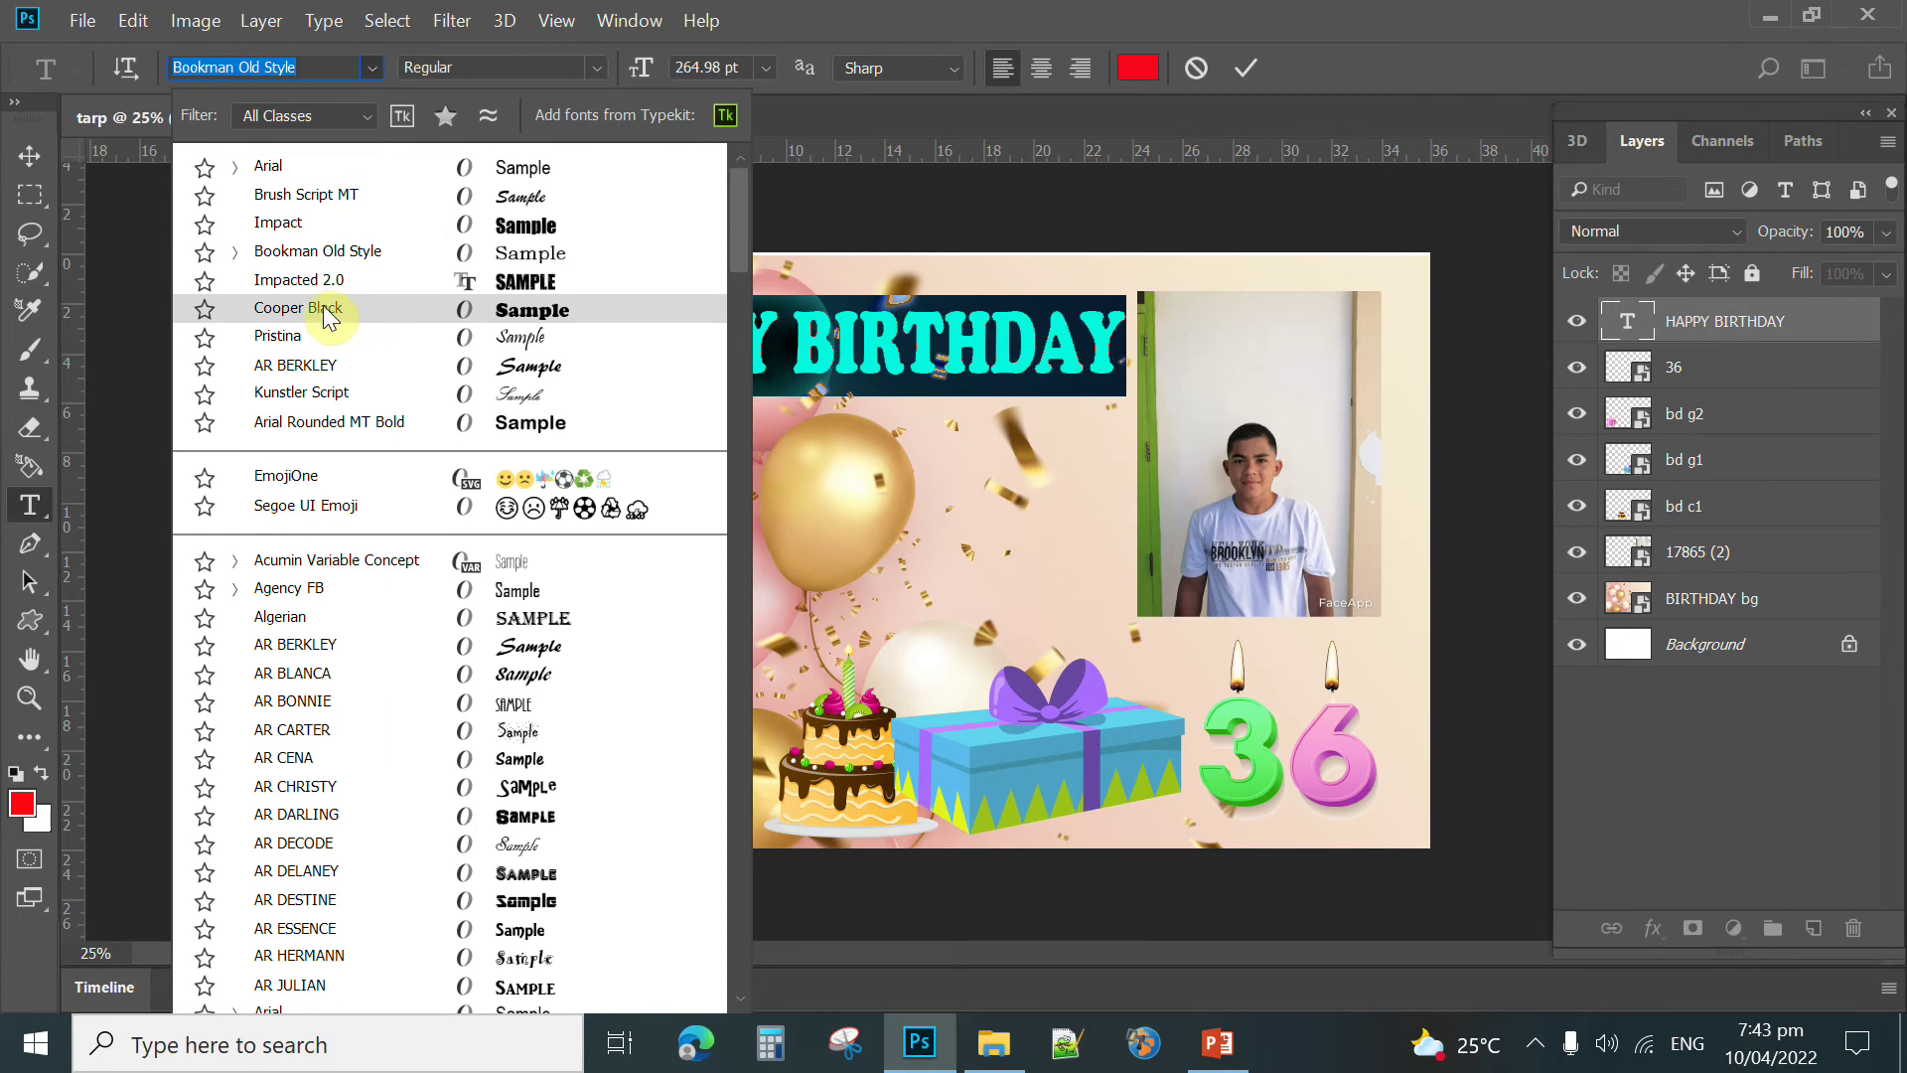
click(324, 314)
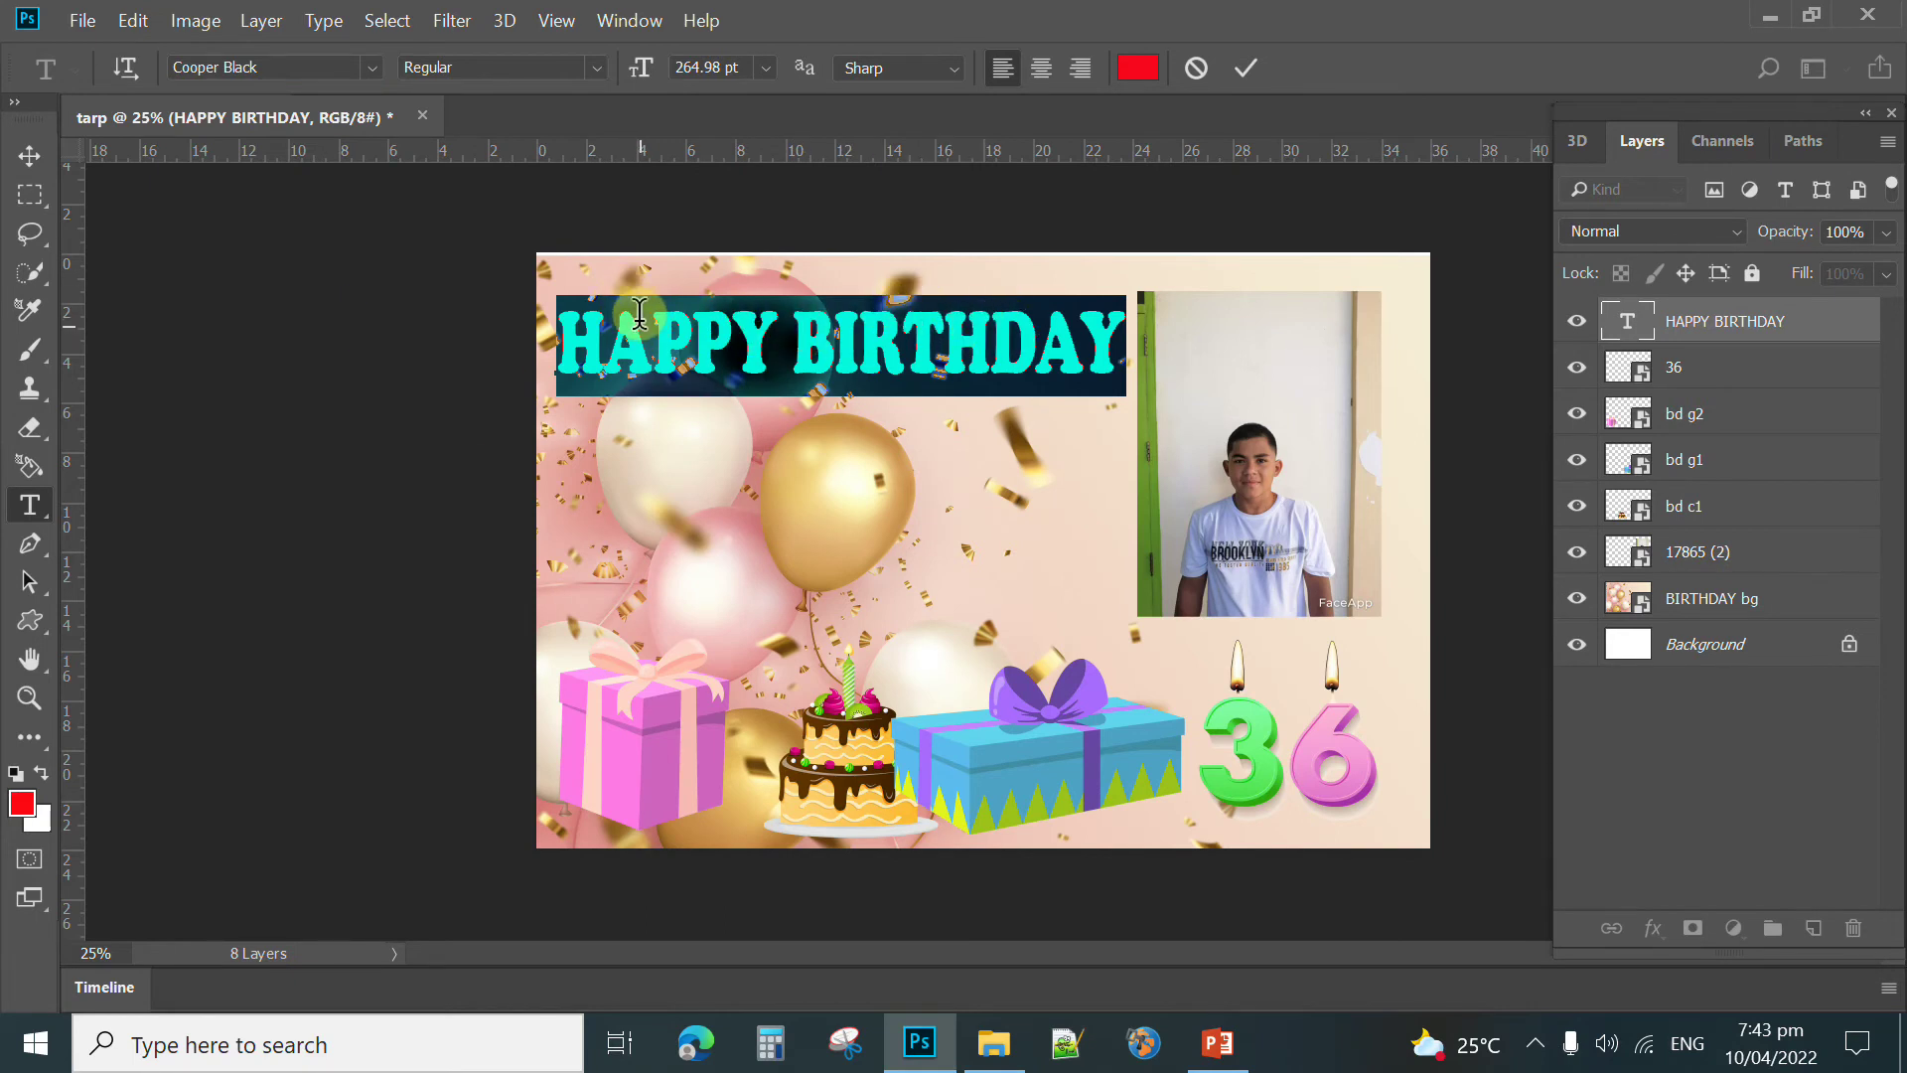
click(766, 68)
click(769, 66)
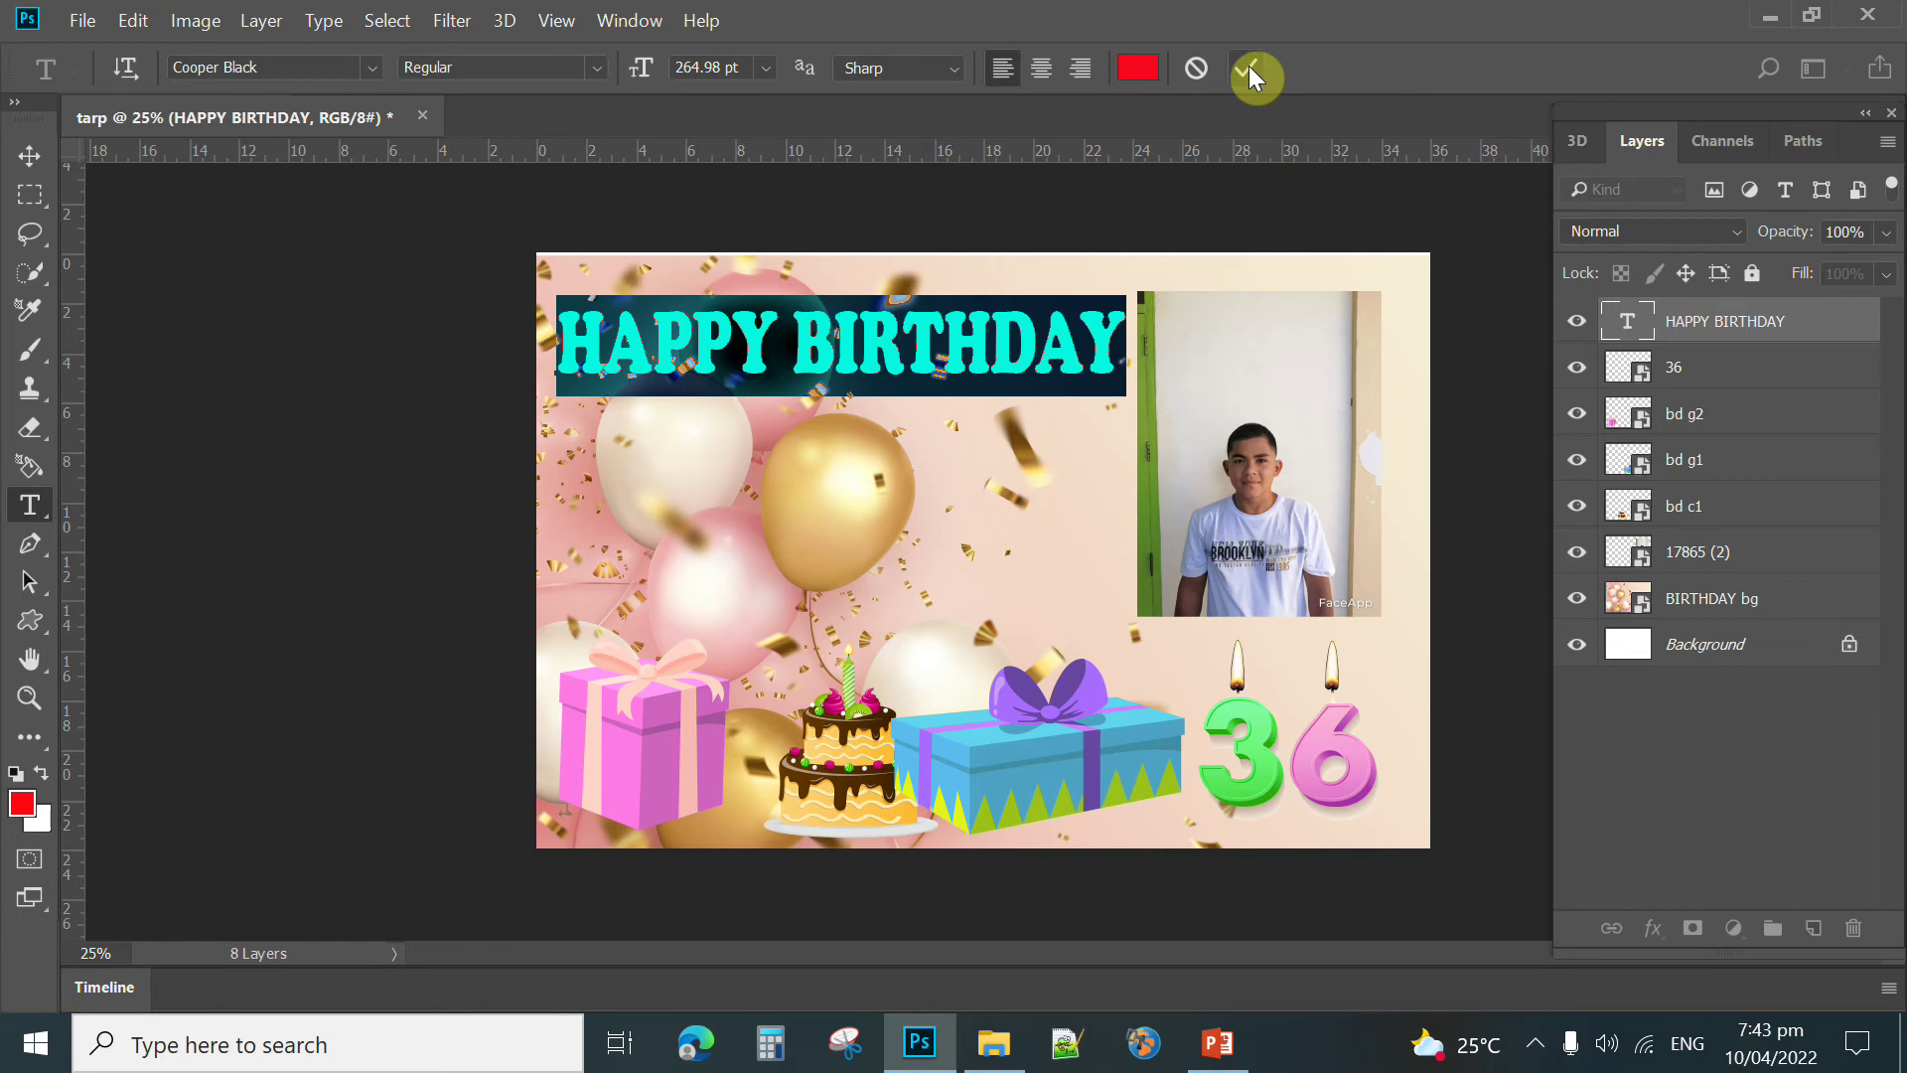
Step: Recolor the HAPPY BIRTHDAY text green (#03b20c) and commit the text edit
click(1152, 71)
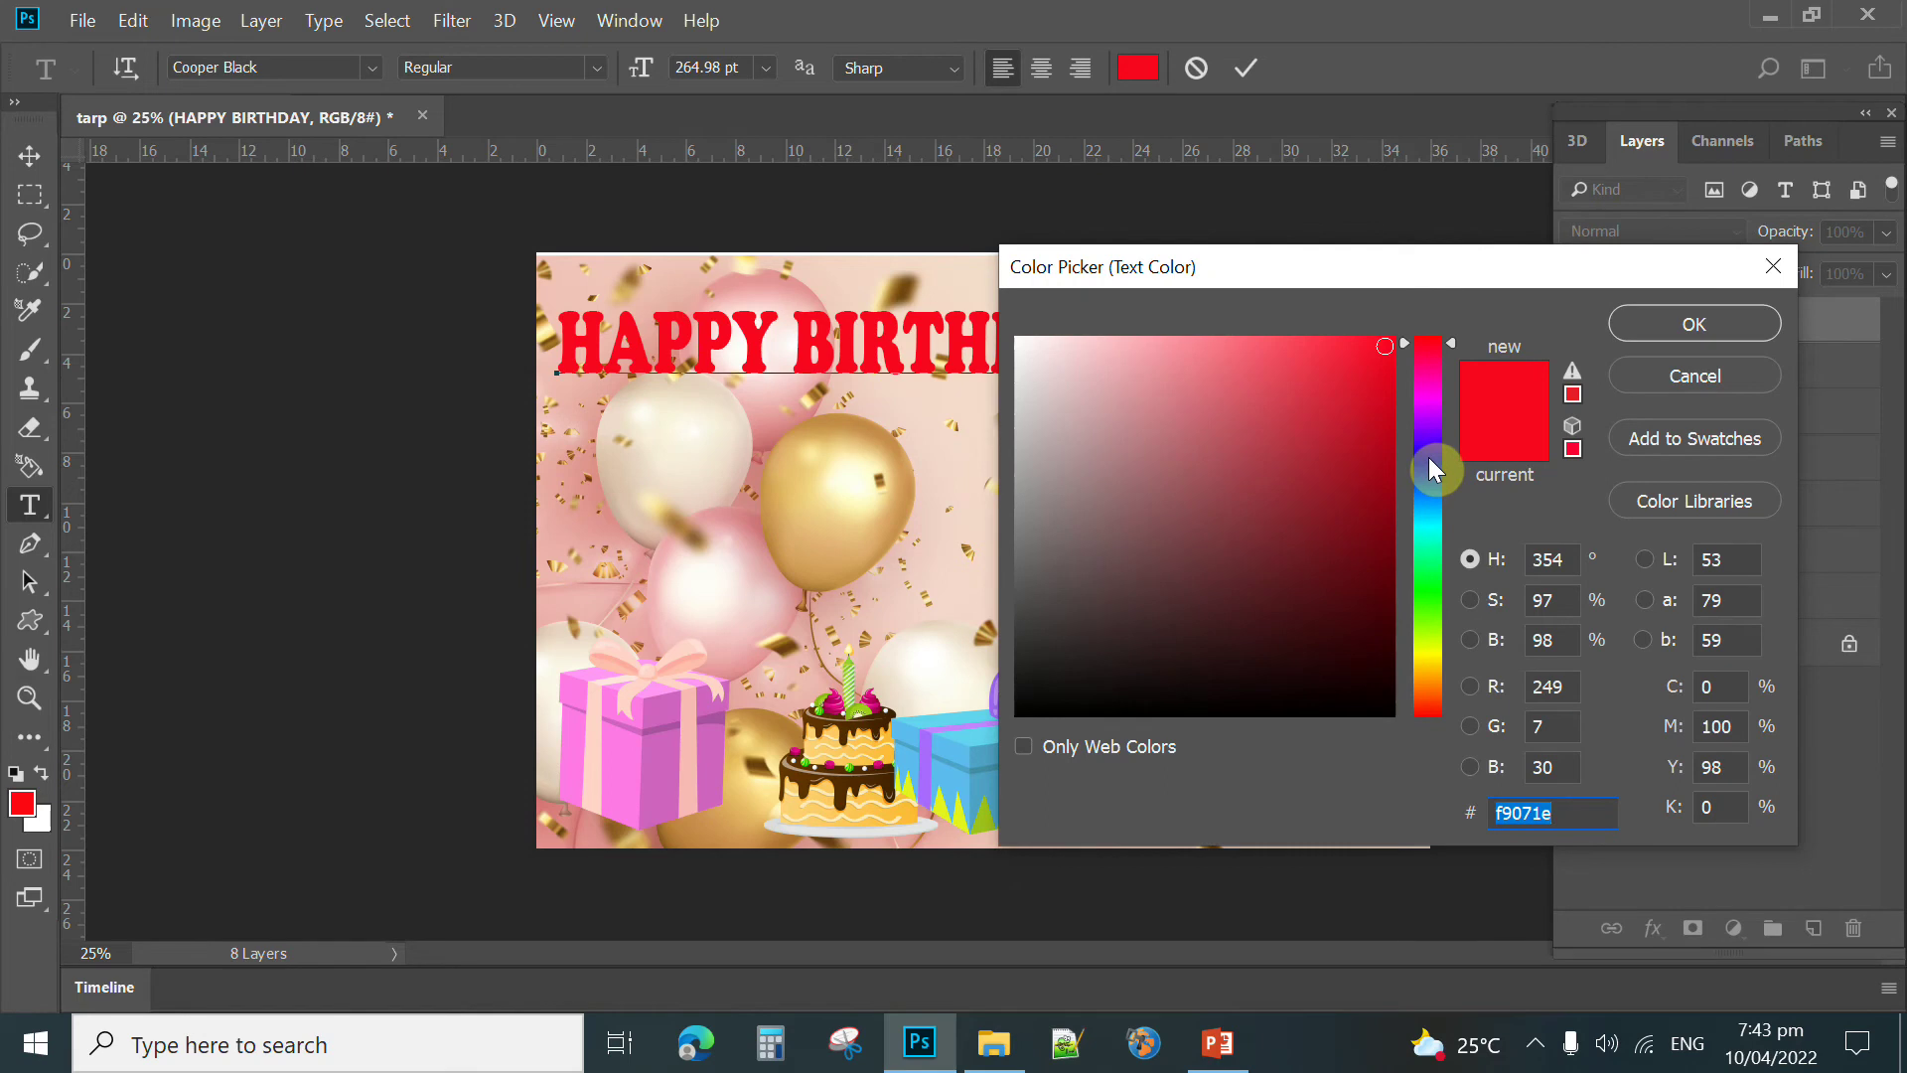
click(1430, 588)
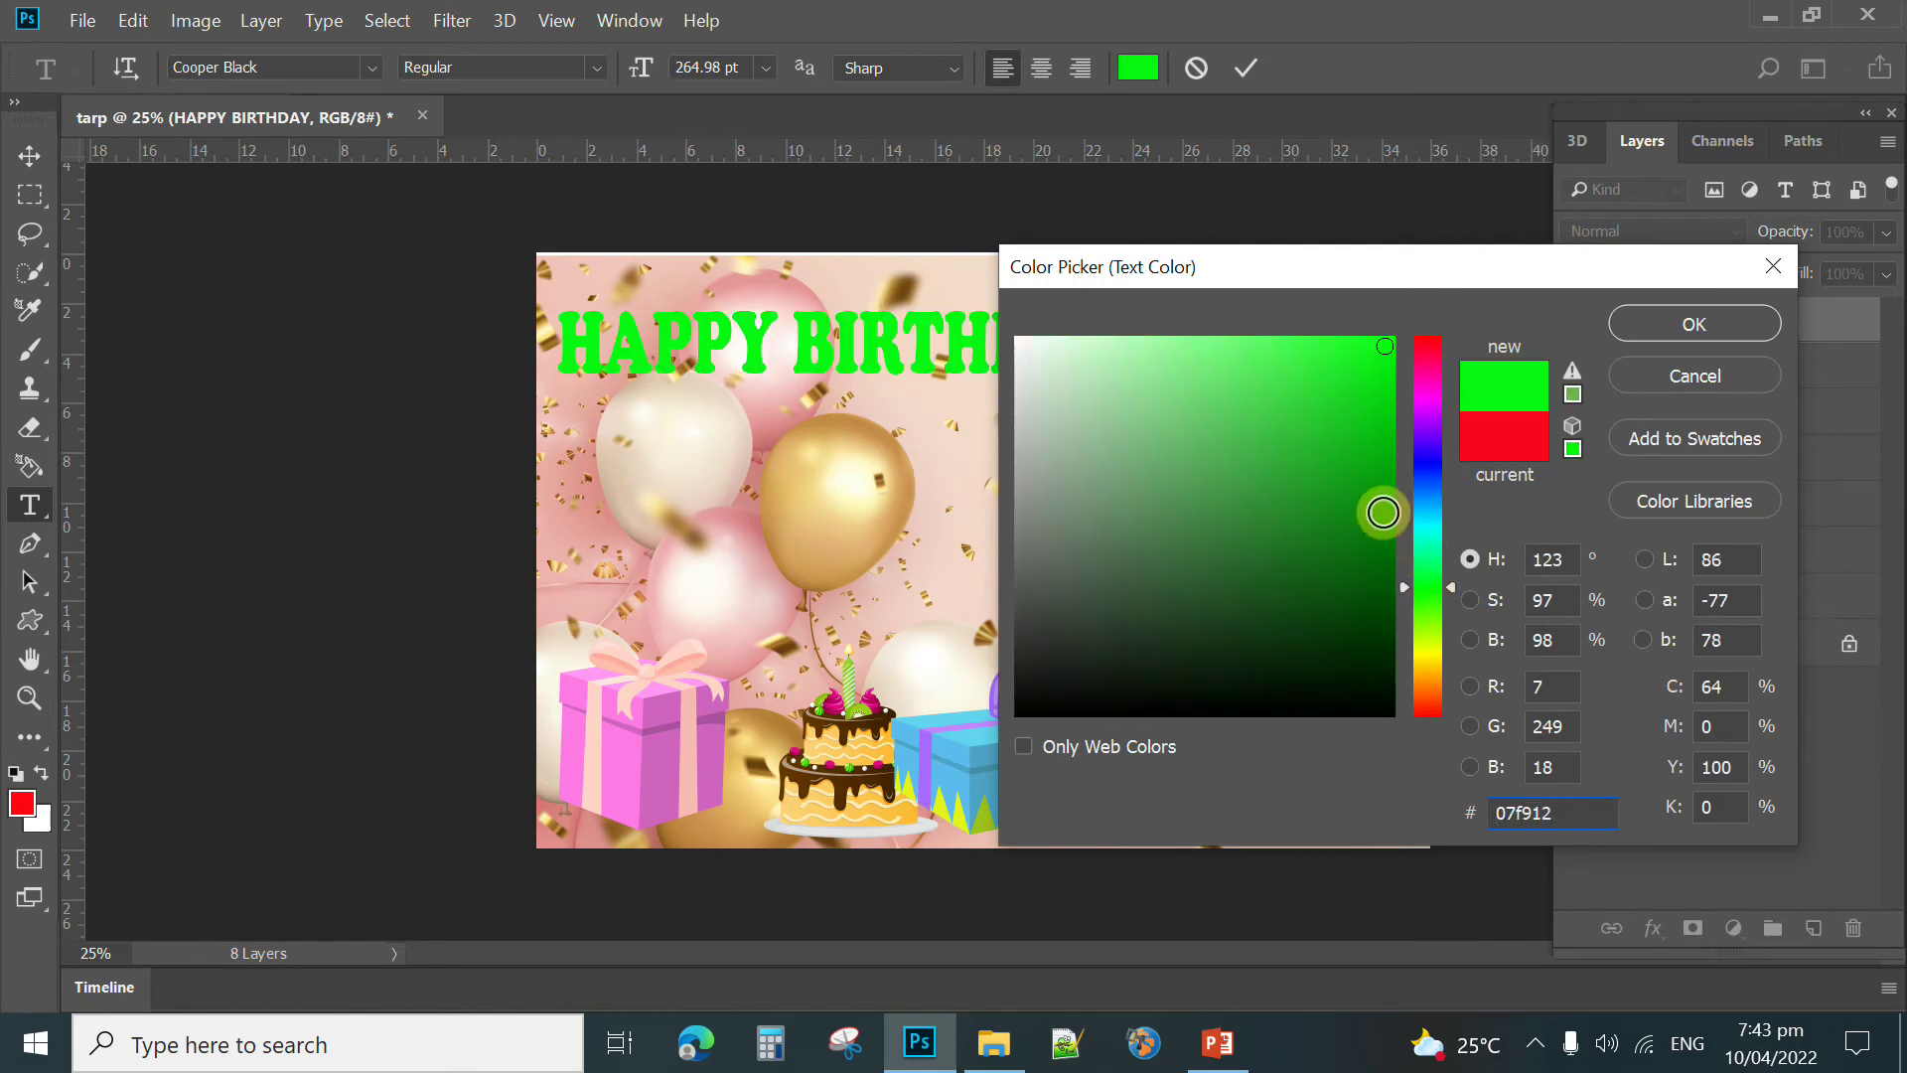
mouse_move(1383, 513)
mouse_down()
mouse_move(1385, 561)
mouse_move(1385, 397)
mouse_move(1387, 451)
mouse_up()
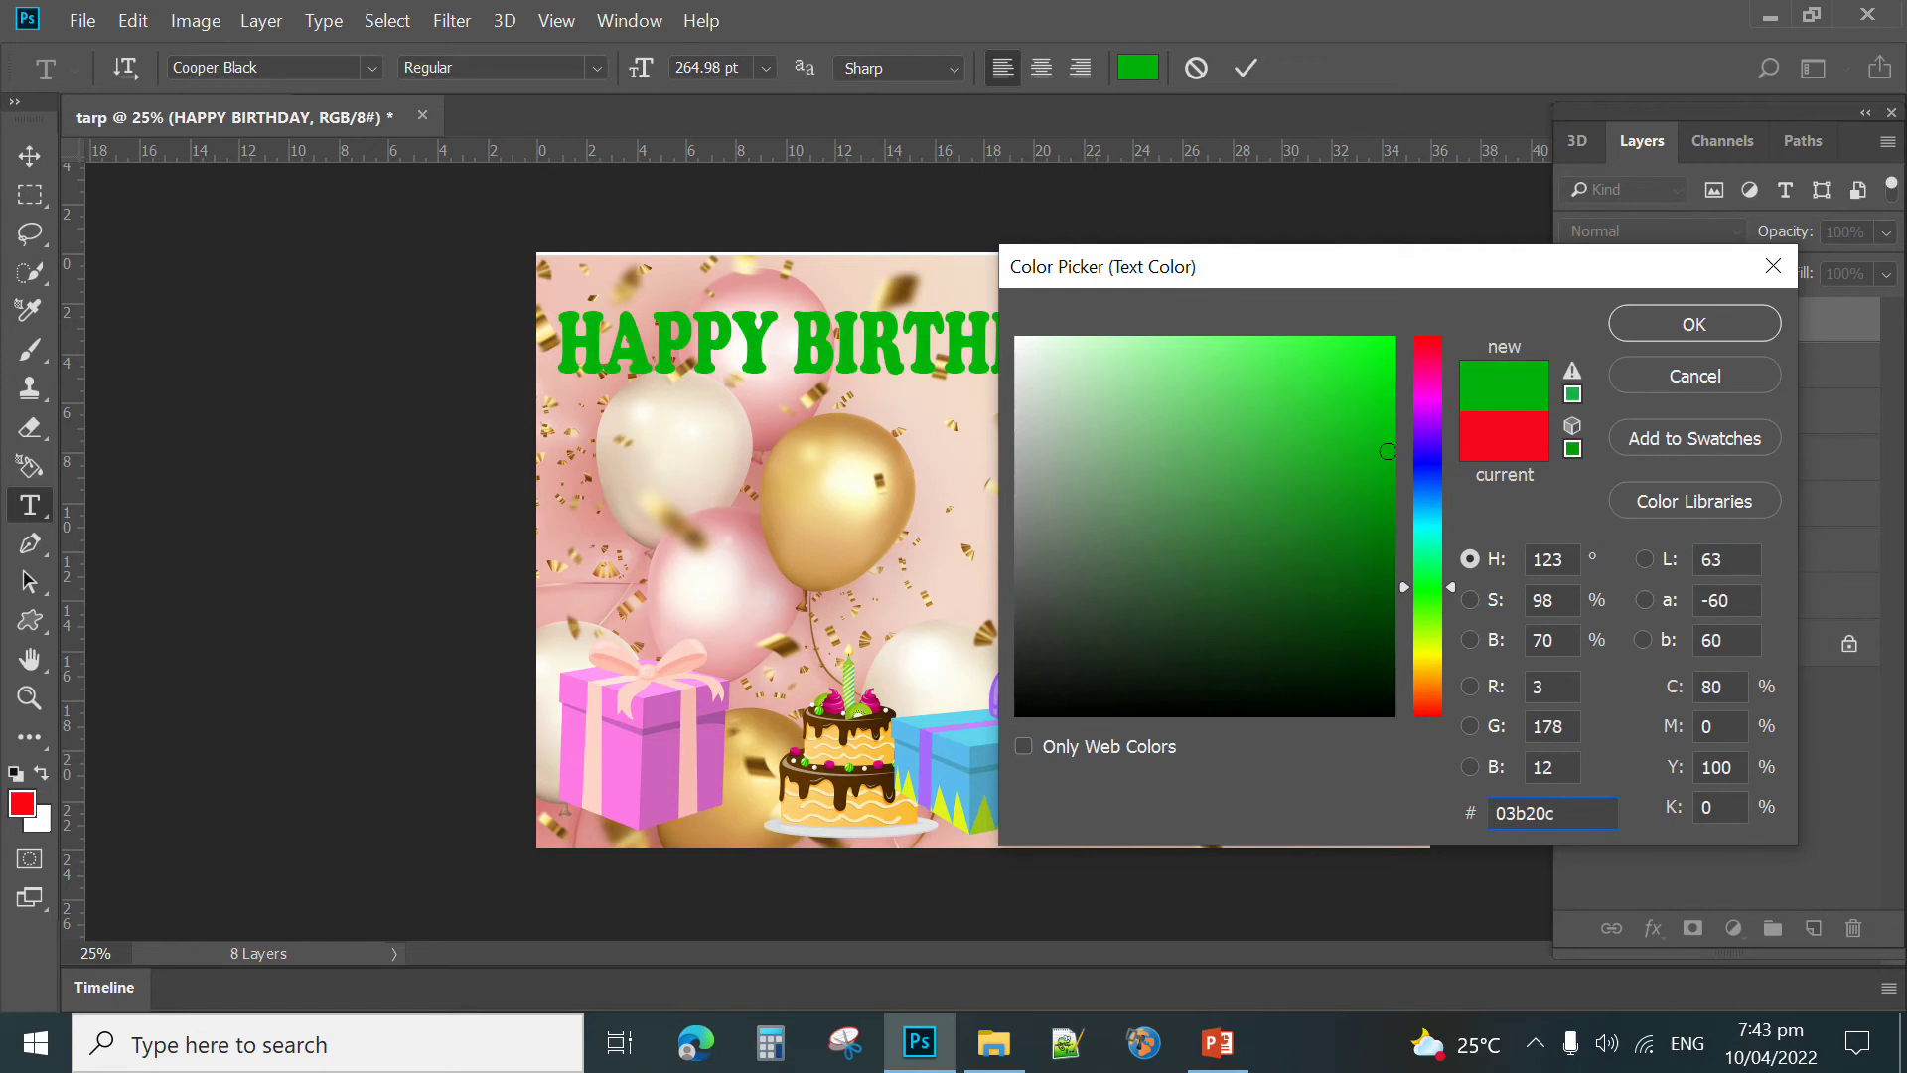
click(1639, 323)
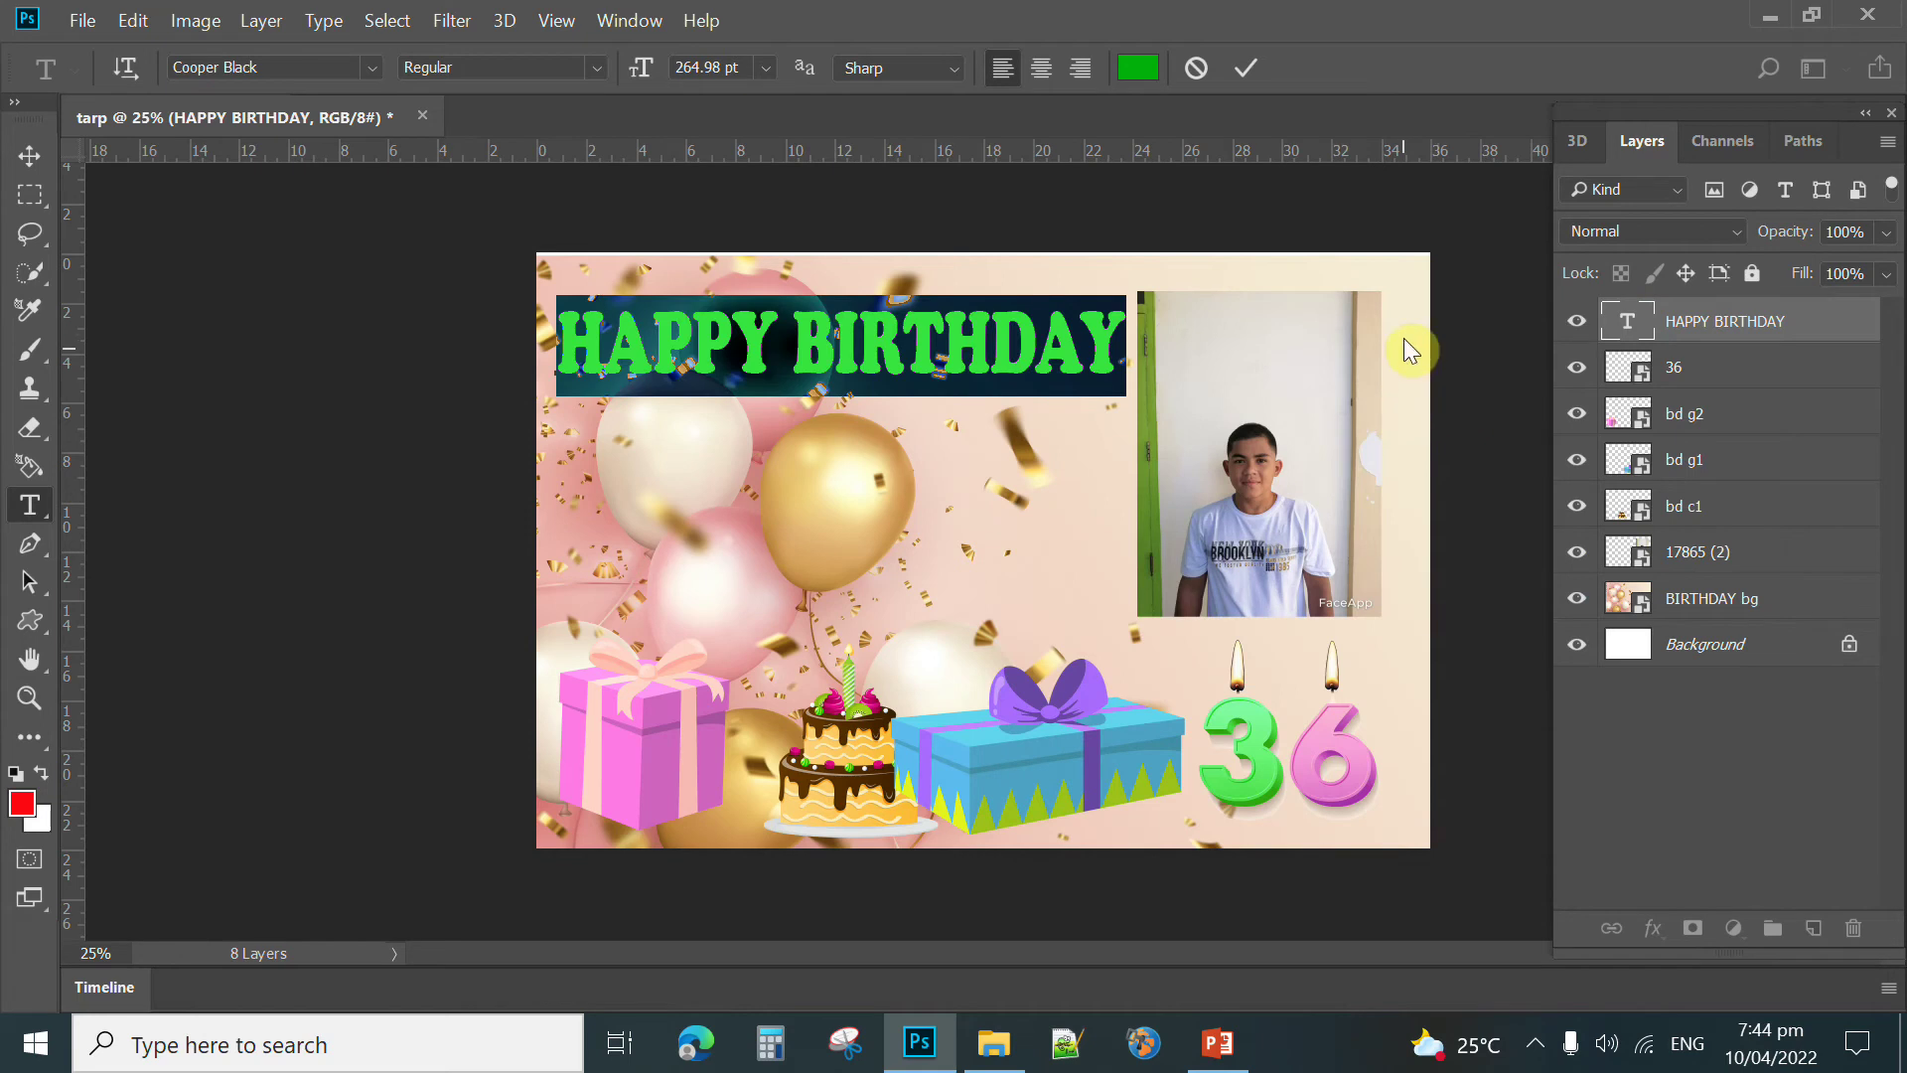
click(1250, 66)
key(v)
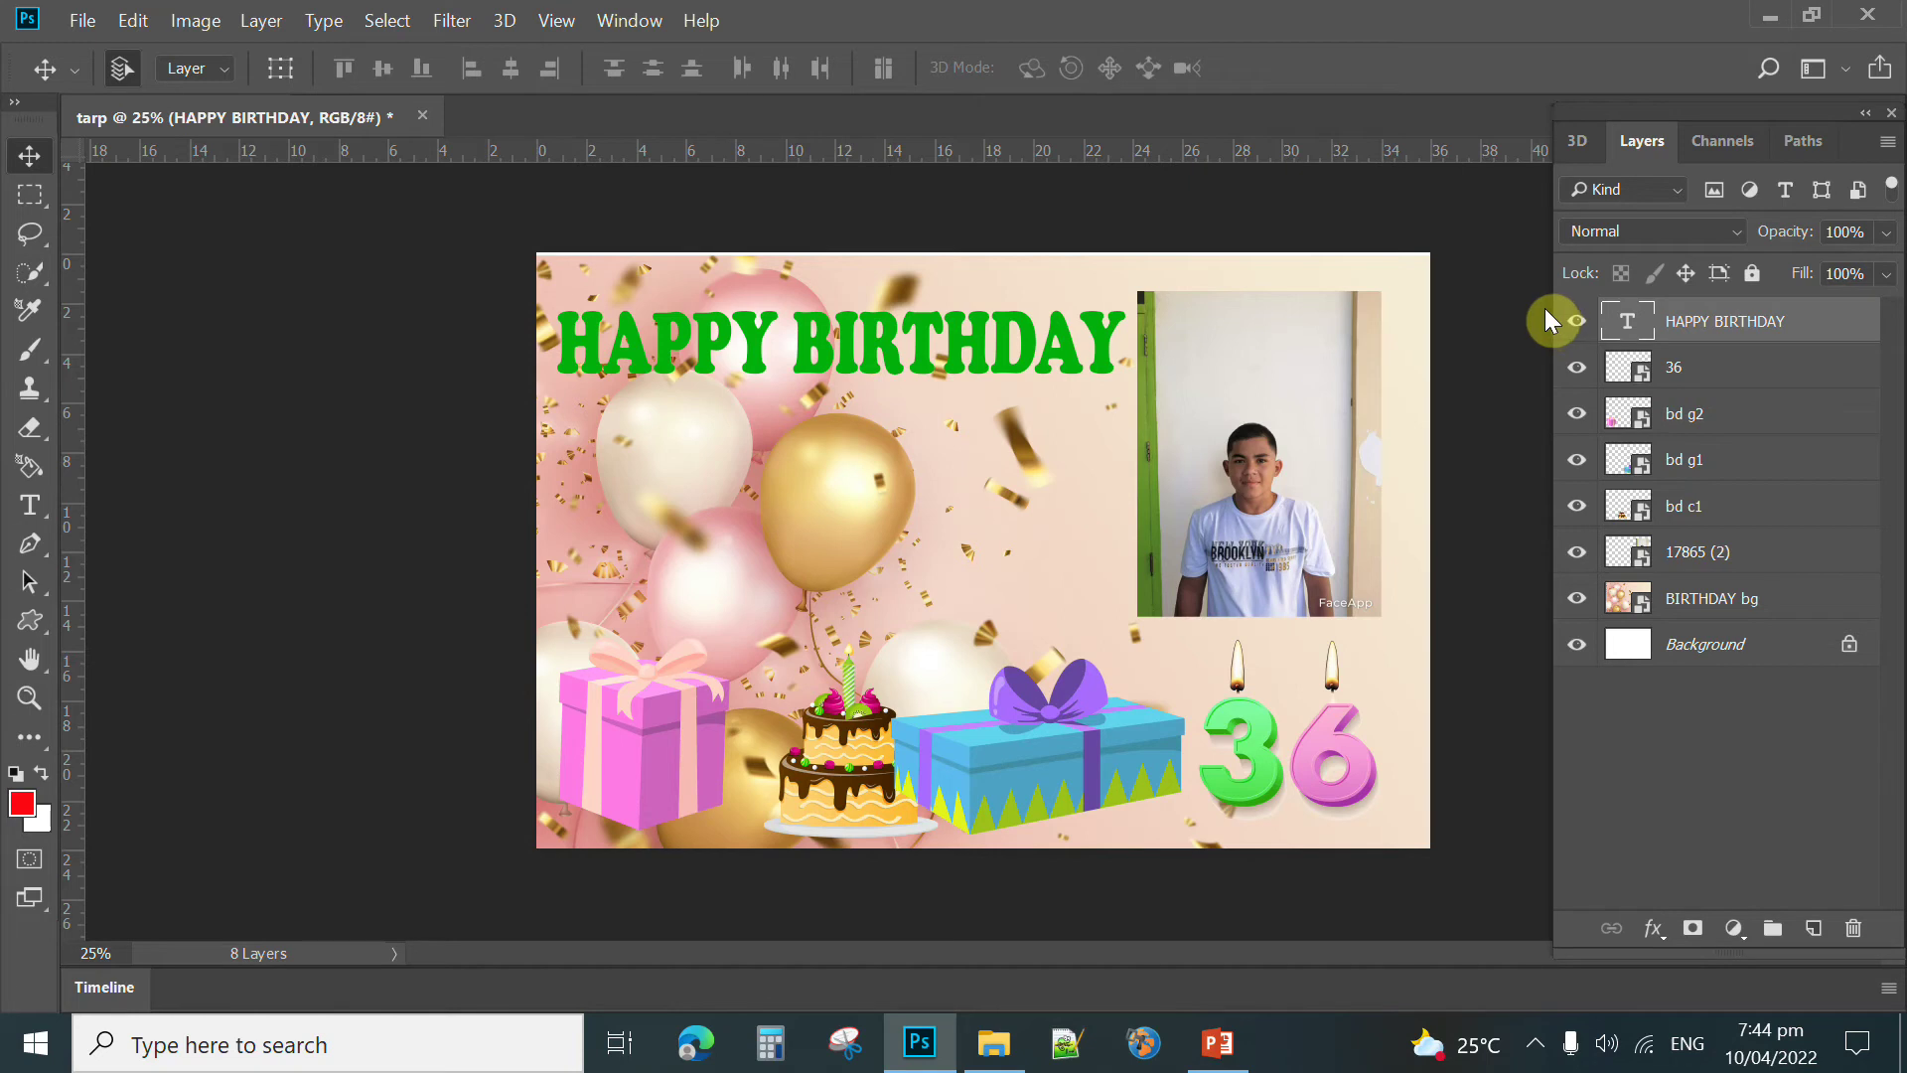
Step: Duplicate the HAPPY BIRTHDAY text, place the copy directly below the original and replace its wording with "DATE OF BIRTH"
key(ctrl+j)
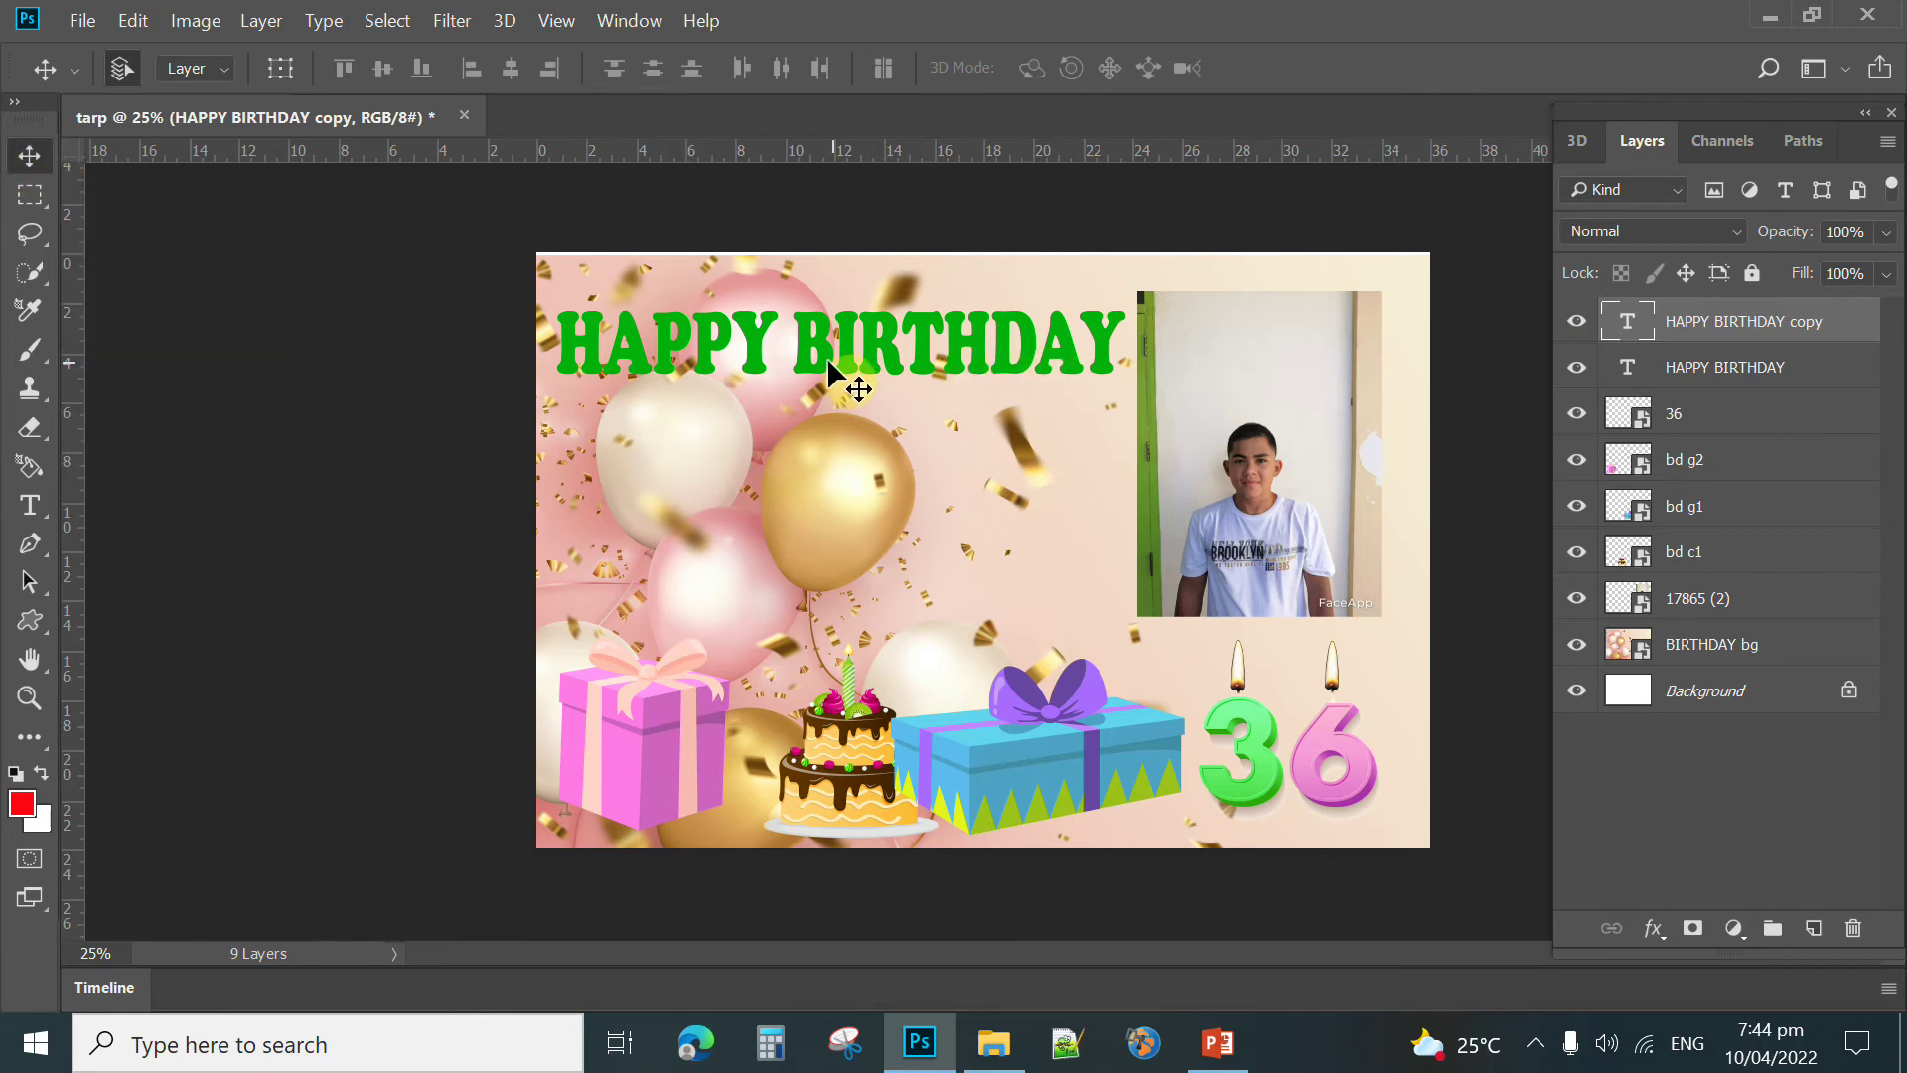
drag(827, 359, 828, 443)
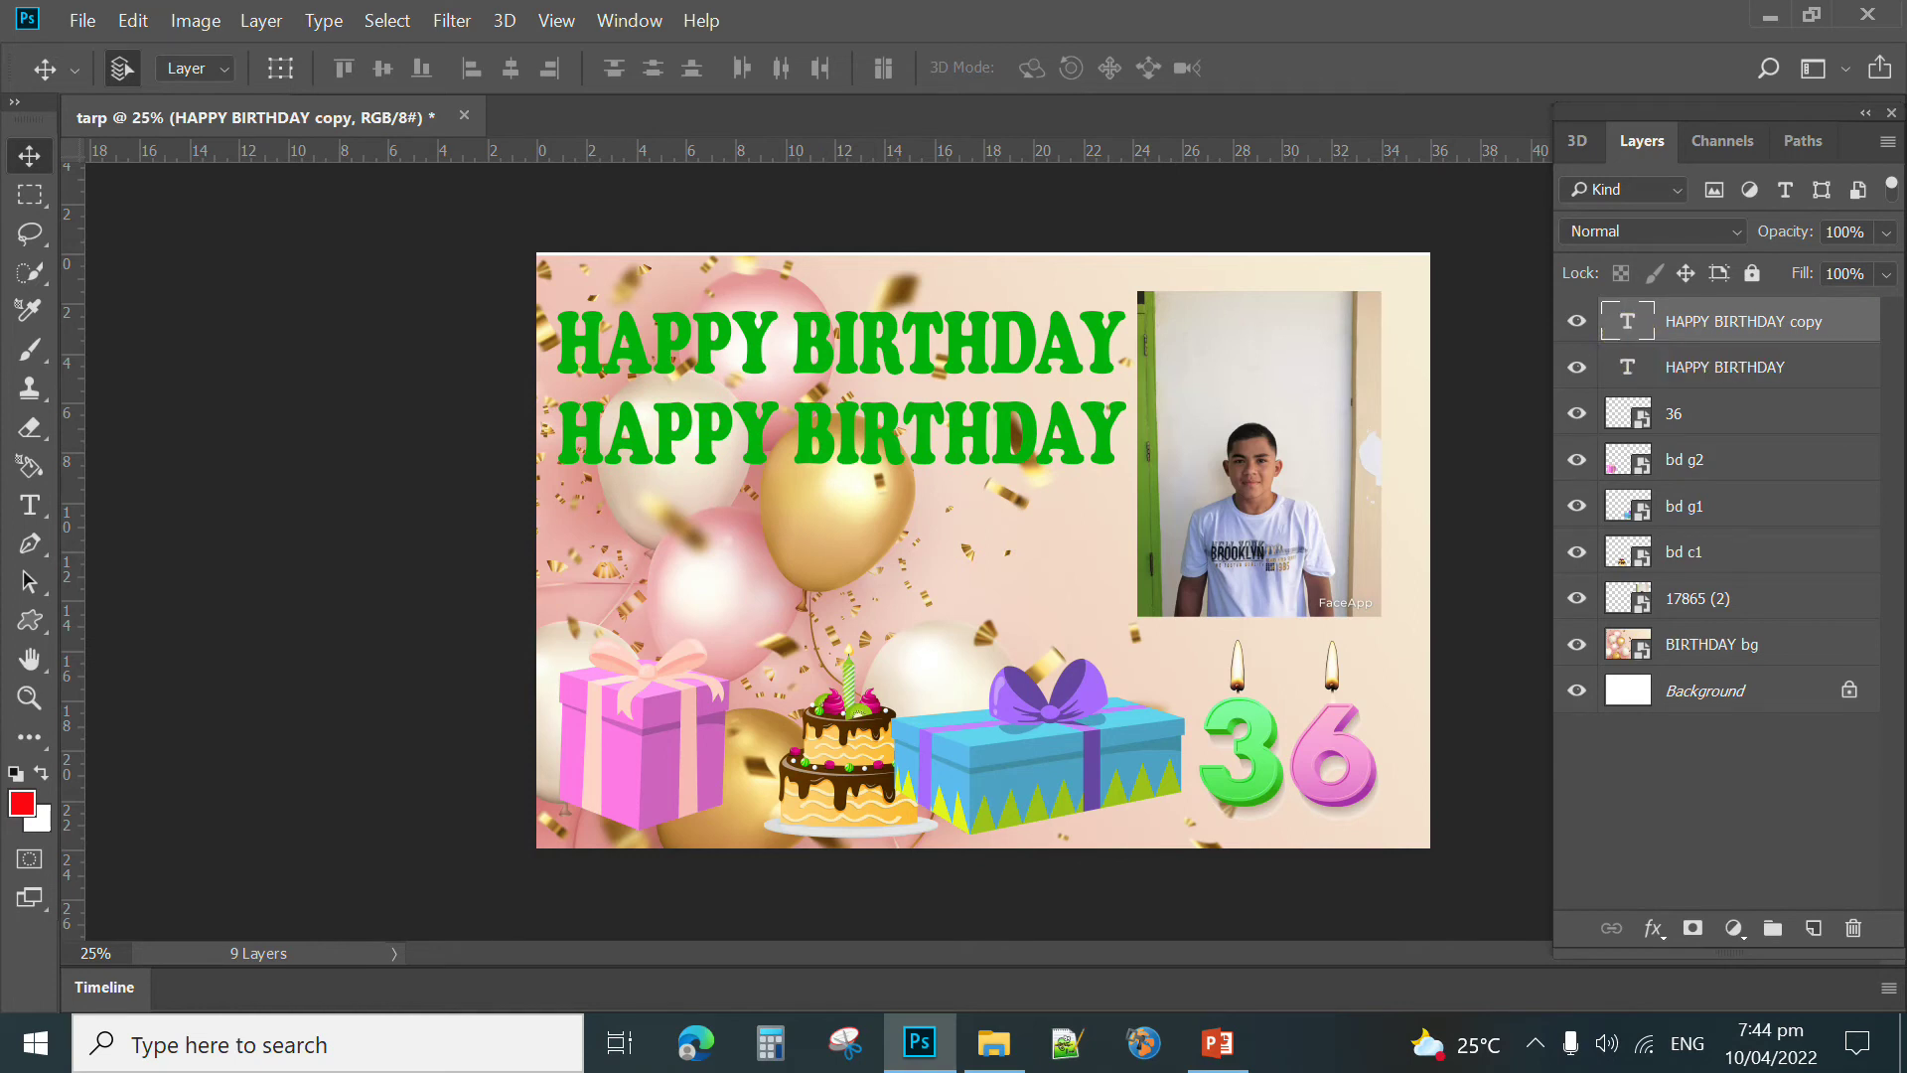
double_click(1628, 323)
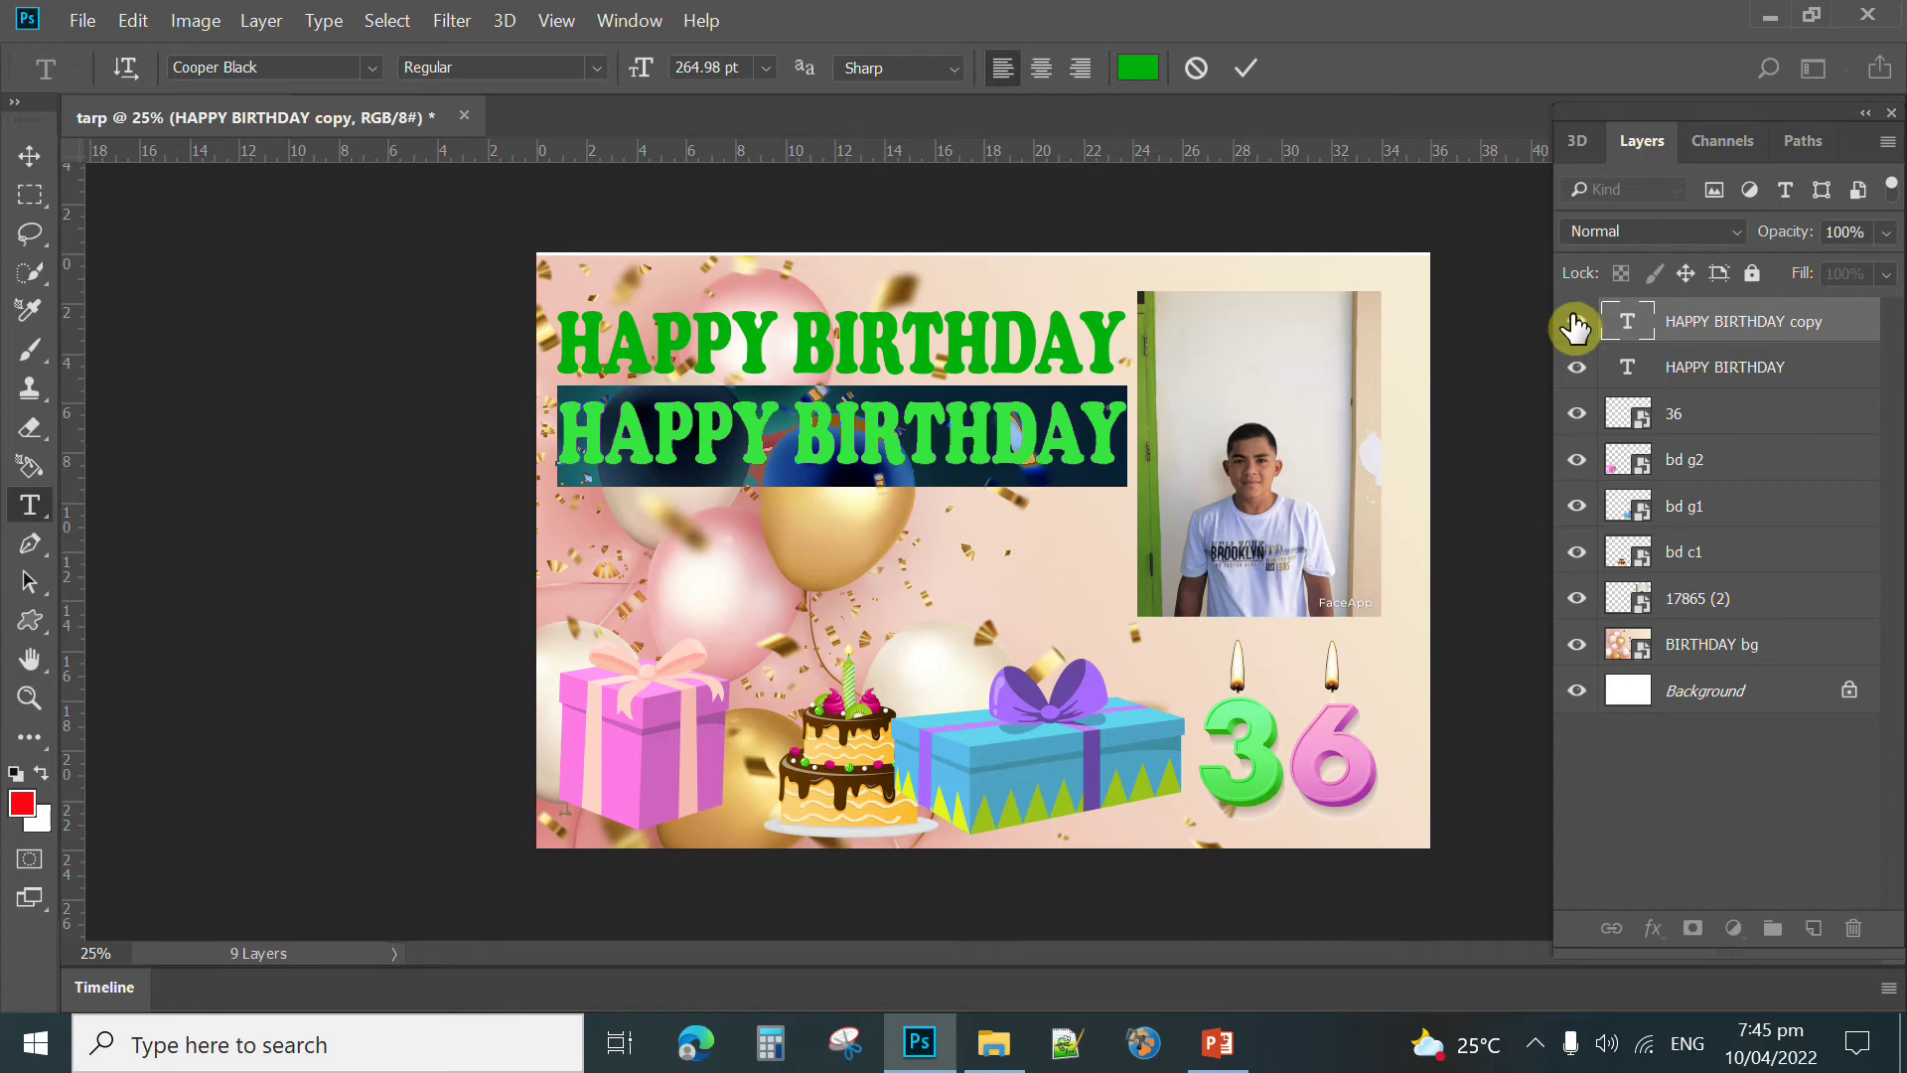
text(DATE OF BIRTH)
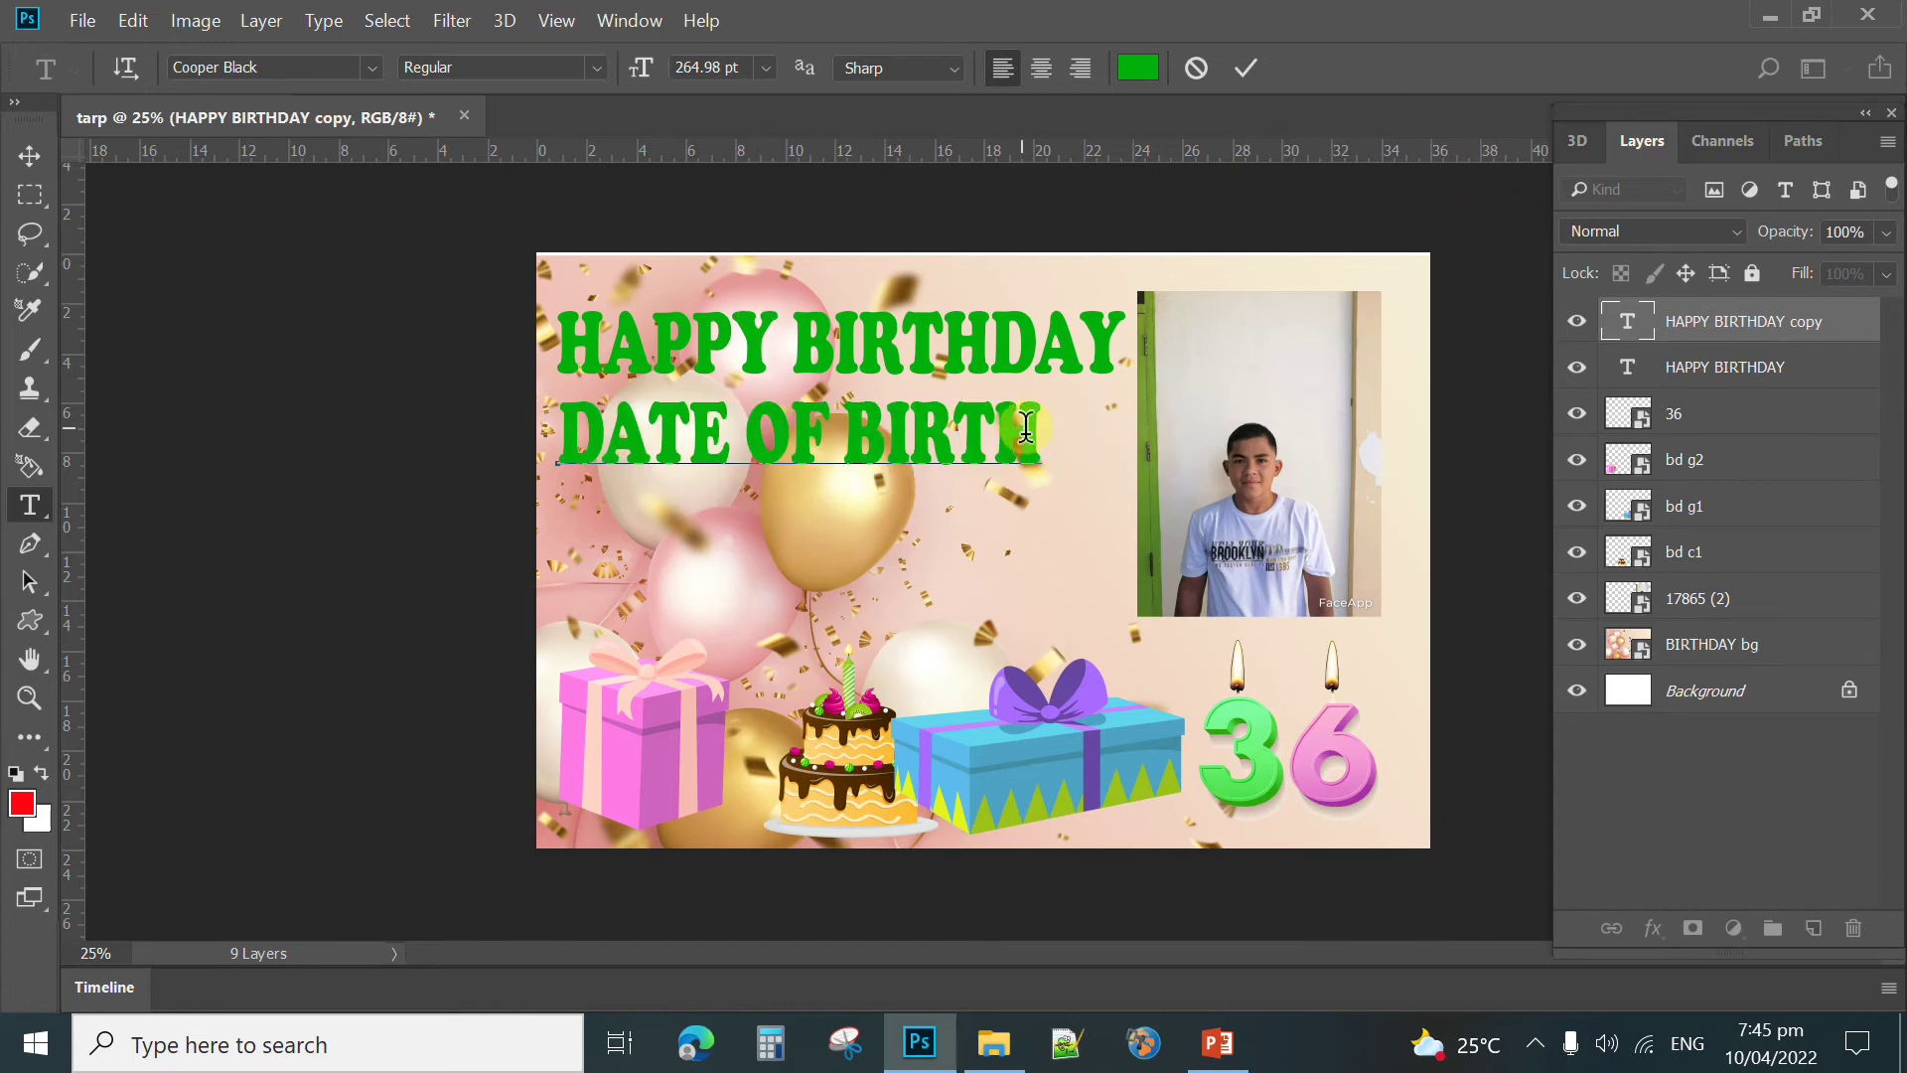
Step: Try several hues on the DATE OF BIRTH text and settle on dark green (#058a1e), committing the text edit
drag(1023, 421, 510, 460)
click(1140, 70)
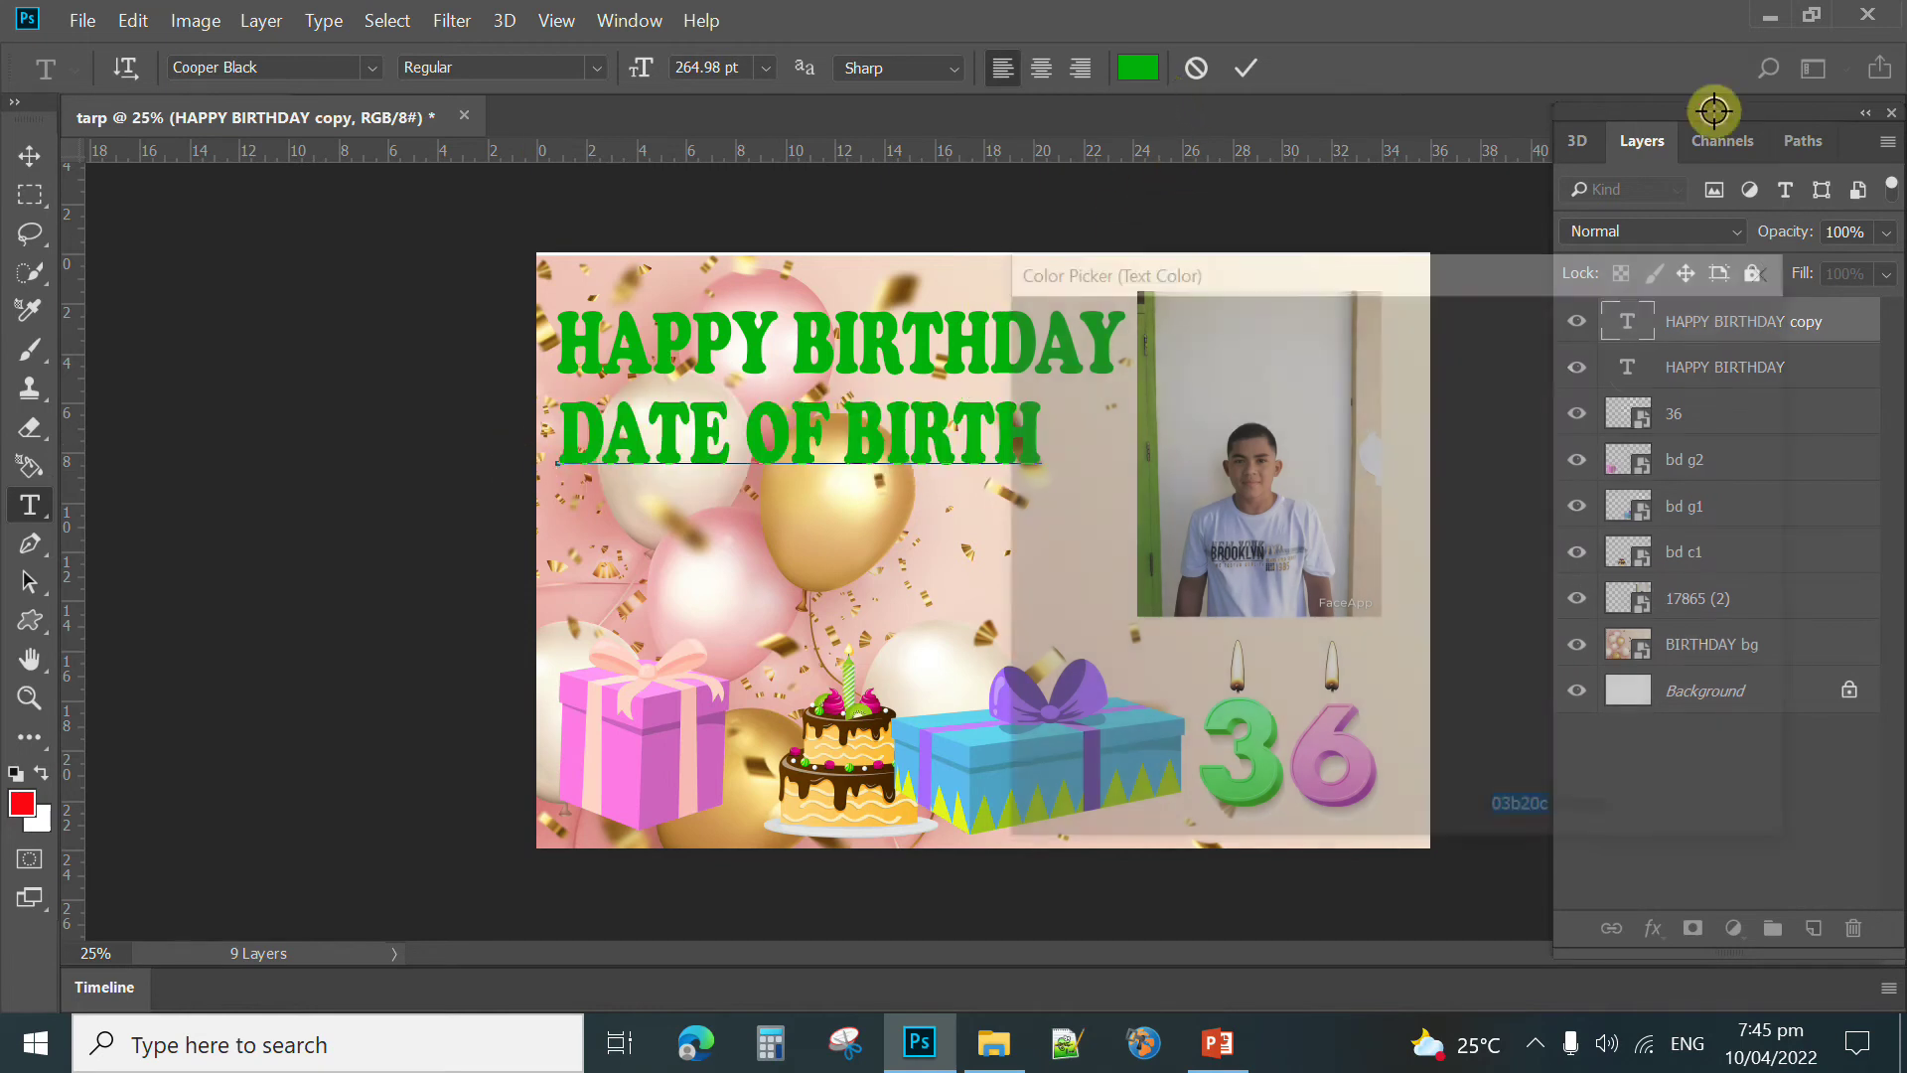
click(1435, 405)
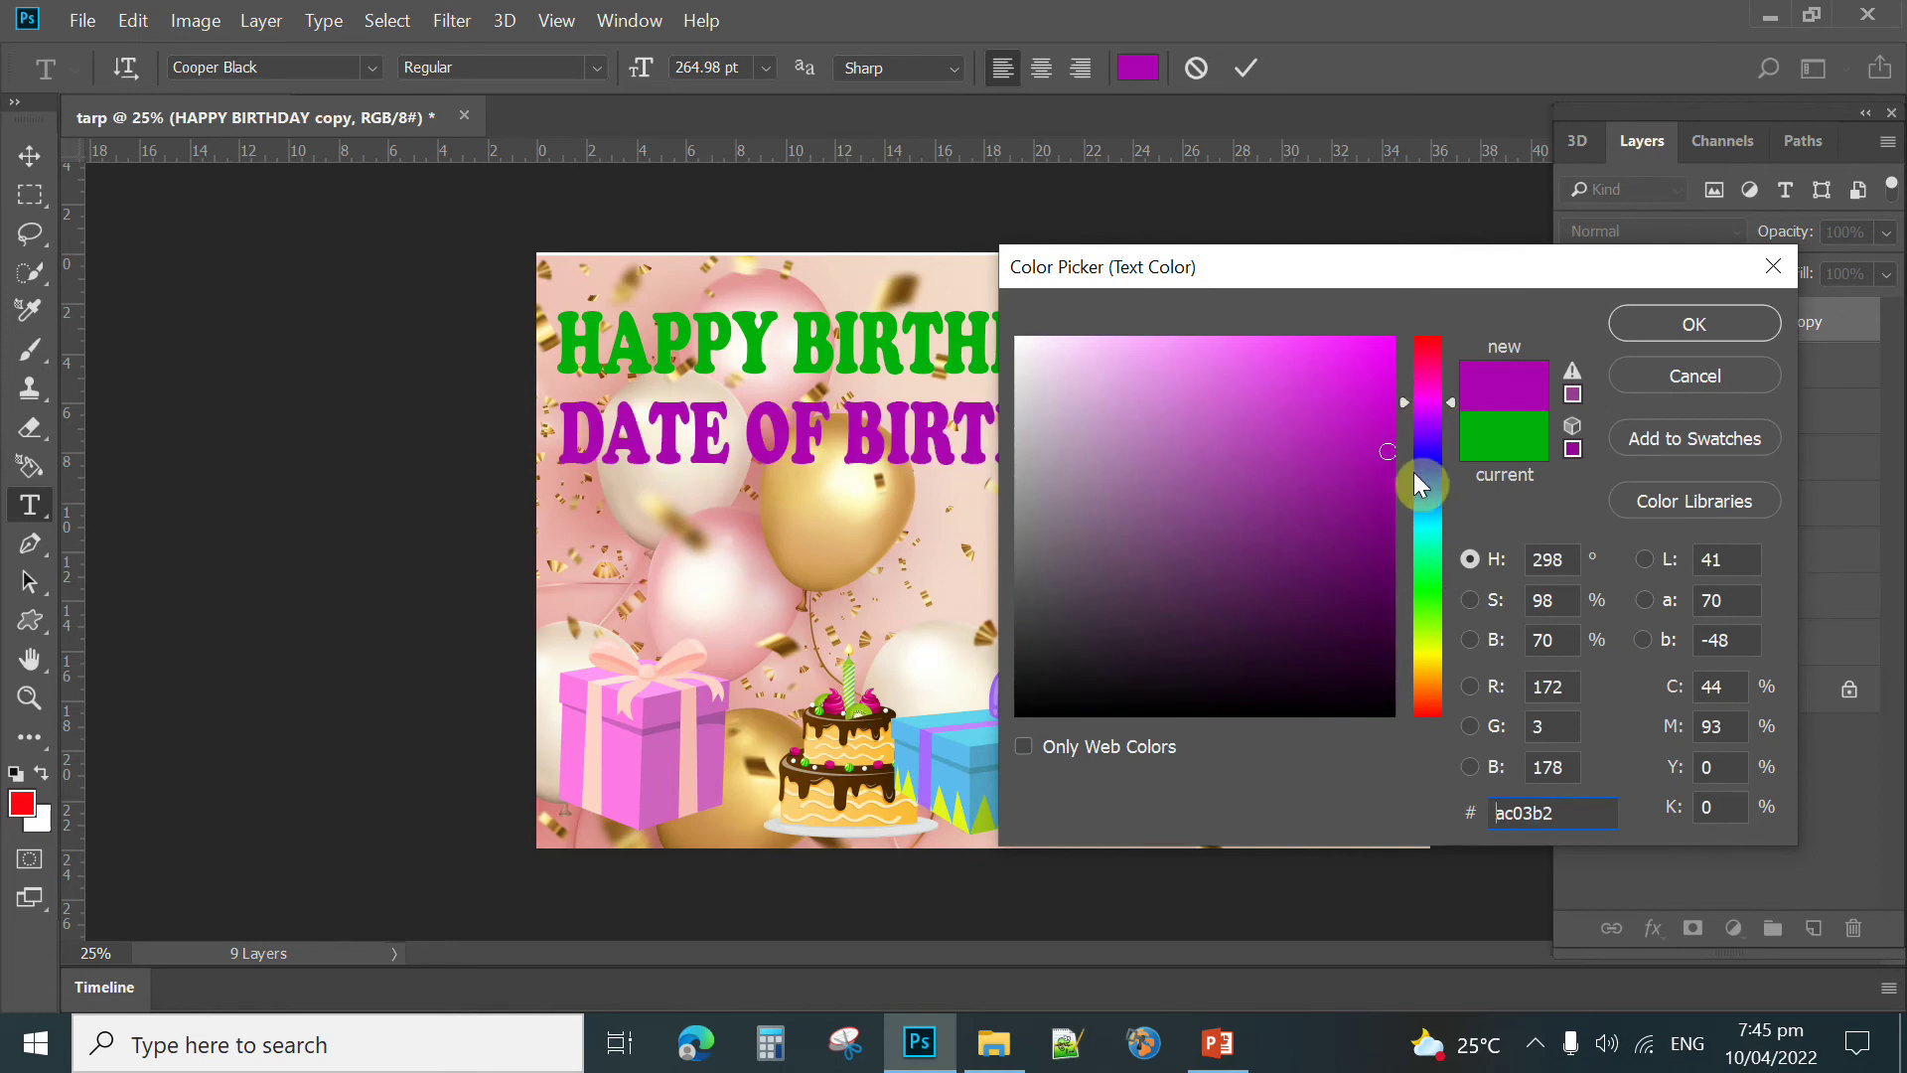
click(1427, 519)
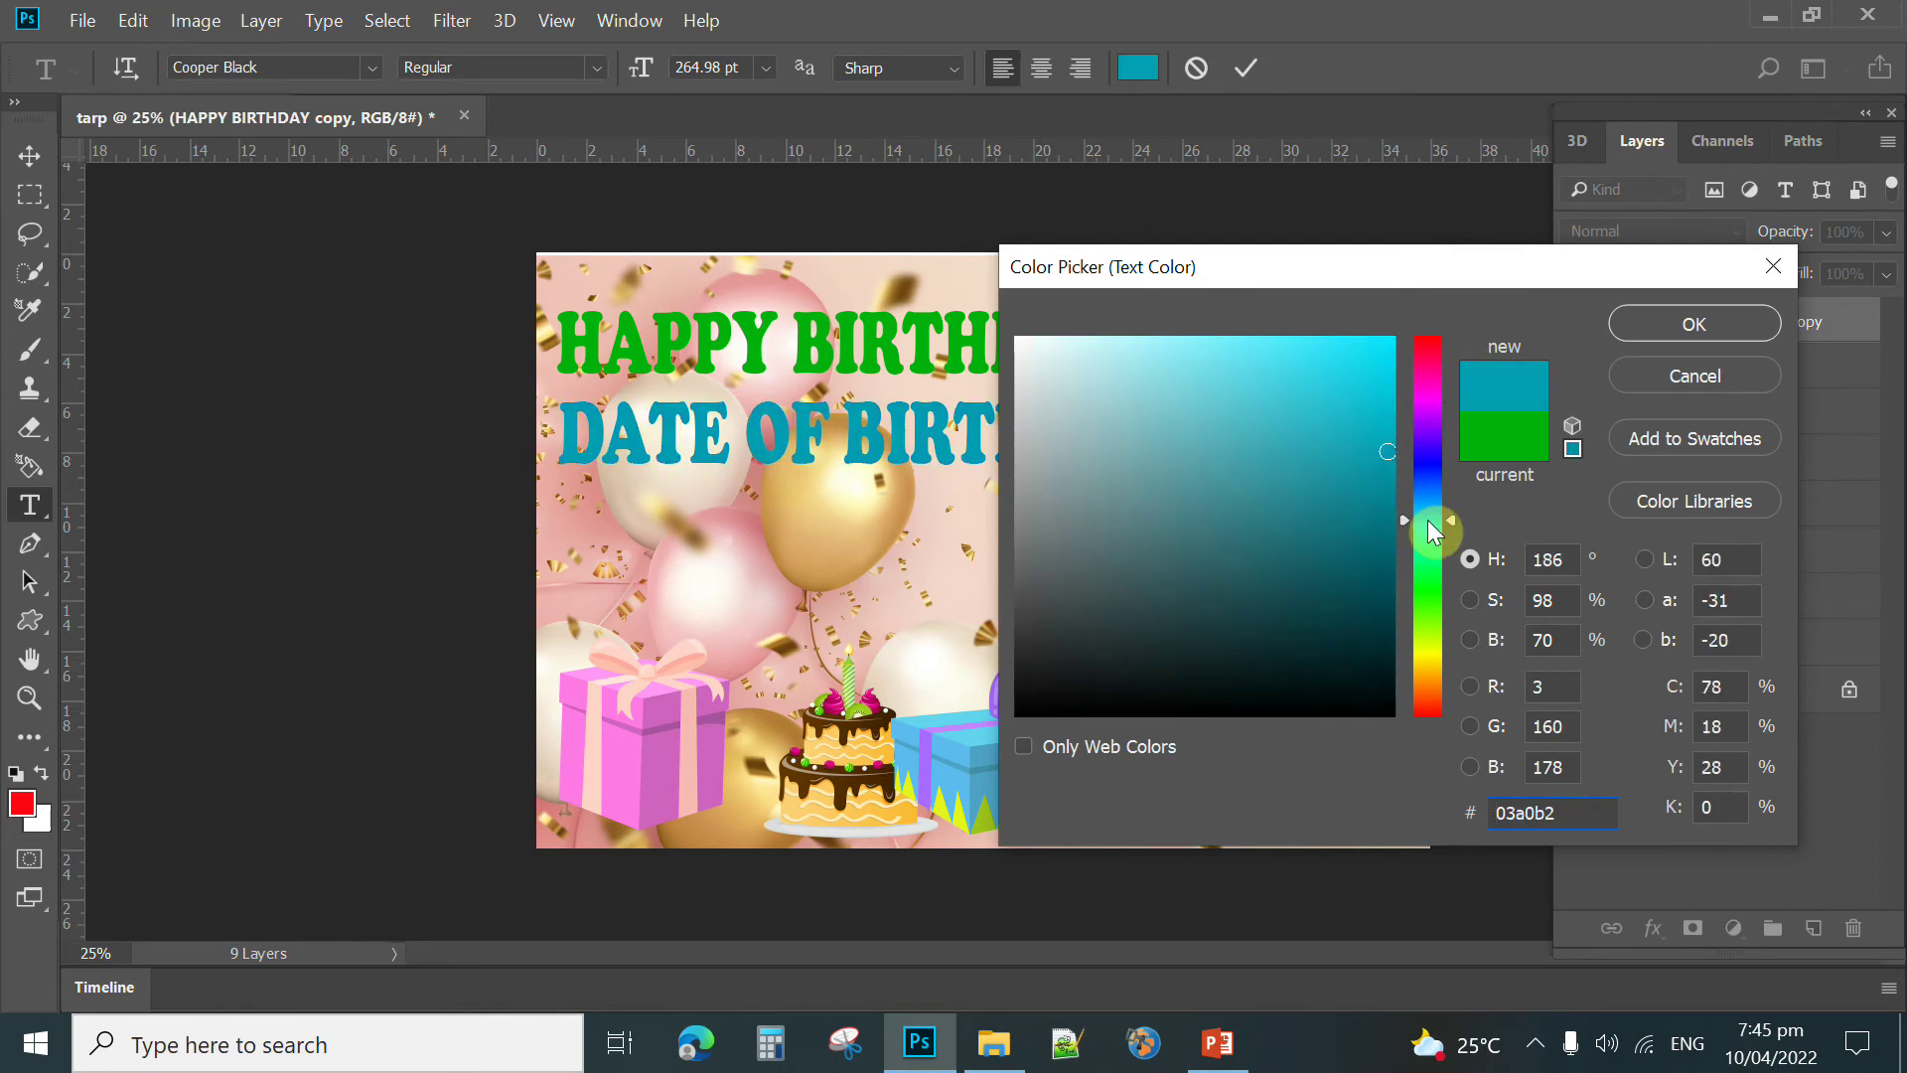
click(1428, 648)
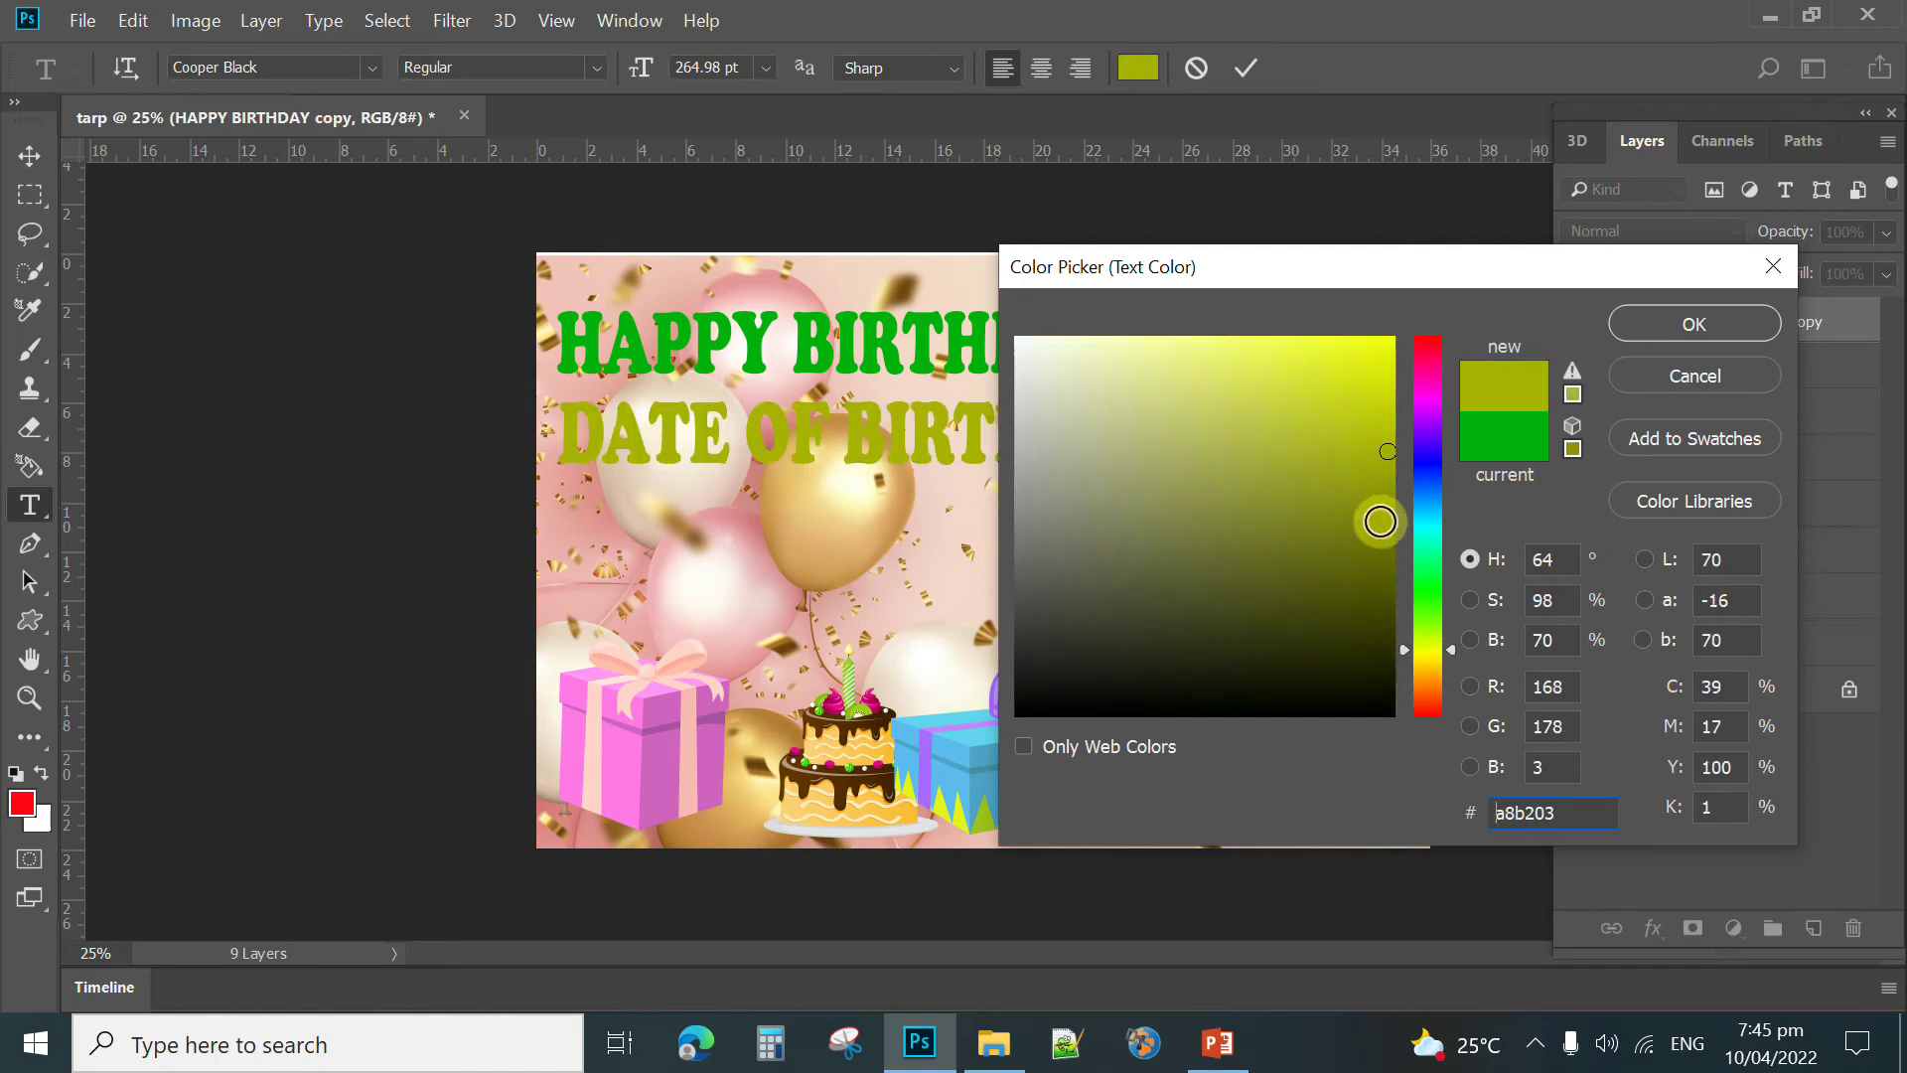
click(1381, 483)
click(1411, 473)
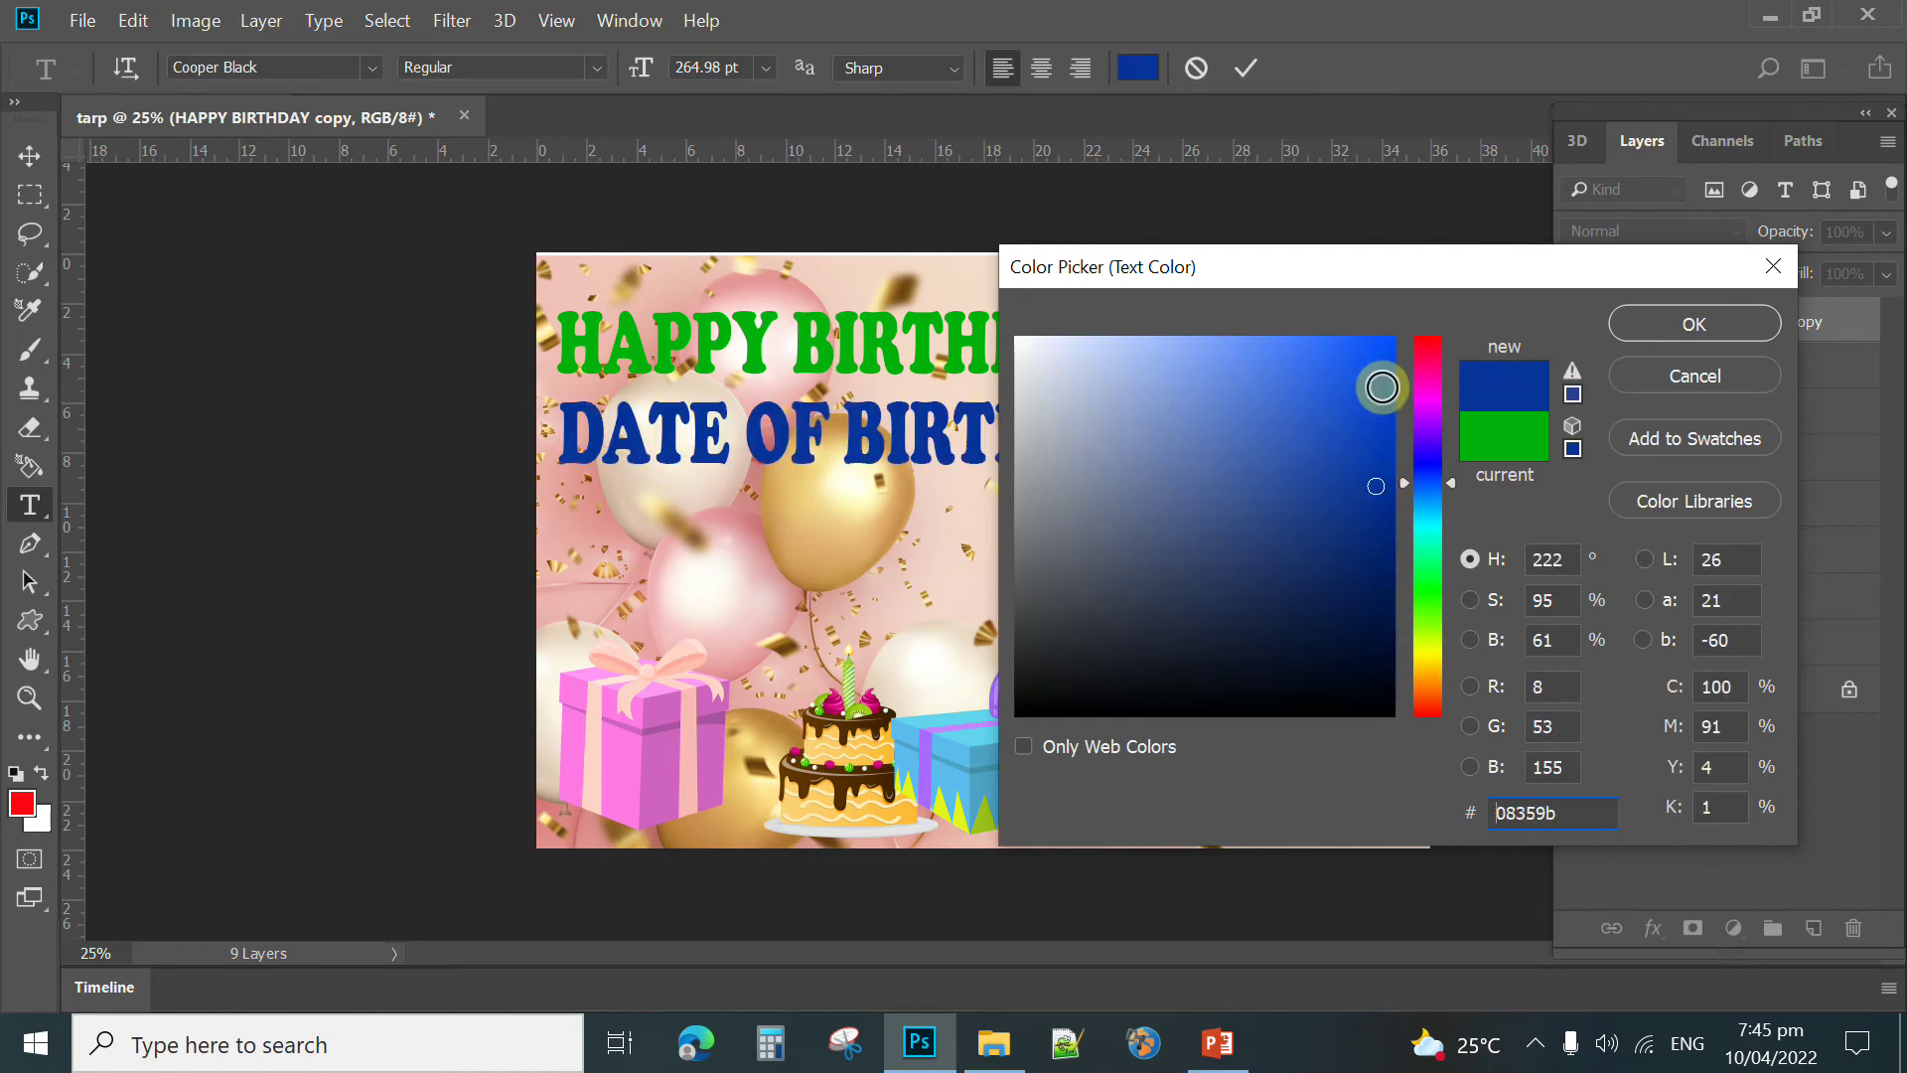
click(1427, 578)
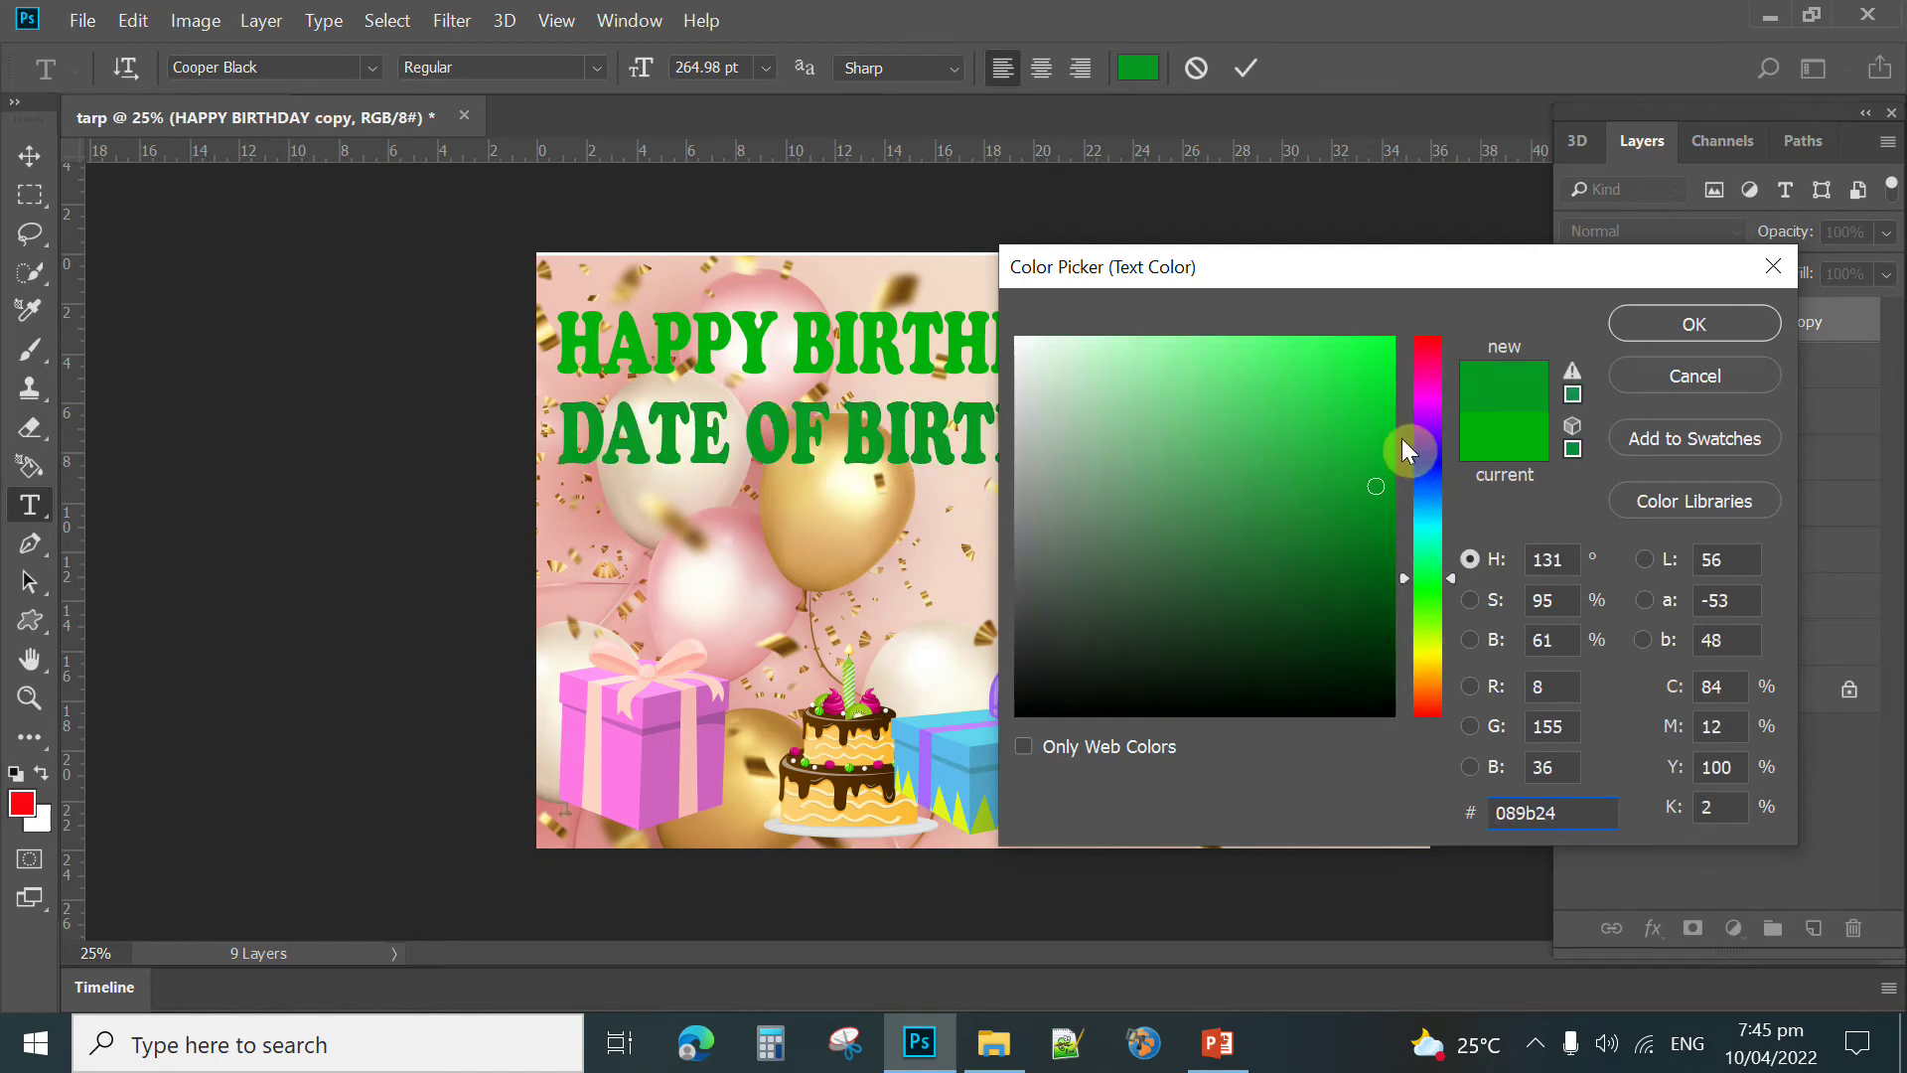
click(1389, 509)
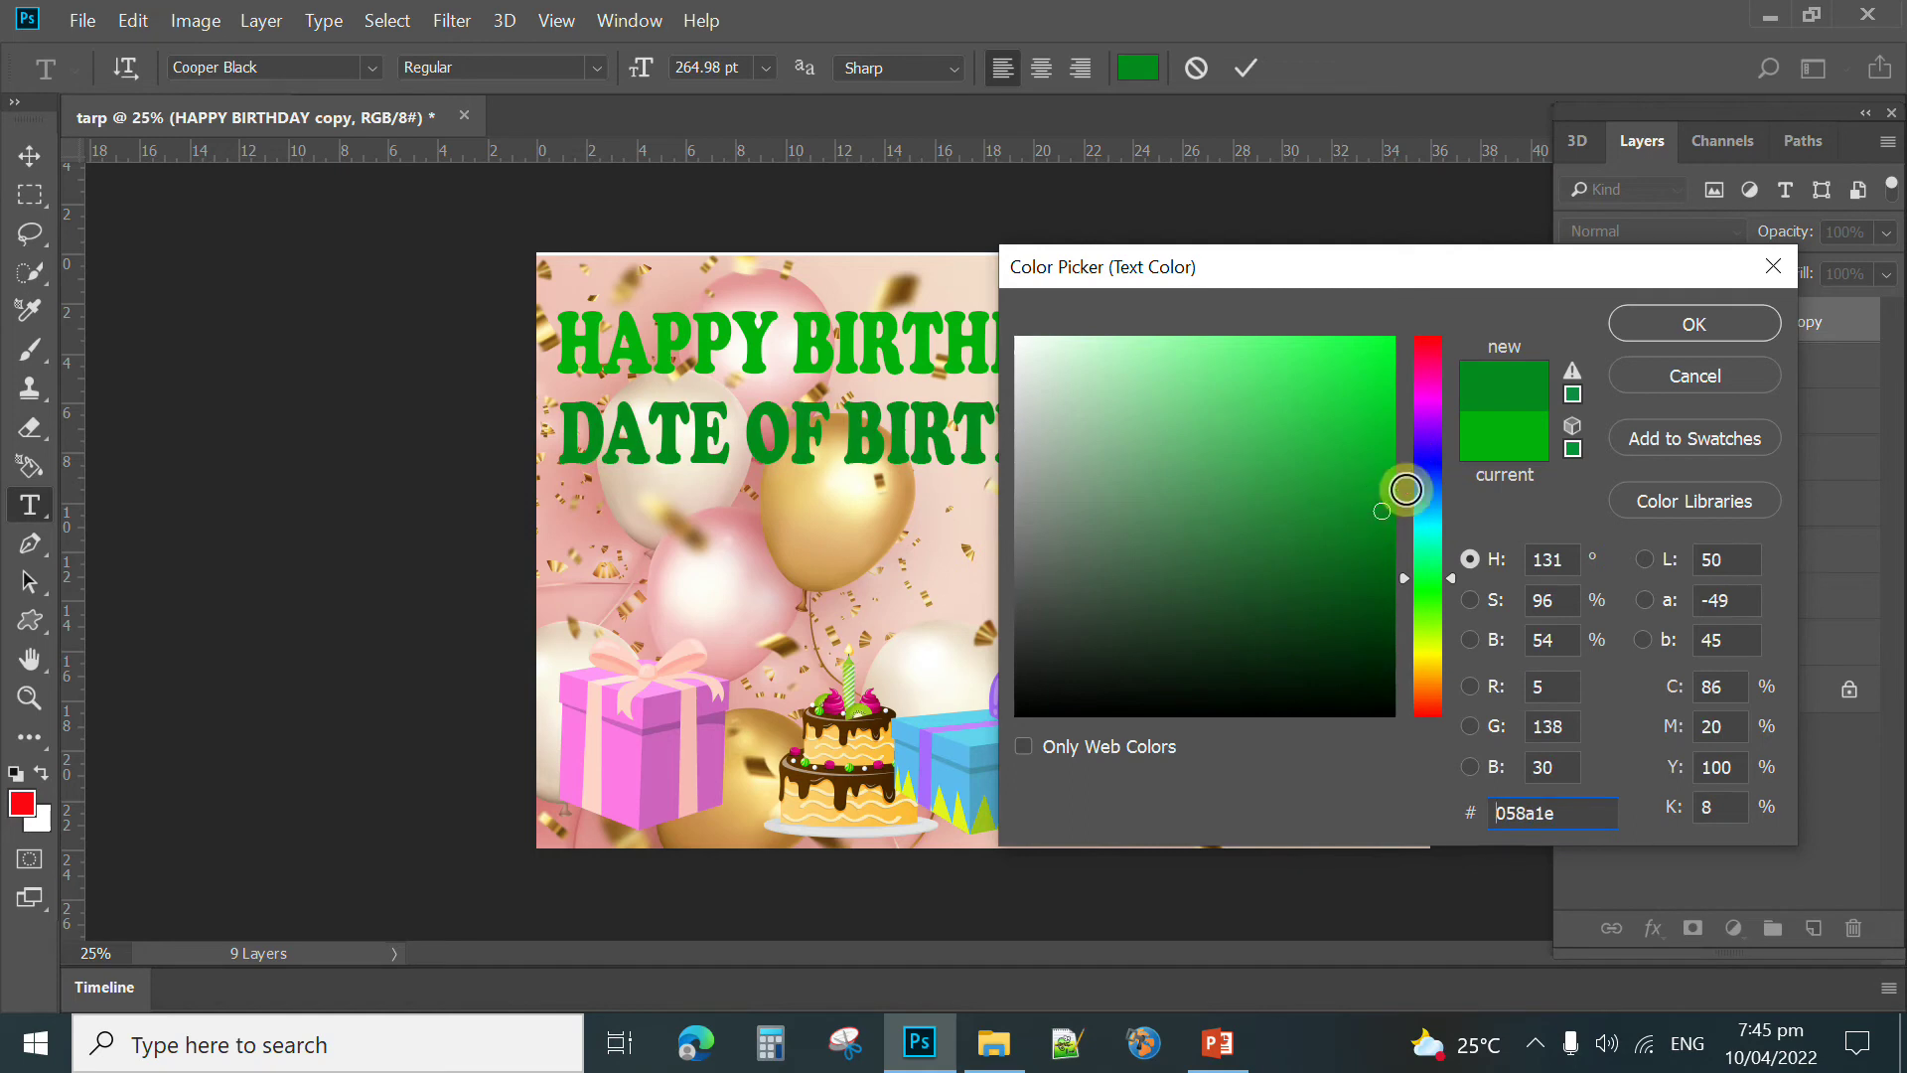
click(1661, 324)
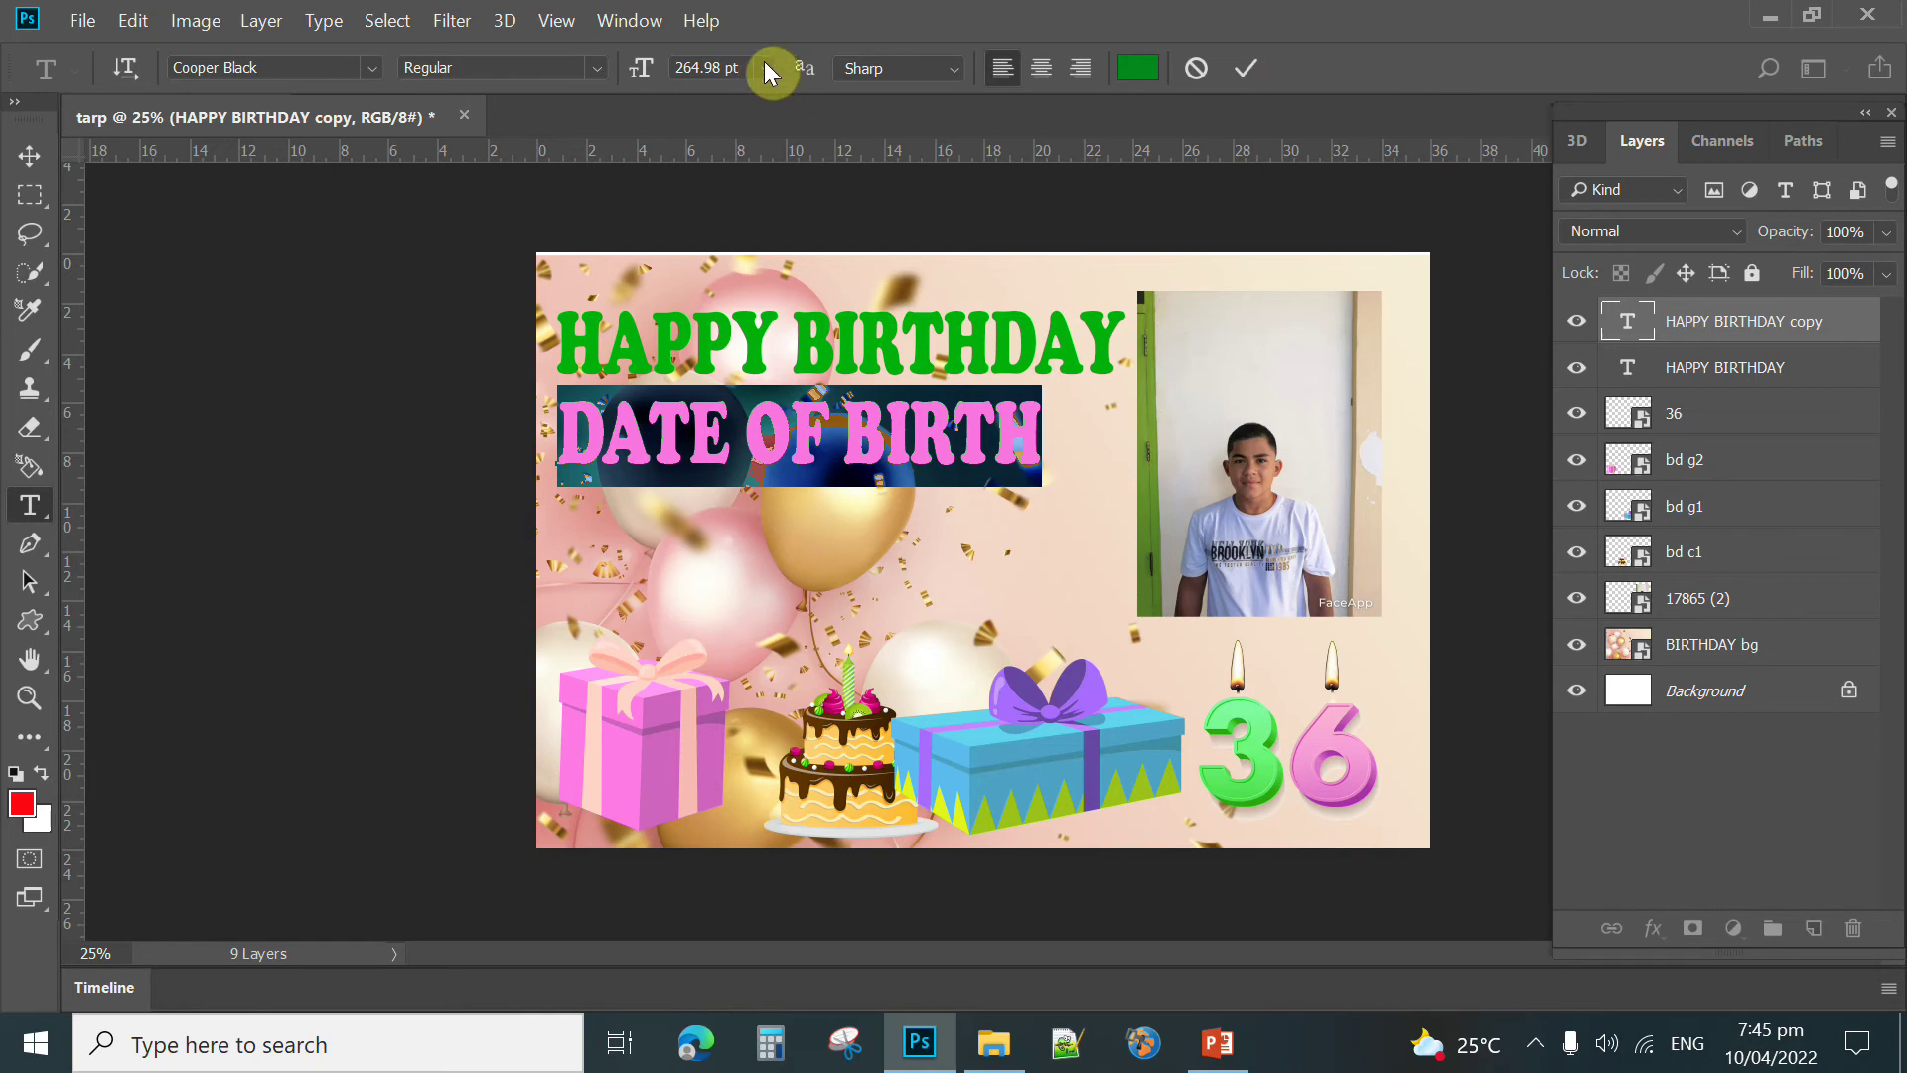
click(1249, 68)
key(v)
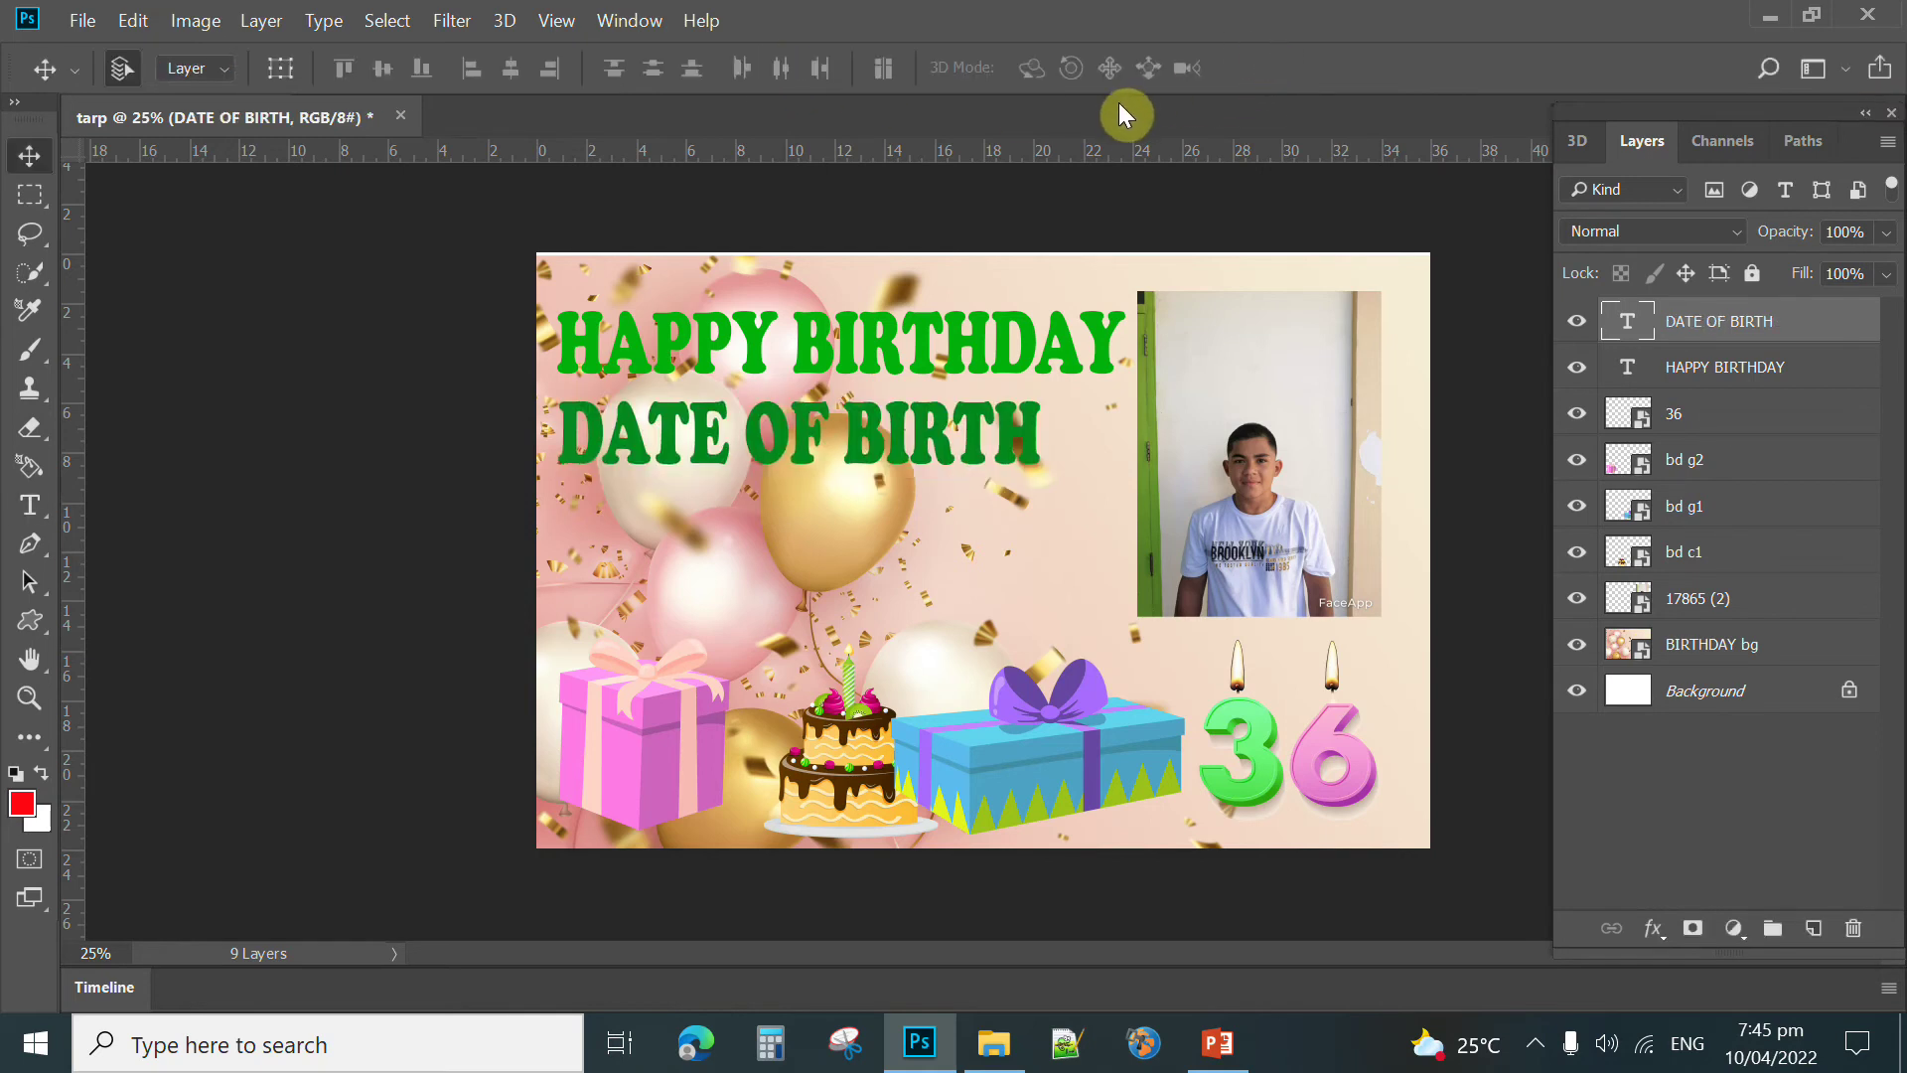
Step: Scale the DATE OF BIRTH text to about 70% and center it beneath the HAPPY BIRTHDAY heading
key(ctrl+t)
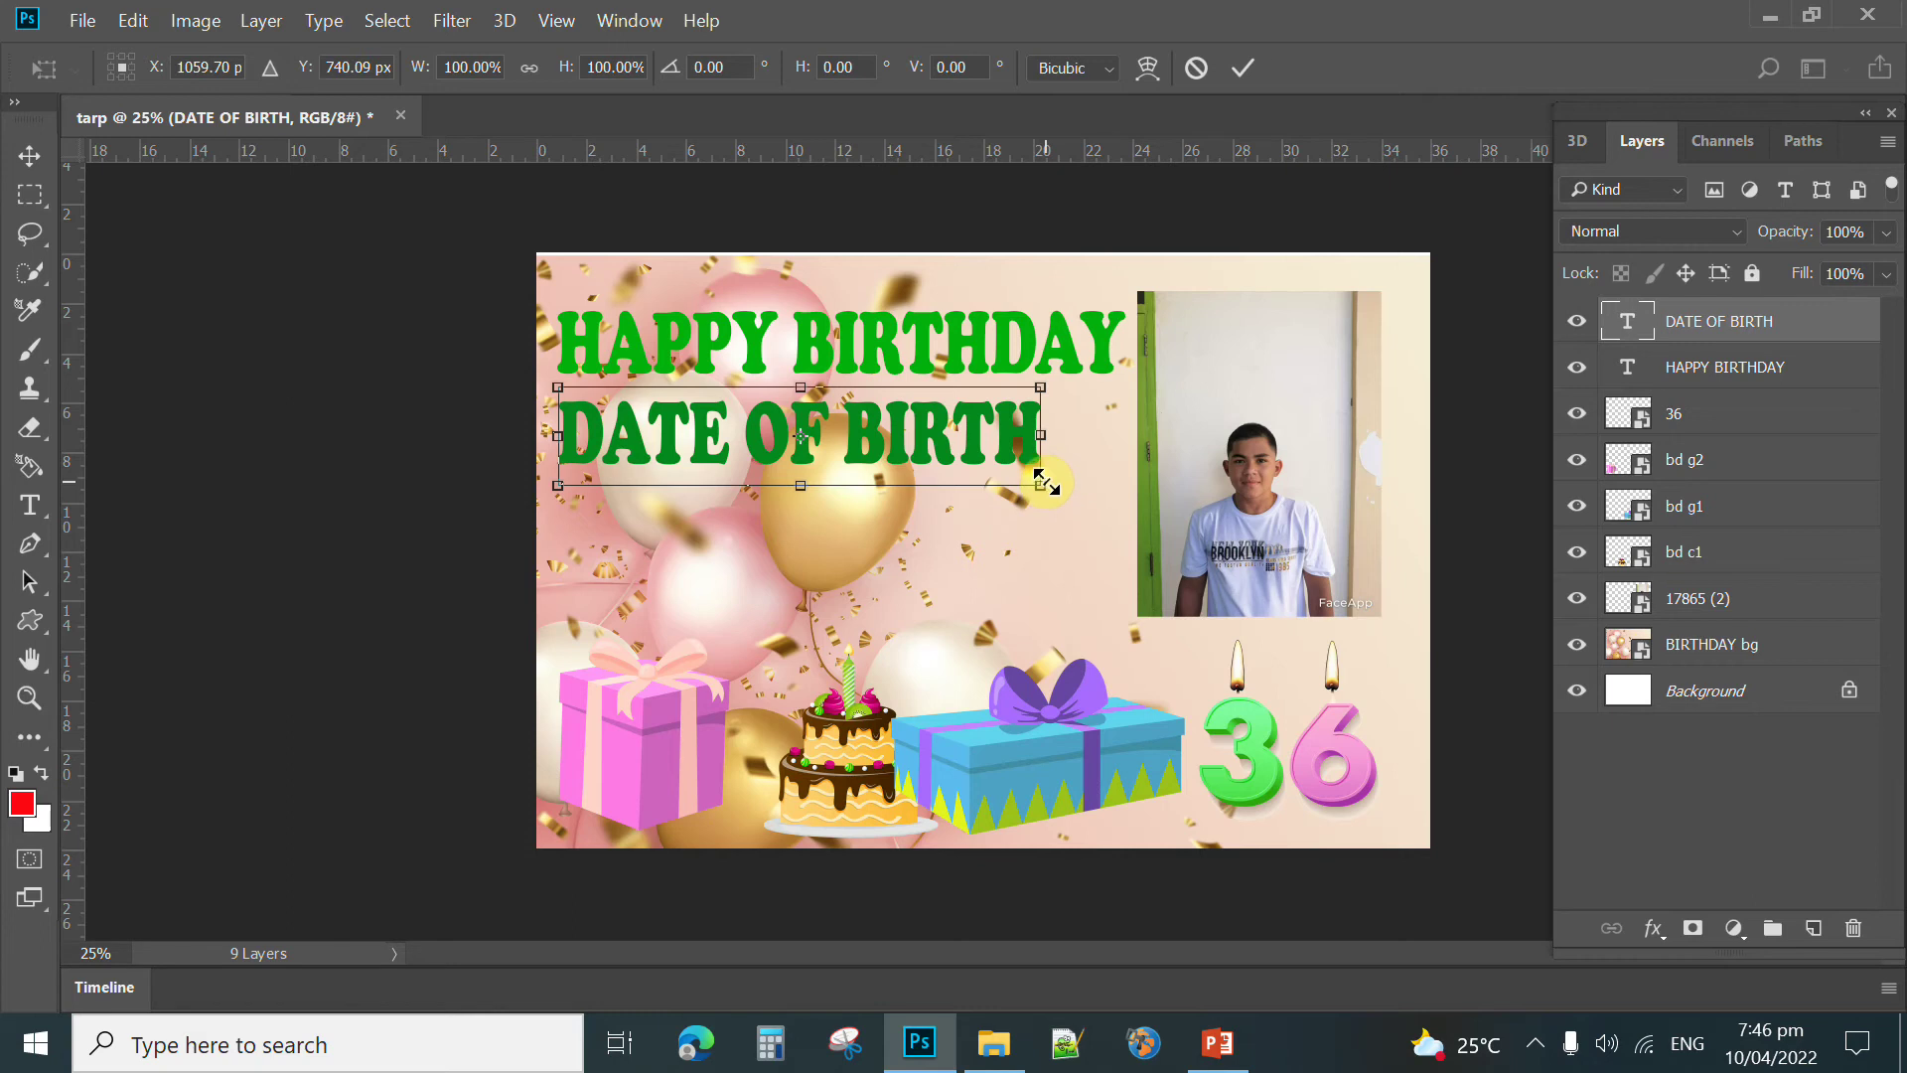
drag(1040, 483, 896, 447)
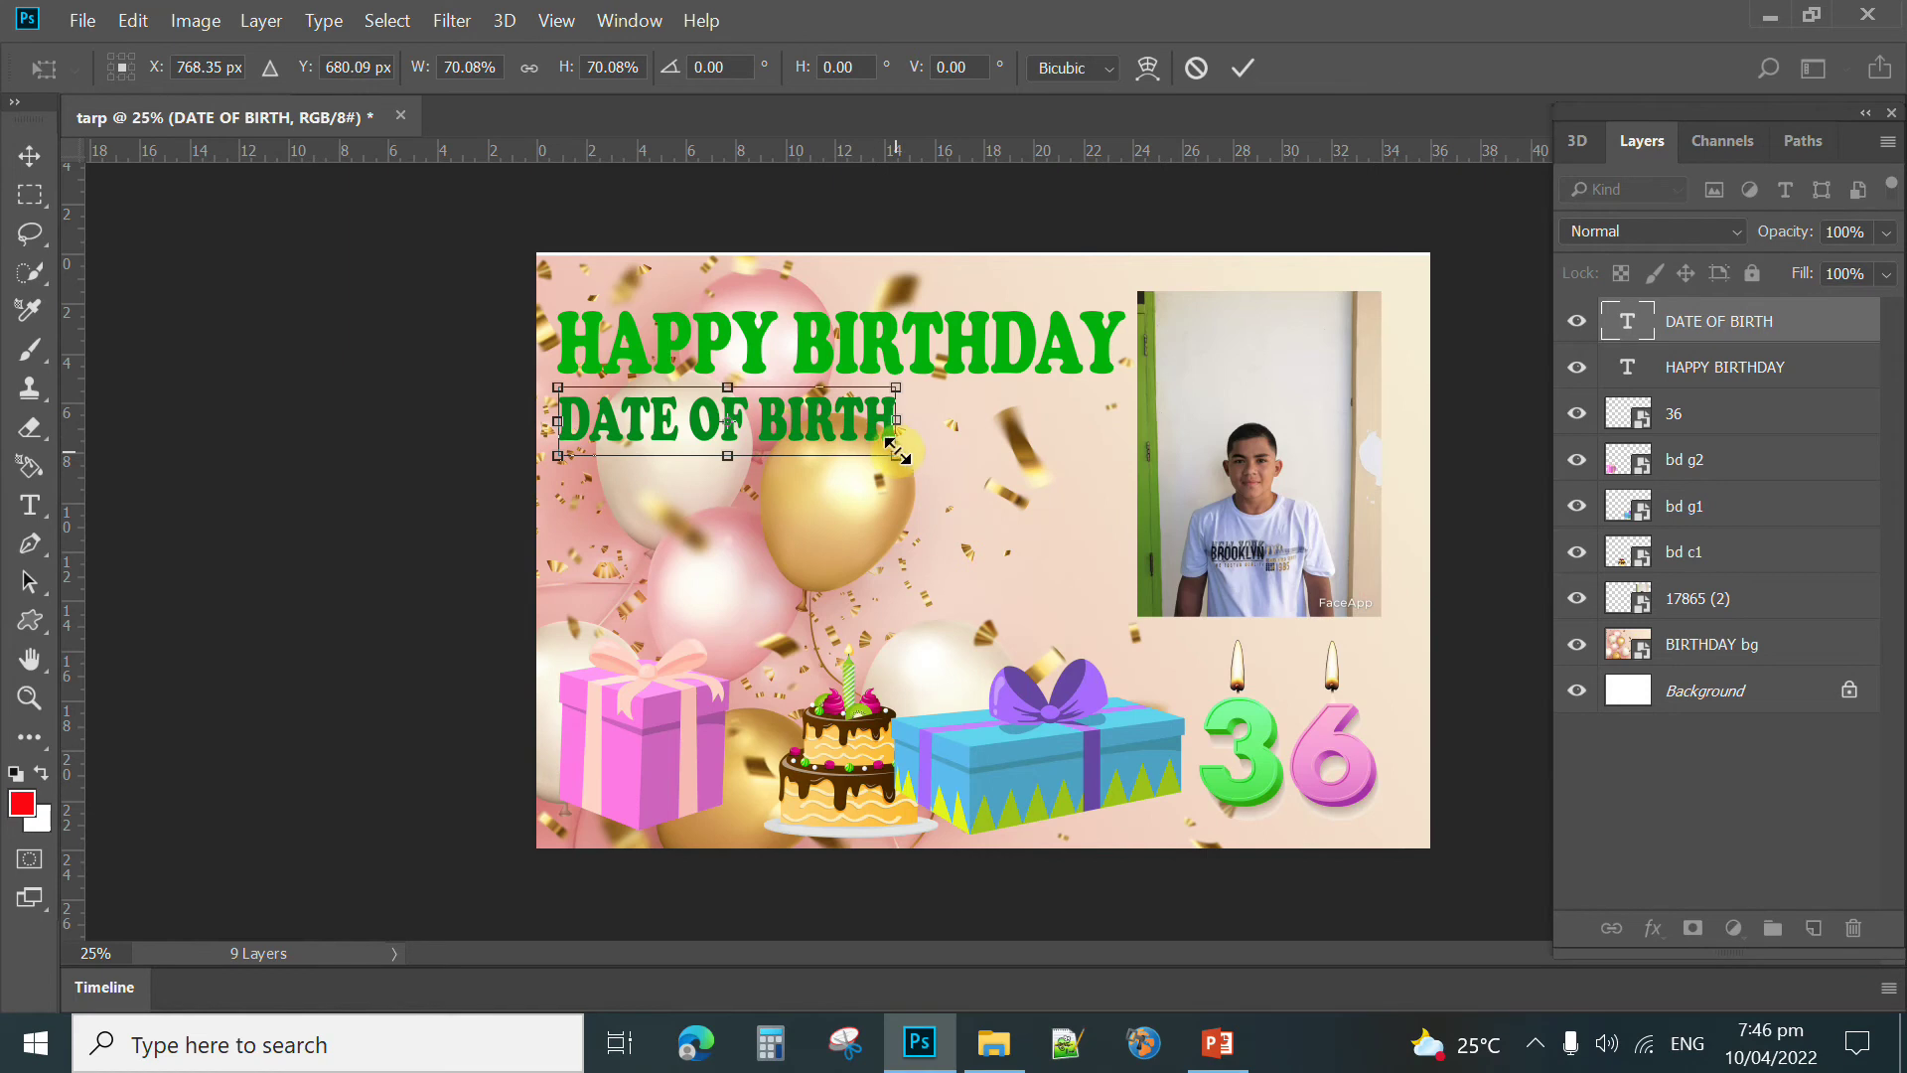
drag(830, 430, 910, 428)
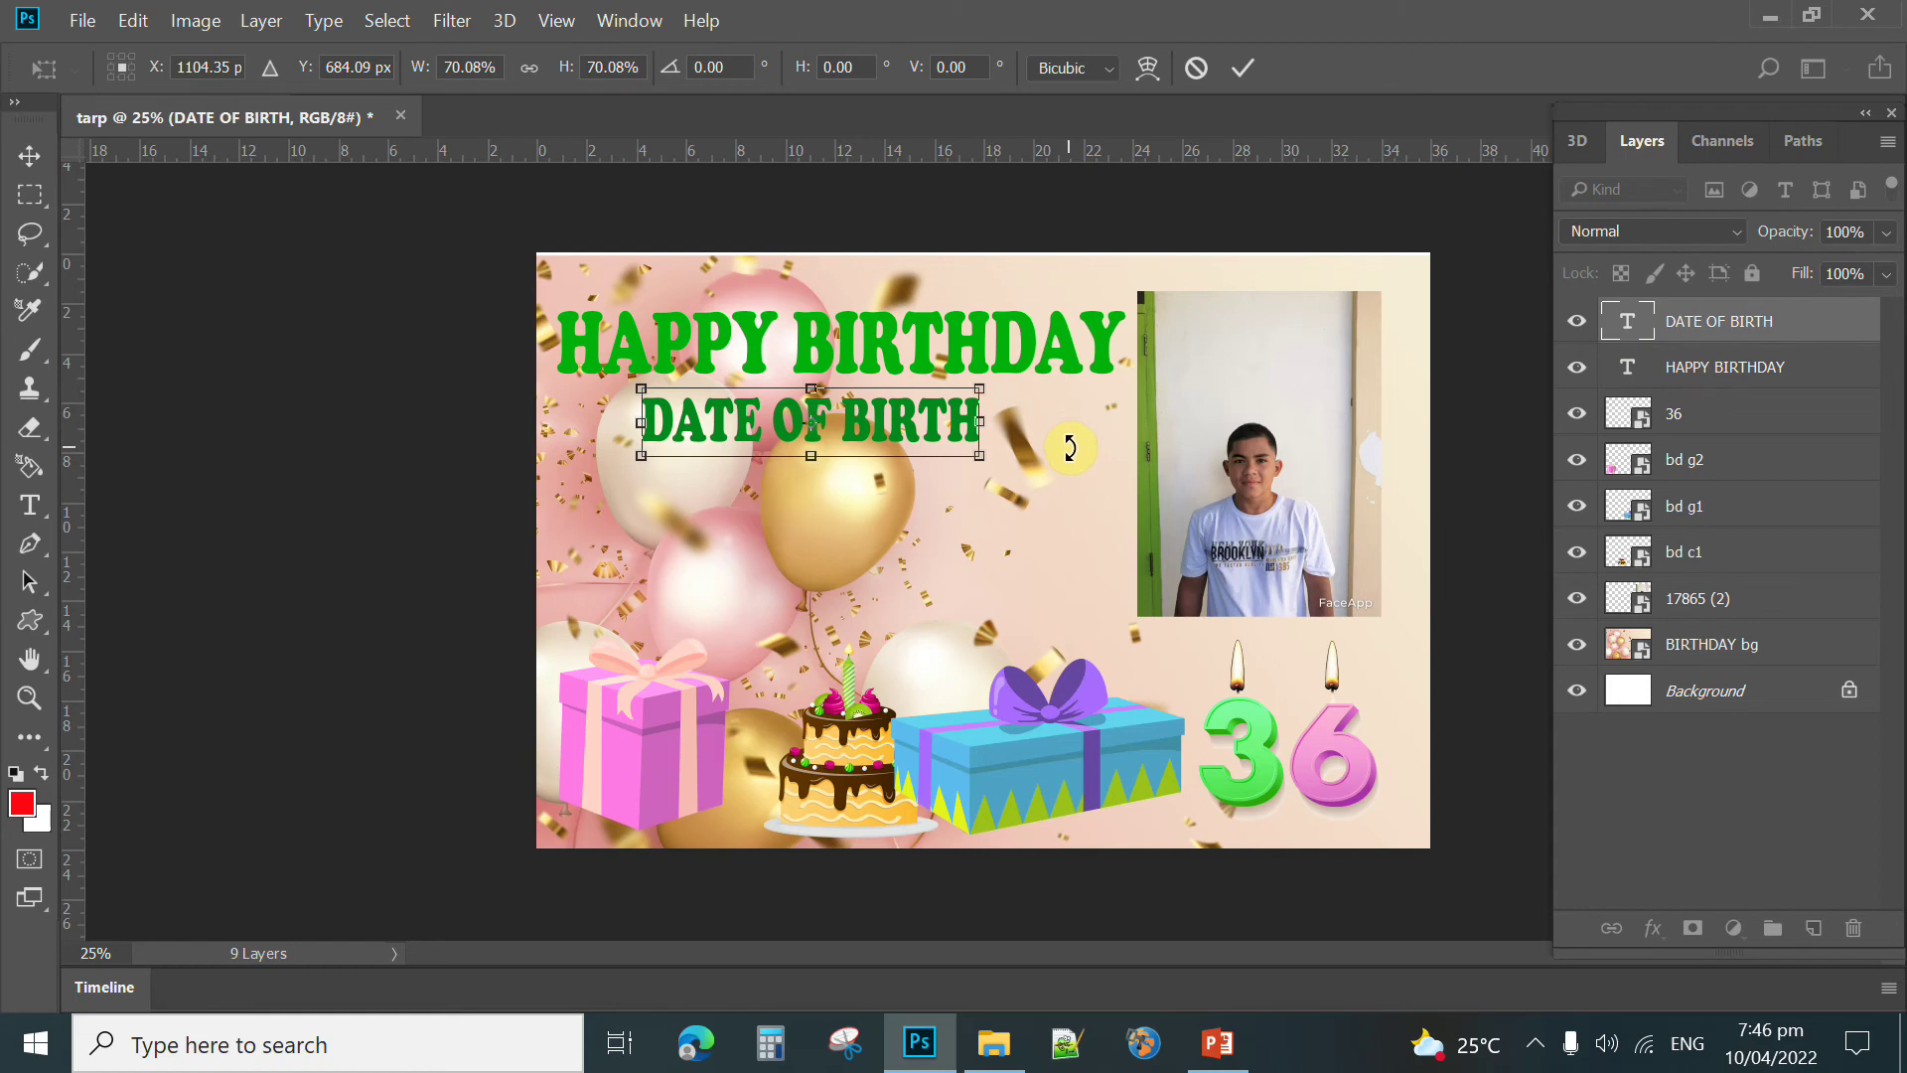
click(1243, 67)
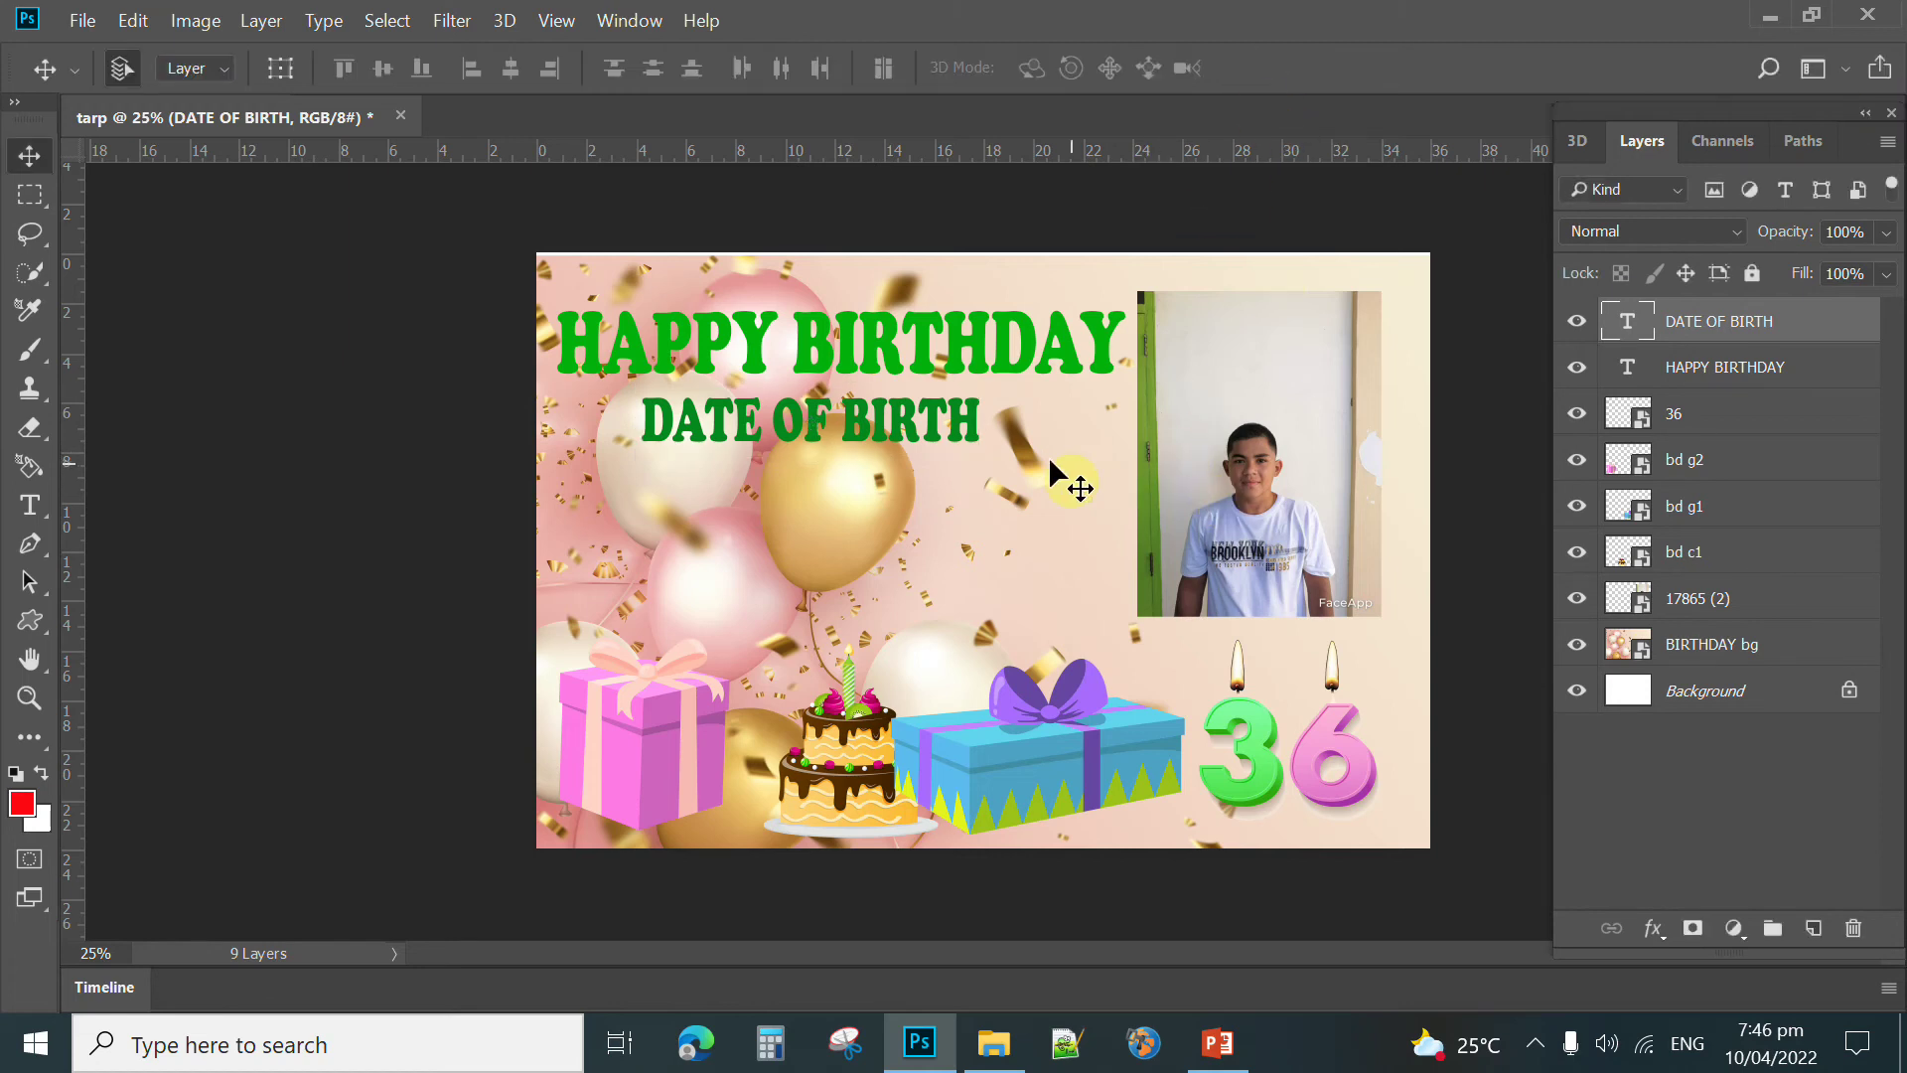
Step: Warp the HAPPY BIRTHDAY heading with the Arc style at a 5% bend
click(1463, 528)
click(1000, 375)
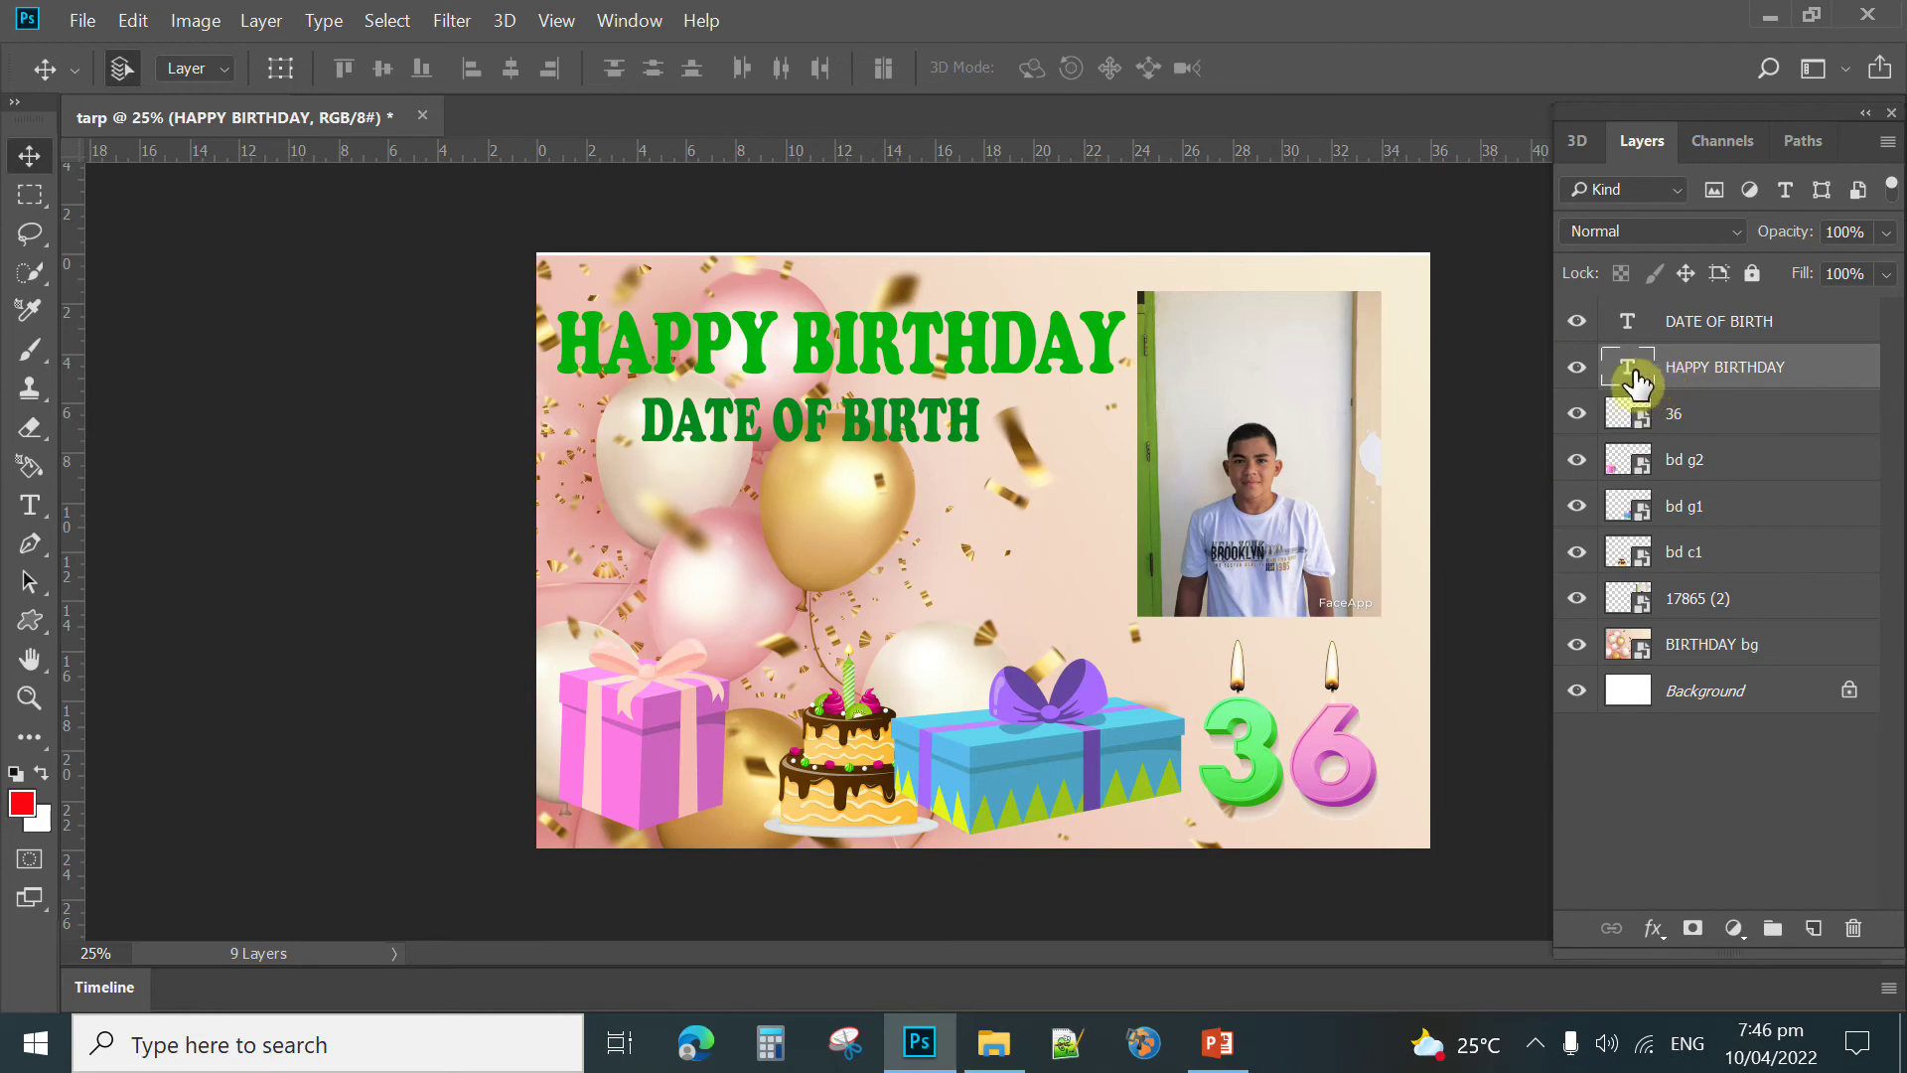
click(1421, 421)
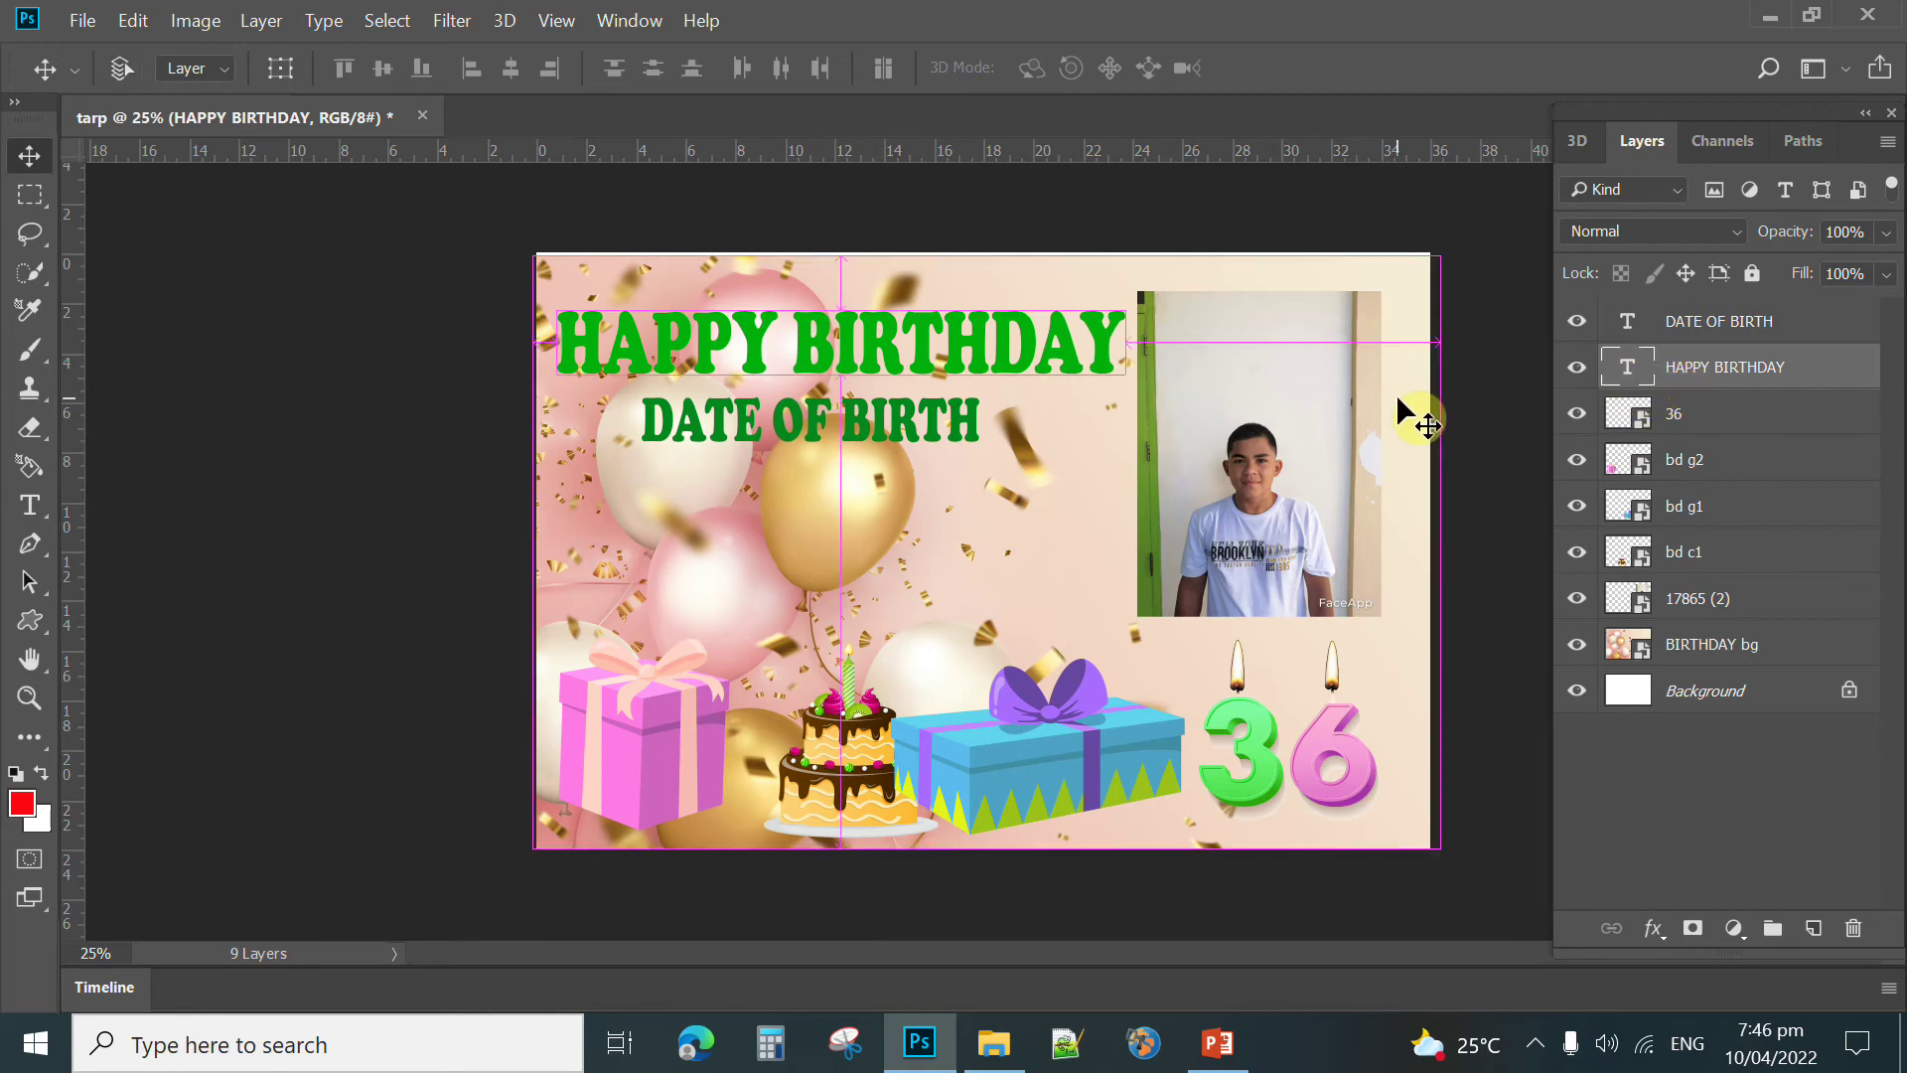
key(ctrl+t)
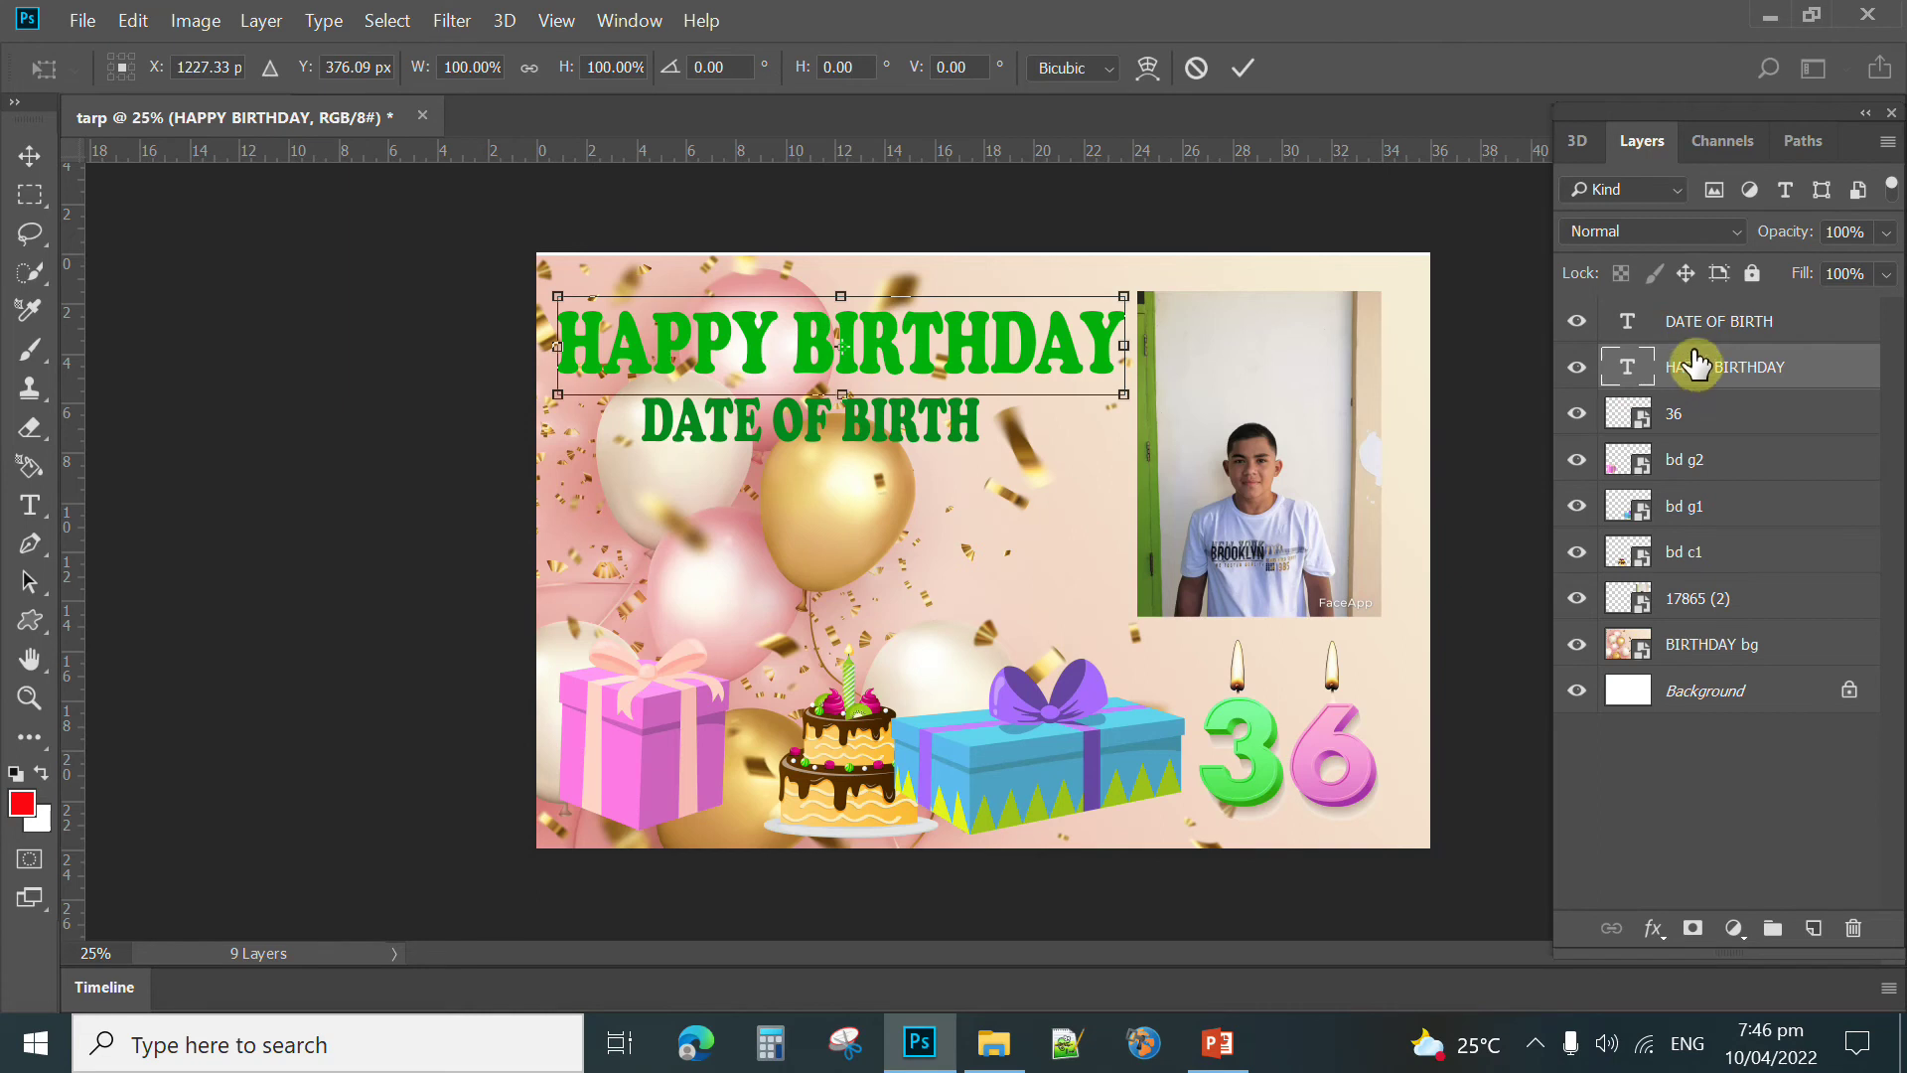
click(1146, 67)
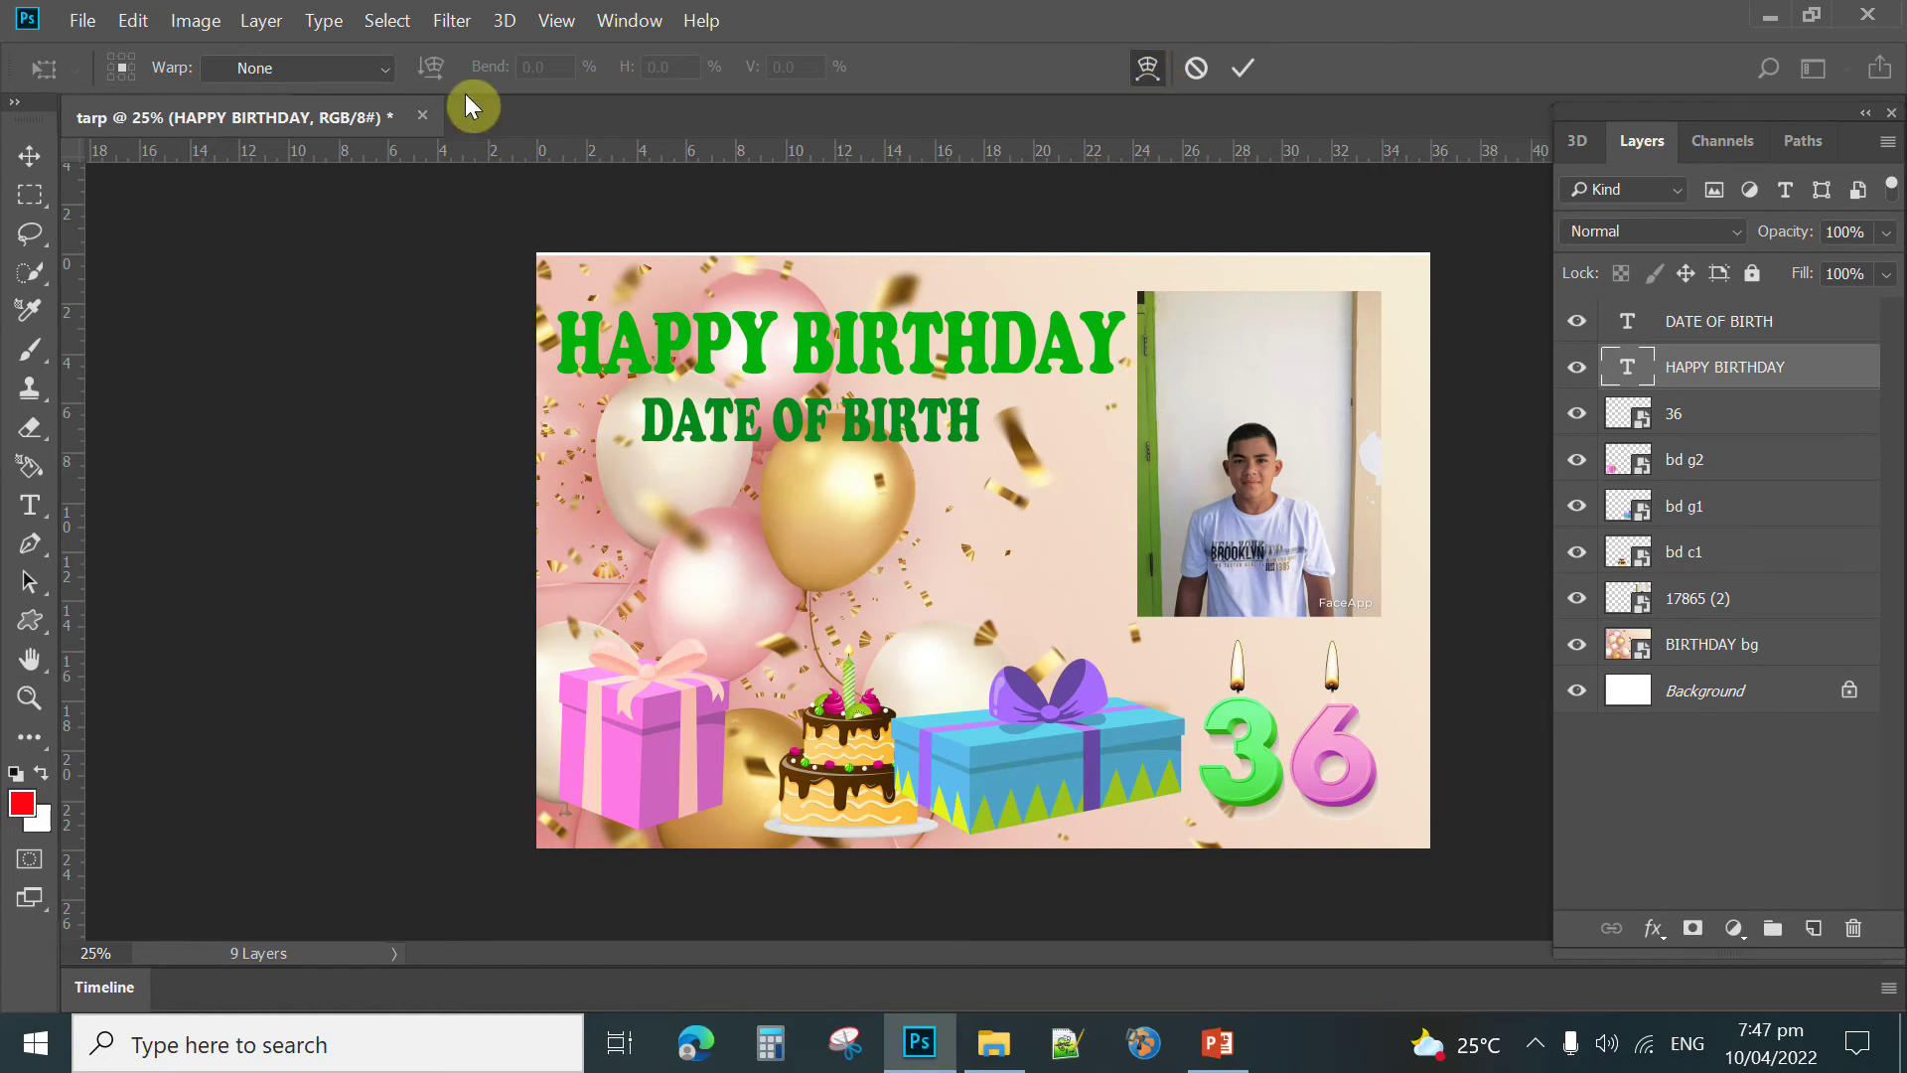
click(385, 67)
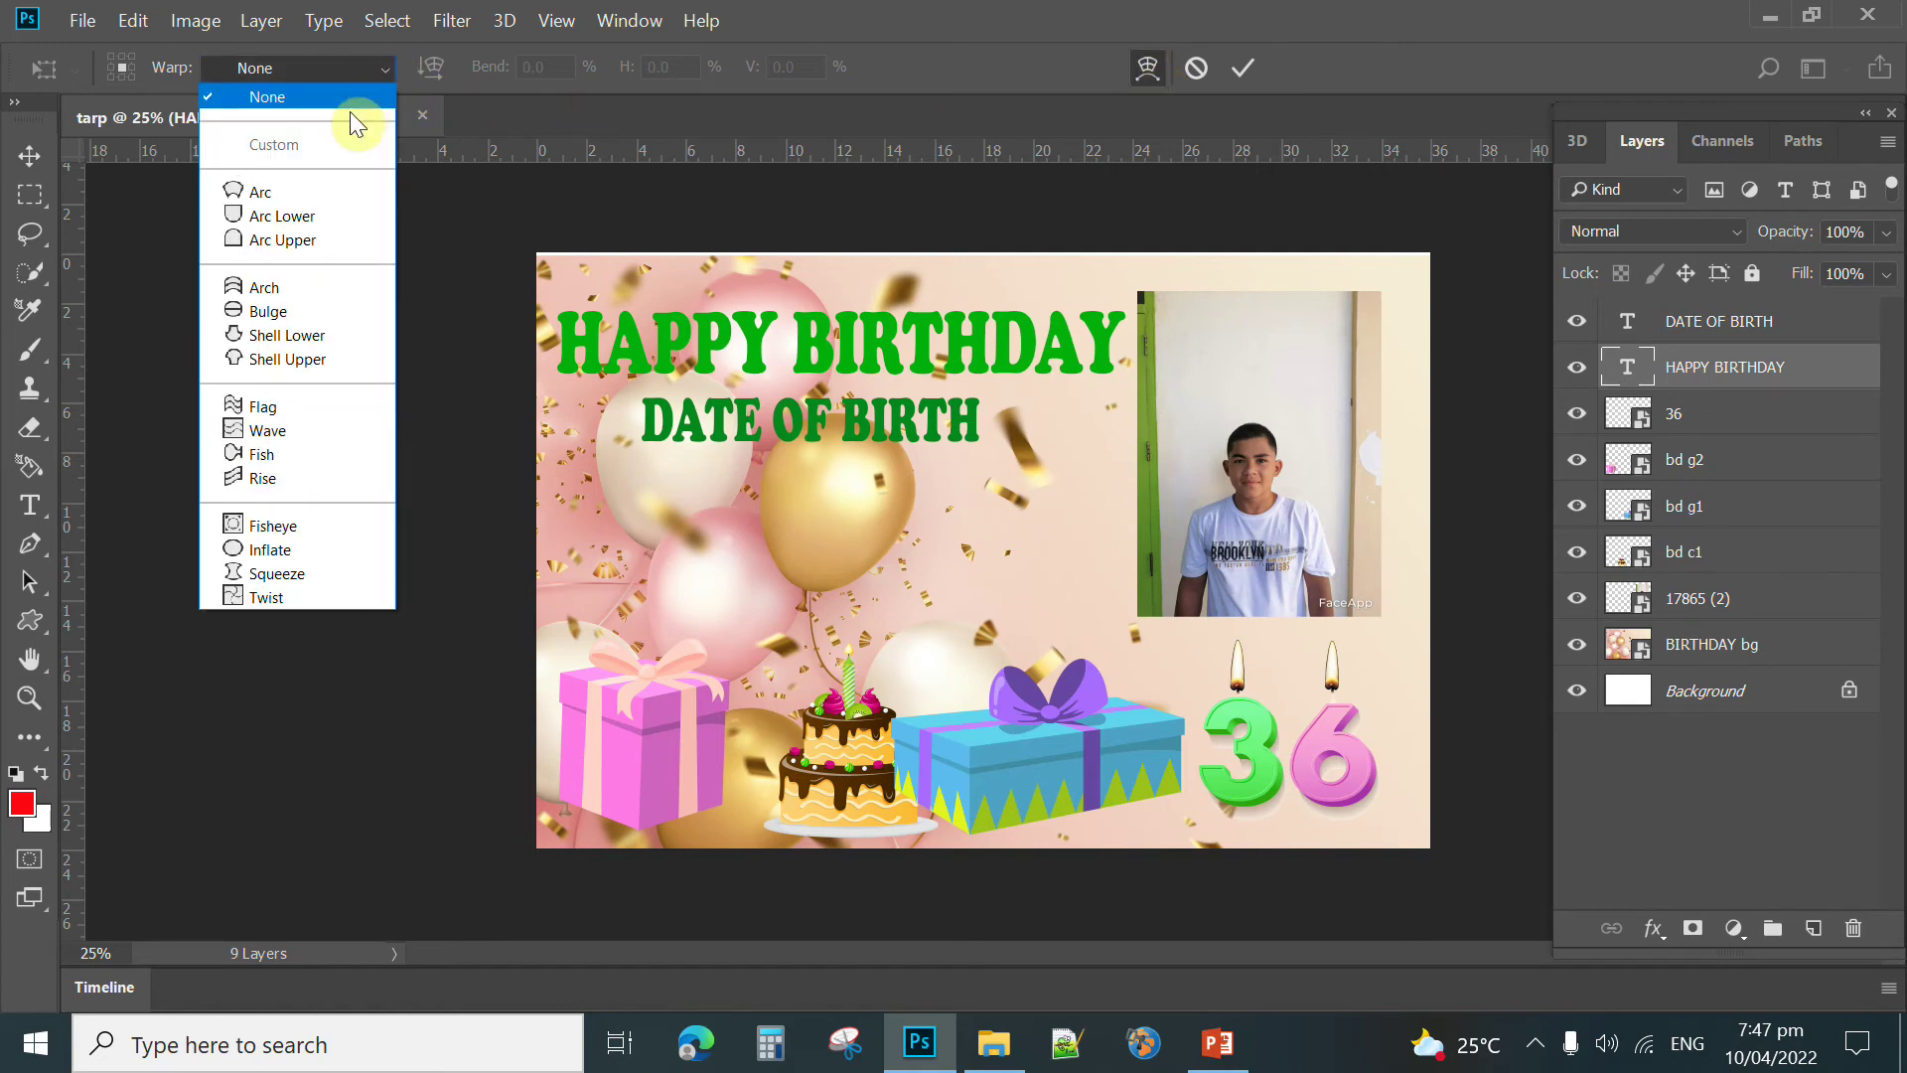
click(316, 194)
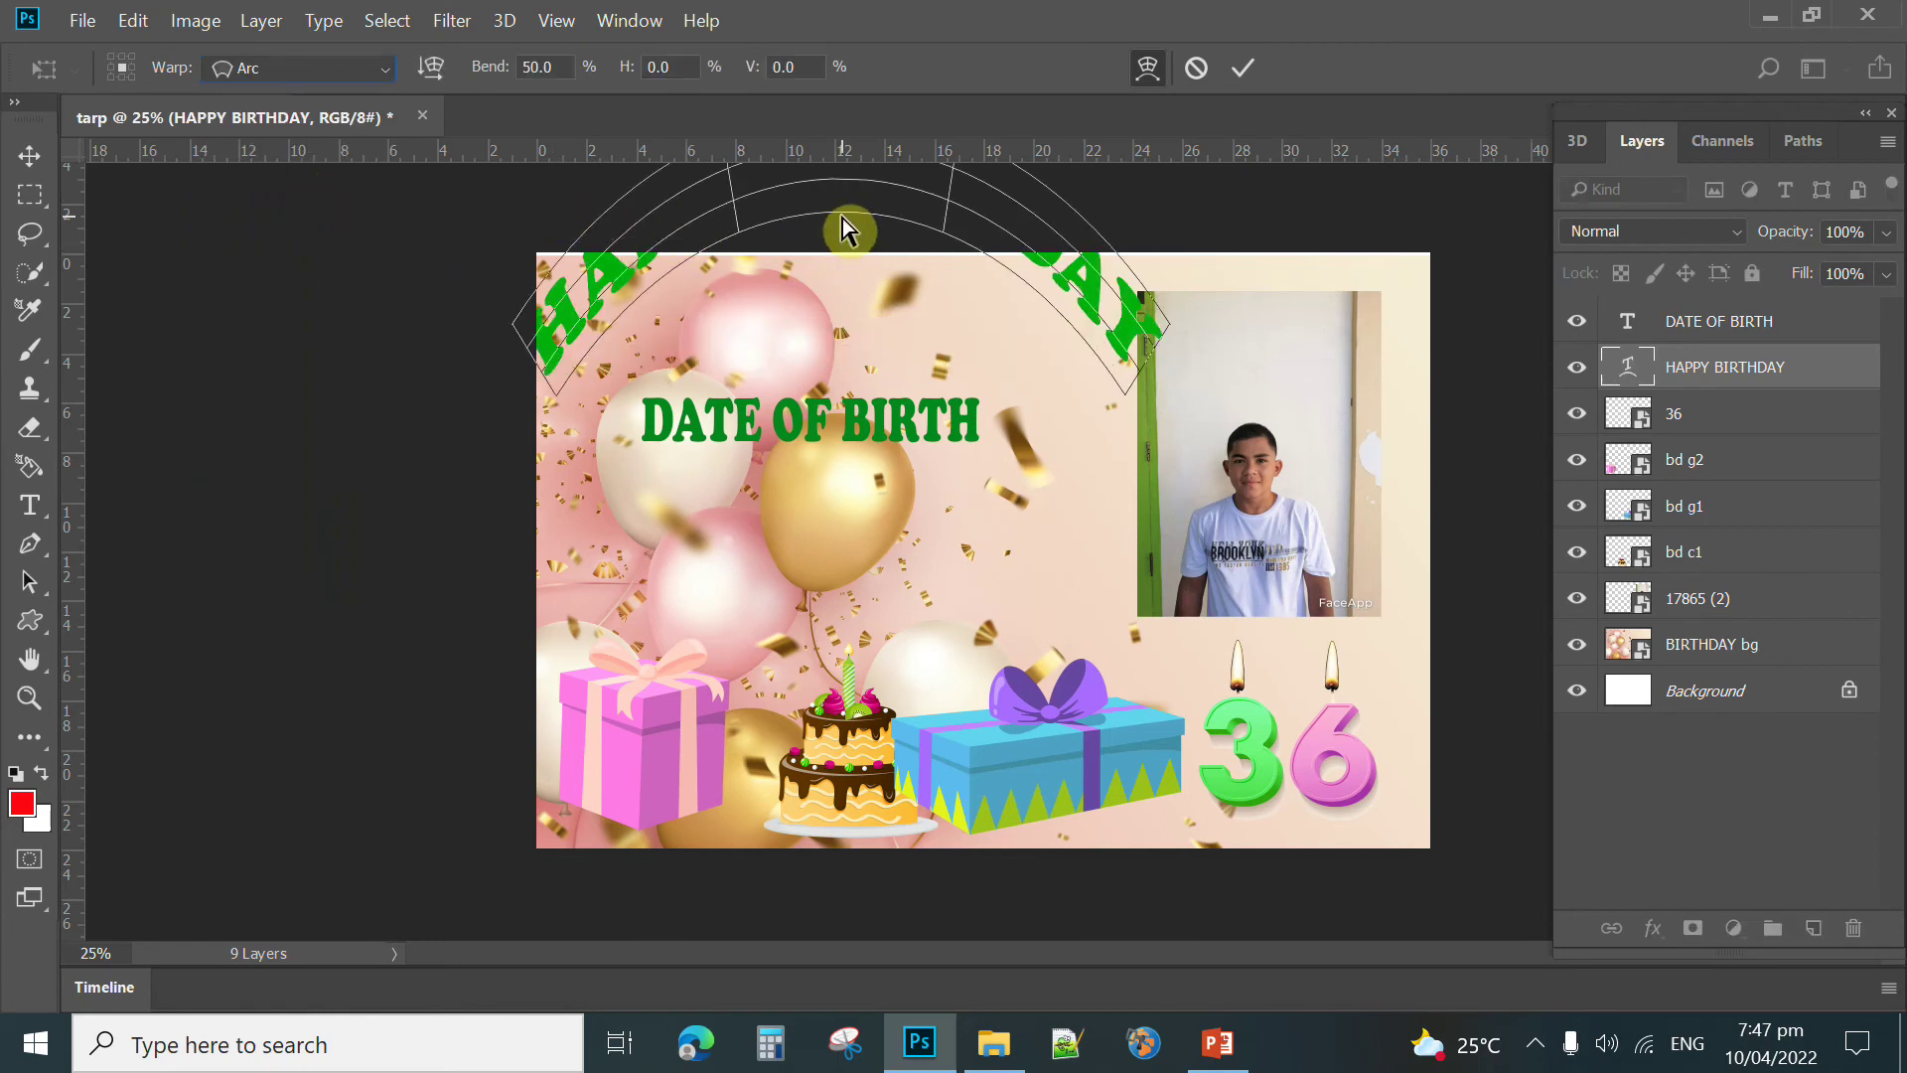
click(516, 67)
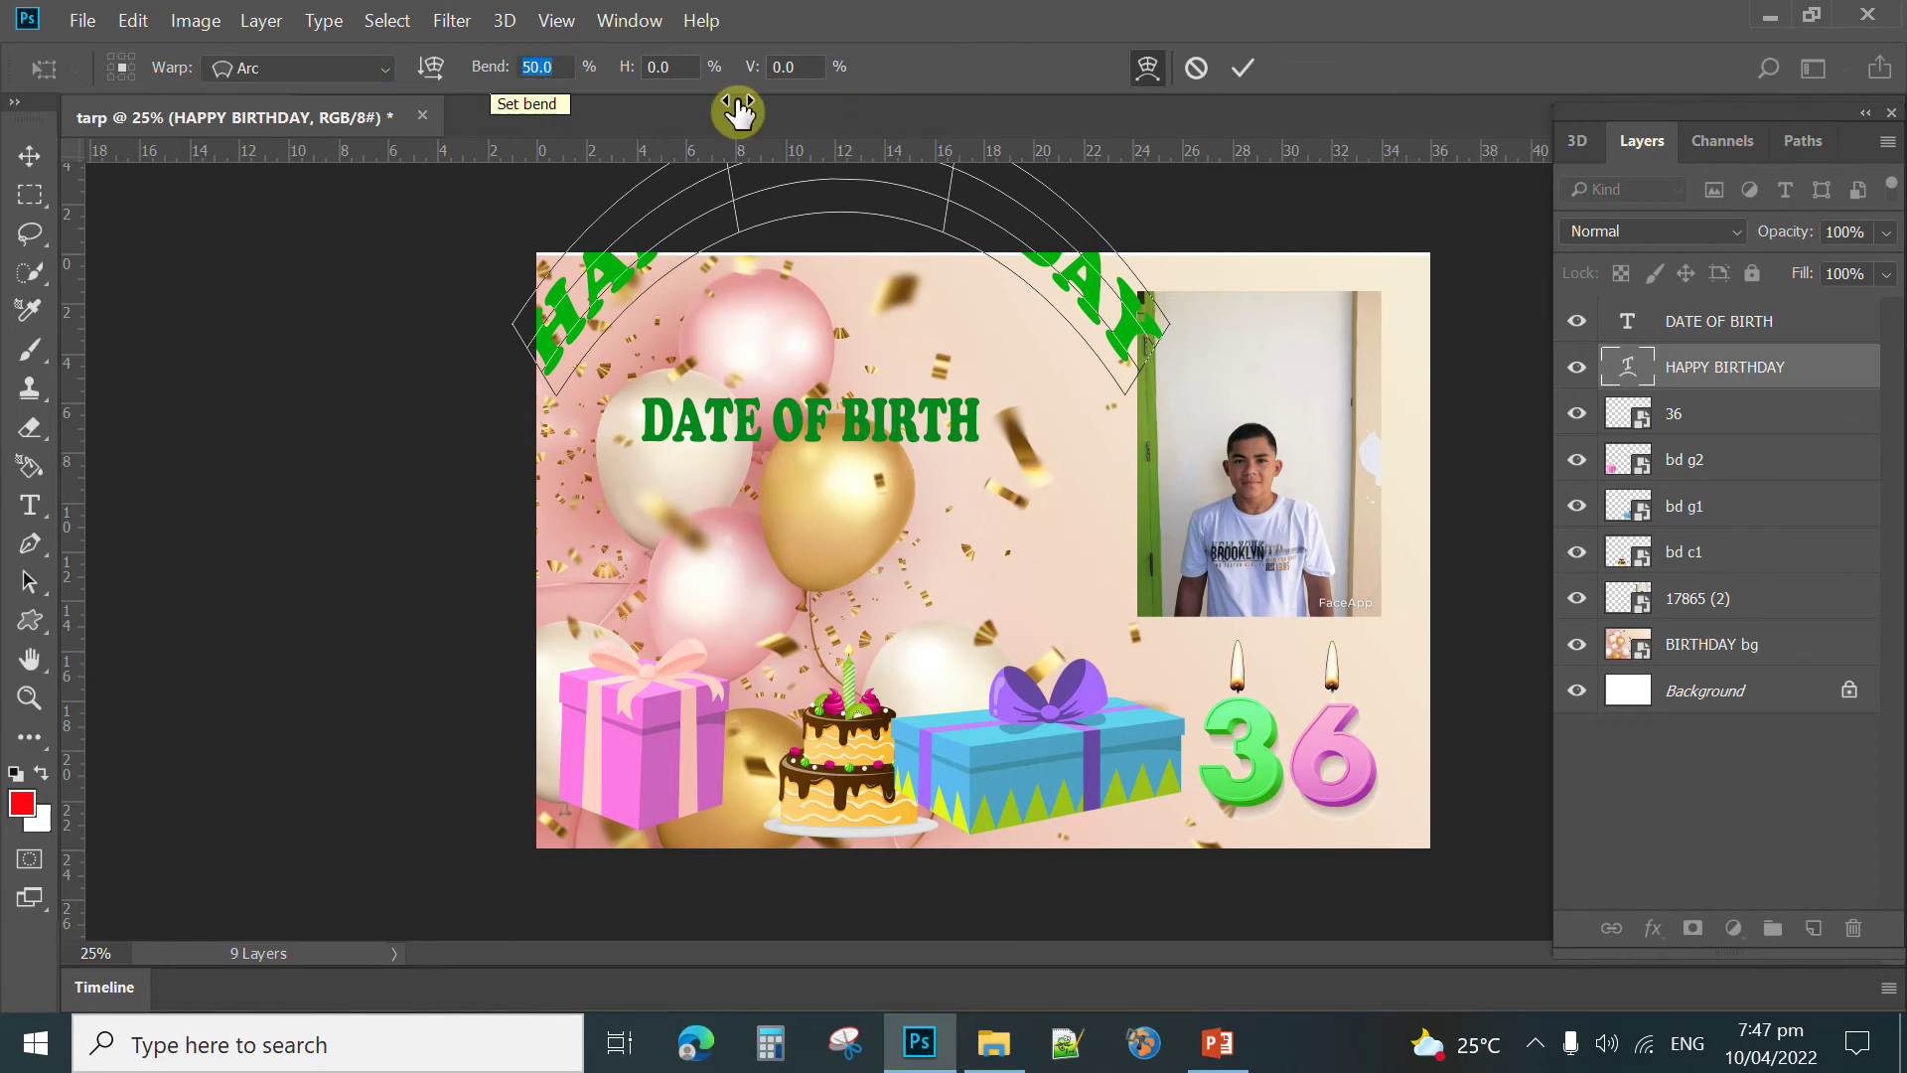
text(5)
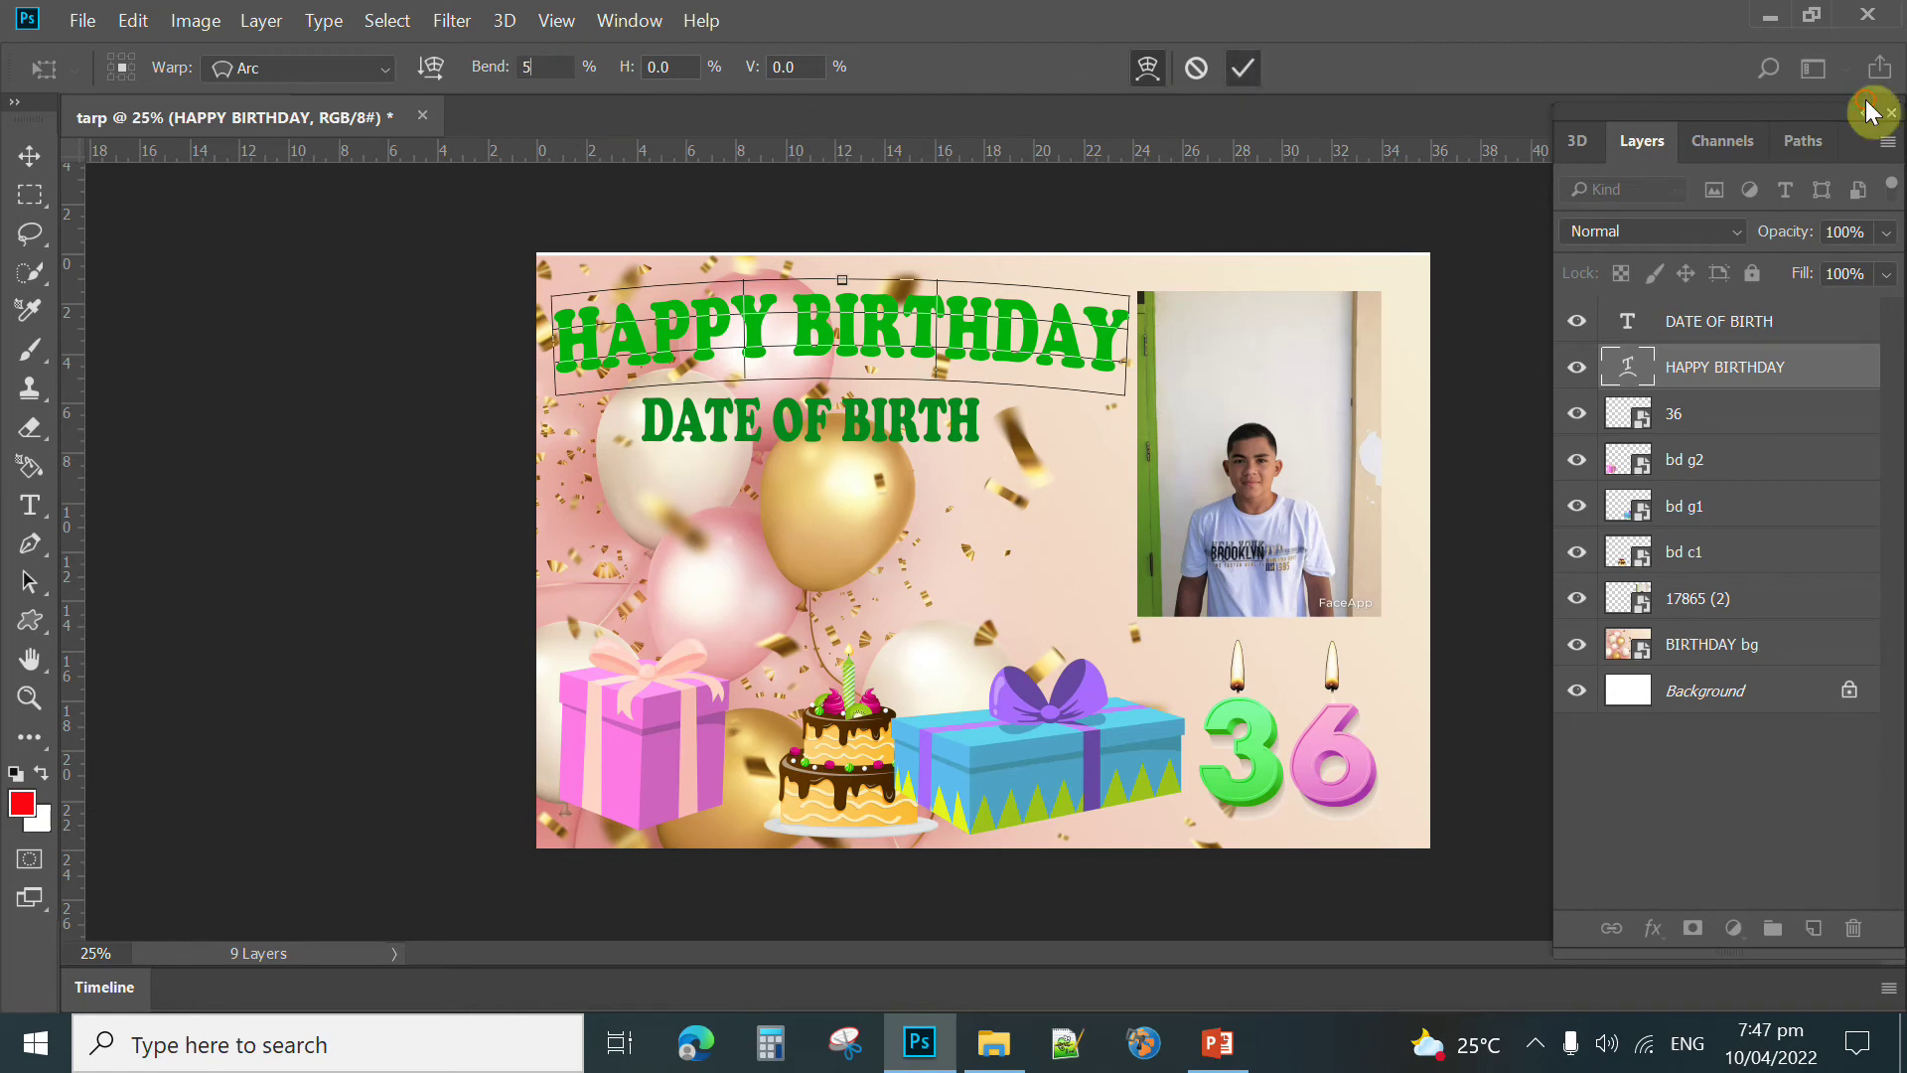
click(1246, 70)
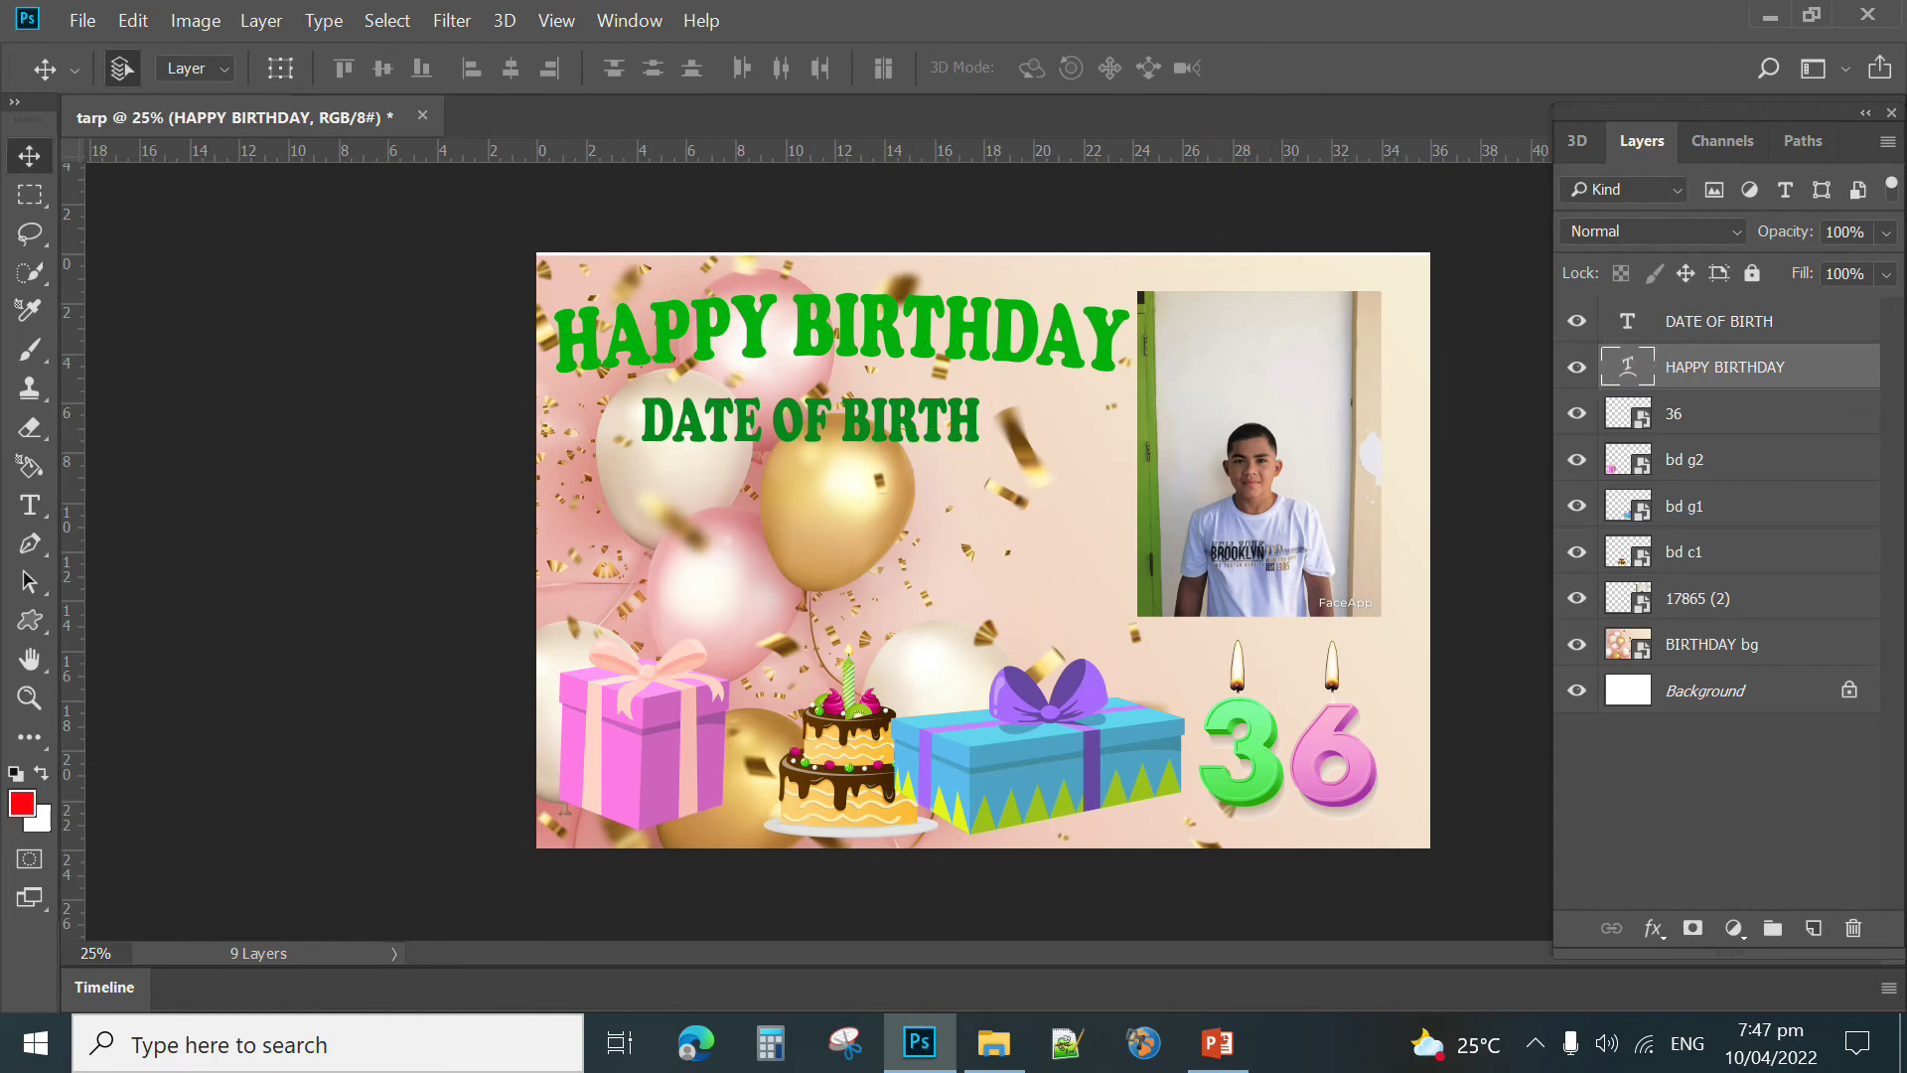
Step: Move the DATE OF BIRTH text closer beneath the heading and bring the pink gift and the cake closer together
click(1630, 323)
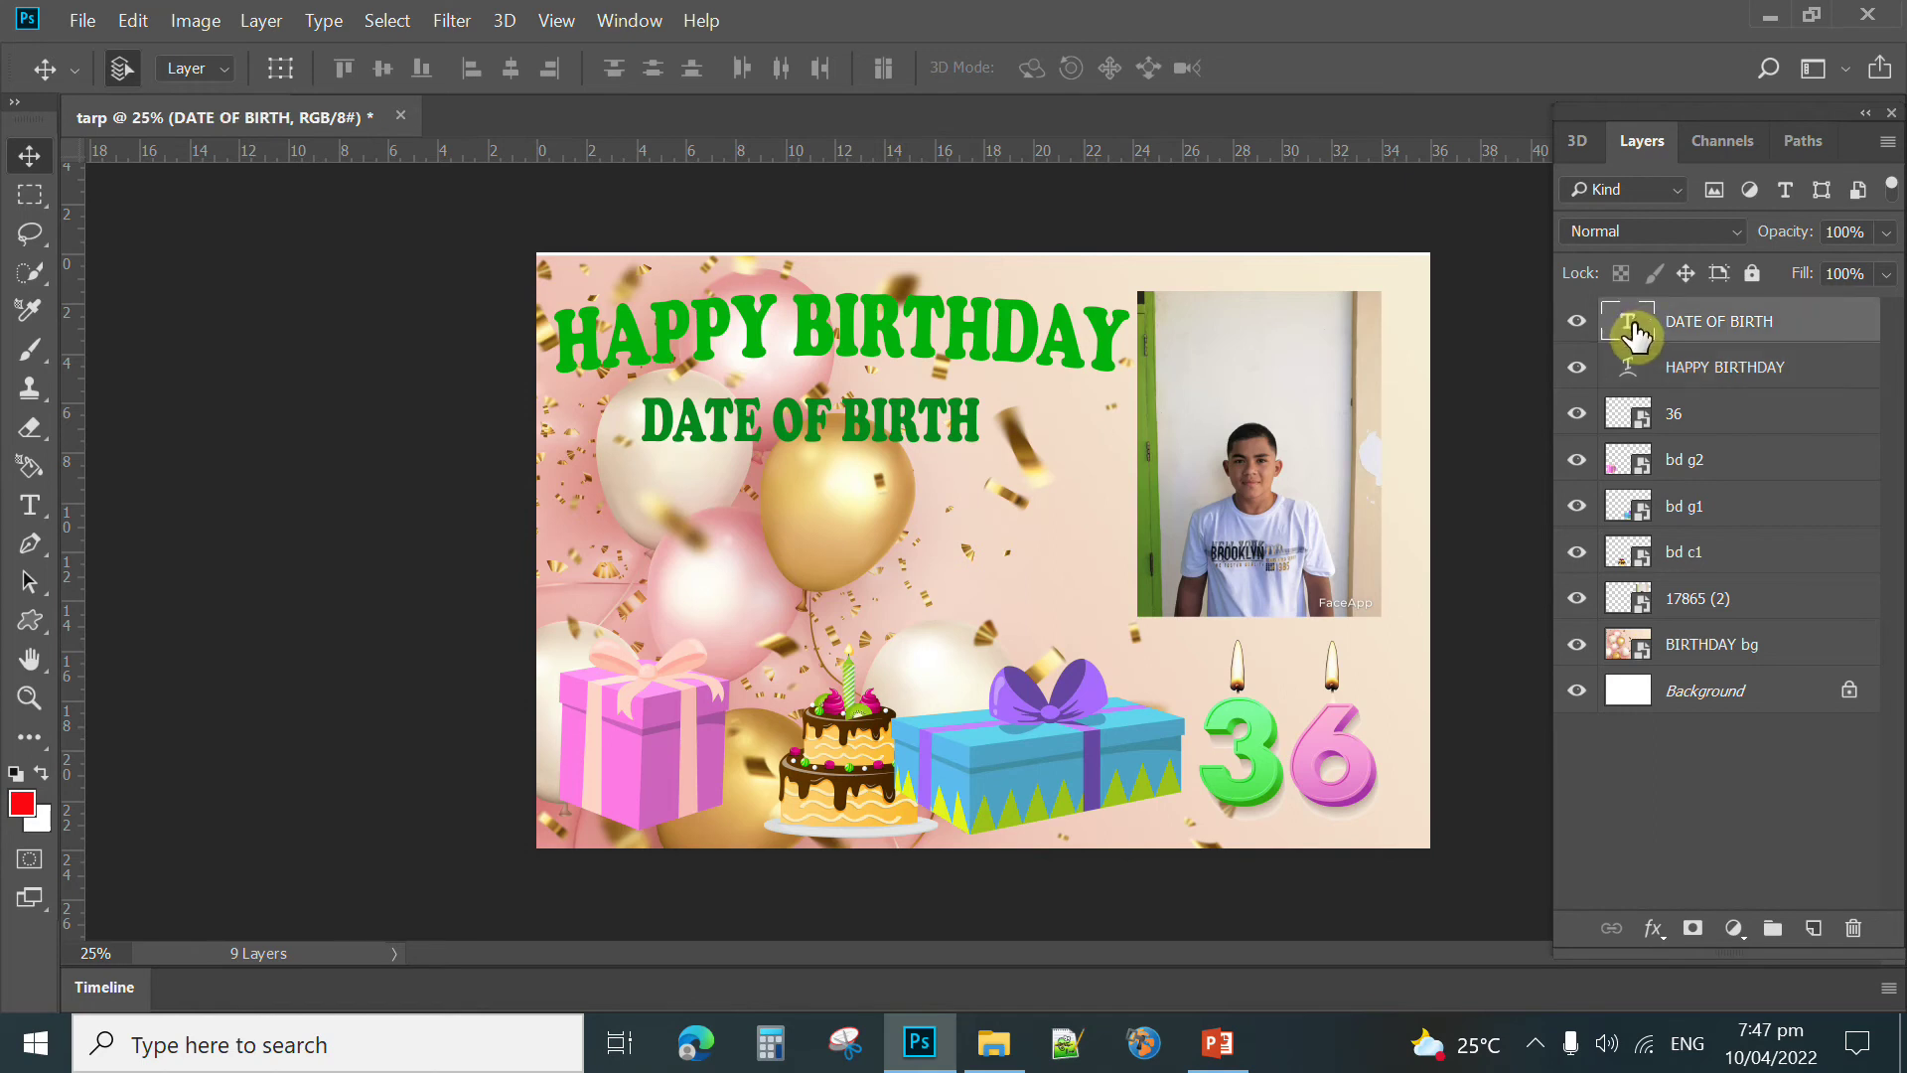
drag(902, 410, 915, 401)
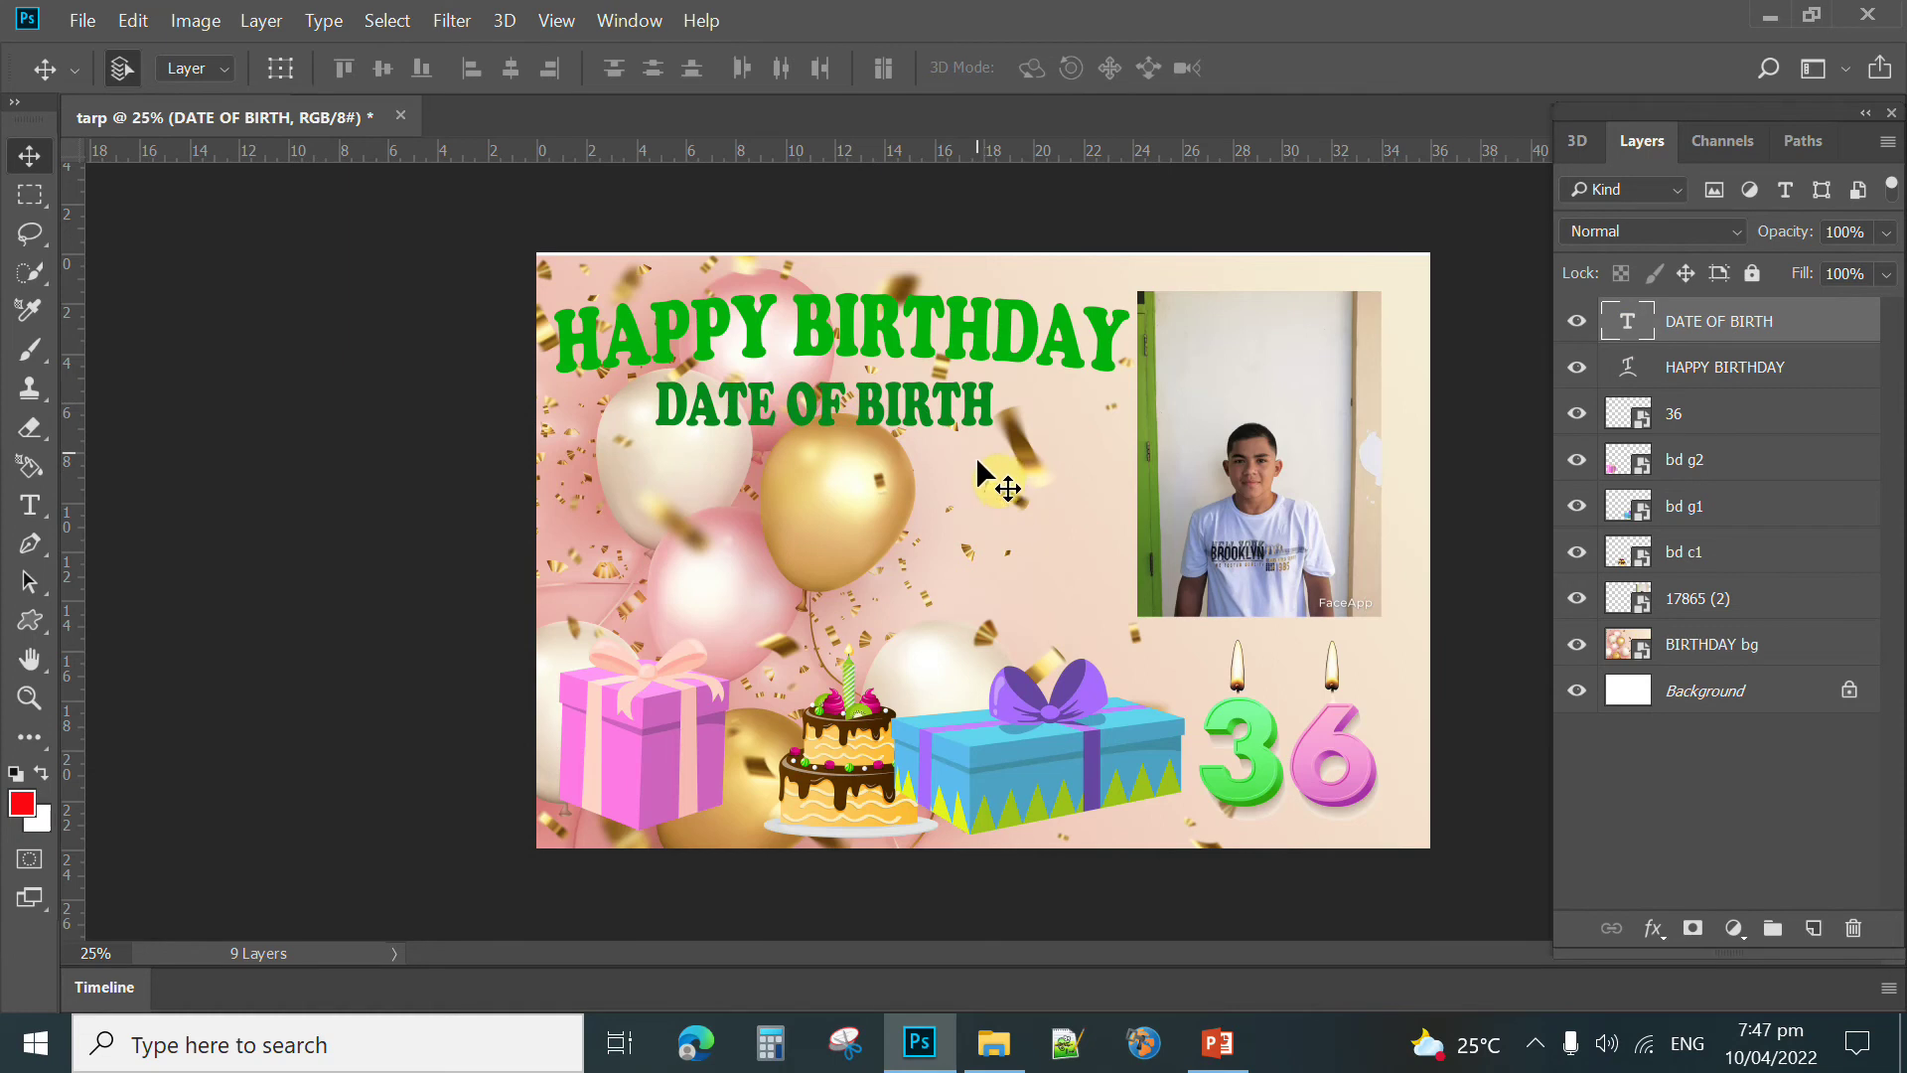
drag(642, 749, 655, 763)
drag(839, 793, 809, 793)
Step: Scale the blue gift to about 73% and place it beside the cake at the canvas's lower edge
click(1036, 765)
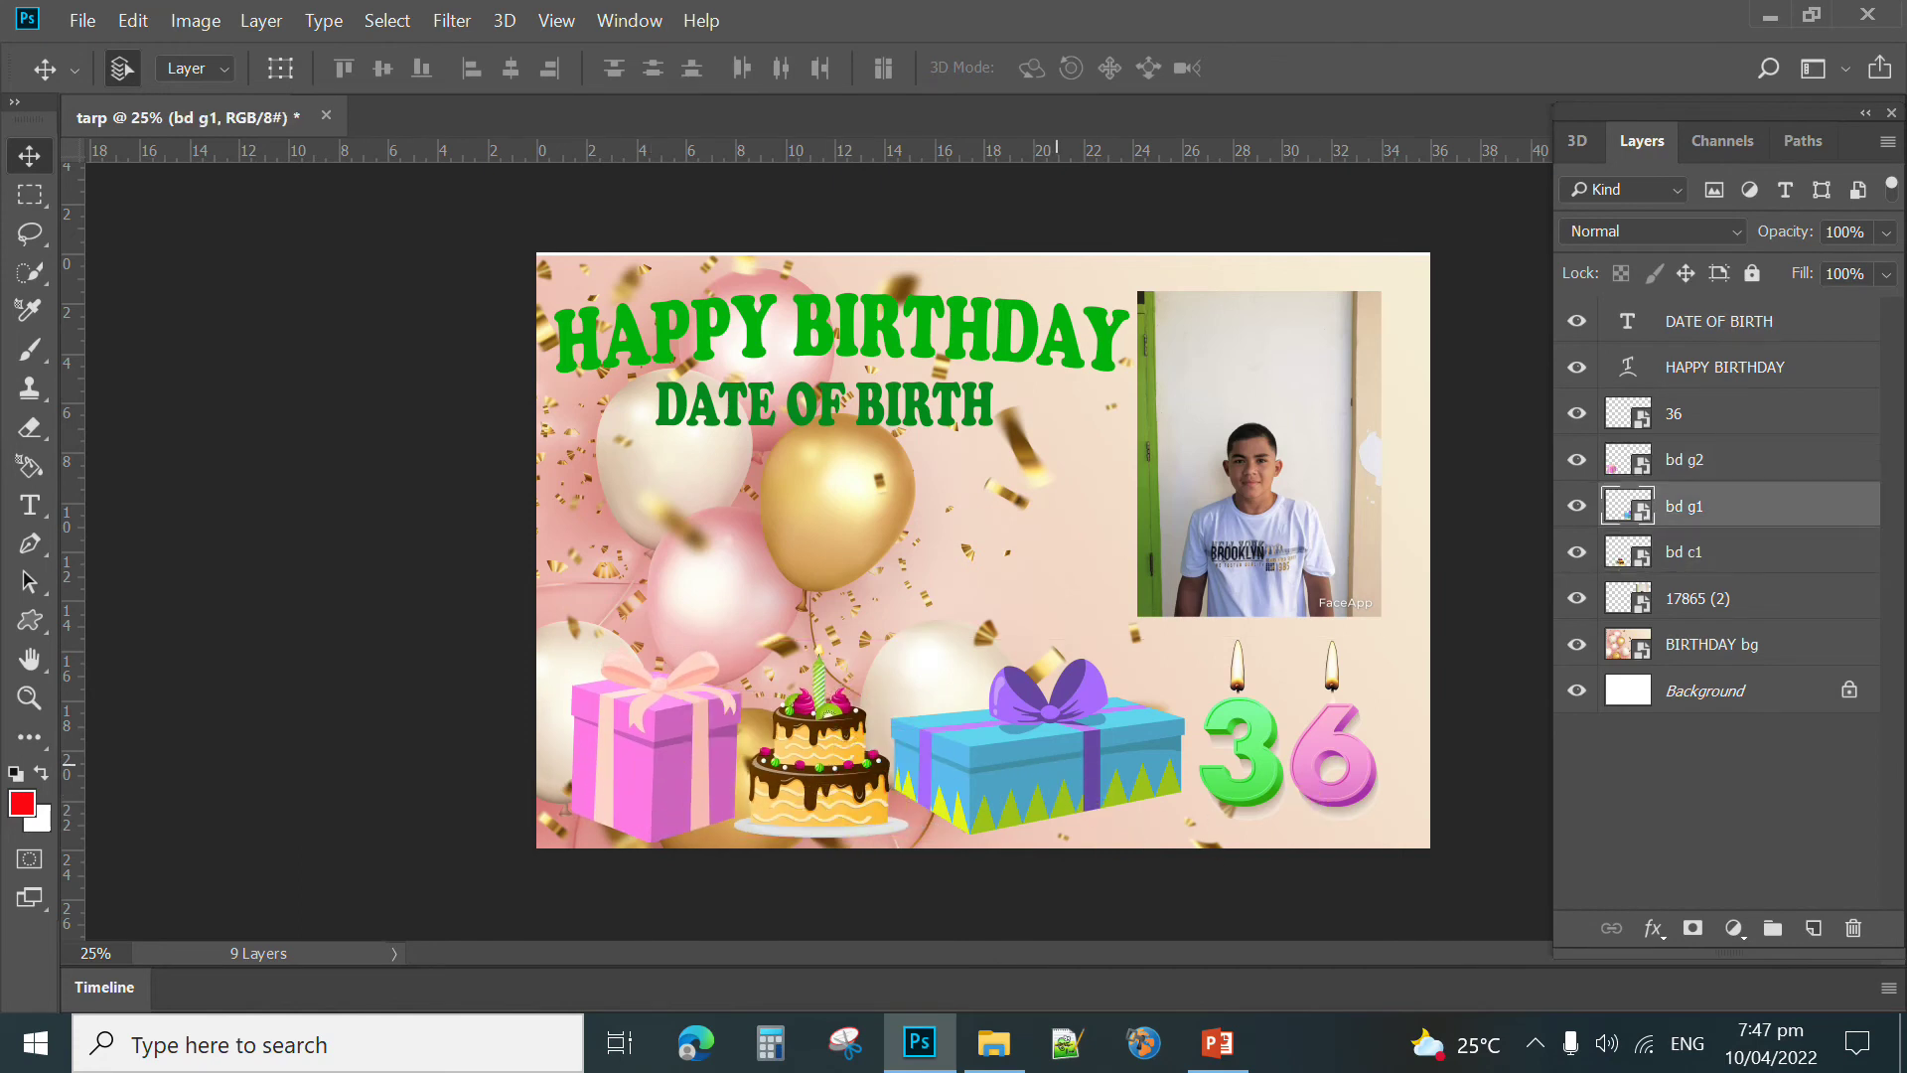
key(ctrl+t)
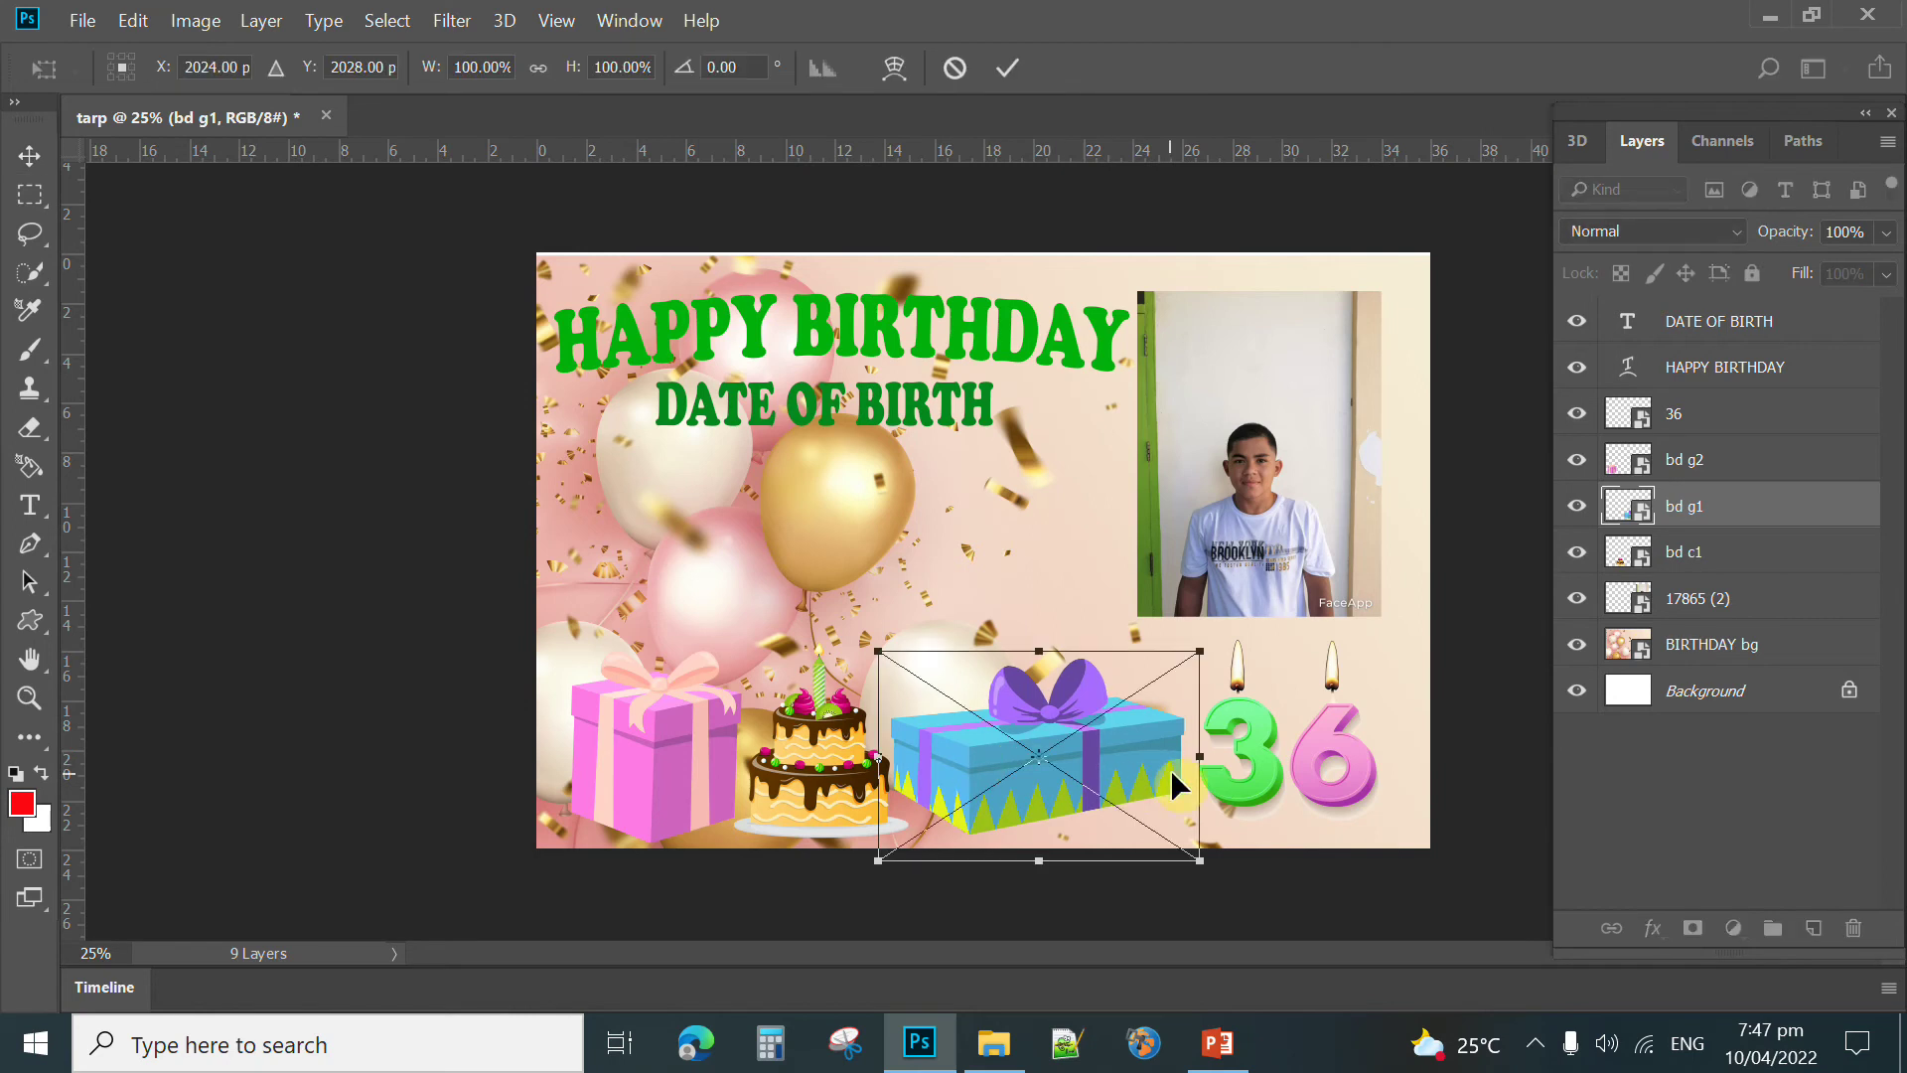
drag(1198, 844, 1112, 803)
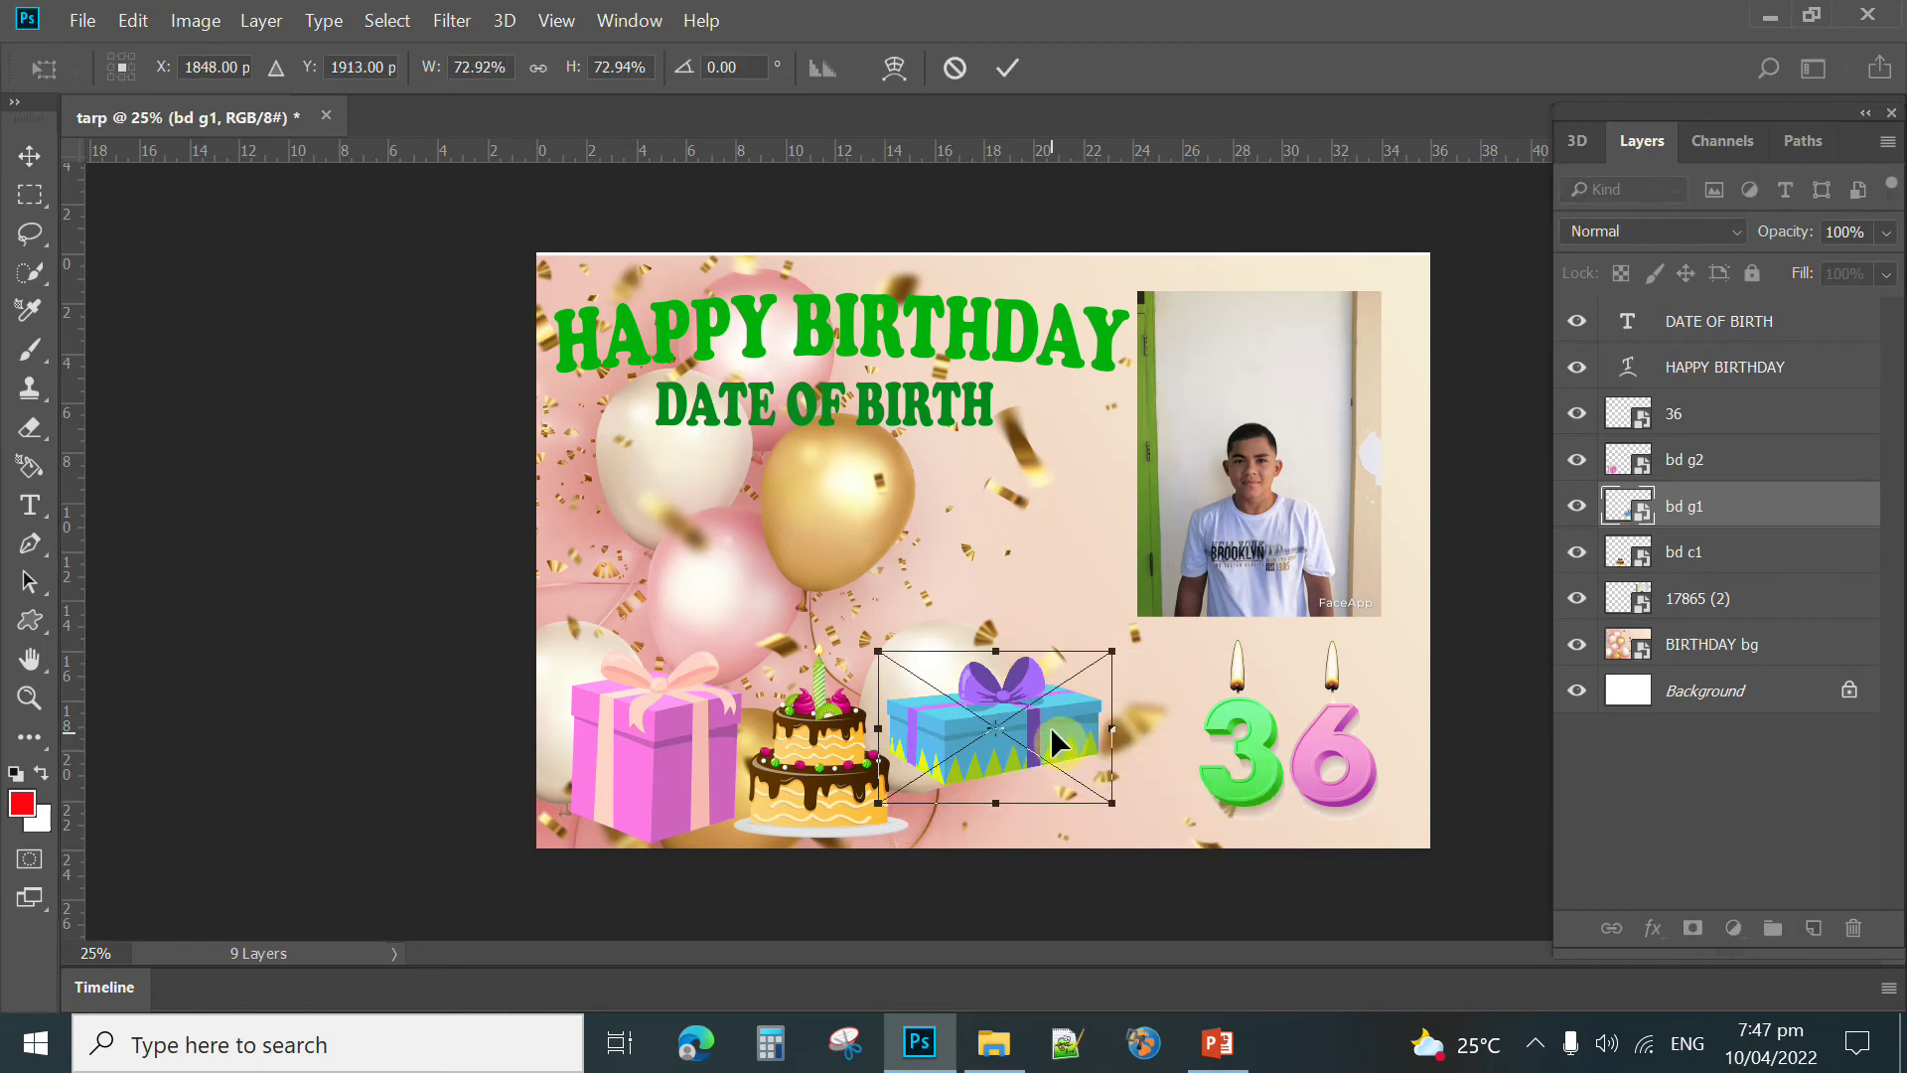
drag(1064, 726, 1065, 787)
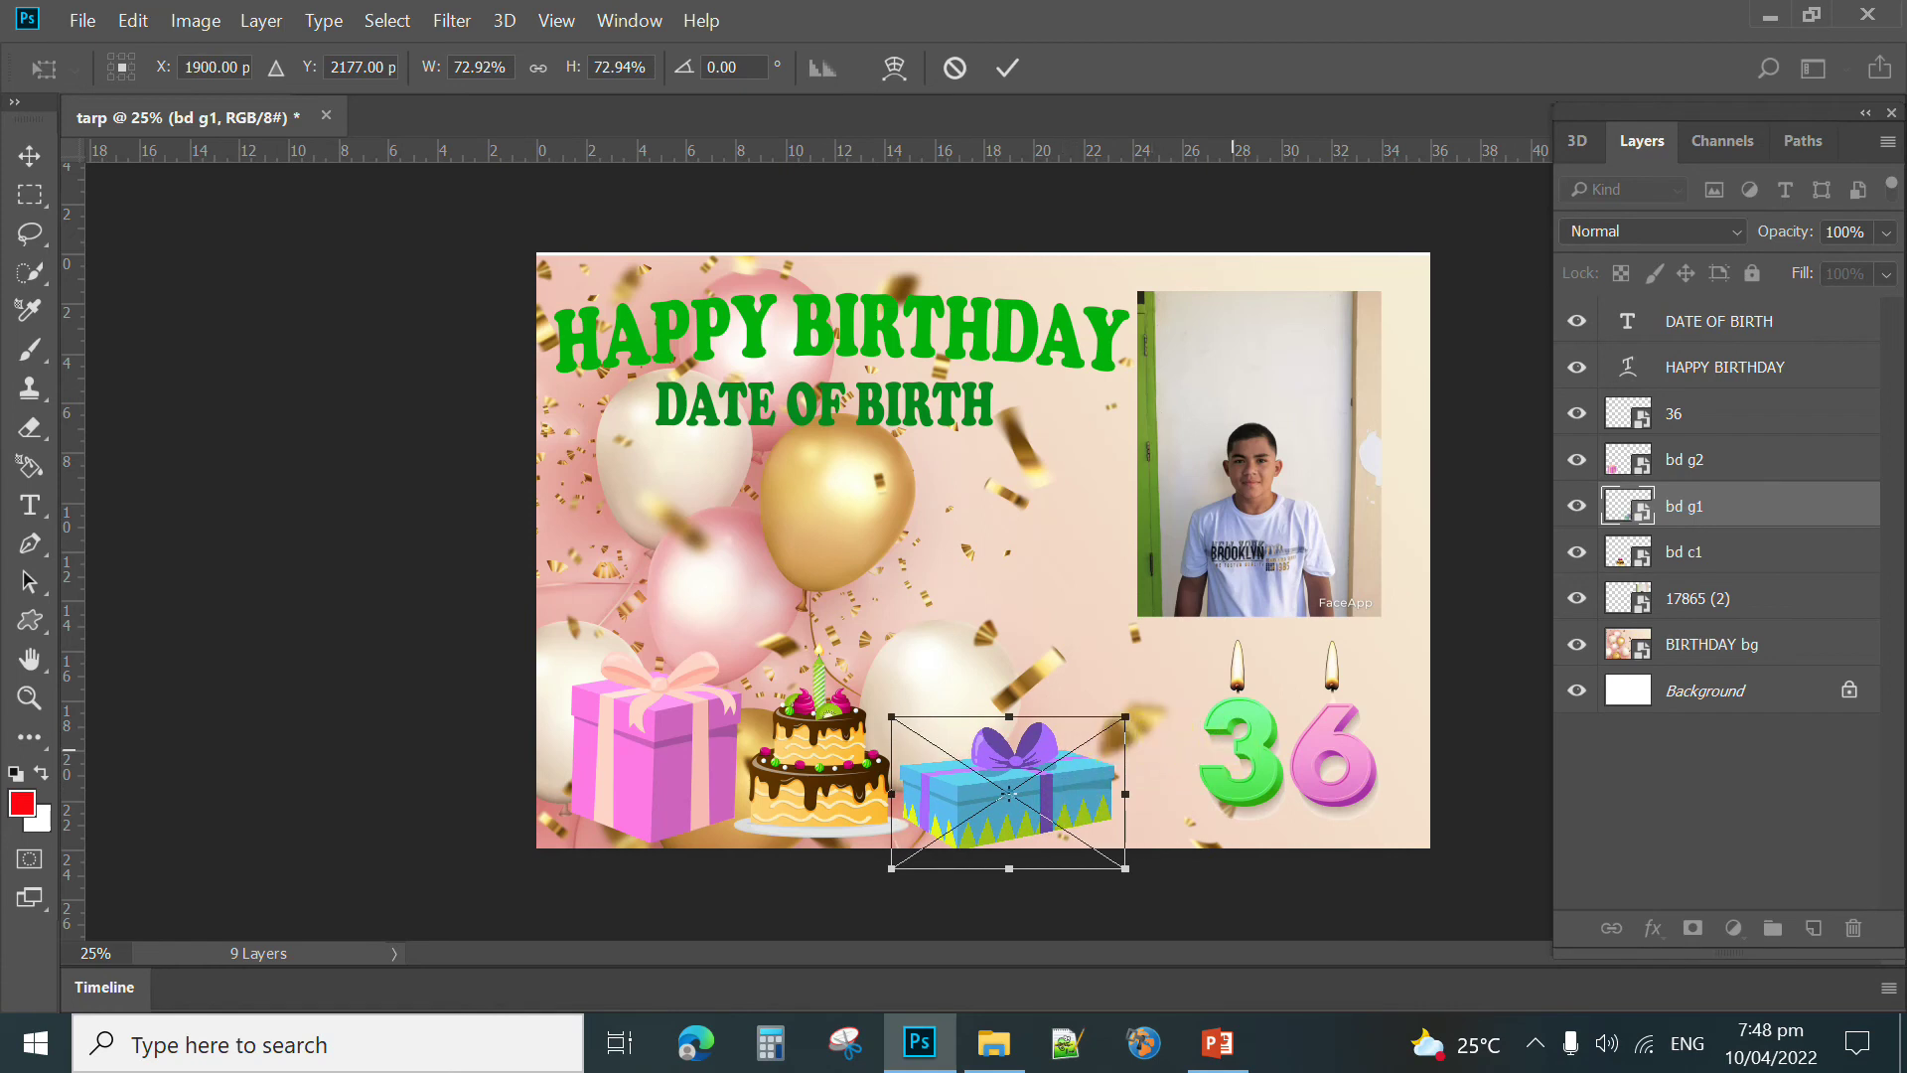
key(Return)
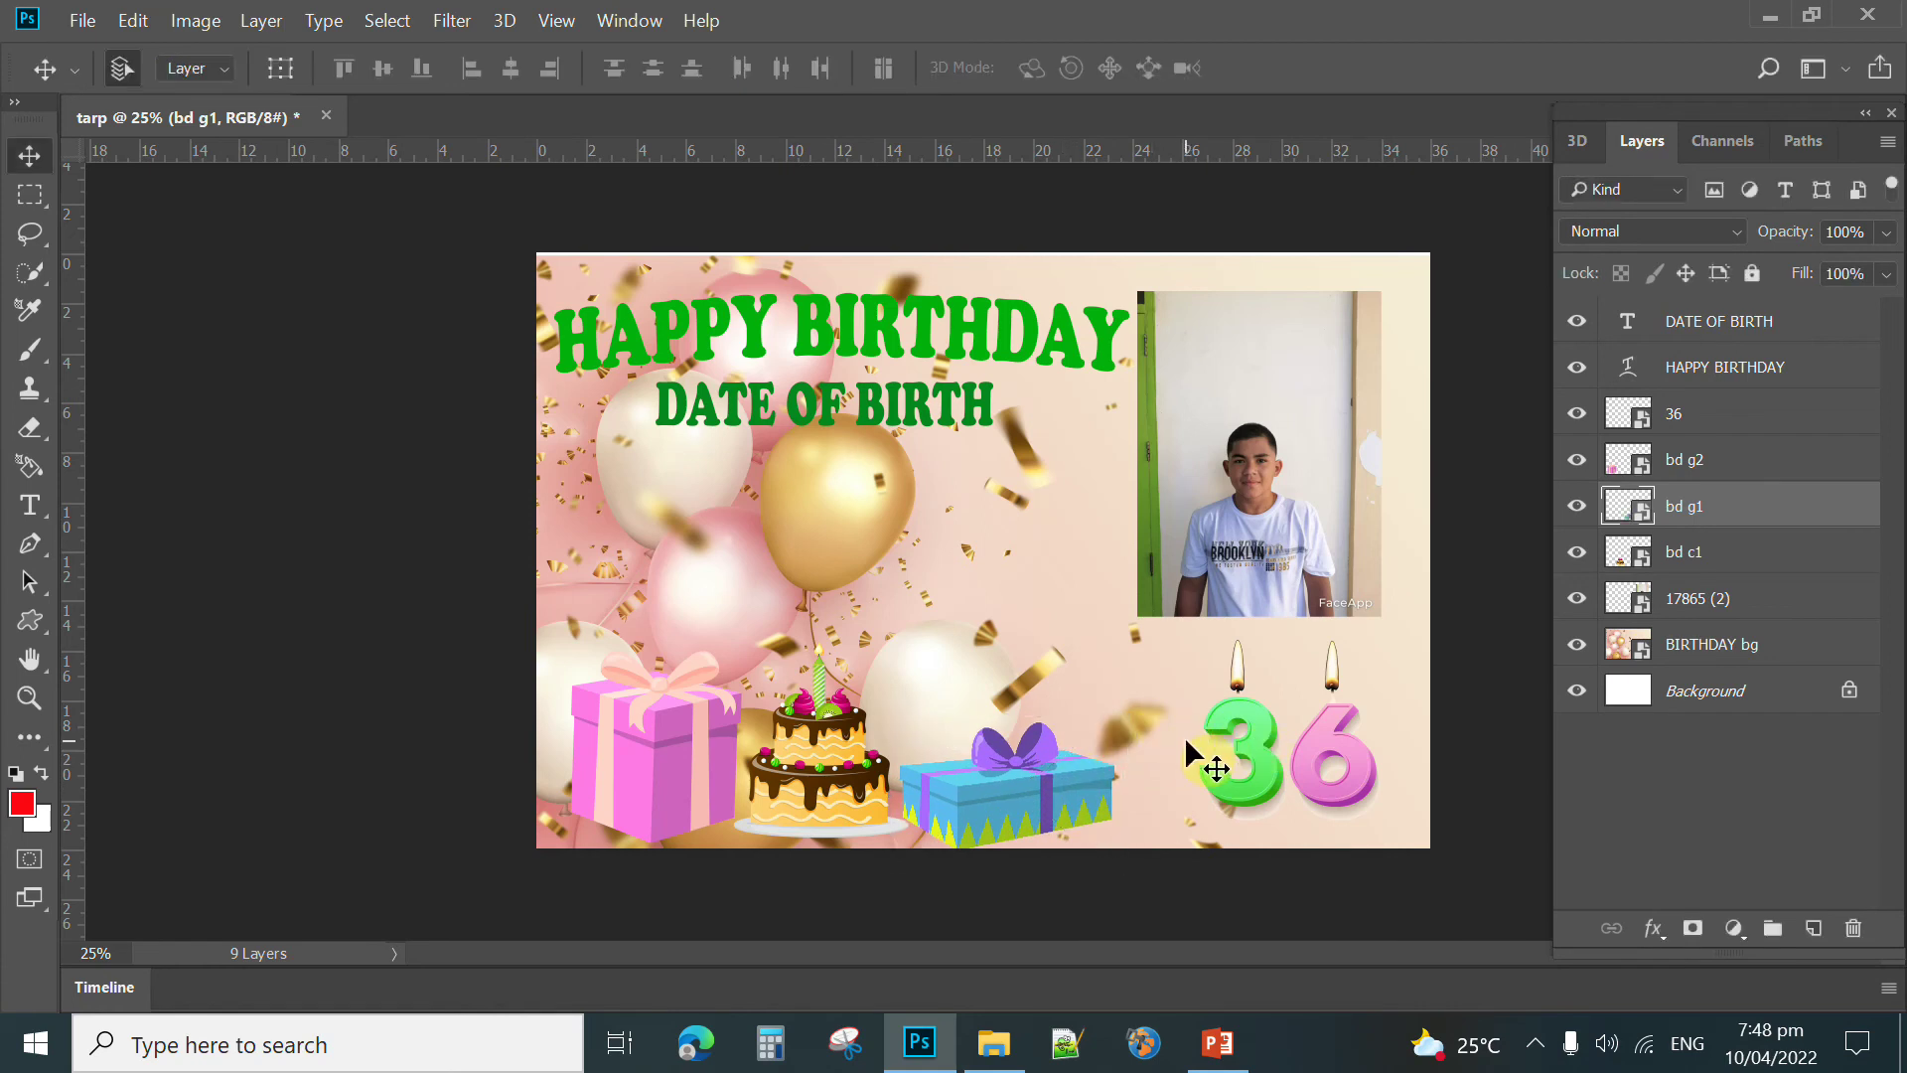
Step: Shift the blue gift slightly right and move the pink gift to its right, below the photo
click(1283, 777)
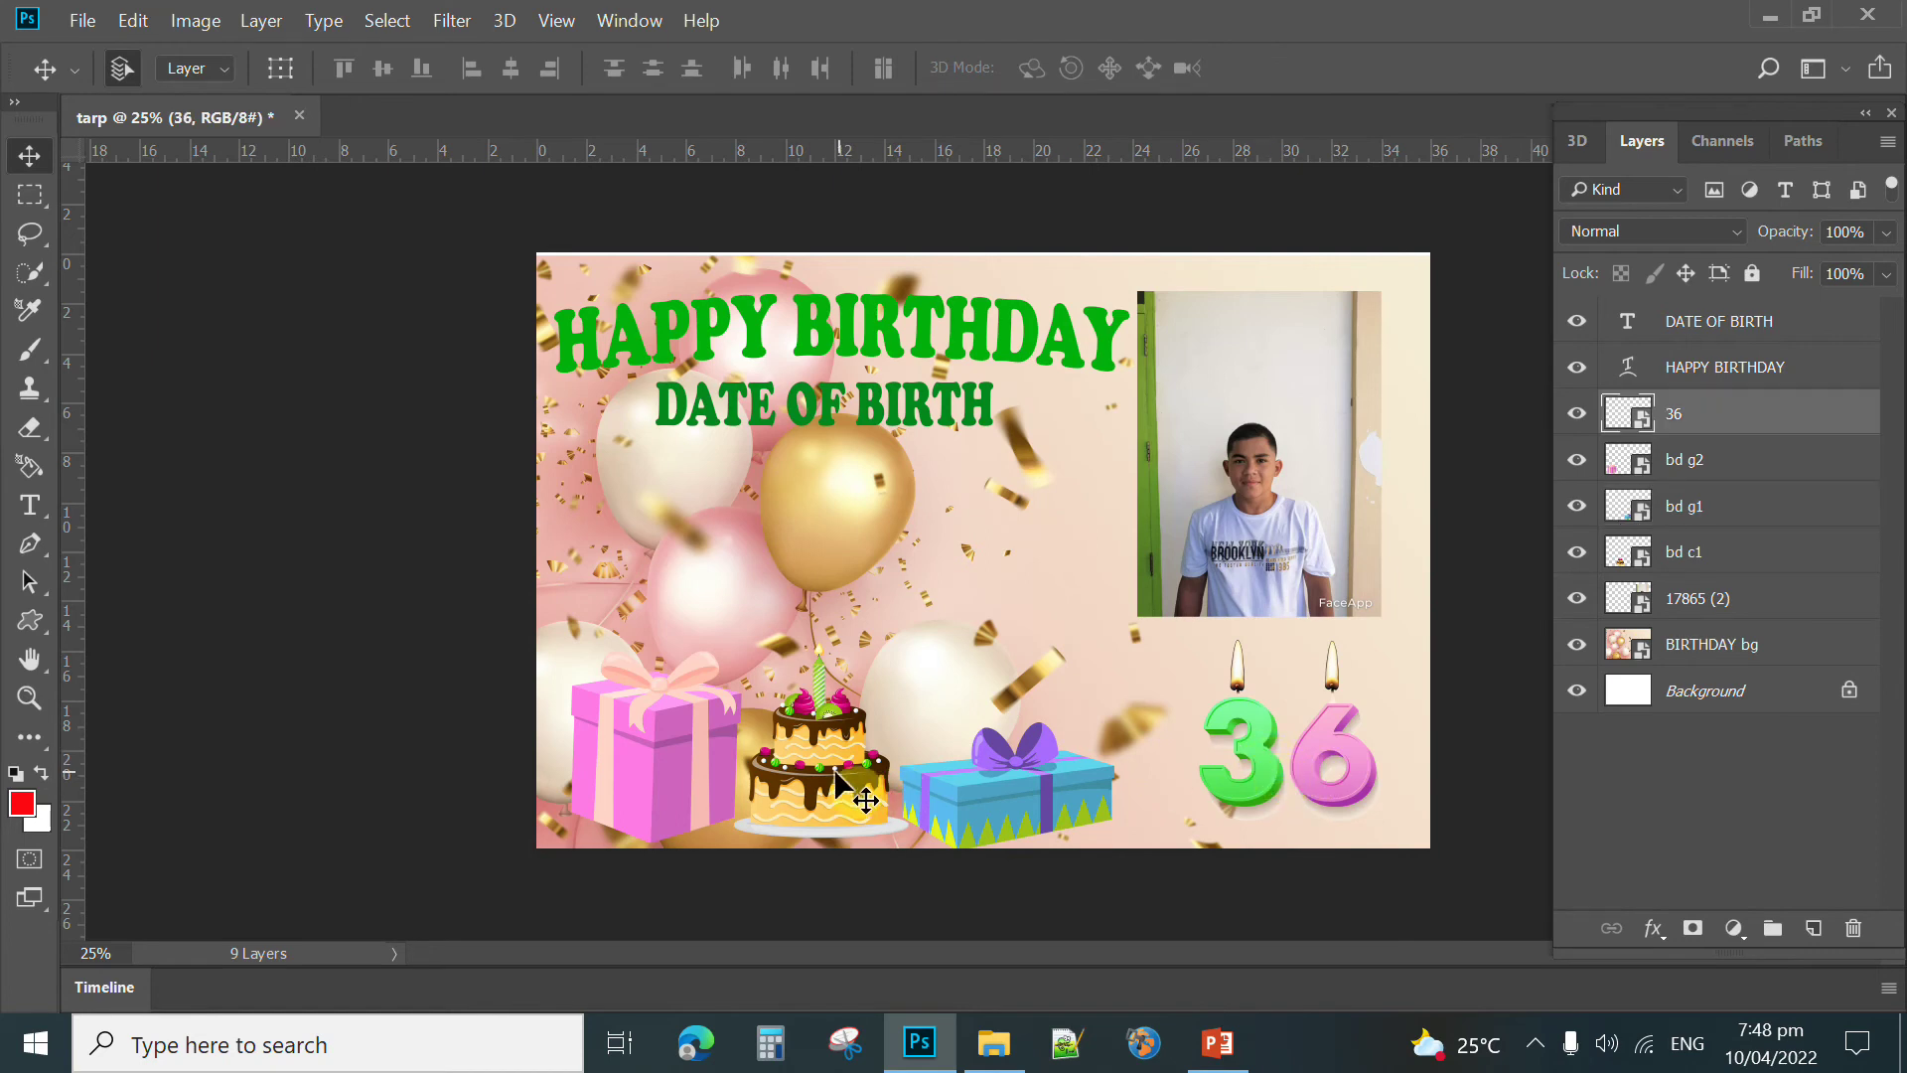
click(1013, 812)
drag(1013, 812, 1056, 812)
drag(725, 749, 1247, 757)
Step: Enlarge the cake to about 154%, extending it up and left from its lower-right corner
click(840, 774)
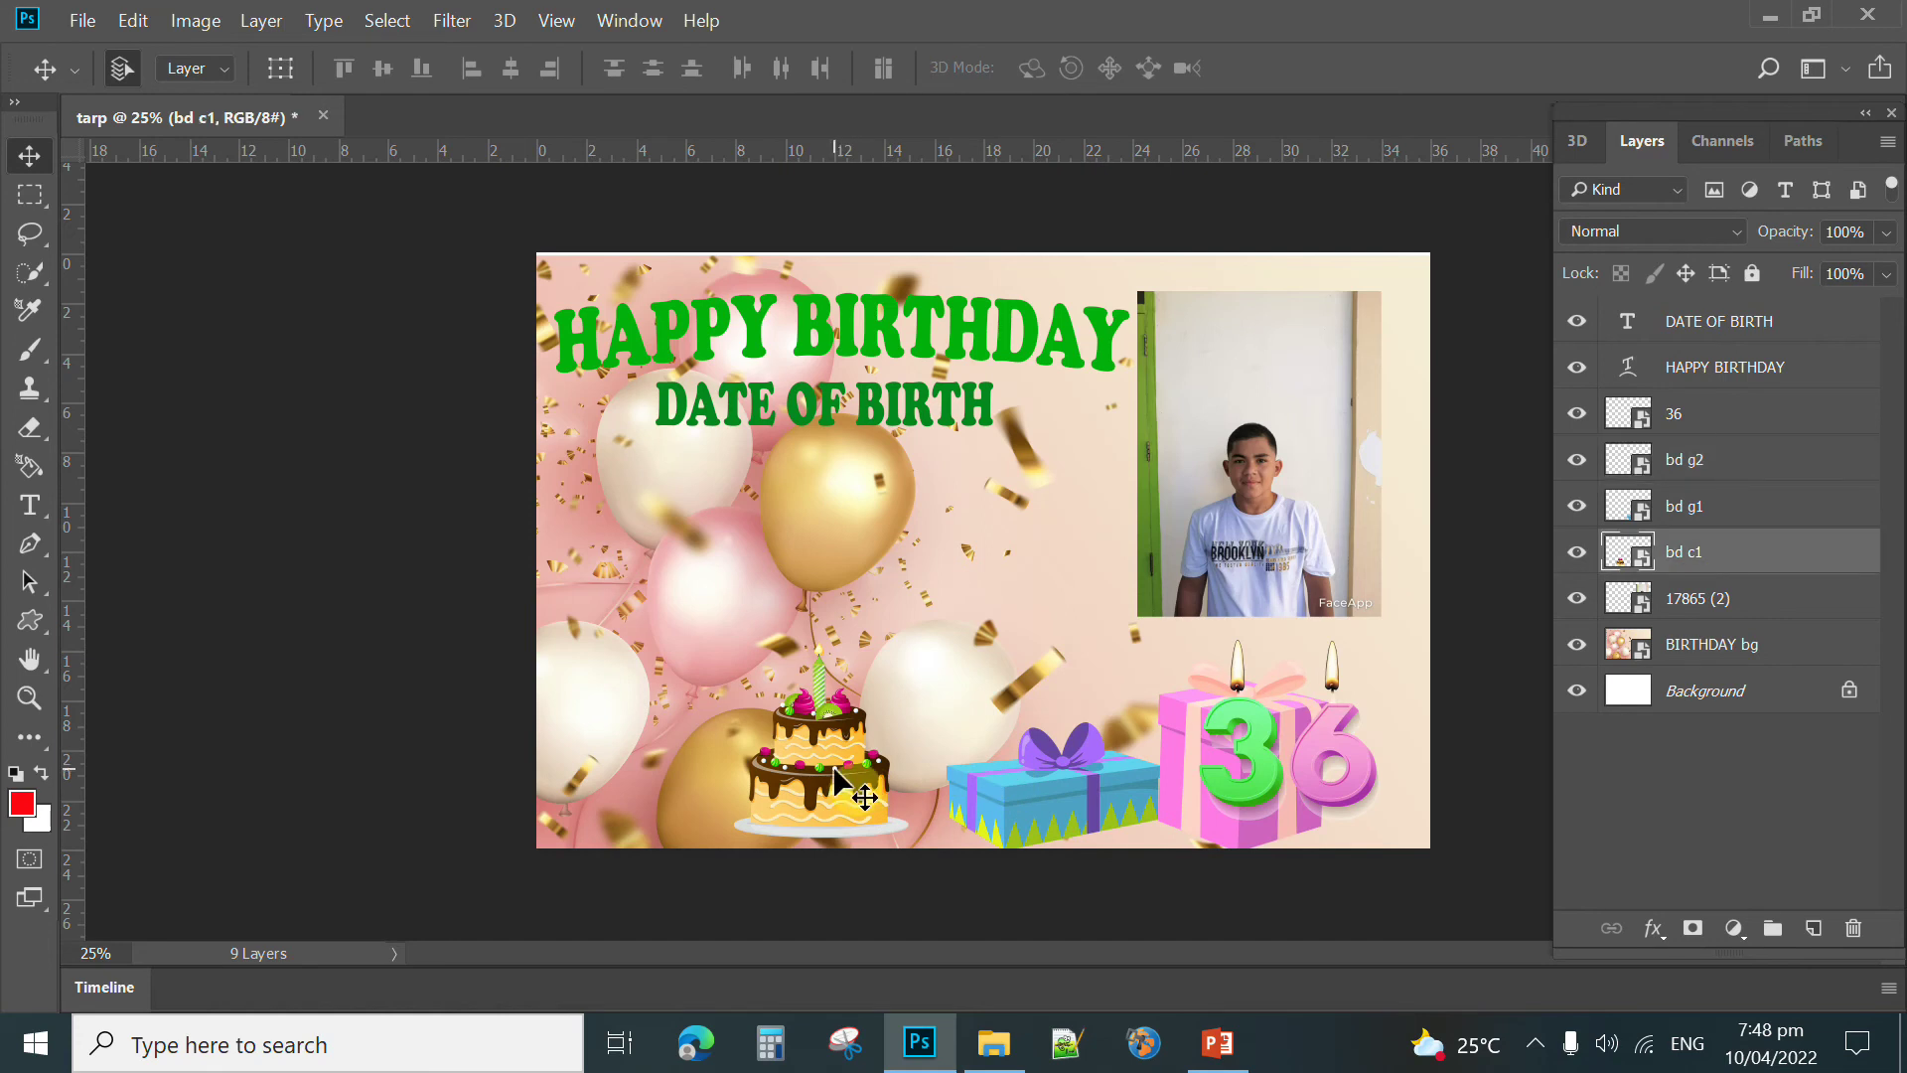
key(ctrl+t)
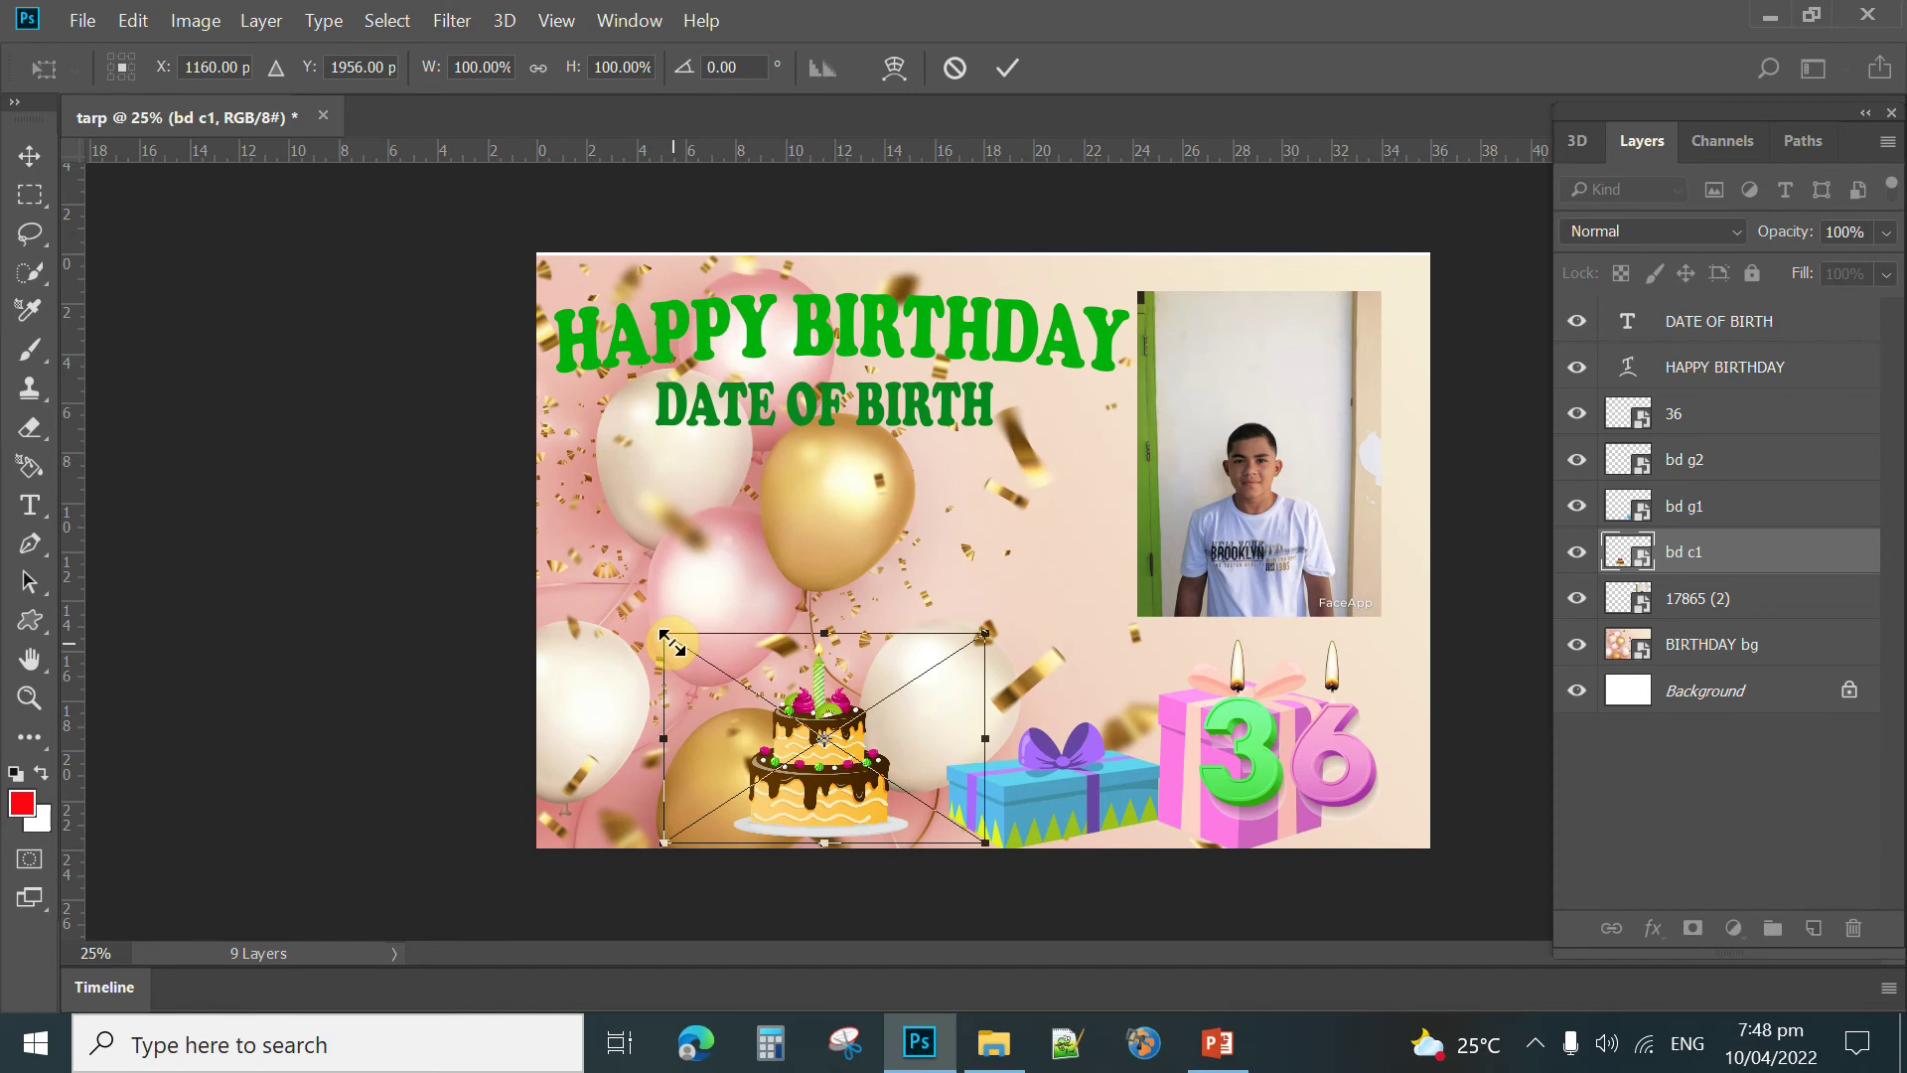
drag(670, 644, 492, 518)
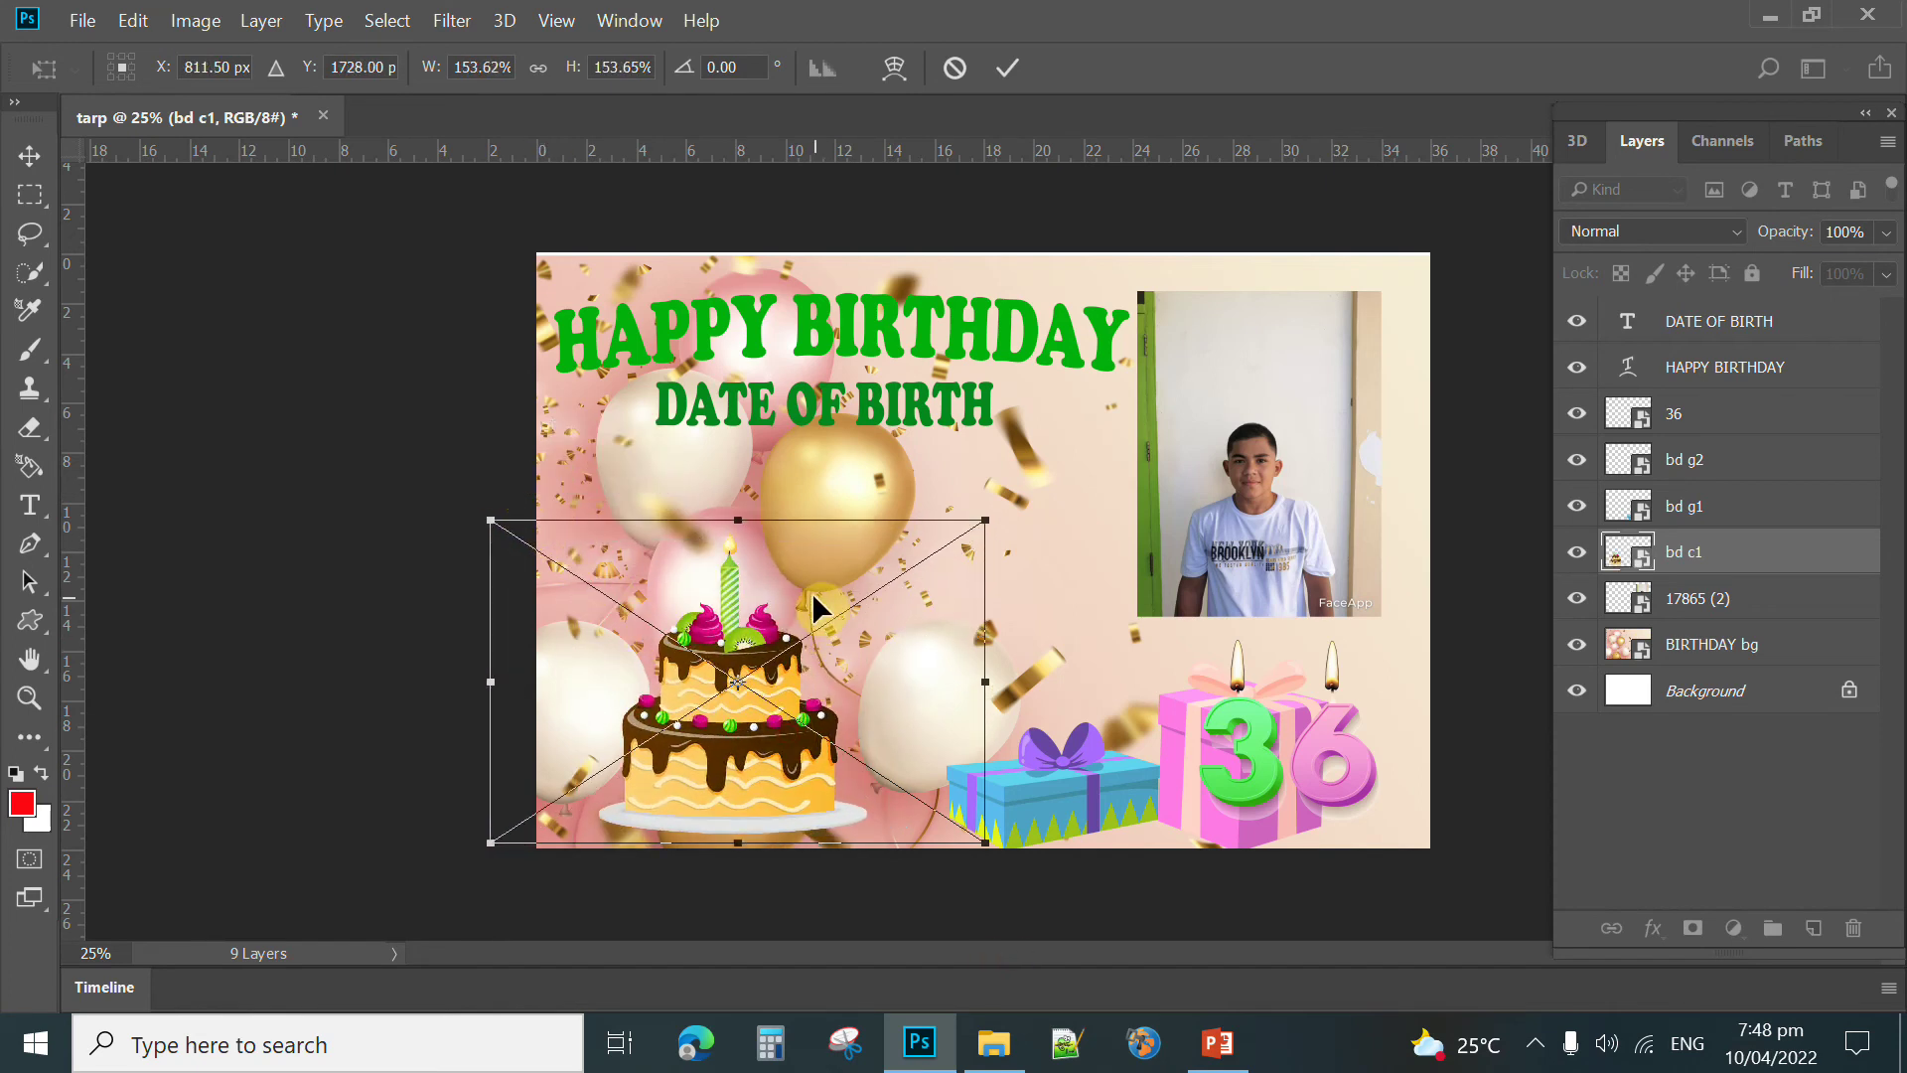
key(Return)
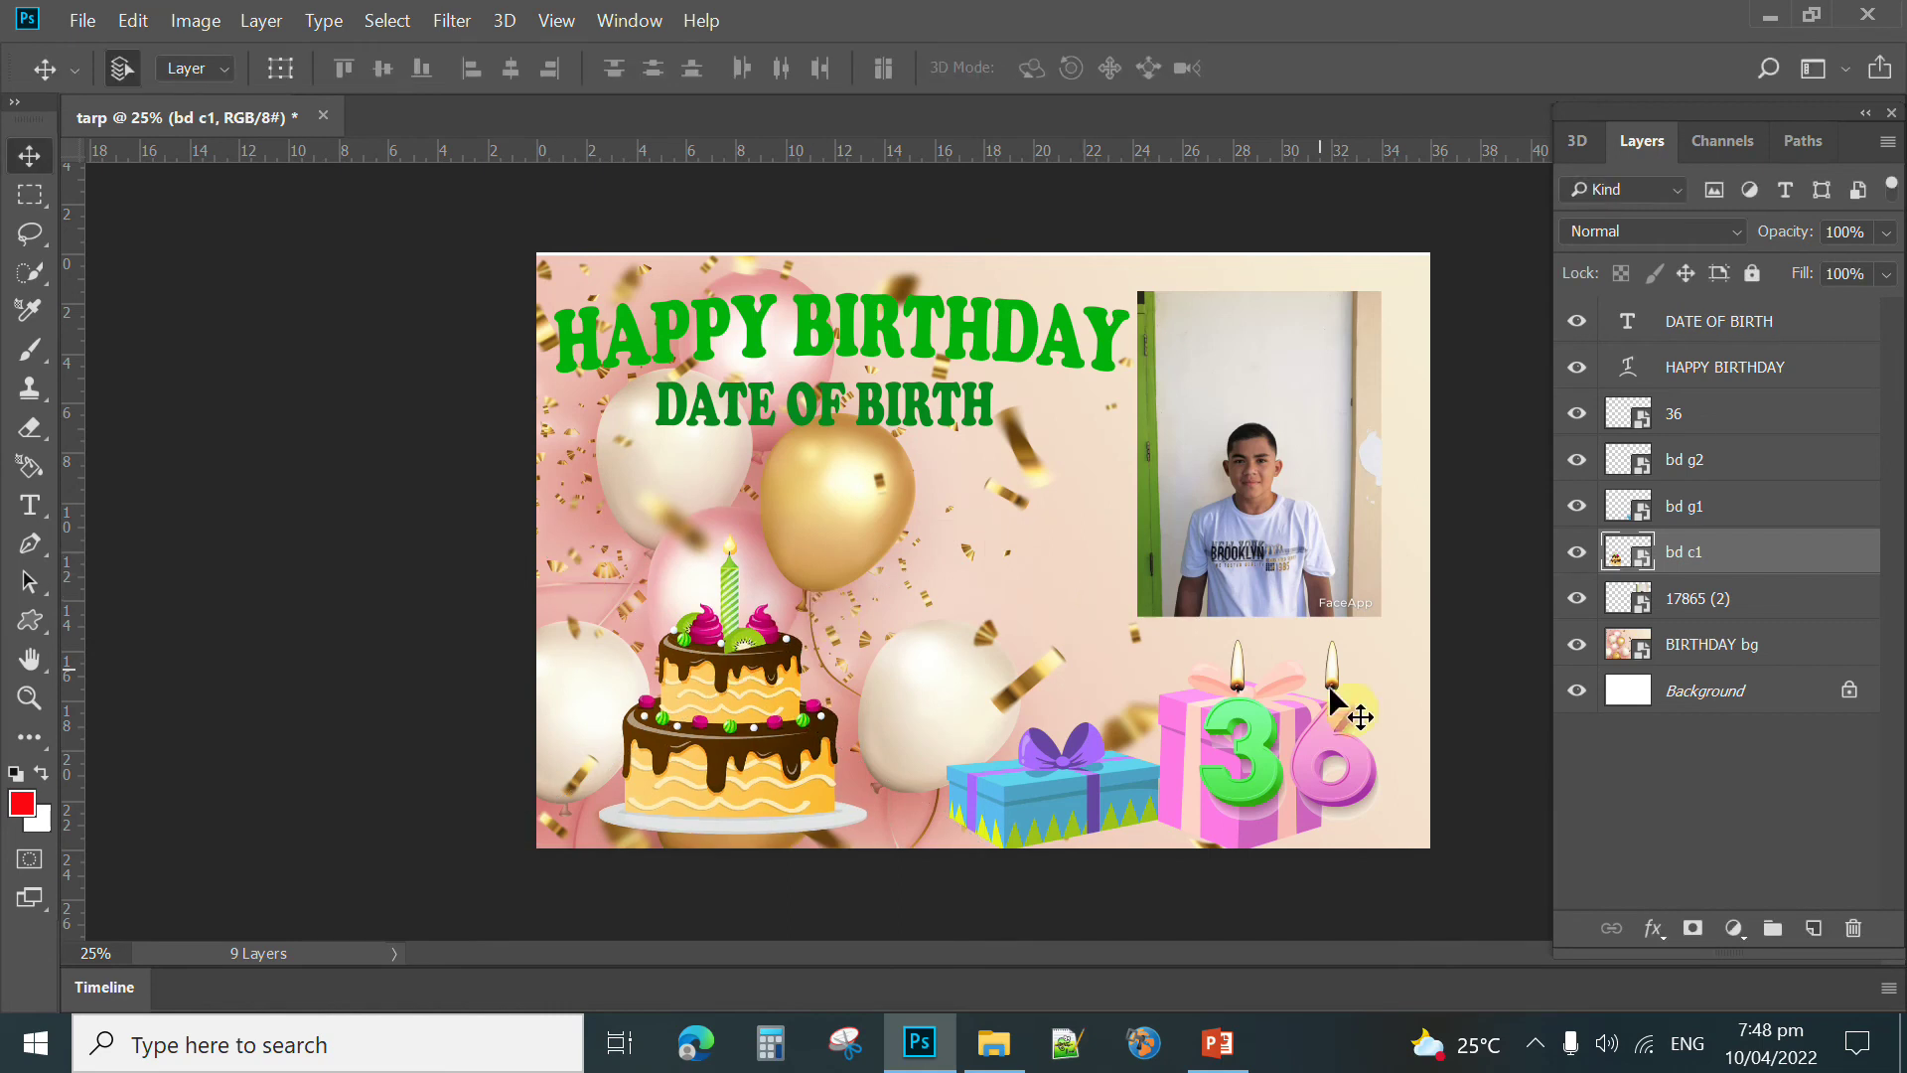
Step: Move the 36 candles onto the cake and shrink them to fit its top tier
click(1326, 770)
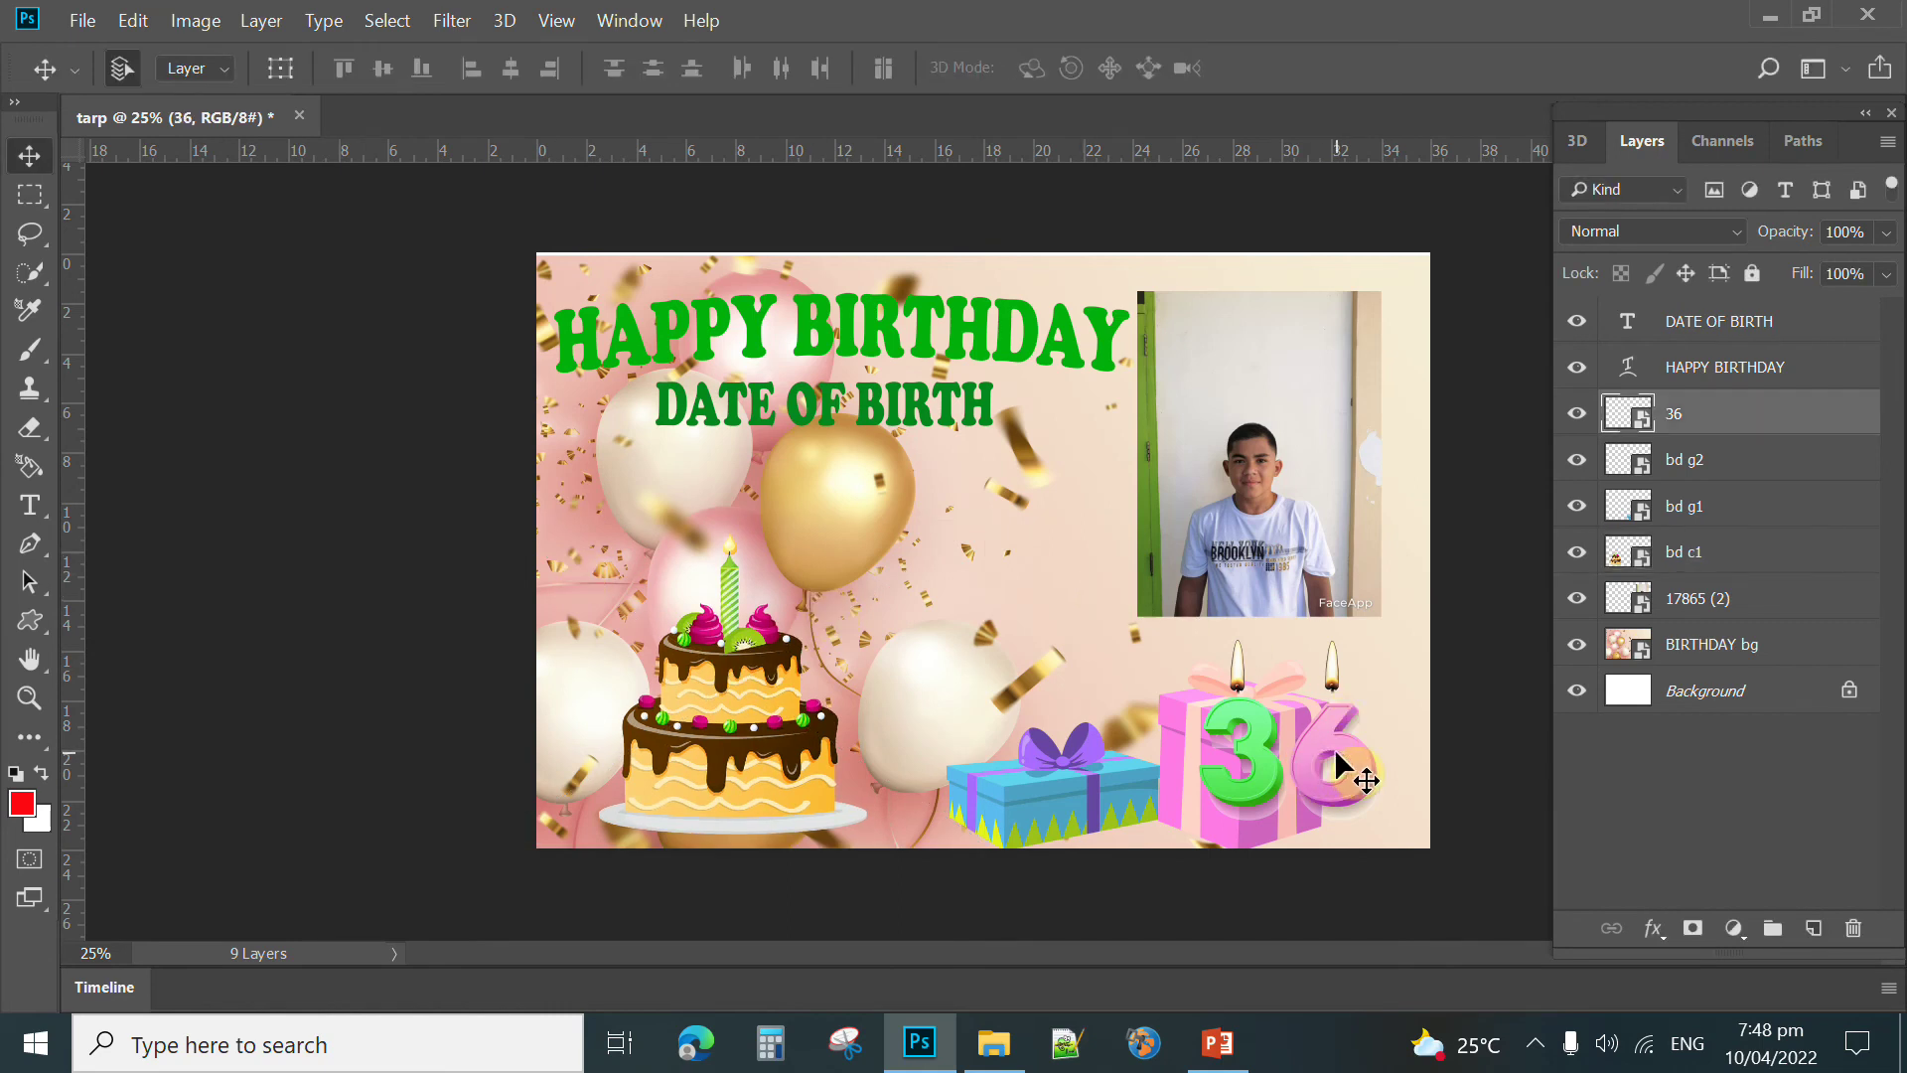
drag(1338, 765, 777, 661)
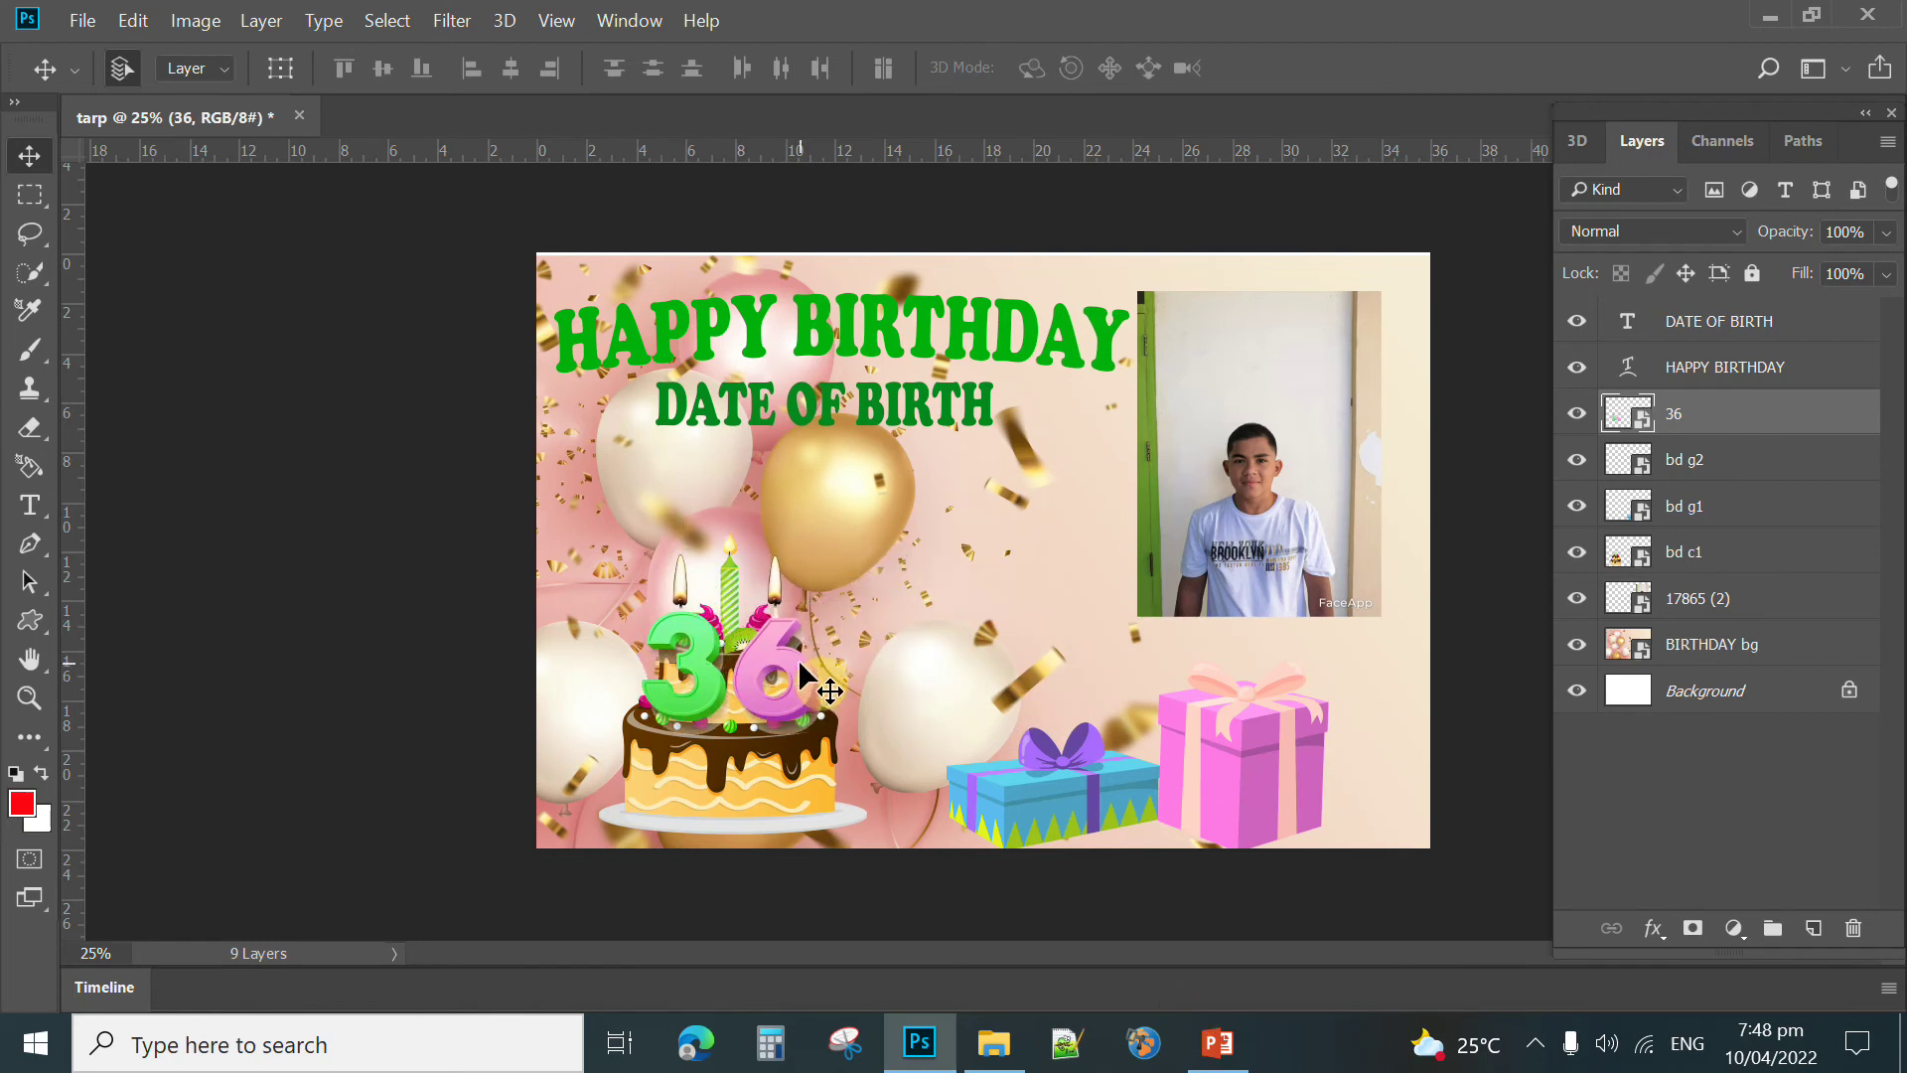
key(ctrl+t)
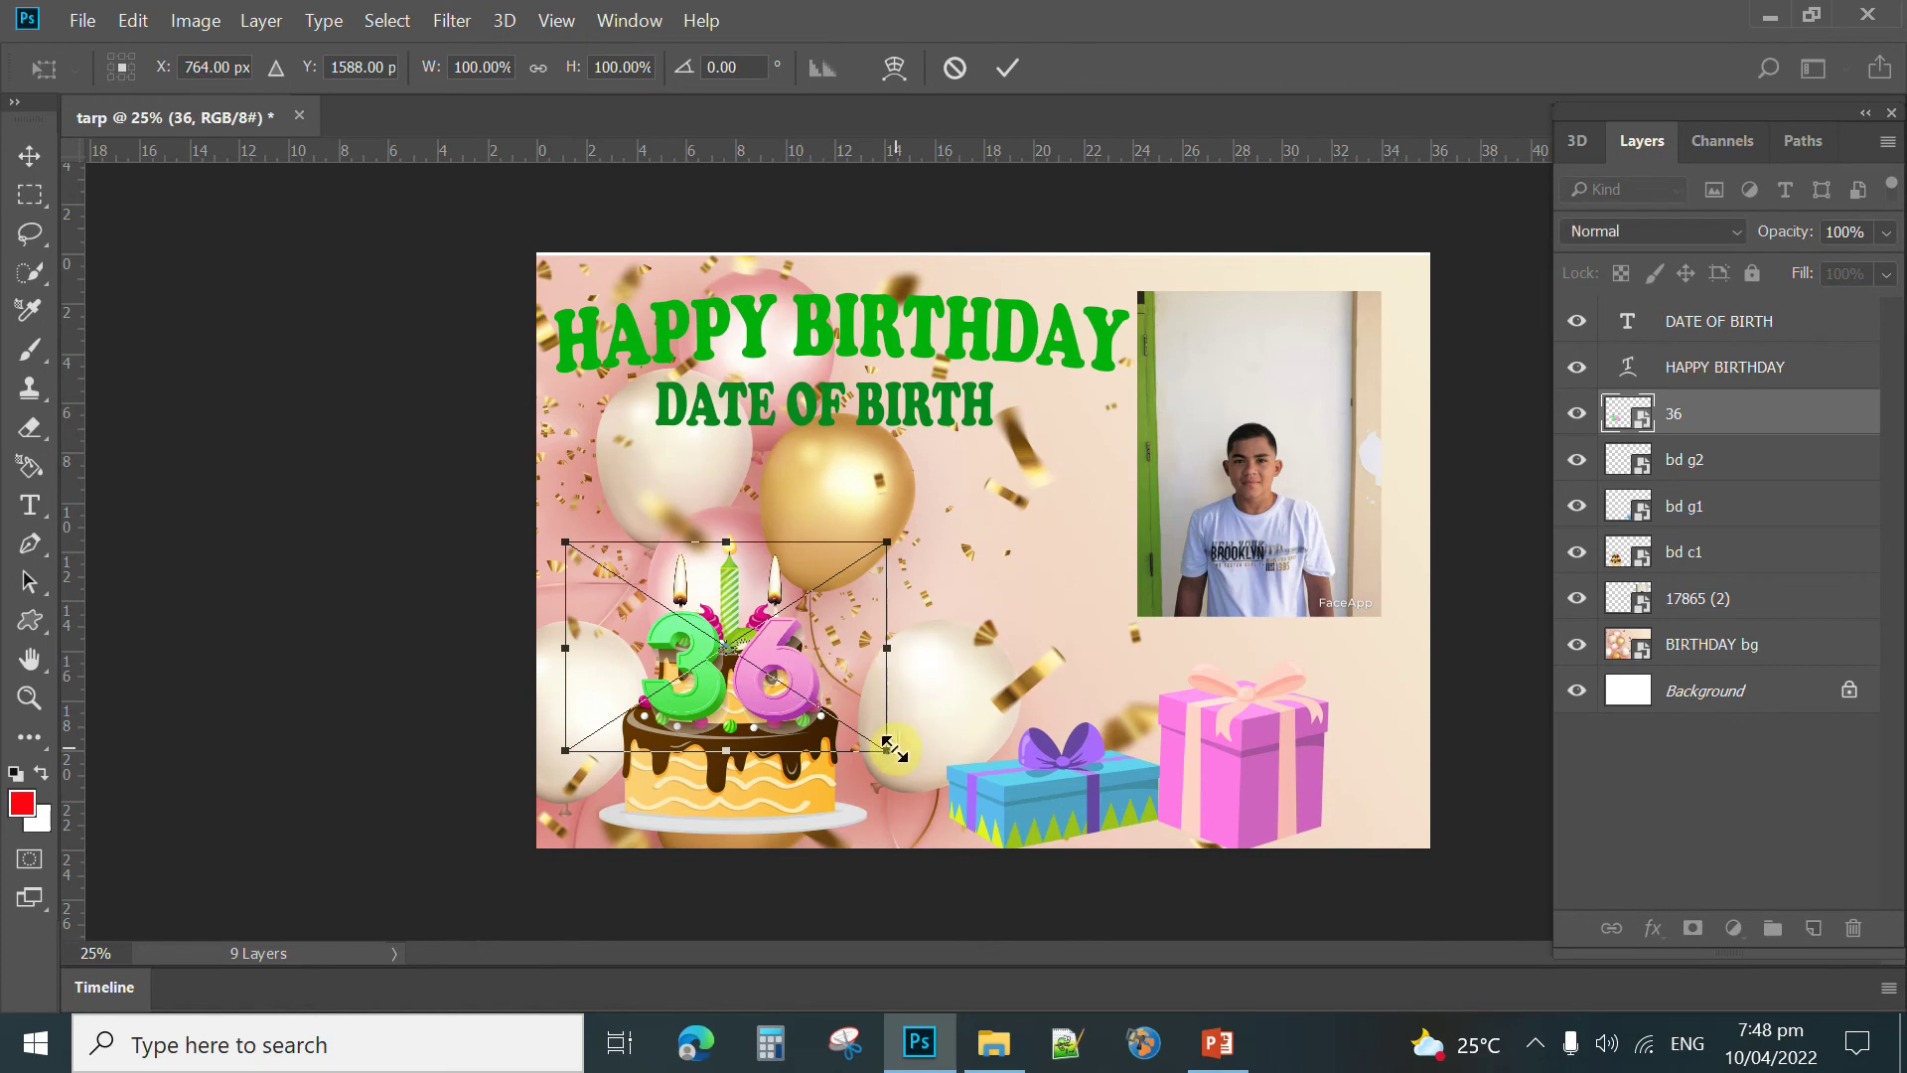
drag(882, 743, 773, 618)
key(Return)
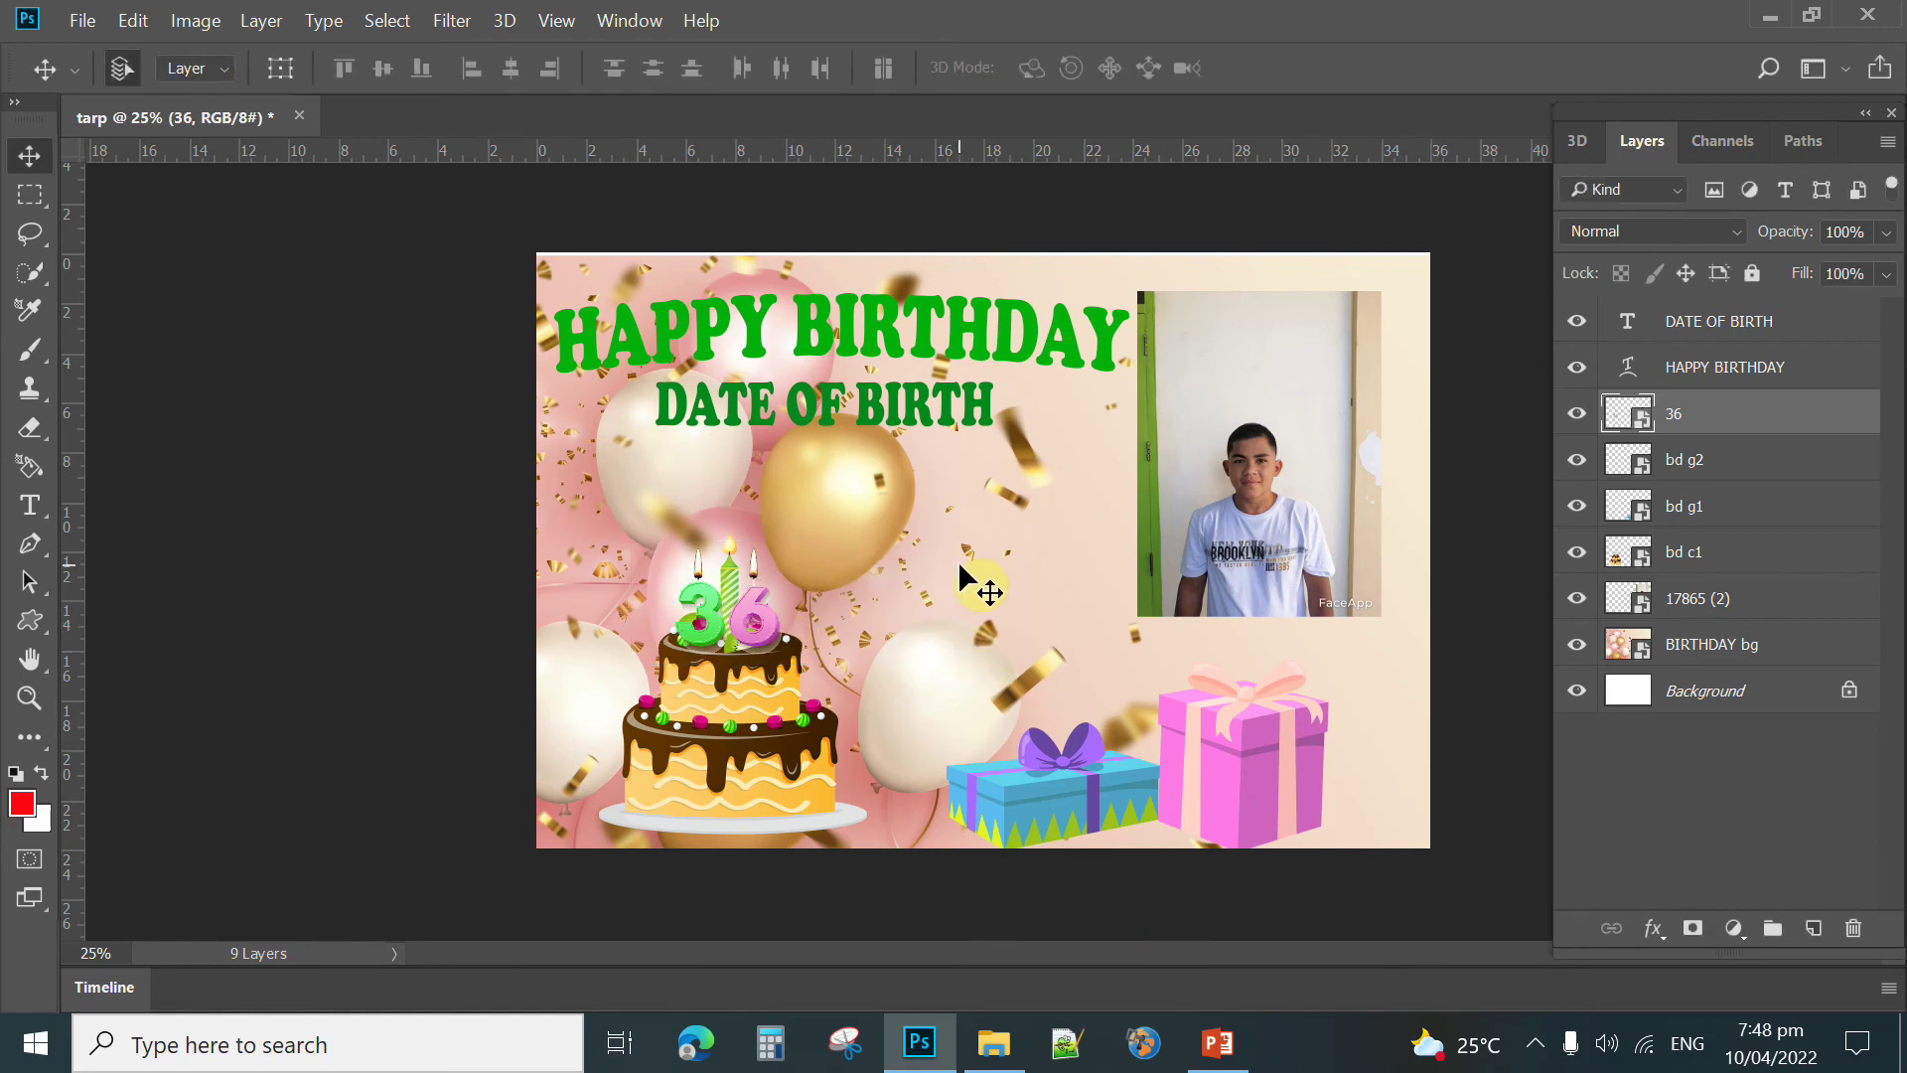
Step: Rasterize the portrait photo layer "17865 (2)"
click(1247, 446)
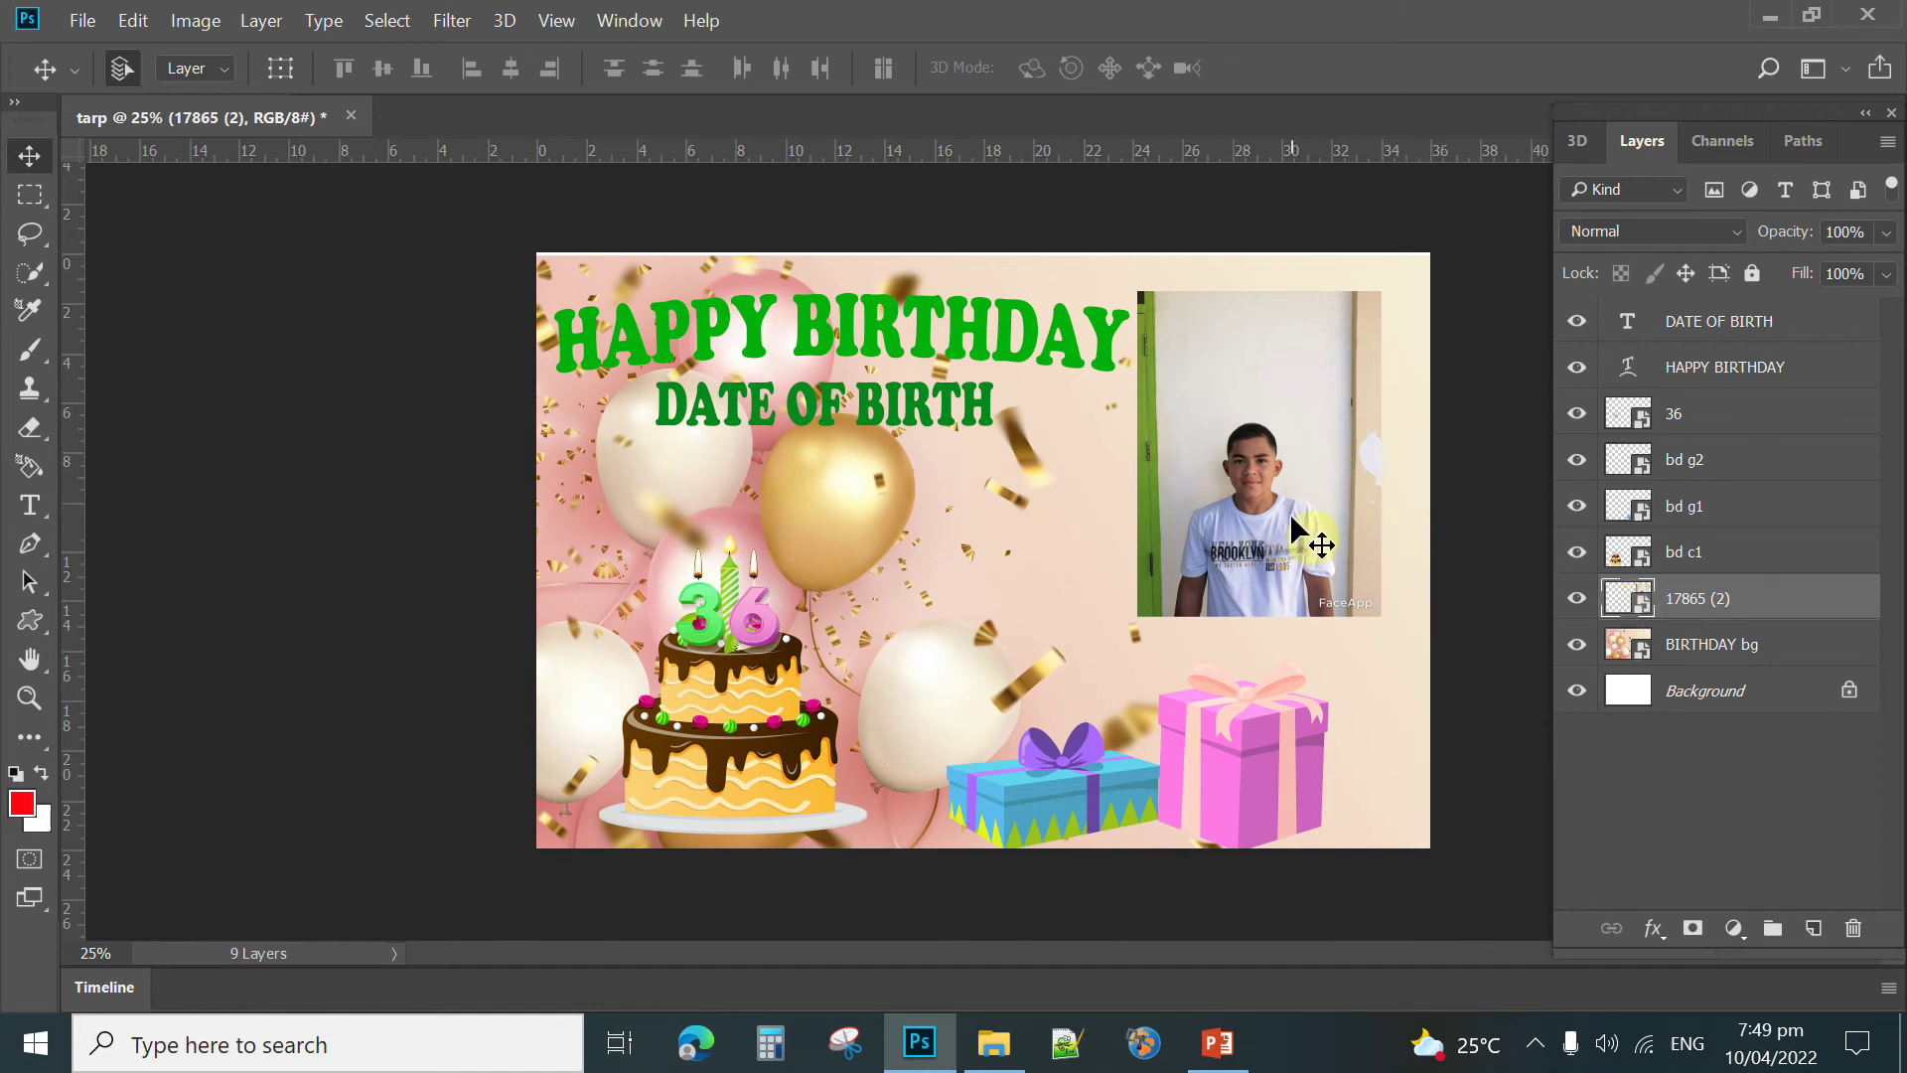
double_click(1644, 608)
right_click(1644, 608)
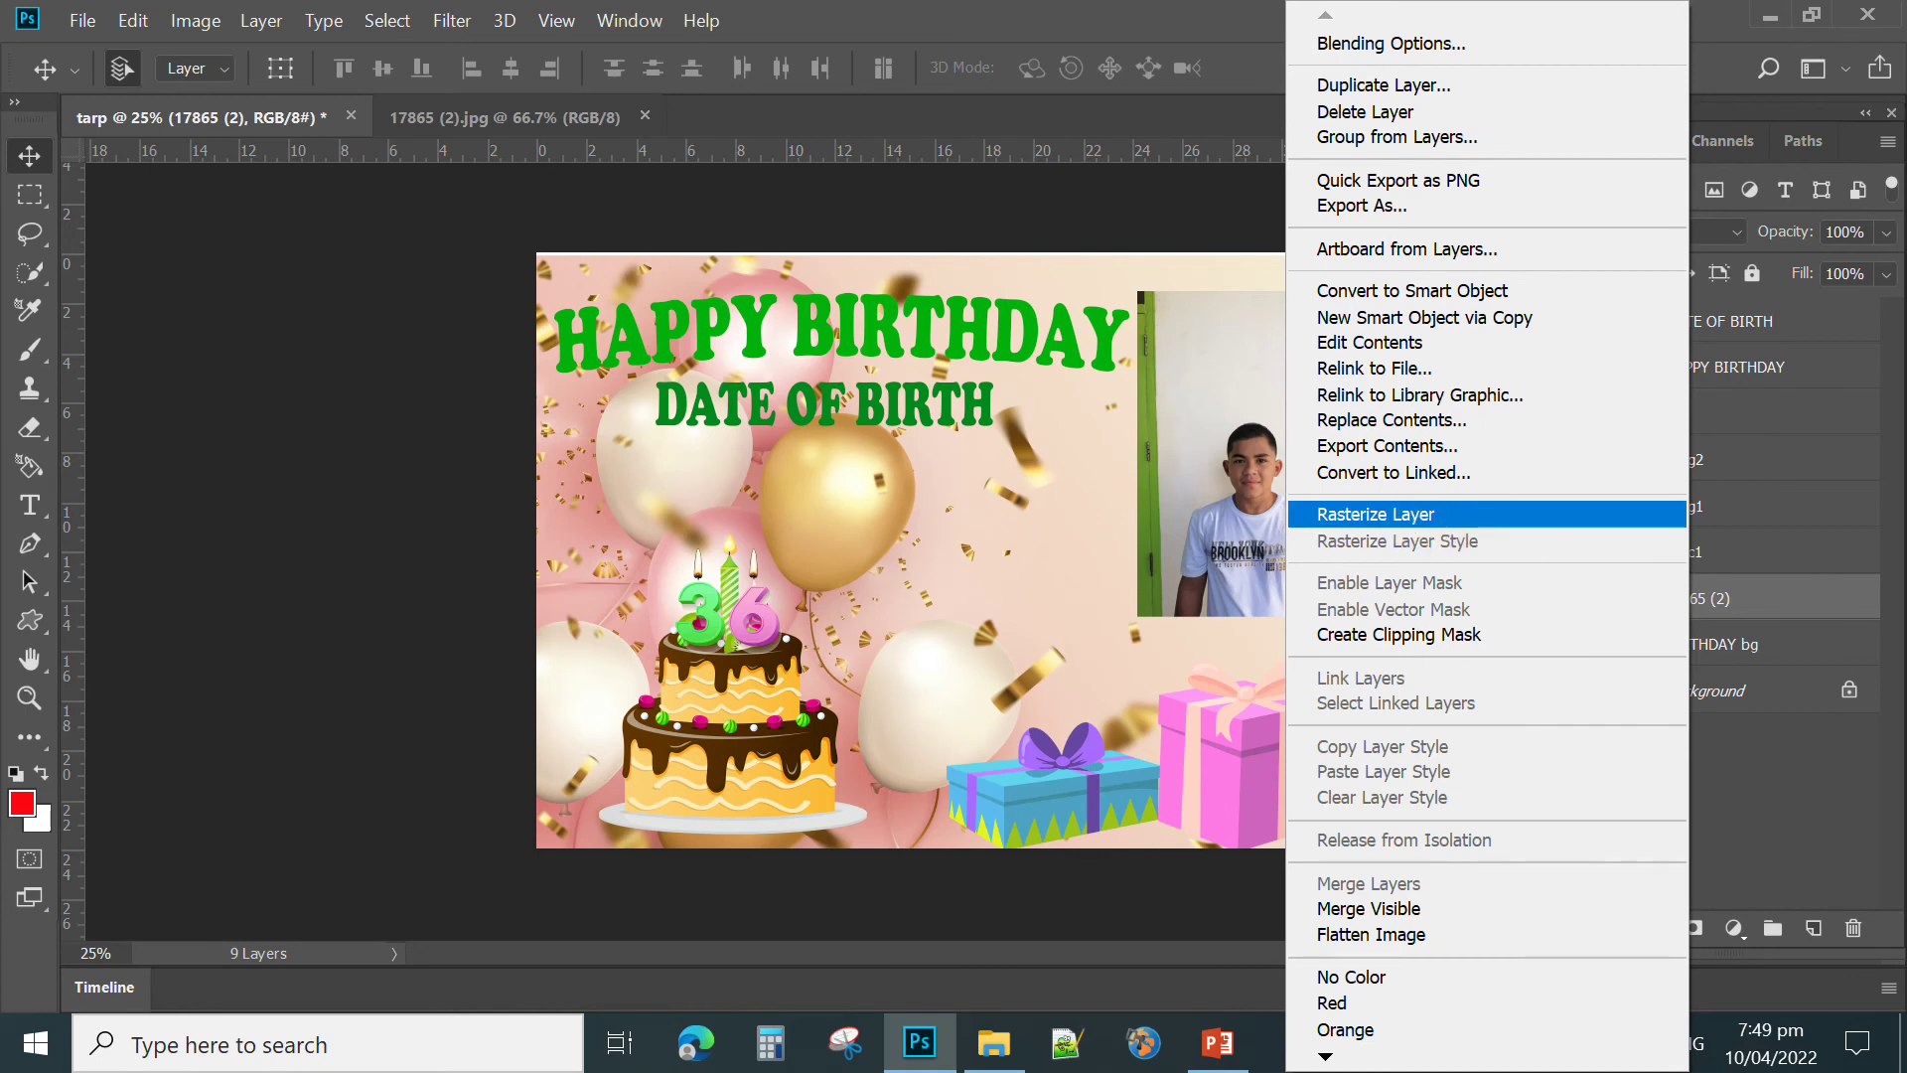
click(1408, 516)
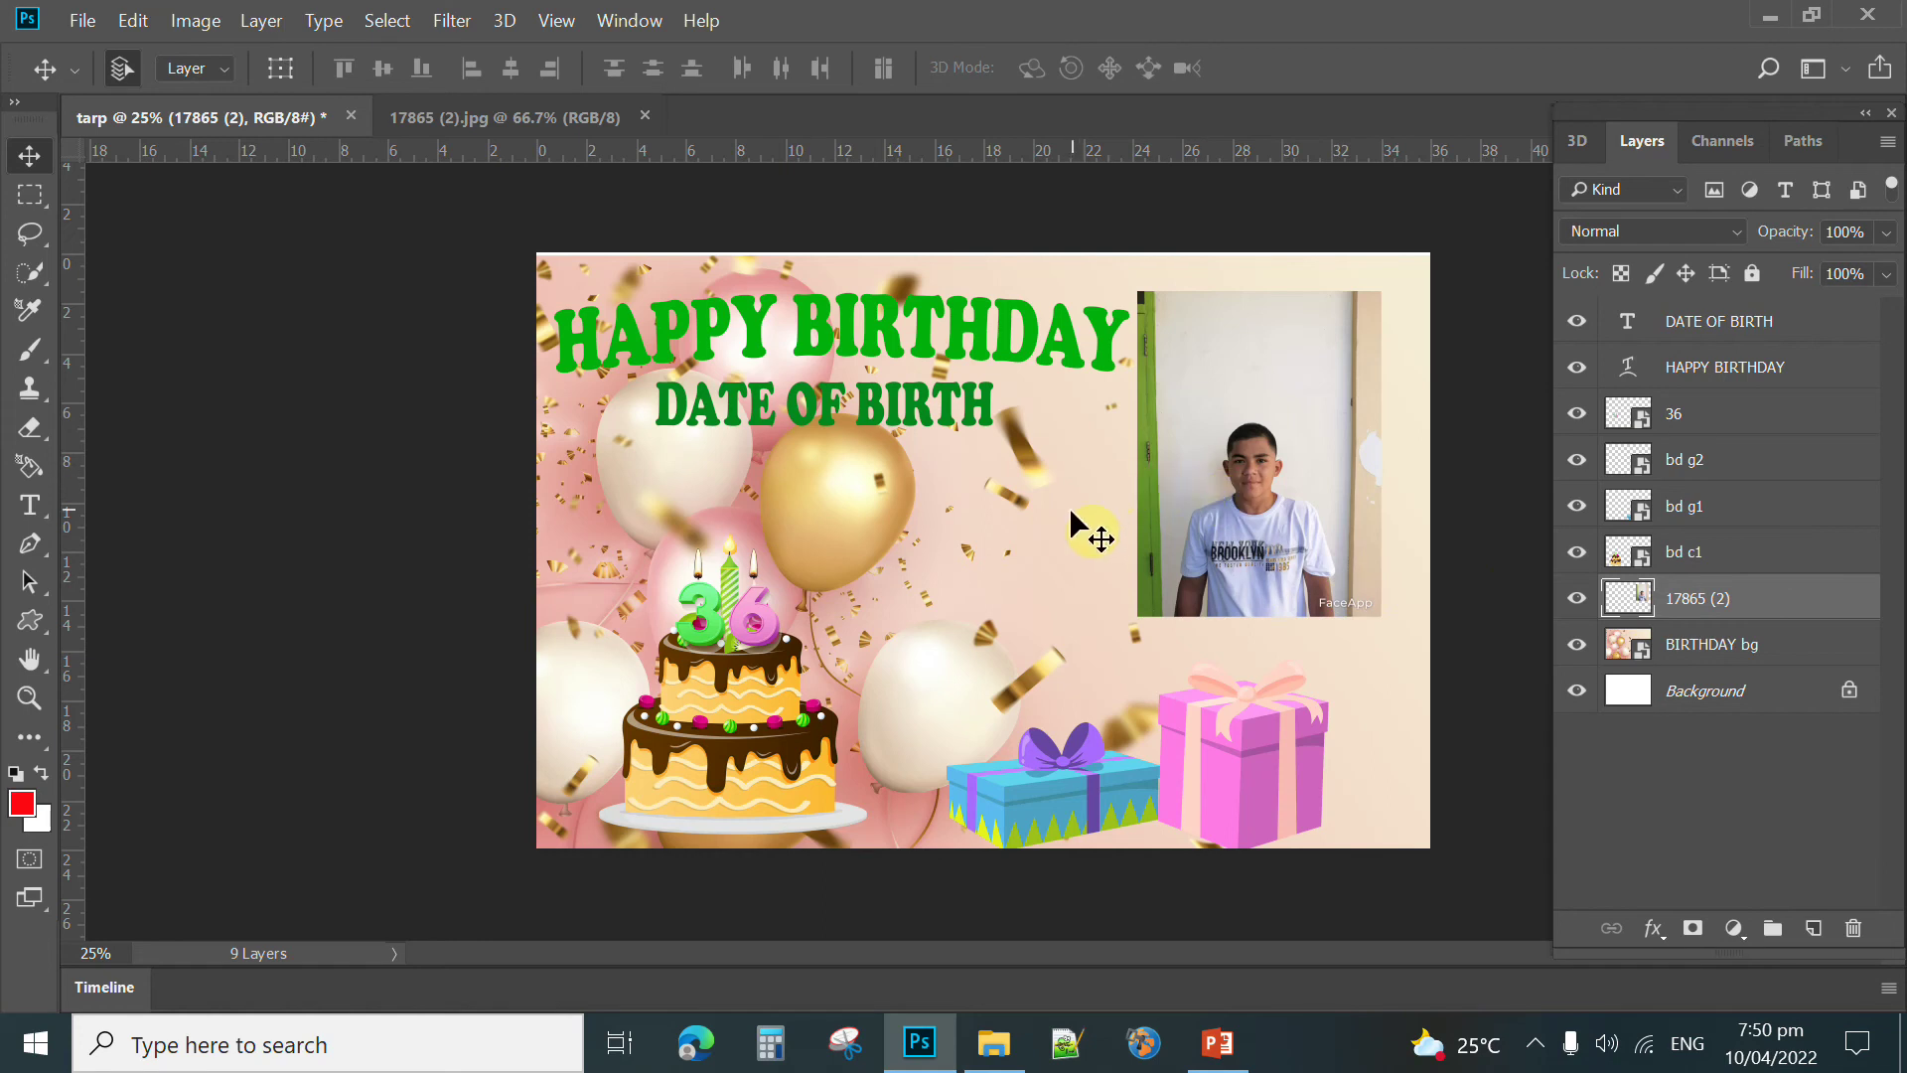
Step: Delete the empty strip of the photo above the person's head using a rectangular selection, and clear the selection
click(29, 201)
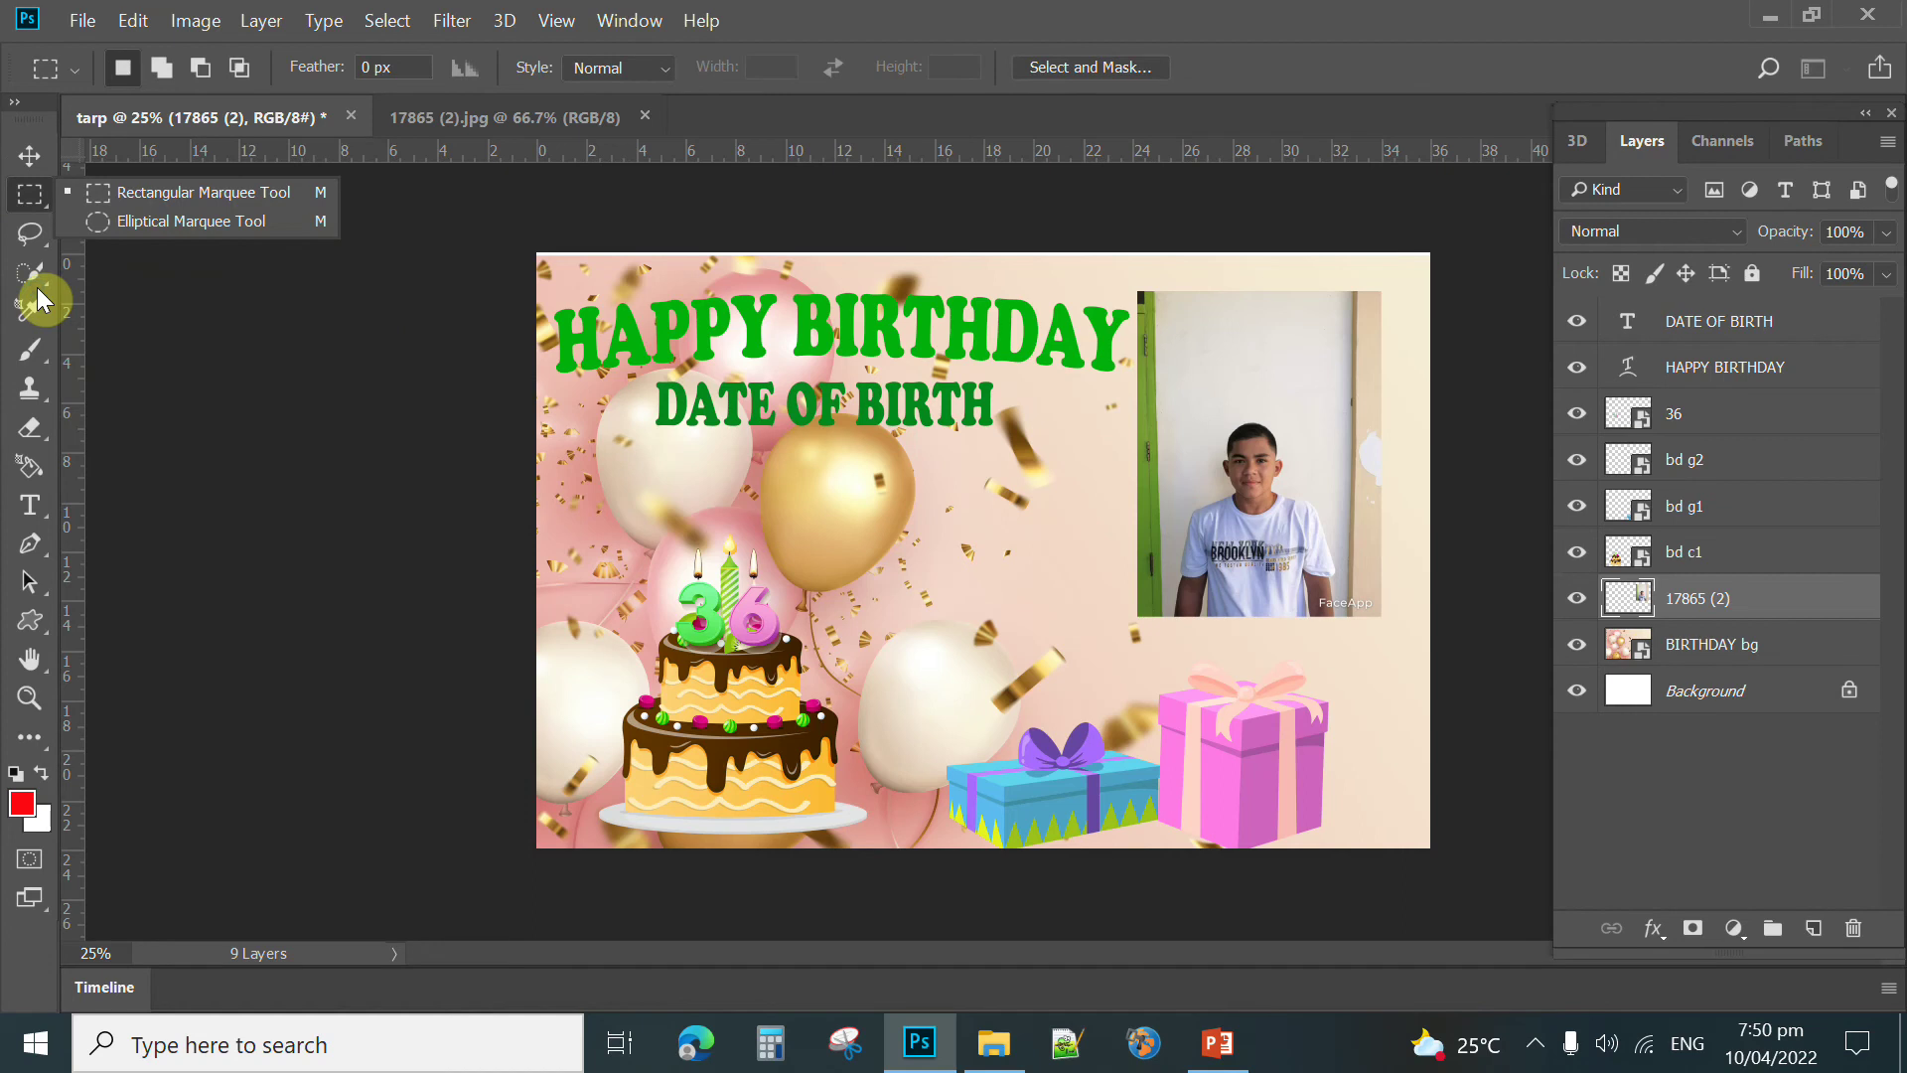
click(134, 193)
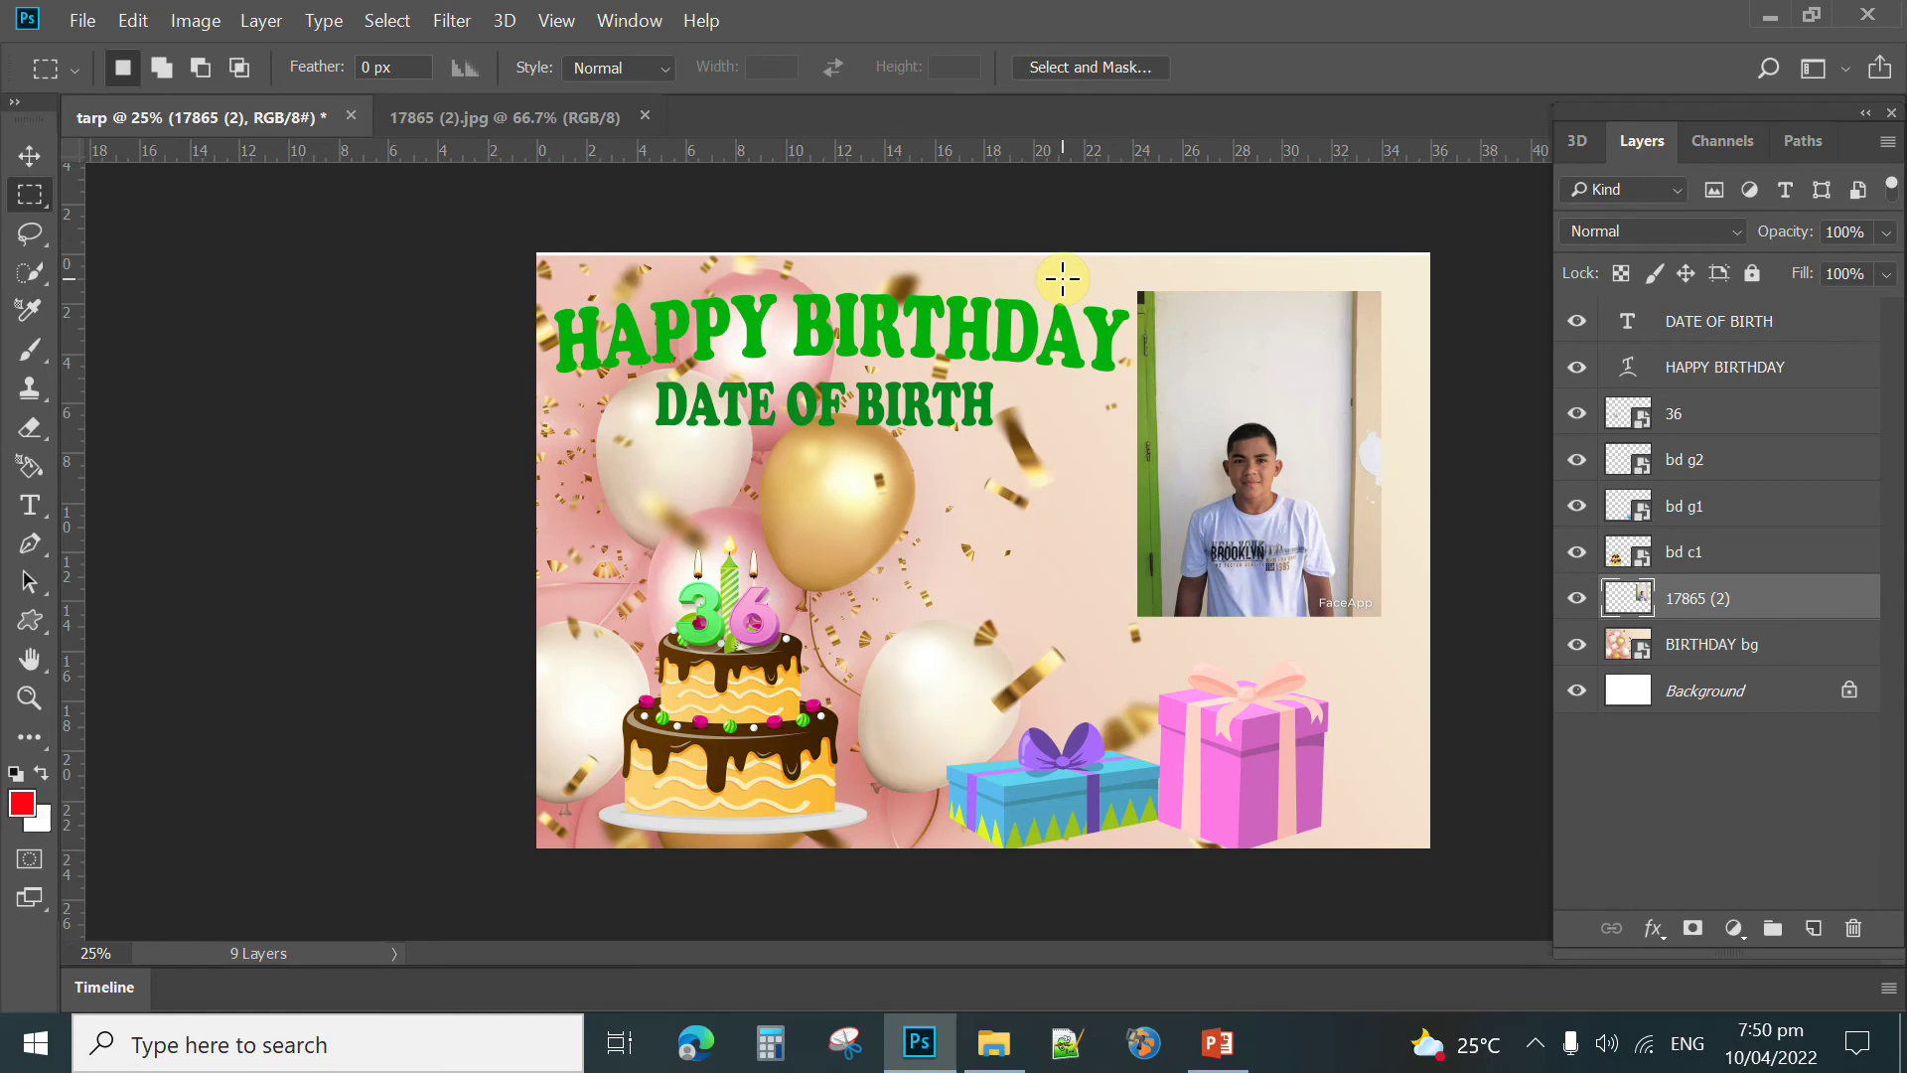
drag(1063, 279, 1415, 410)
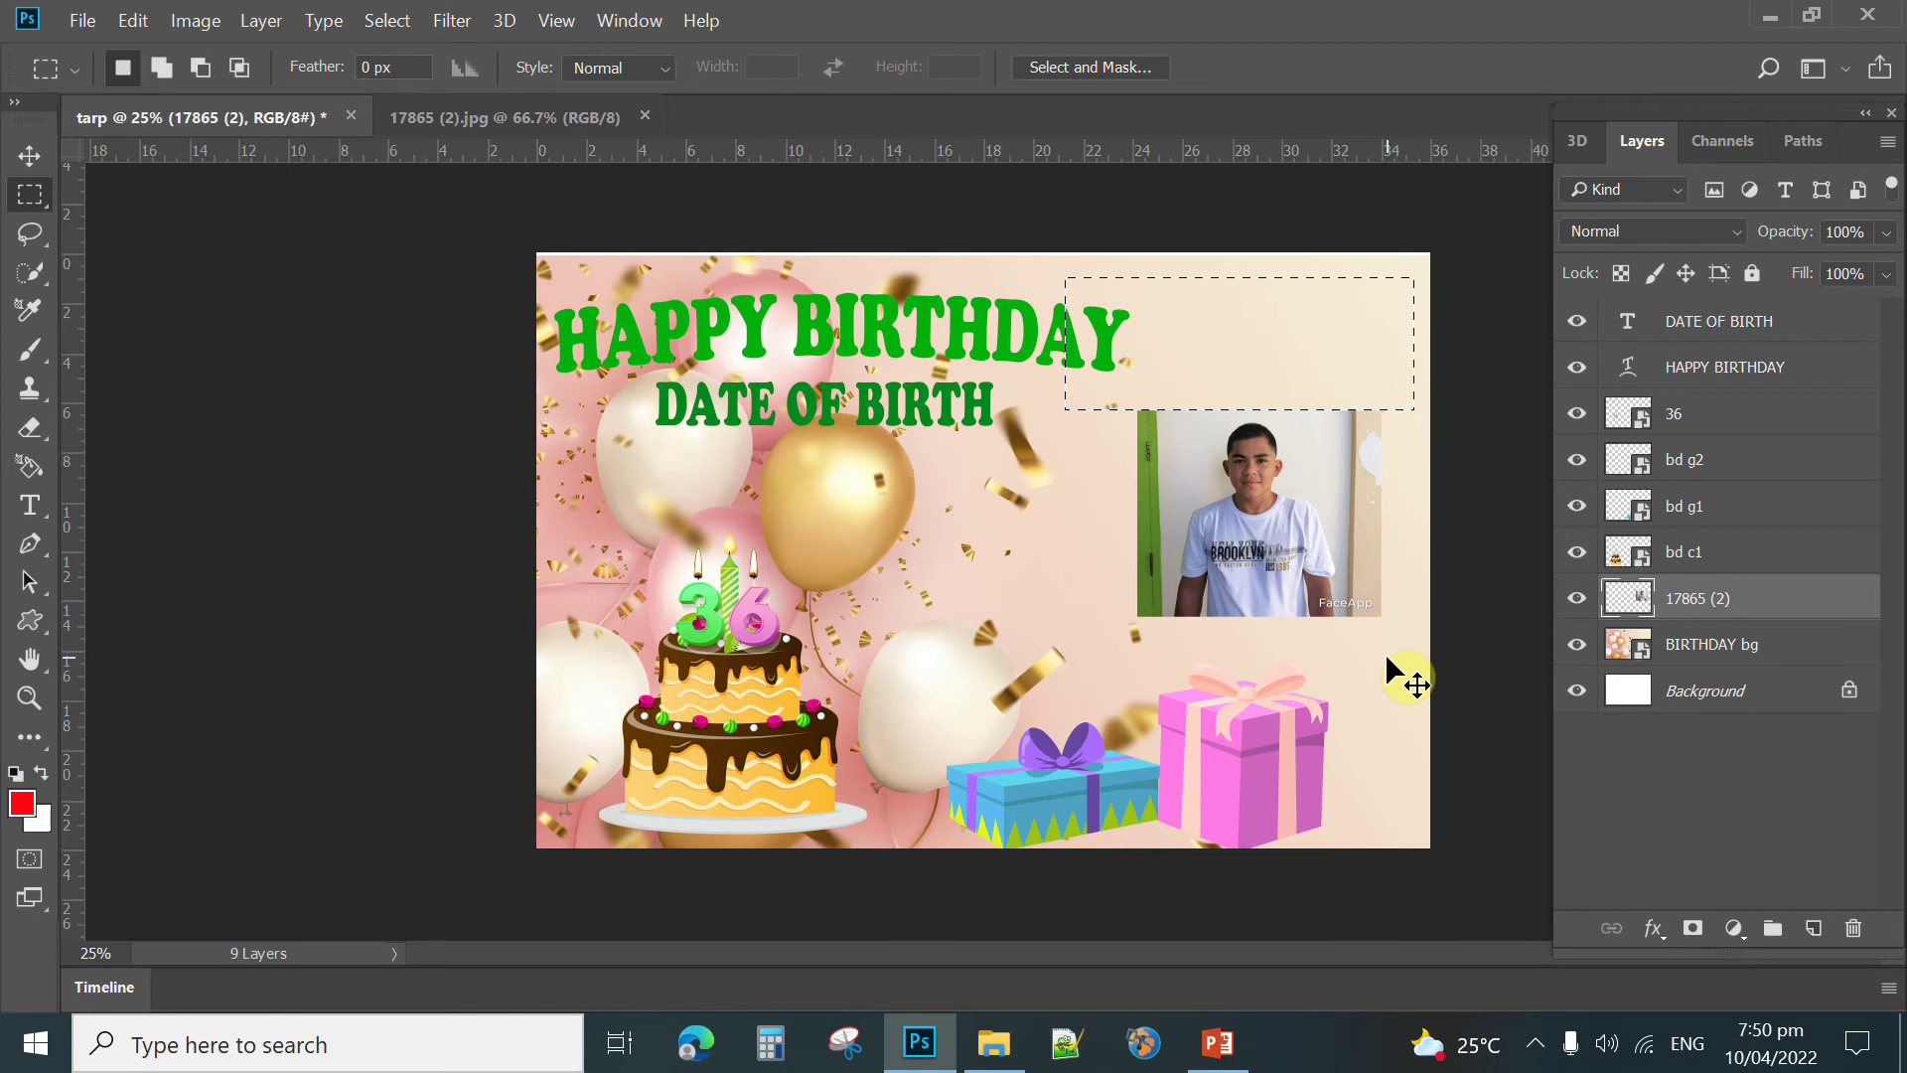
key(ctrl+d)
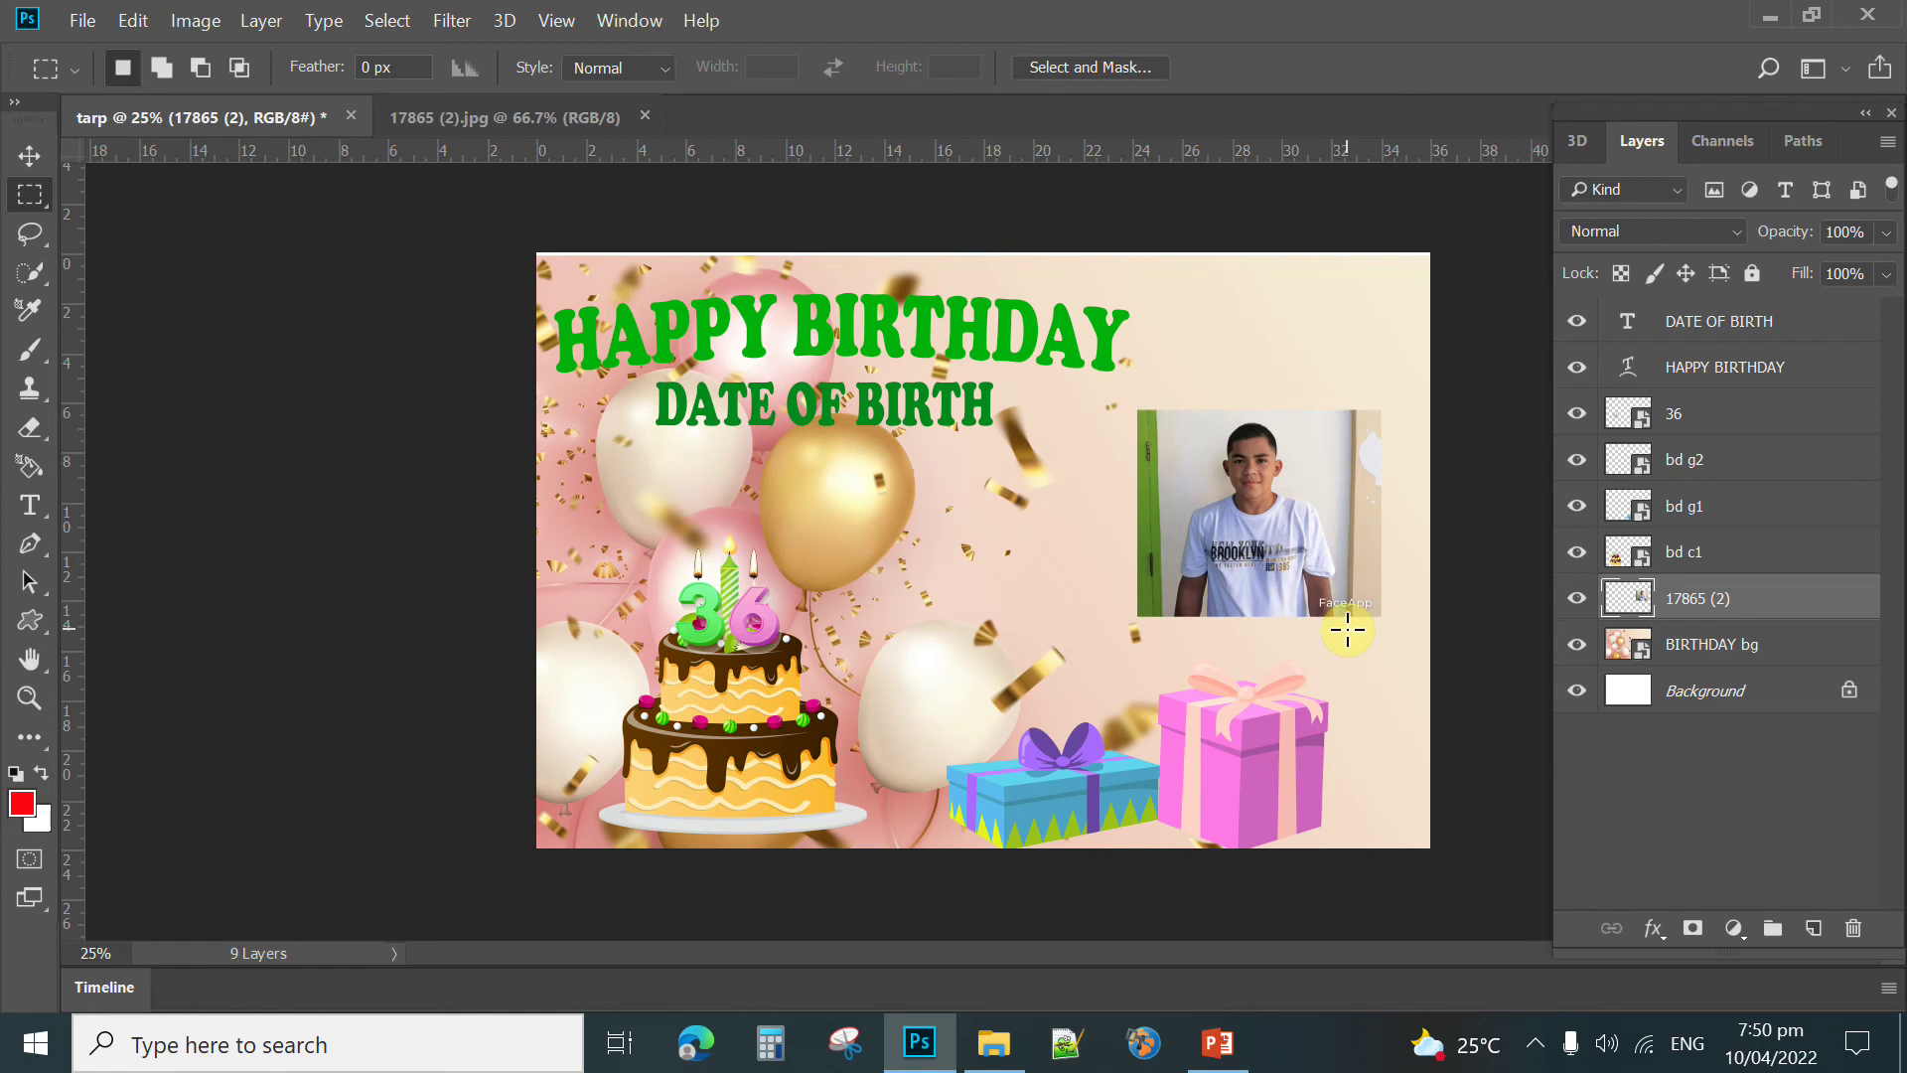
Step: Enlarge the cropped photo to about 174% and position it just above the gifts
click(31, 156)
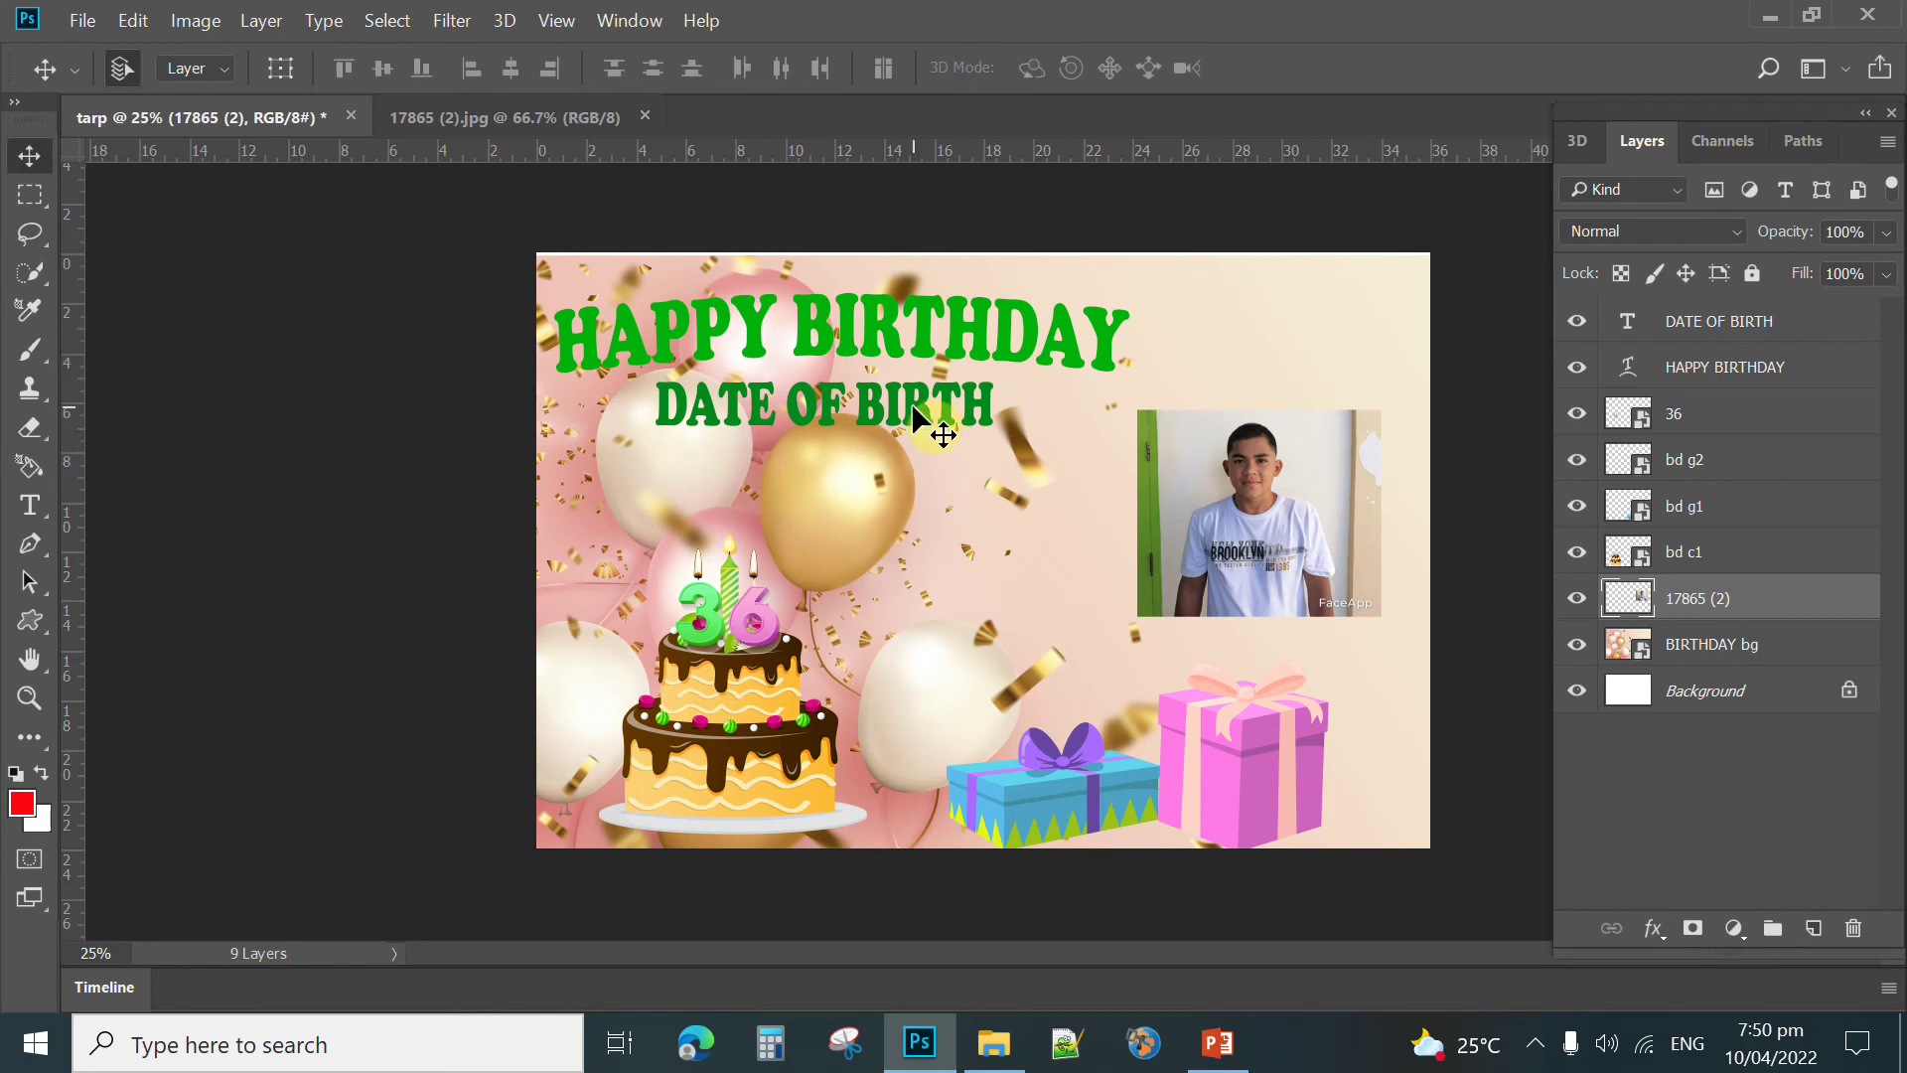
key(ctrl+t)
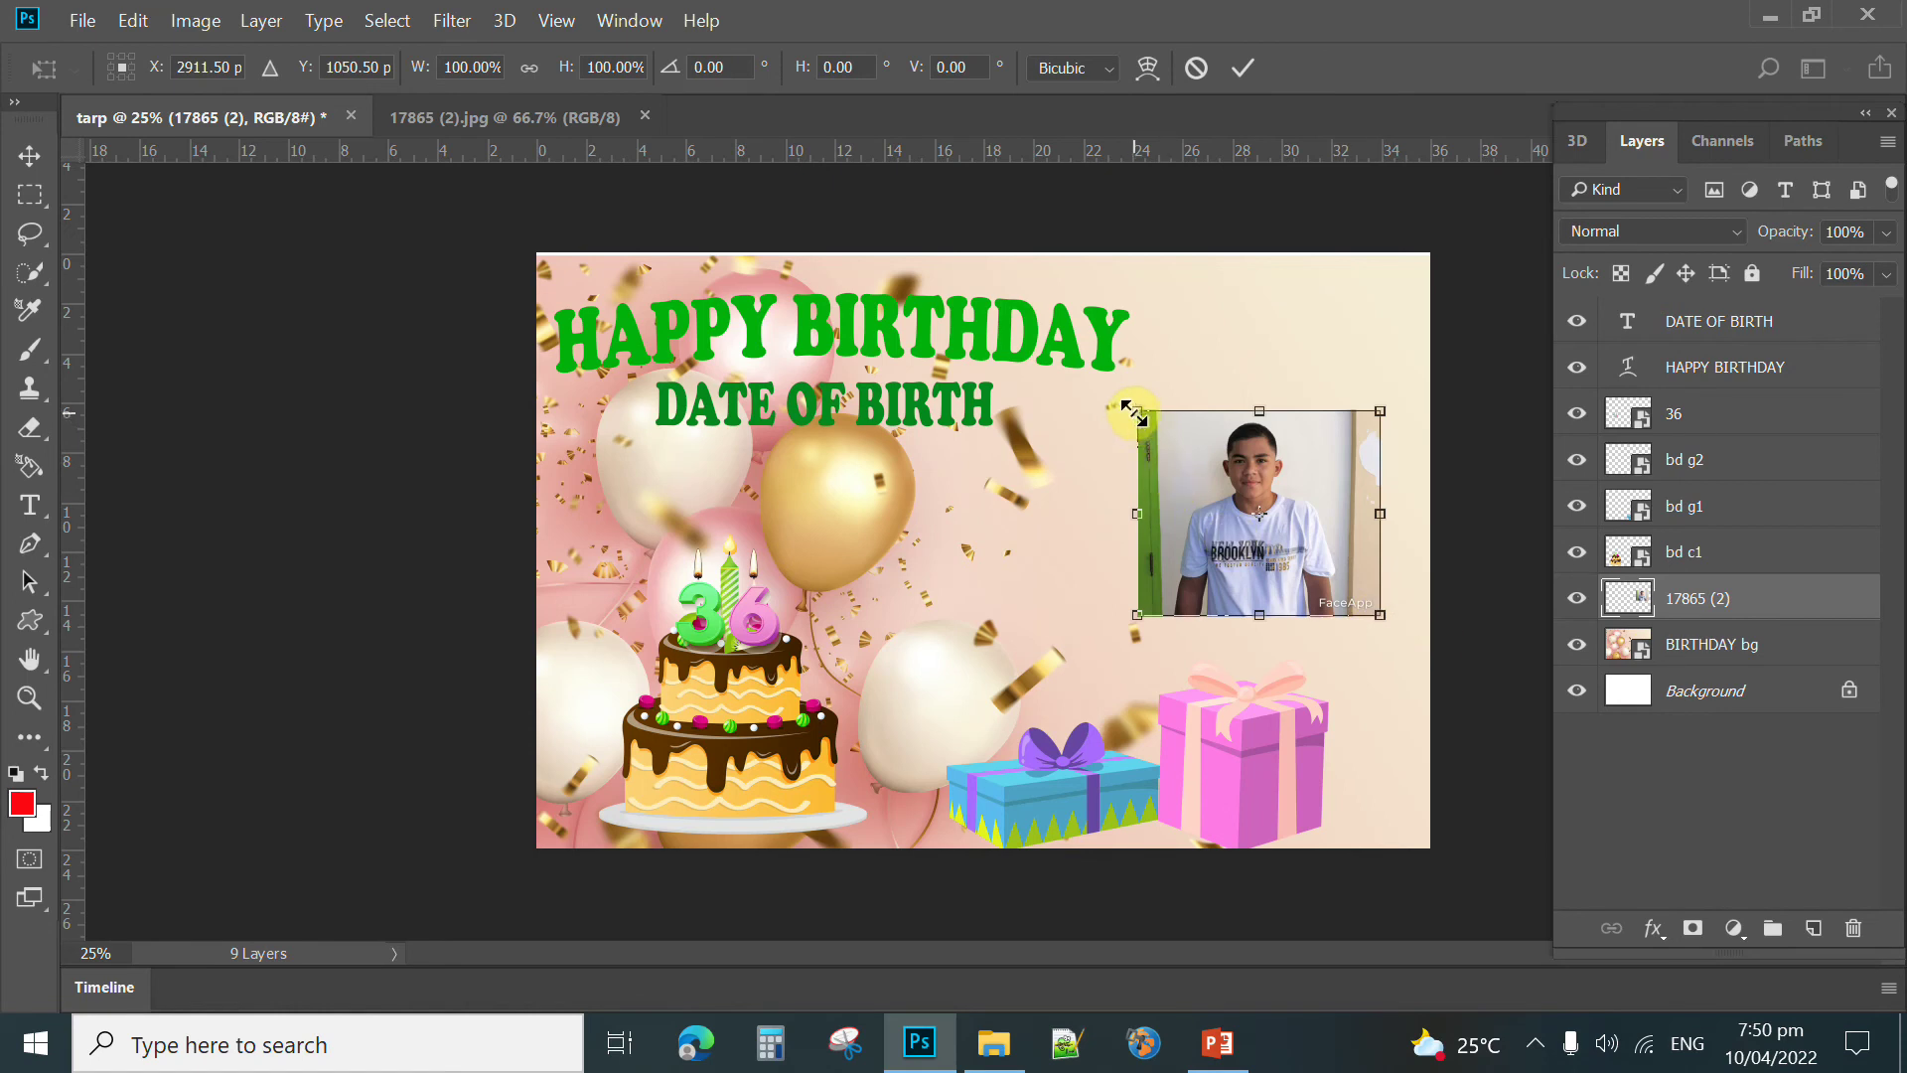
drag(1136, 413, 989, 284)
drag(1379, 615, 1412, 643)
drag(1341, 488, 1331, 507)
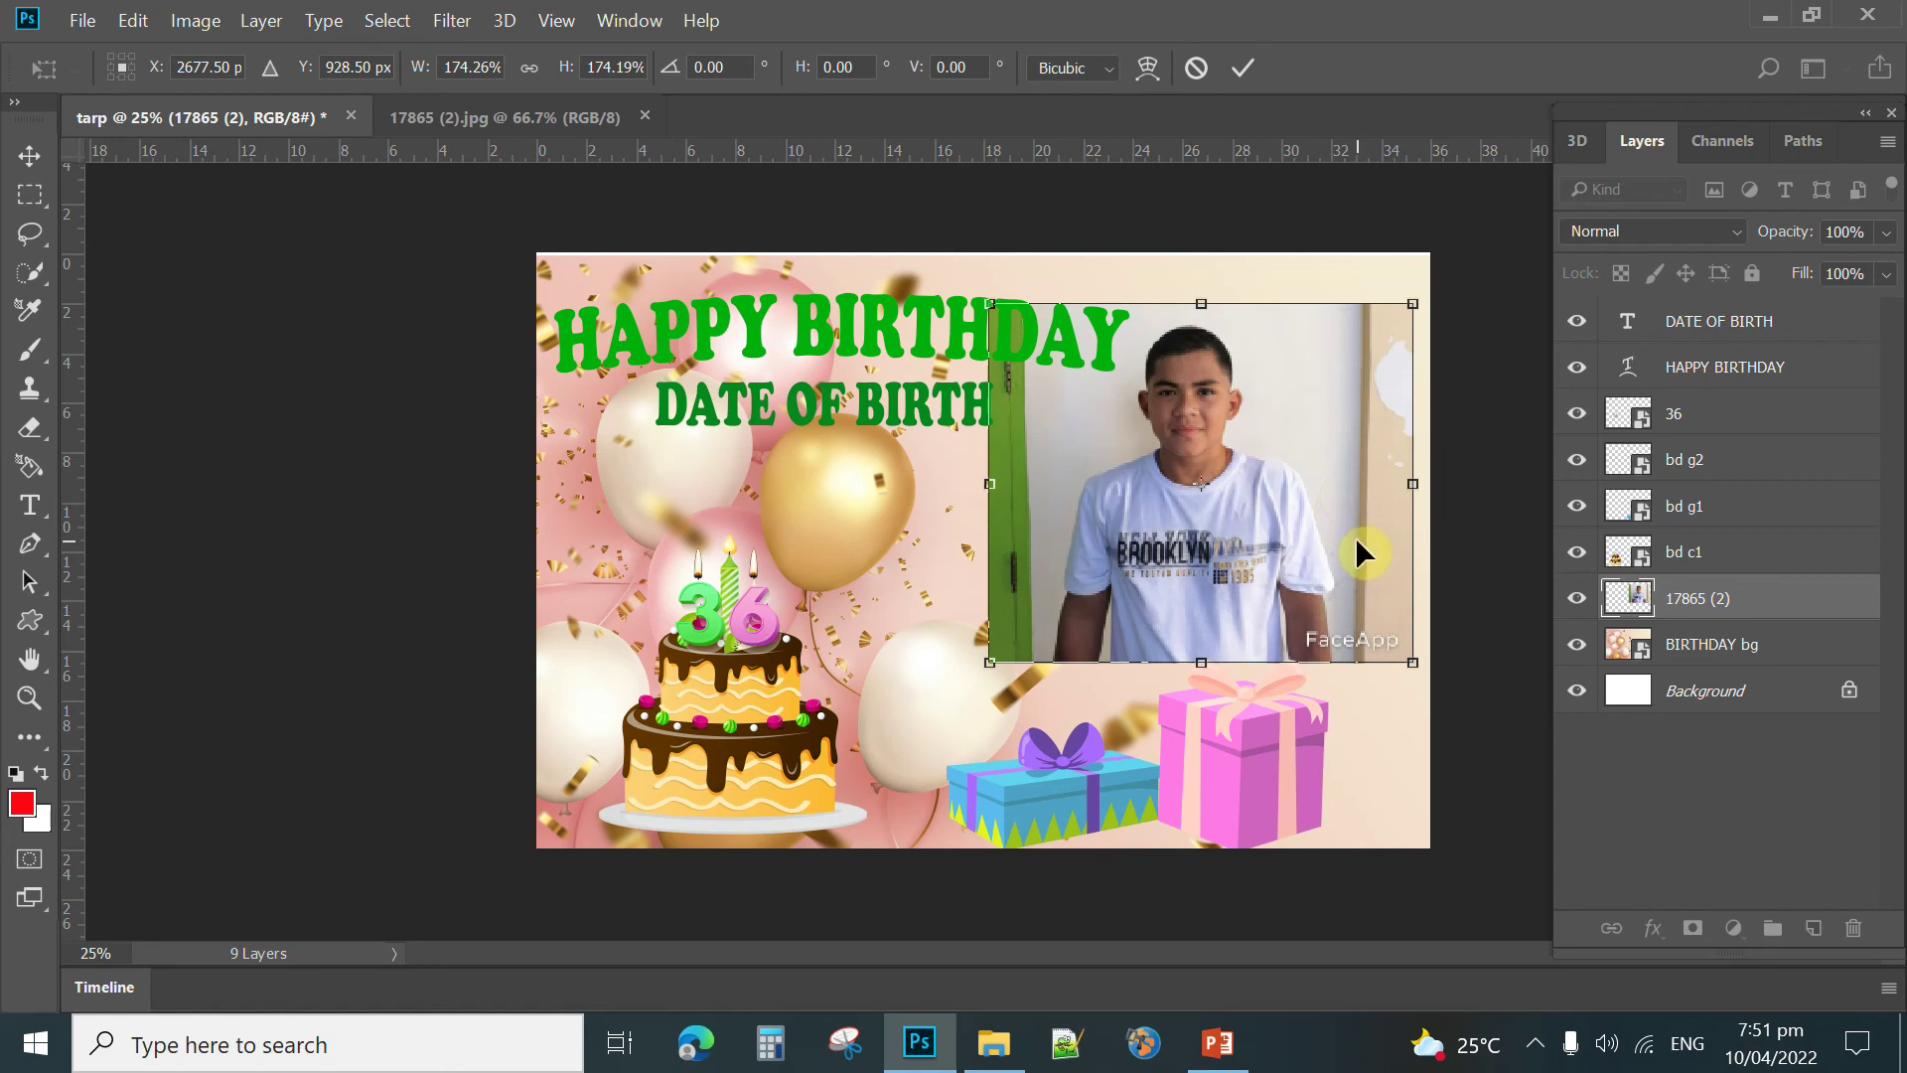
key(Return)
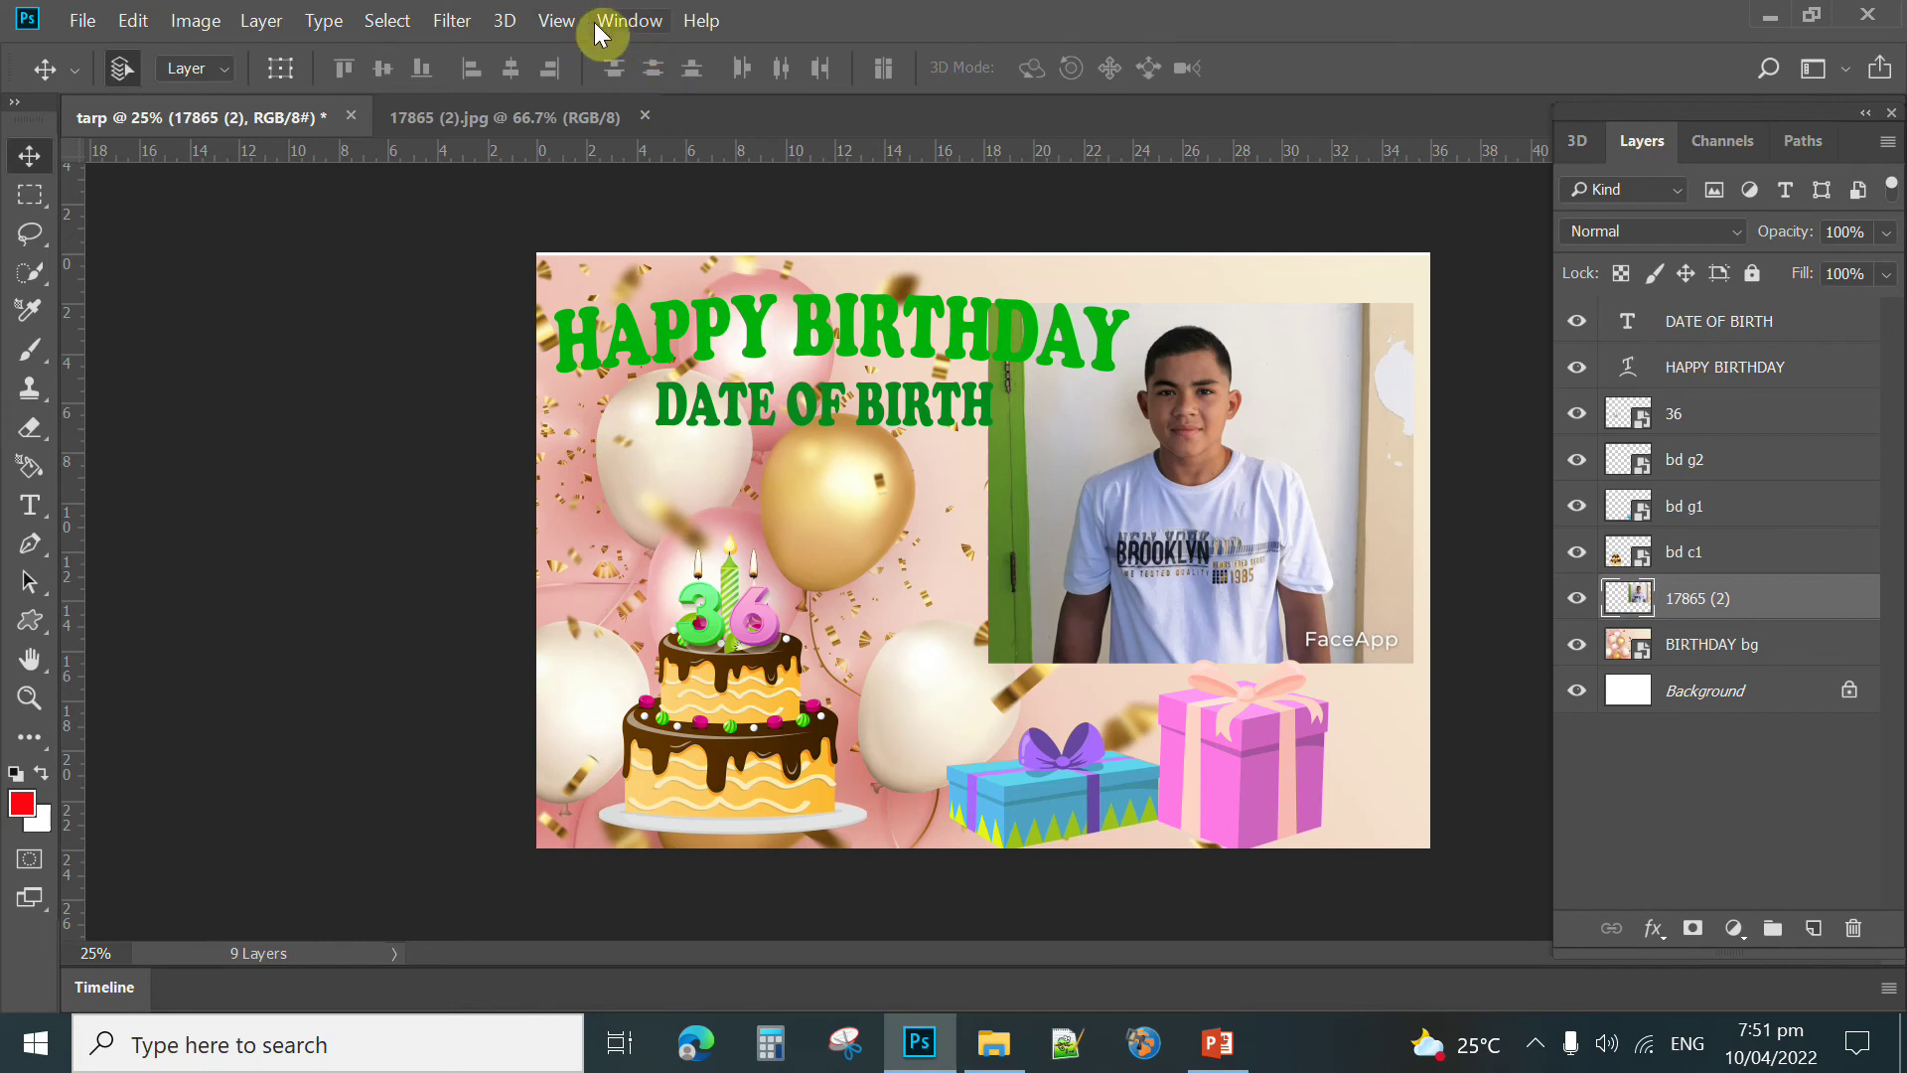
Step: Select the person in the photo with the automatic Subject selection
click(387, 21)
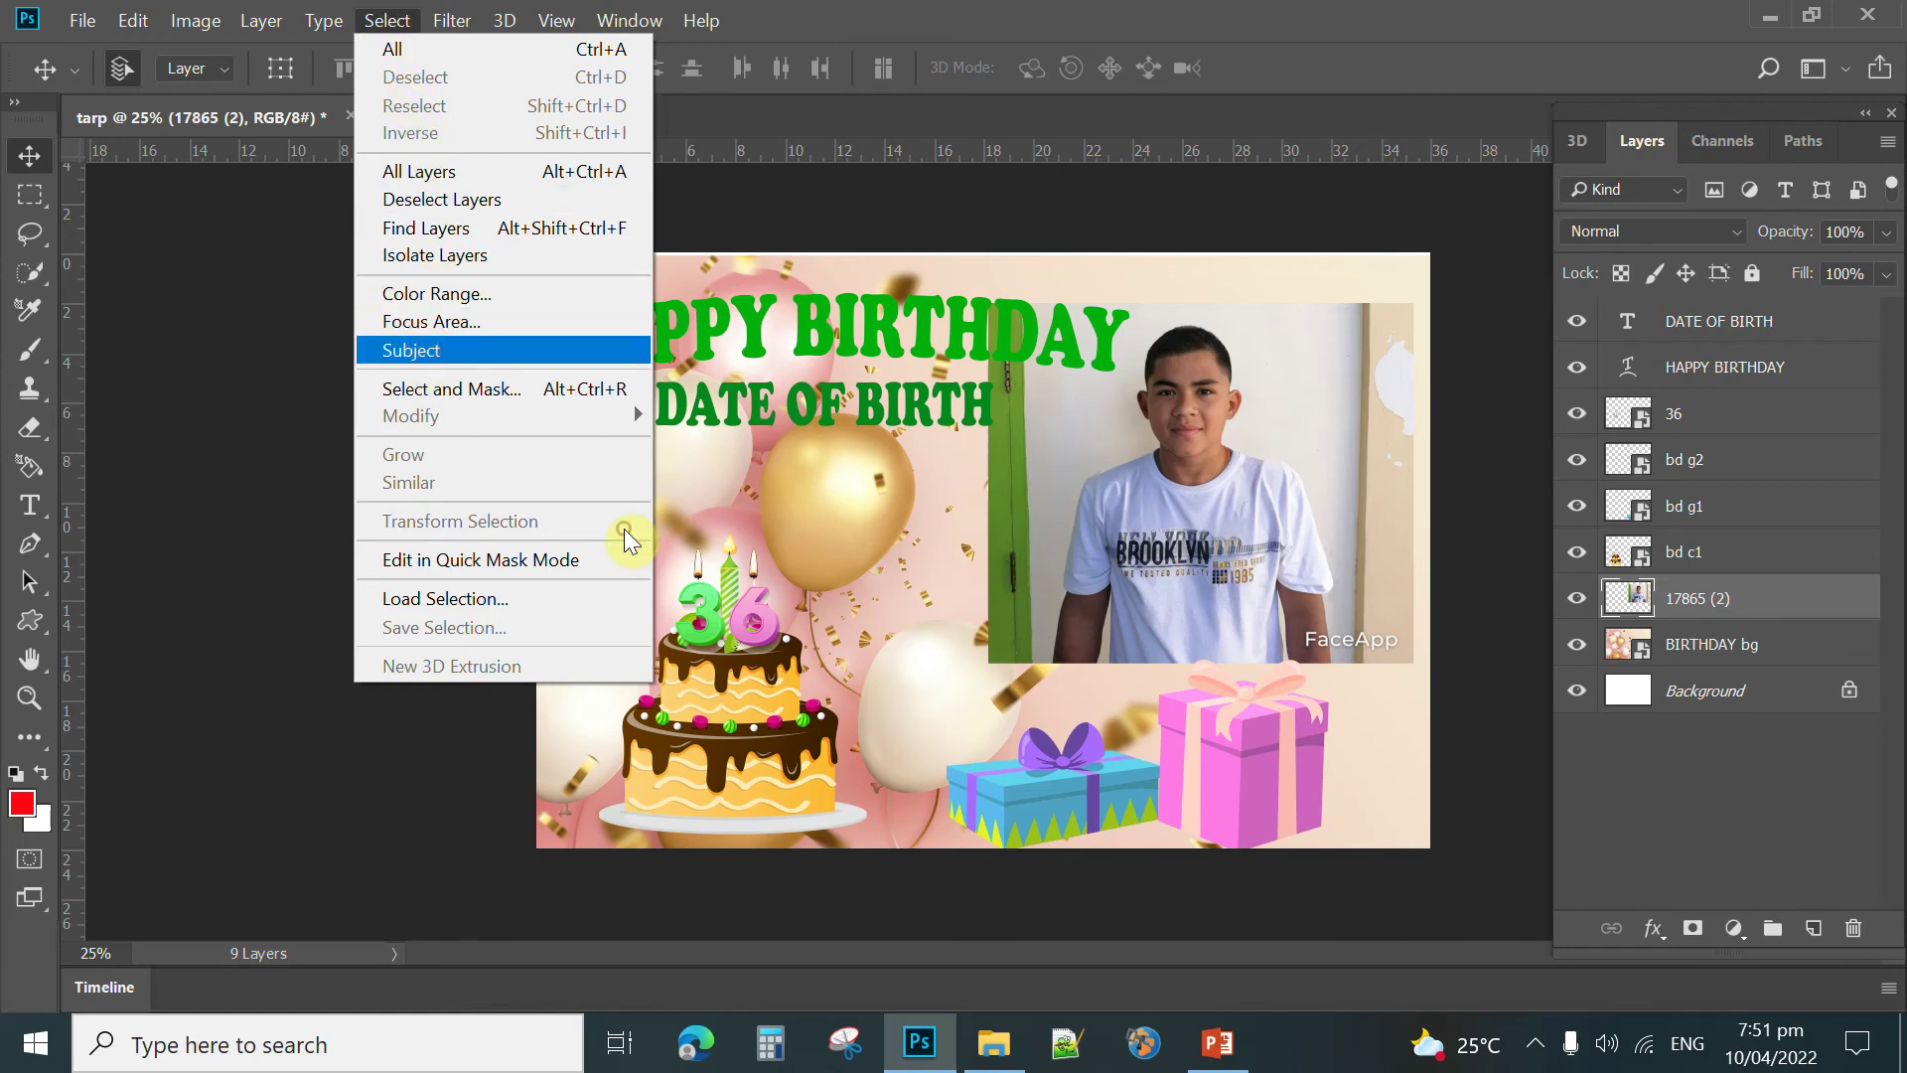
click(420, 352)
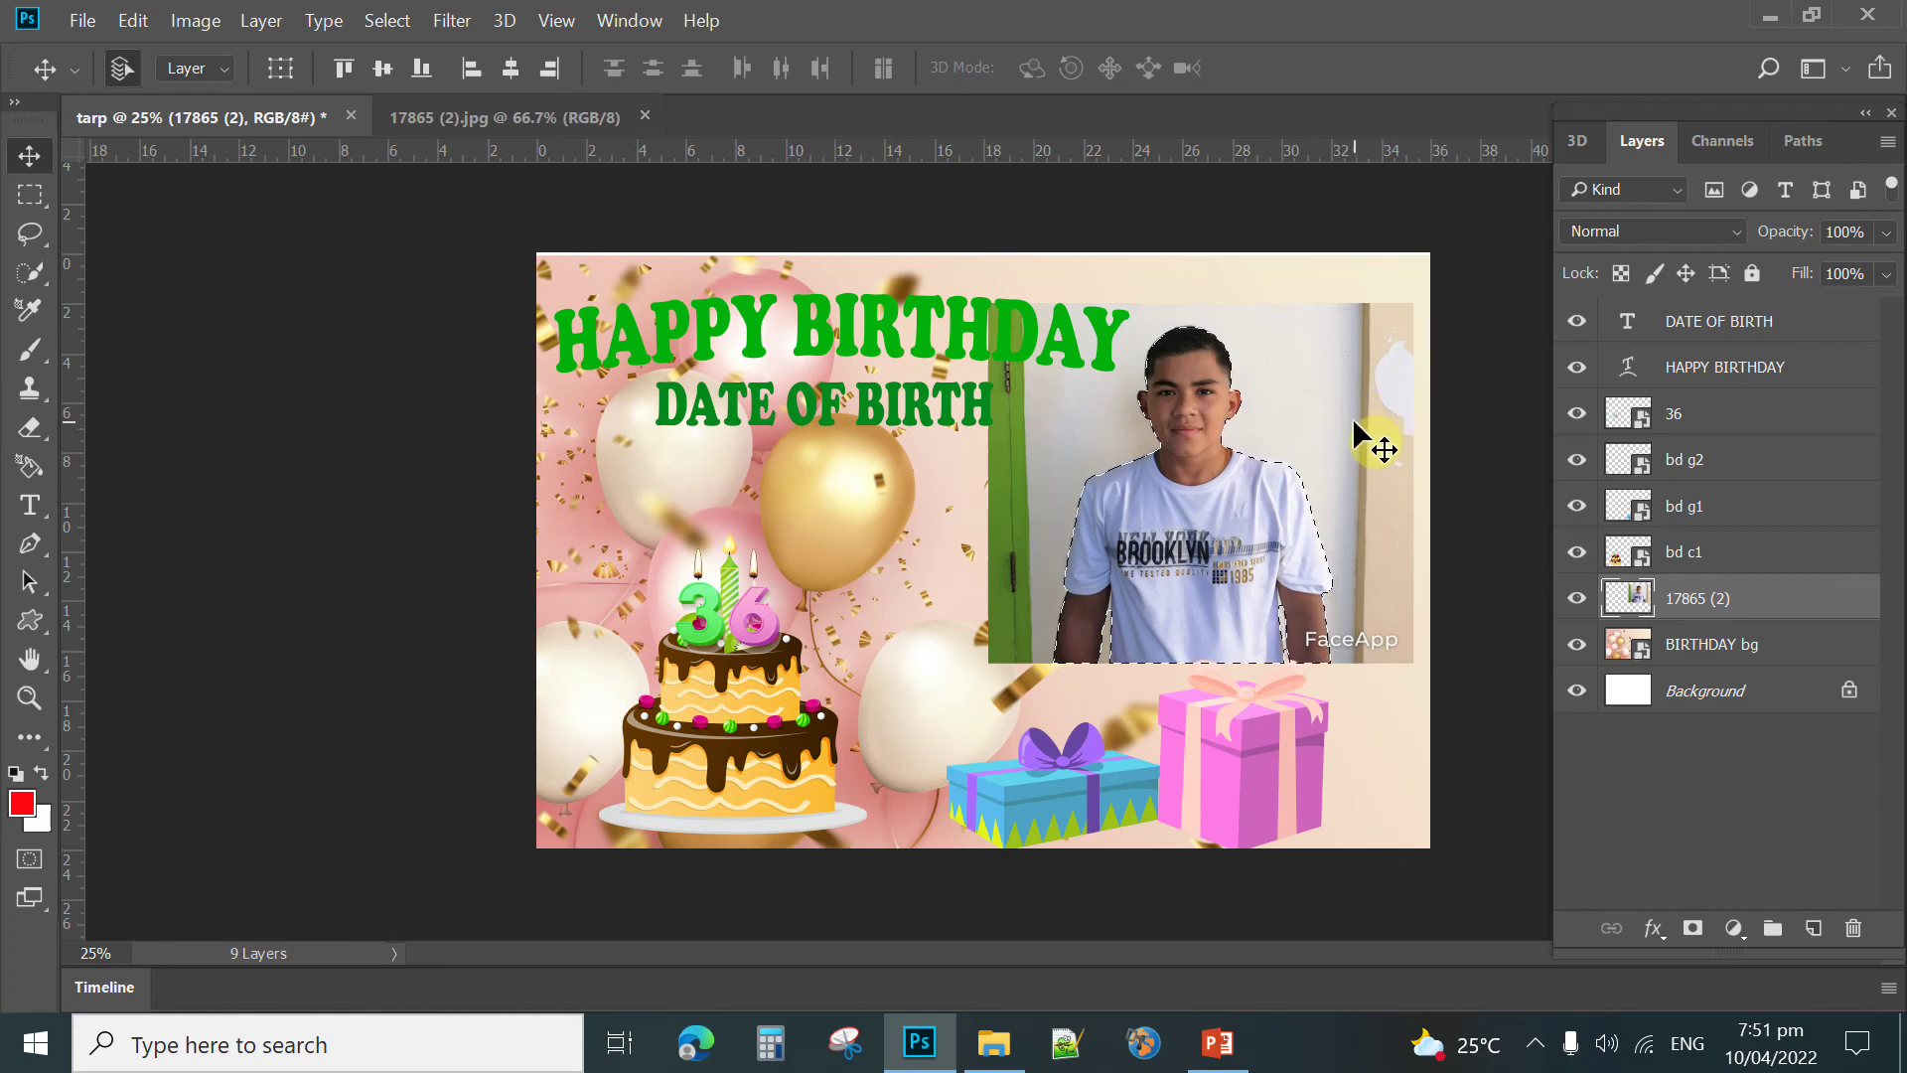
key(Delete)
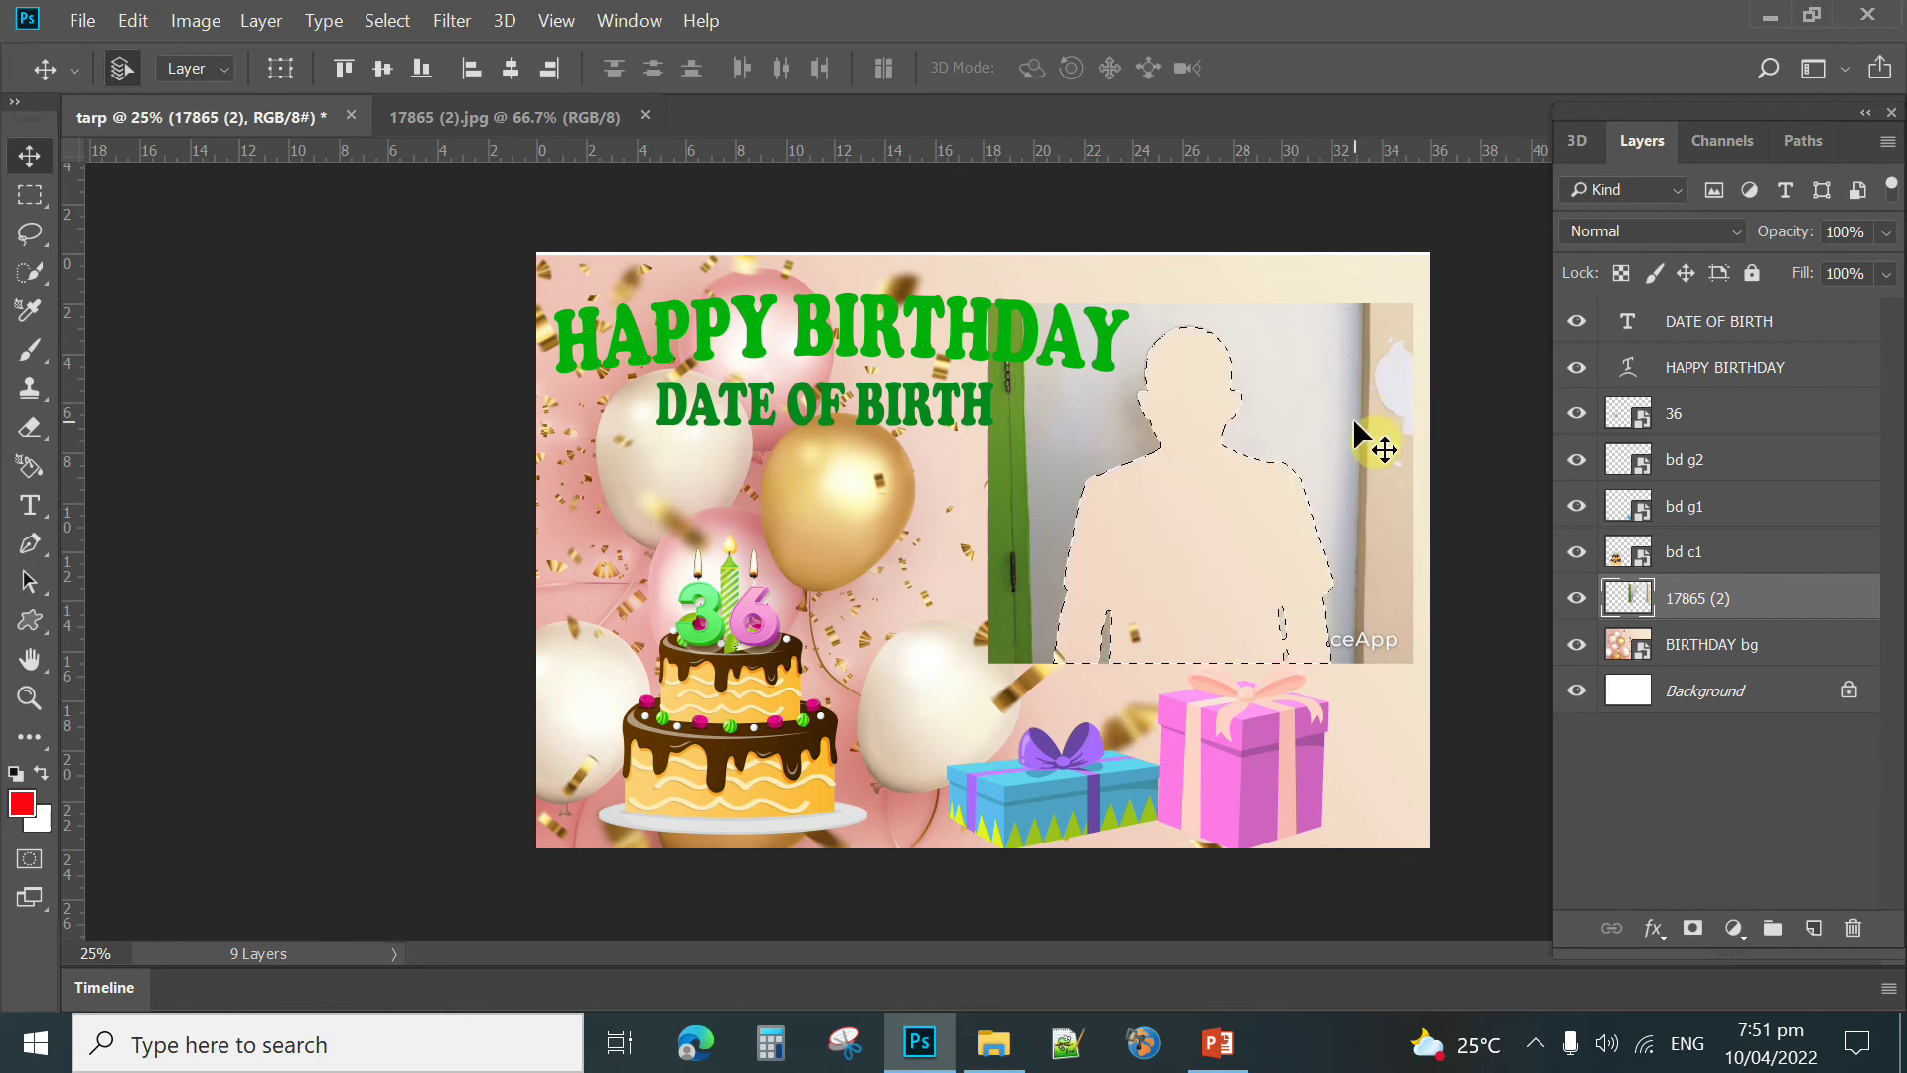
click(135, 24)
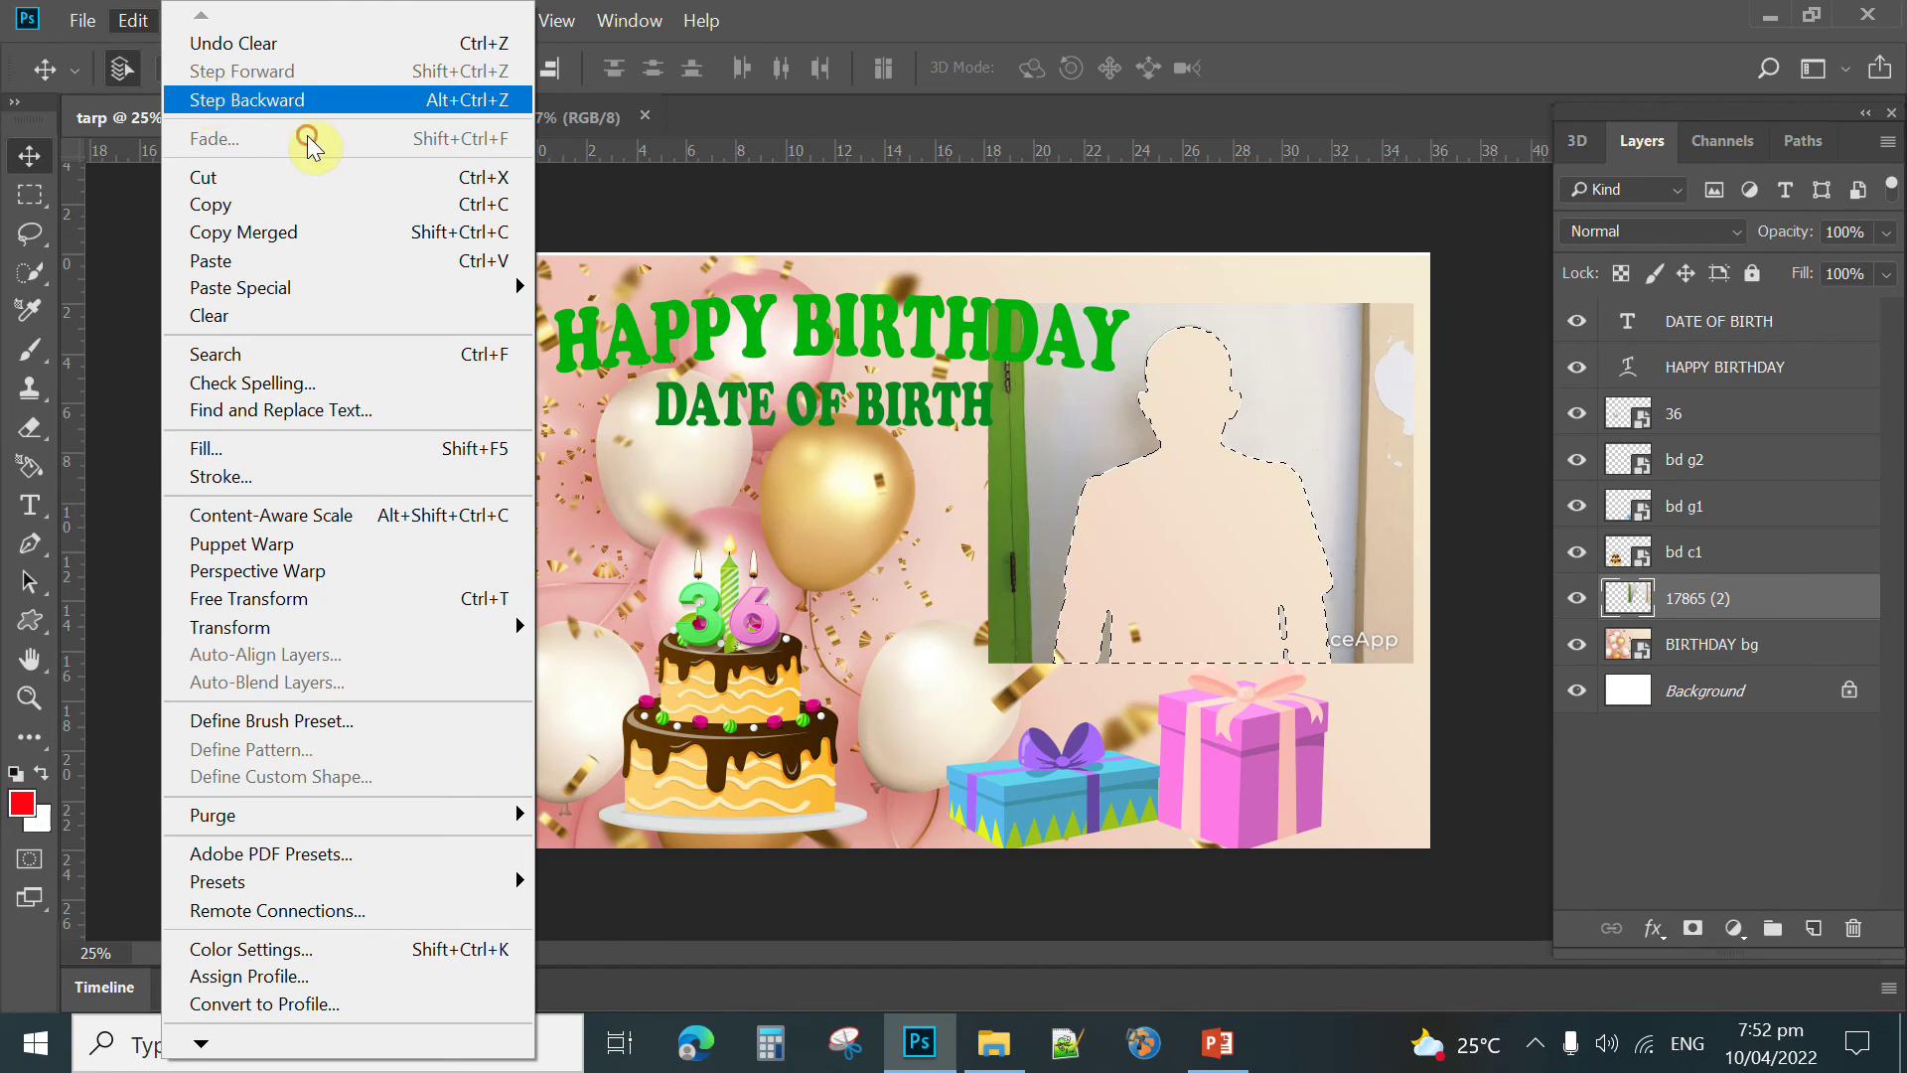
click(209, 102)
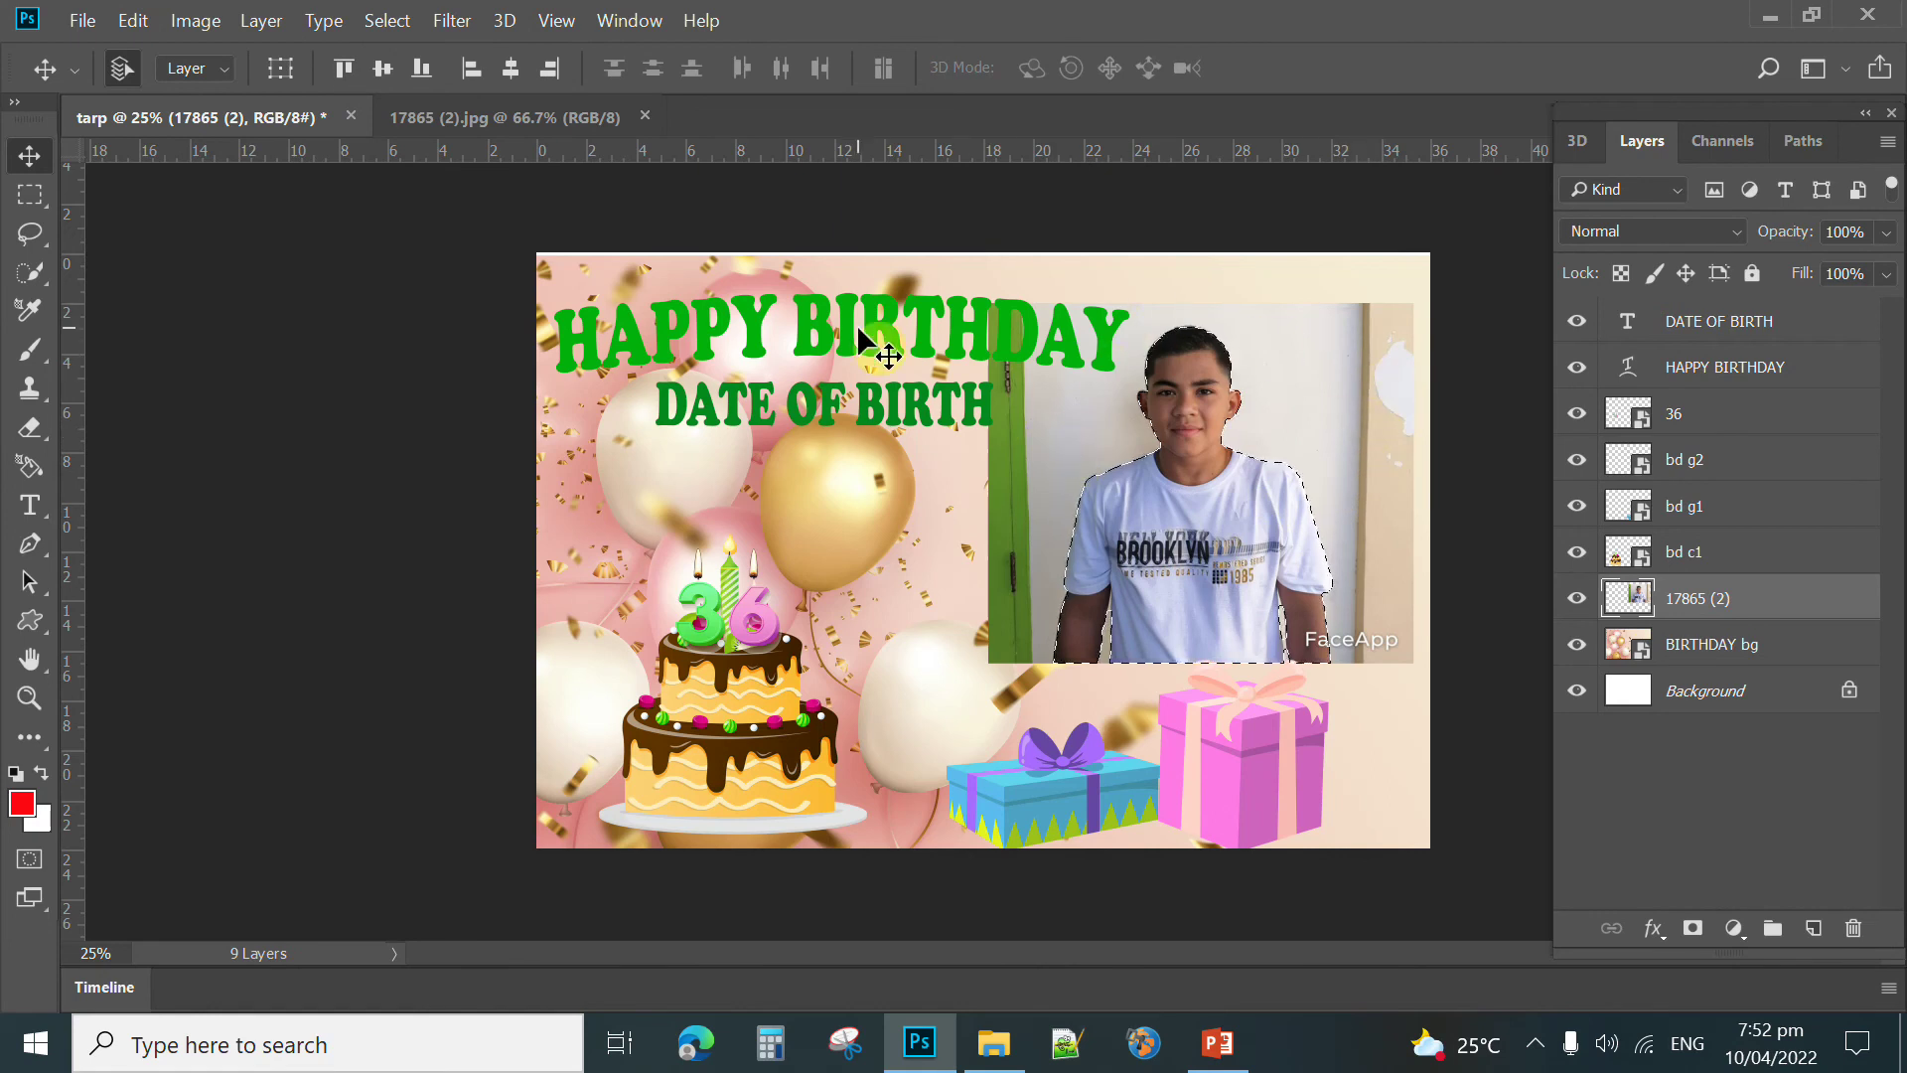
Step: Invert the subject selection and delete the photo's background around the person
click(388, 22)
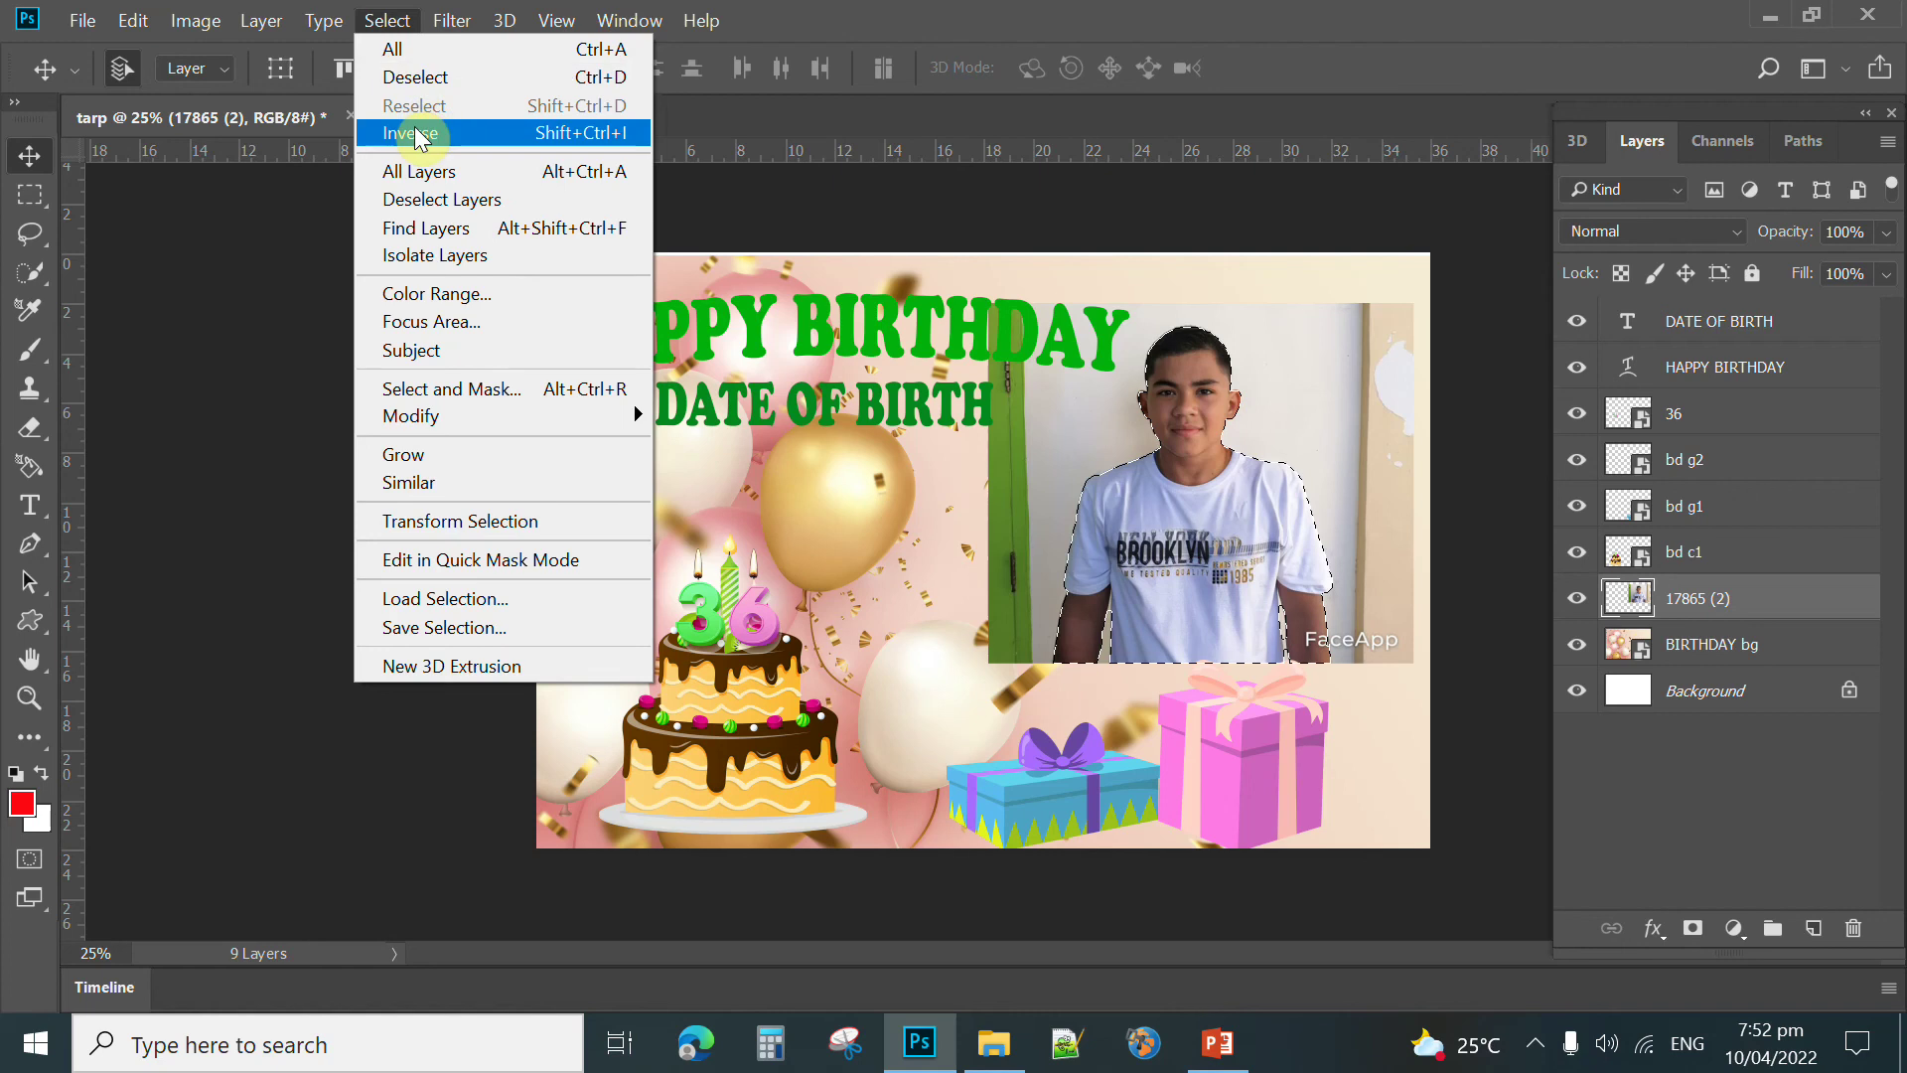
click(623, 200)
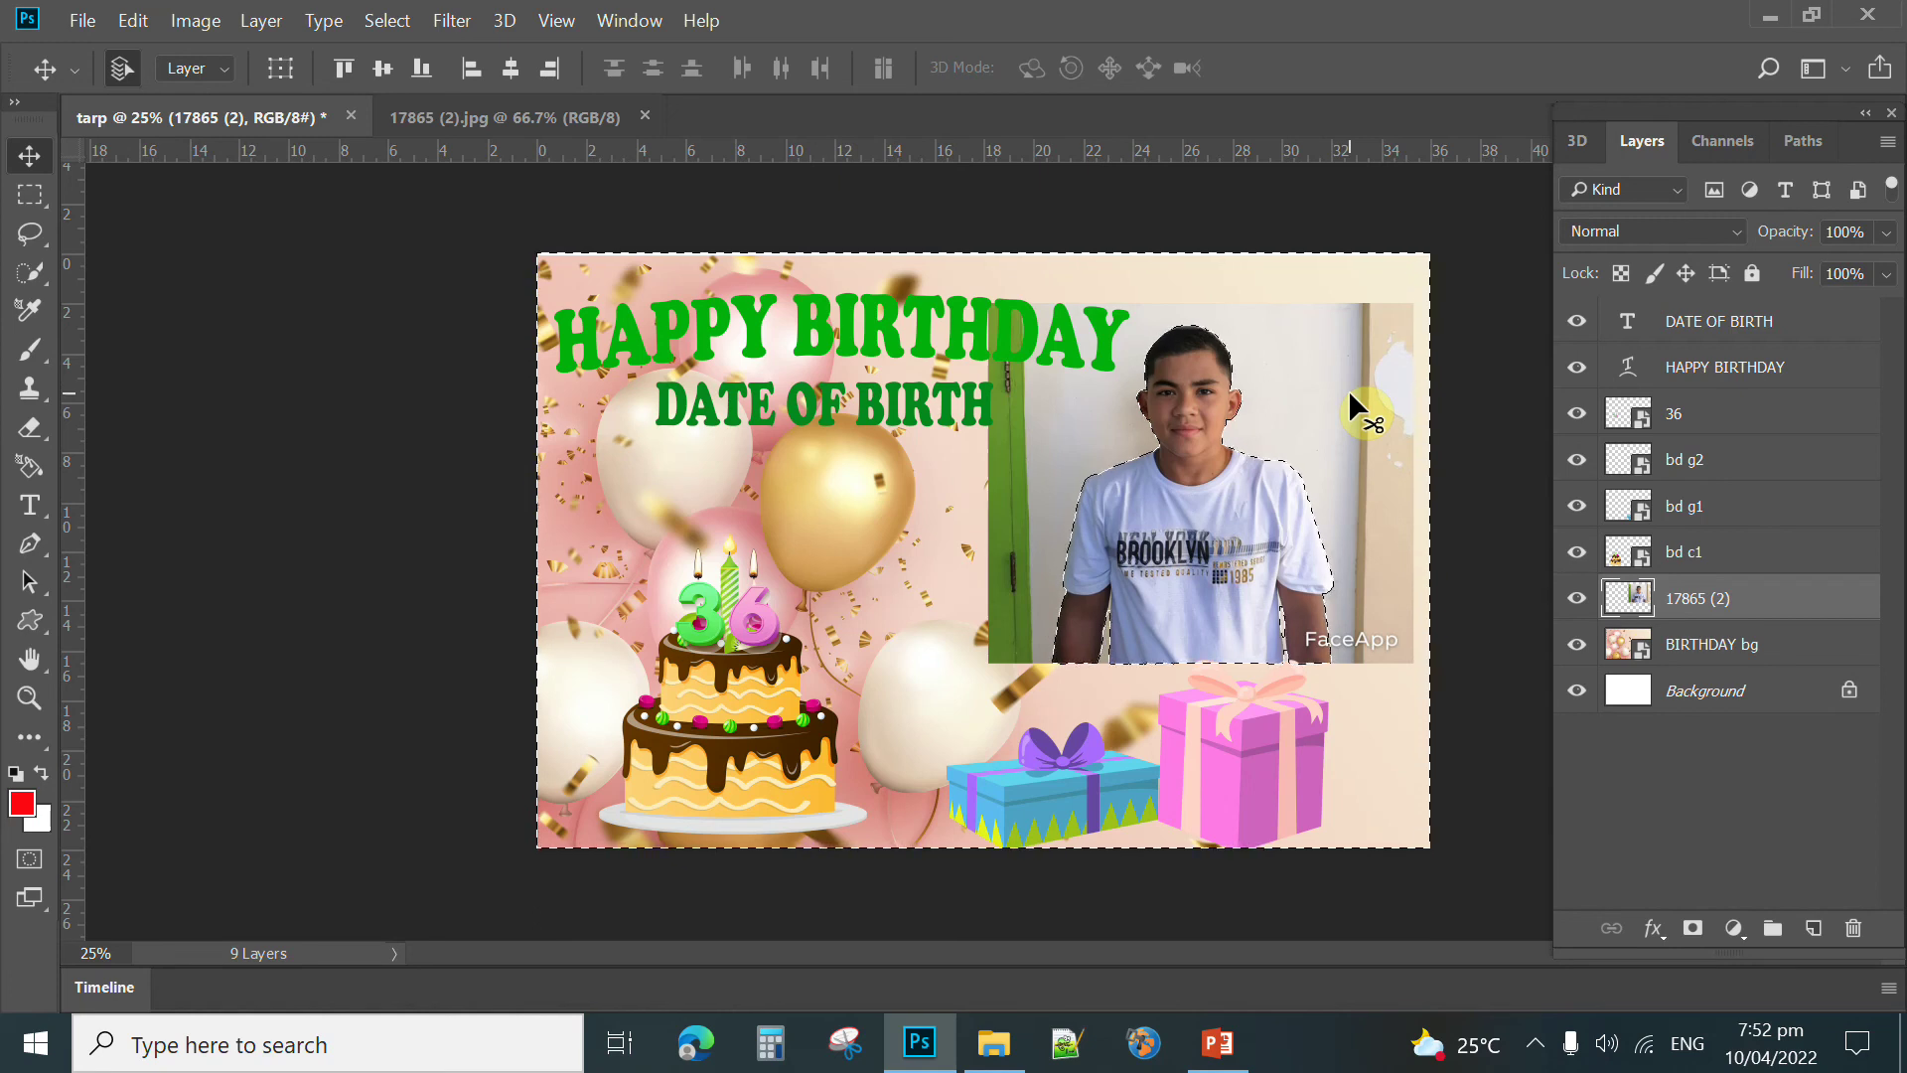
key(Delete)
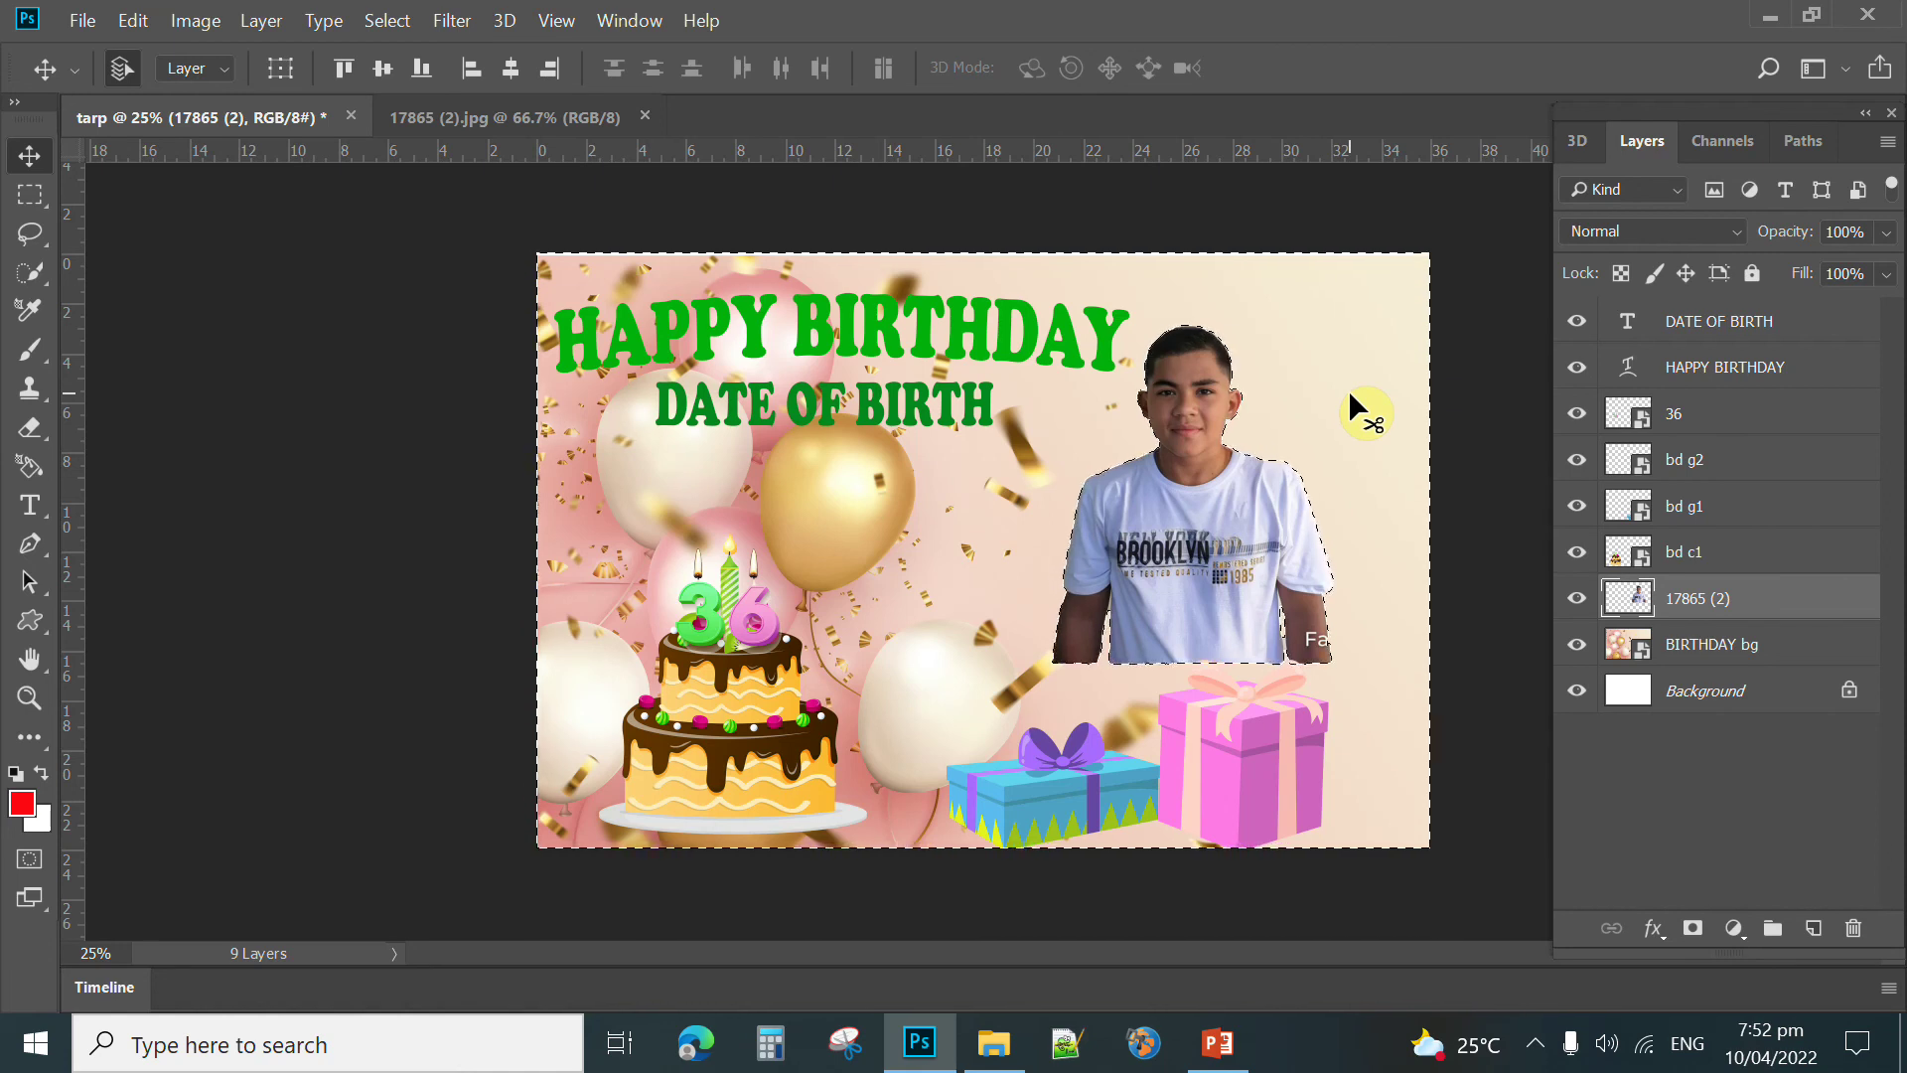
Step: Clear the selection, then enlarge the cut-out portrait to about 168% so it fills the layout's right side behind the gifts
key(ctrl)
key(ctrl+d)
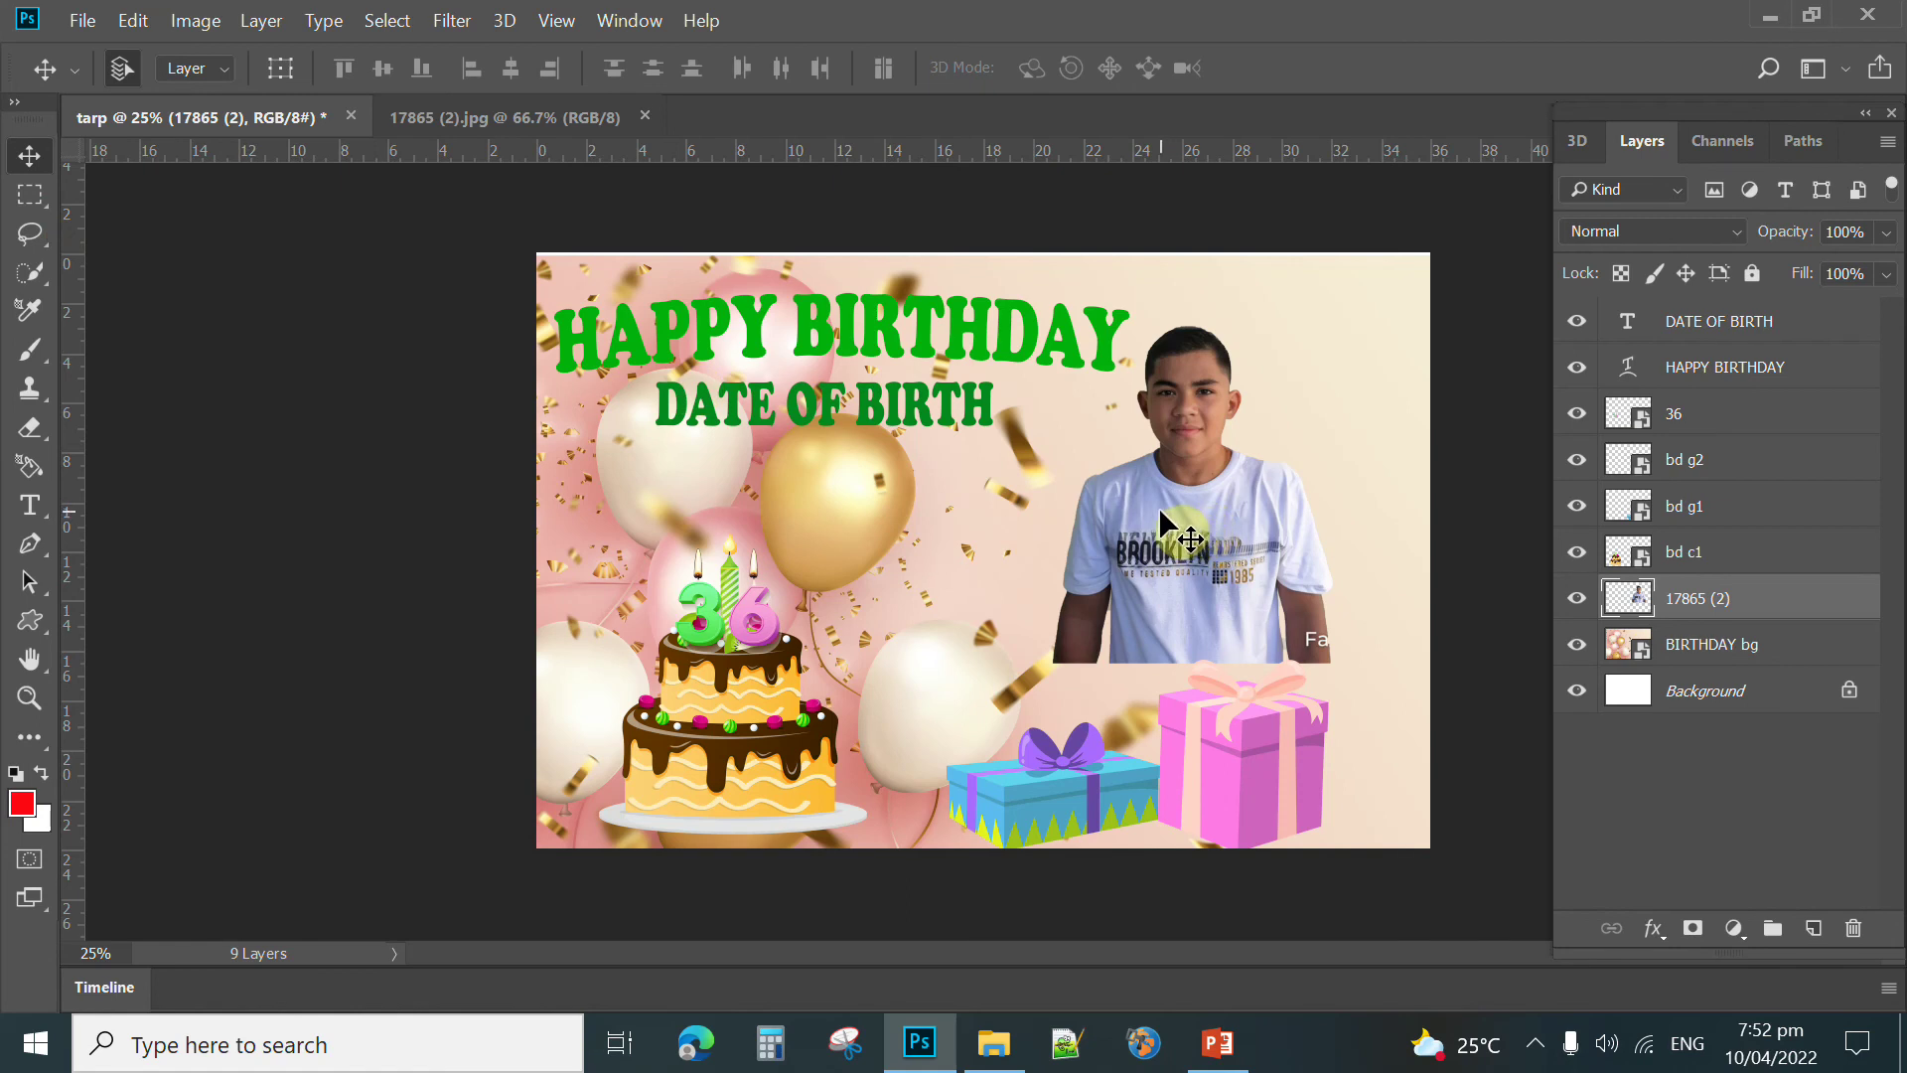
key(ctrl+t)
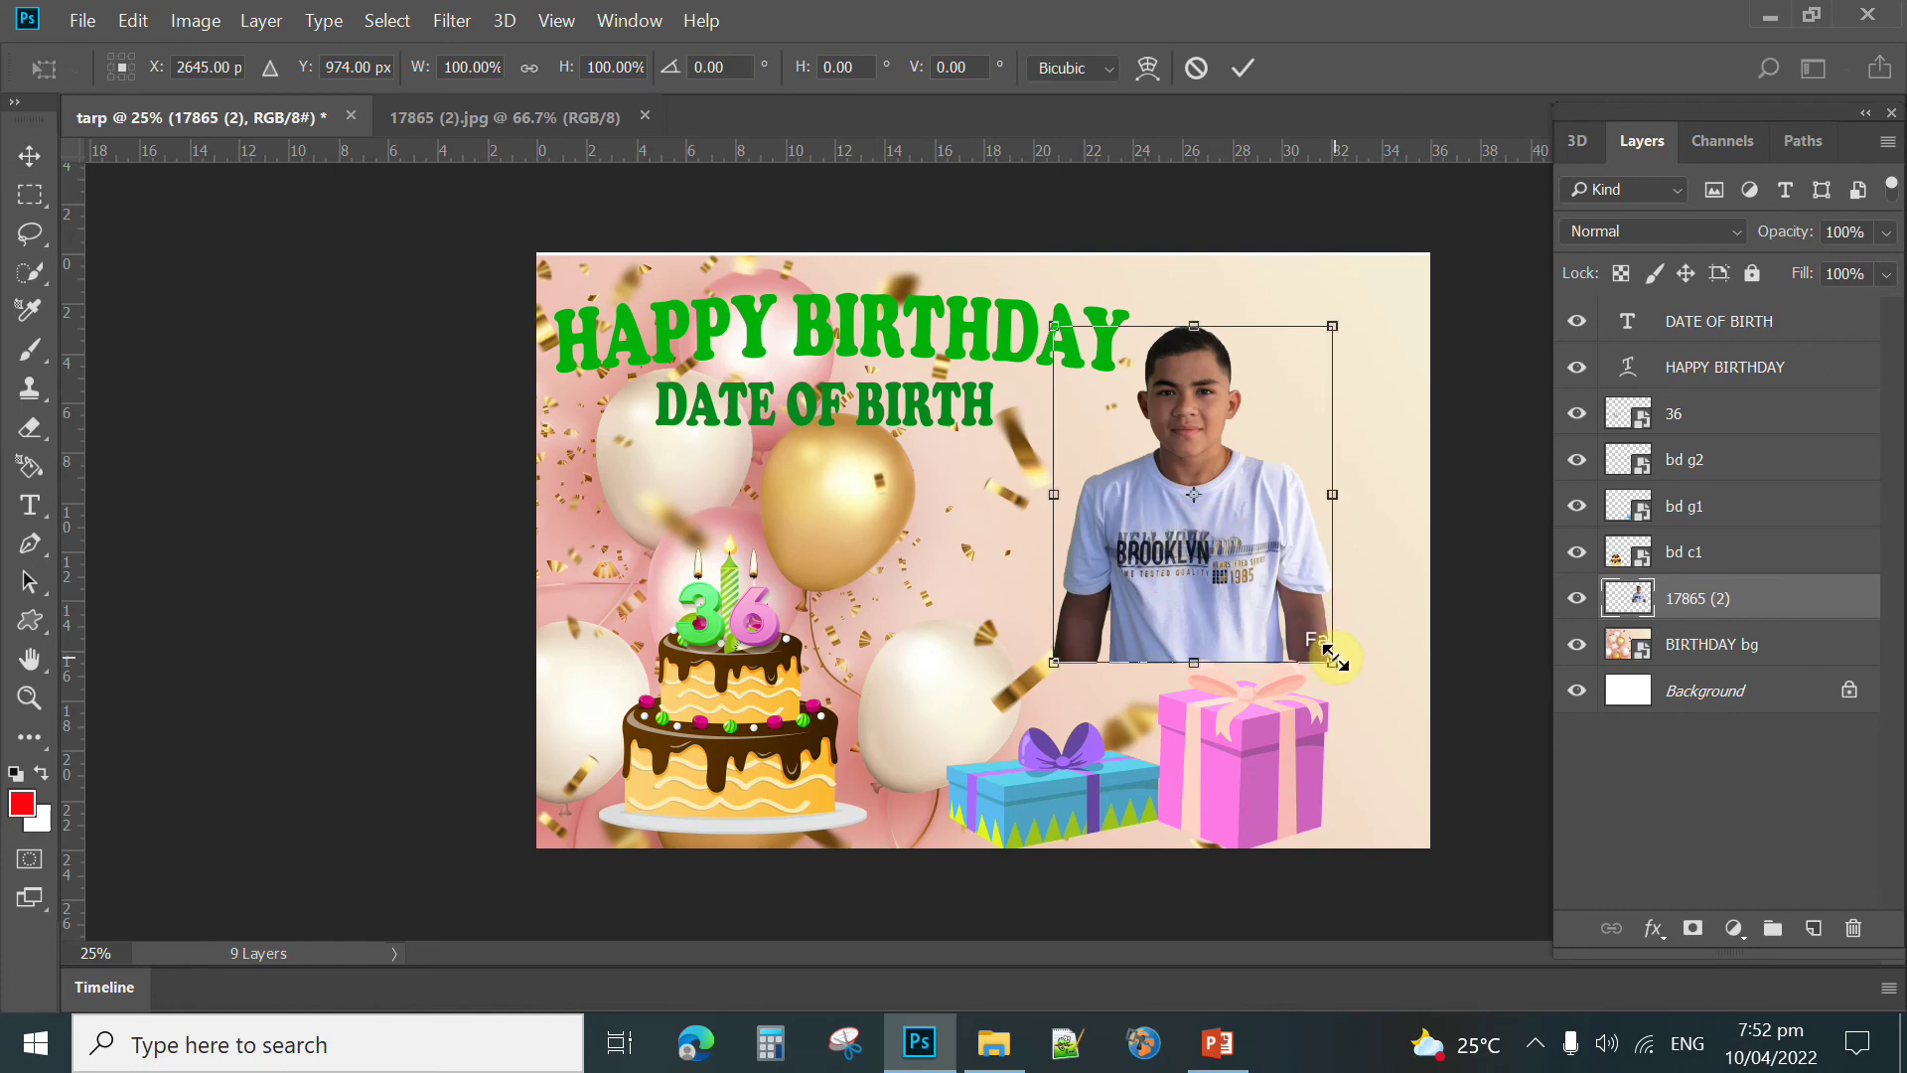
drag(1332, 657, 1425, 806)
drag(1045, 777, 984, 861)
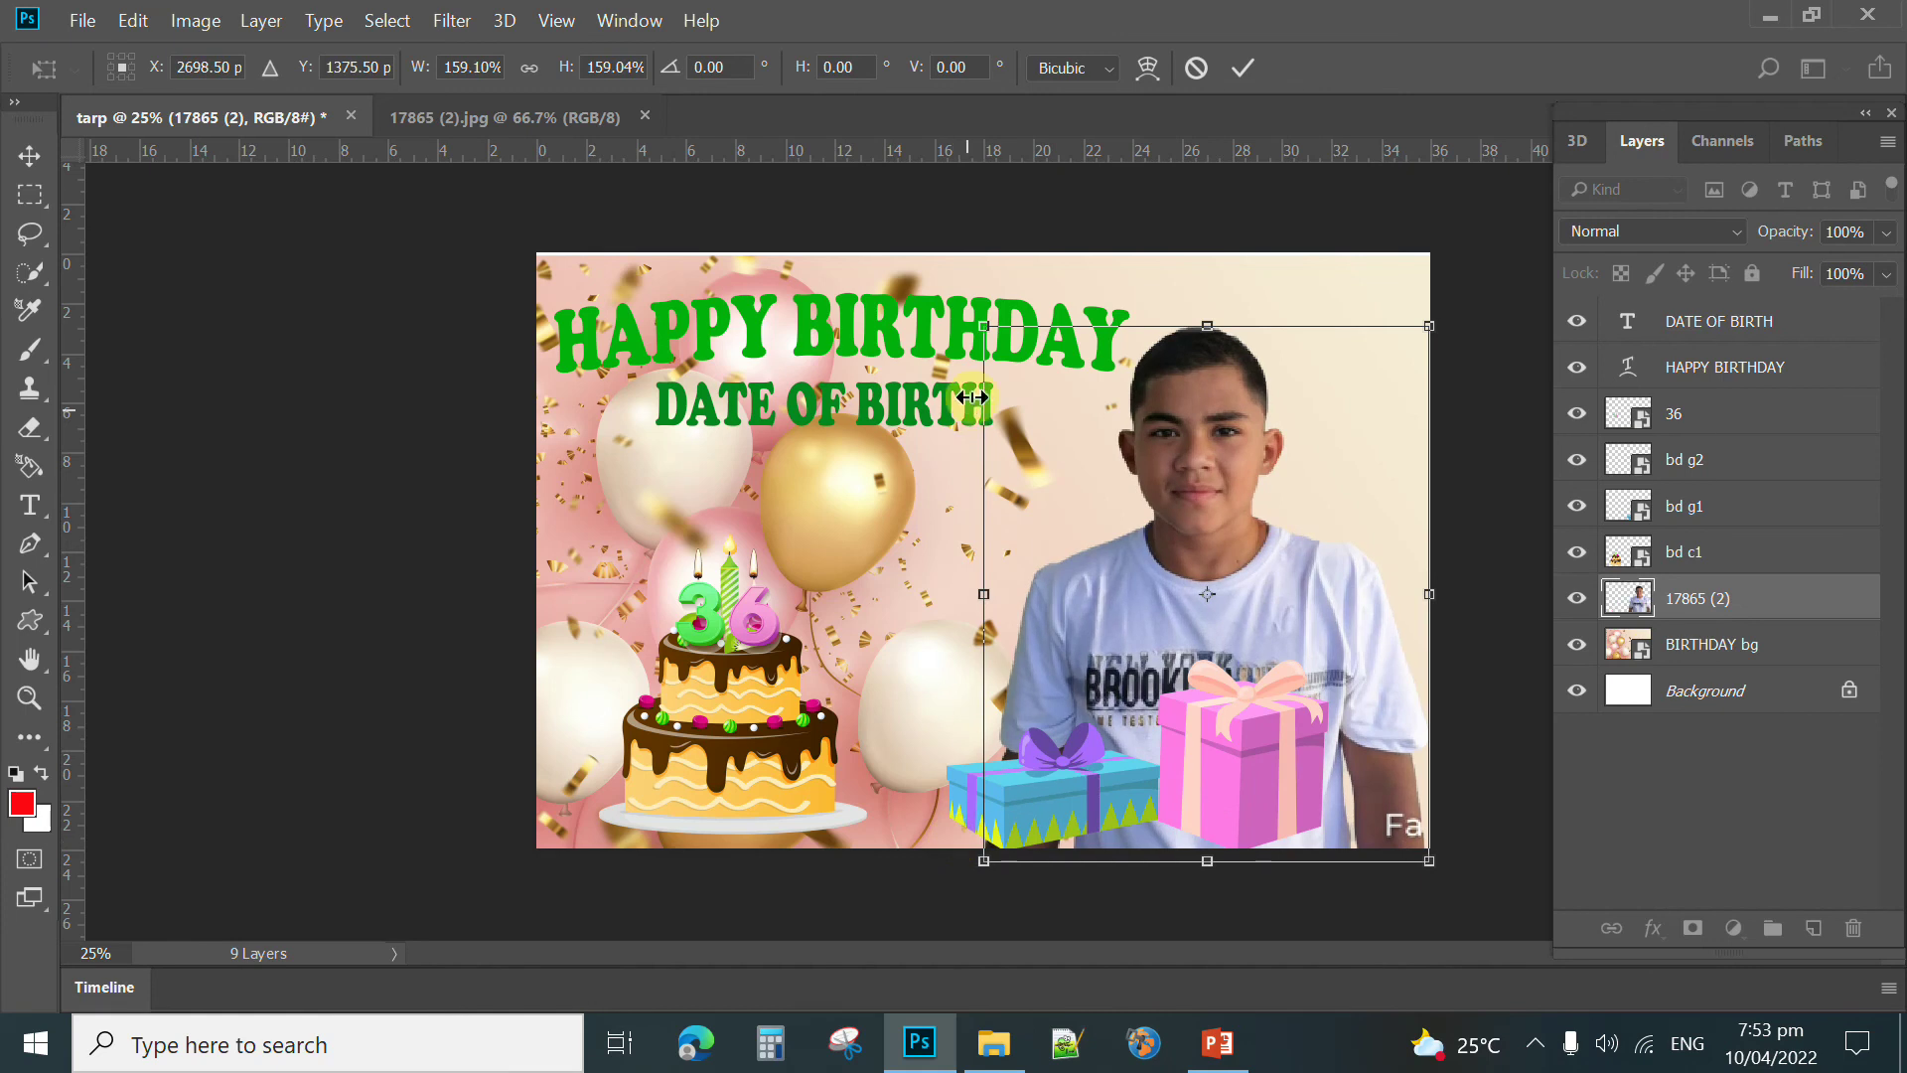
drag(982, 326, 962, 299)
drag(1185, 480, 1196, 487)
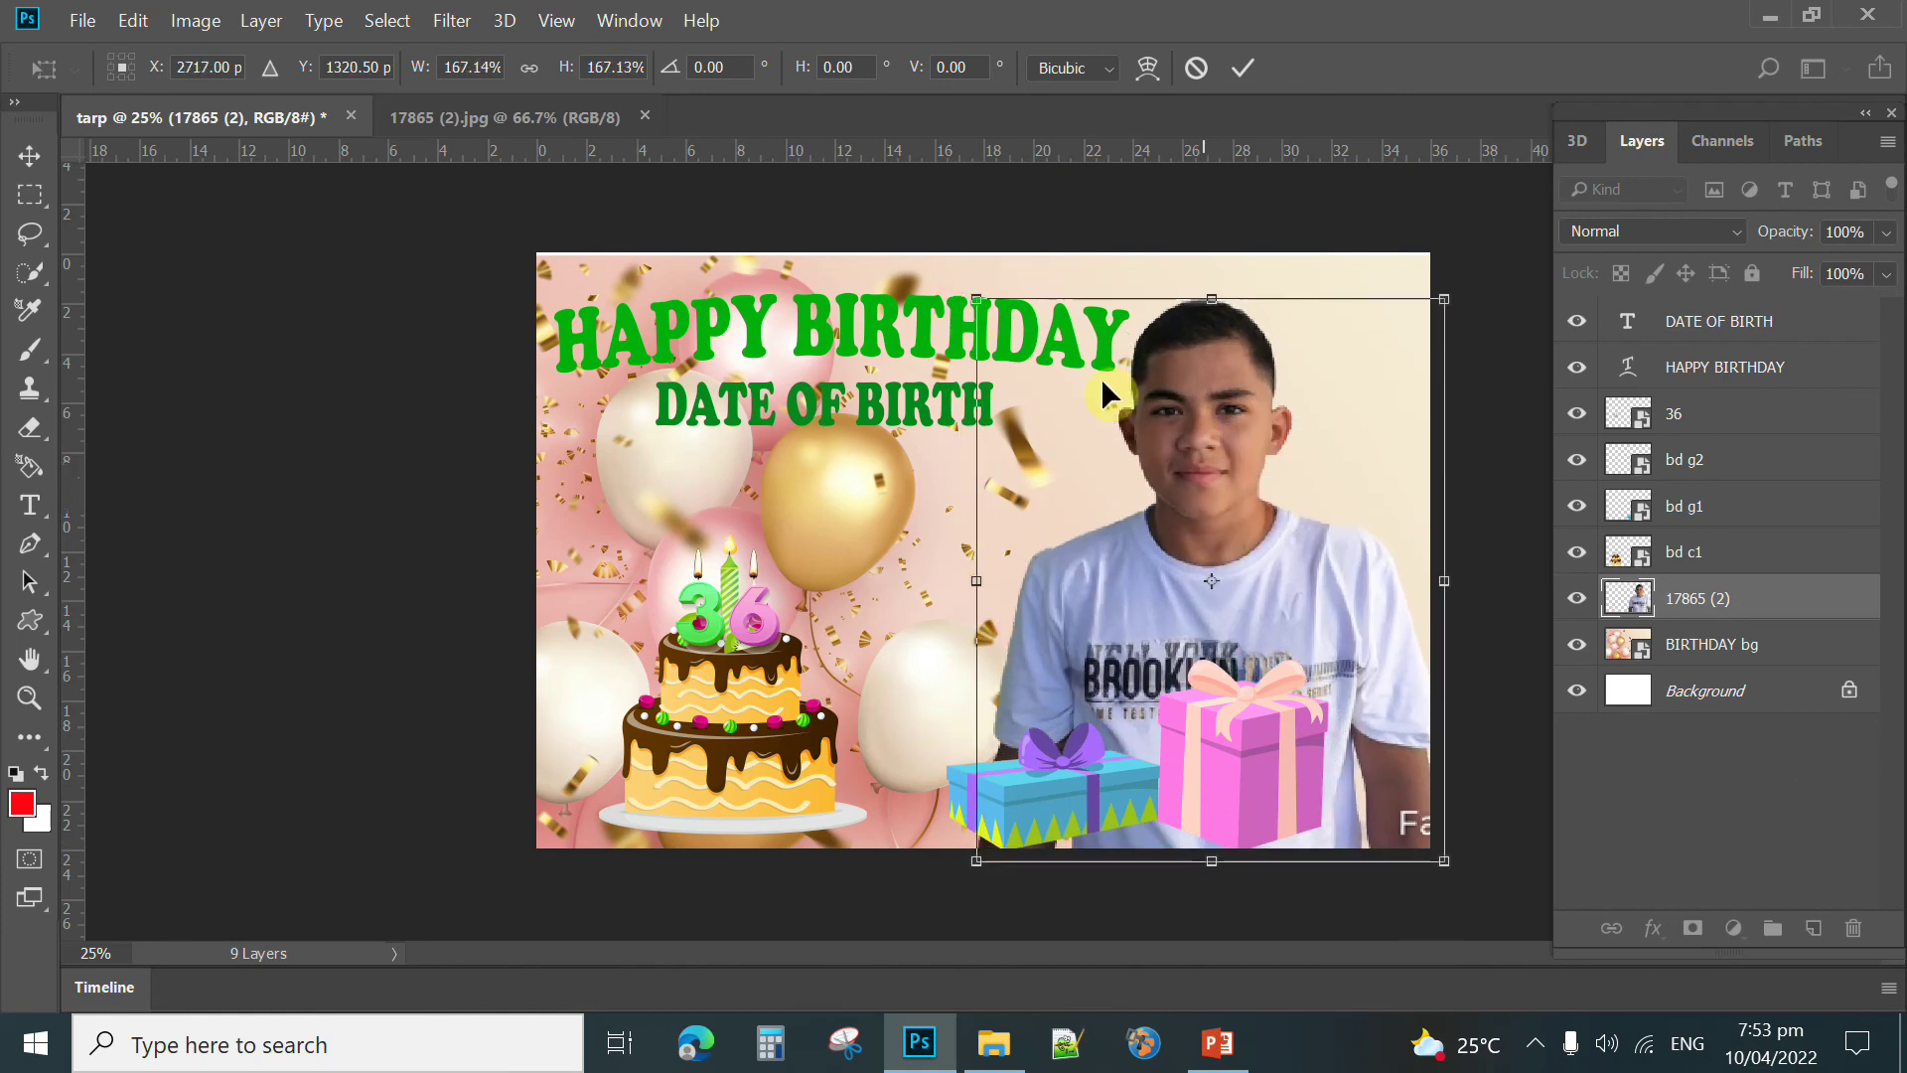
drag(977, 298, 974, 296)
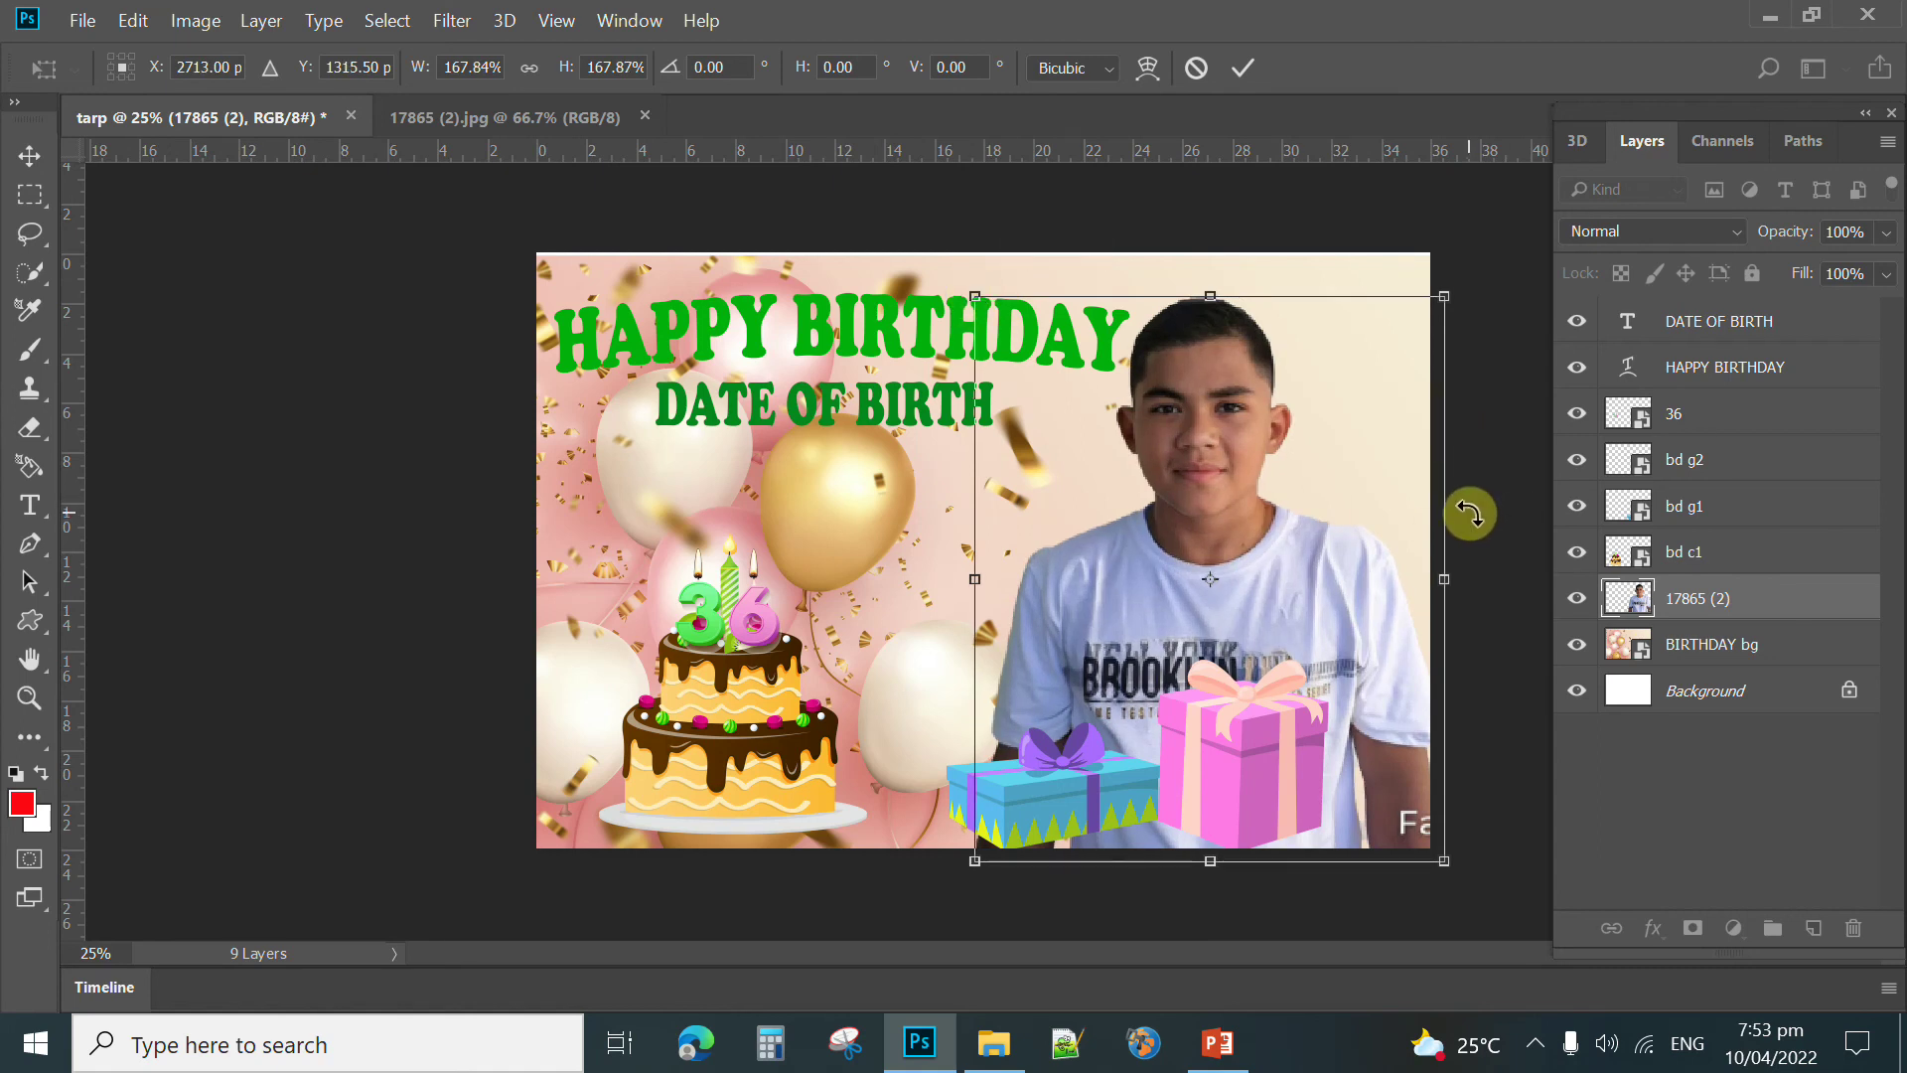
key(Return)
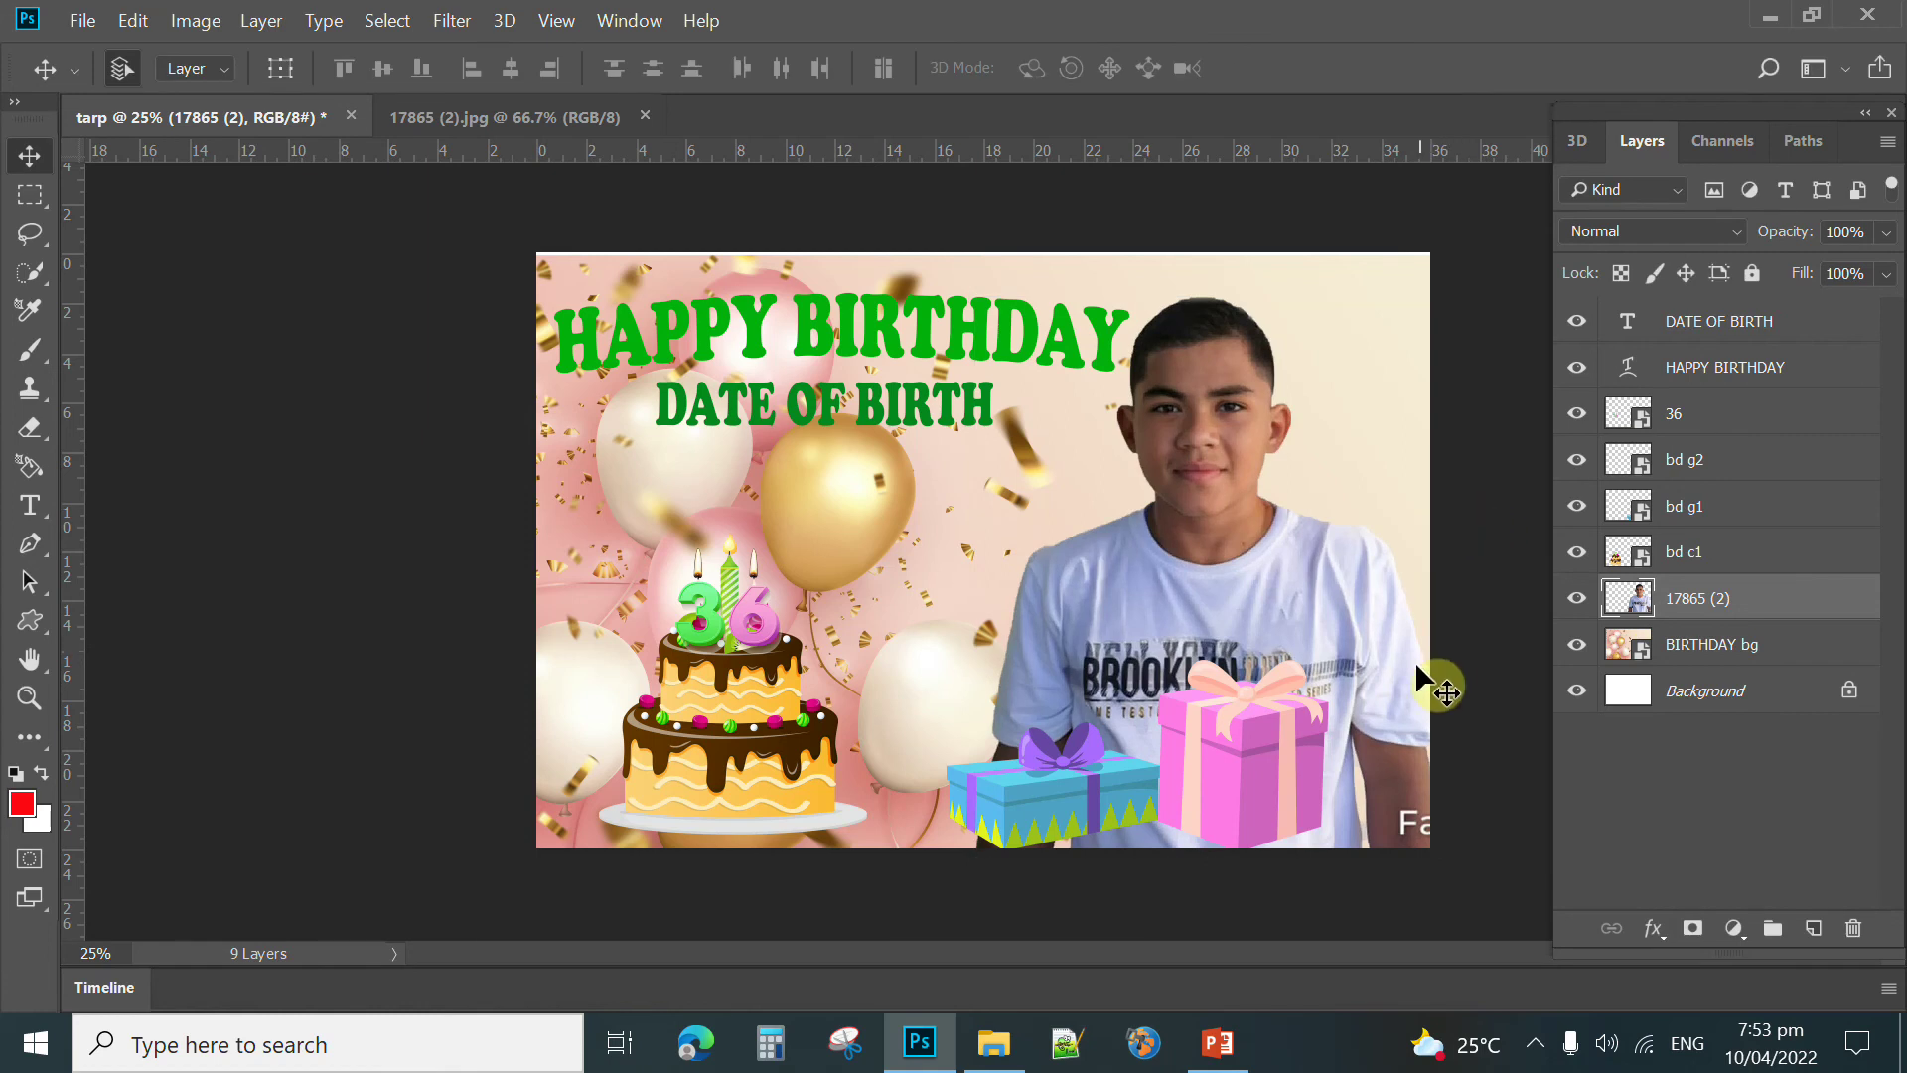
Step: Move the pink gift into the layout's lower-right corner and the blue gift beside it
drag(1264, 761, 1387, 783)
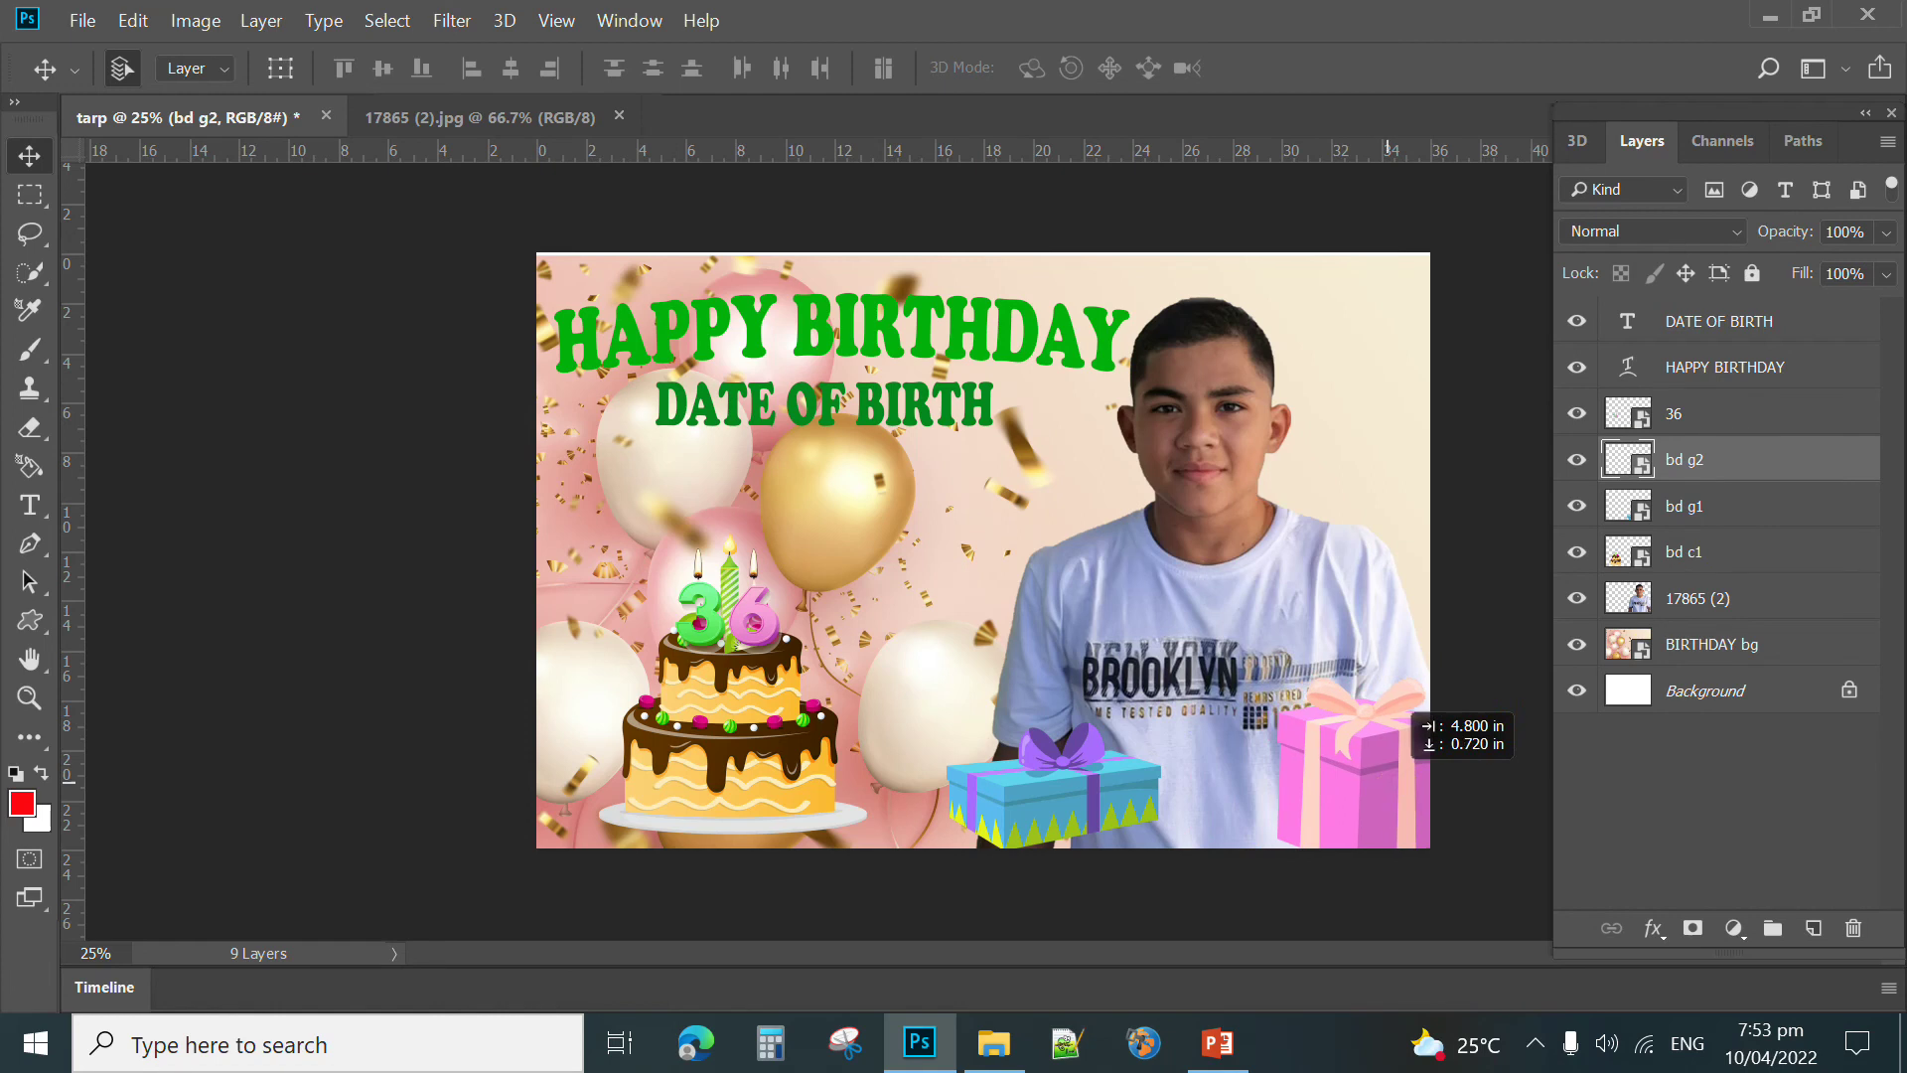
drag(1091, 804, 1210, 820)
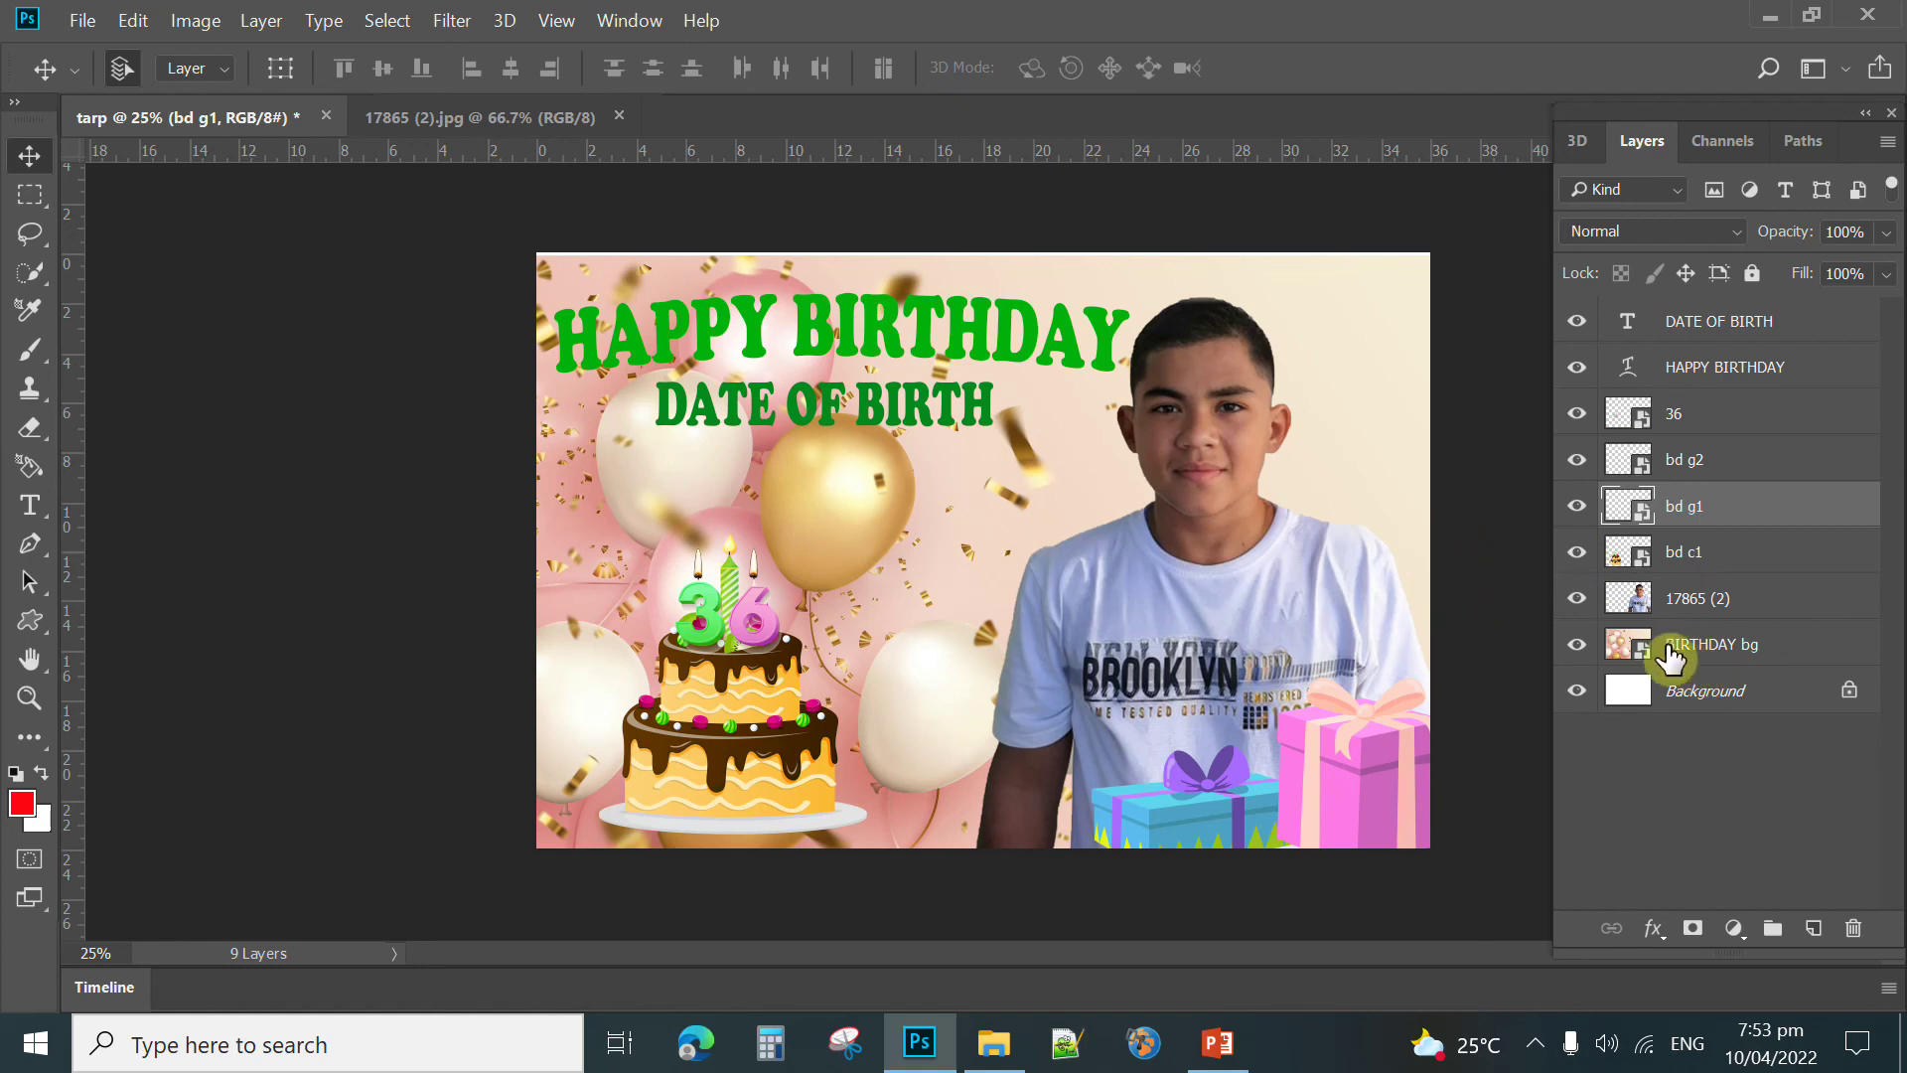
Step: Duplicate the portrait layer, move the copy to the layout's left half and enlarge it to about 110%
click(1630, 598)
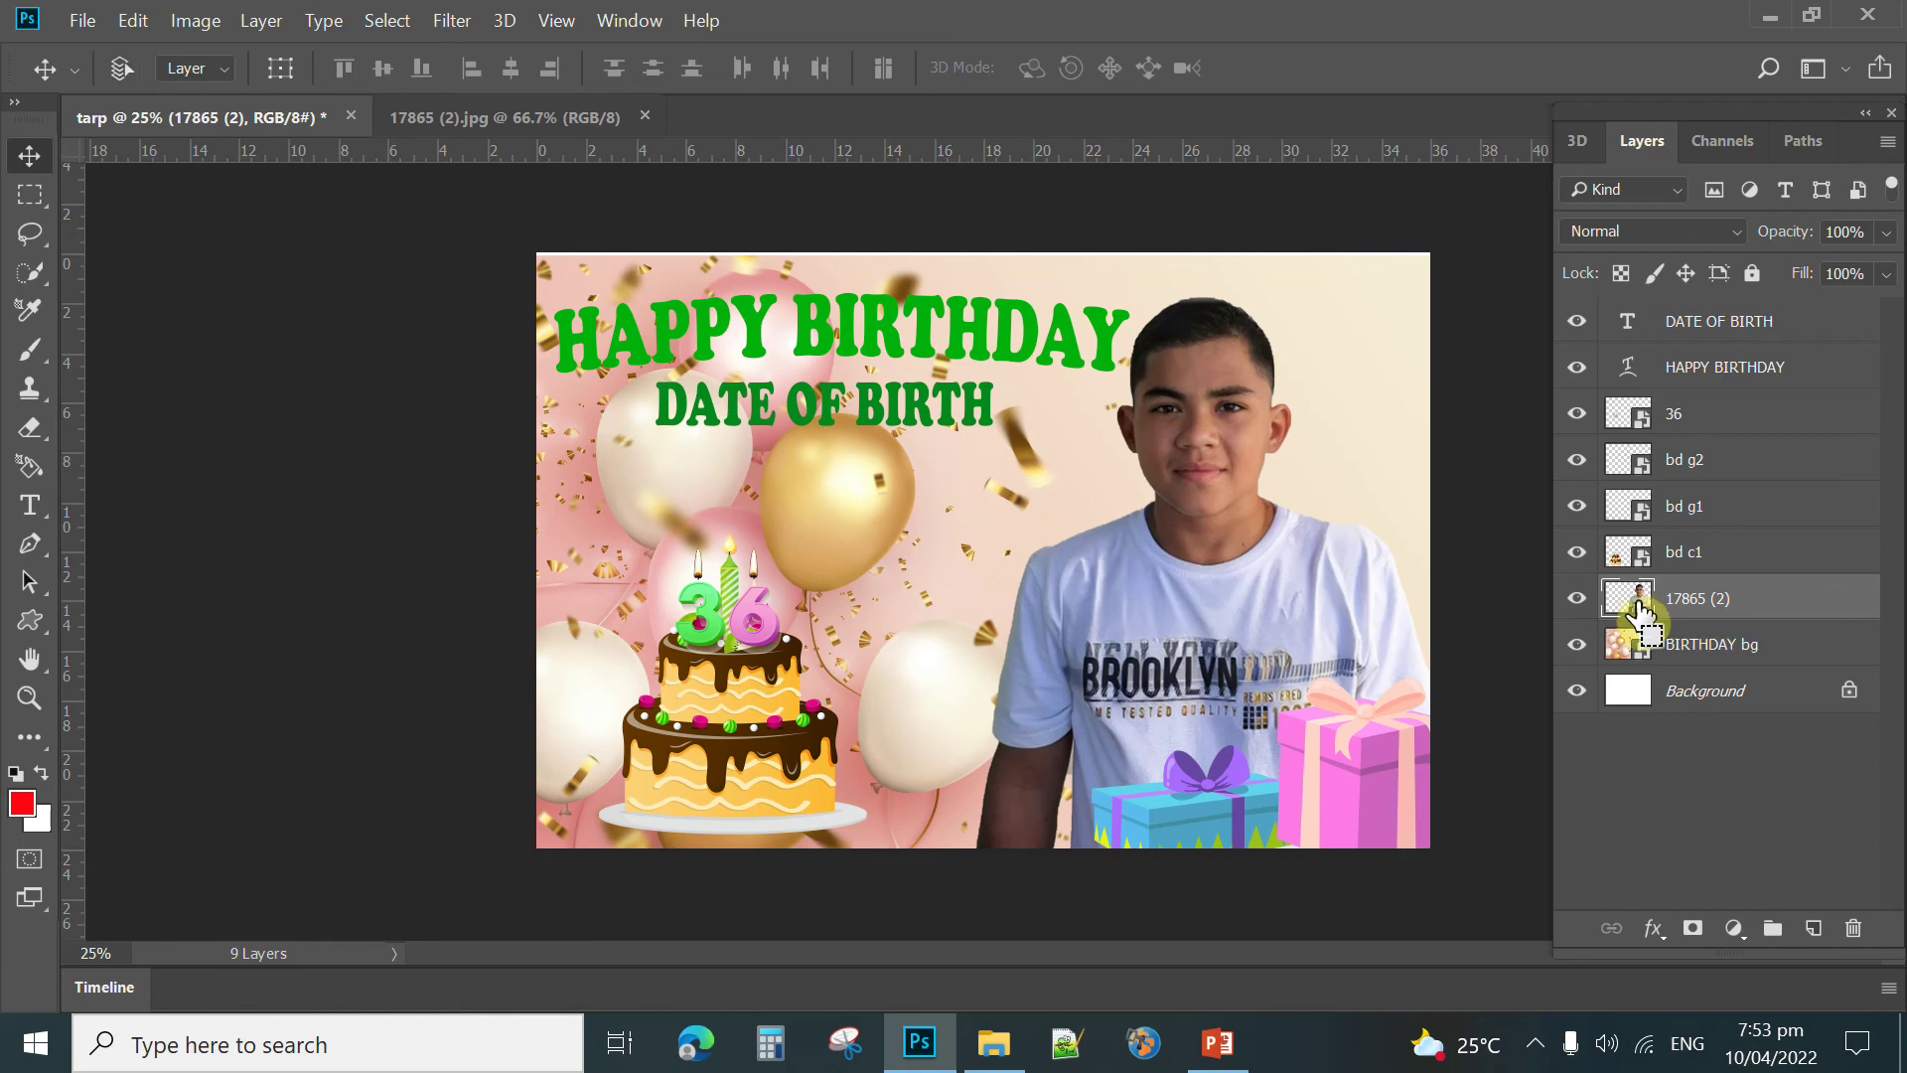
key(ctrl+j)
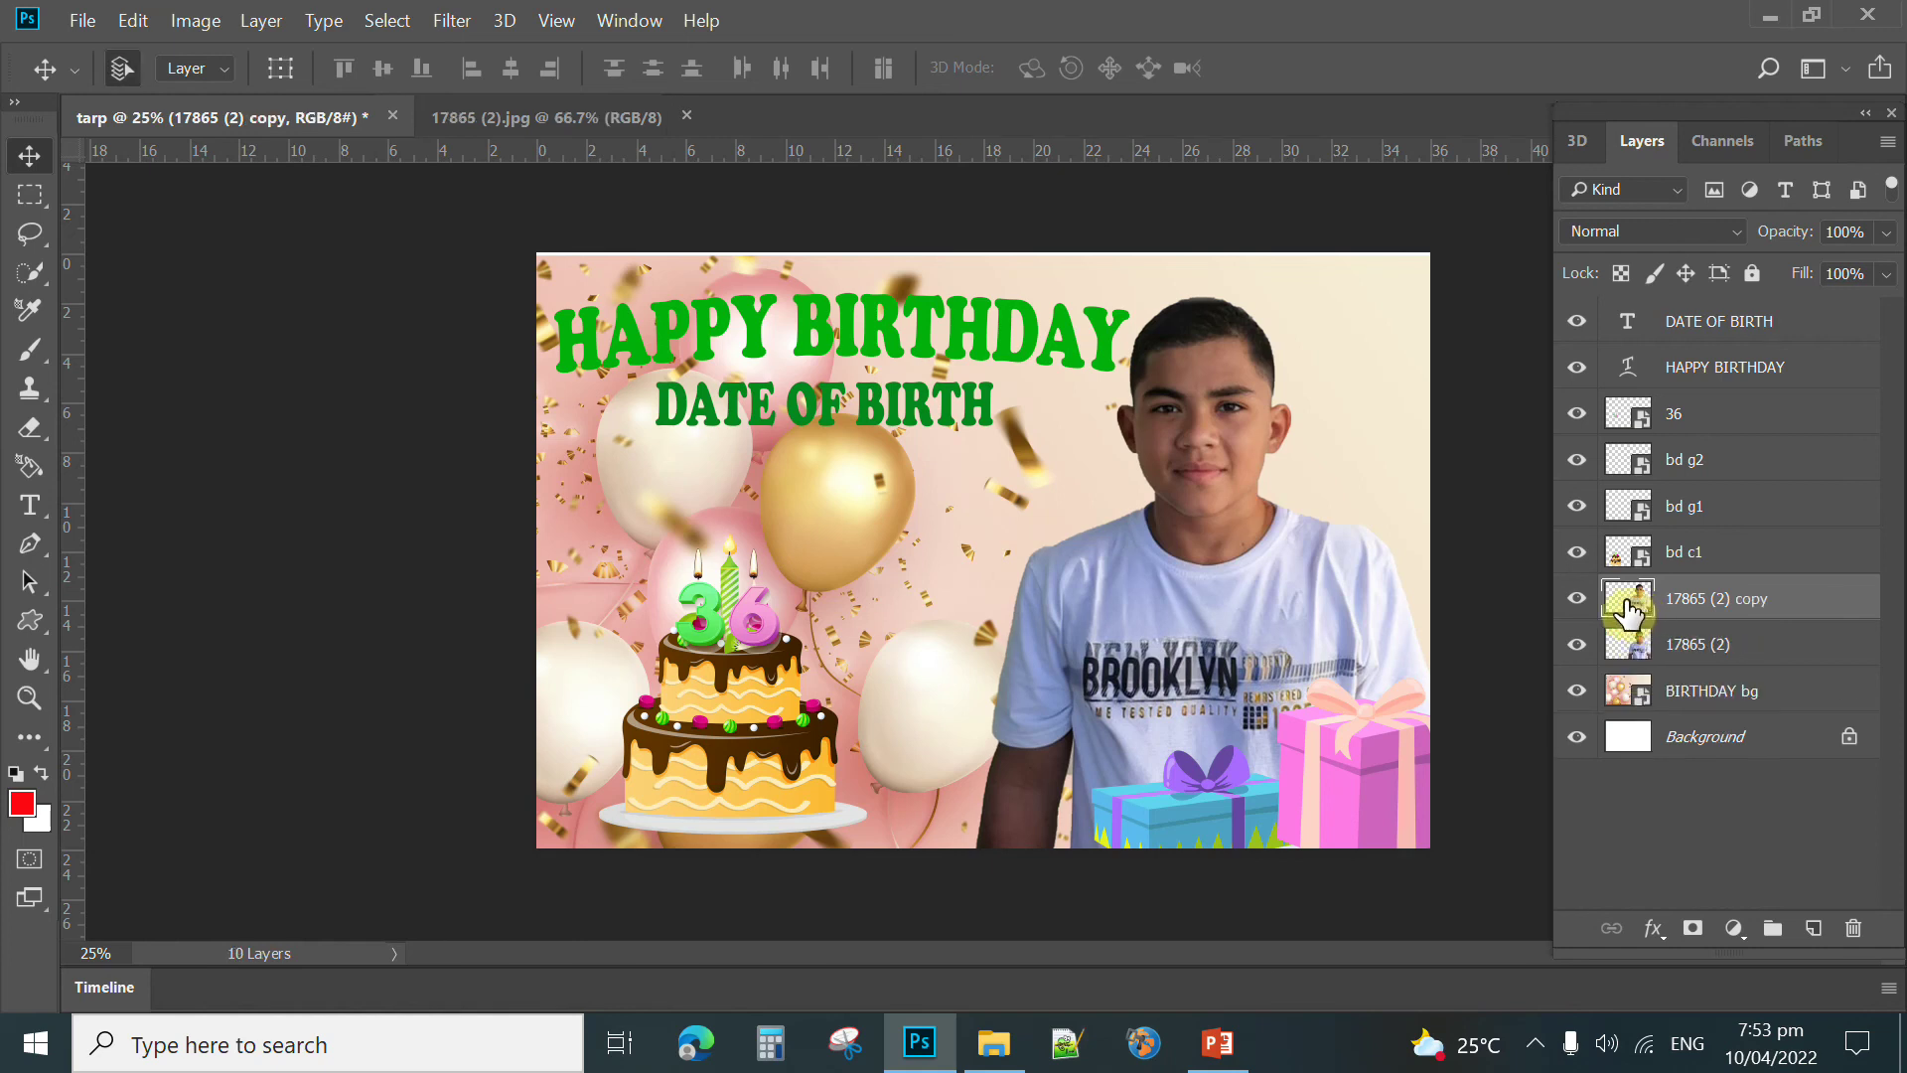
drag(1348, 612, 944, 616)
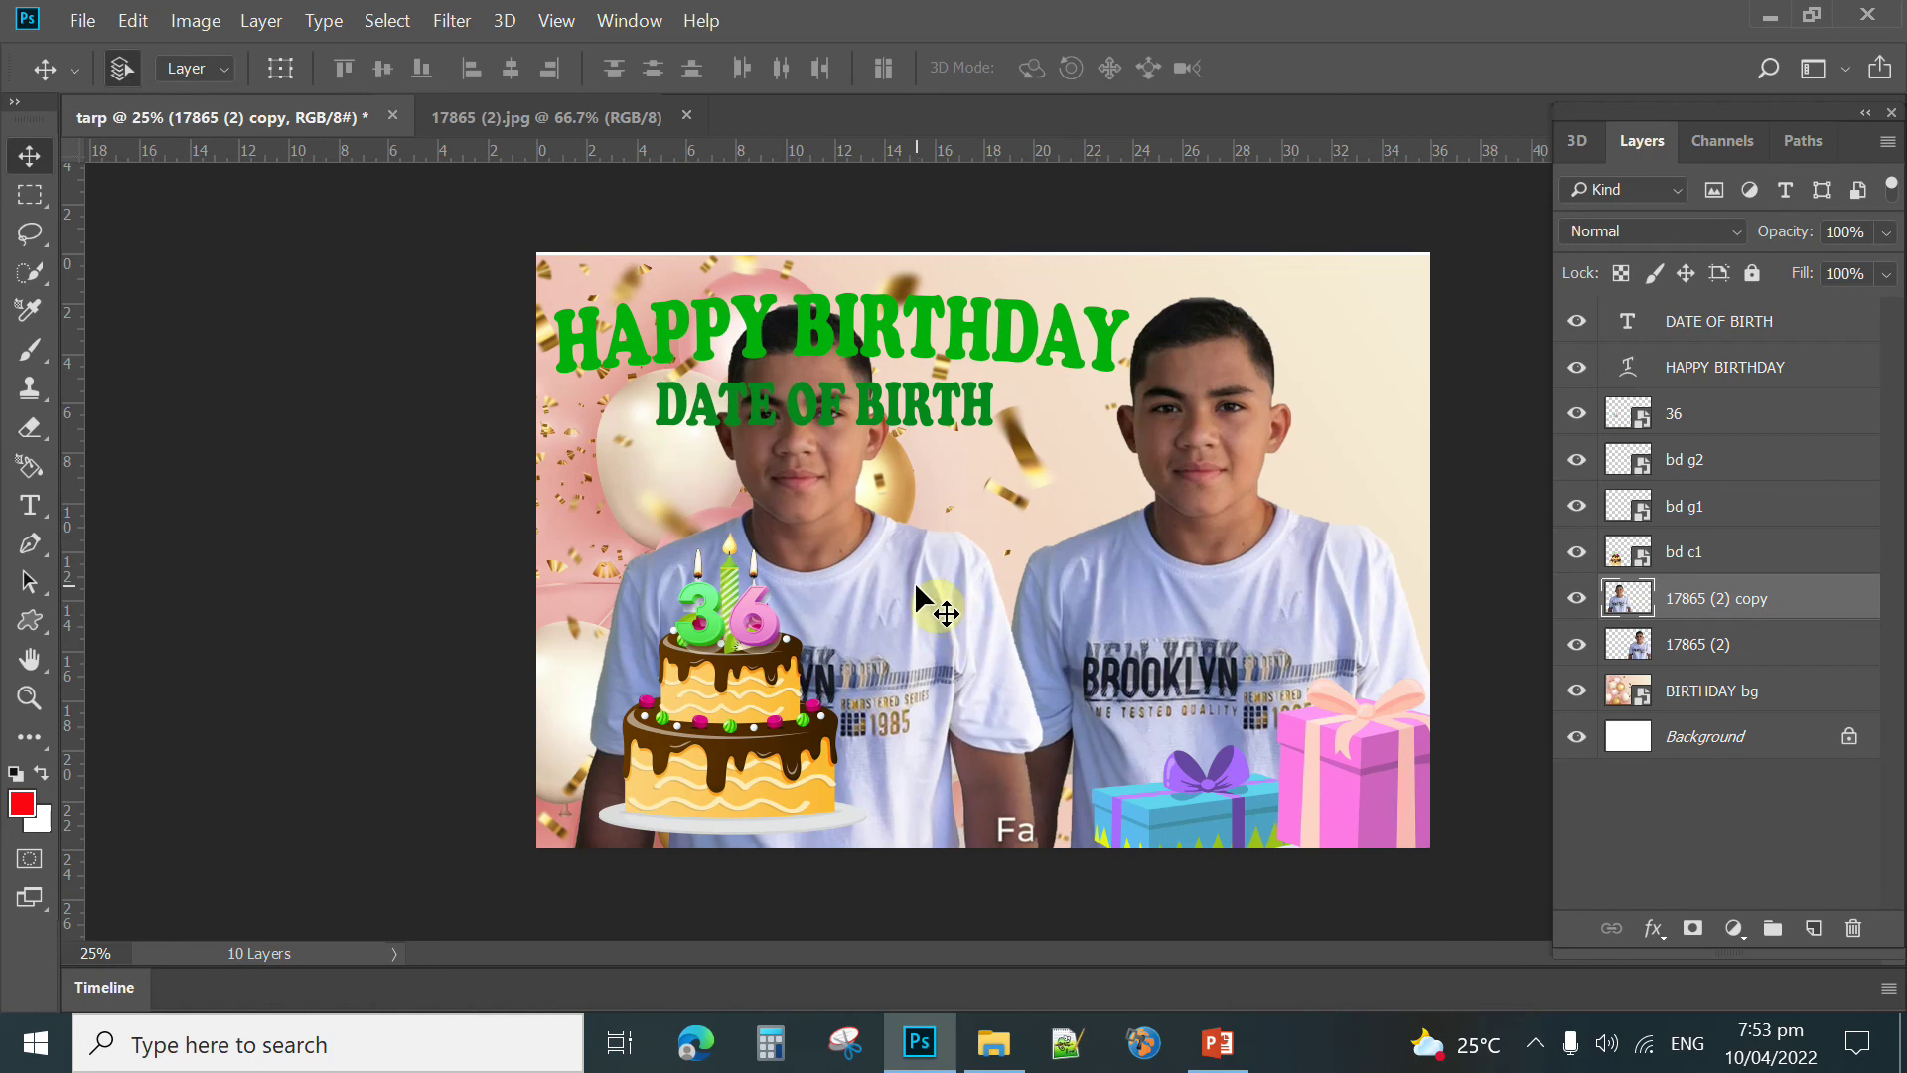
key(ctrl+t)
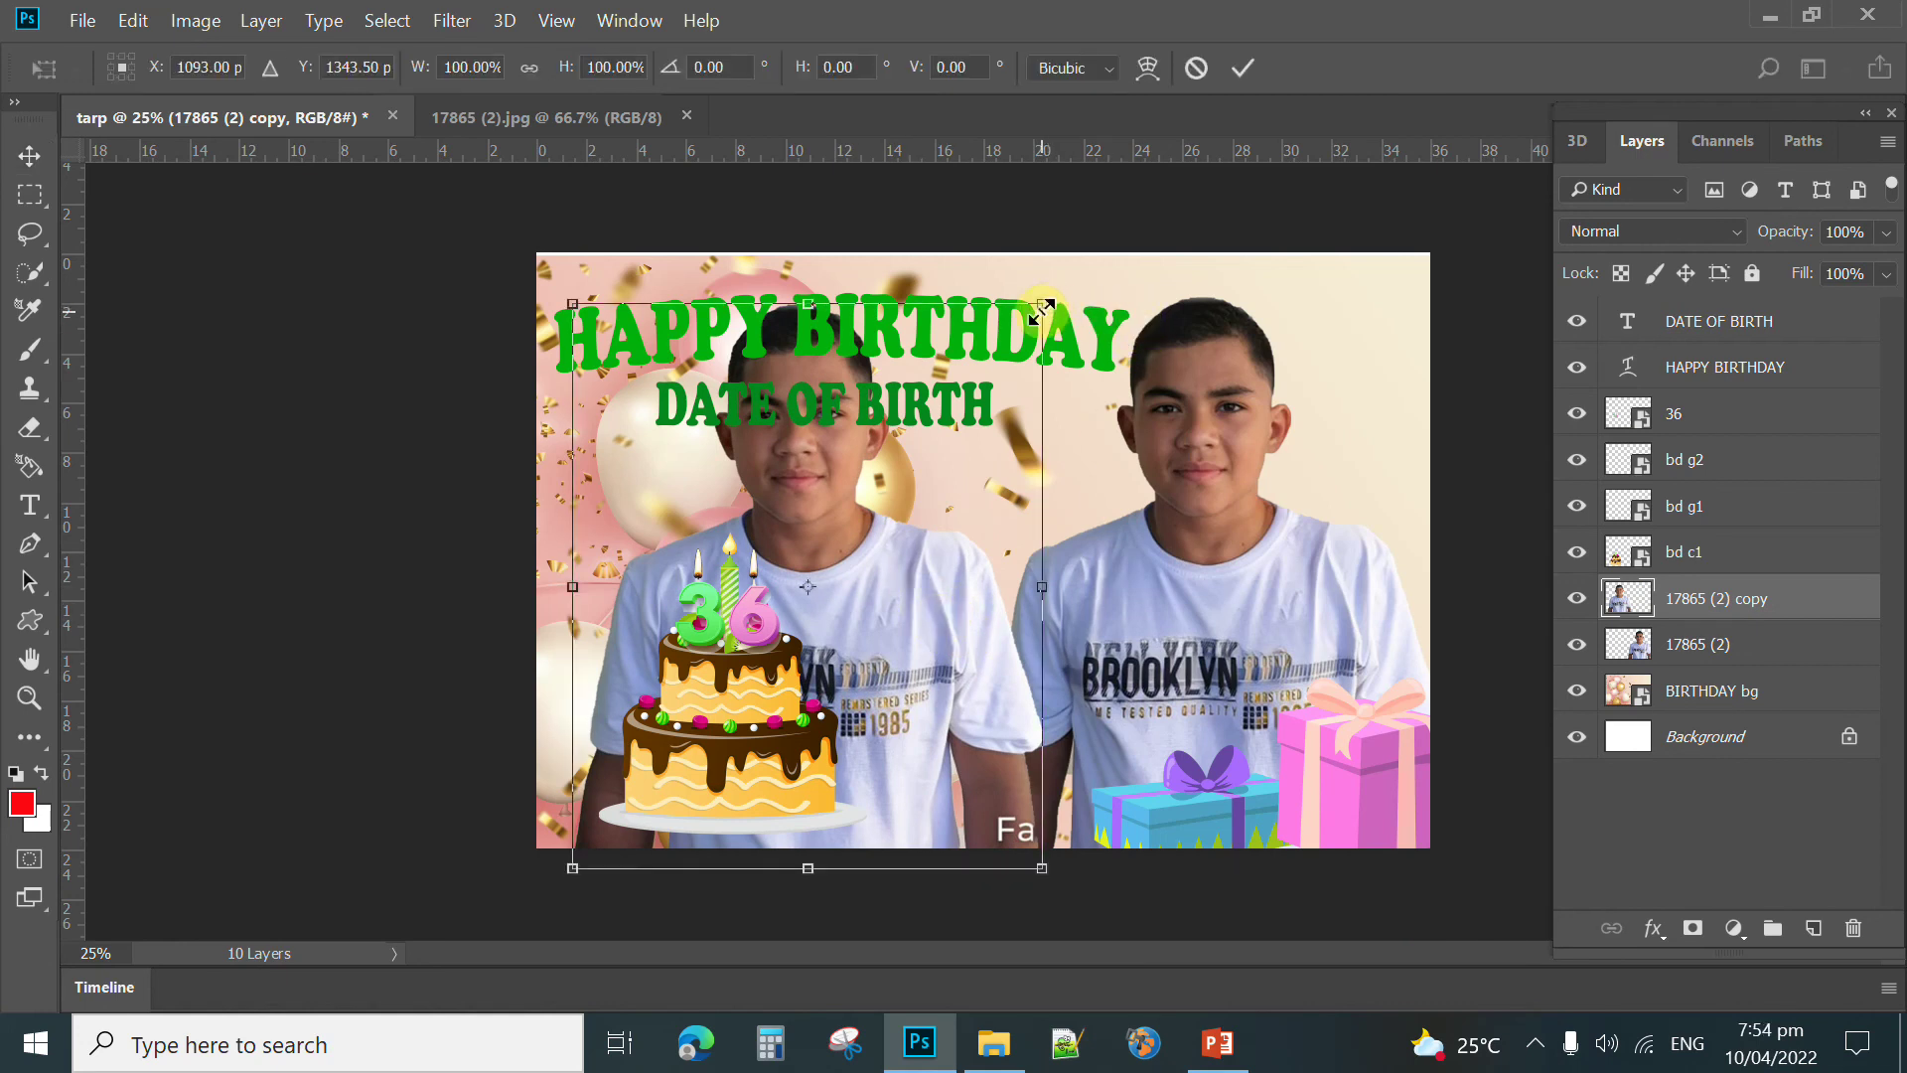
drag(1043, 306, 1100, 265)
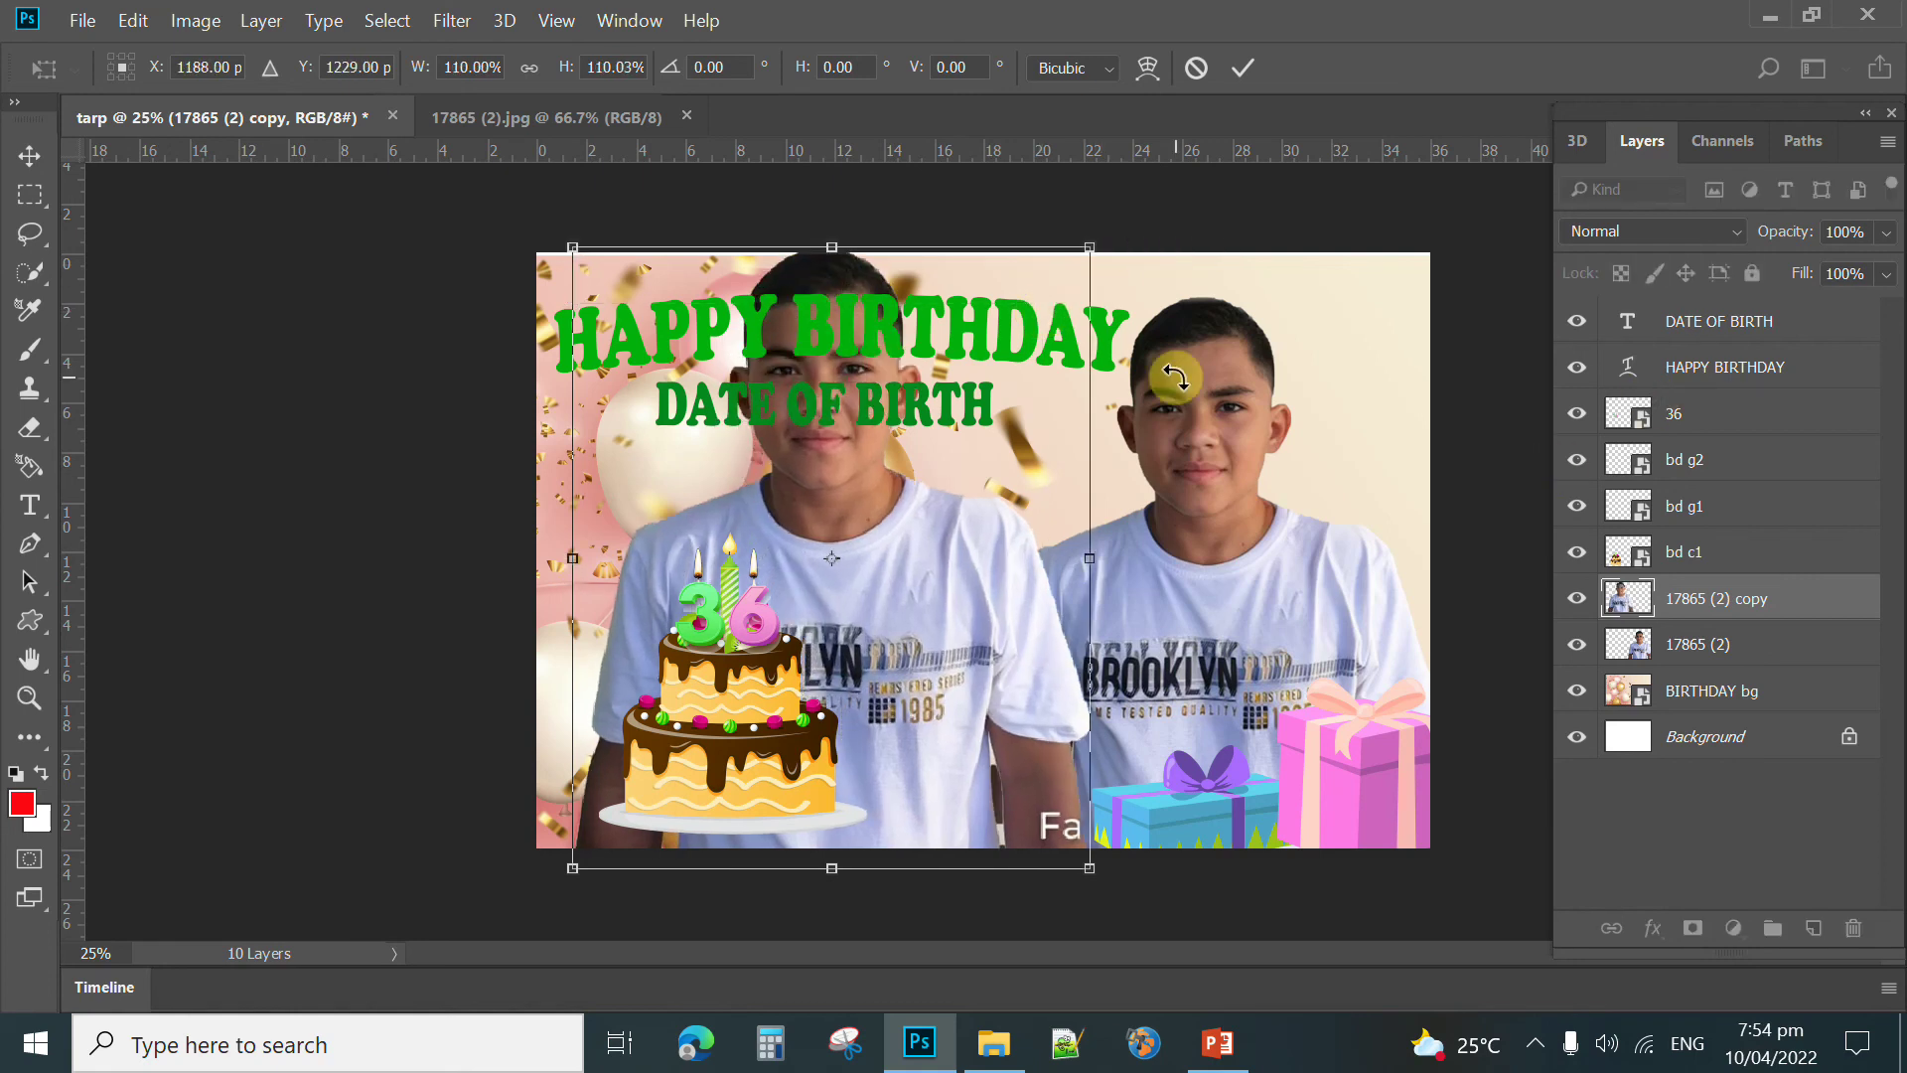
key(Return)
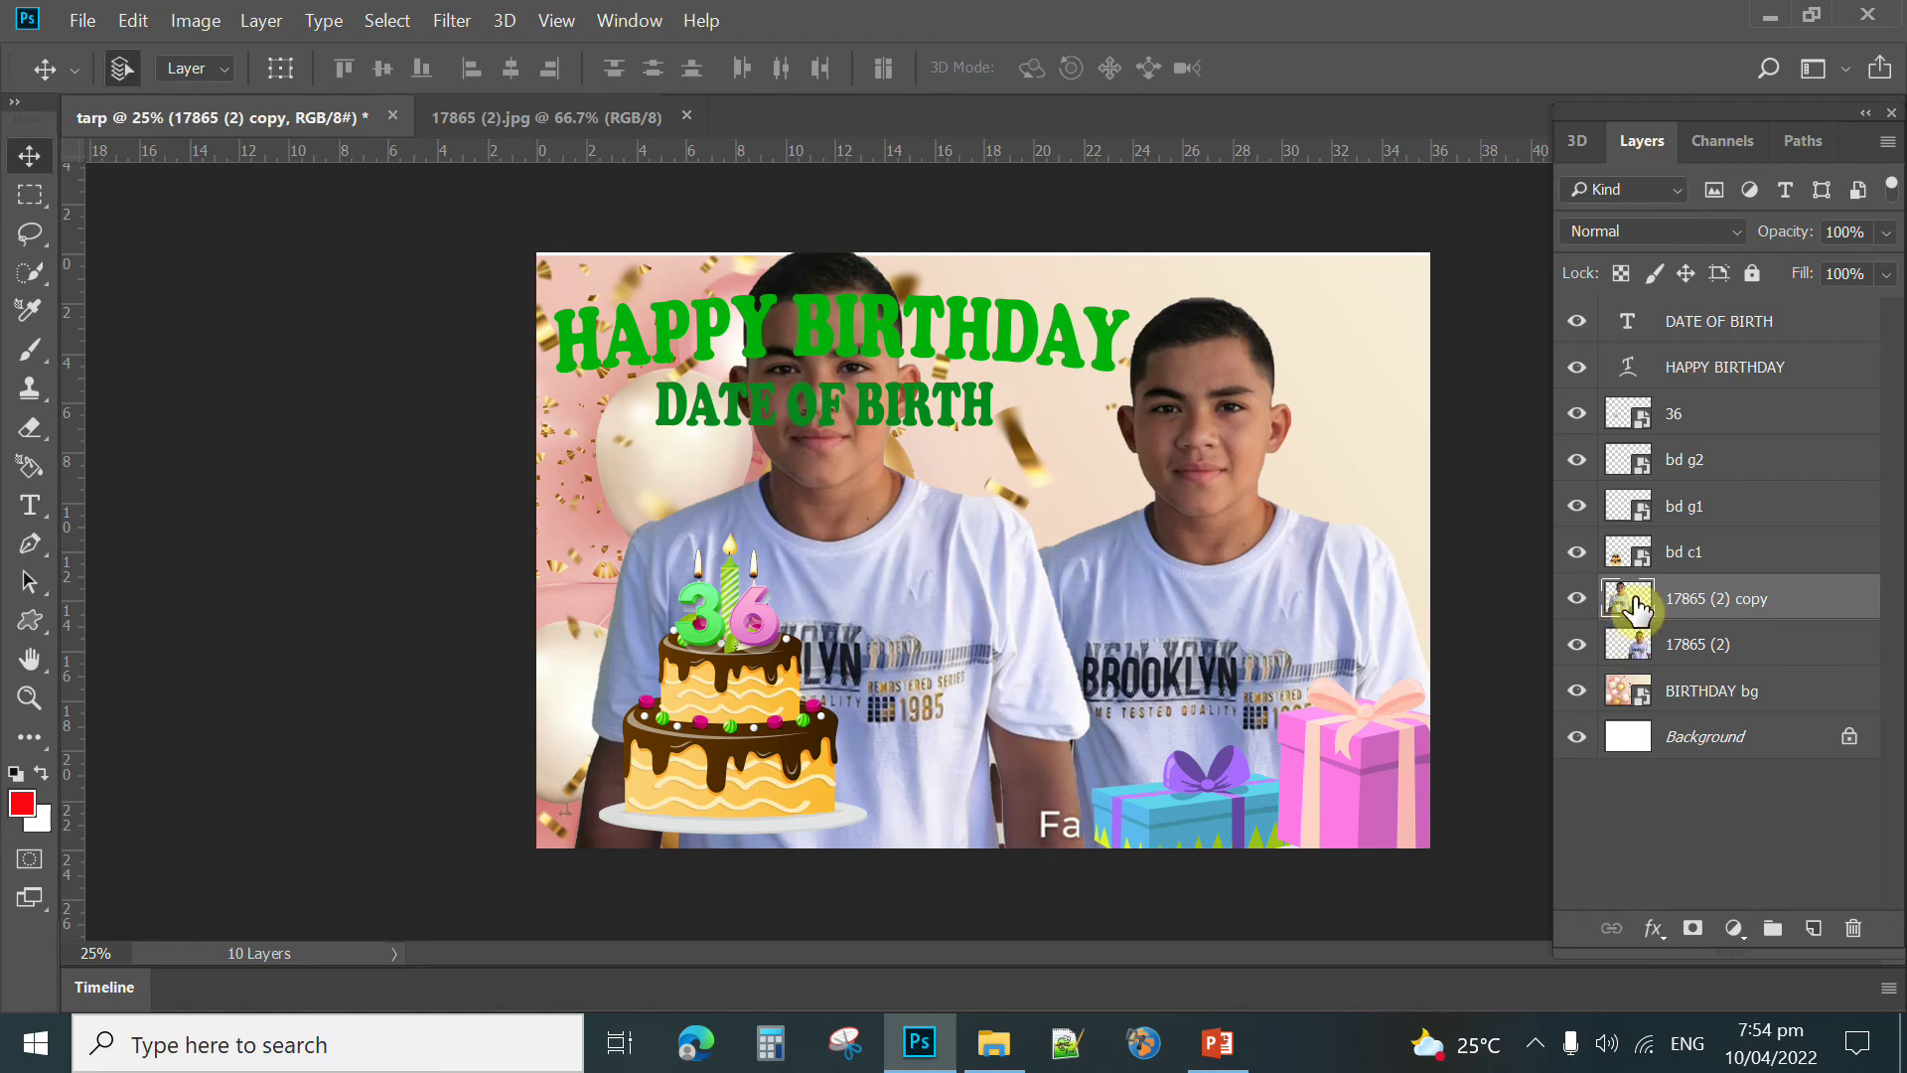
Step: Place the portrait copy's layer below the original portrait and lower its opacity to 35%
drag(1635, 608, 1630, 655)
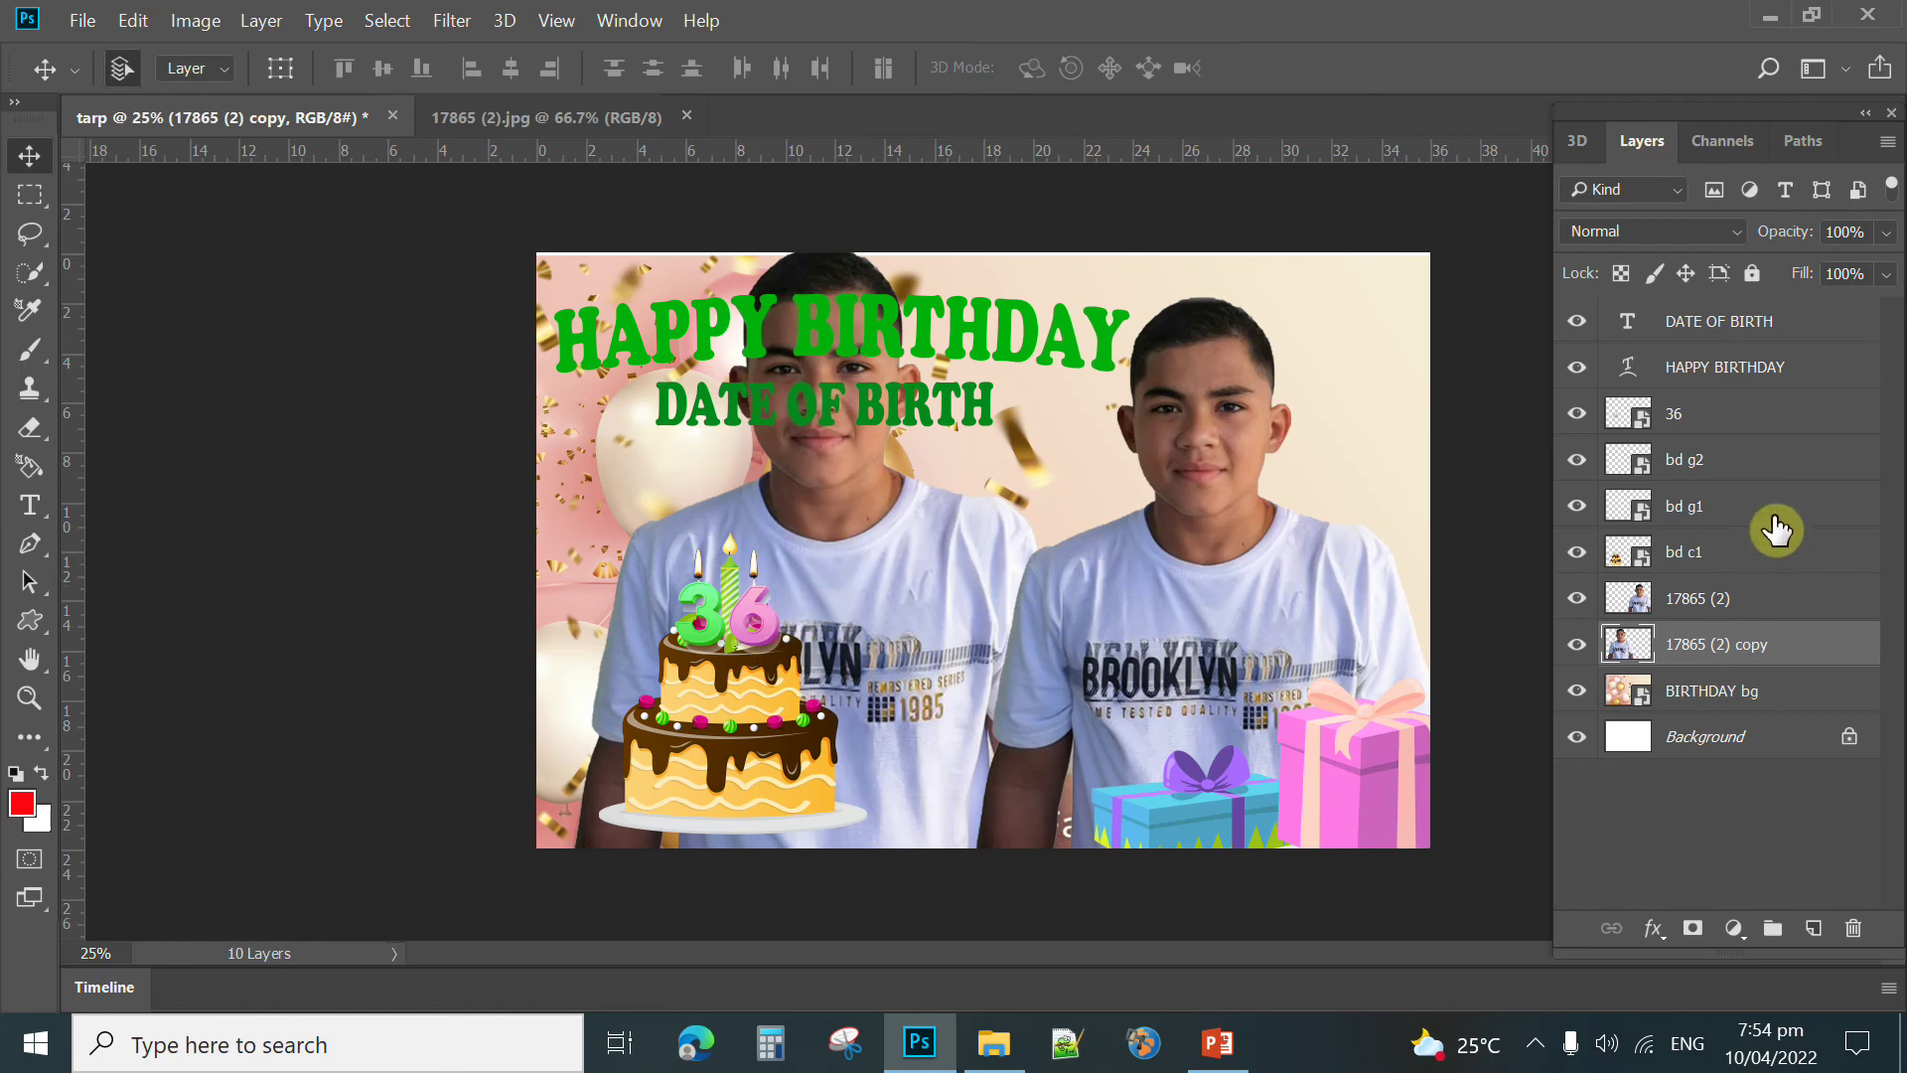
click(1886, 274)
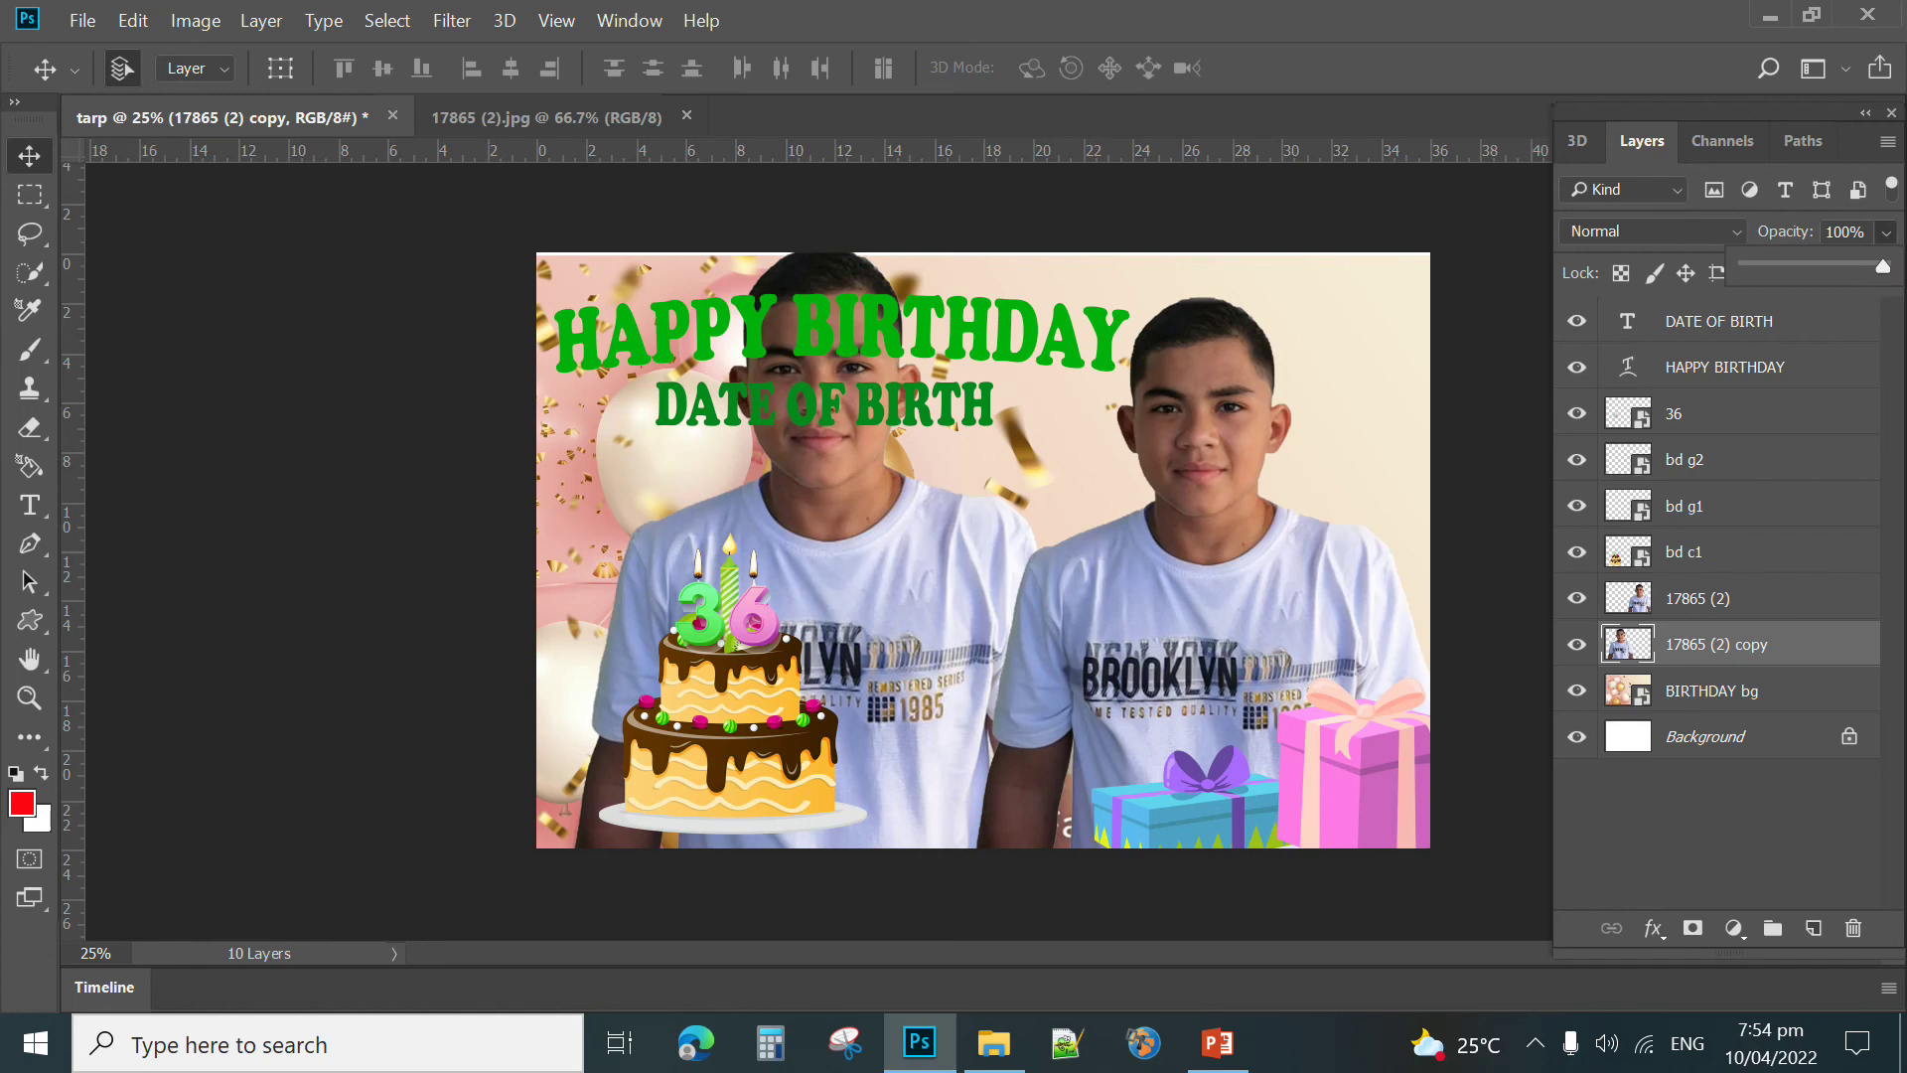
drag(1883, 266, 1808, 263)
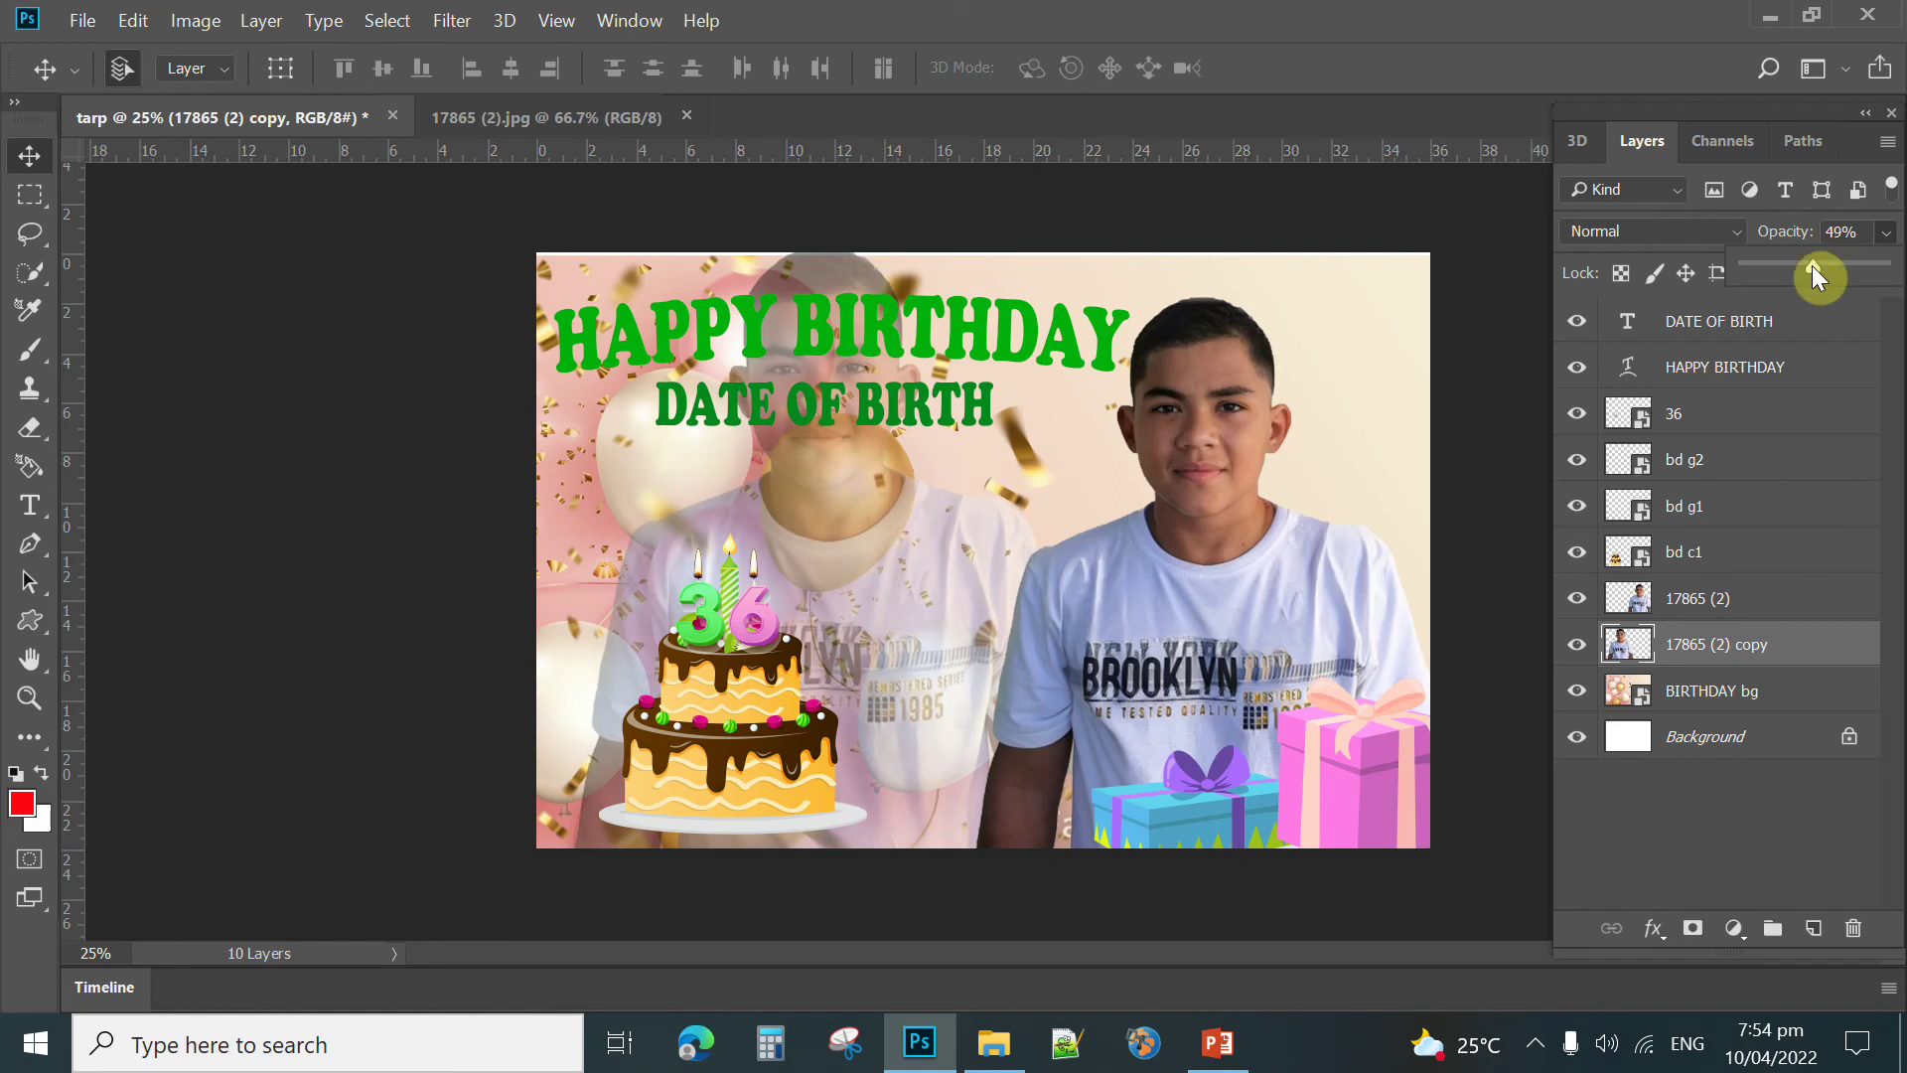
drag(1804, 266, 1801, 266)
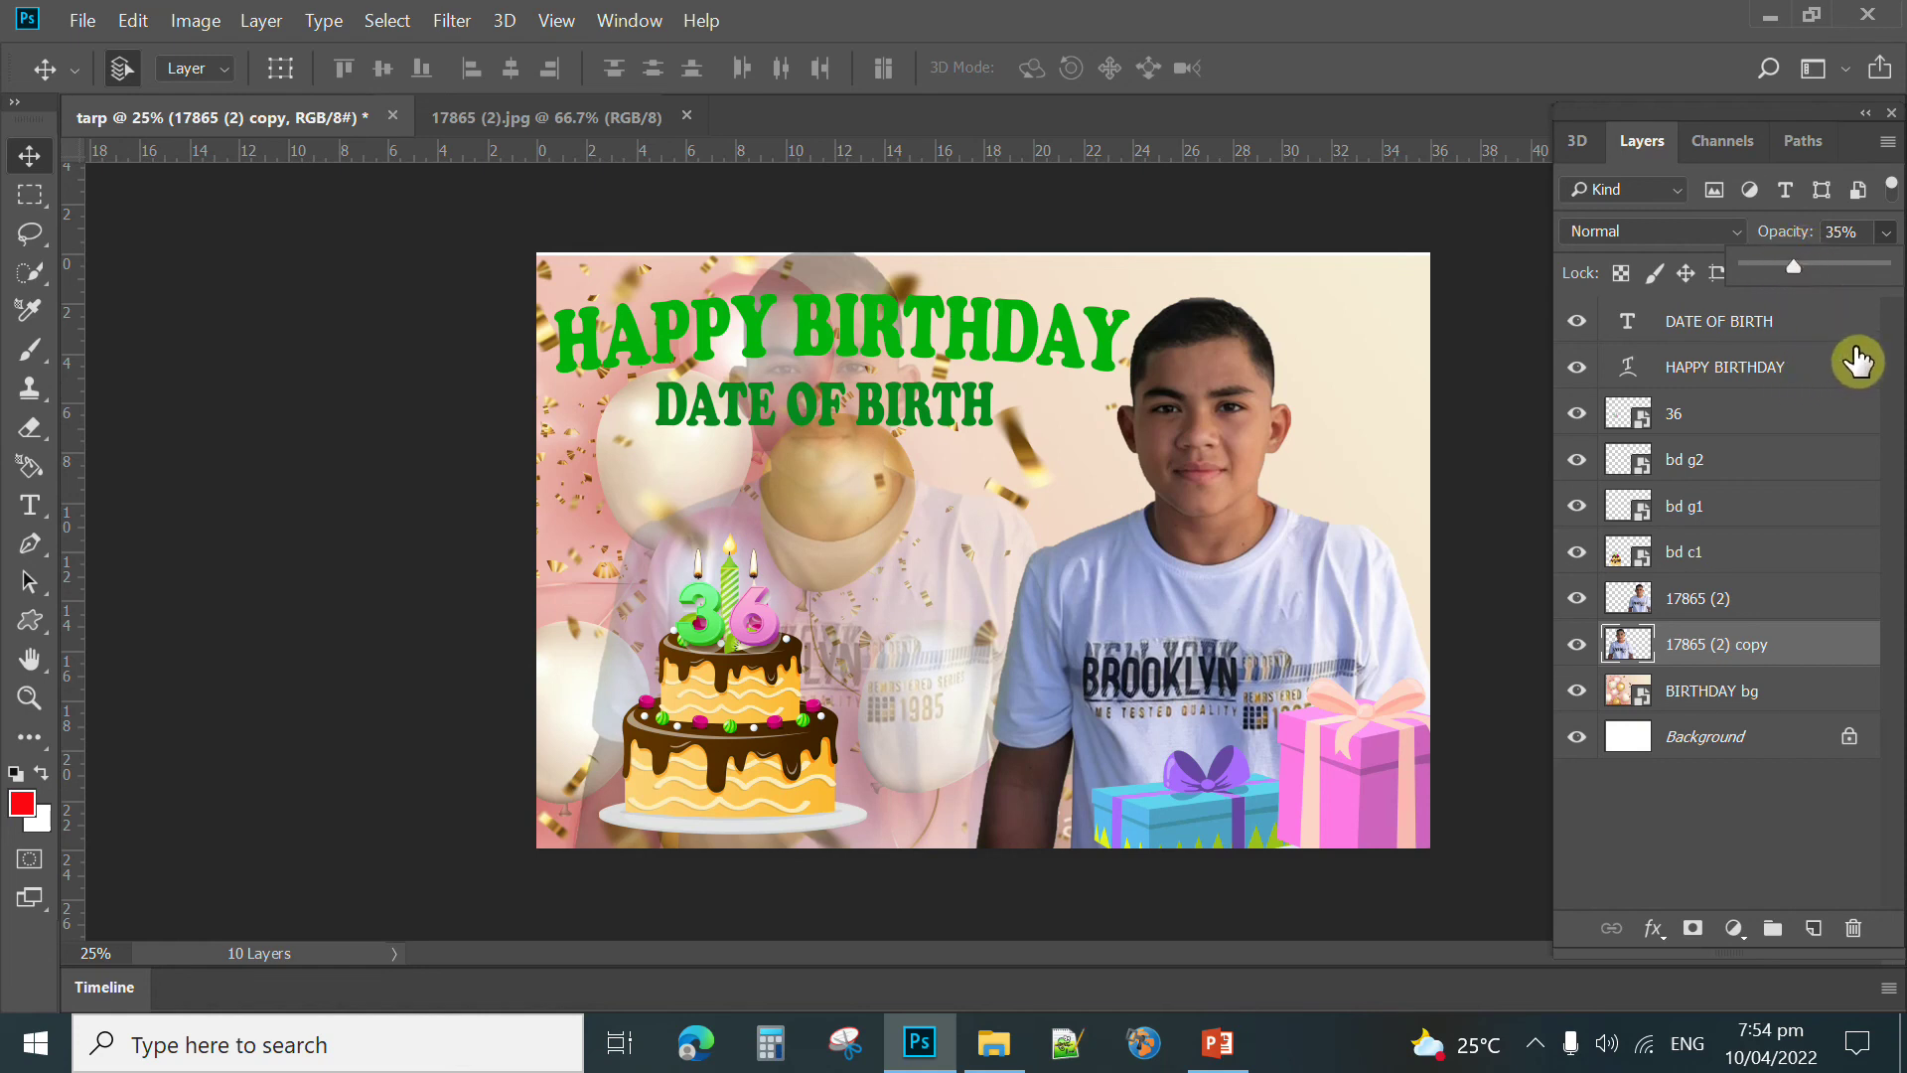
Step: Shift the faded portrait copy slightly down and left behind the heading and cake
click(1743, 329)
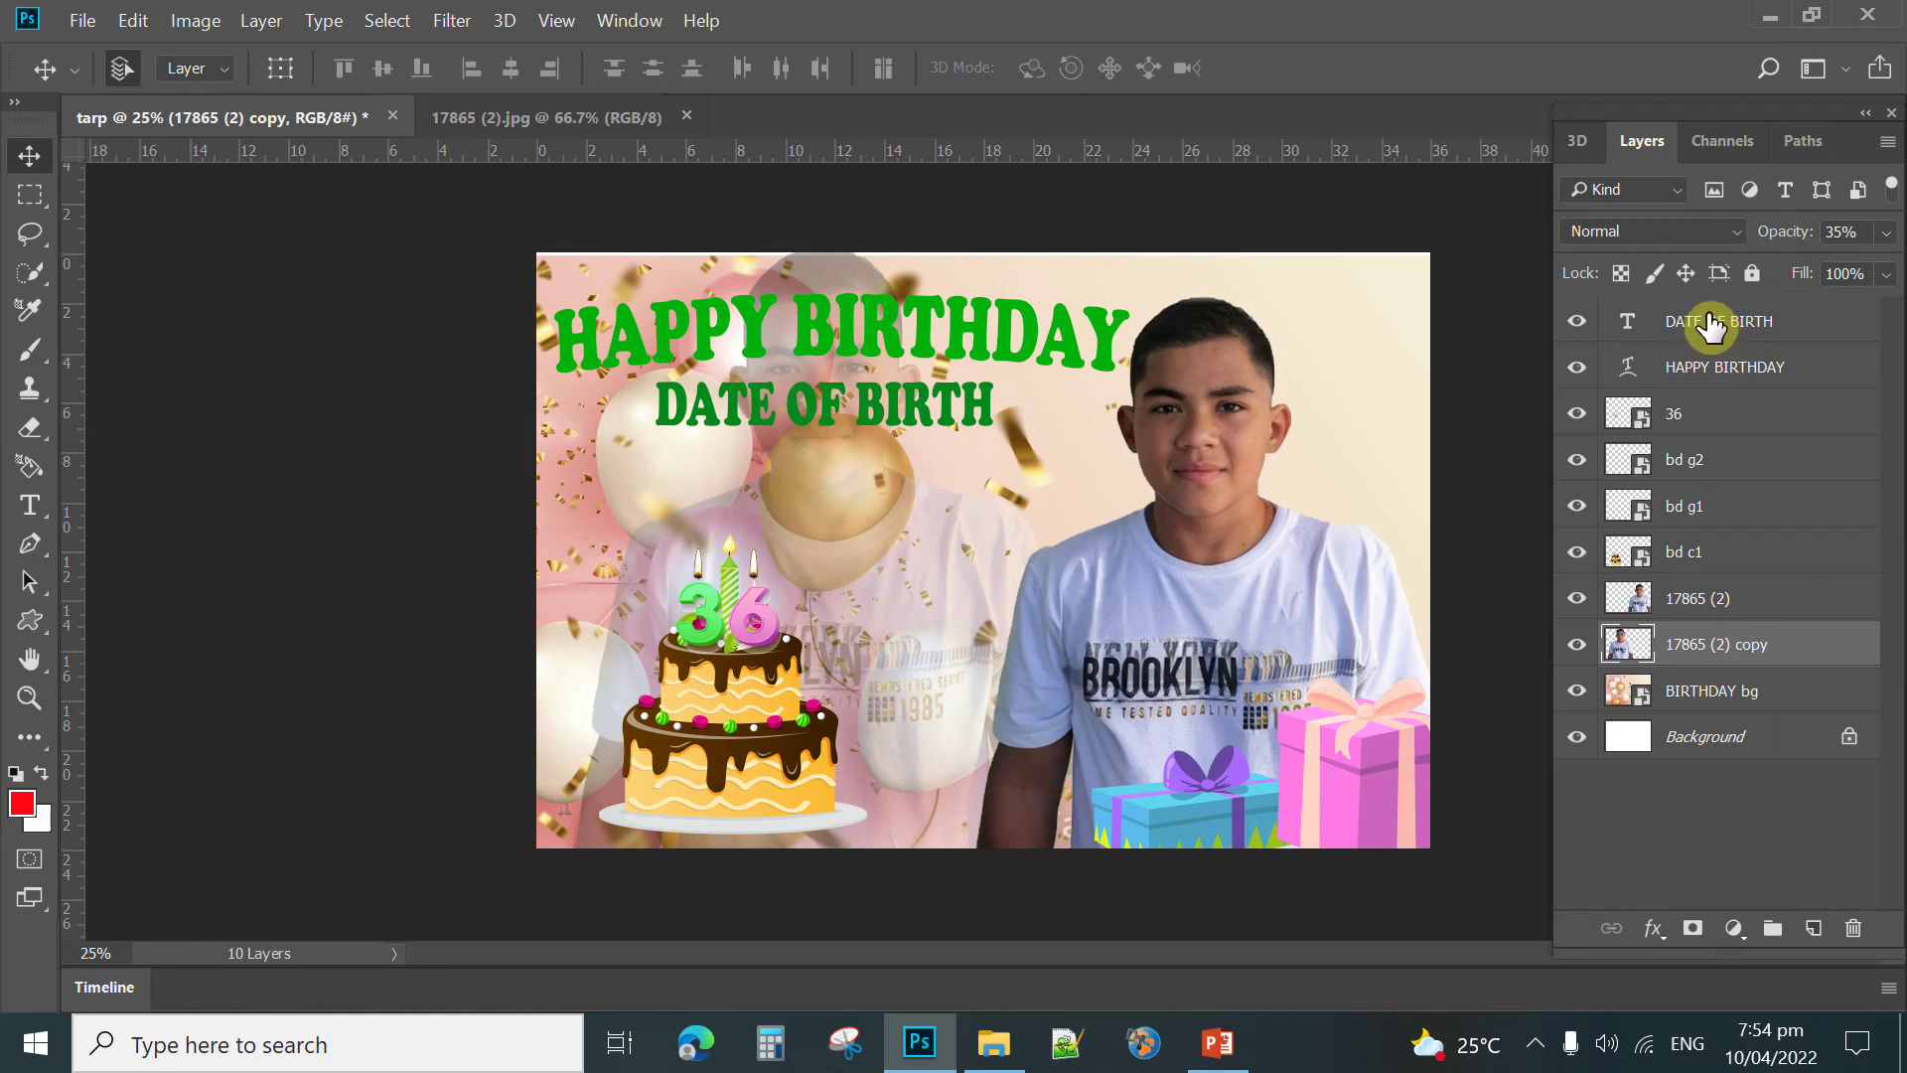
click(1713, 328)
drag(940, 584, 908, 609)
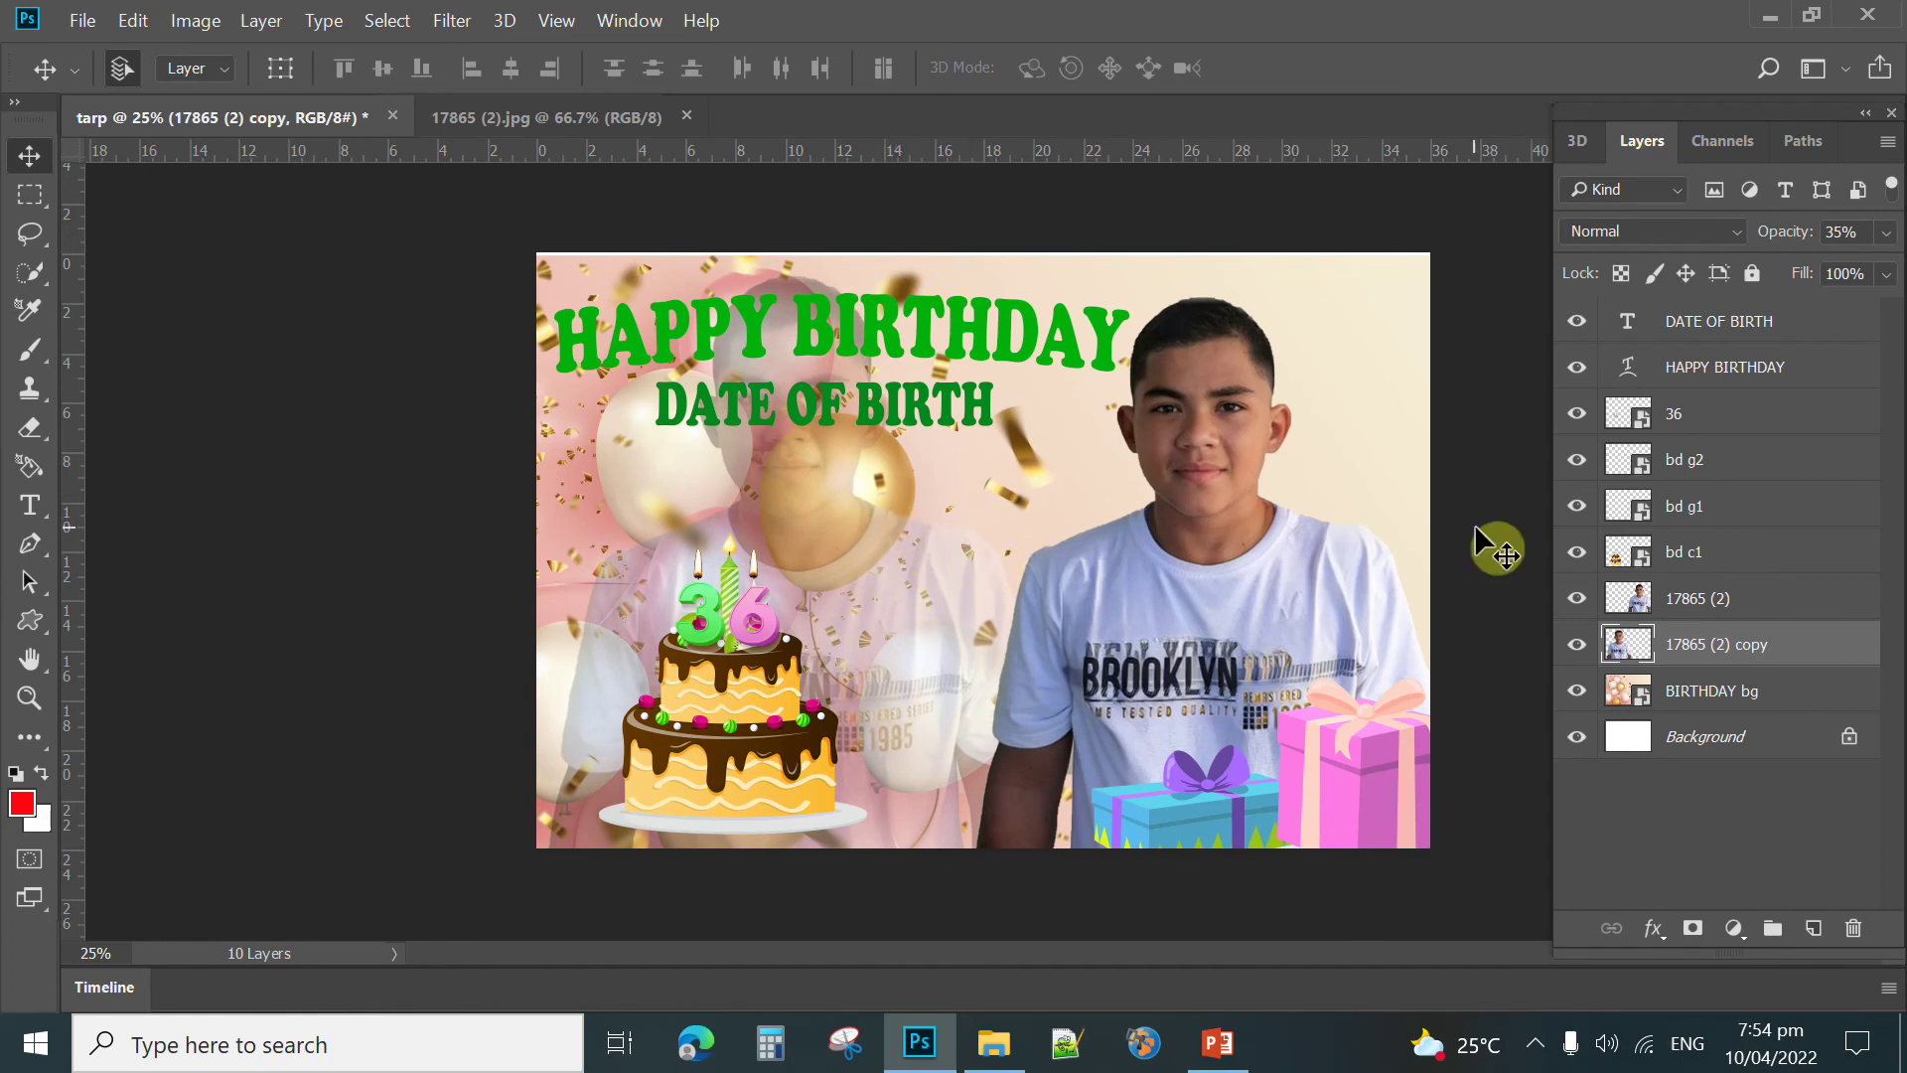
Step: Open the blending options of the HAPPY BIRTHDAY text layer and enable a Stroke effect
click(1714, 376)
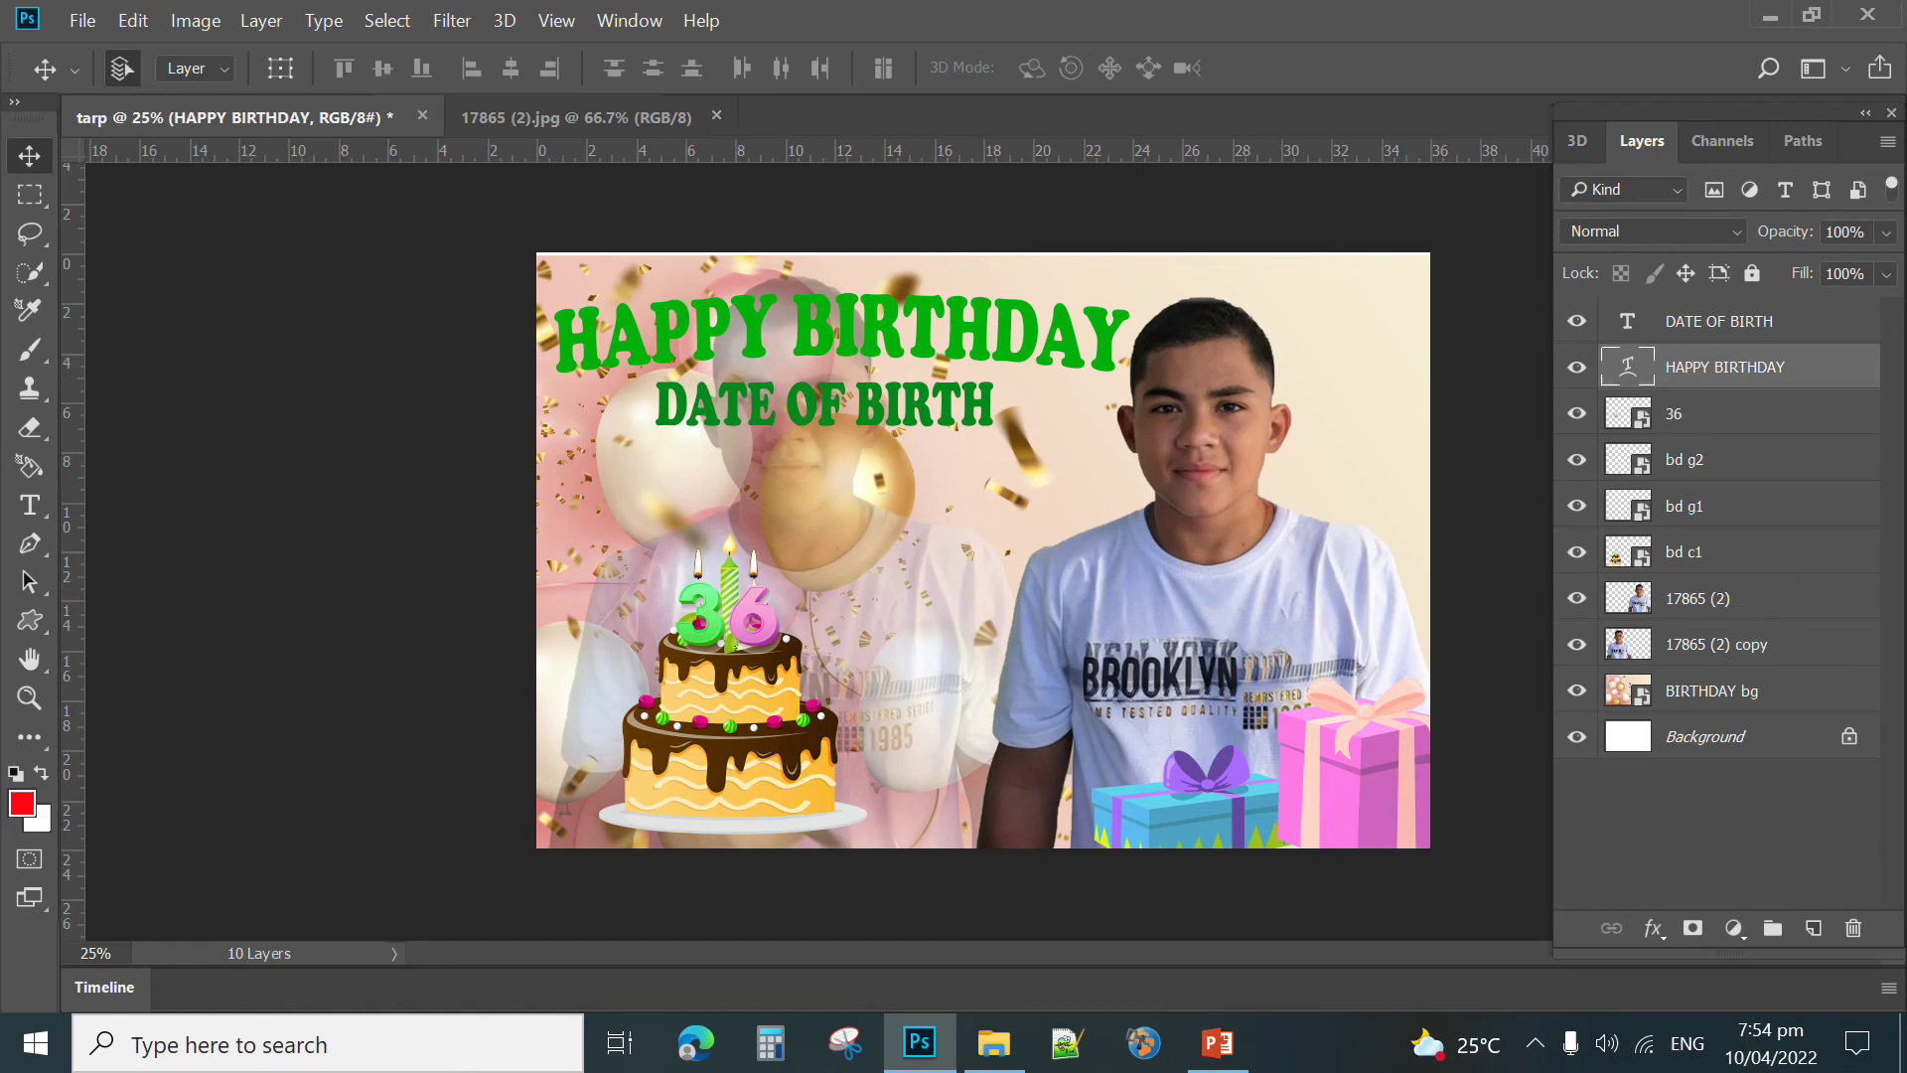
right_click(1697, 370)
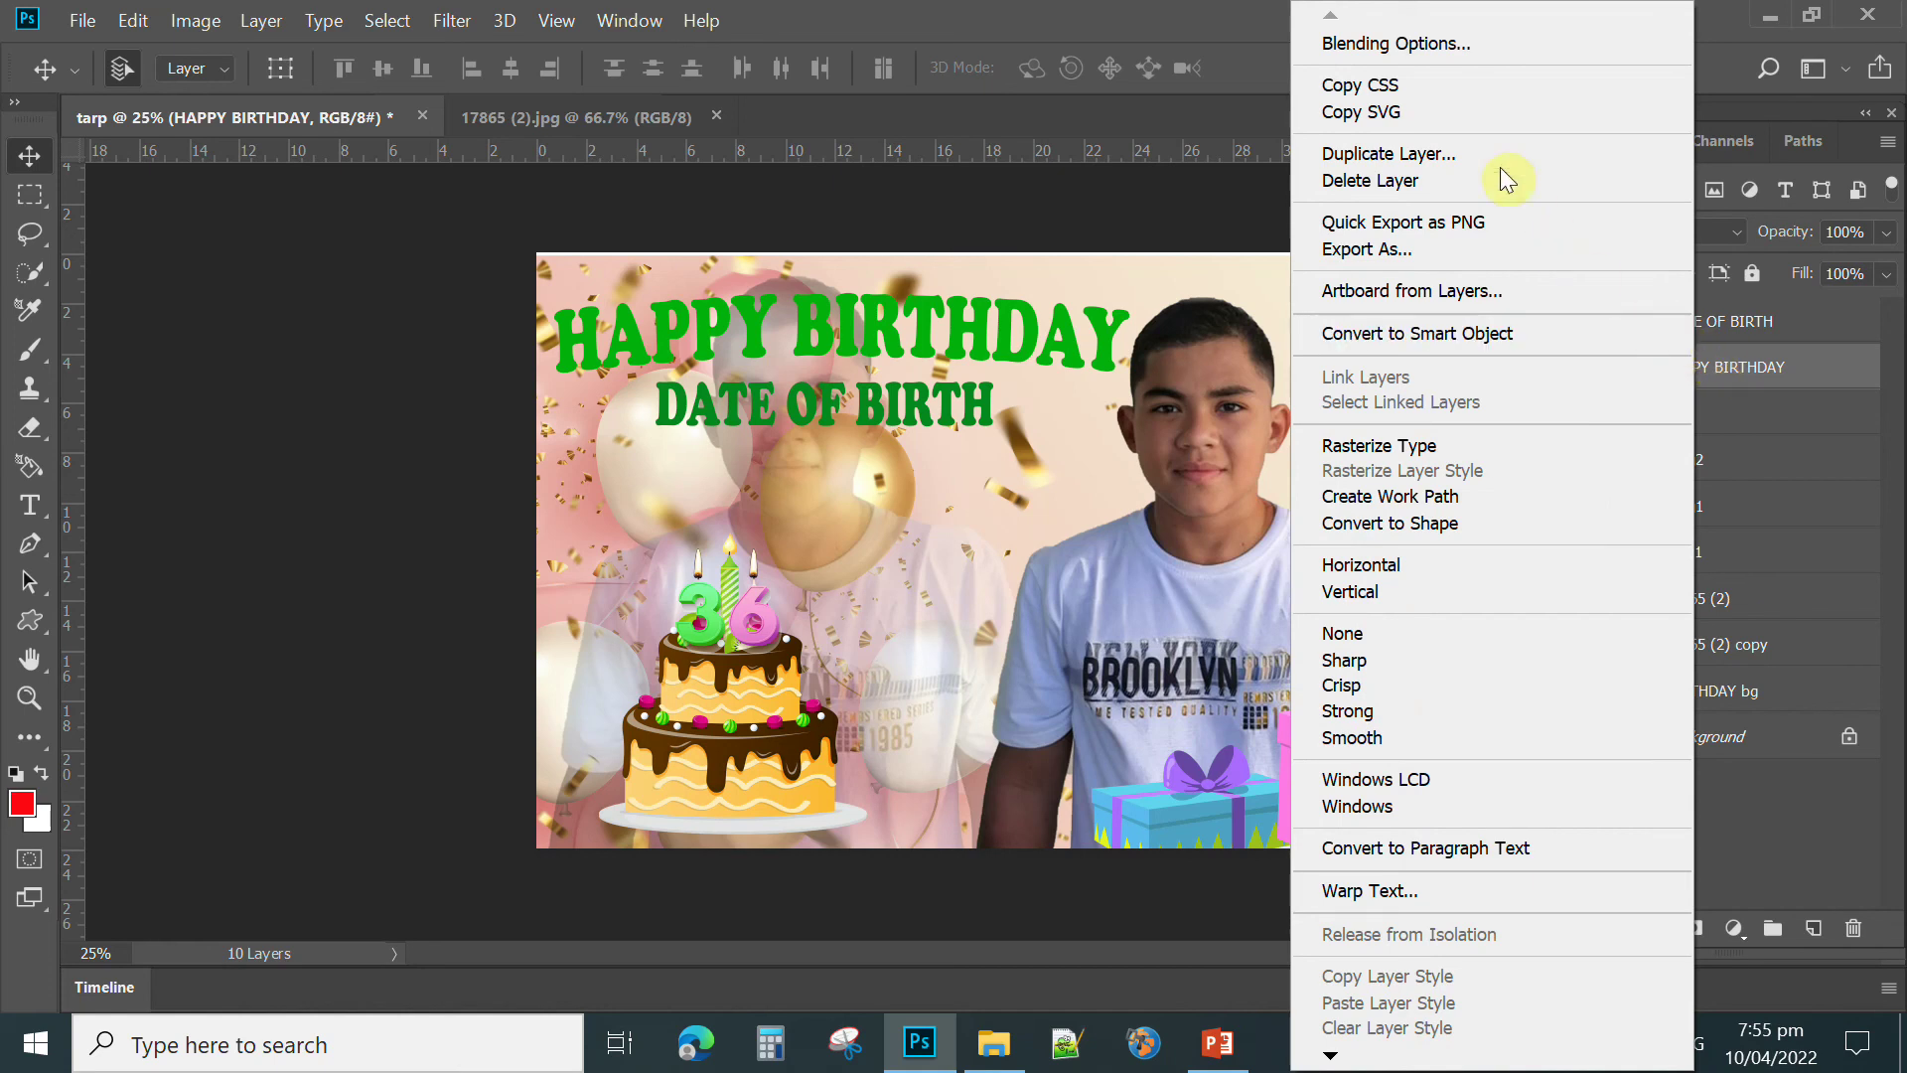
click(1411, 44)
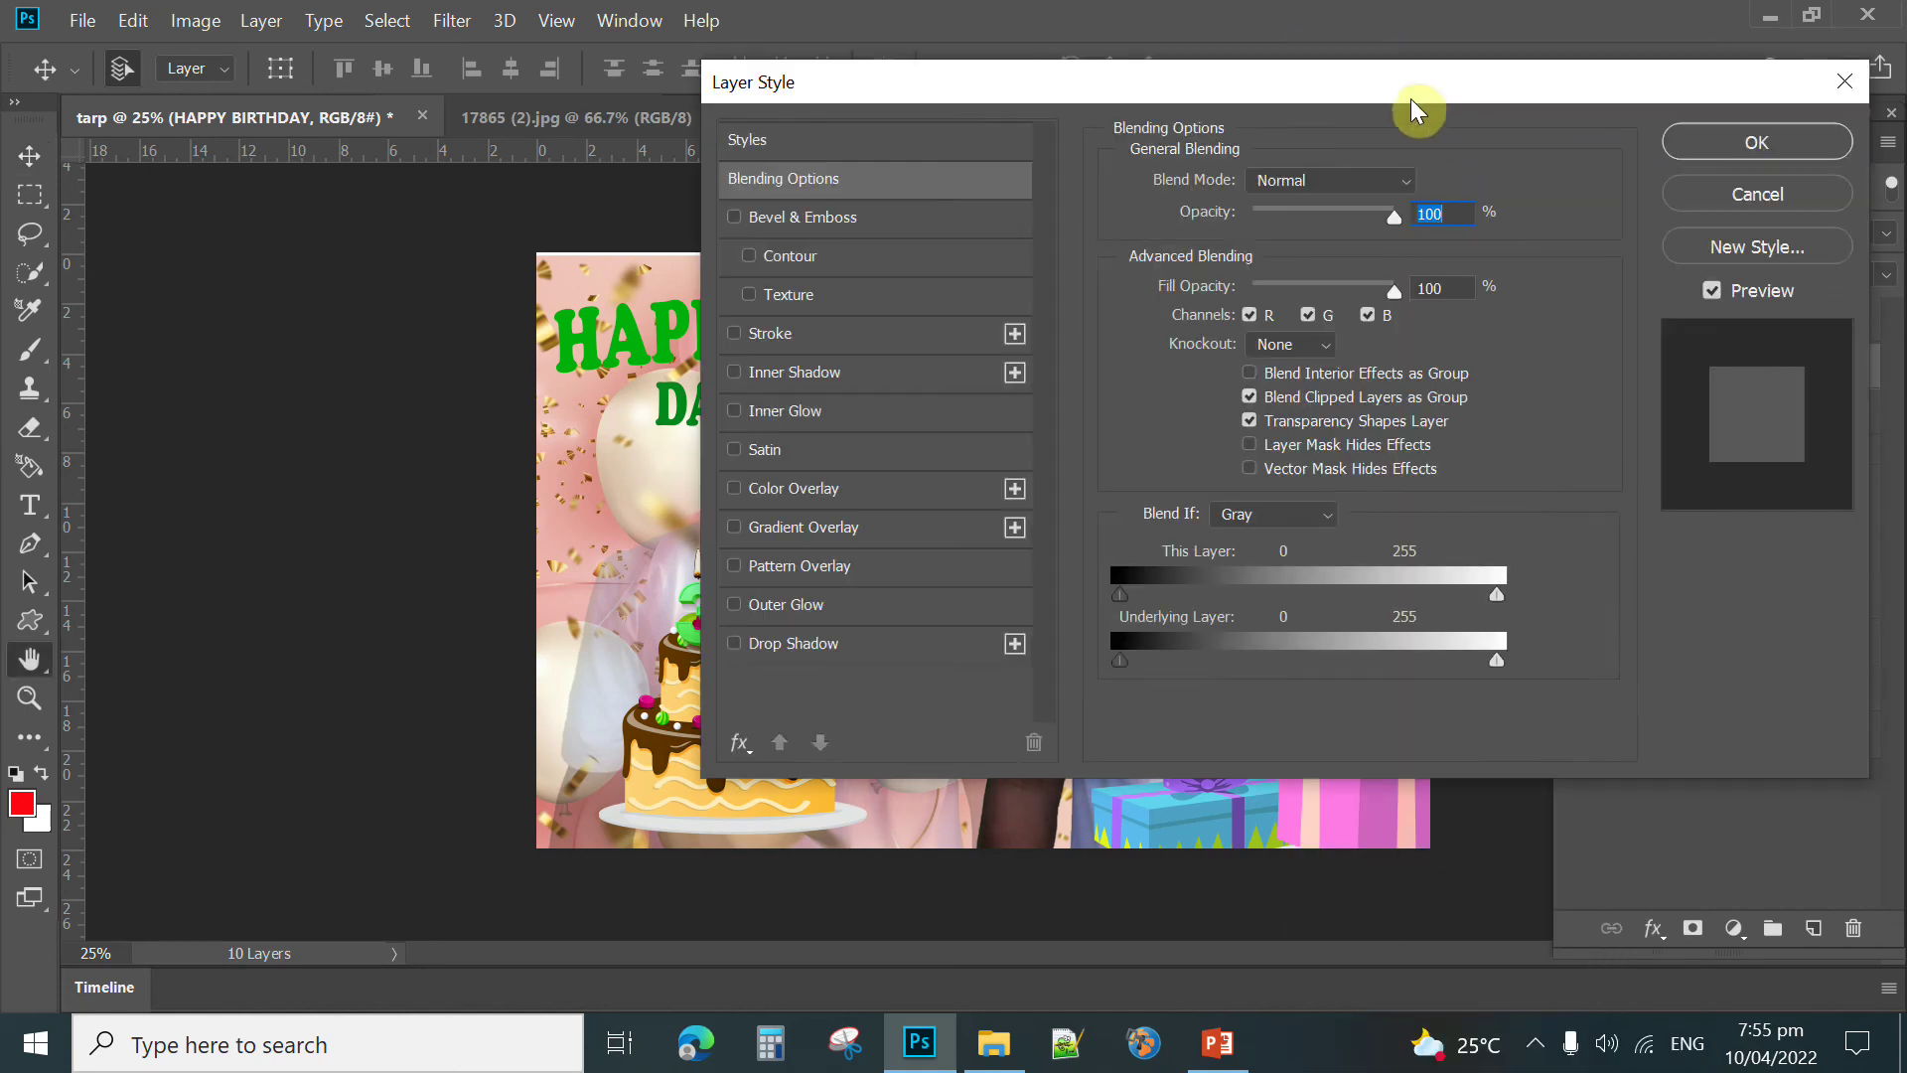
drag(1325, 84, 1431, 74)
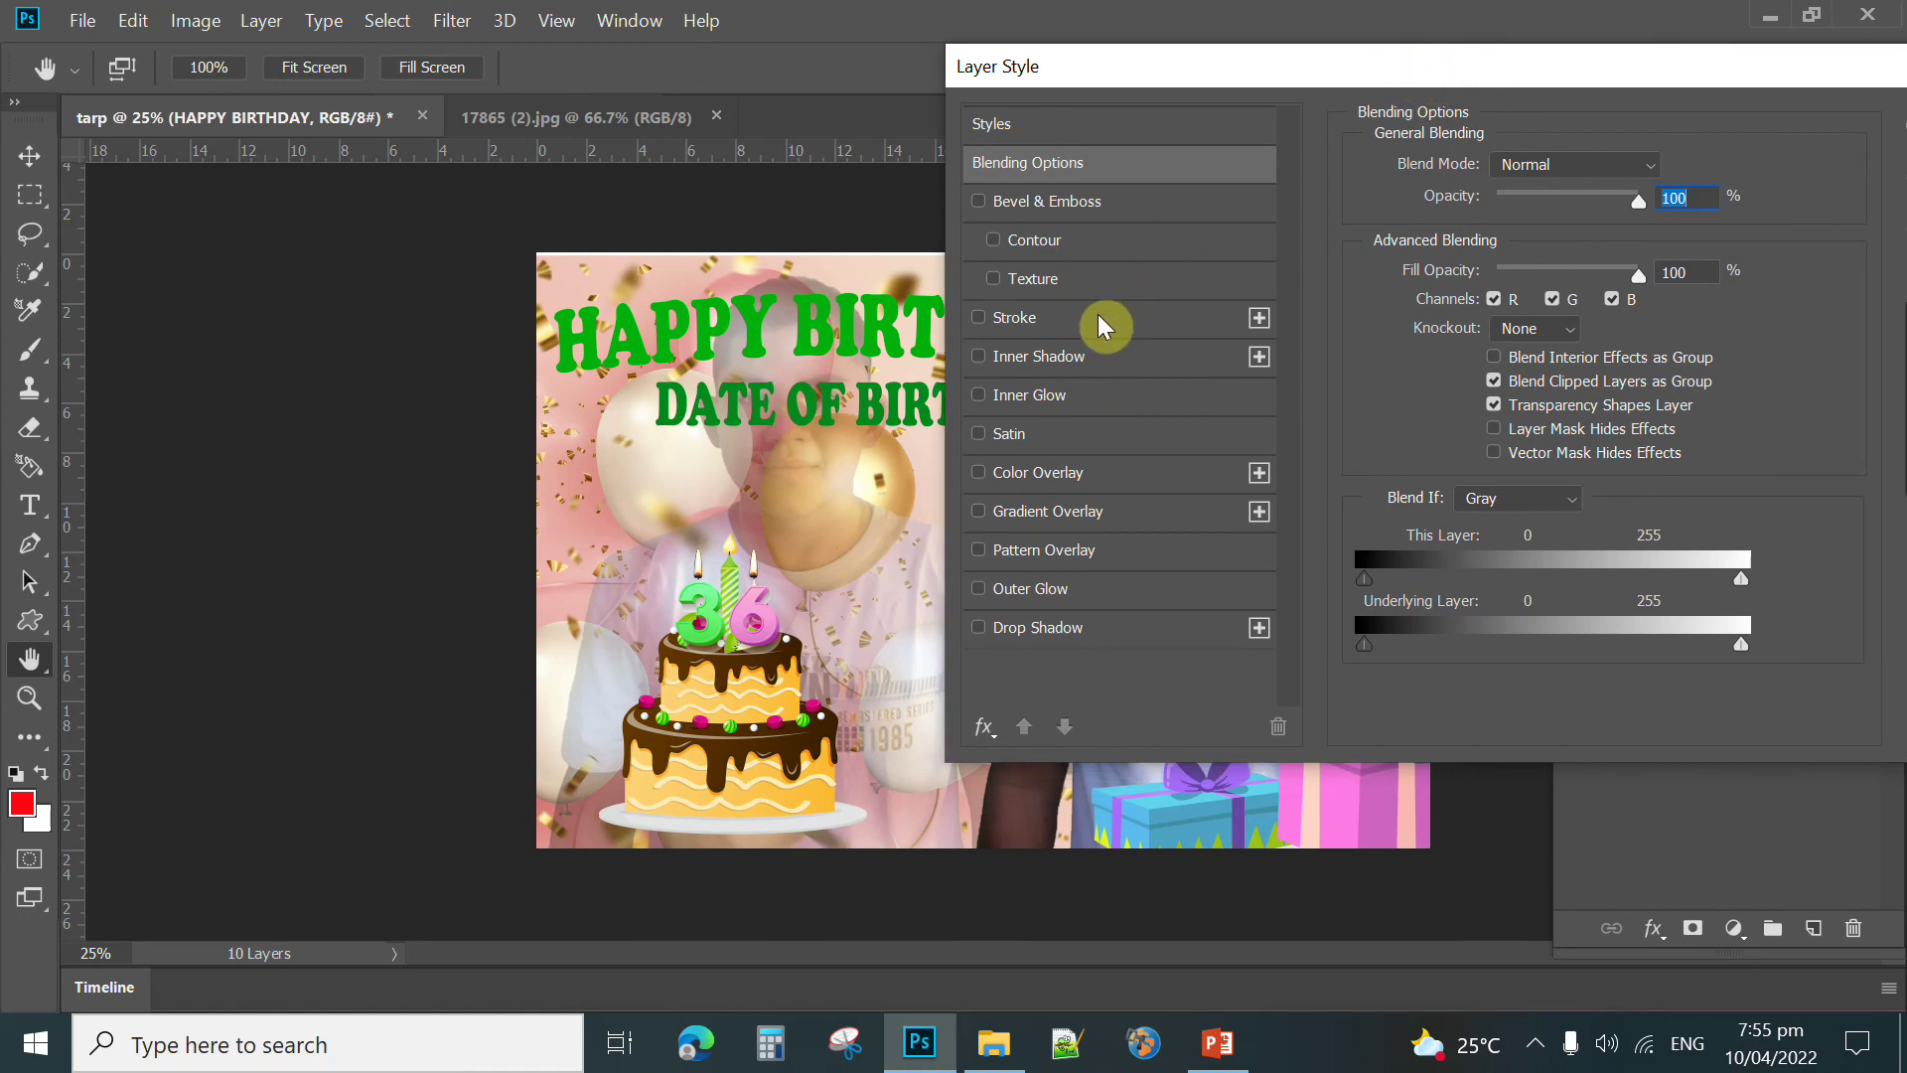
click(1007, 321)
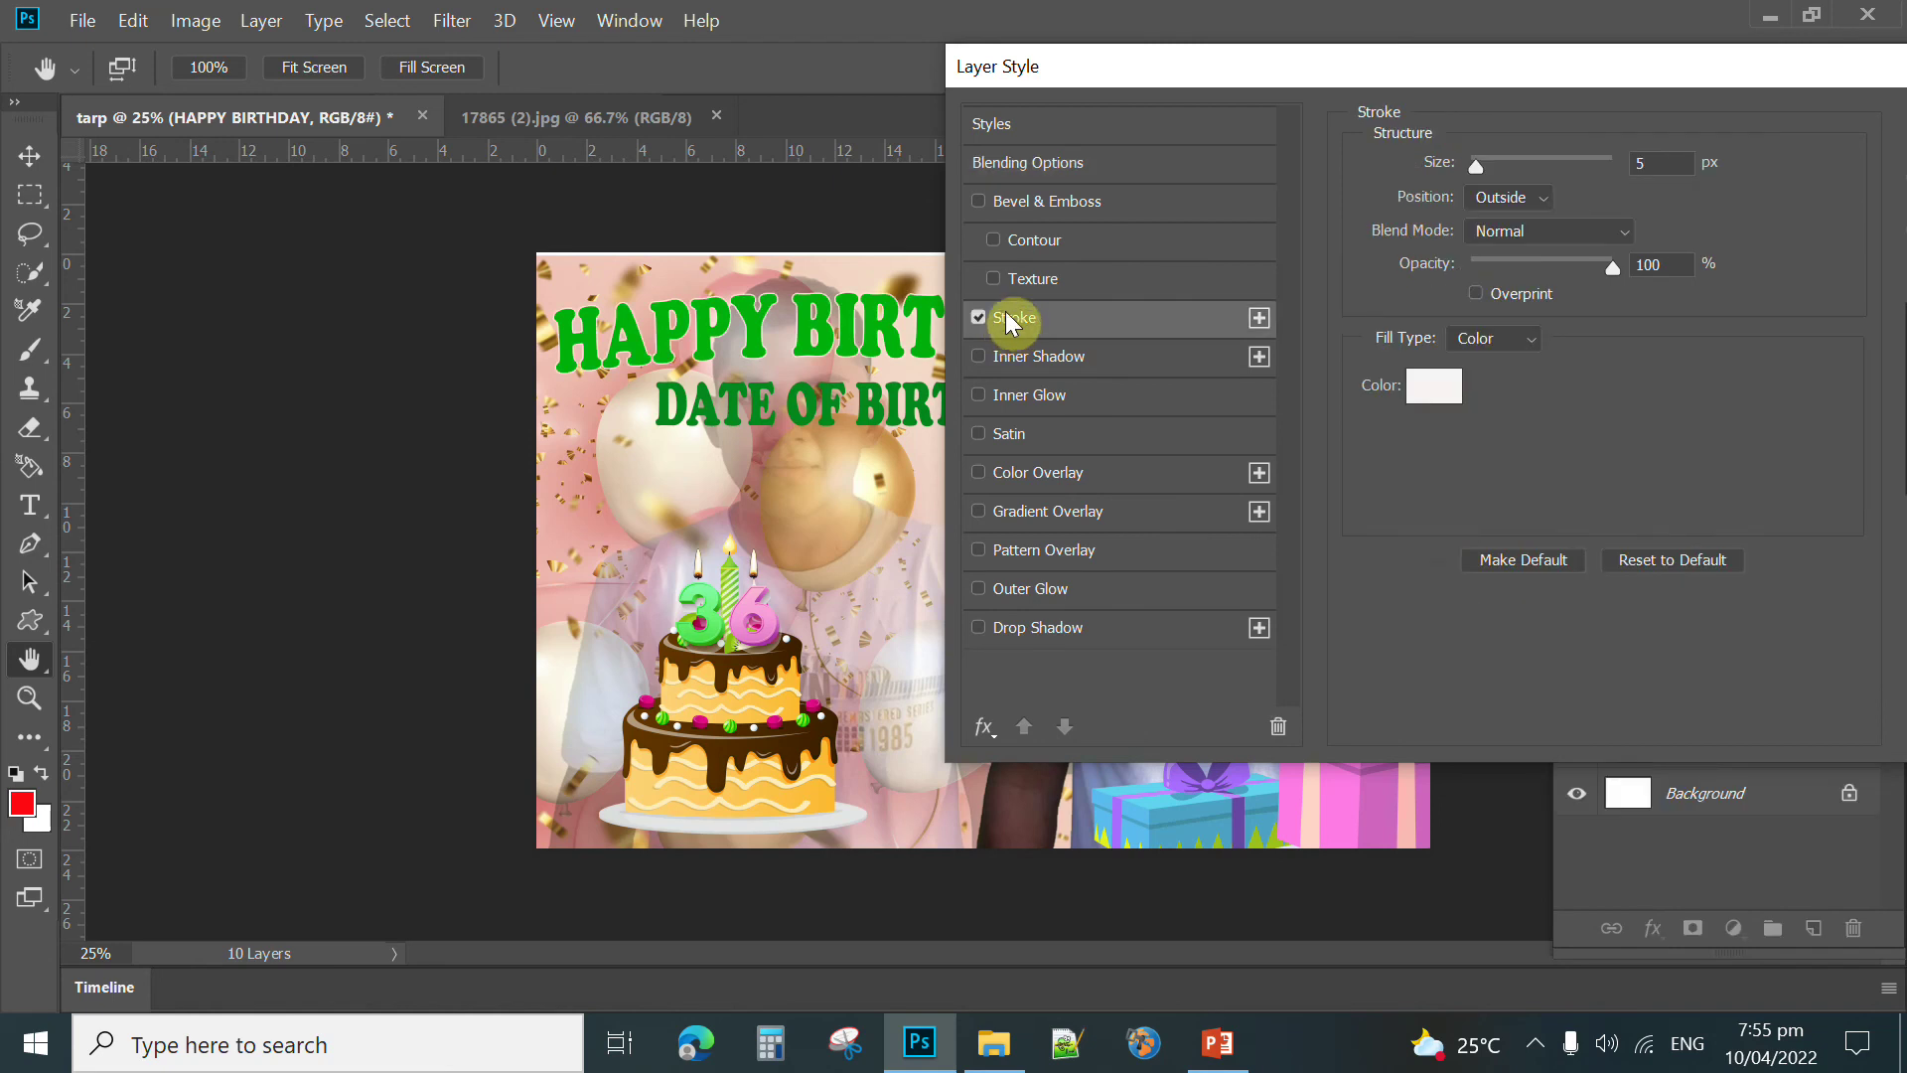
Step: Set the heading's stroke color to magenta fc06f9
click(1437, 403)
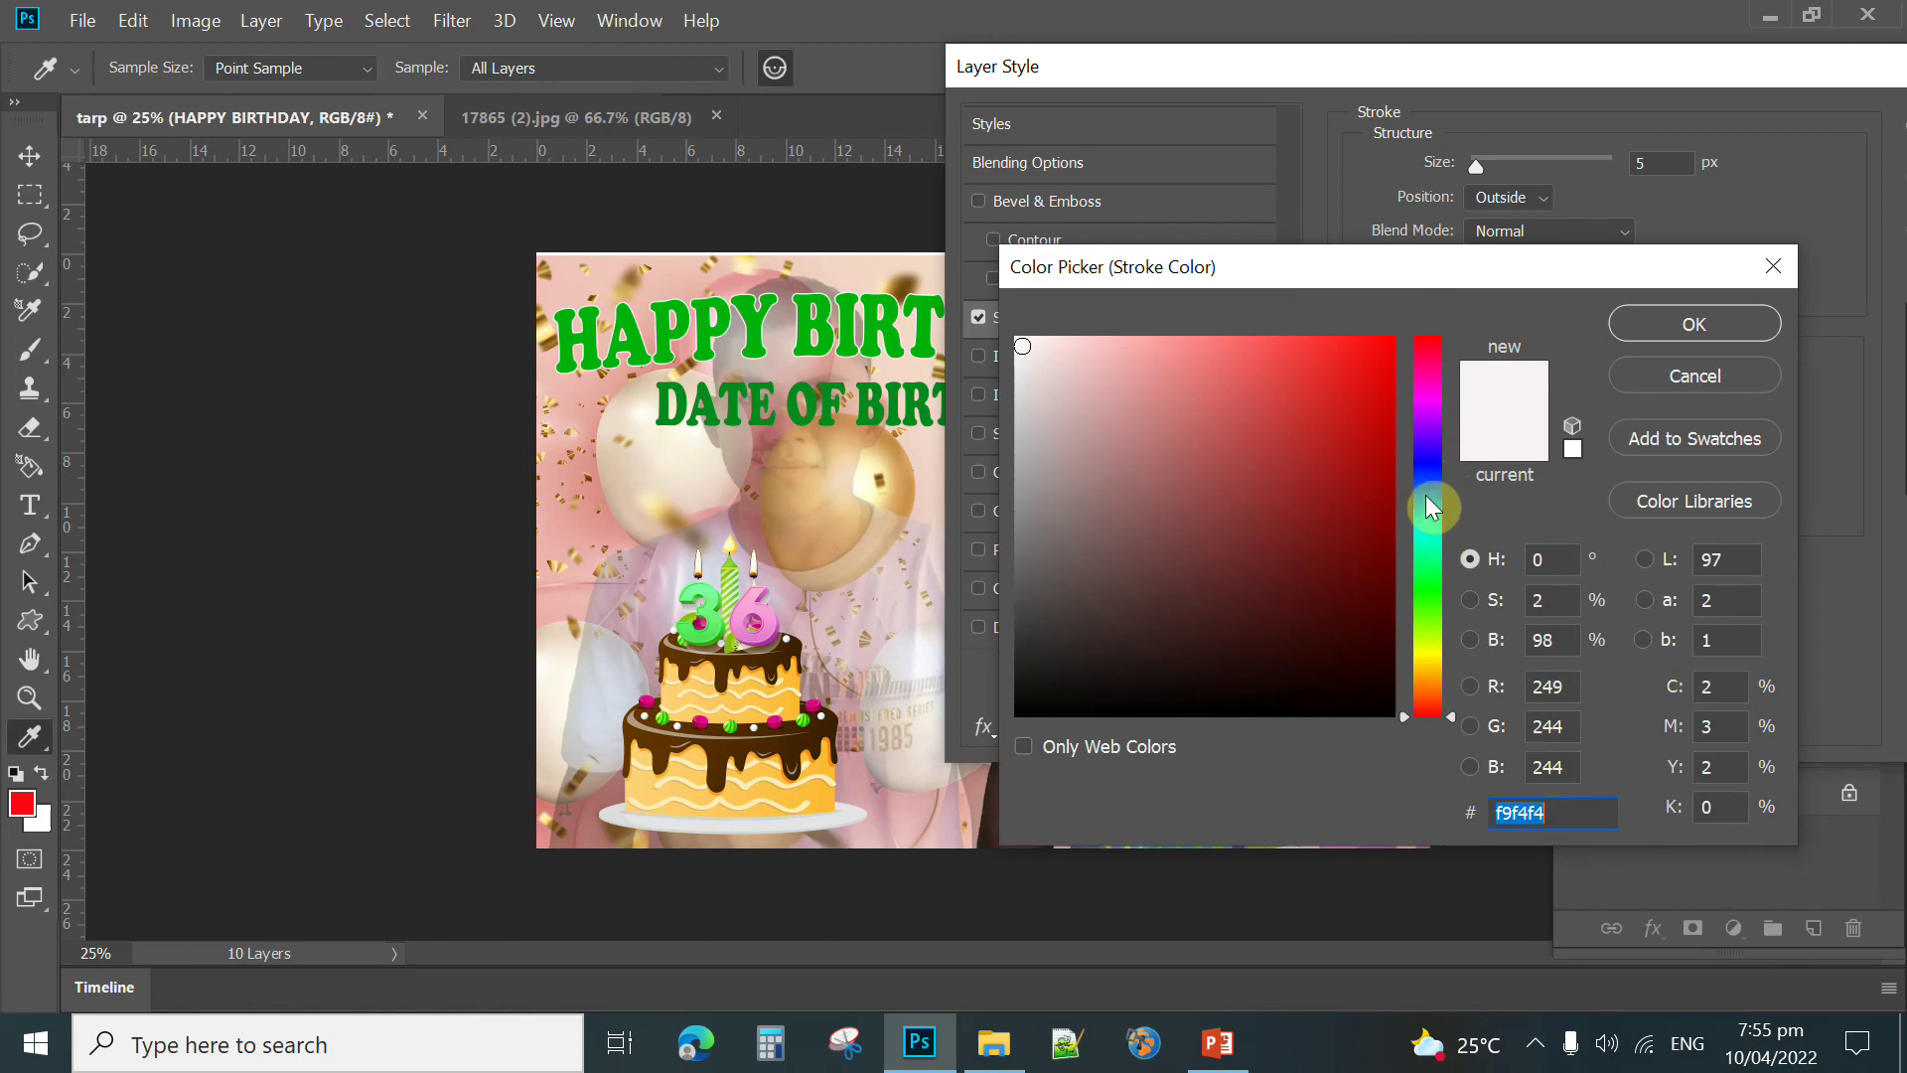
click(1428, 398)
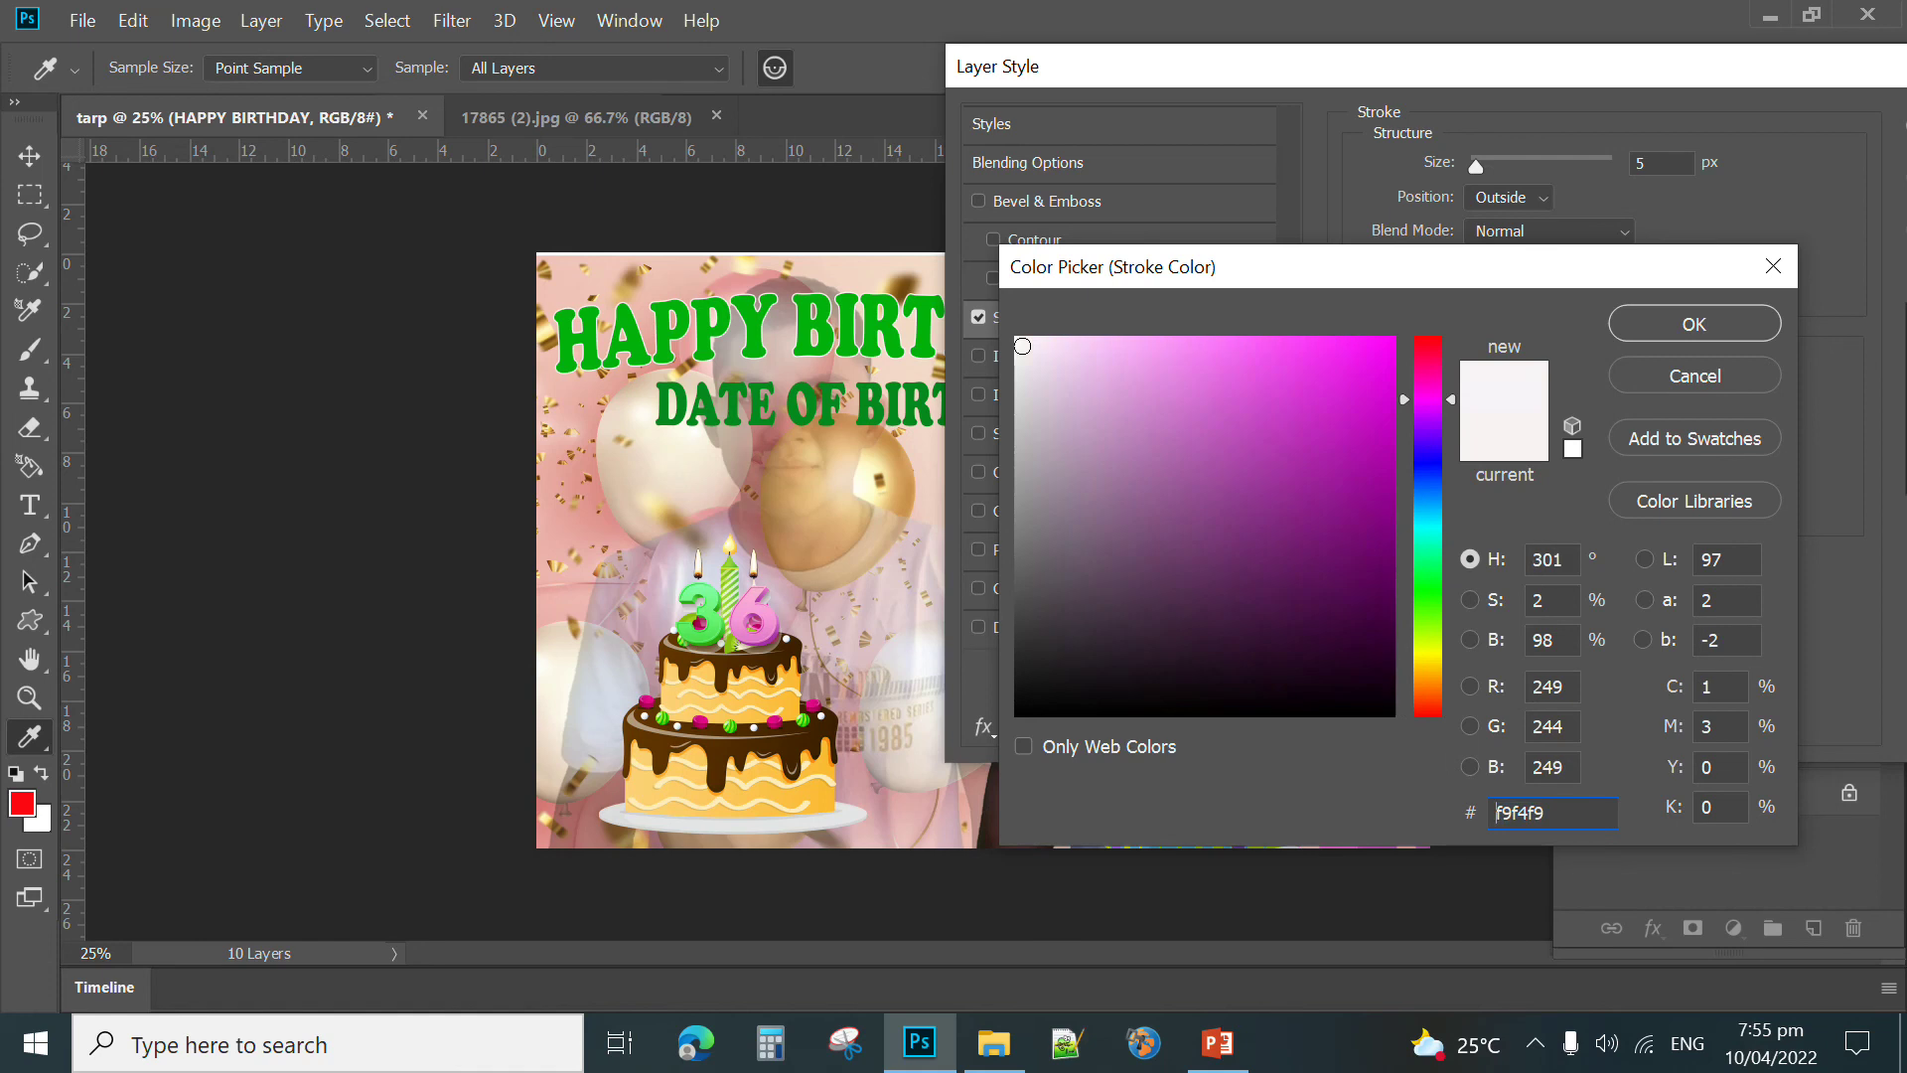
click(1386, 341)
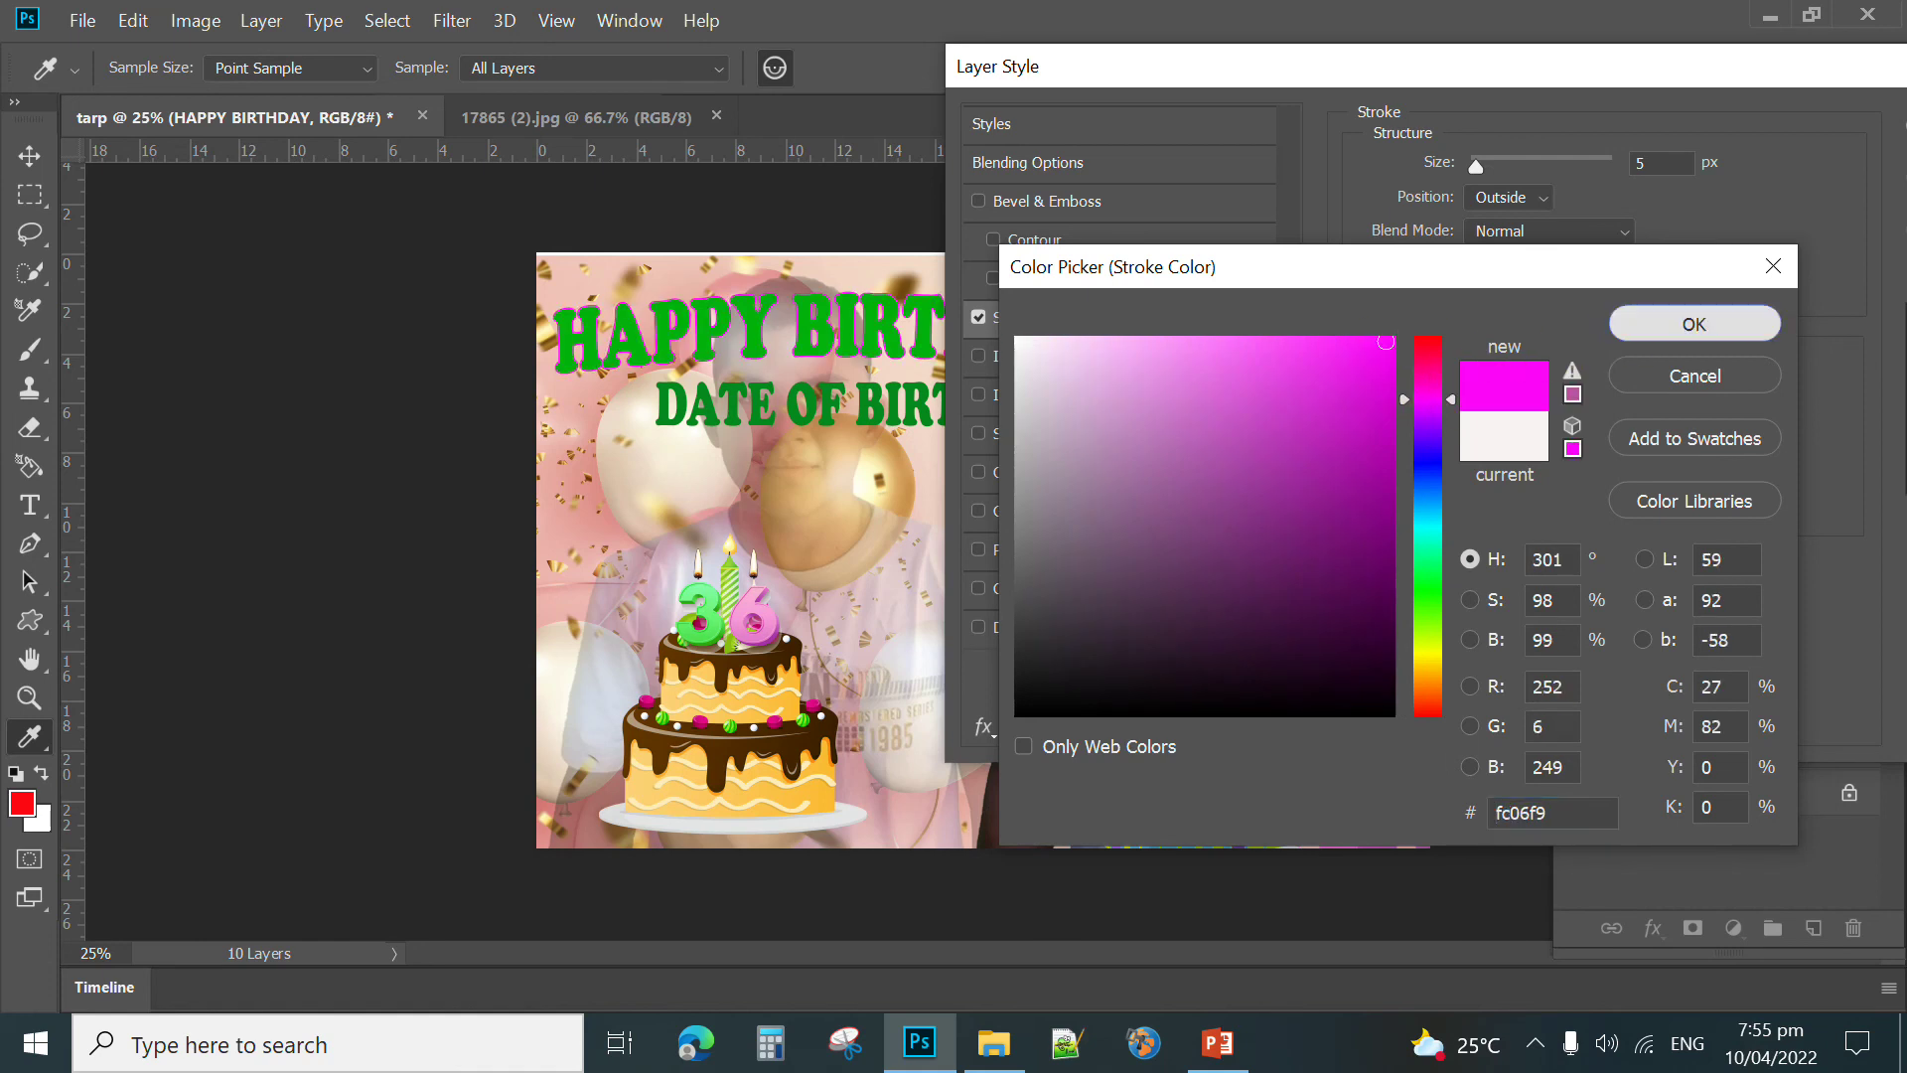
click(1629, 323)
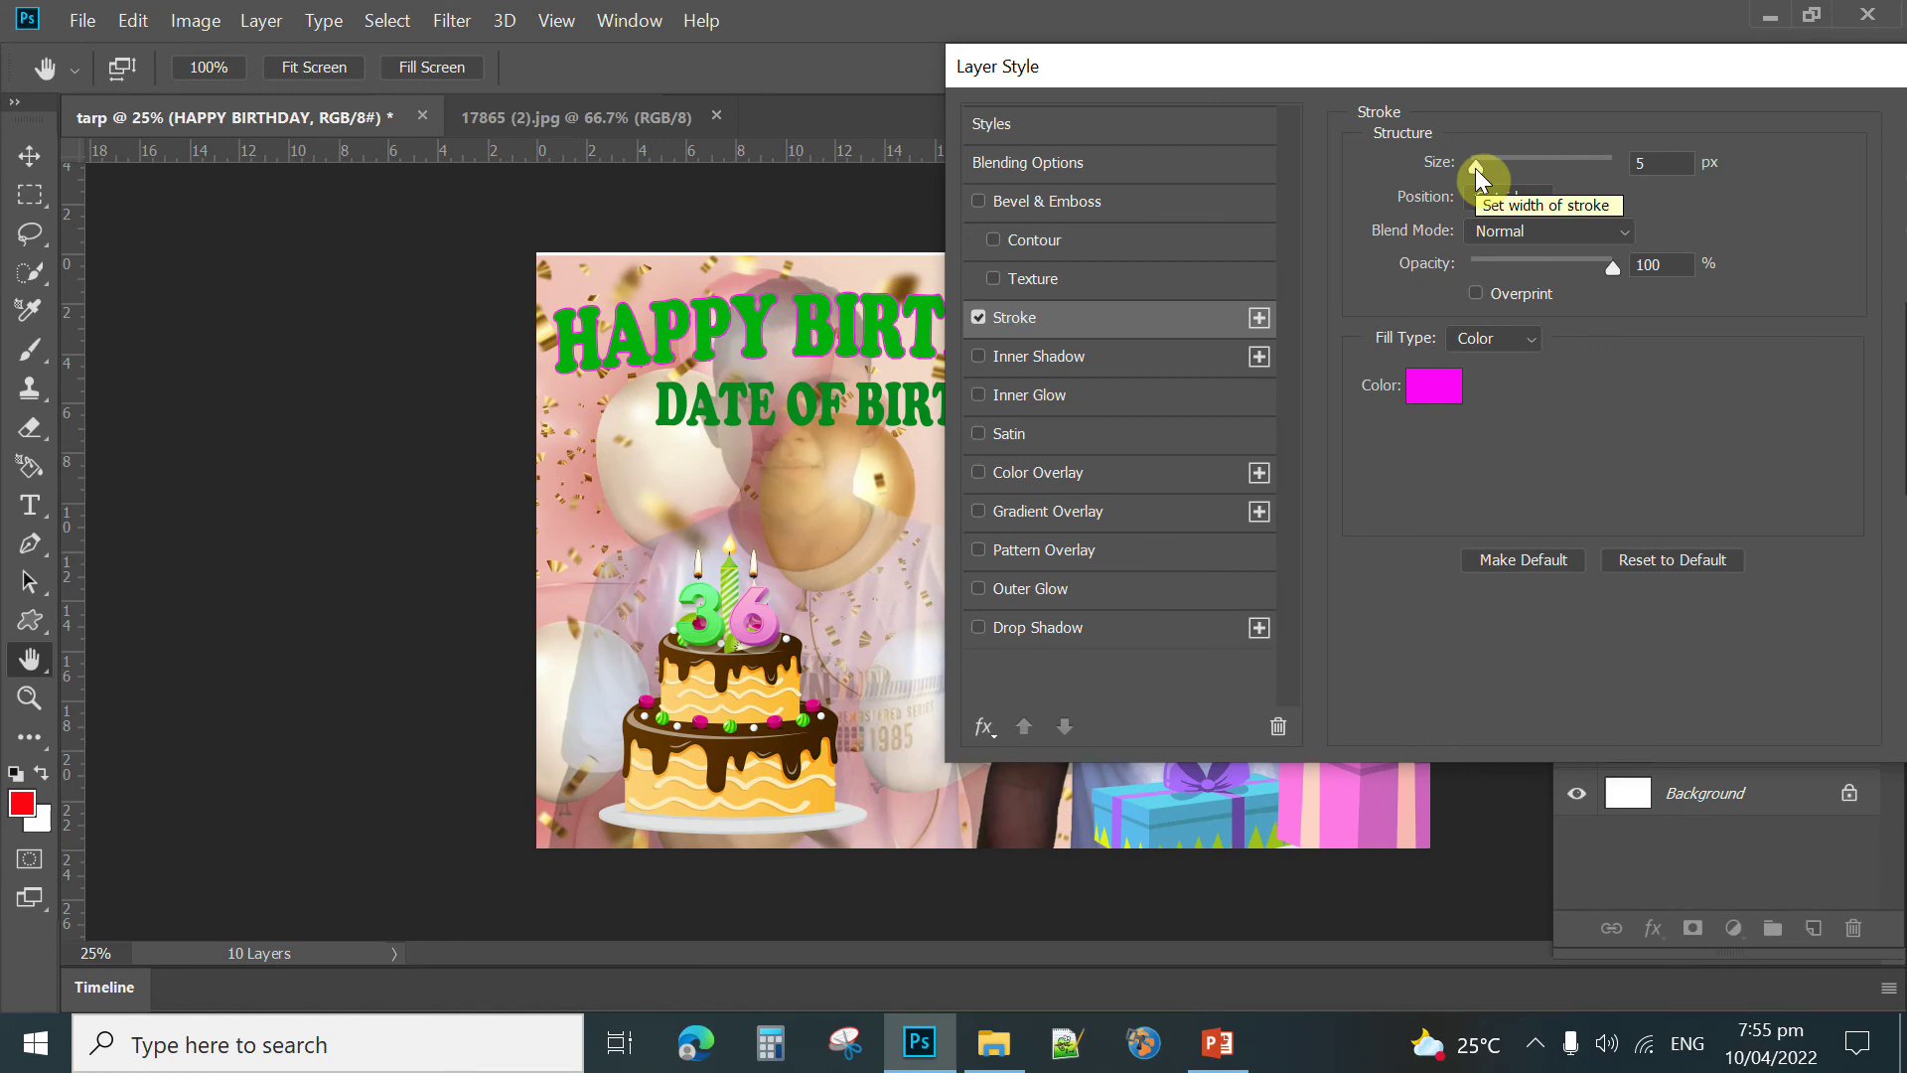
Step: Set the HAPPY BIRTHDAY heading's stroke size to 21 px
drag(1475, 169, 1492, 170)
click(1651, 163)
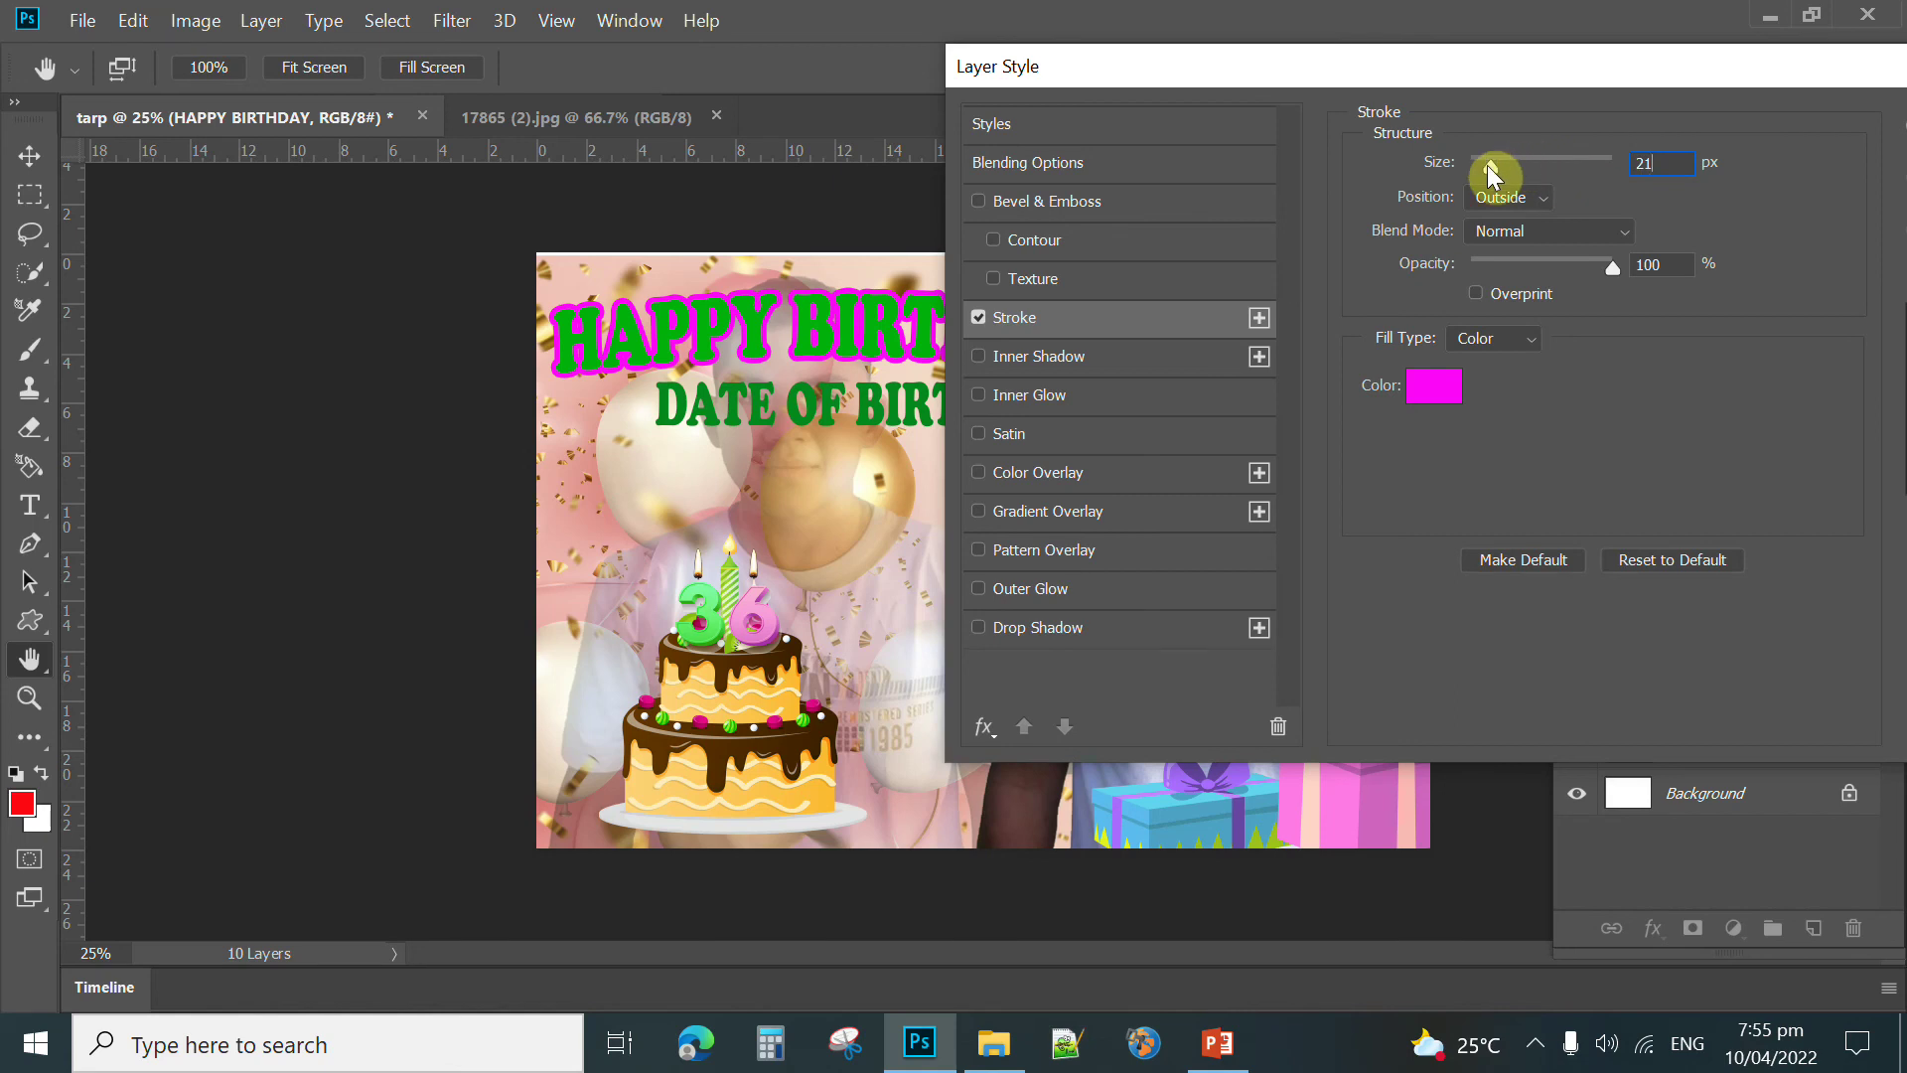
click(1490, 165)
Step: Change the heading's stroke color to the near-white faf4fa
click(1456, 389)
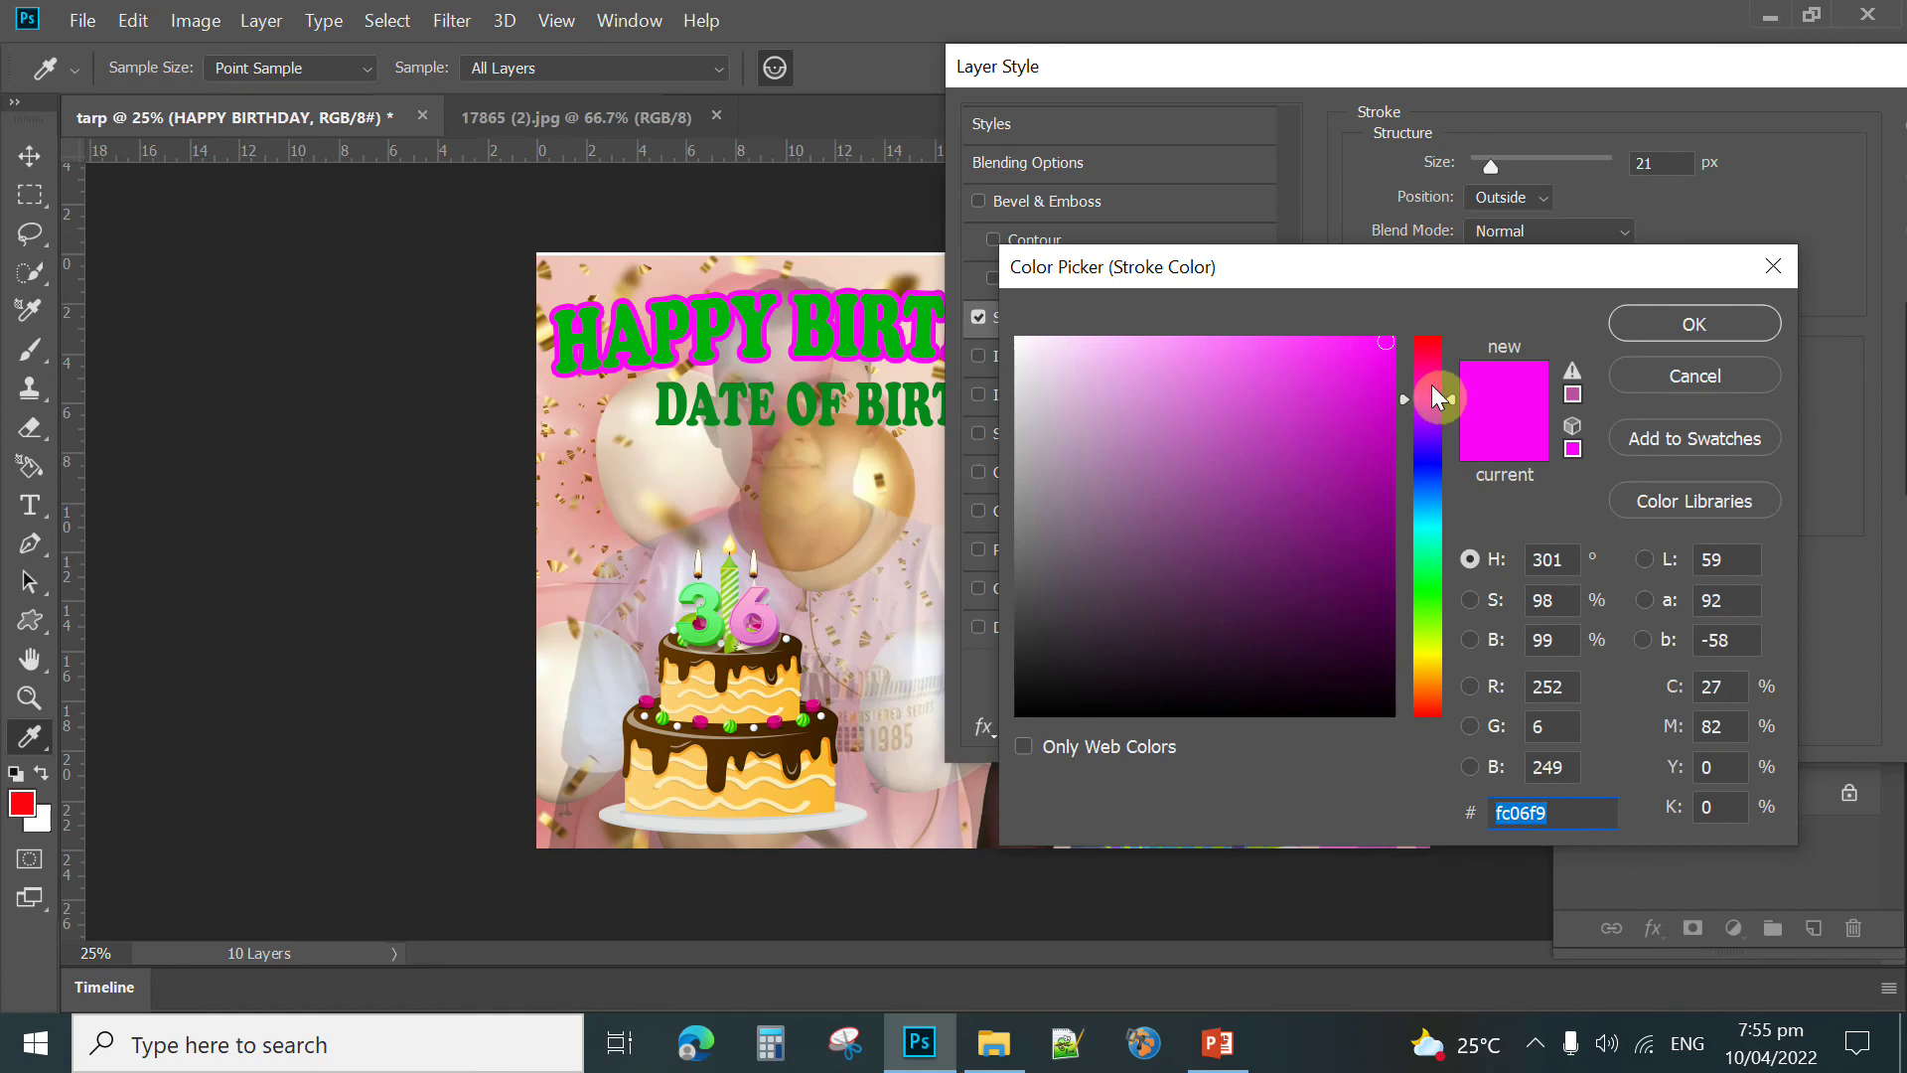
click(1024, 344)
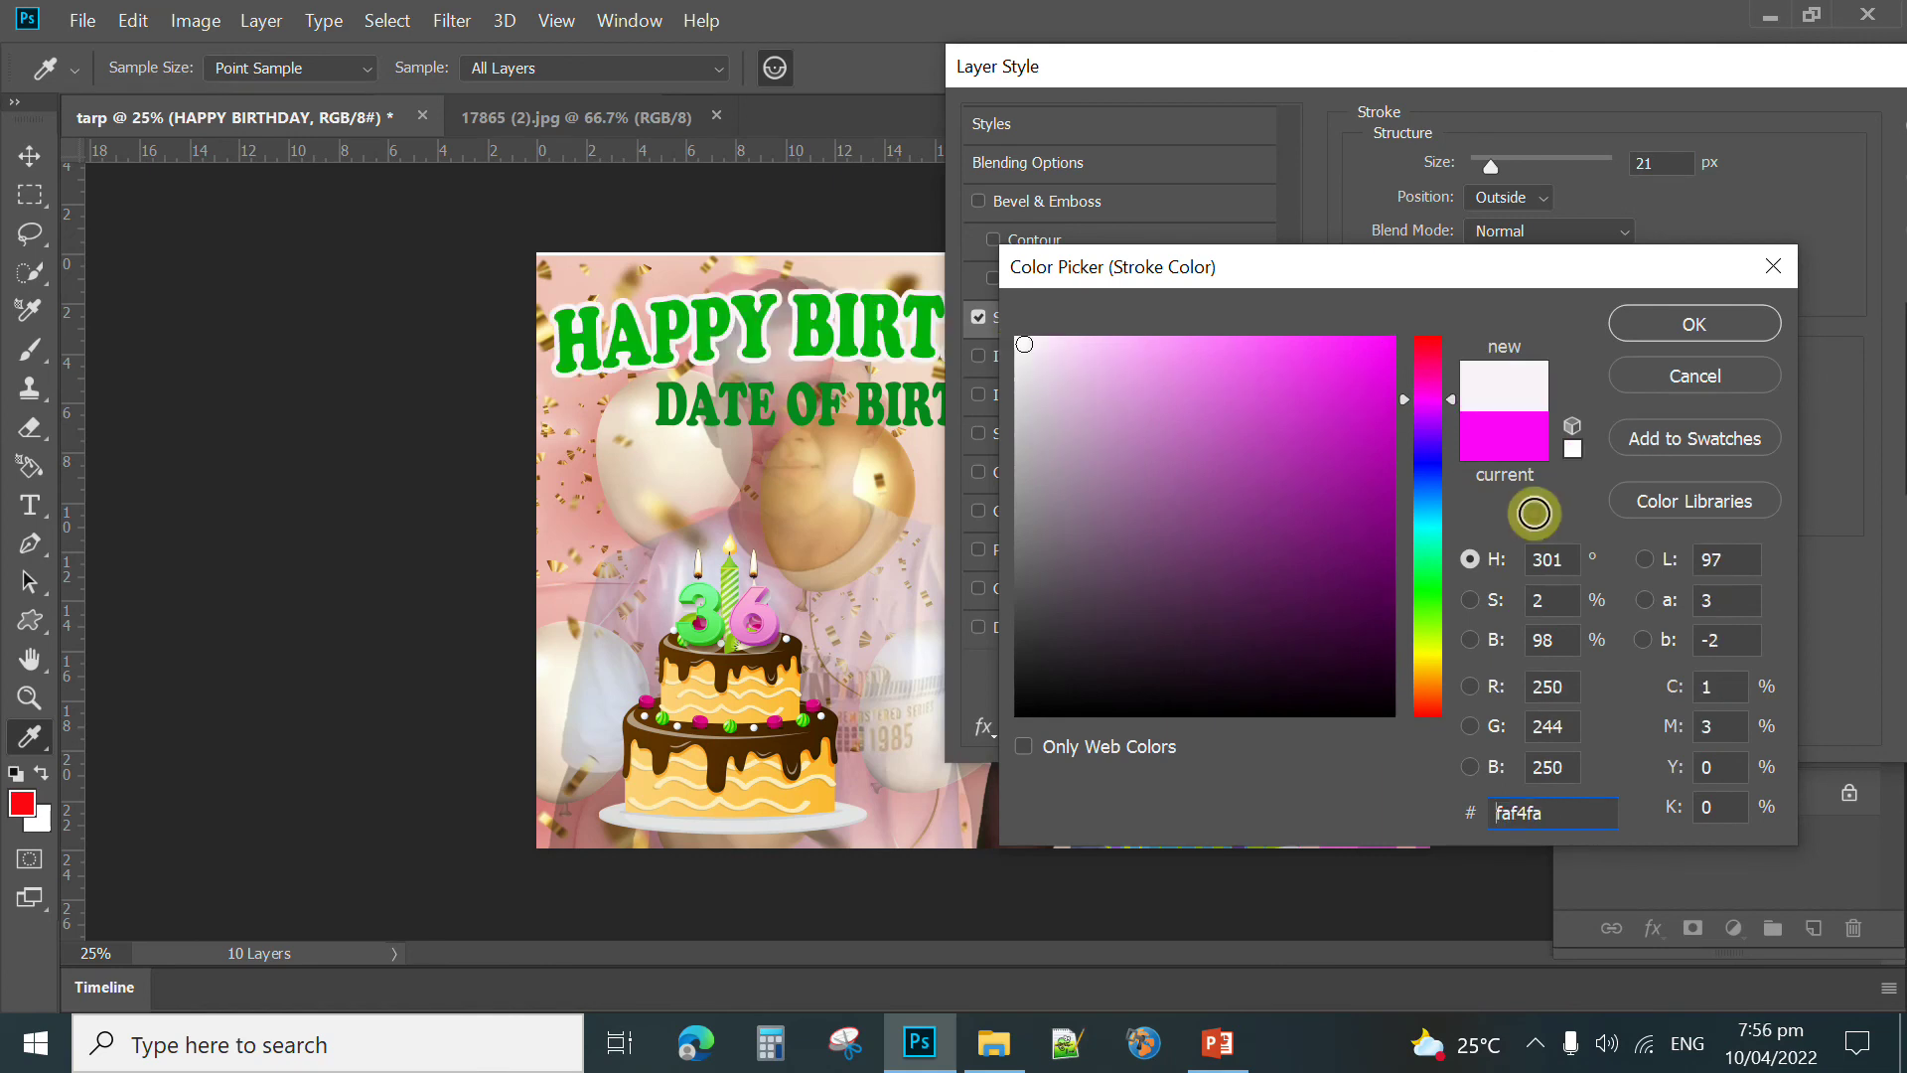
click(1706, 320)
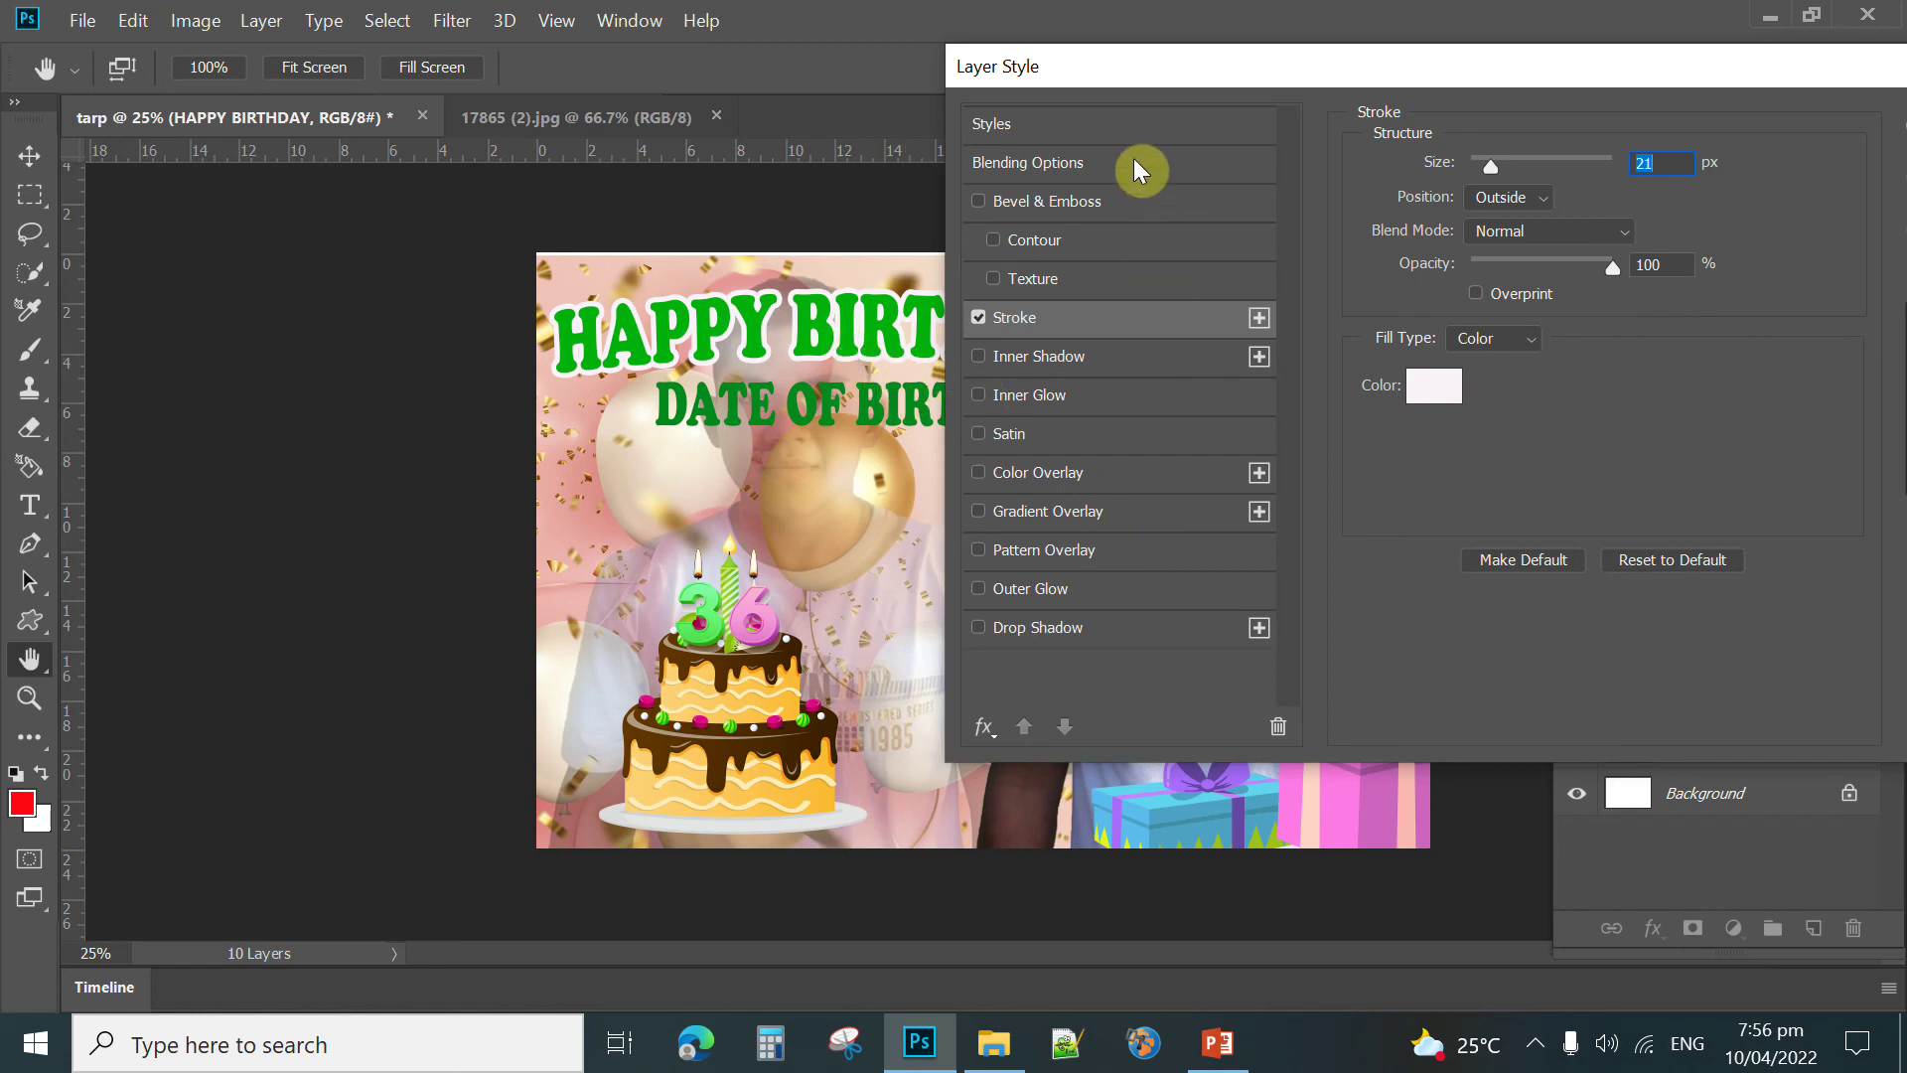
Step: Try a purple a511a3 Color Overlay on the HAPPY BIRTHDAY heading and switch that overlay off again
drag(1150, 67, 1287, 62)
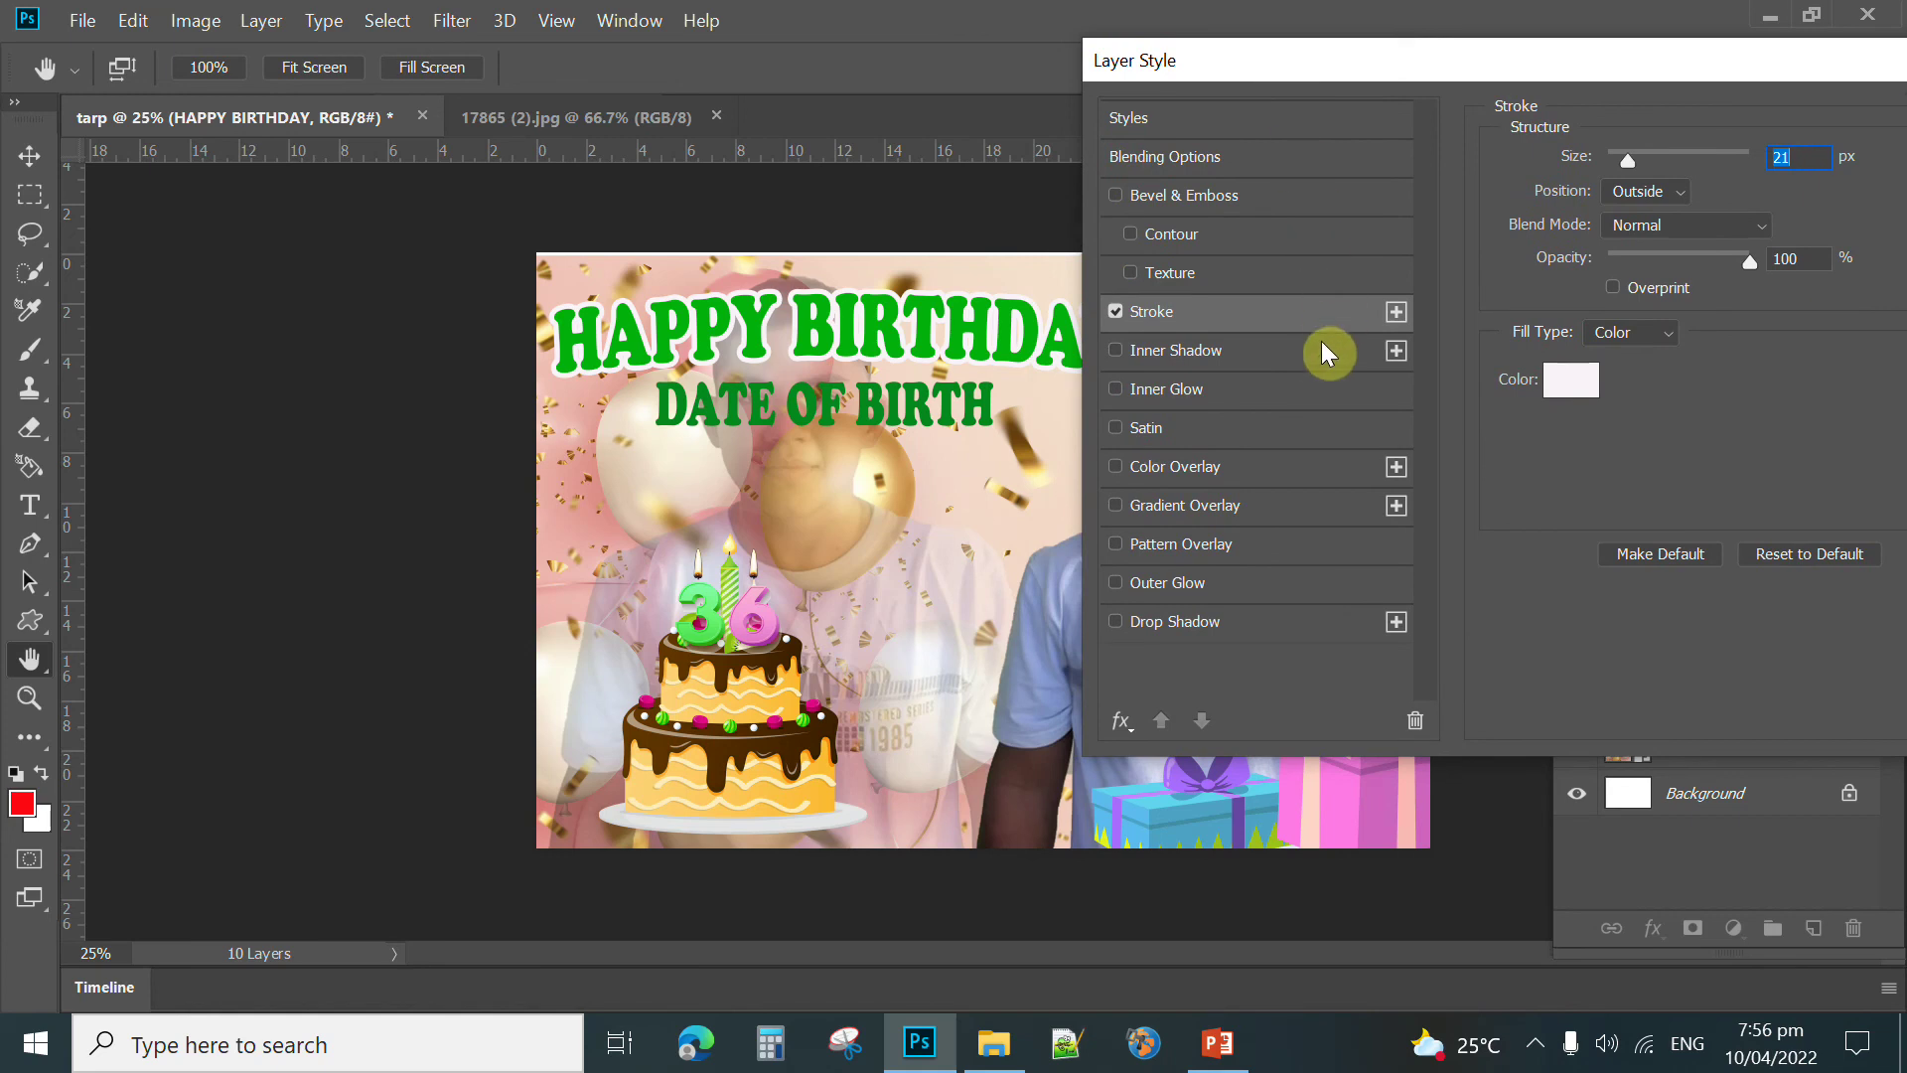
click(1188, 469)
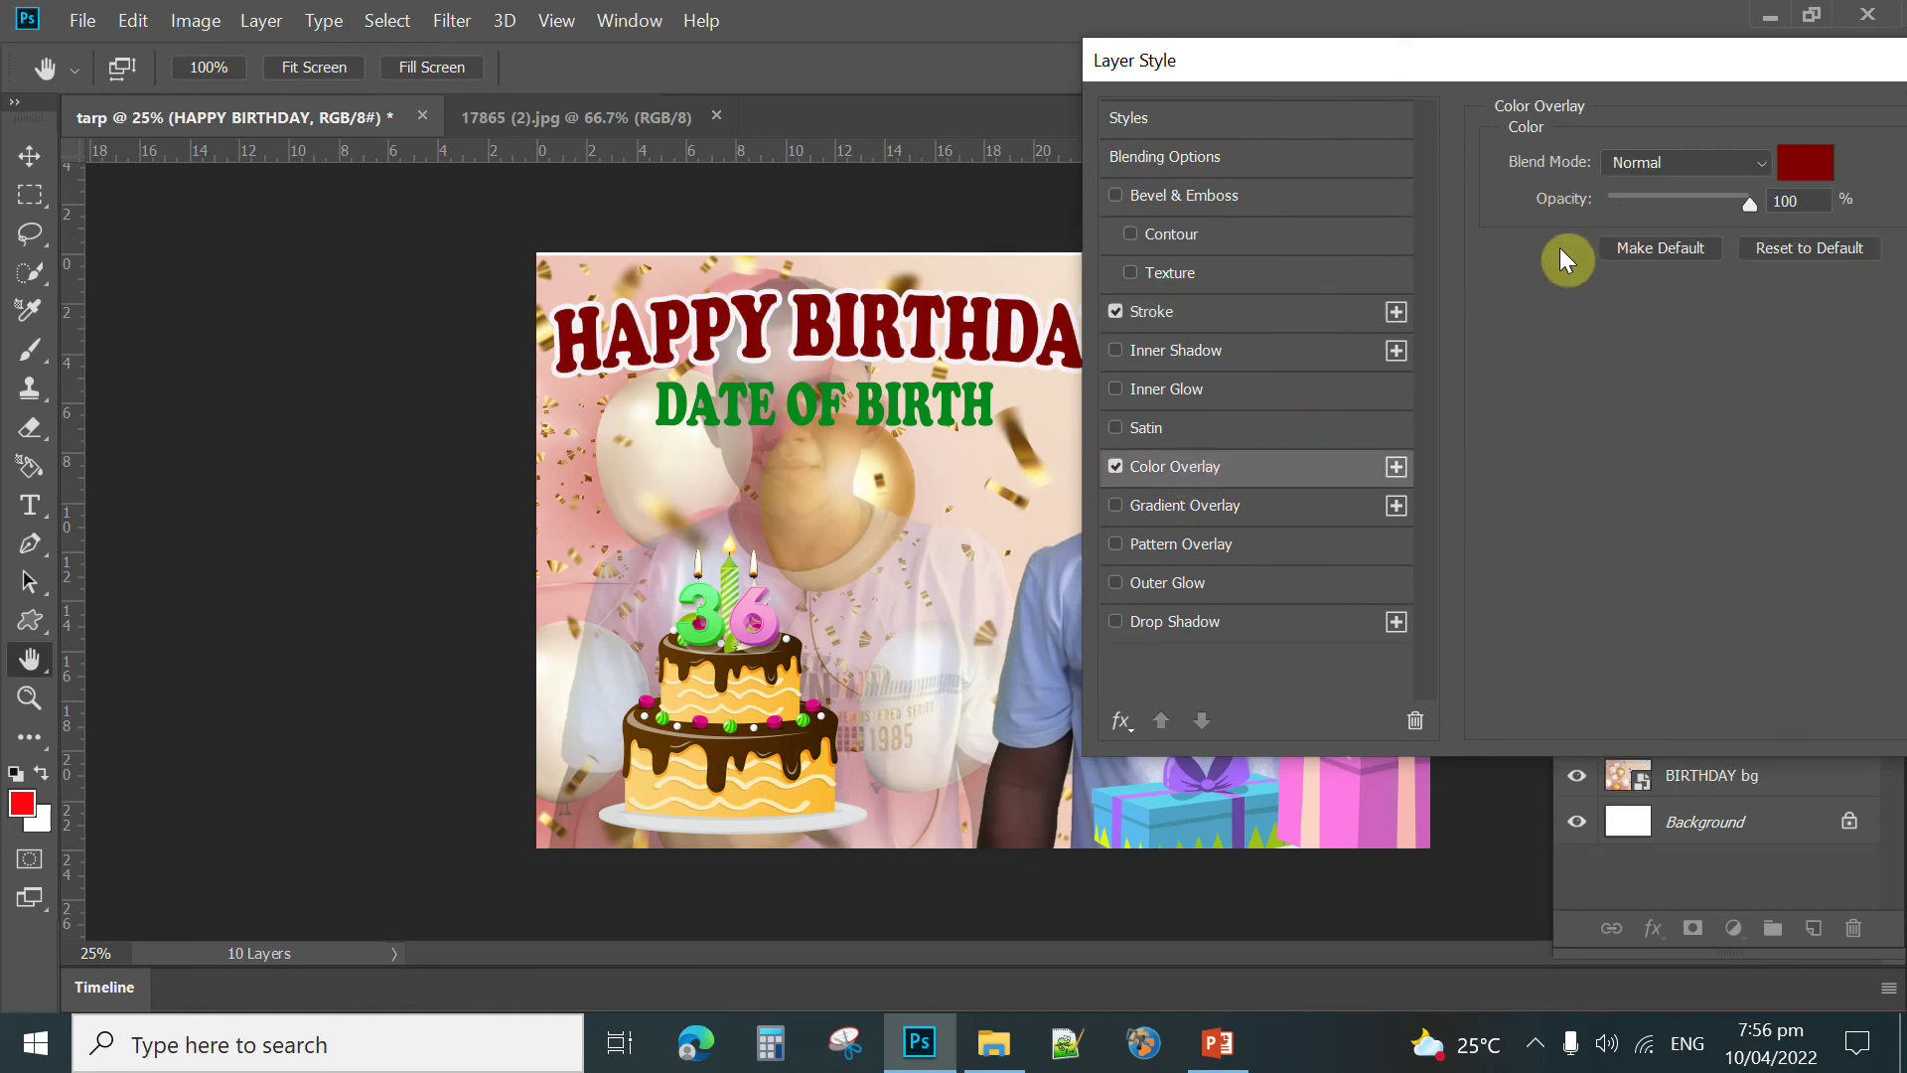
click(1802, 165)
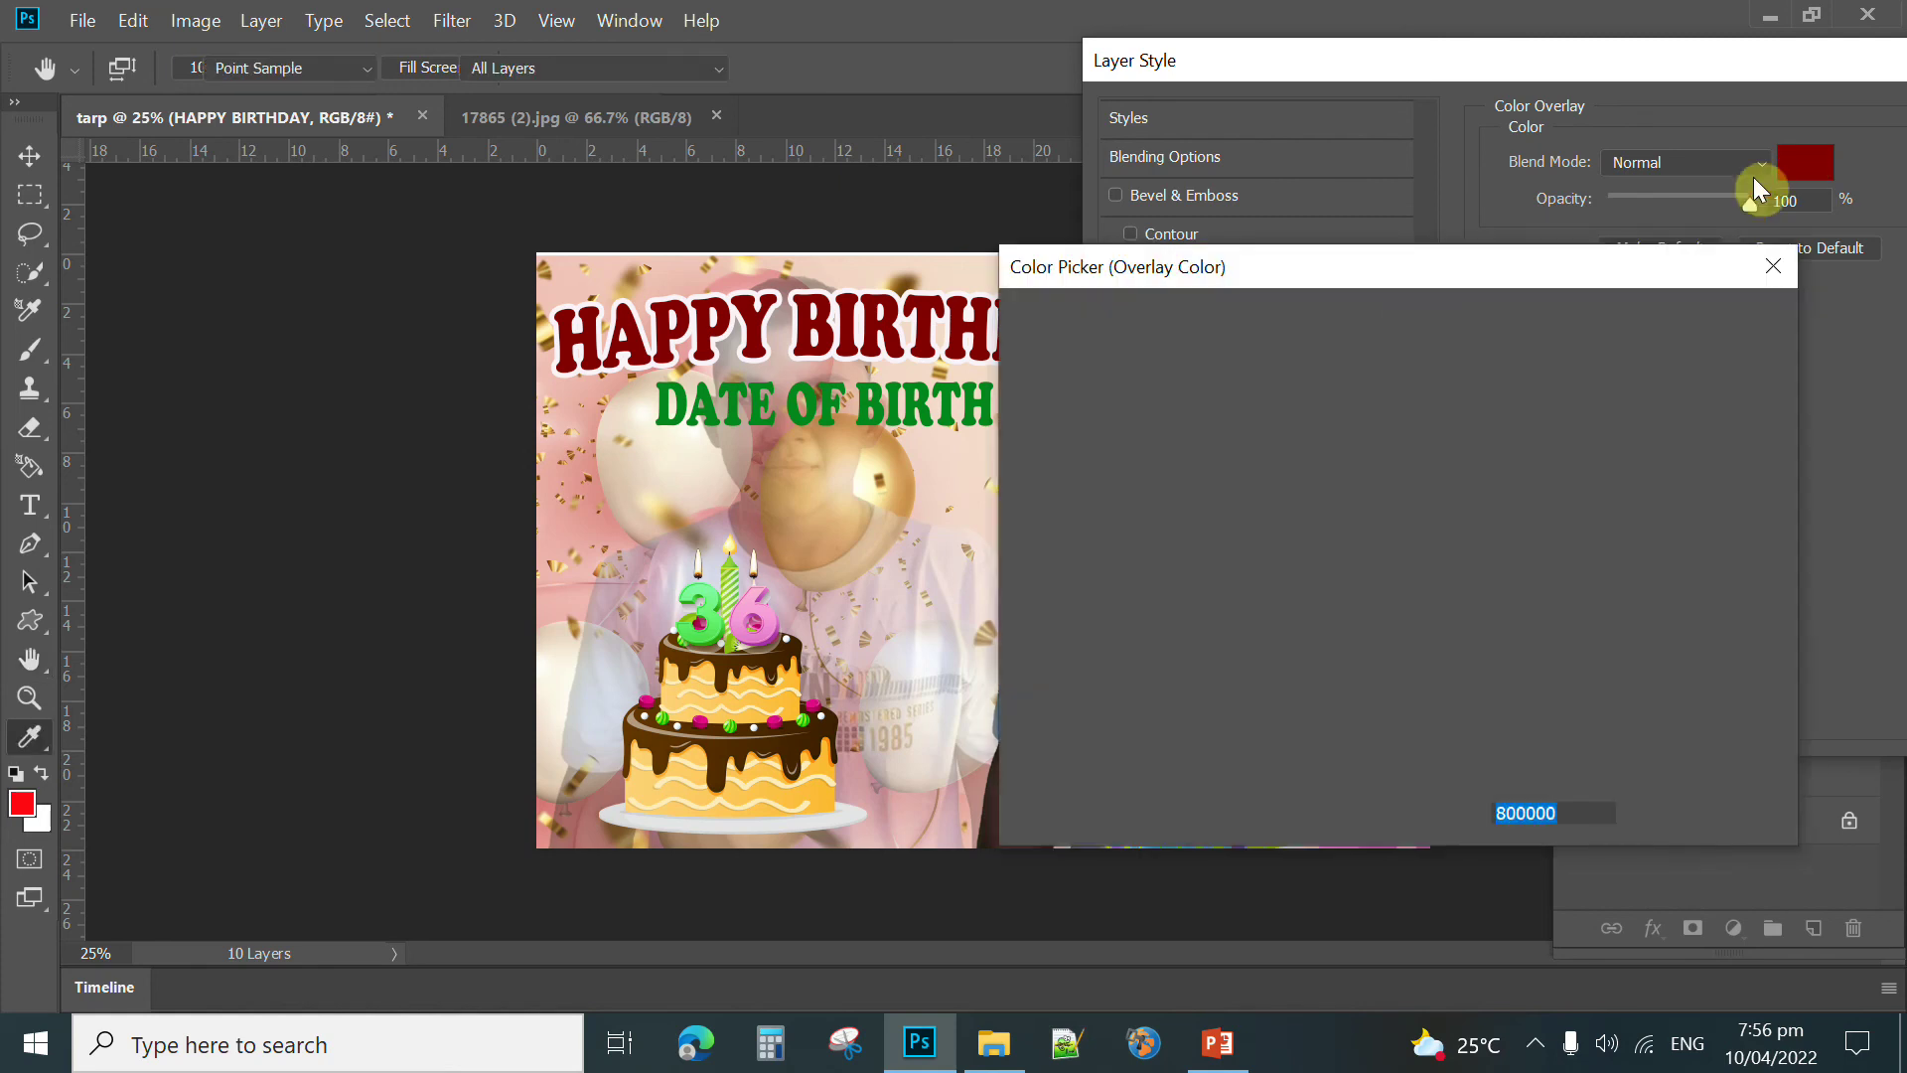
click(1350, 441)
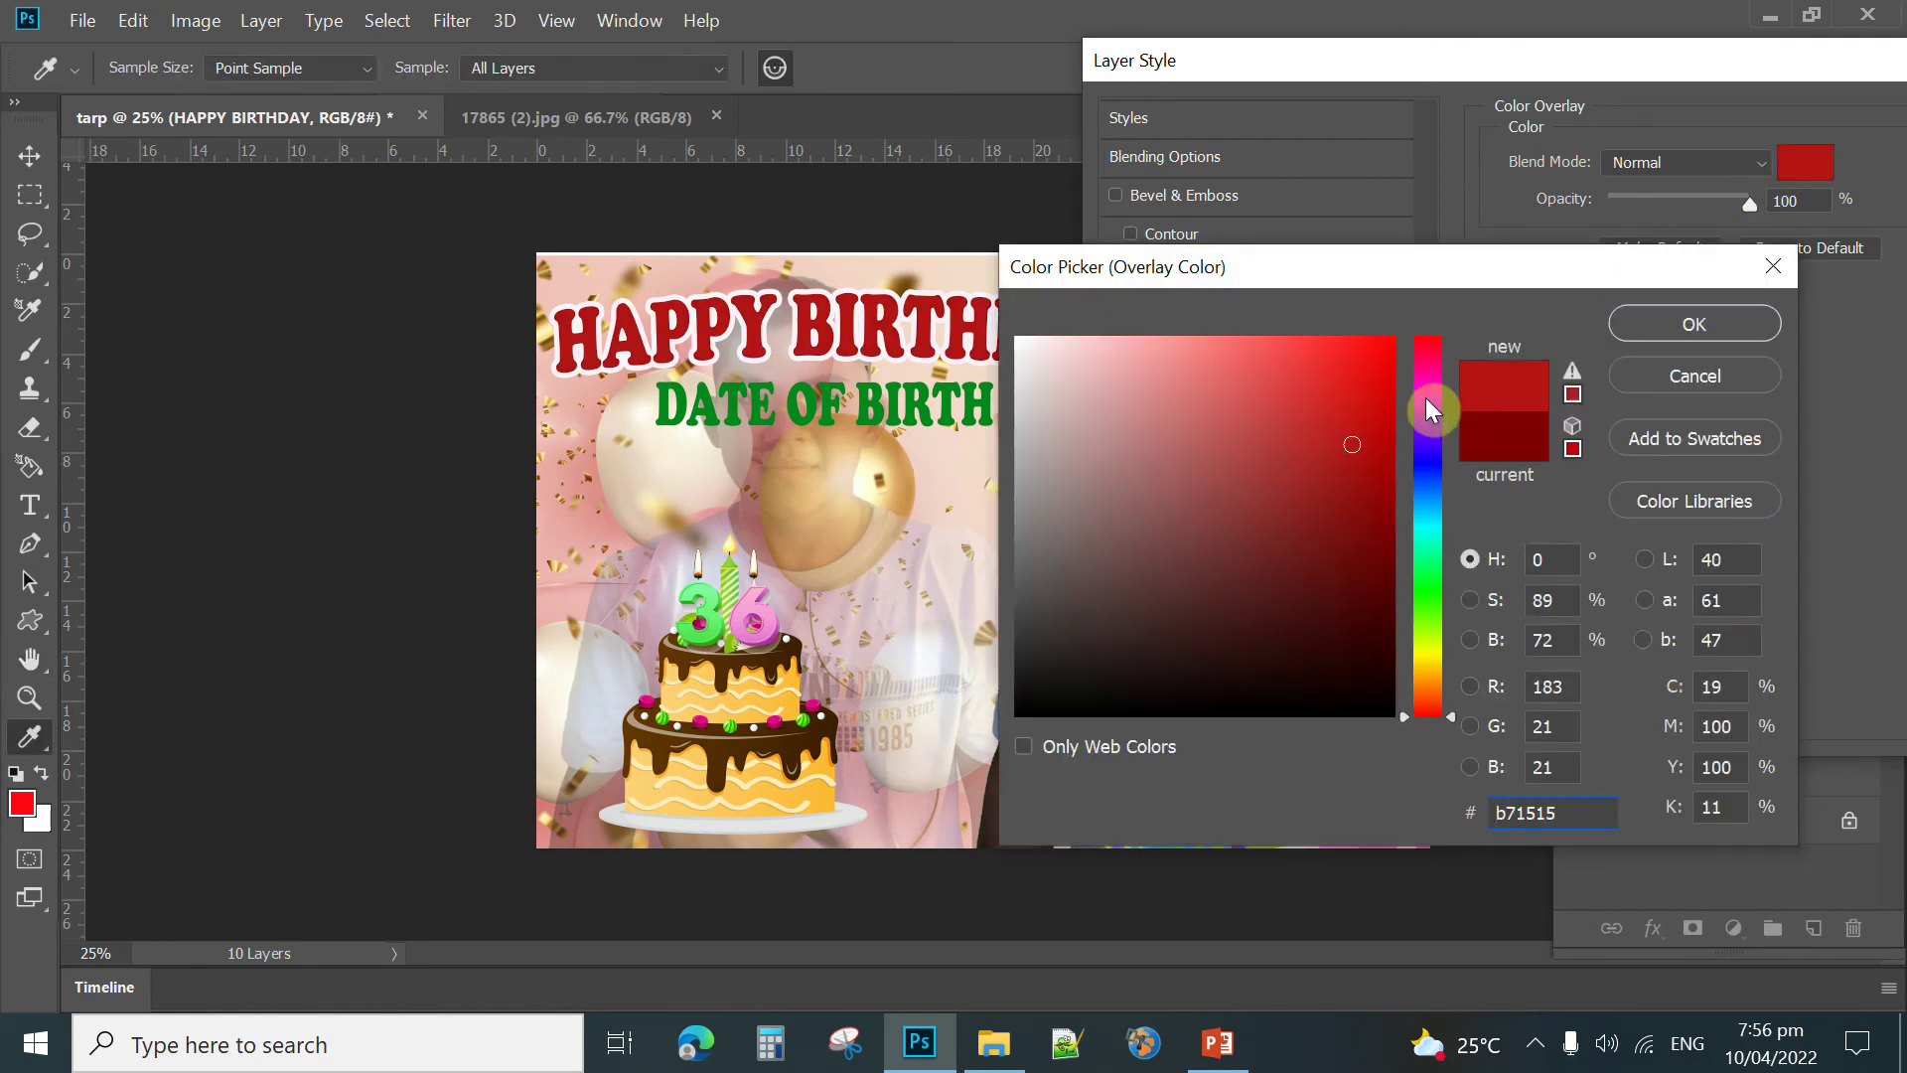
click(1426, 400)
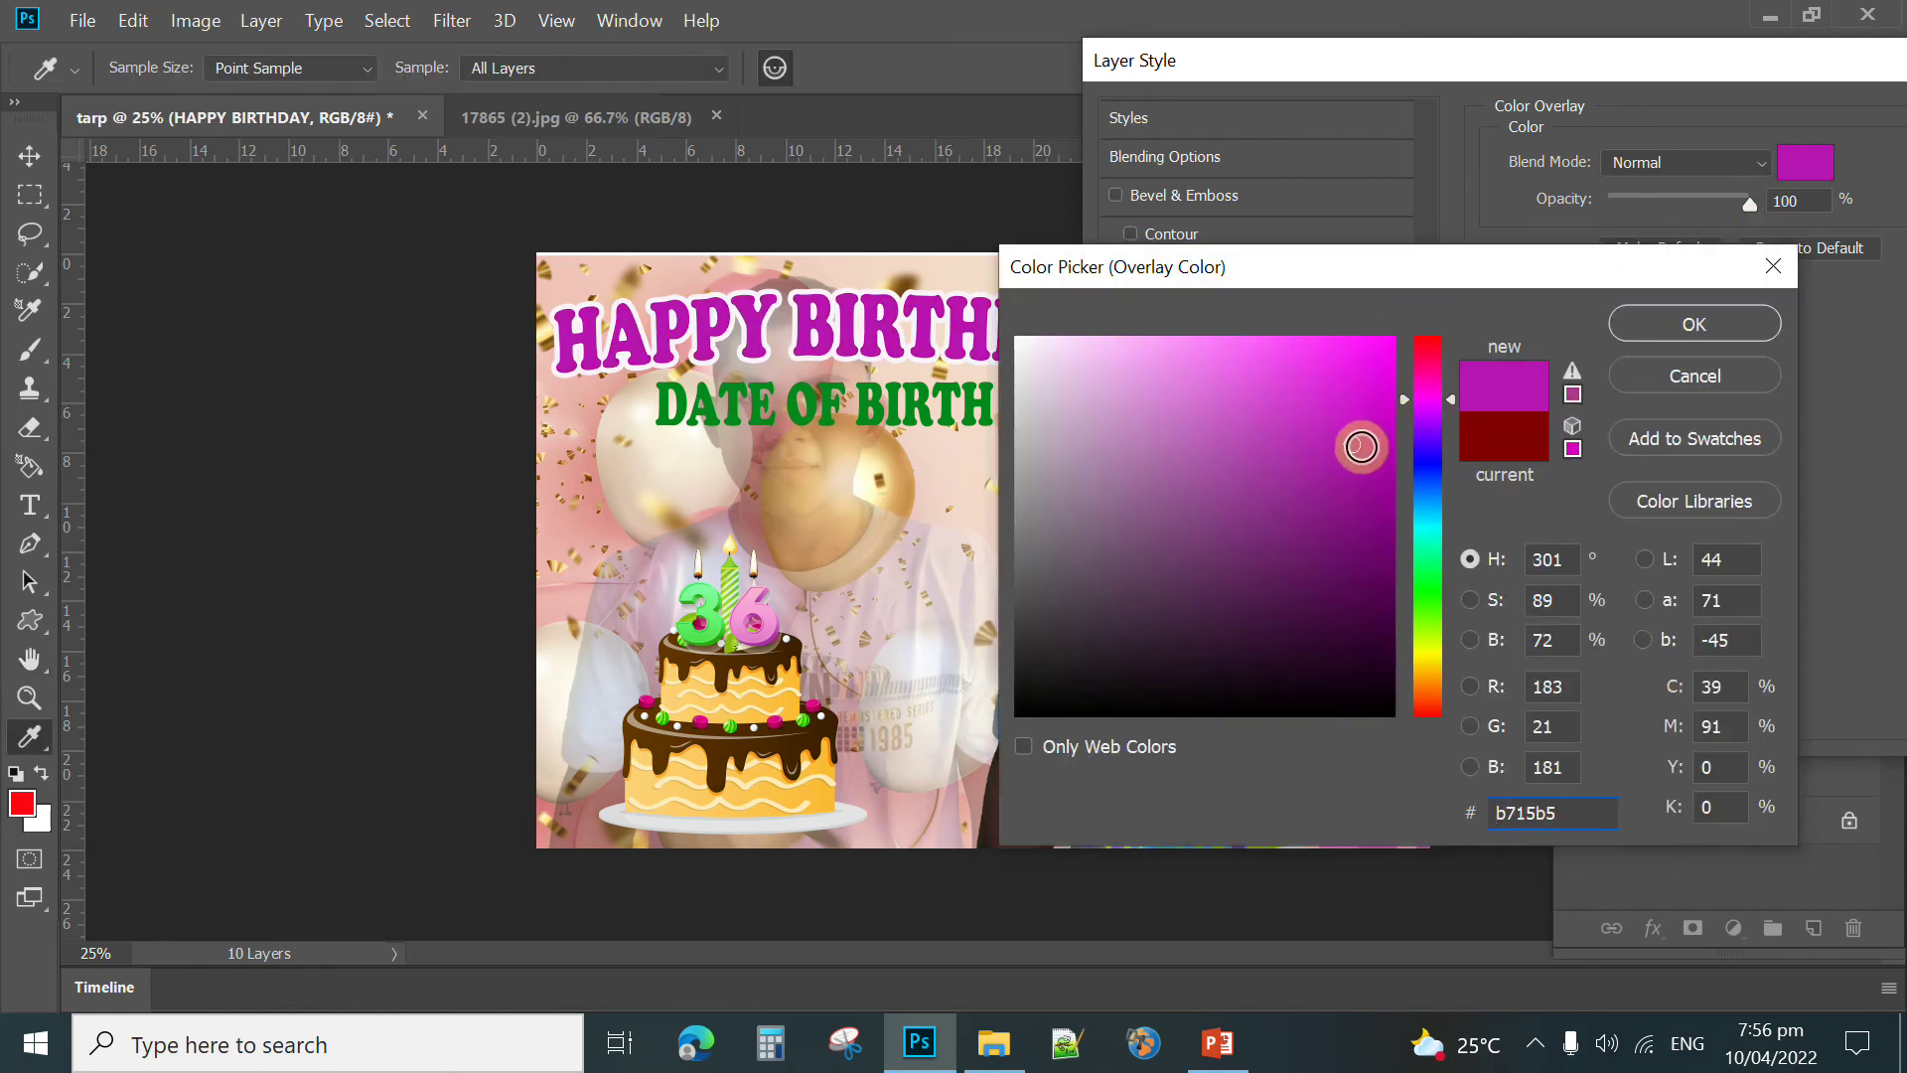
click(1355, 470)
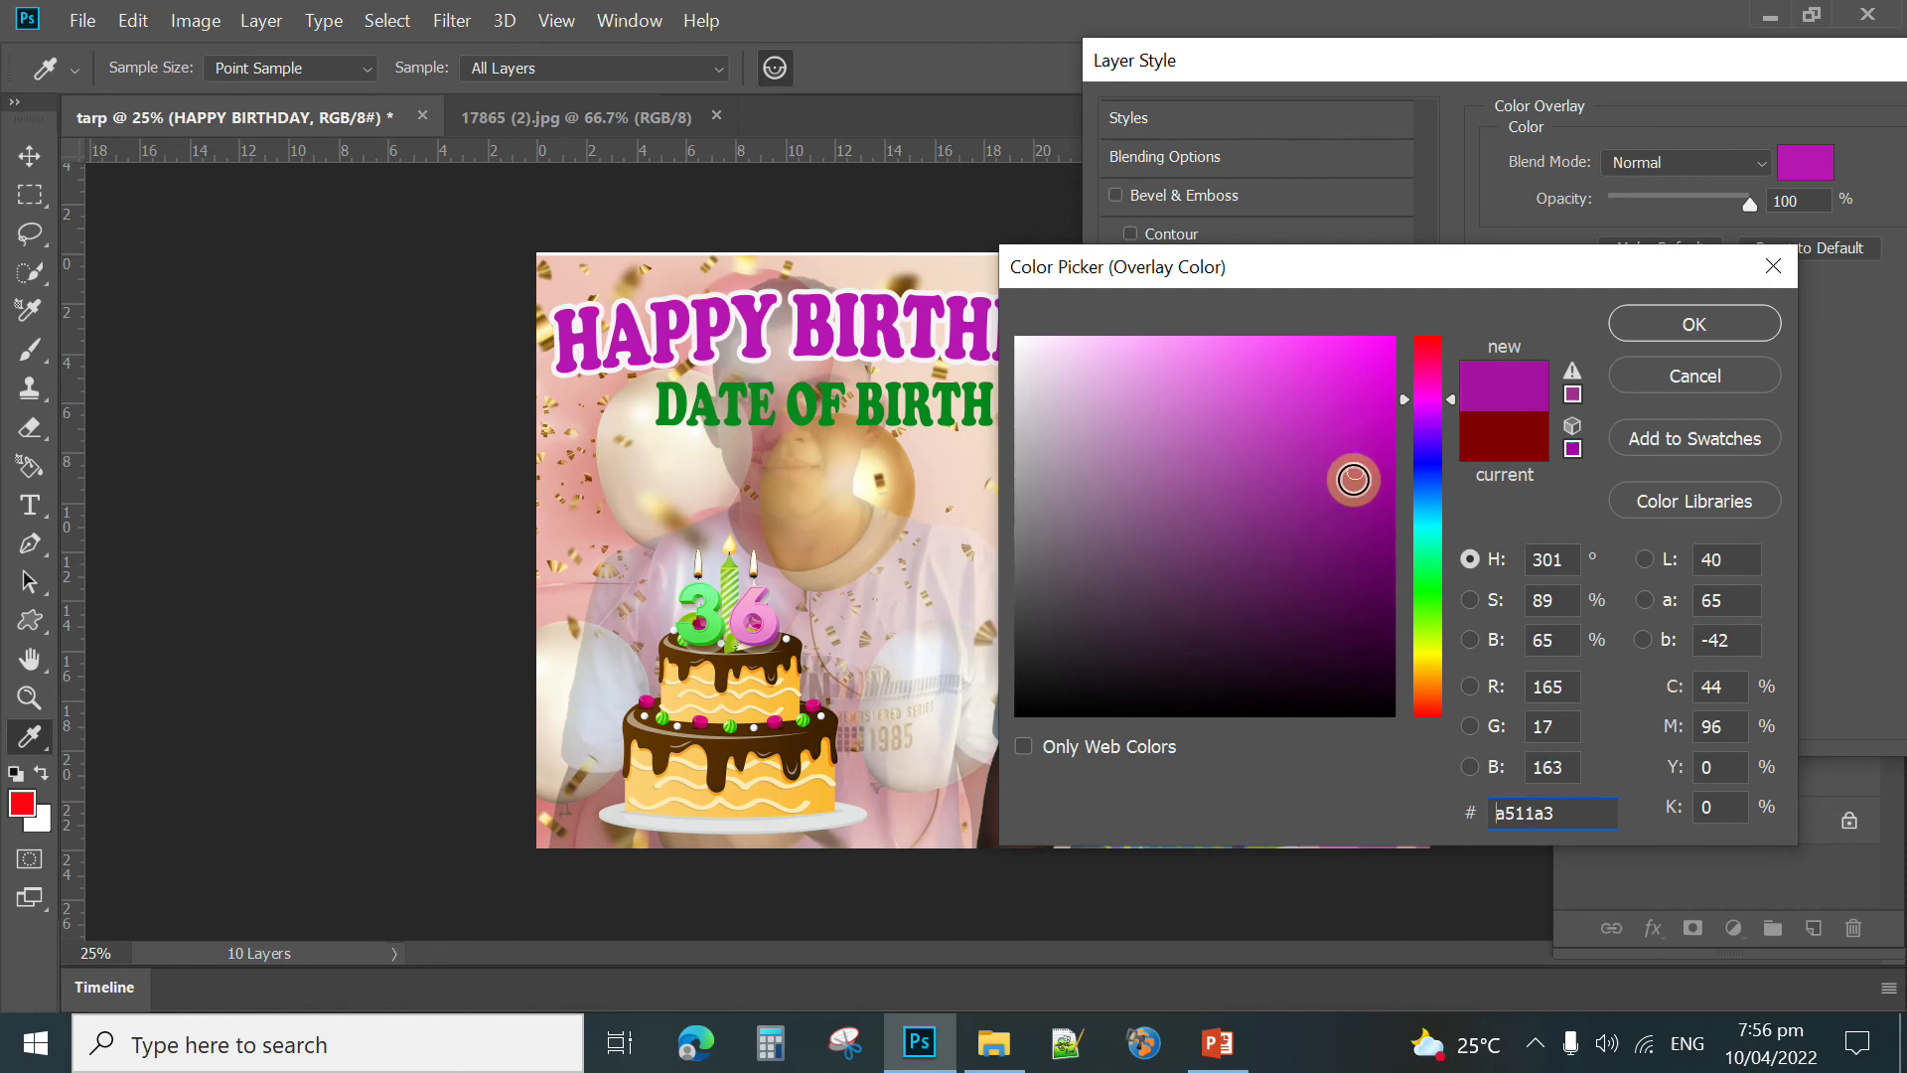
click(1625, 333)
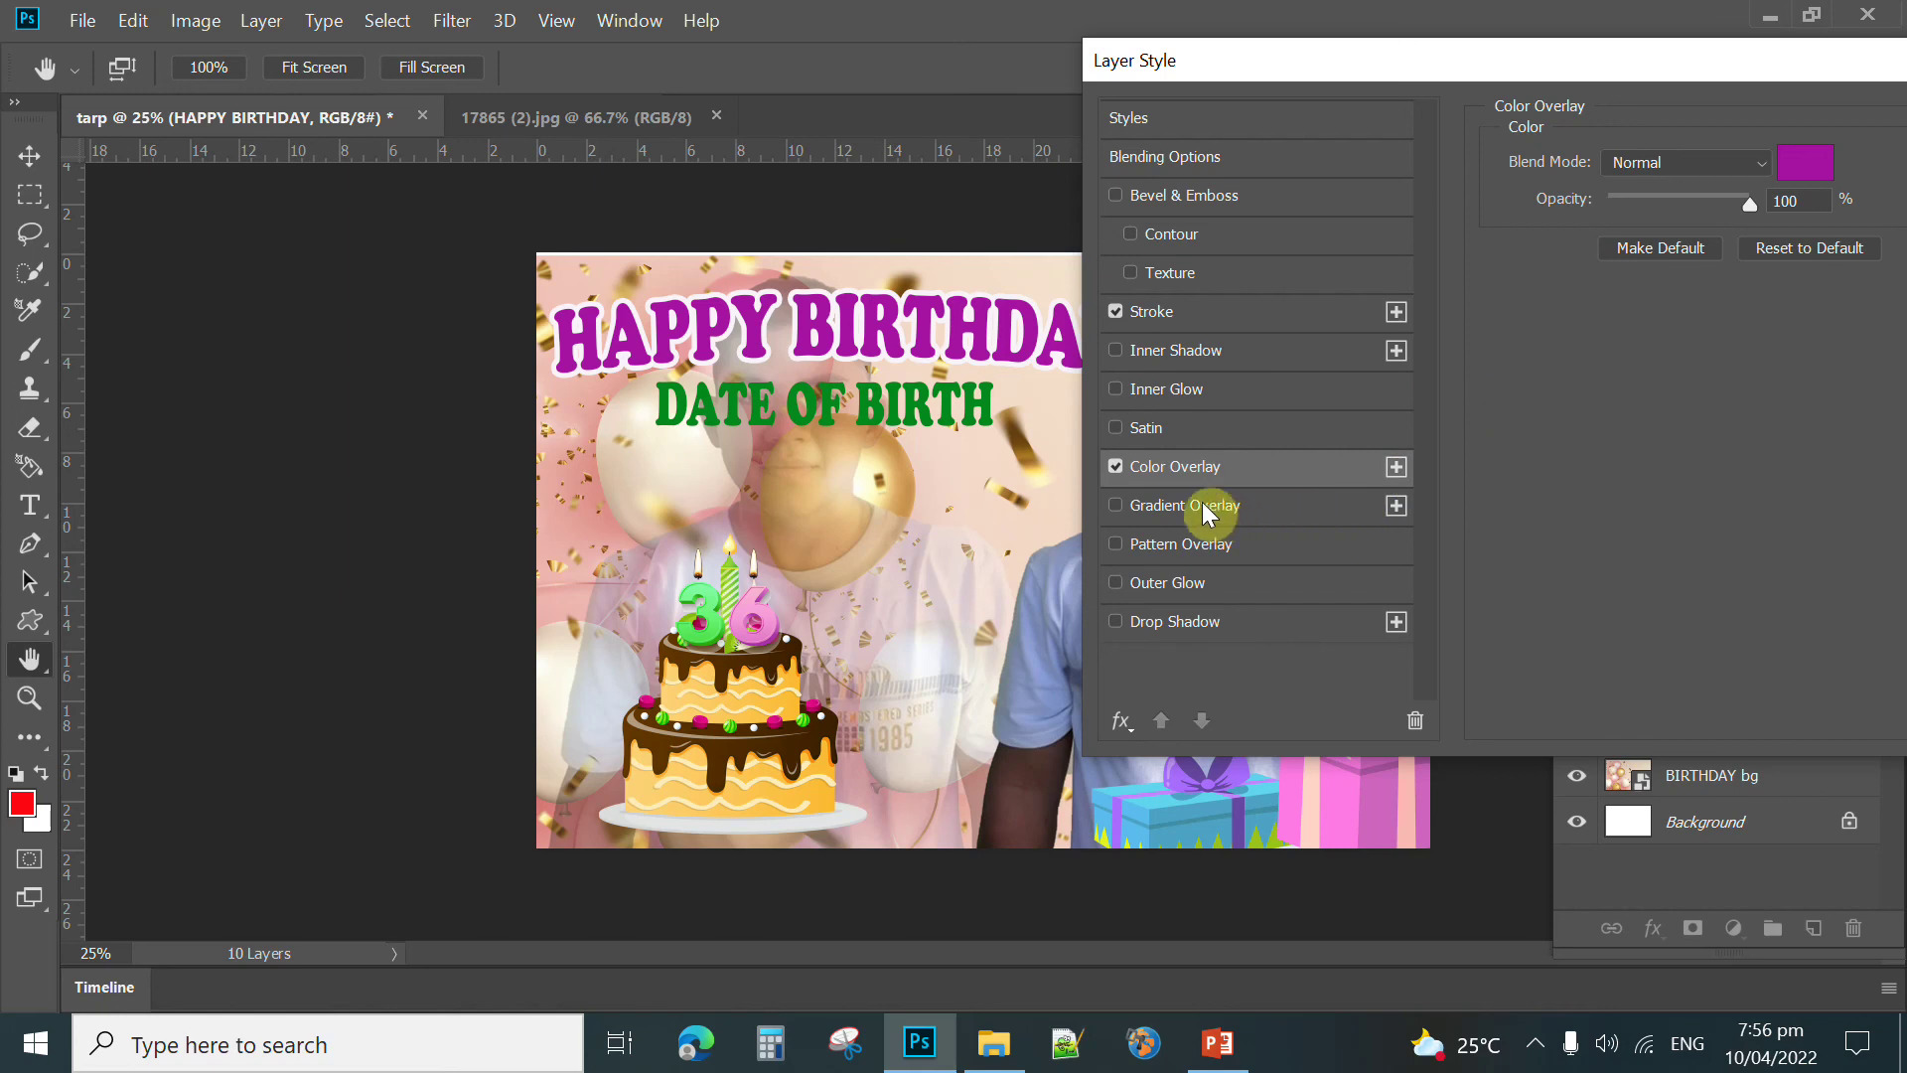
click(1115, 467)
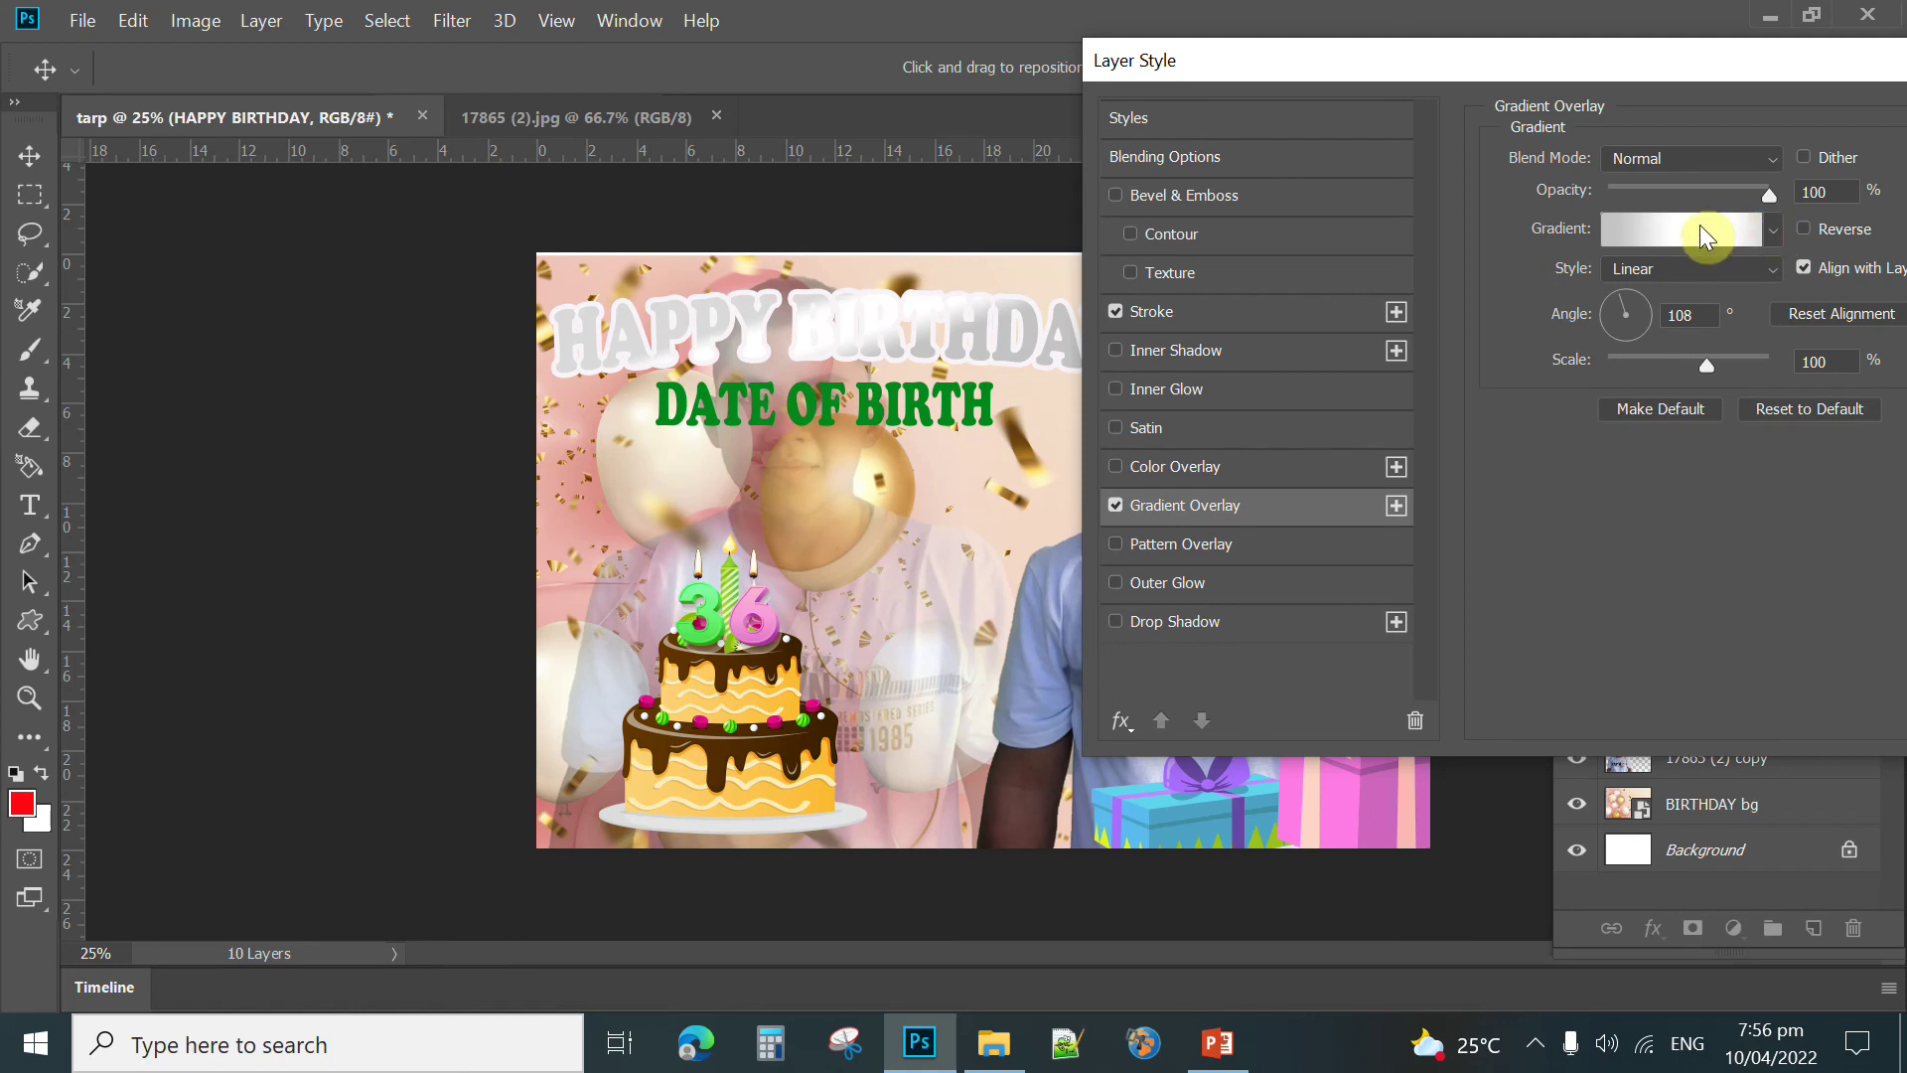
Step: Give the HAPPY BIRTHDAY heading a Gradient Overlay that uses the Spectrum preset
drag(1679, 65, 1570, 50)
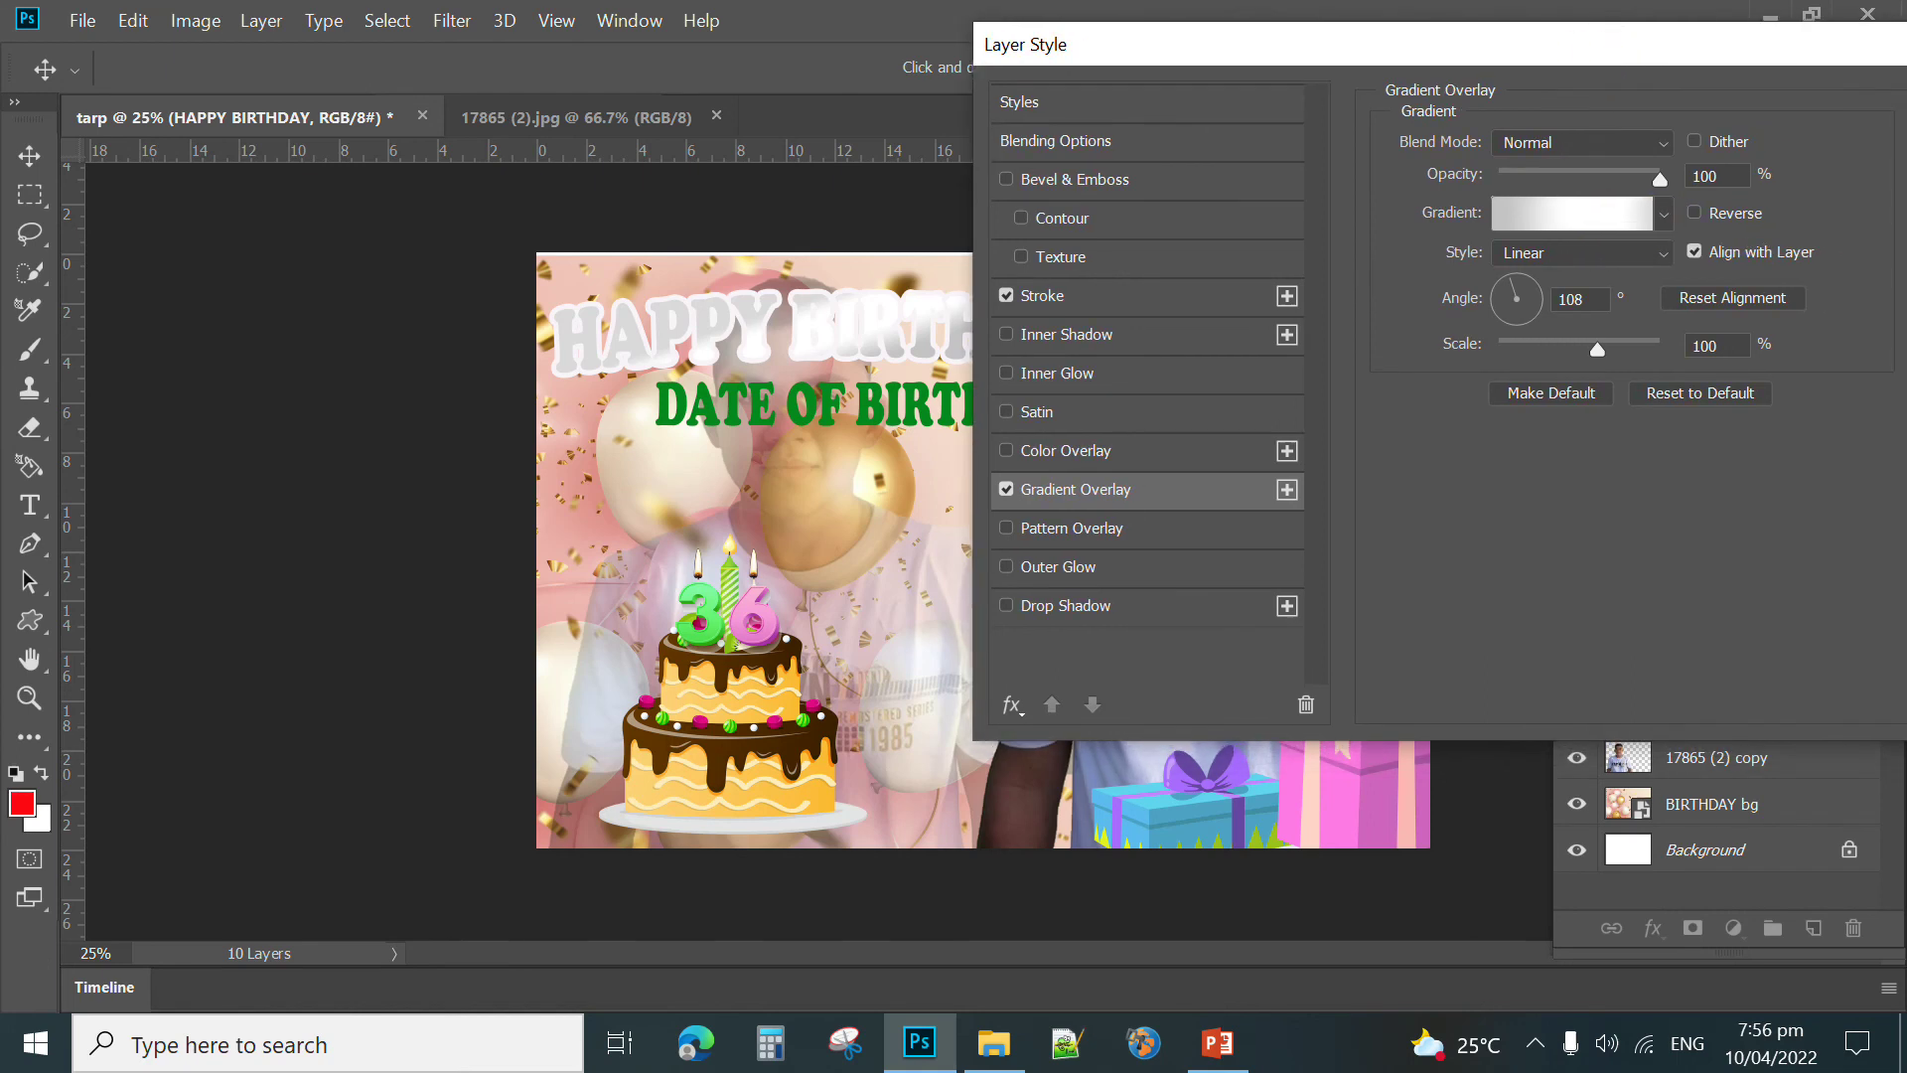
click(1579, 219)
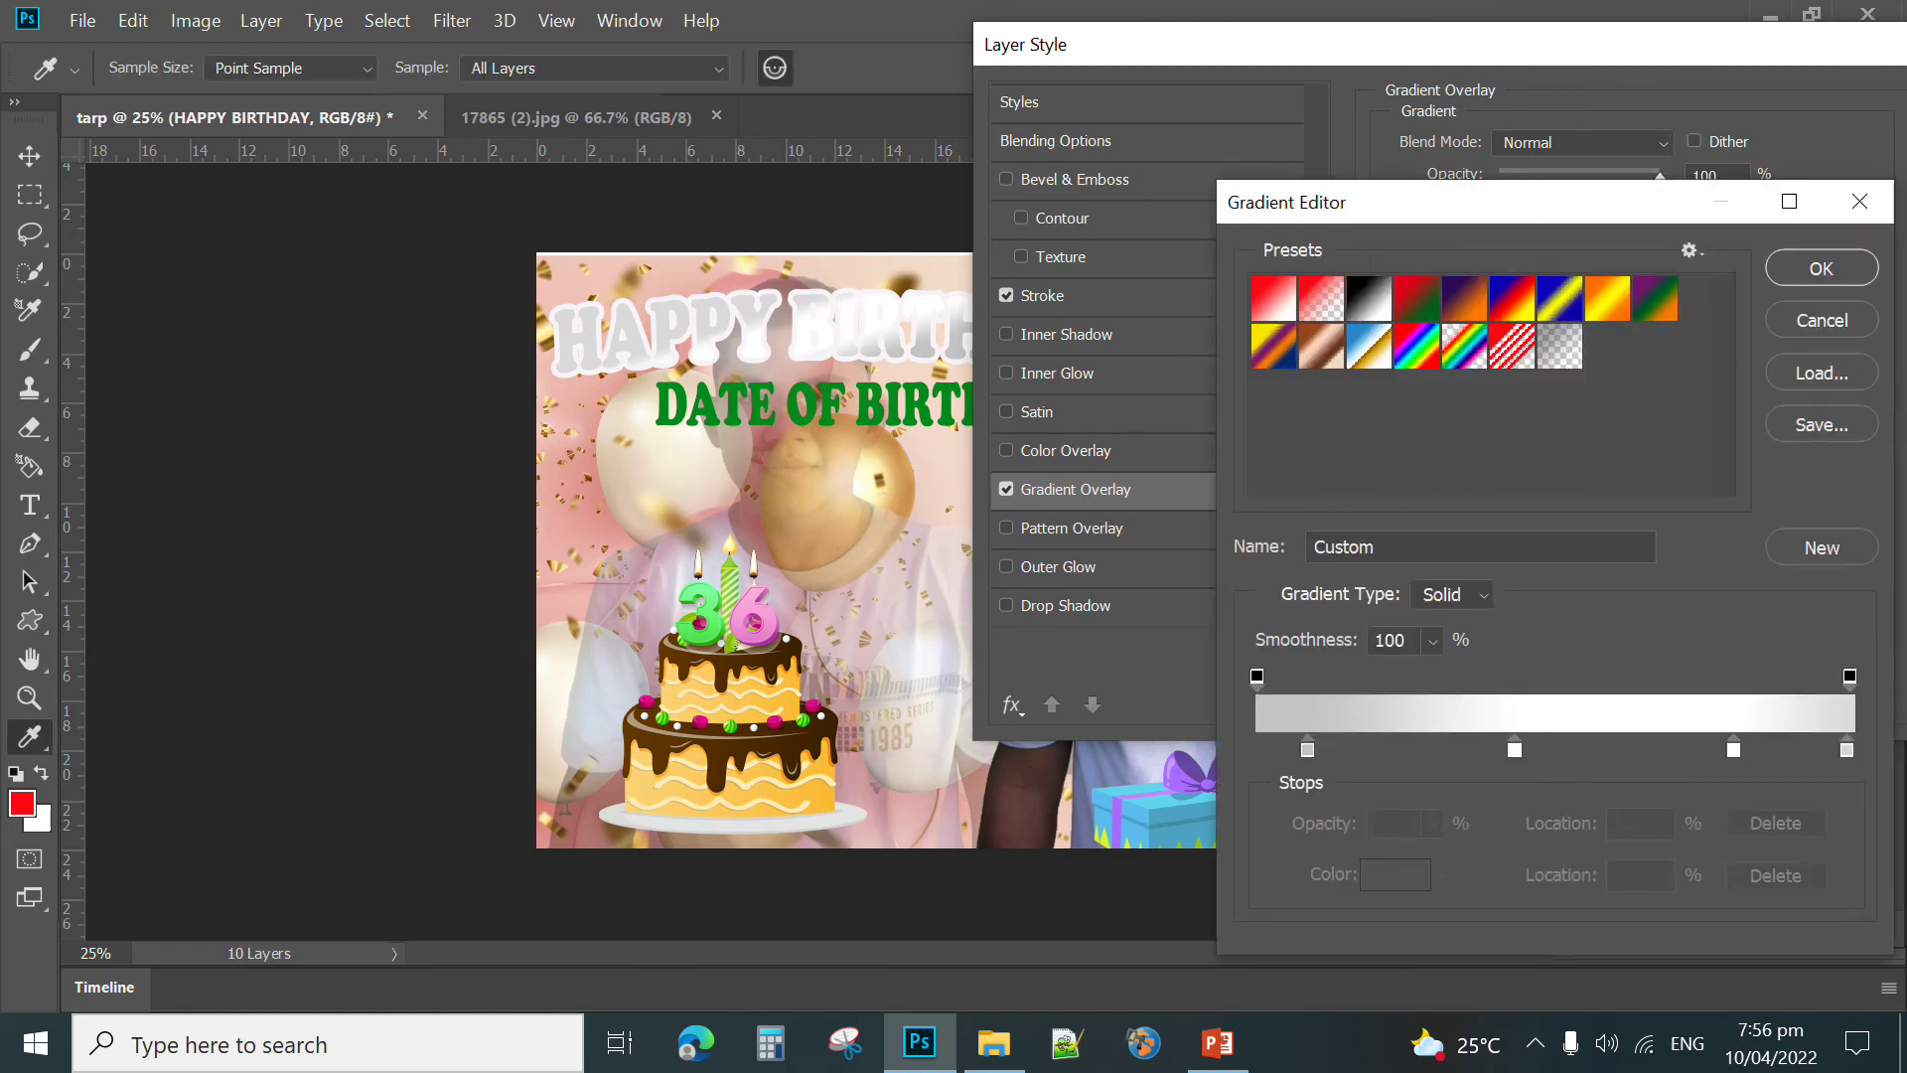
click(1608, 299)
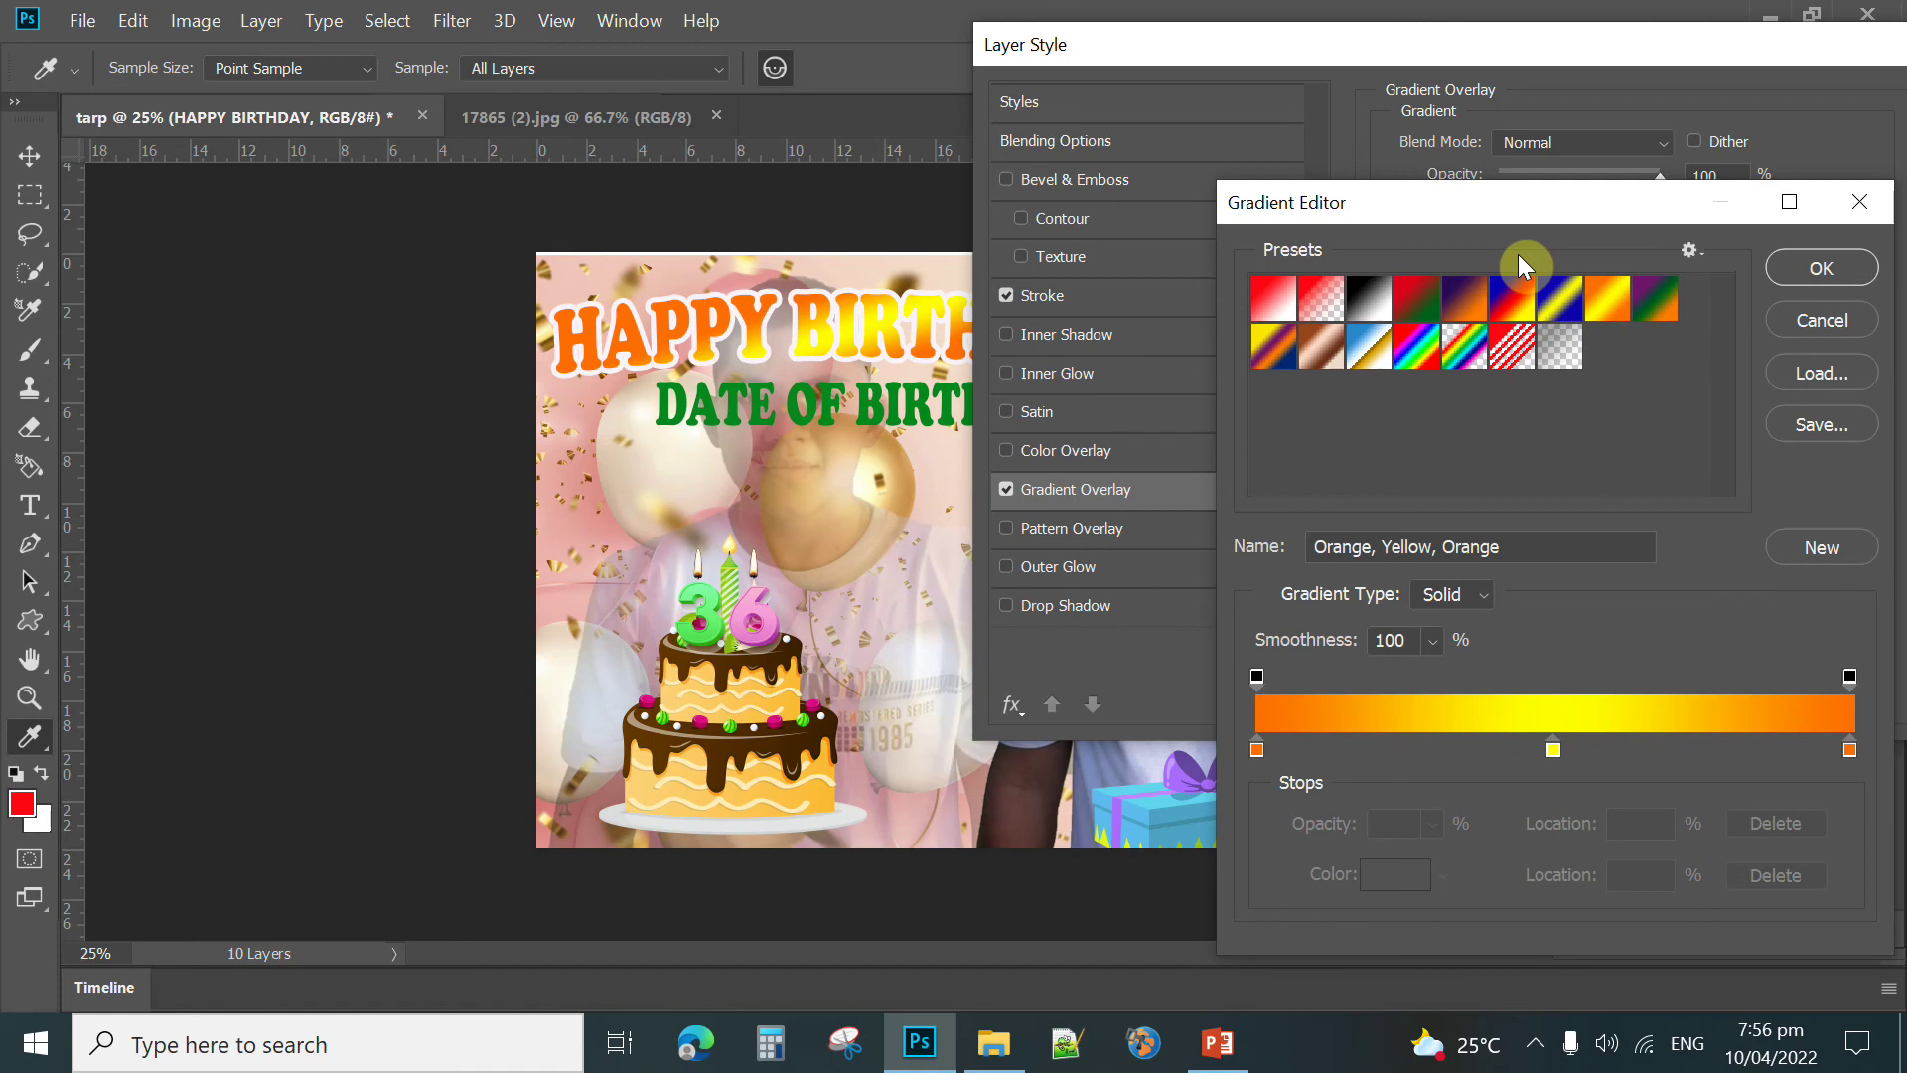
click(1415, 347)
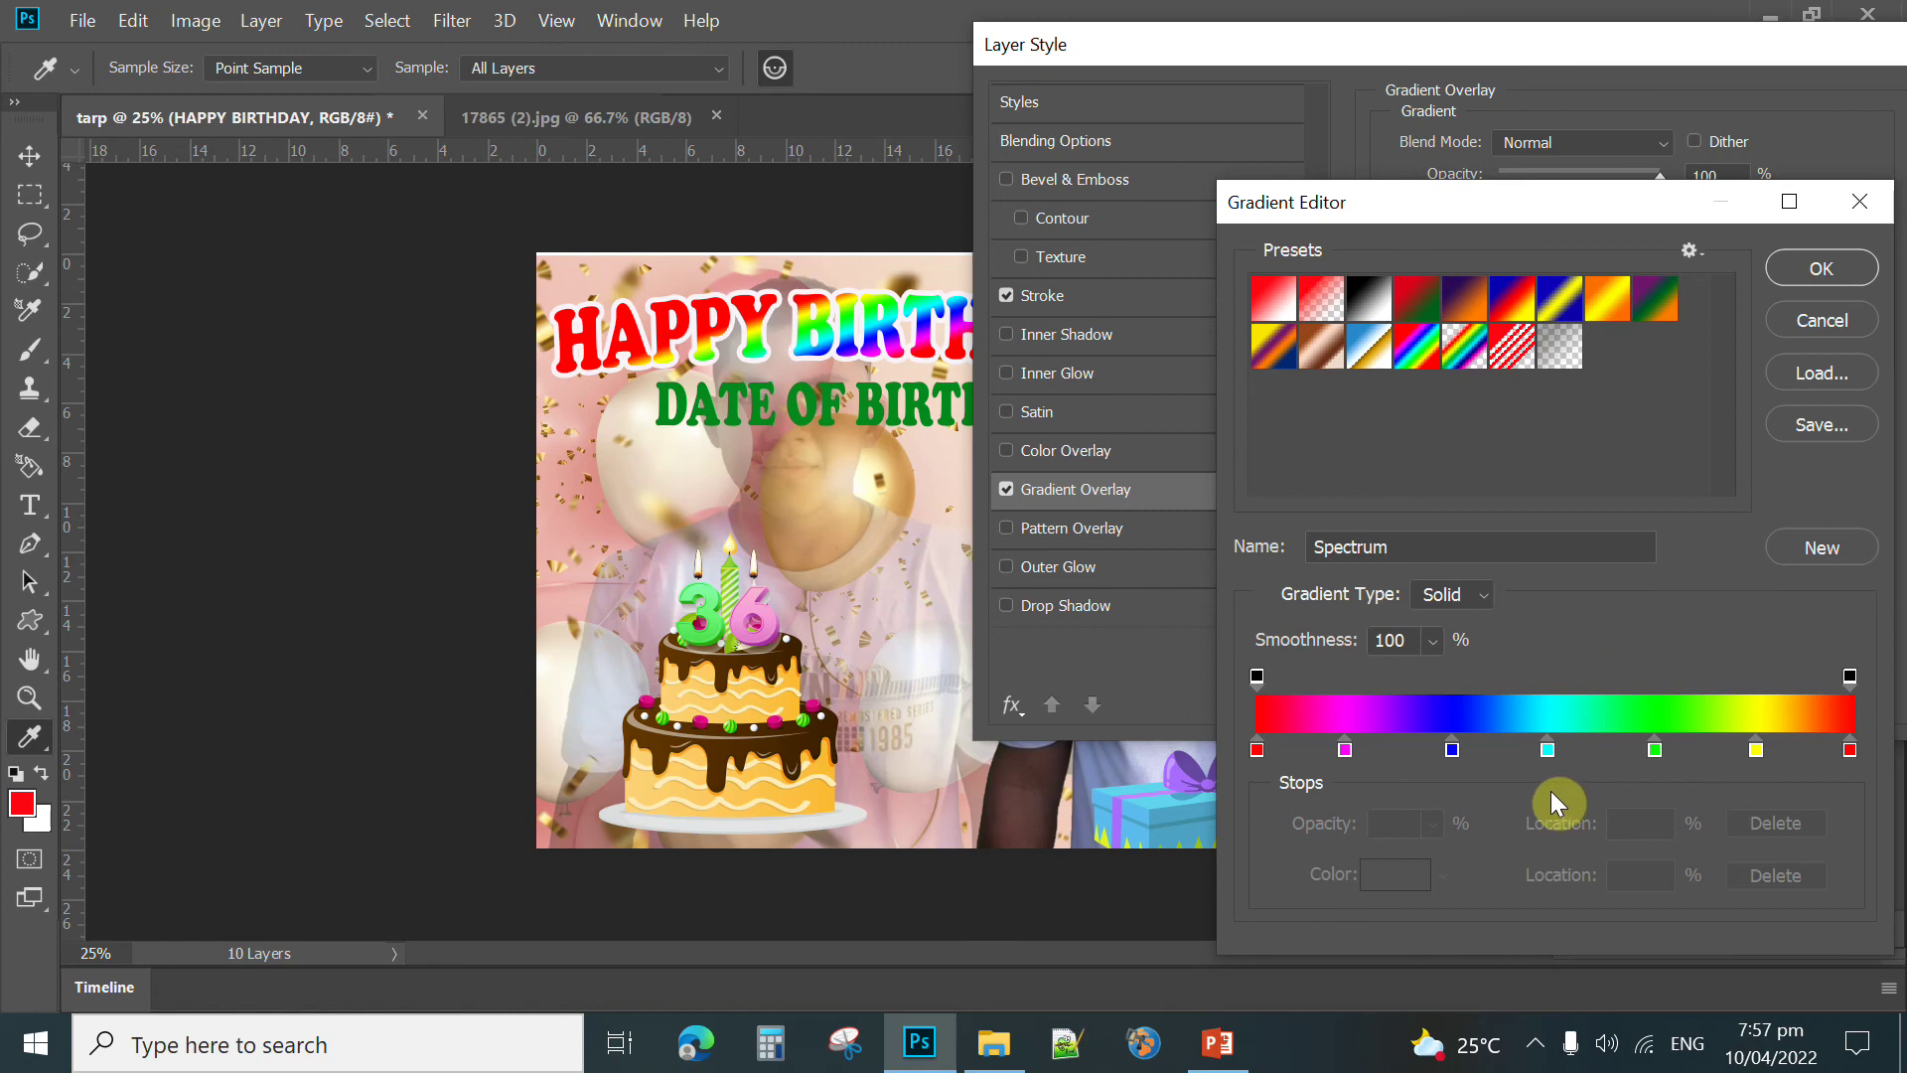
Step: Delete the blue and cyan color stops from the heading's gradient and apply the layer style
click(1453, 750)
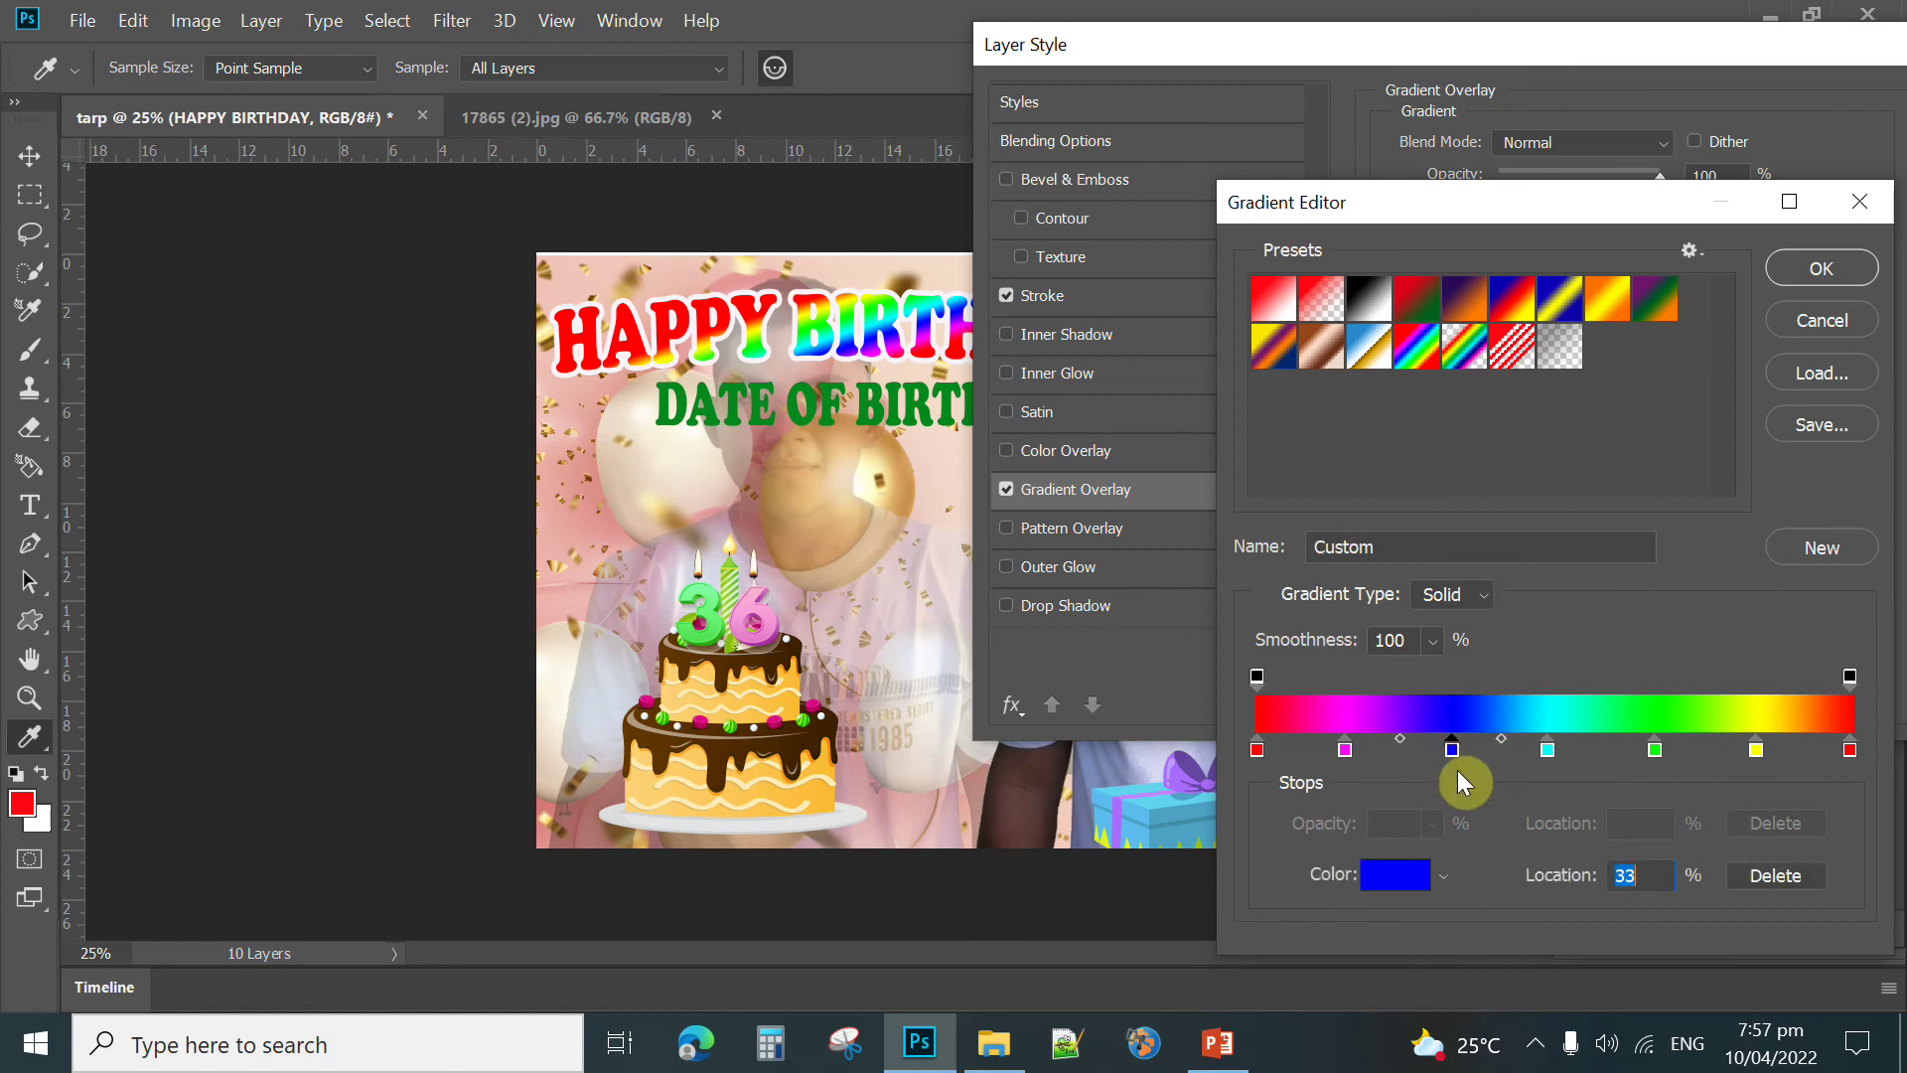
click(1754, 876)
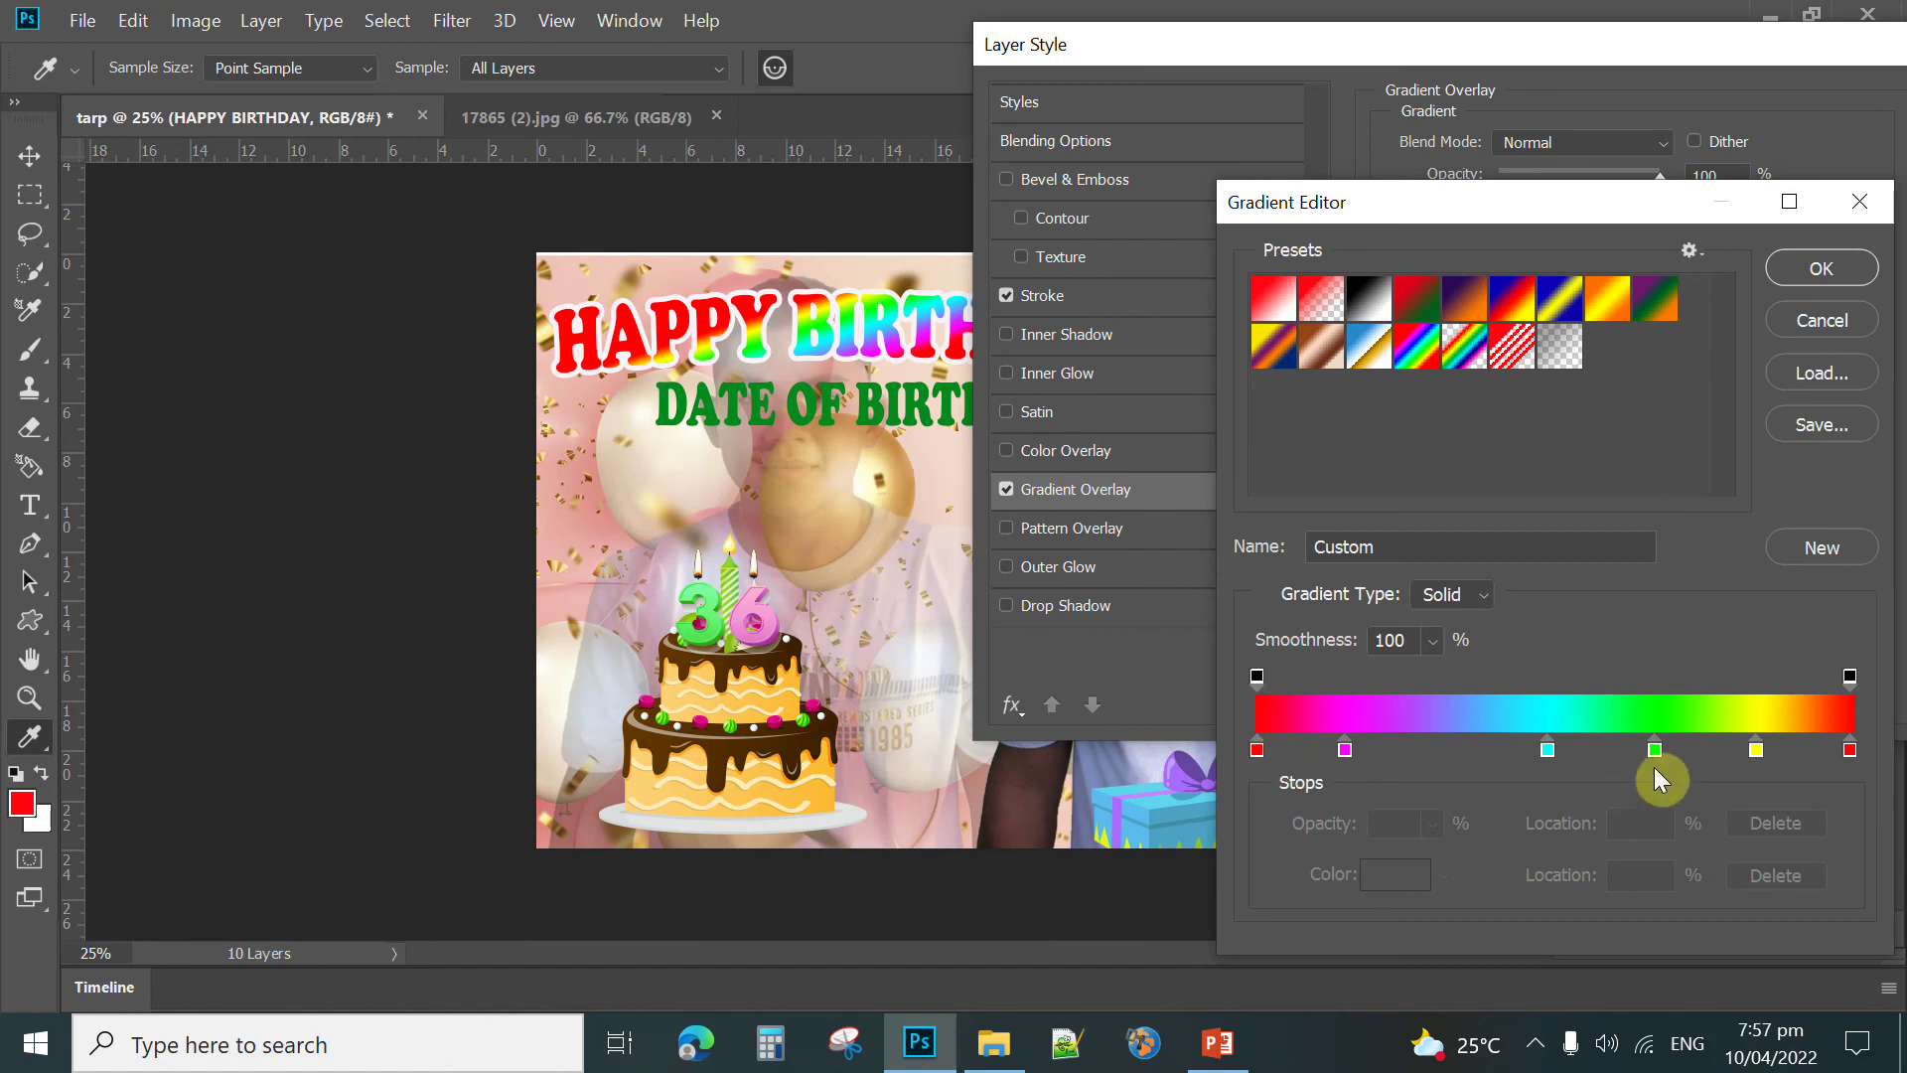
click(1754, 748)
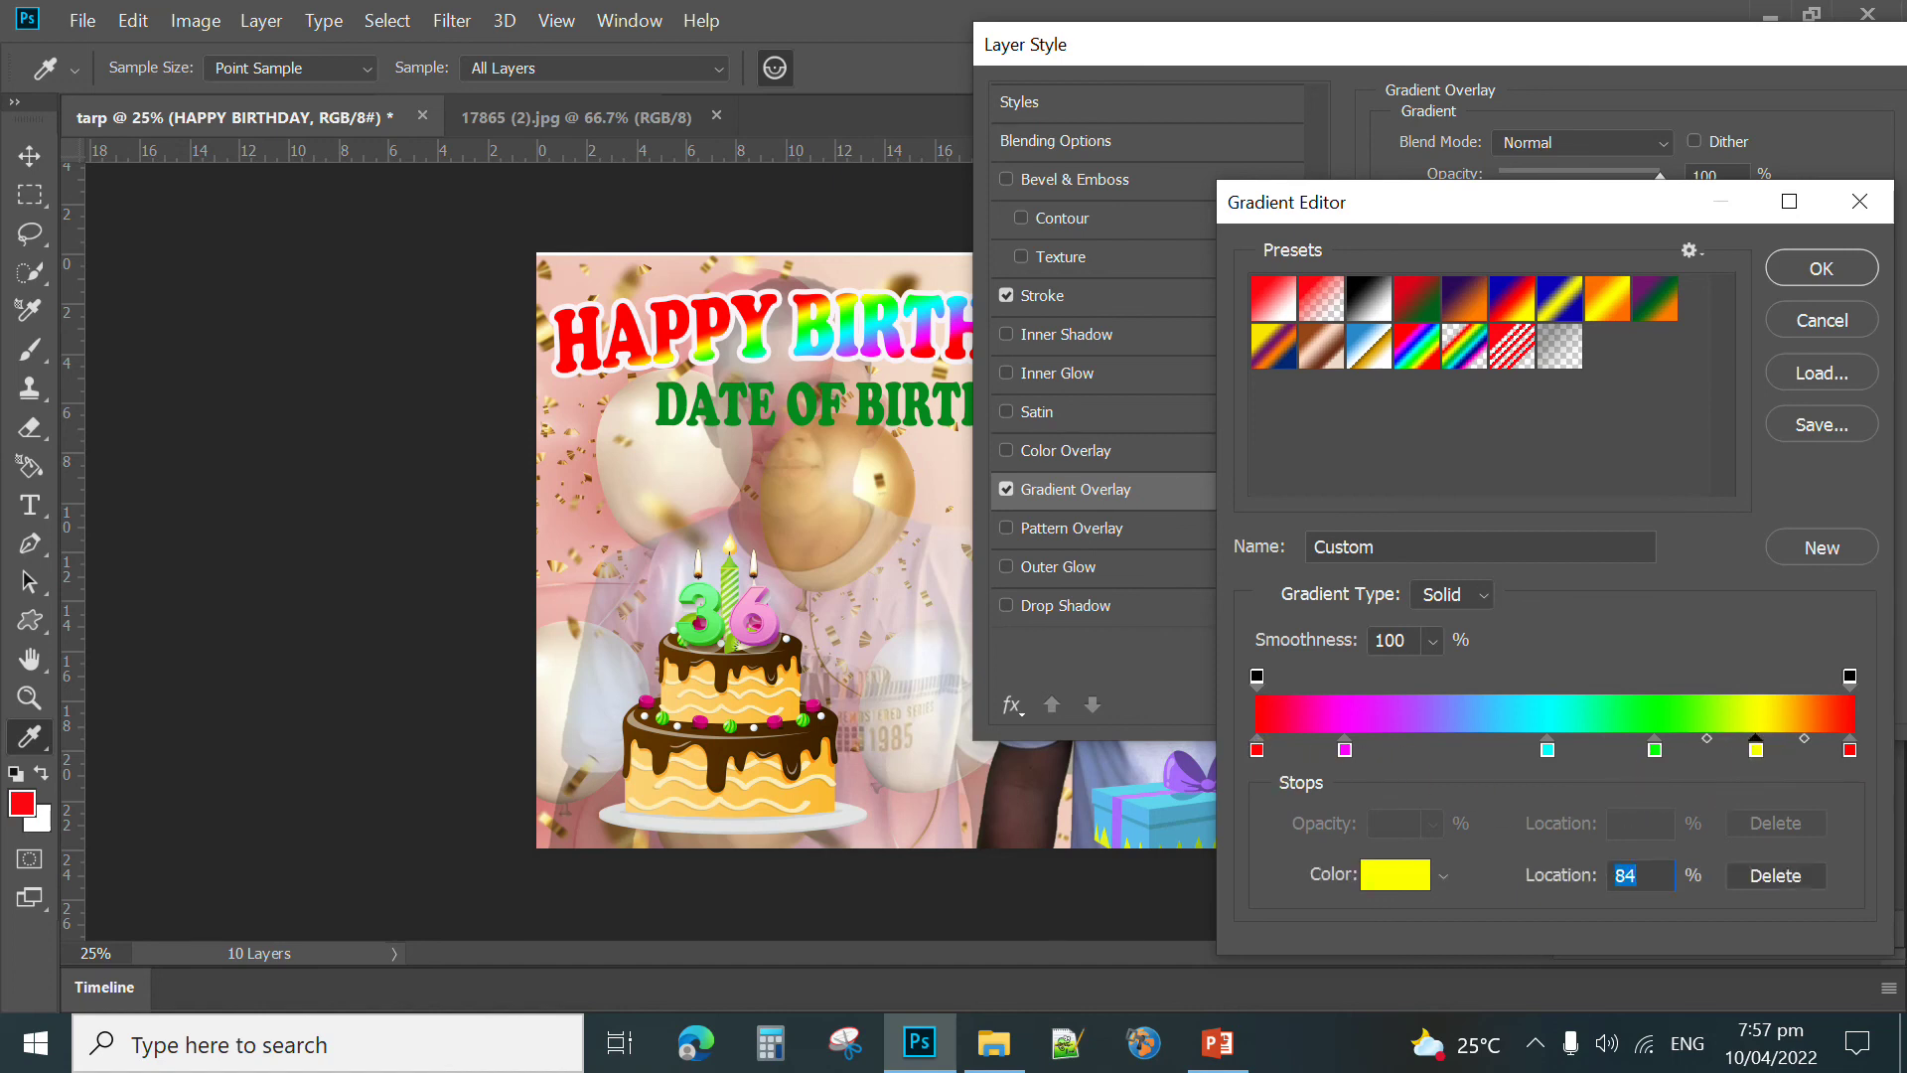
click(1550, 751)
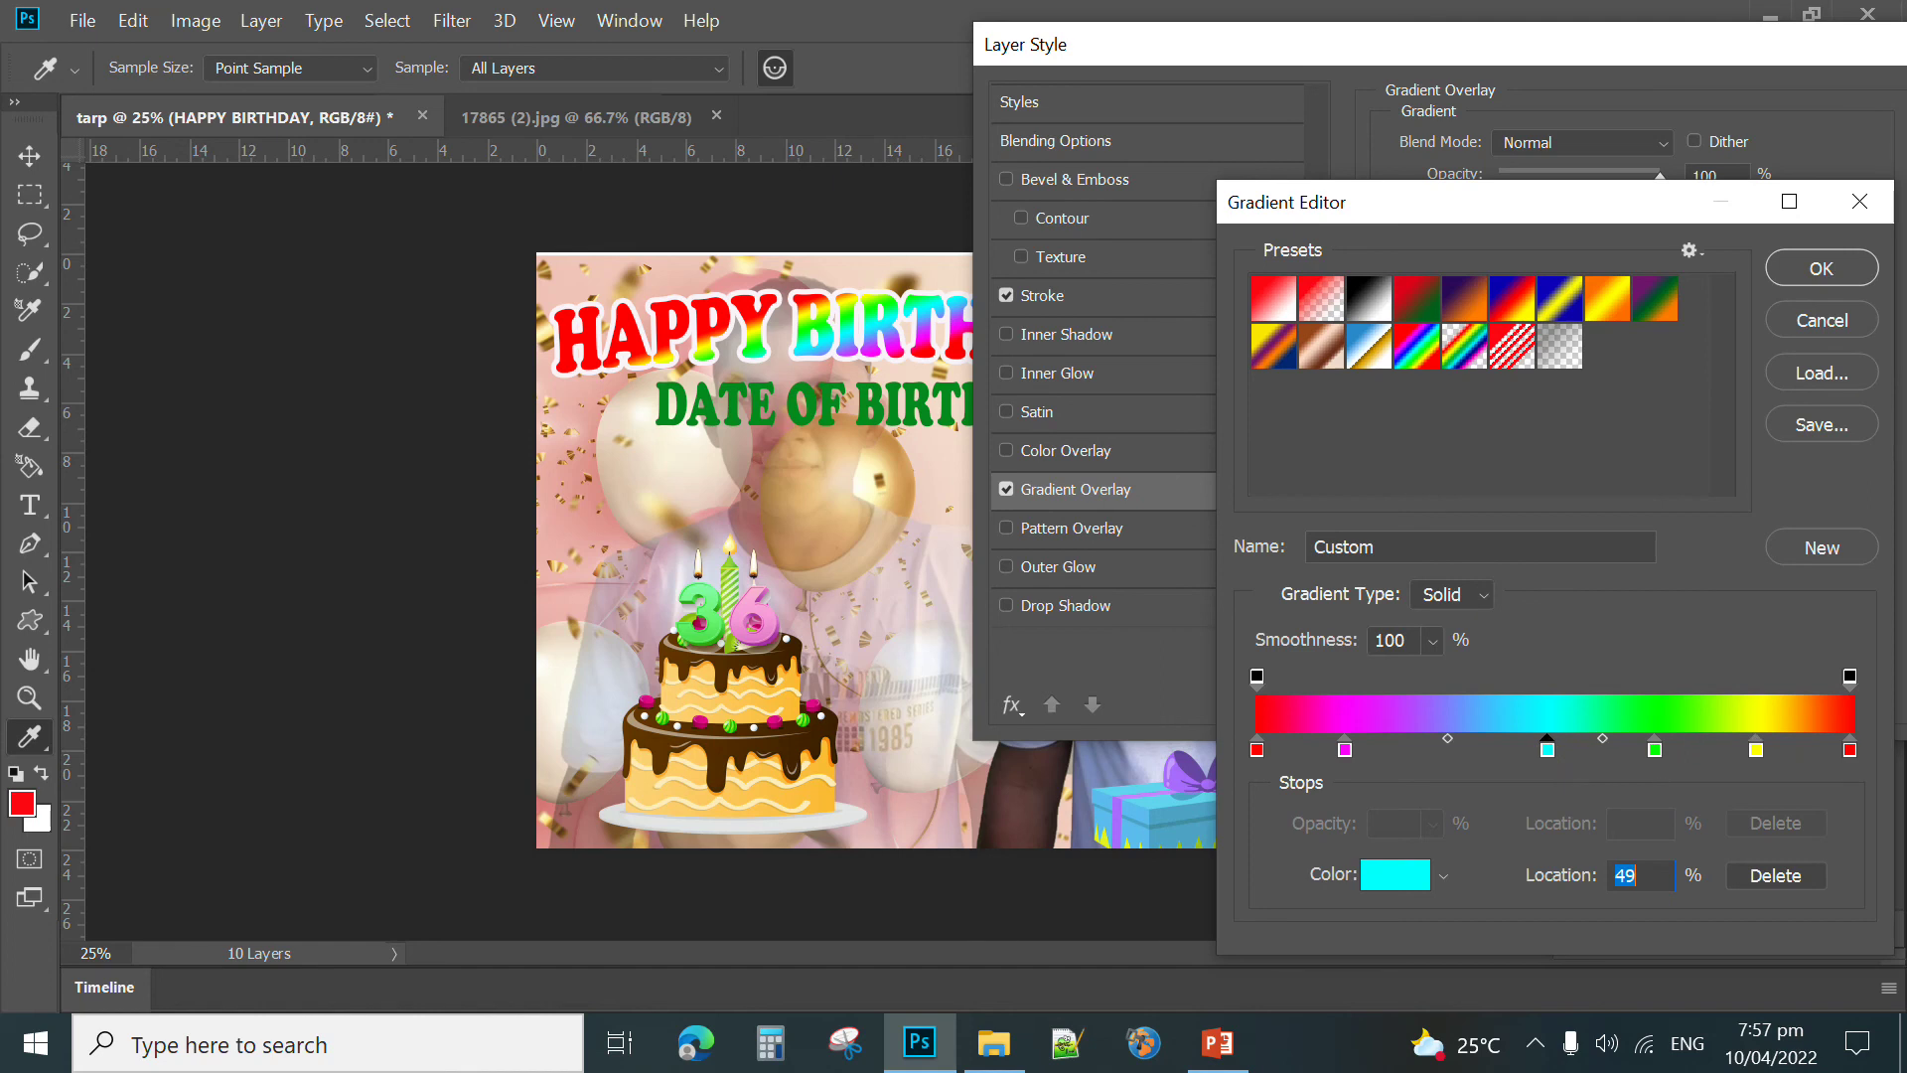
click(1787, 874)
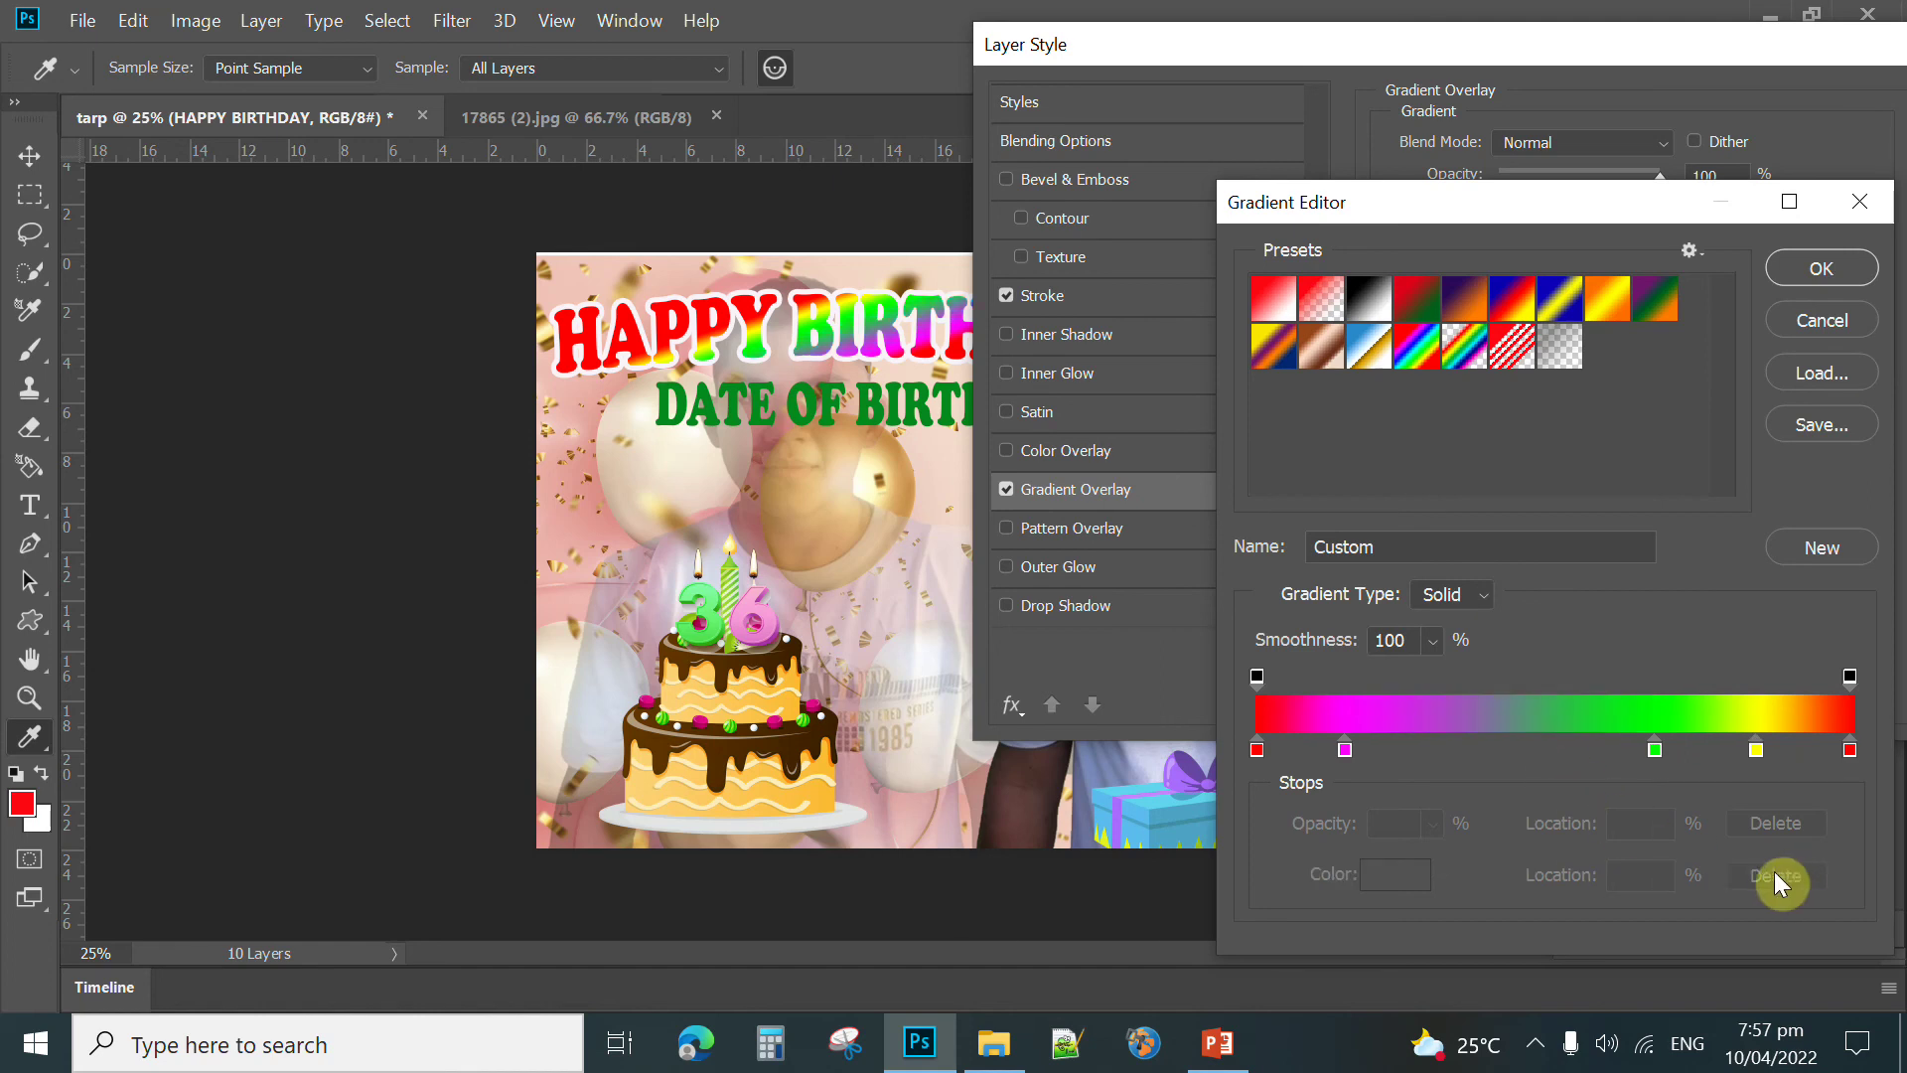
drag(1423, 200, 1357, 271)
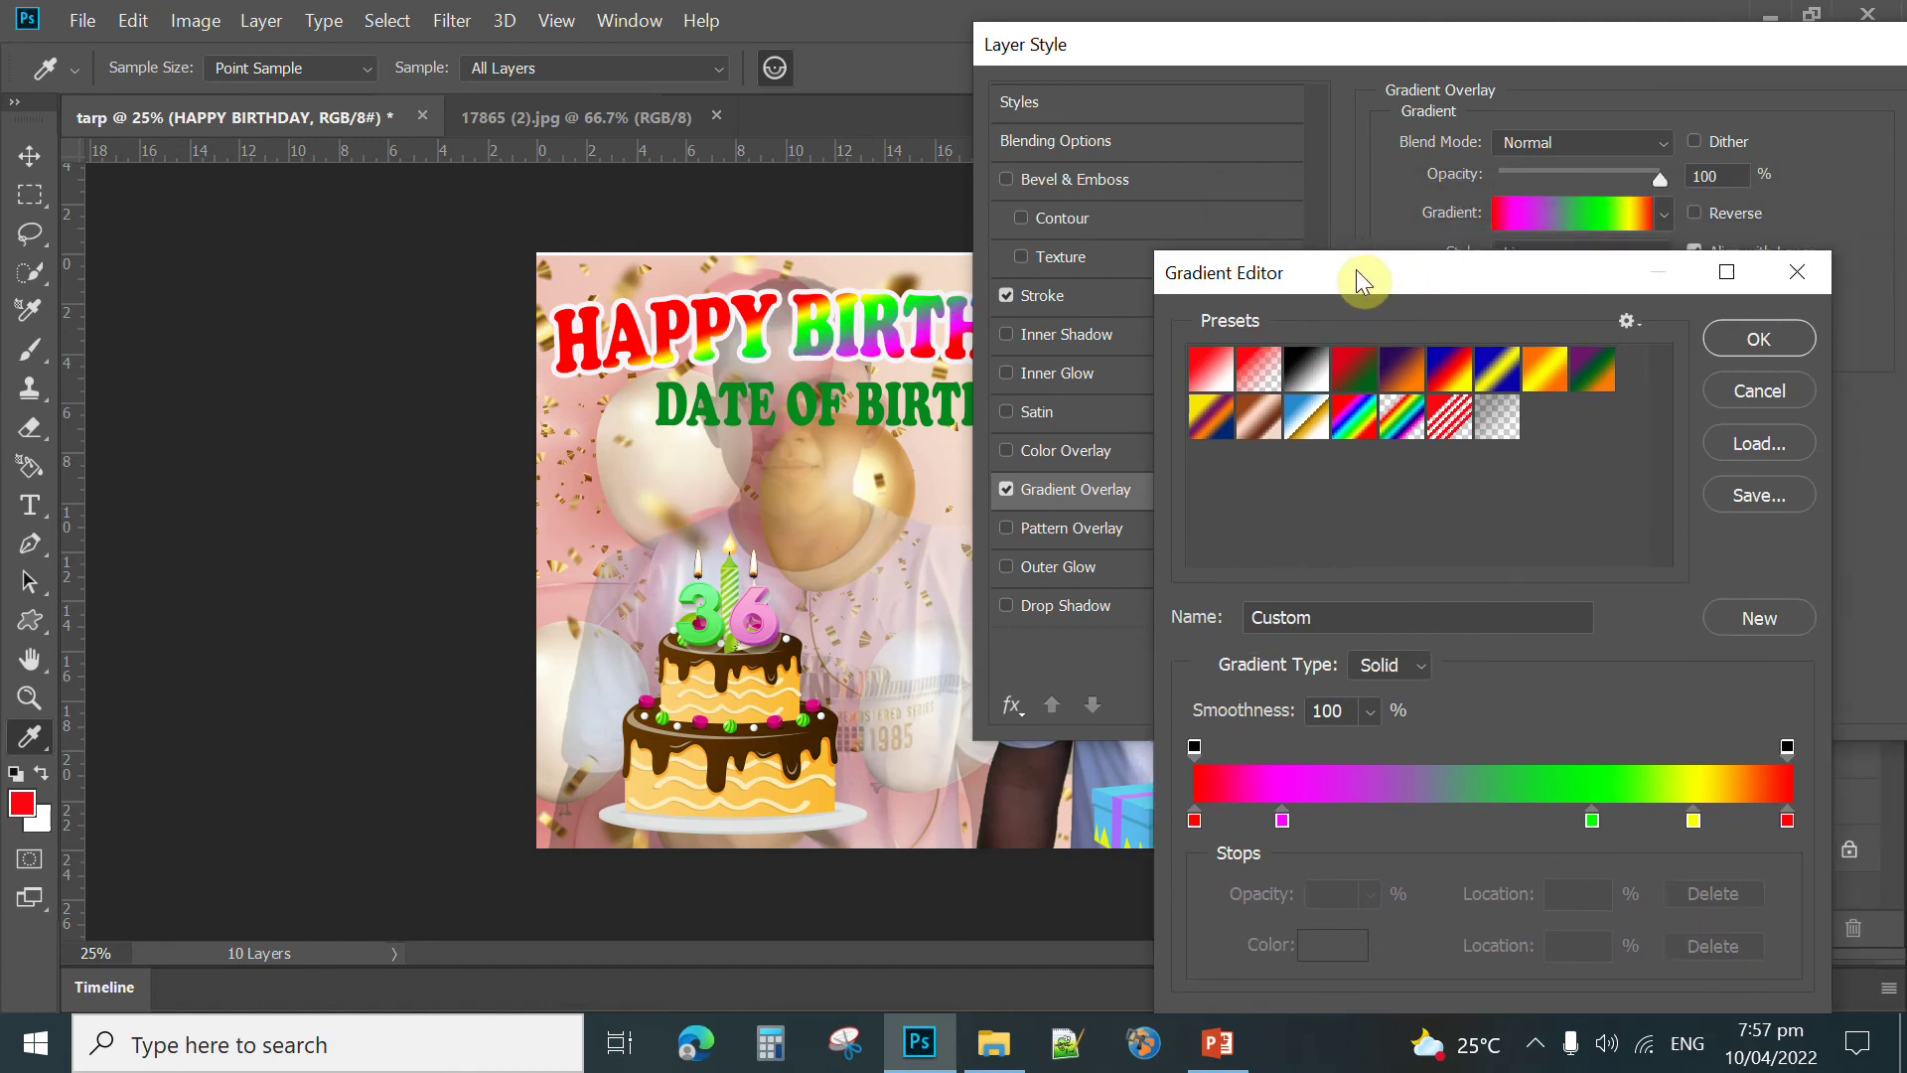
click(1756, 342)
drag(1658, 48, 1433, 94)
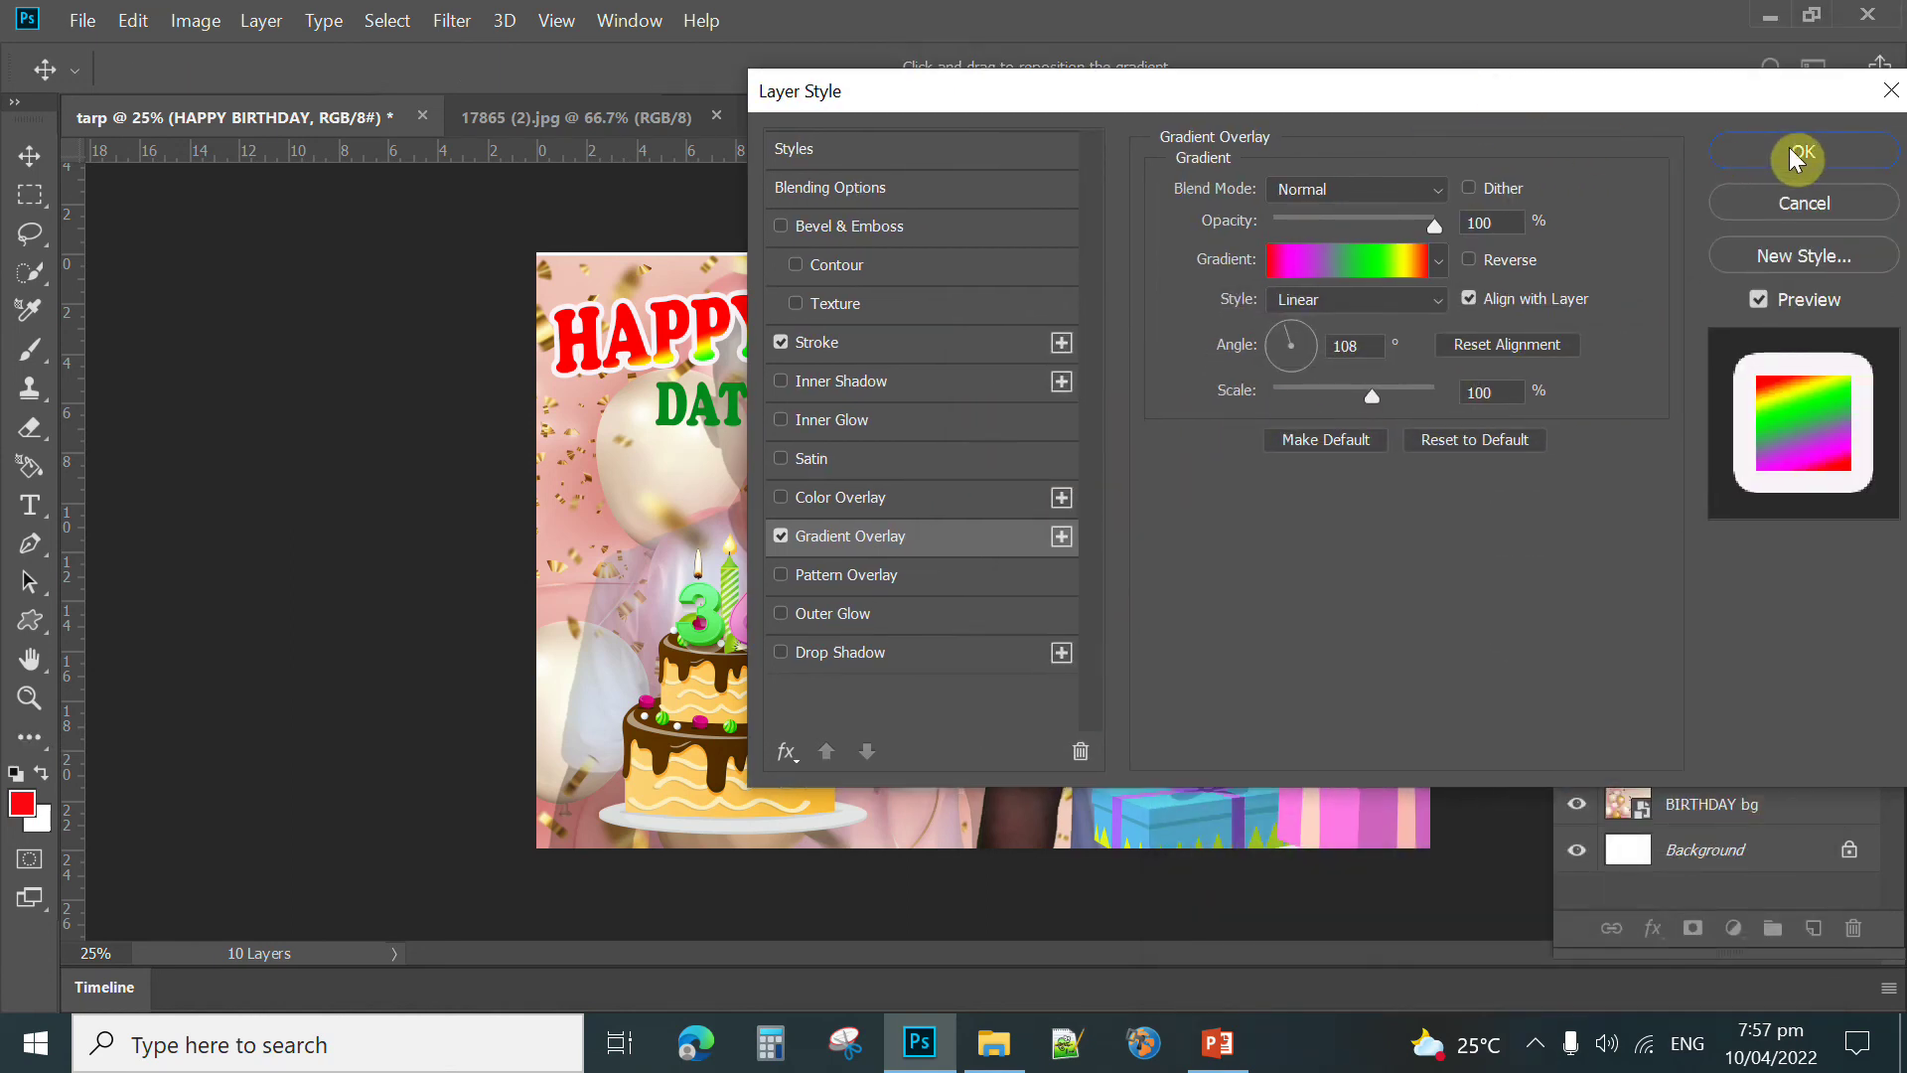
click(1790, 149)
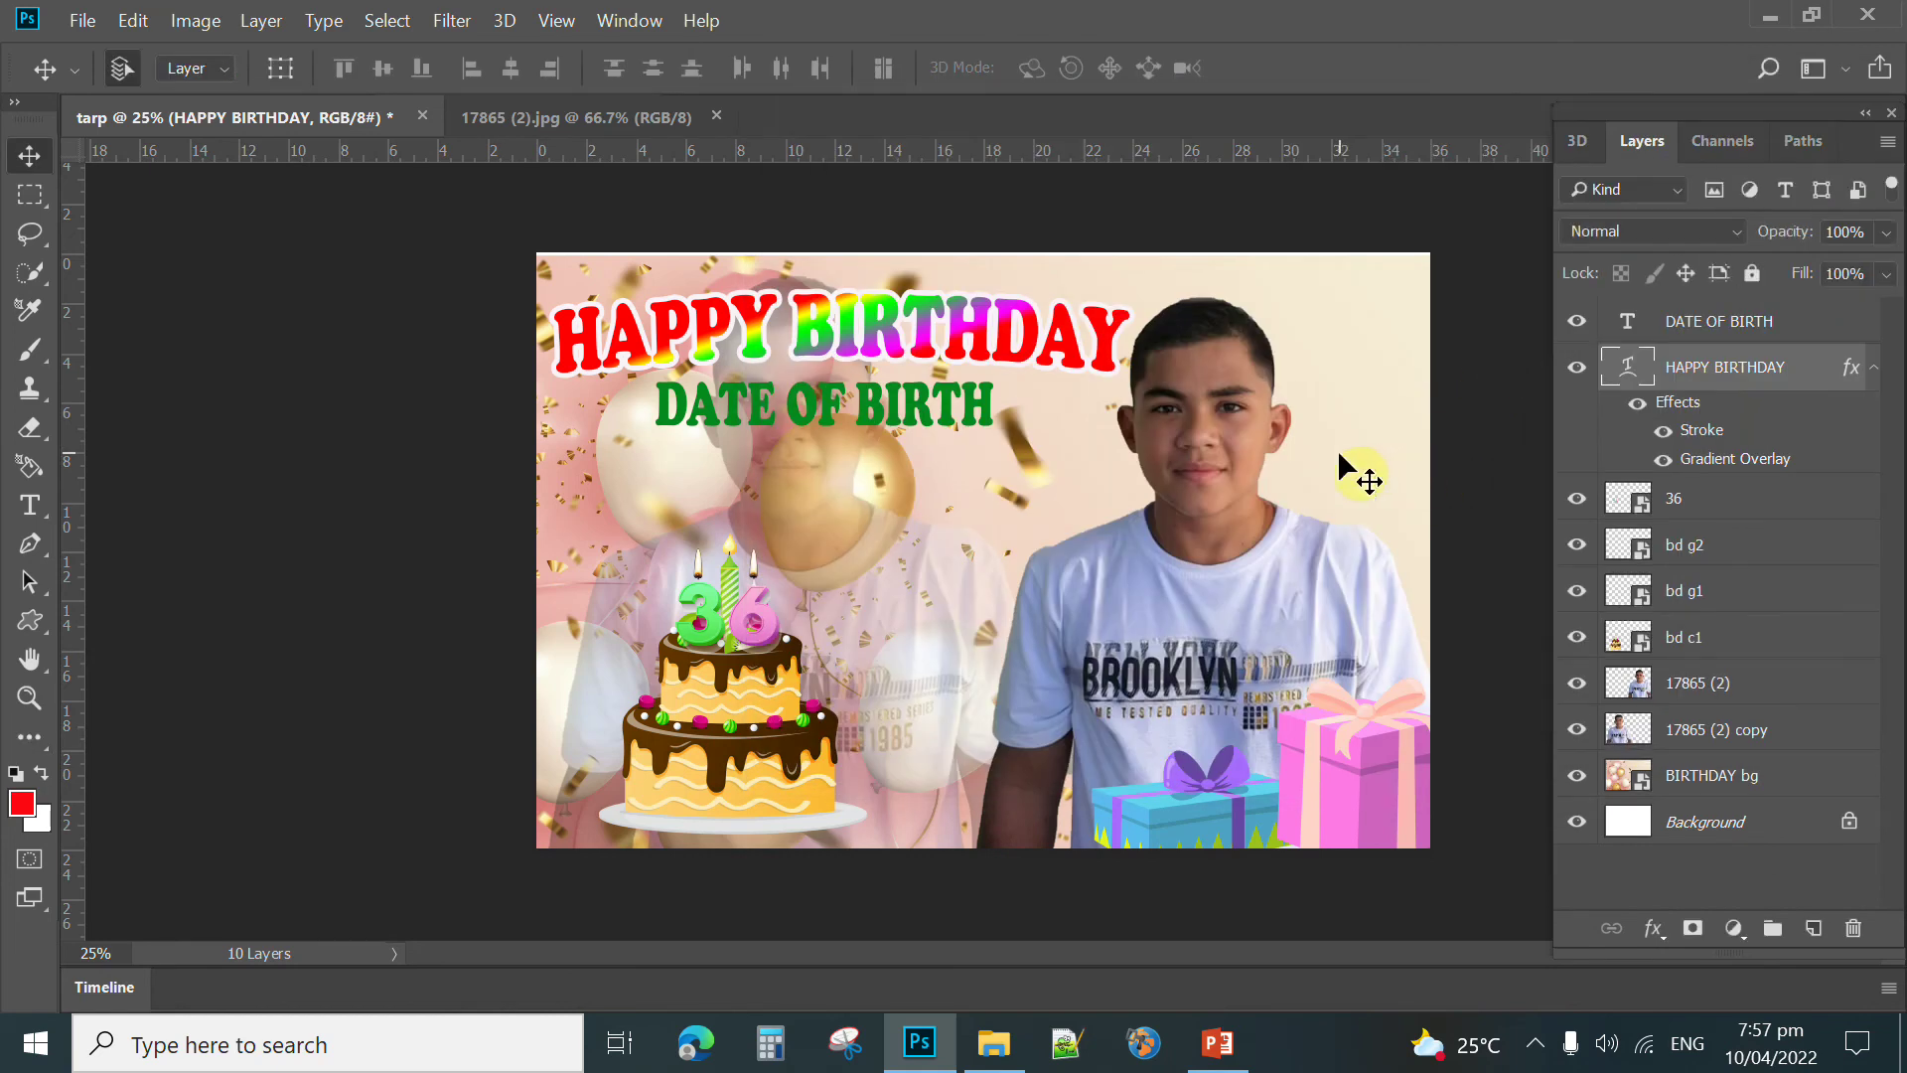
Step: Add a 21 px near-white outside Stroke to the DATE OF BIRTH text layer
click(980, 413)
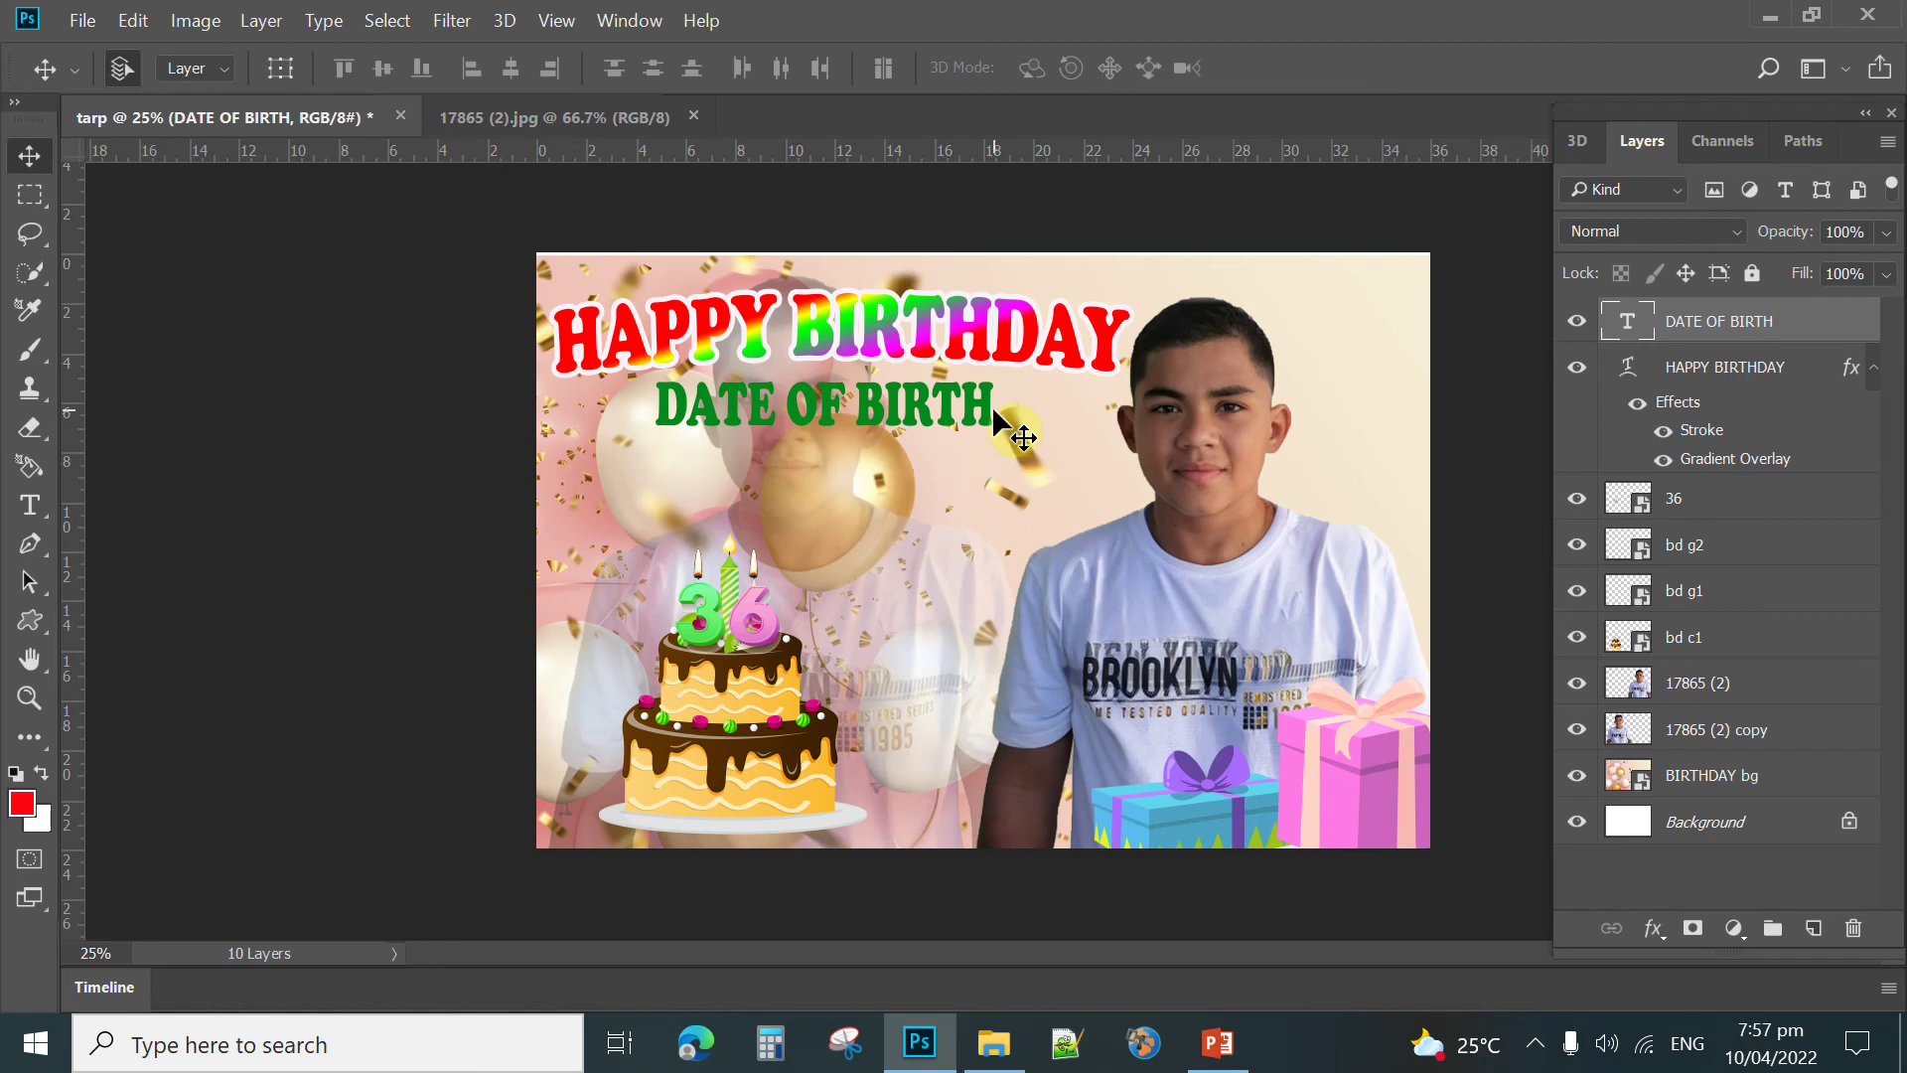
right_click(1680, 321)
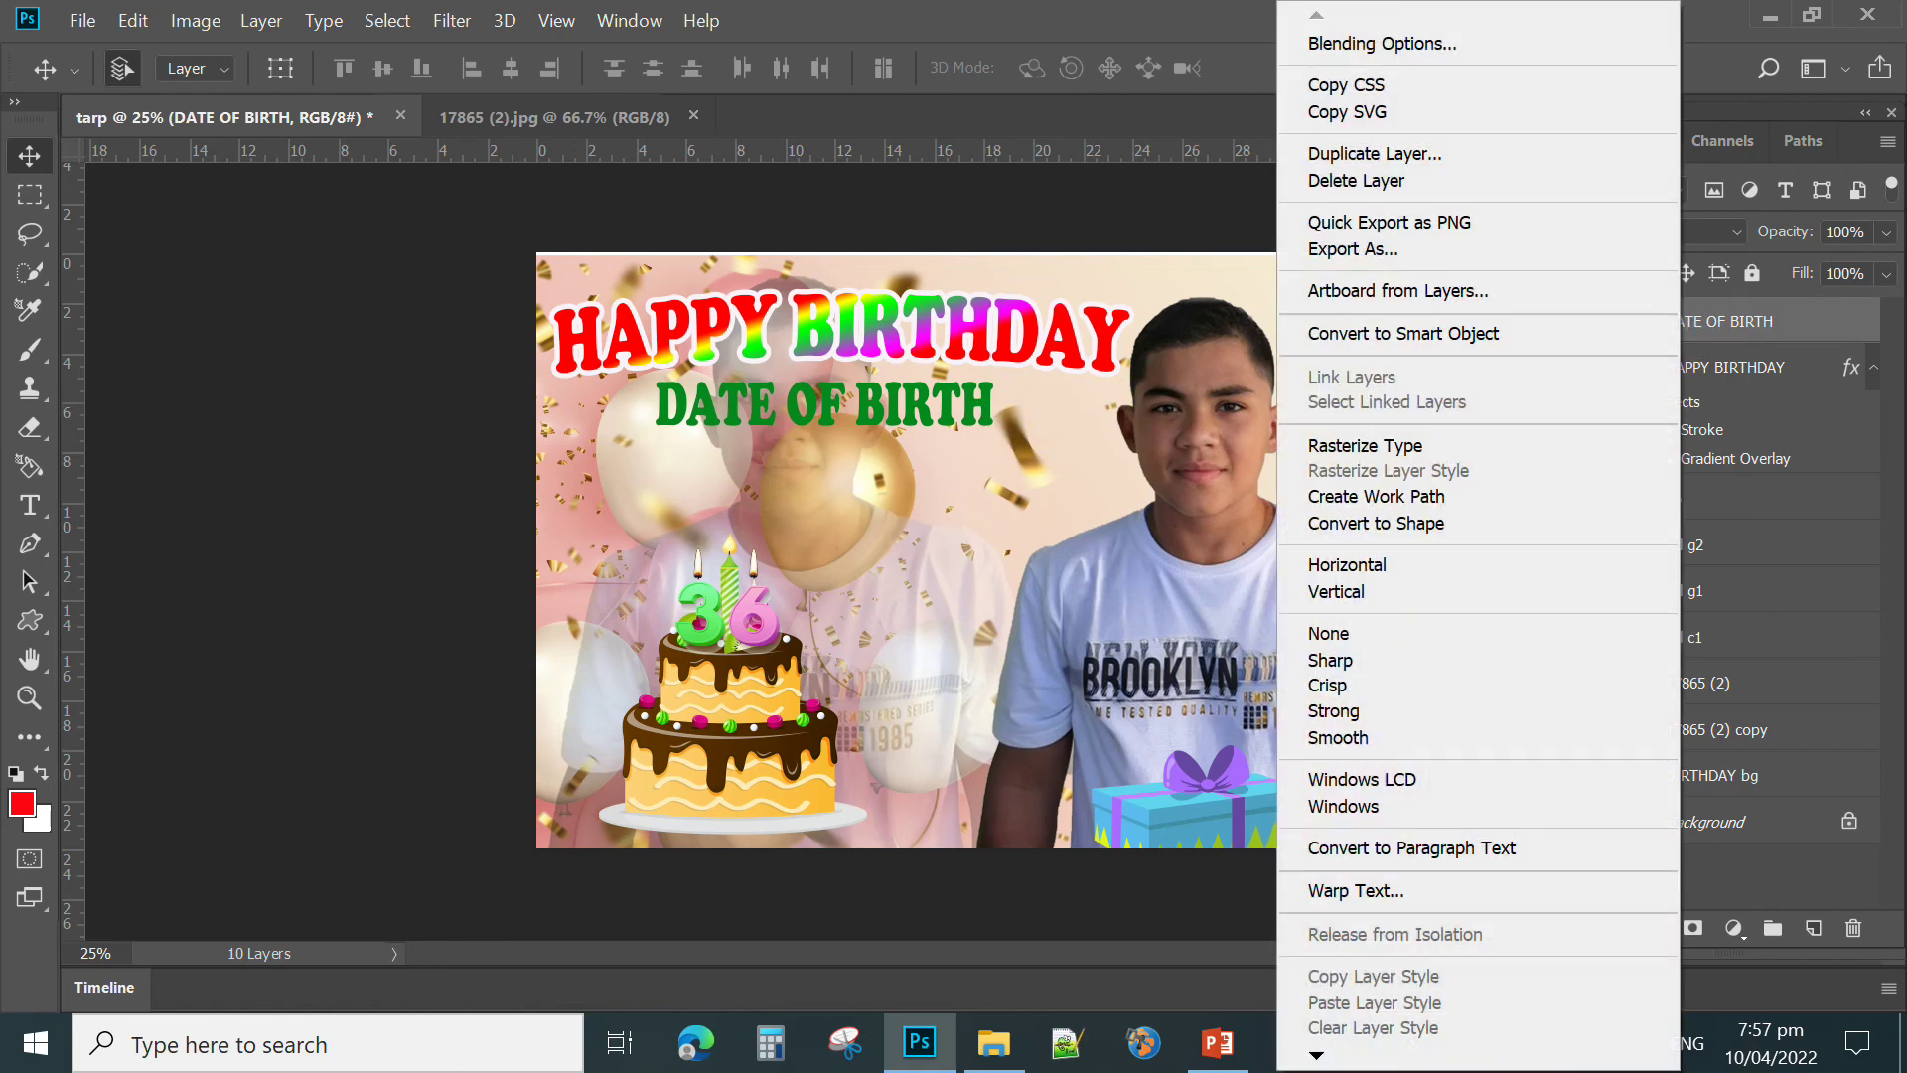
click(1451, 42)
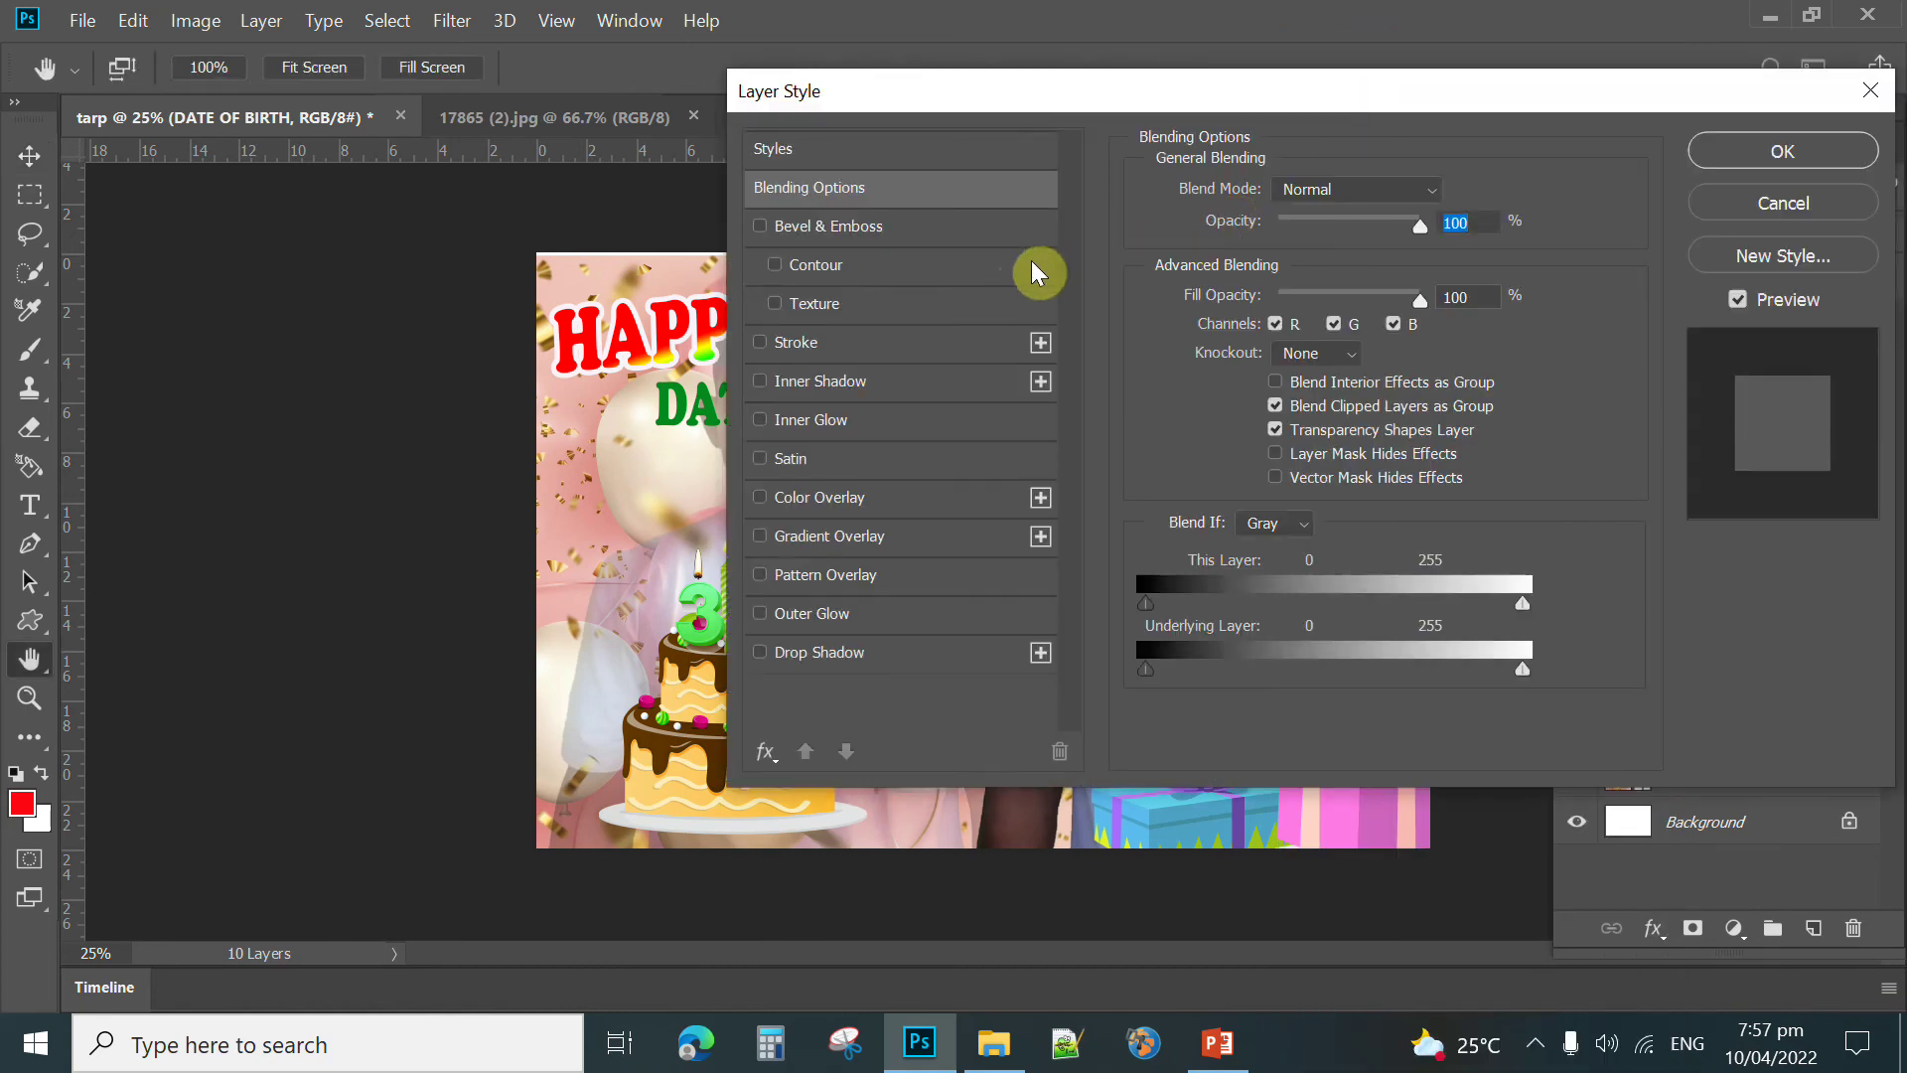
click(795, 342)
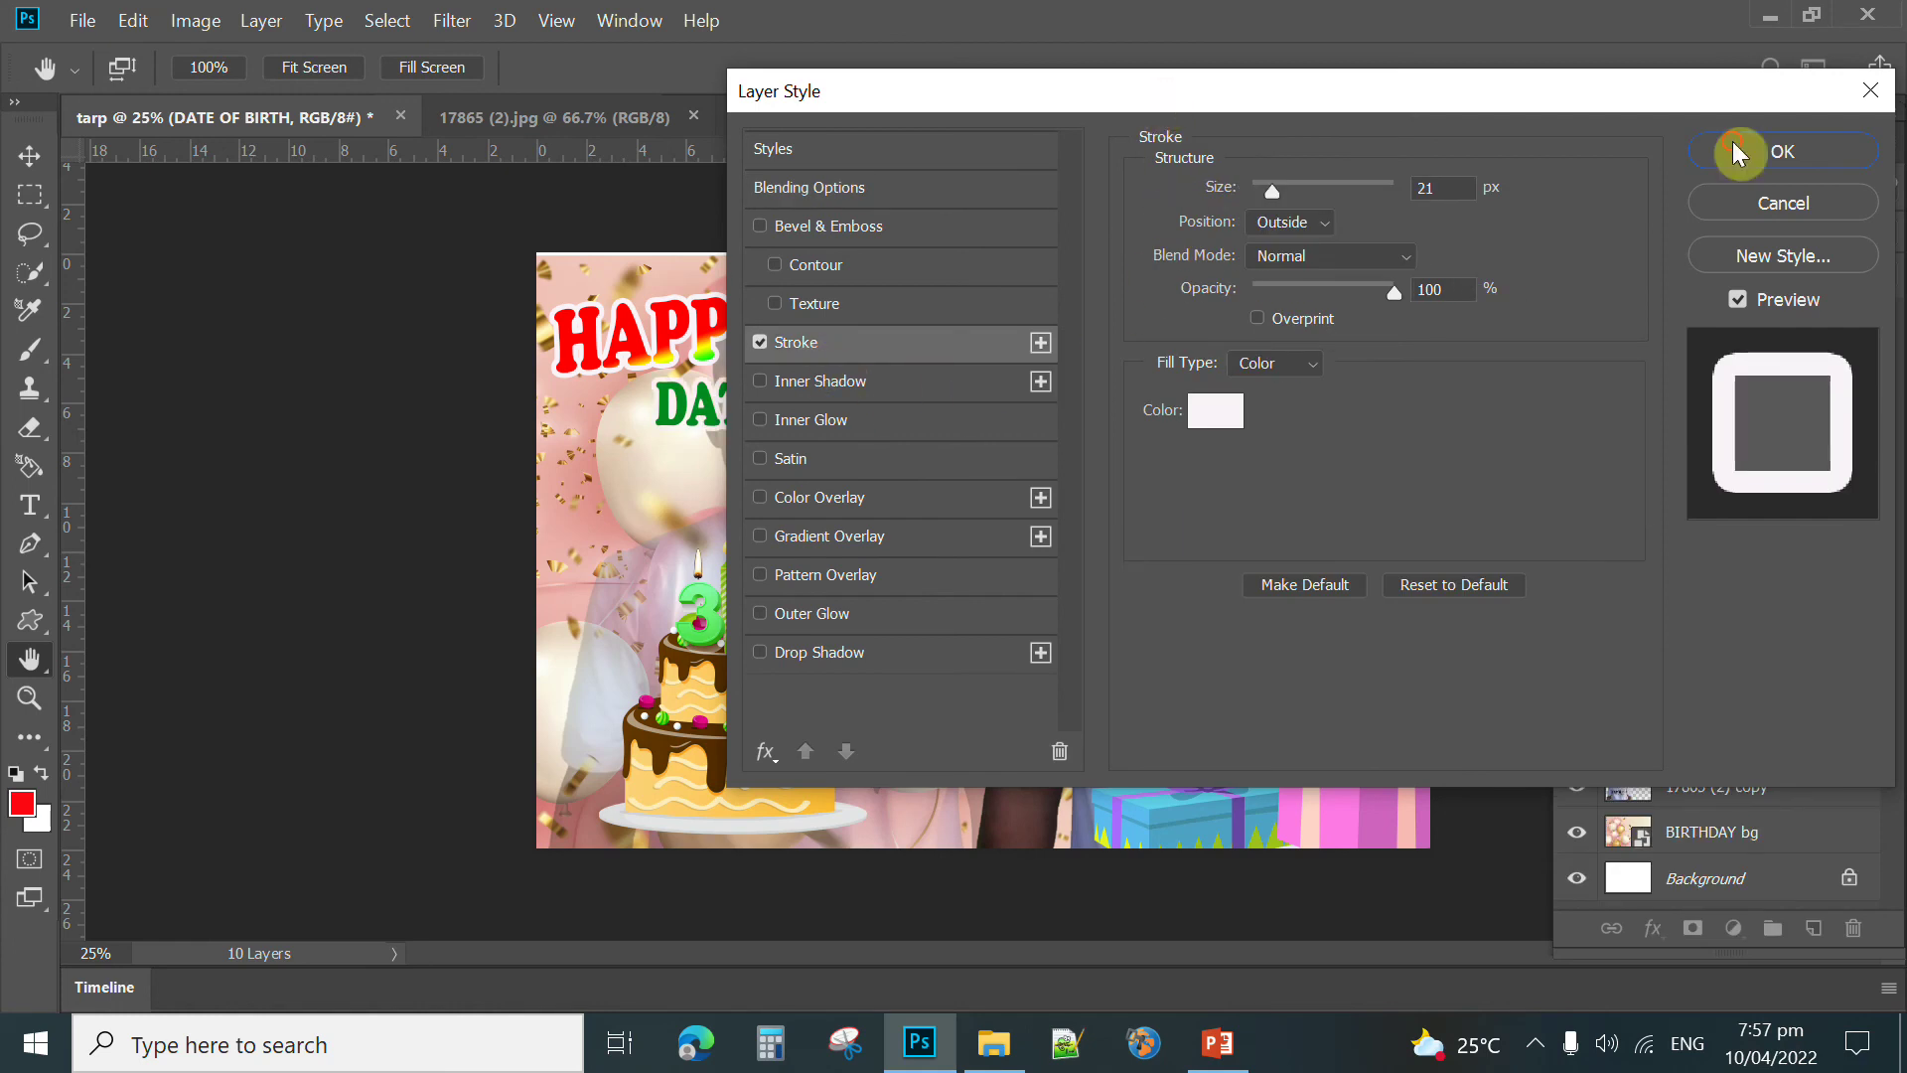
Step: Add a dark purple 7b037a Color Overlay to the DATE OF BIRTH text and apply the layer style
drag(1154, 93, 1286, 118)
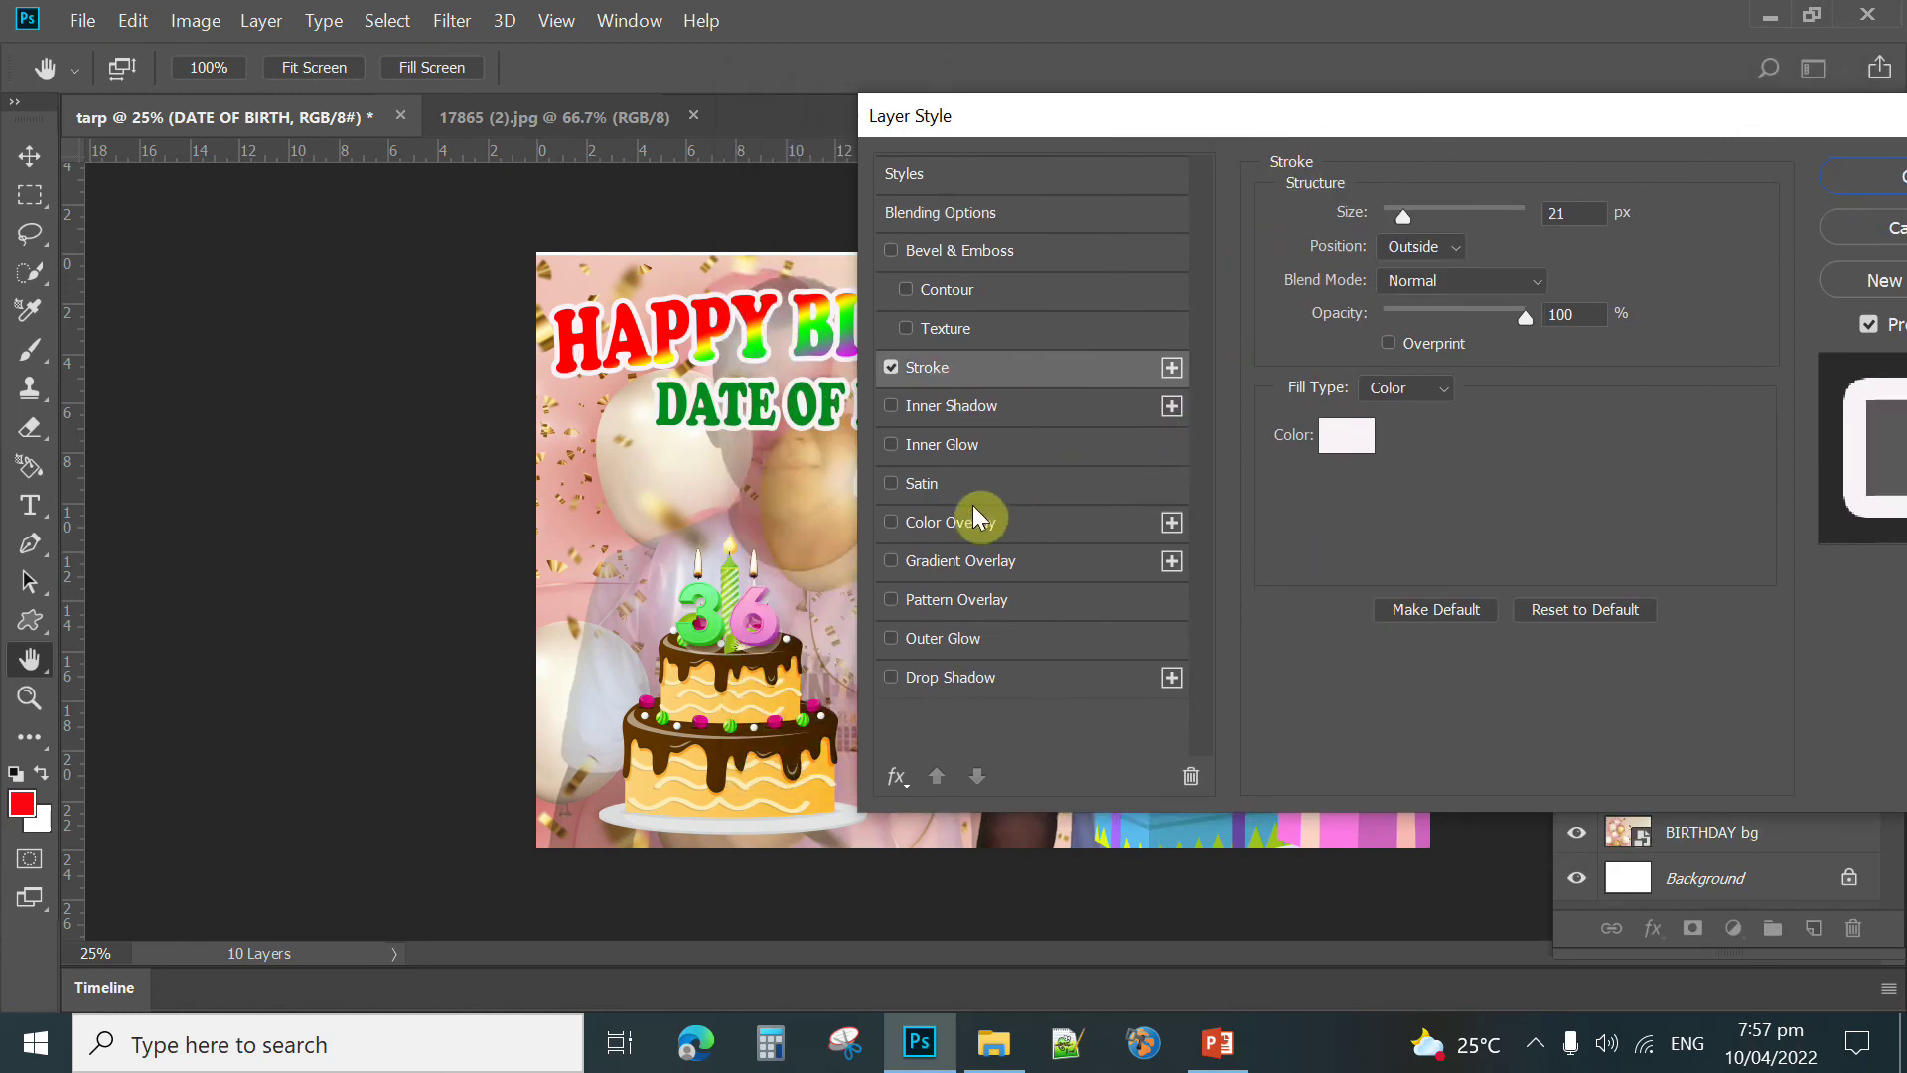
click(955, 532)
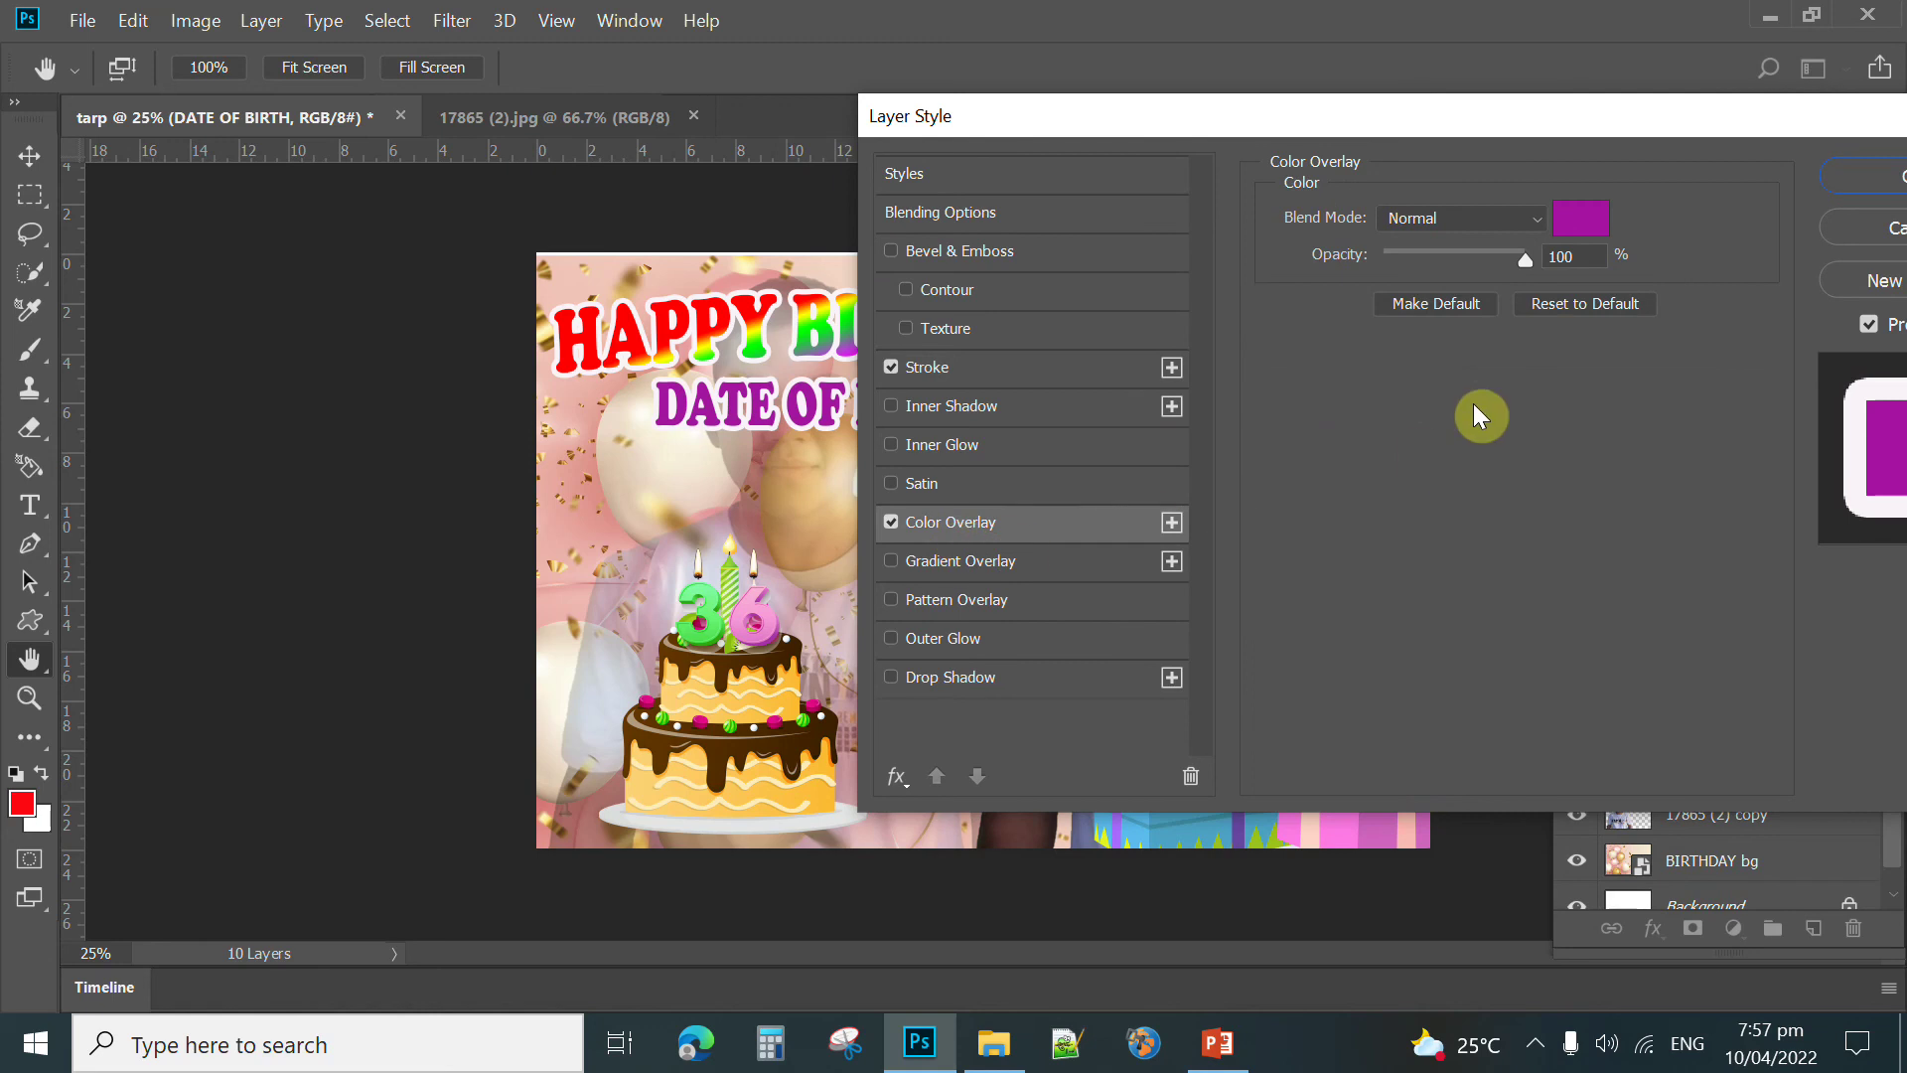
drag(1588, 115, 1419, 112)
click(1421, 224)
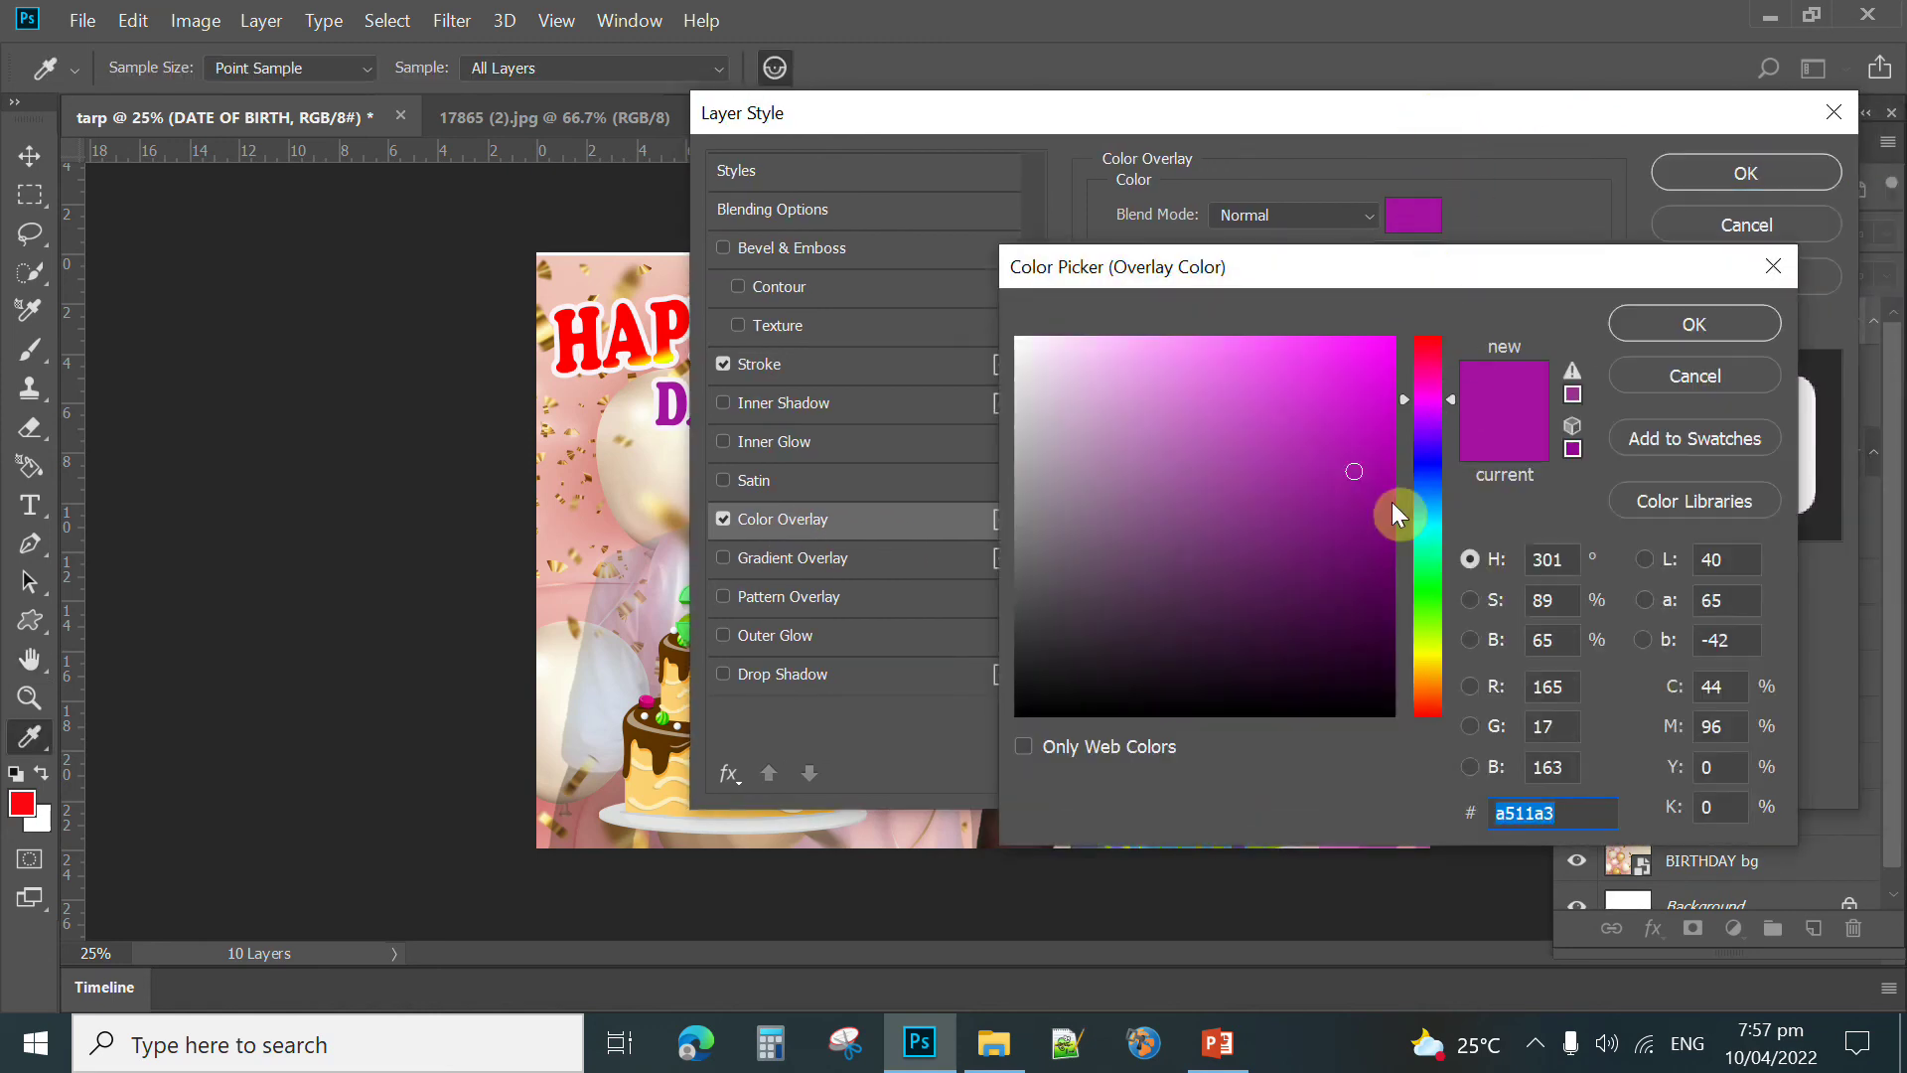
click(1387, 534)
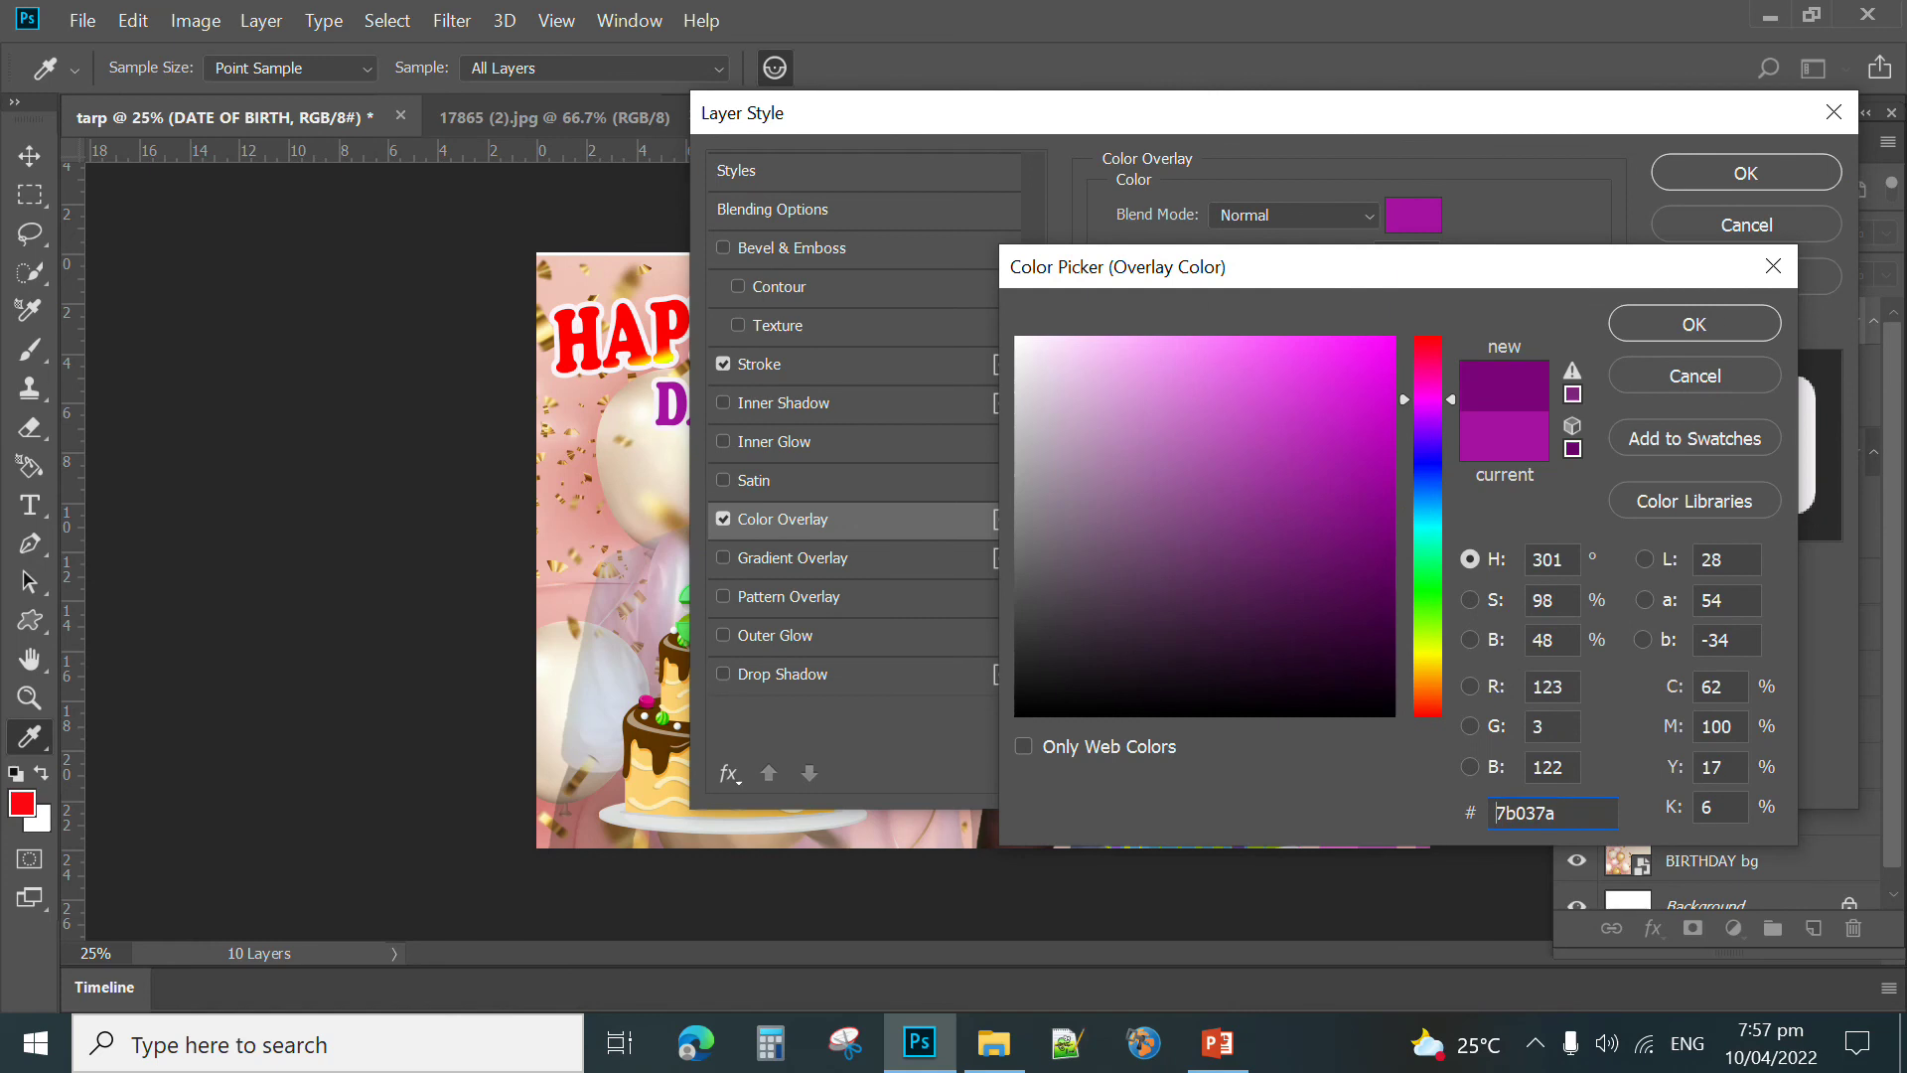
click(1674, 324)
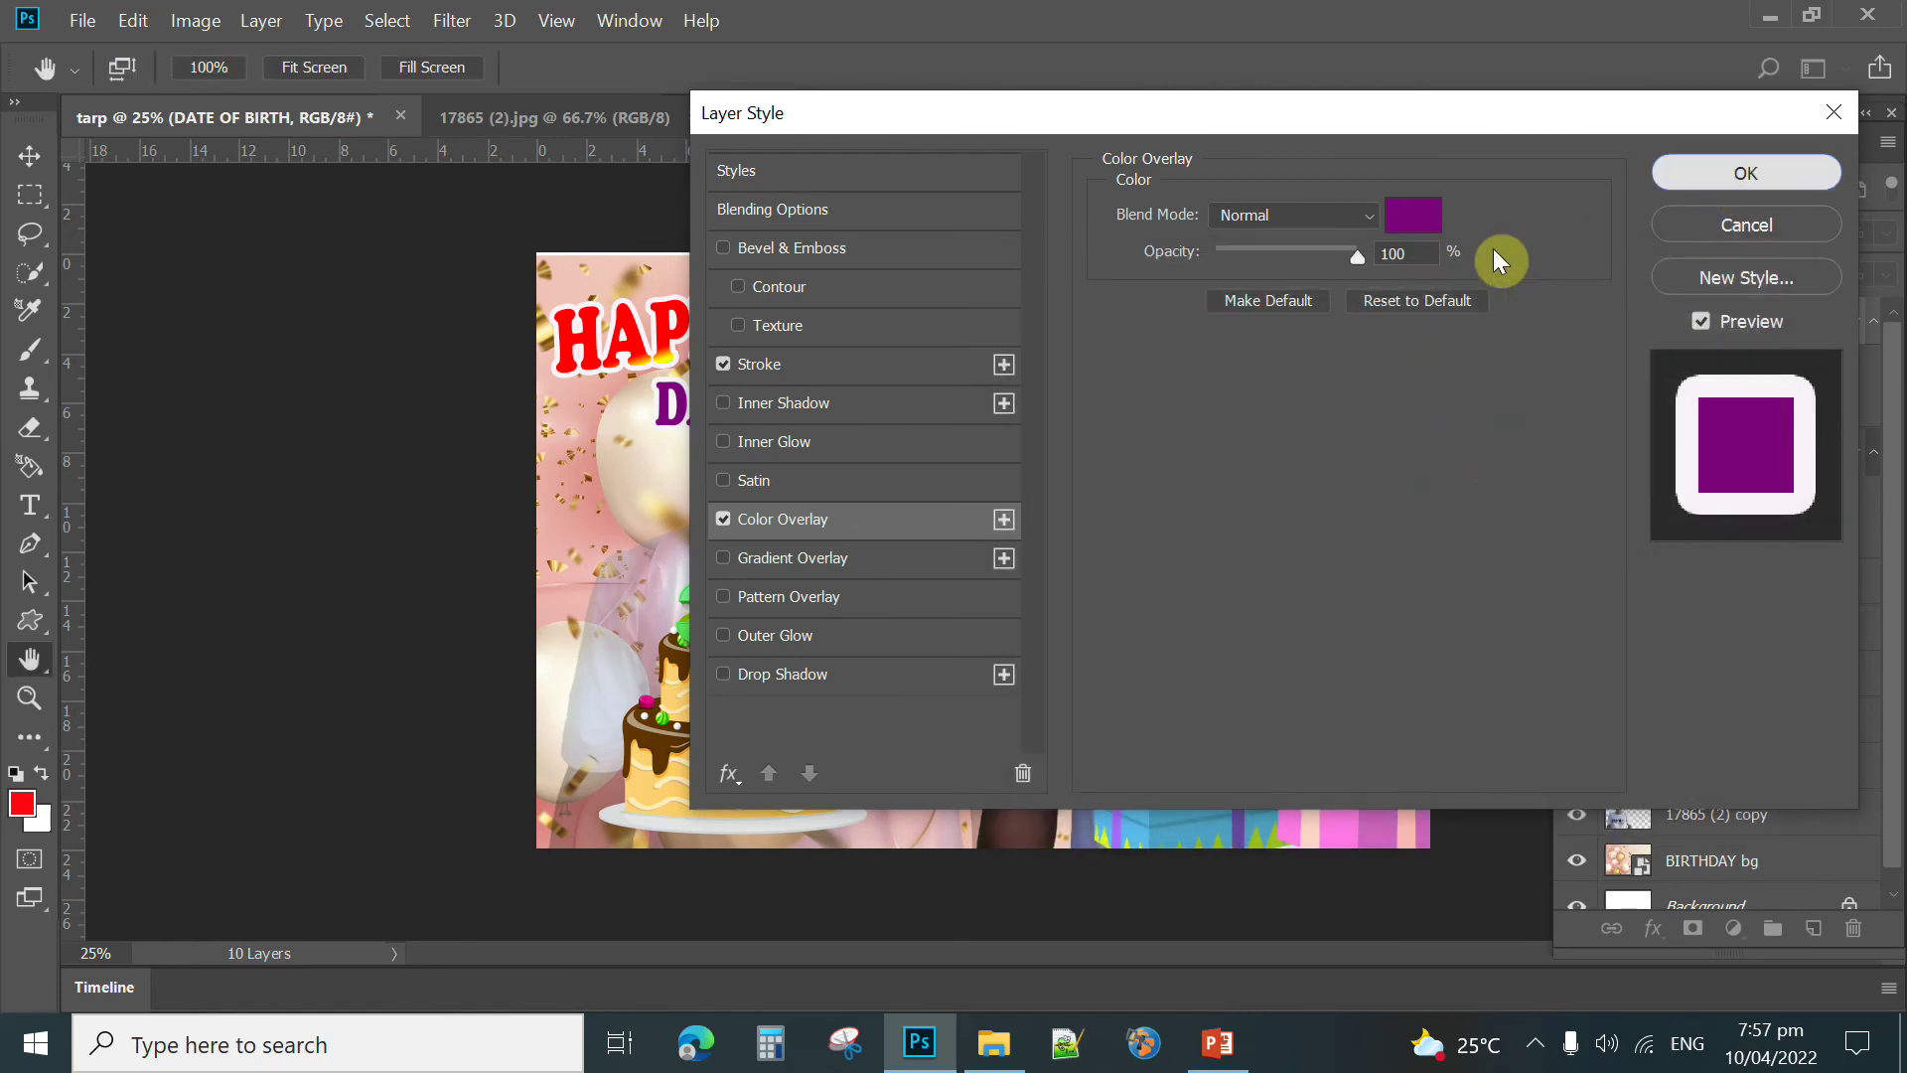
key(Return)
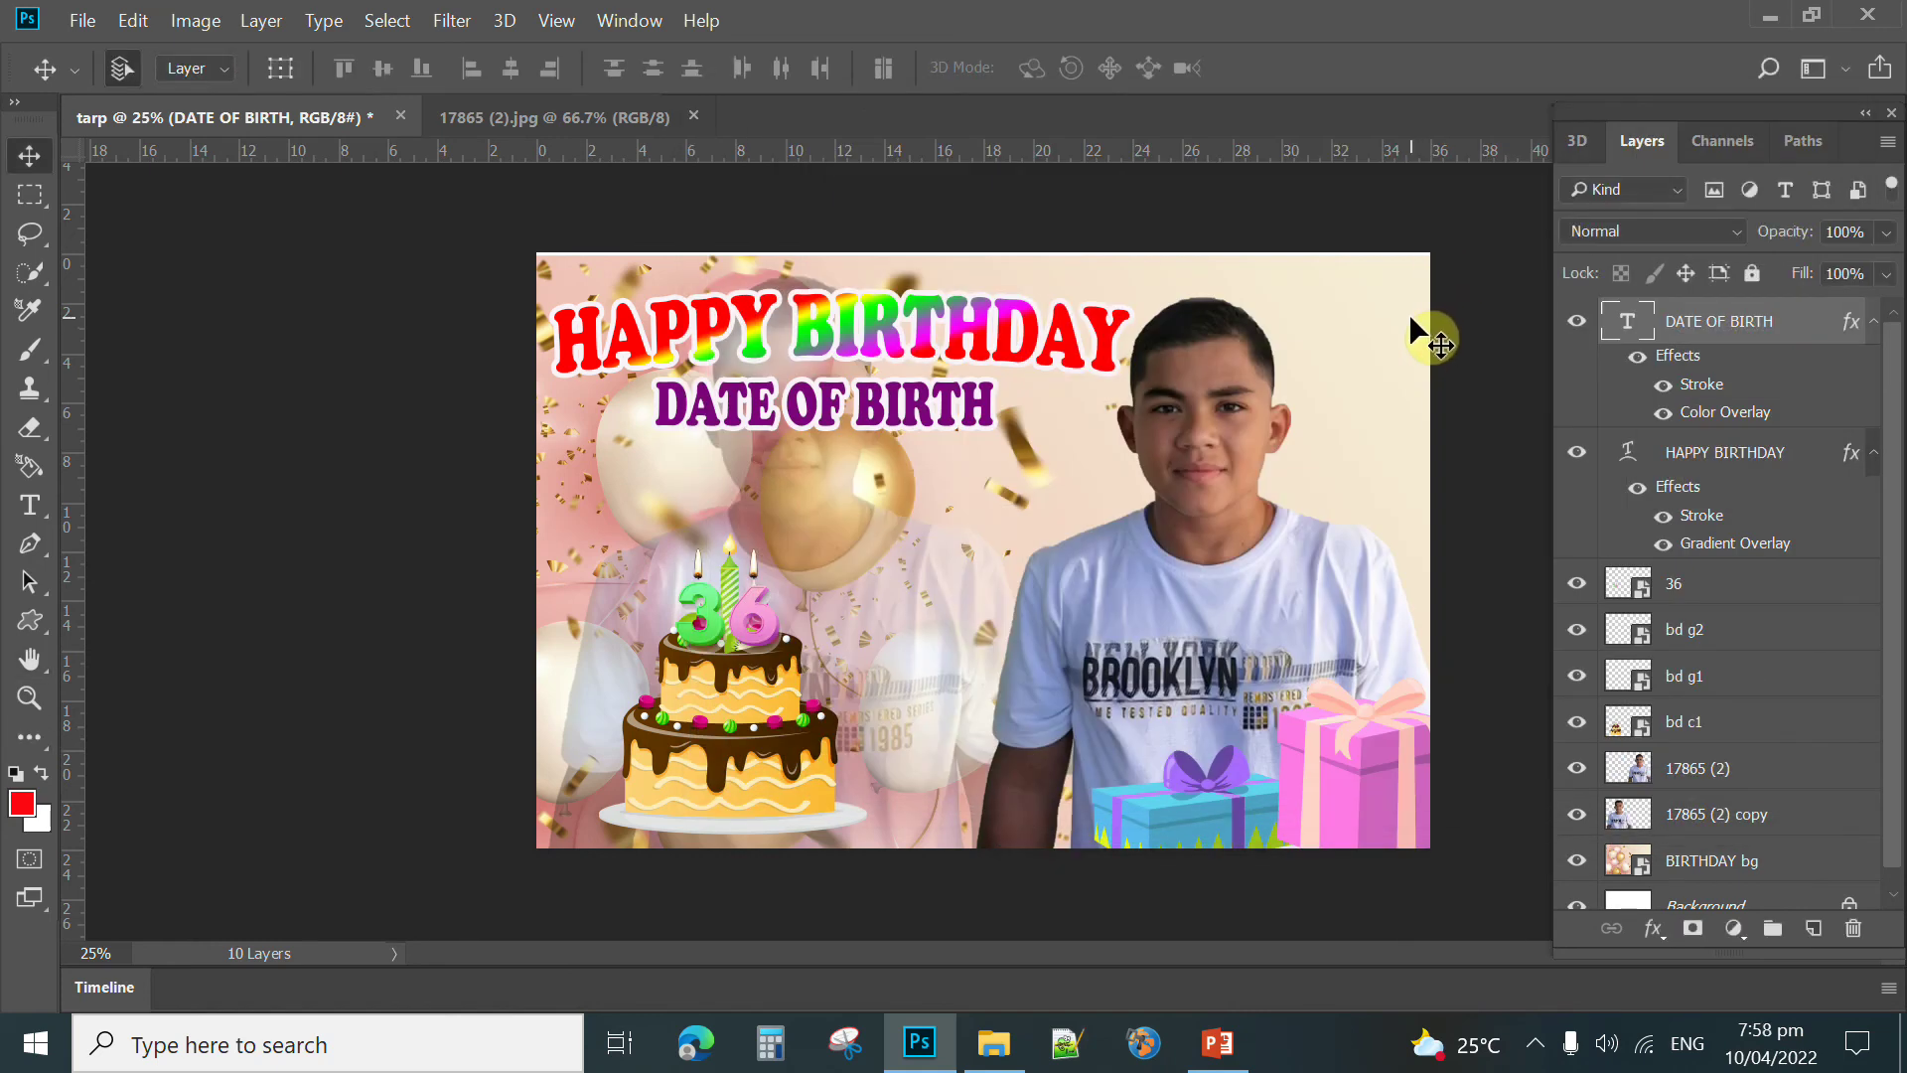